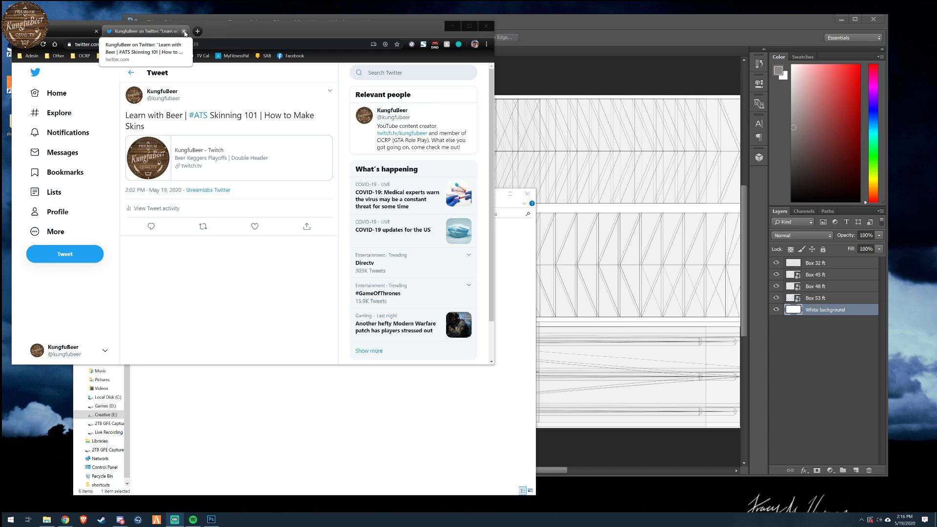
# - Close the Twitter tab in the browser and bring the "in progress" folder window in front of the other windows
pyautogui.click(184, 31)
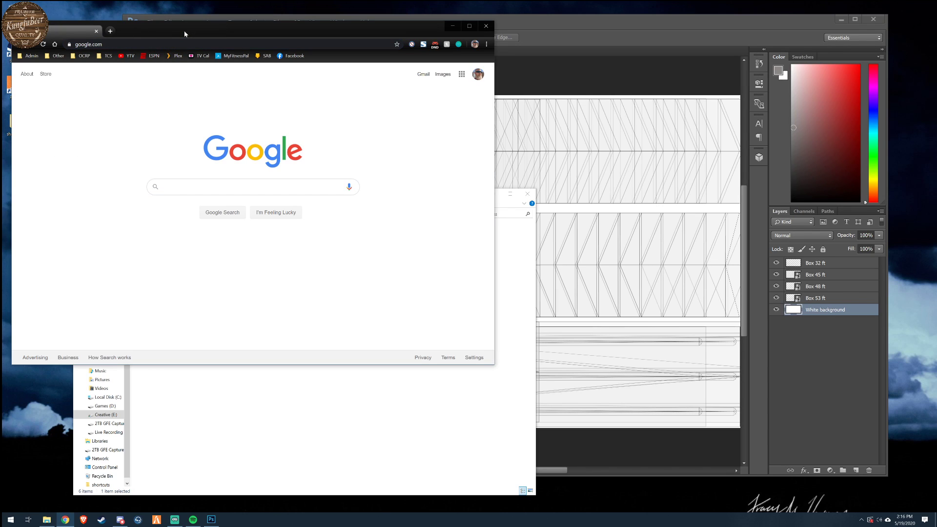
pyautogui.click(549, 29)
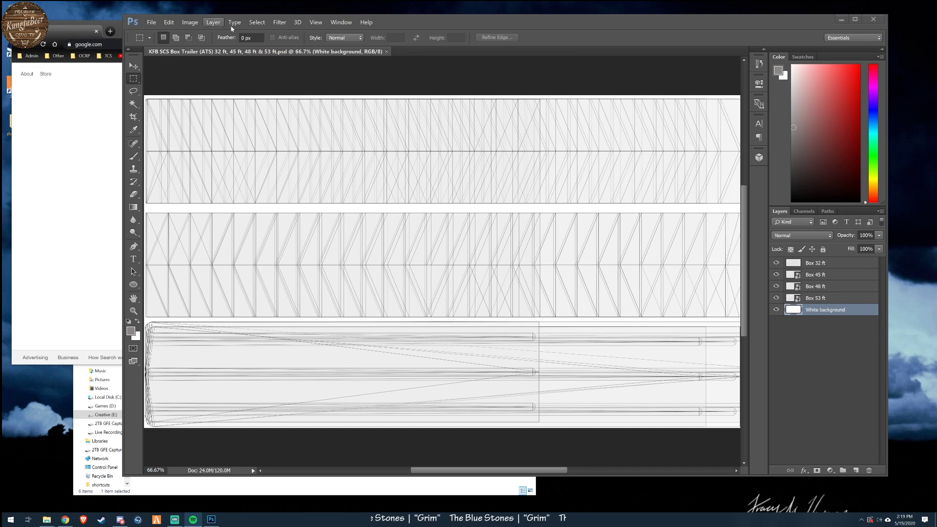
pyautogui.click(274, 493)
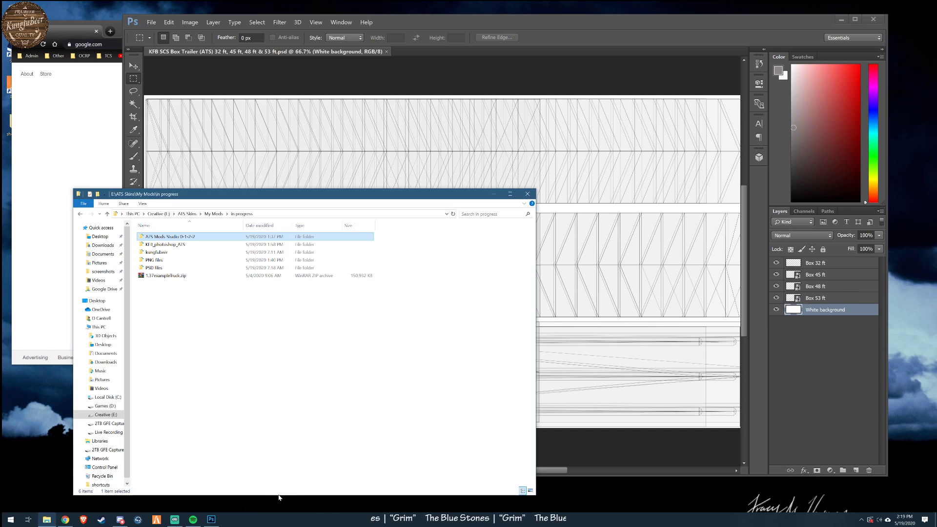
pyautogui.click(87, 138)
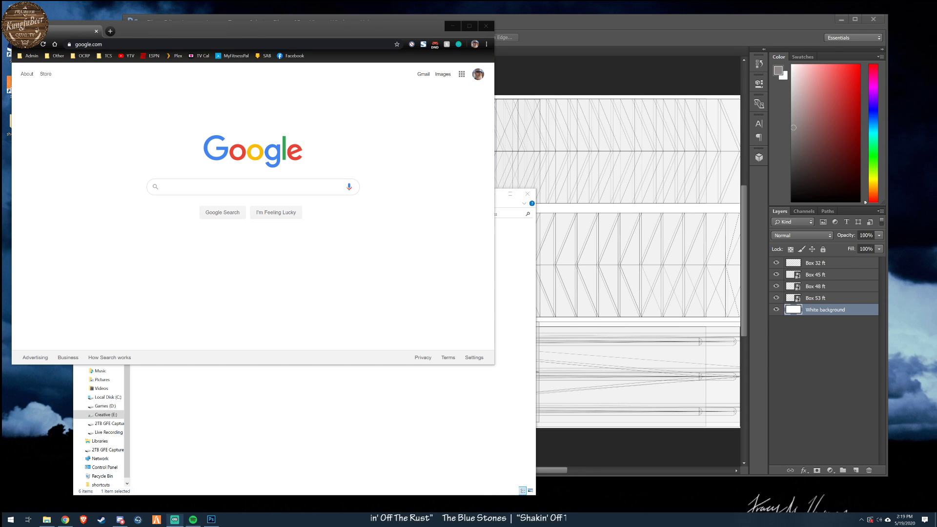
pyautogui.click(319, 397)
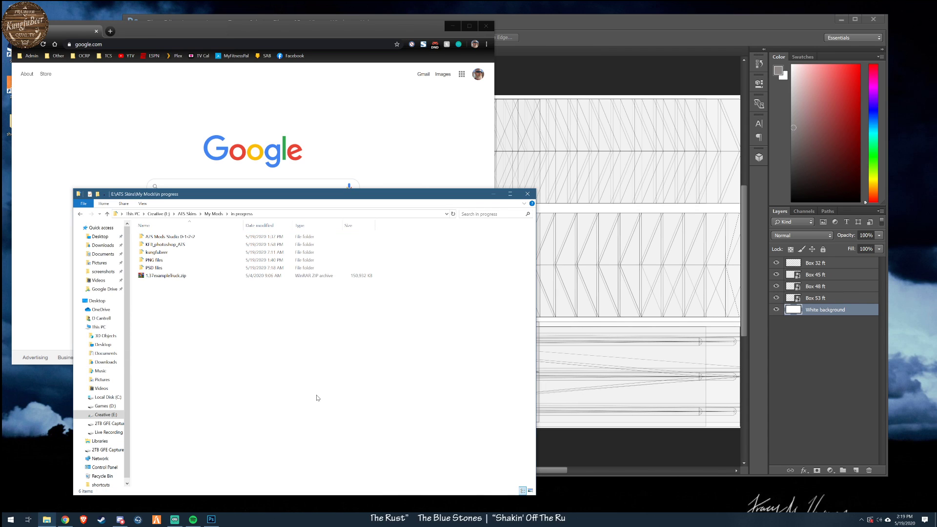
pyautogui.moveTo(310, 189); pyautogui.dragTo(450, 169)
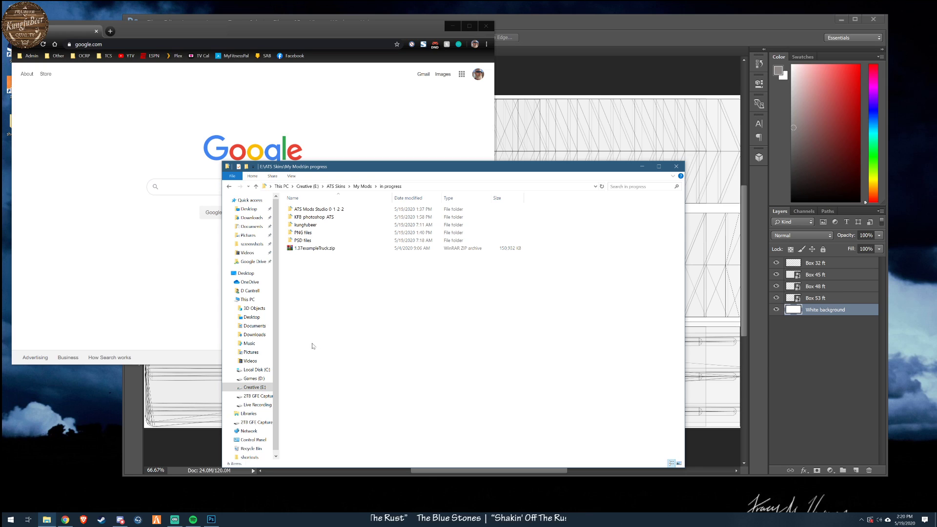
# - Look over the skin project folders and open the 1.37exampleTruck.zip archive to view its contents
pyautogui.click(312, 210)
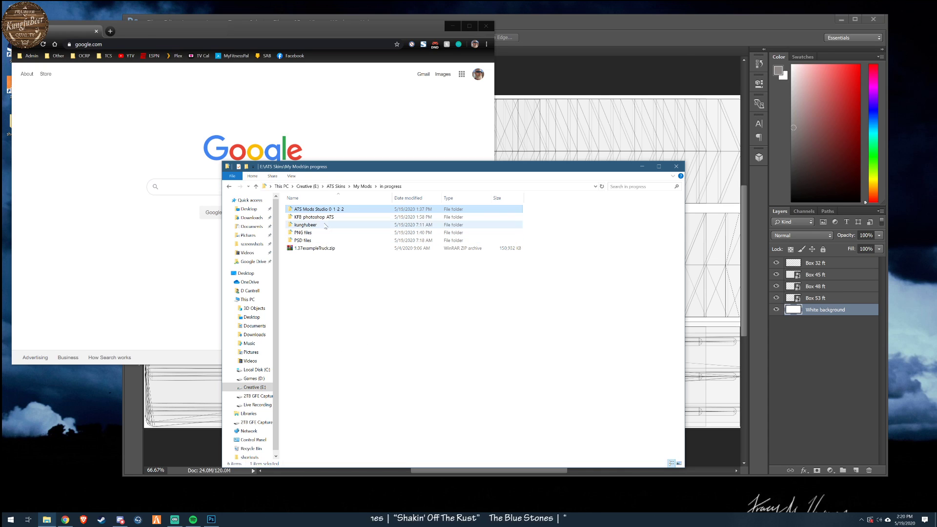
pyautogui.click(308, 225)
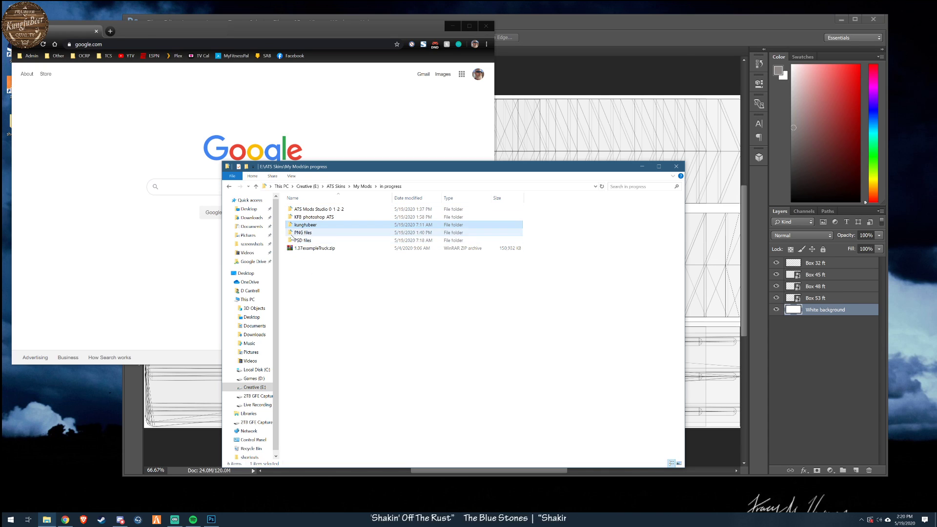
pyautogui.moveTo(305, 244)
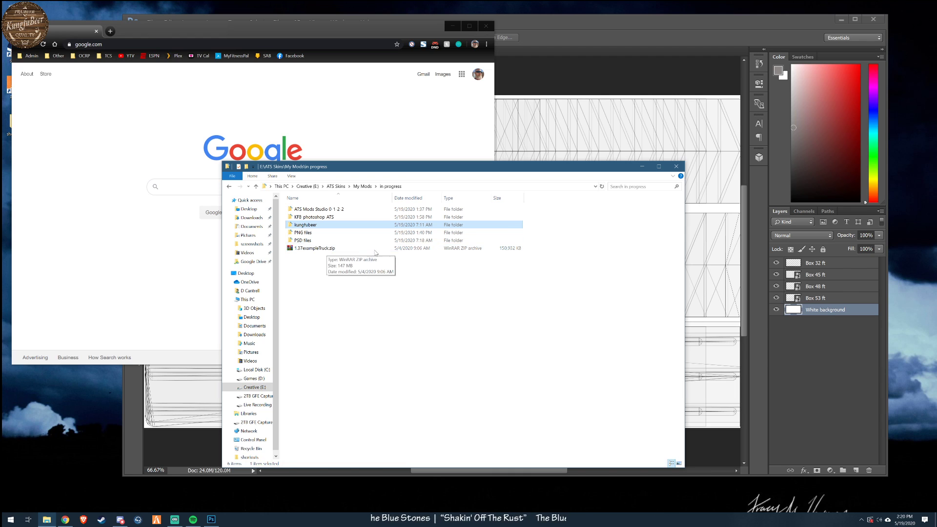
pyautogui.doubleClick(326, 250)
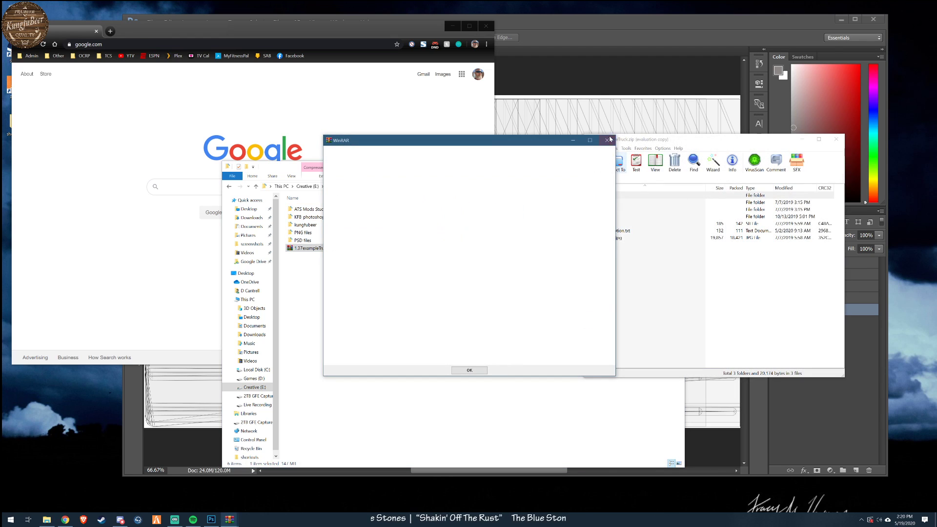
# - View the contents of the kungfubeer mod folder beside the example archive, and return to the "in progress" folder
pyautogui.click(318, 218)
pyautogui.doubleClick(305, 224)
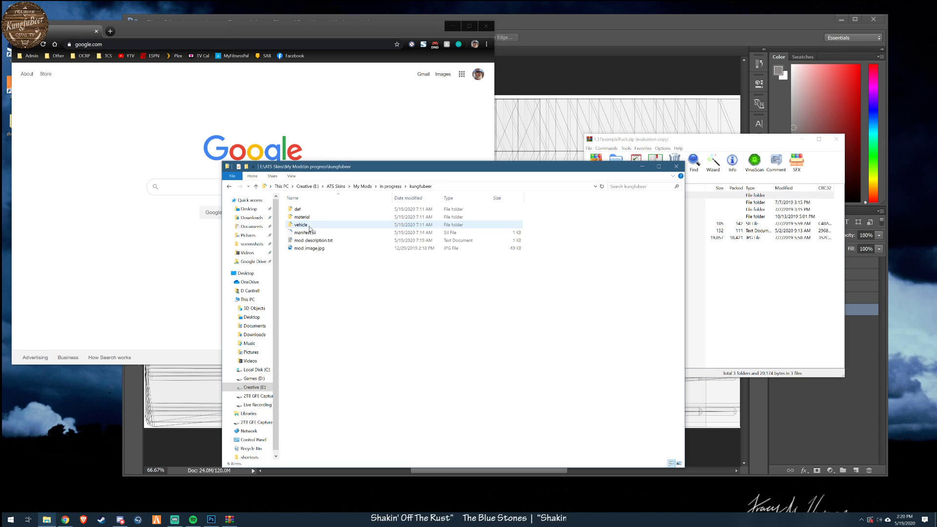
pyautogui.moveTo(378, 169); pyautogui.dragTo(275, 137)
pyautogui.click(128, 153)
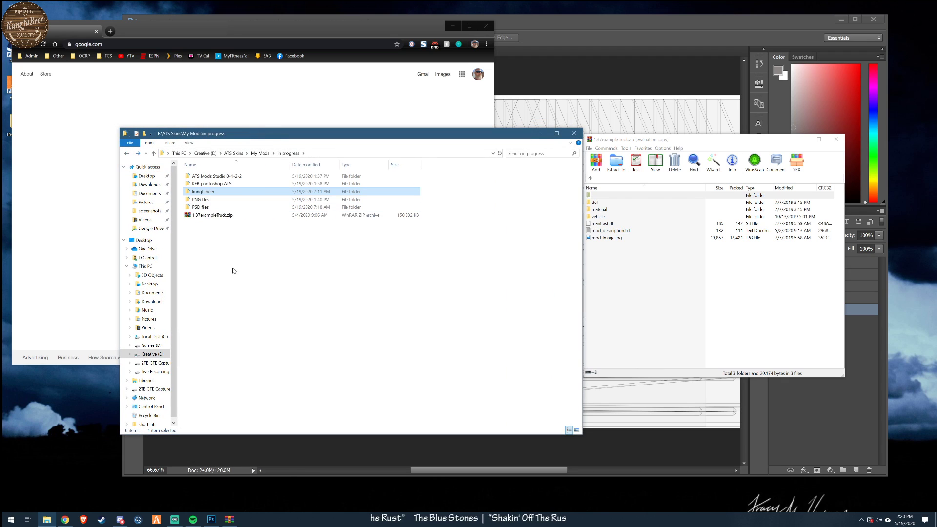
# - Open the KFB_photoshop_ATS folder of PSD templates and close the example truck archive
pyautogui.moveTo(303, 140); pyautogui.dragTo(367, 171)
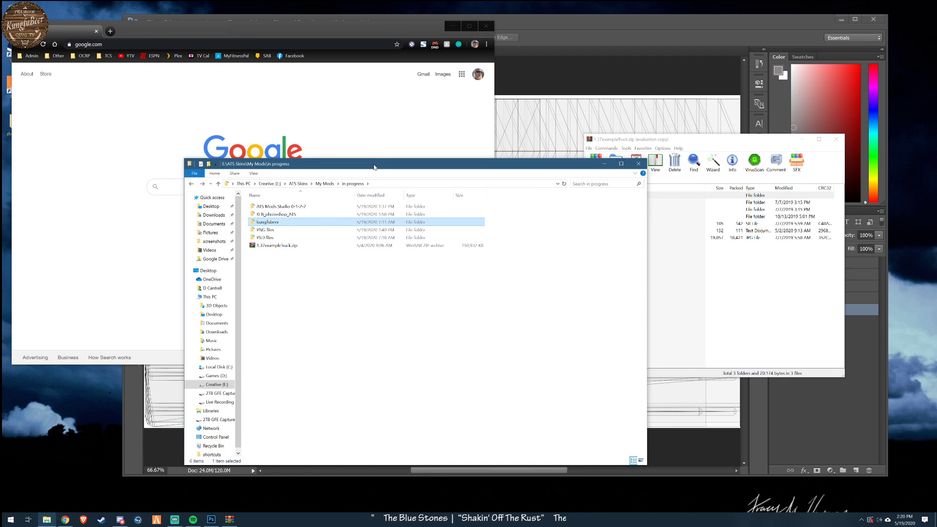
pyautogui.click(277, 216)
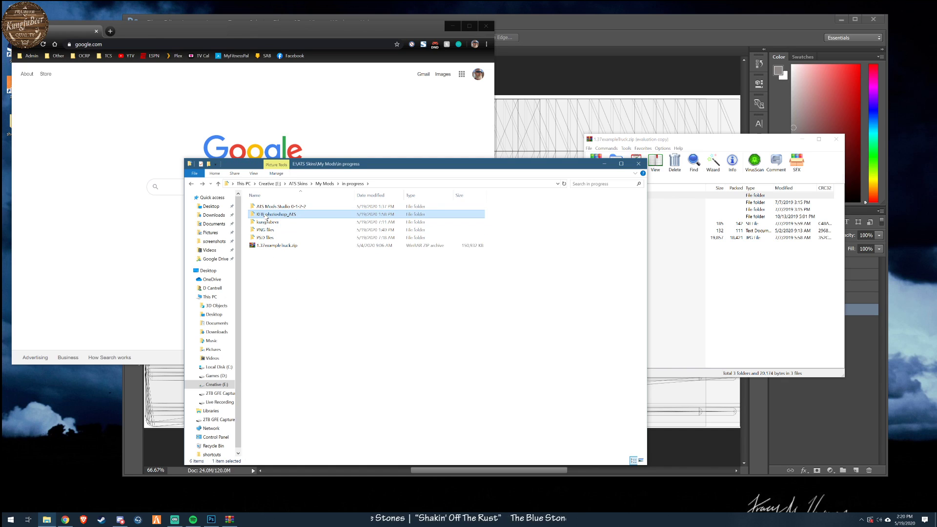
pyautogui.moveTo(265, 216)
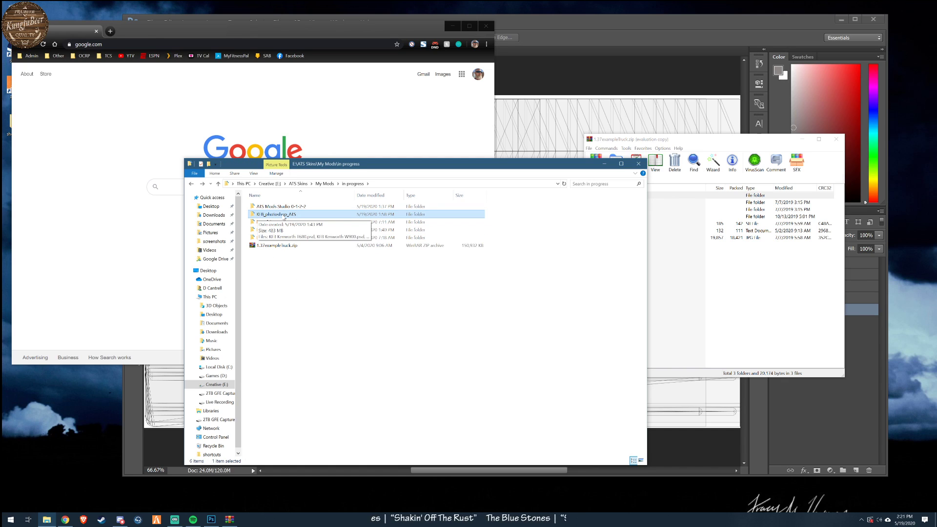
pyautogui.click(283, 326)
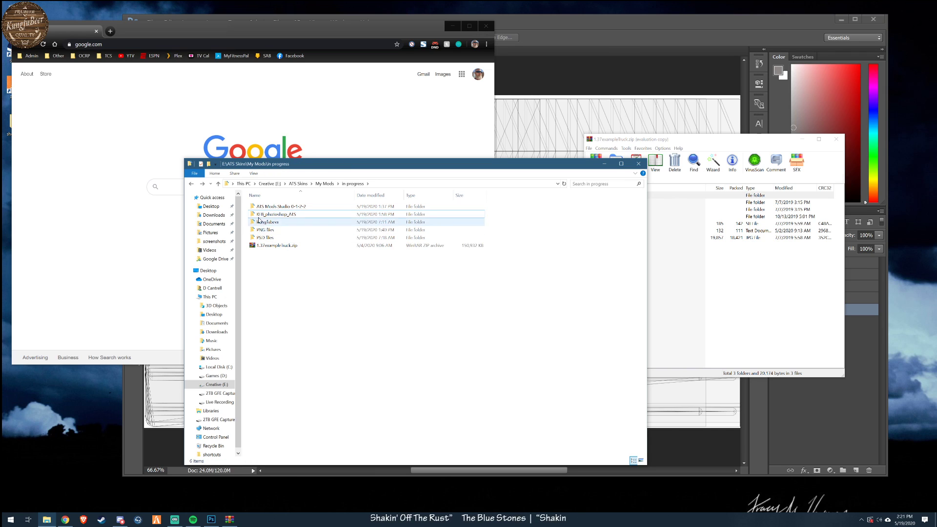
pyautogui.doubleClick(274, 215)
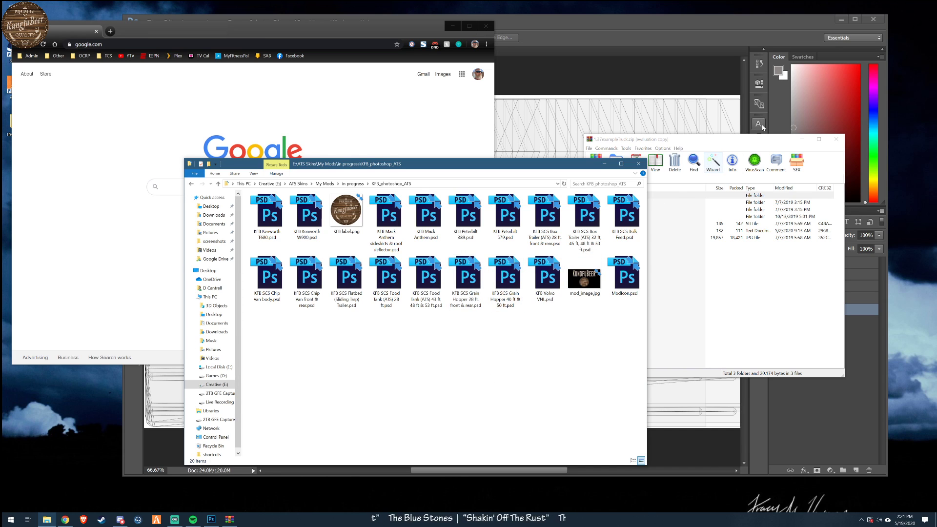
pyautogui.click(836, 140)
pyautogui.moveTo(546, 168); pyautogui.dragTo(684, 174)
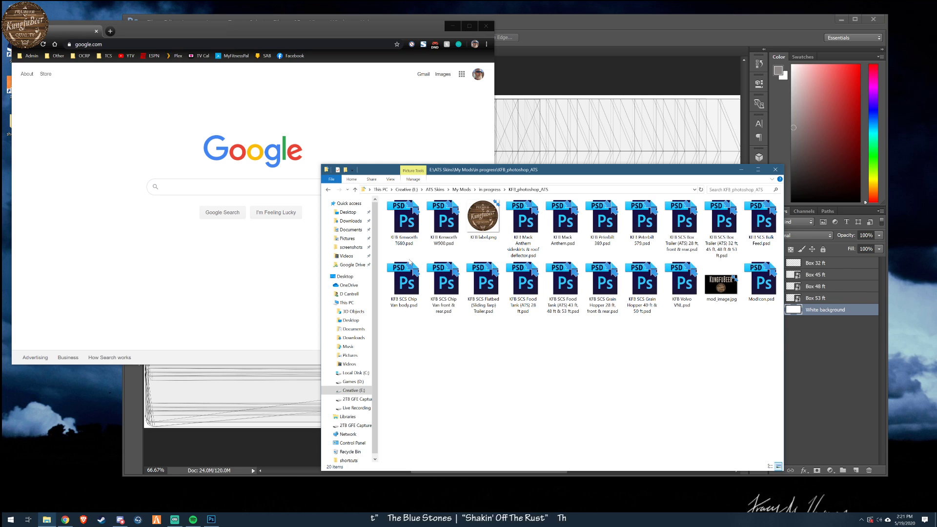
# - In Photoshop, hide the Box 32 ft, 45 ft and 48 ft layers, toggle the white background off and on, and widen the window
pyautogui.click(601, 26)
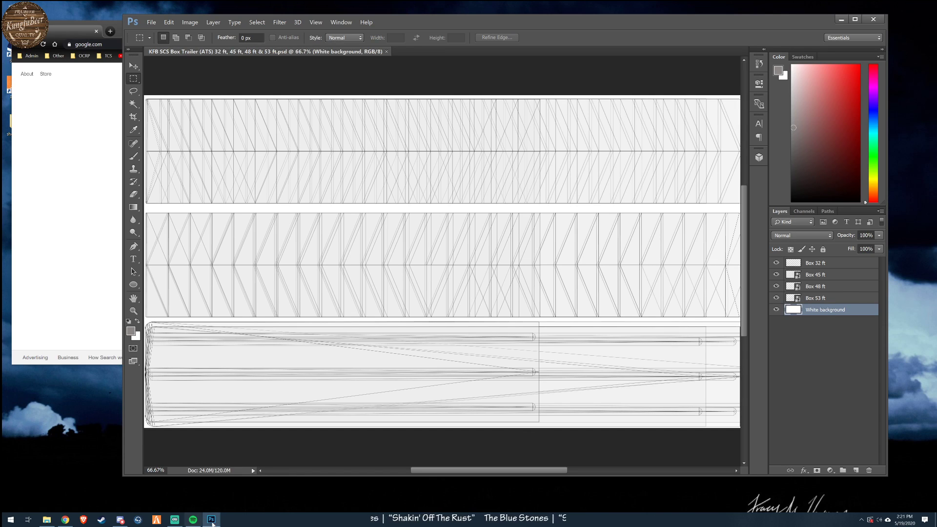
pyautogui.moveTo(212, 521)
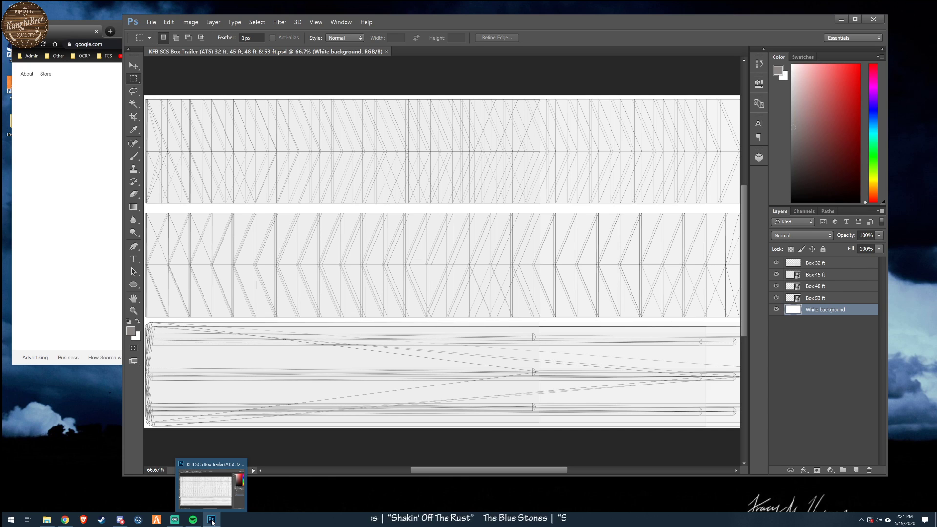
pyautogui.moveTo(775, 263); pyautogui.dragTo(779, 294)
pyautogui.click(776, 310)
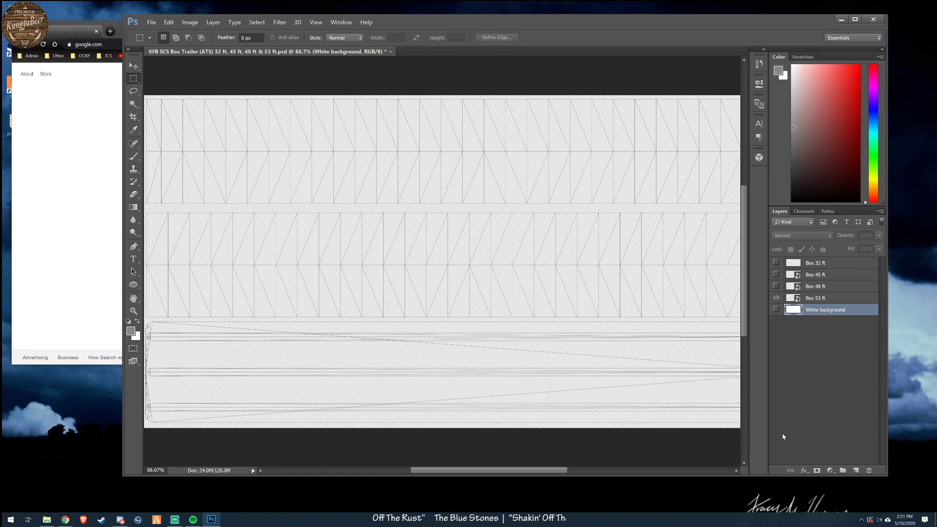
pyautogui.click(776, 309)
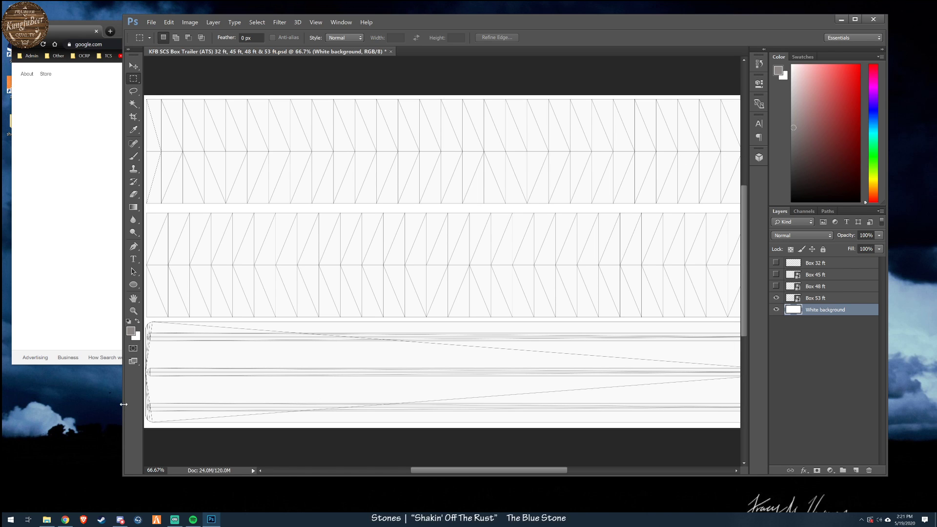
pyautogui.moveTo(124, 403); pyautogui.dragTo(37, 400)
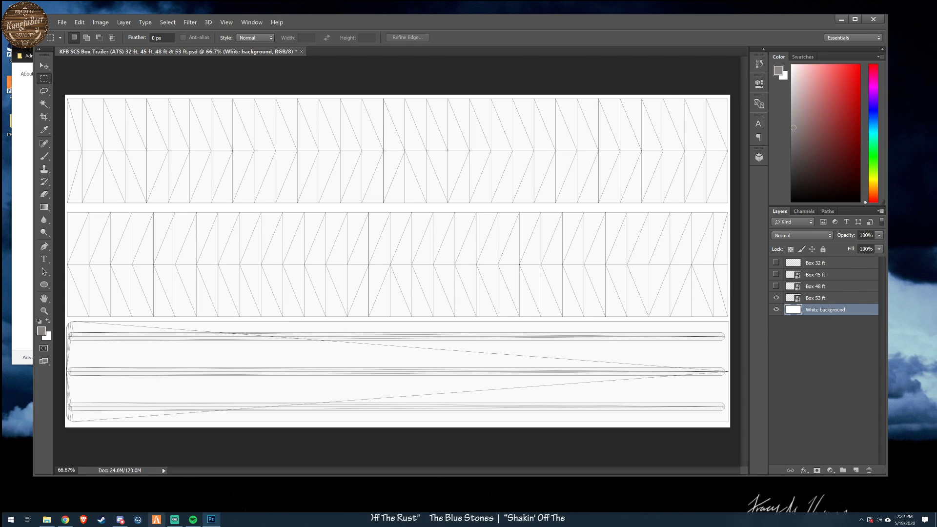
# - Switch to the browser, search Google for "dds extension" and read the DirectDraw Surface file format description
pyautogui.click(23, 305)
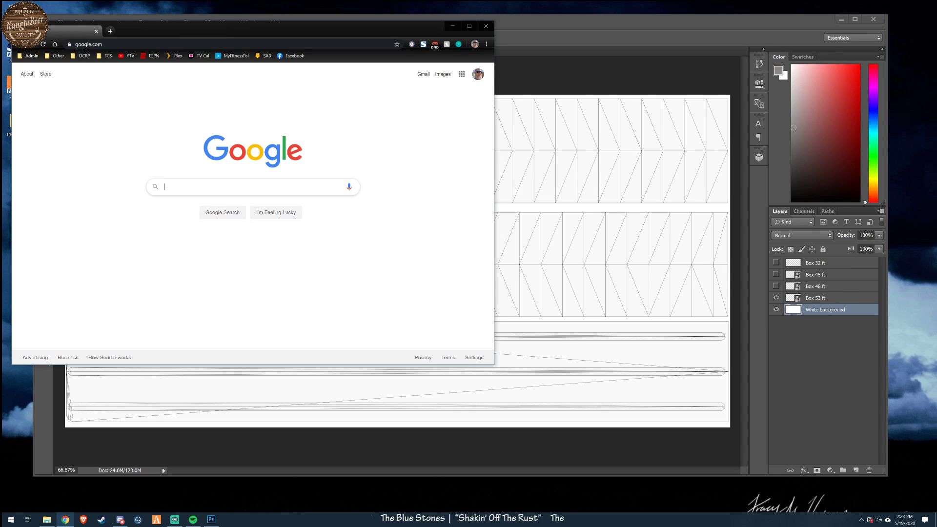
pyautogui.write('dds')
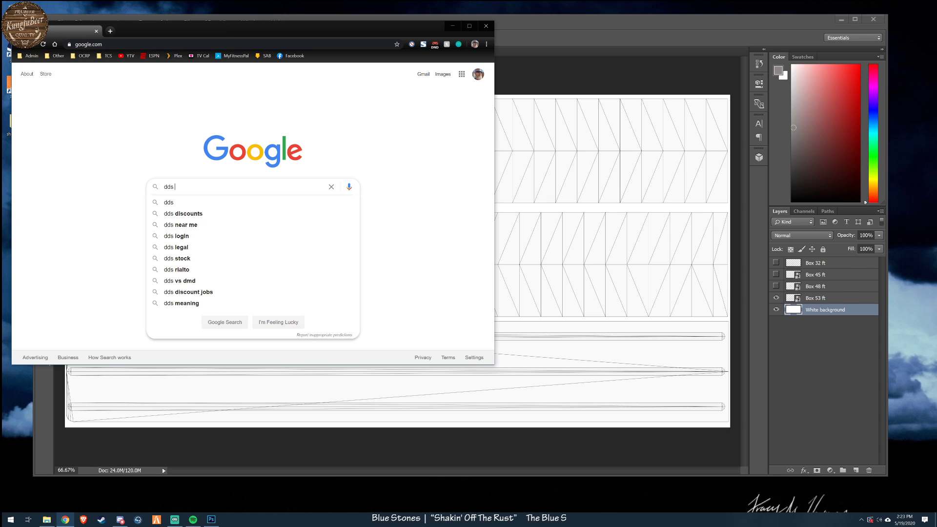
pyautogui.write(' ext')
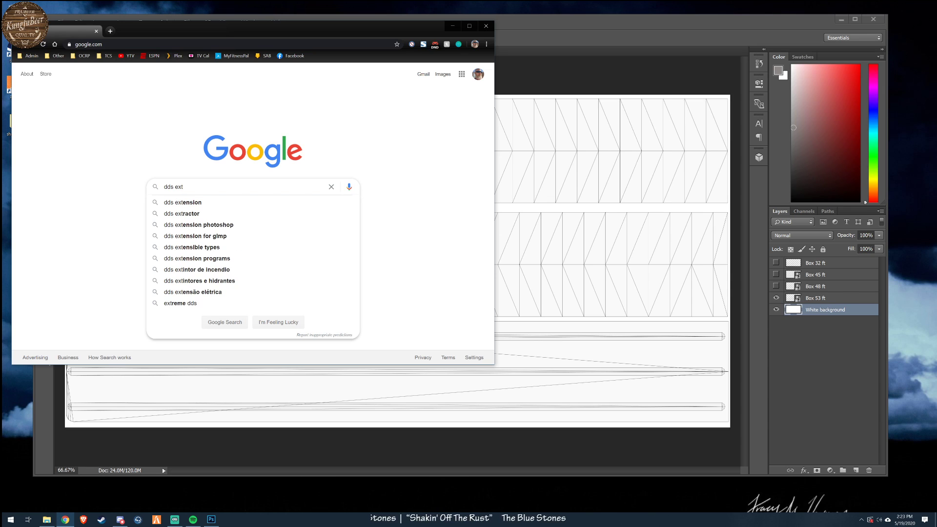
pyautogui.press('Down')
pyautogui.press('Return')
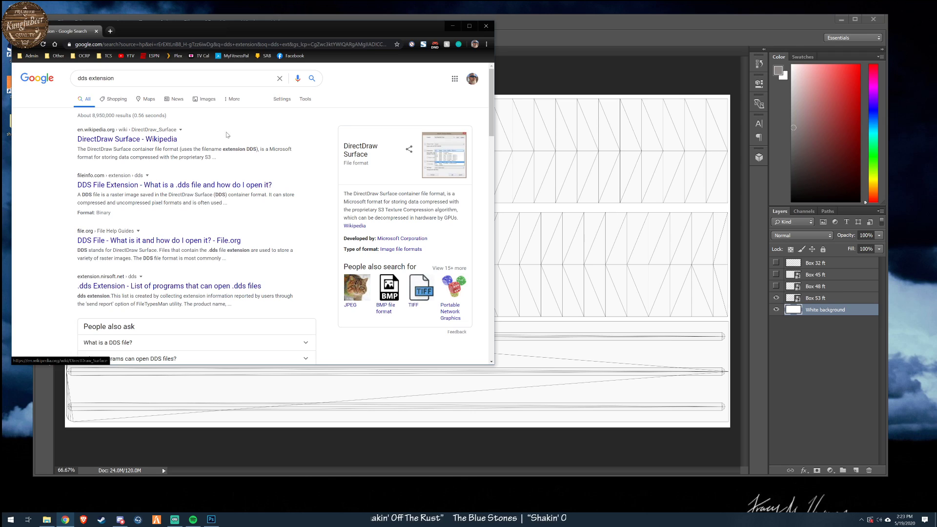
pyautogui.moveTo(344, 193); pyautogui.dragTo(408, 201)
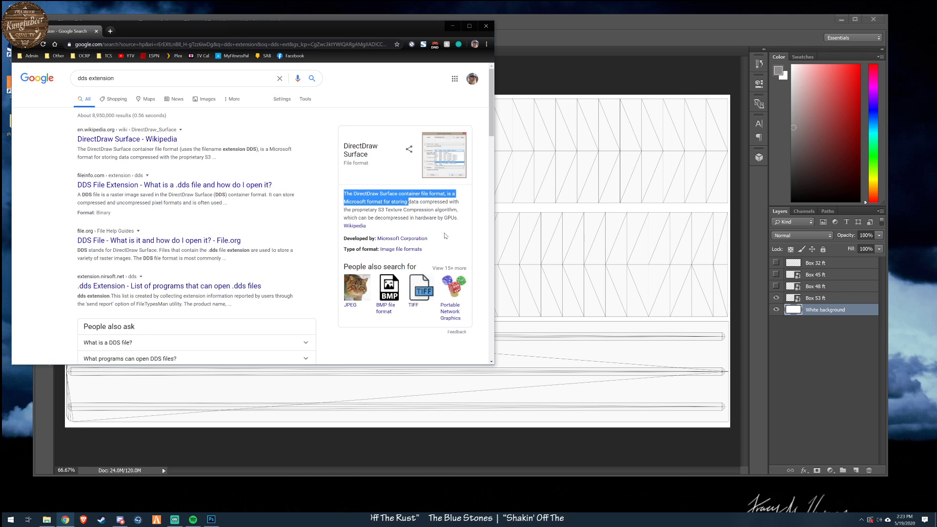
pyautogui.click(405, 207)
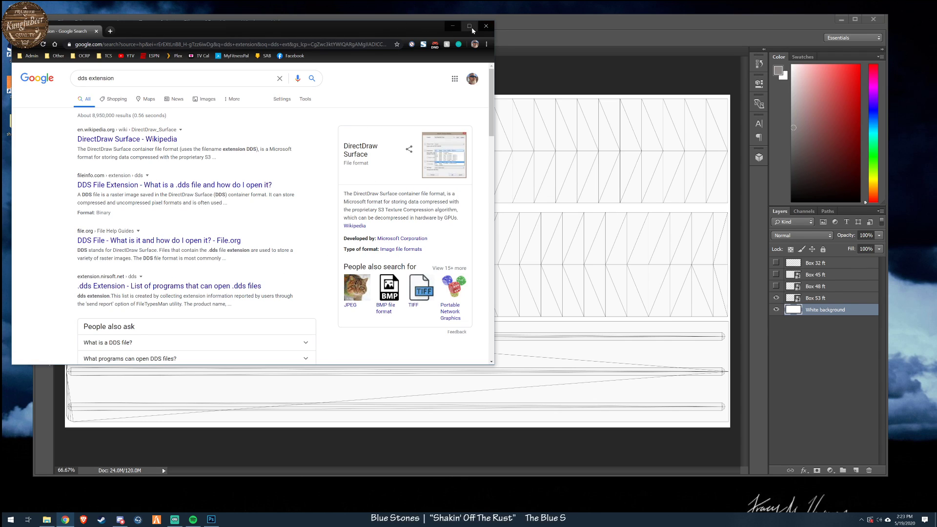
# - Switch to File Explorer, open the kungfubeer mod folder, and preview mod_image.jpg before closing the image viewer
pyautogui.click(46, 520)
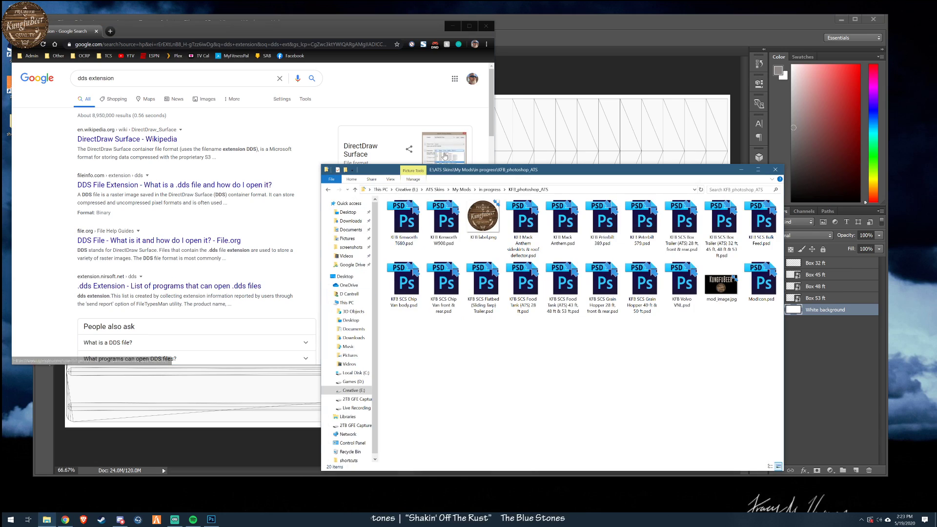
pyautogui.click(490, 189)
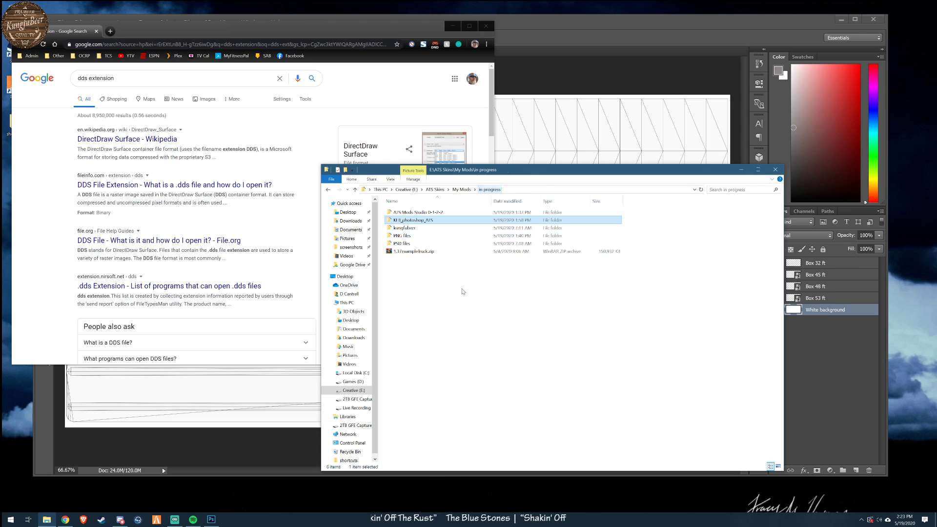
pyautogui.doubleClick(410, 228)
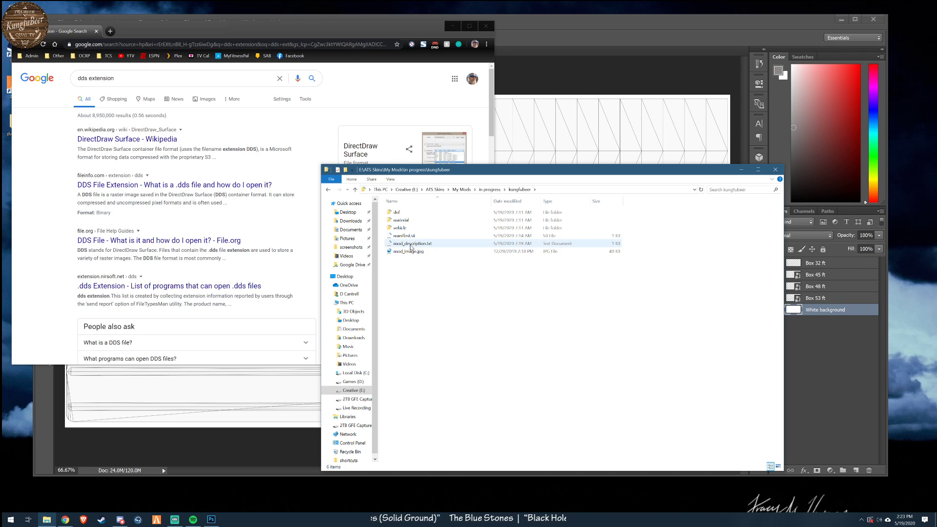
pyautogui.moveTo(405, 233)
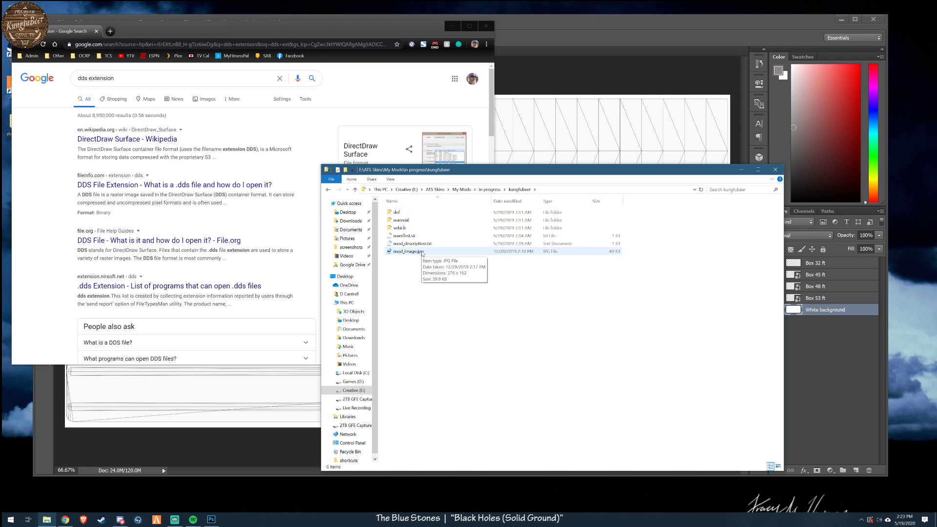
pyautogui.doubleClick(422, 252)
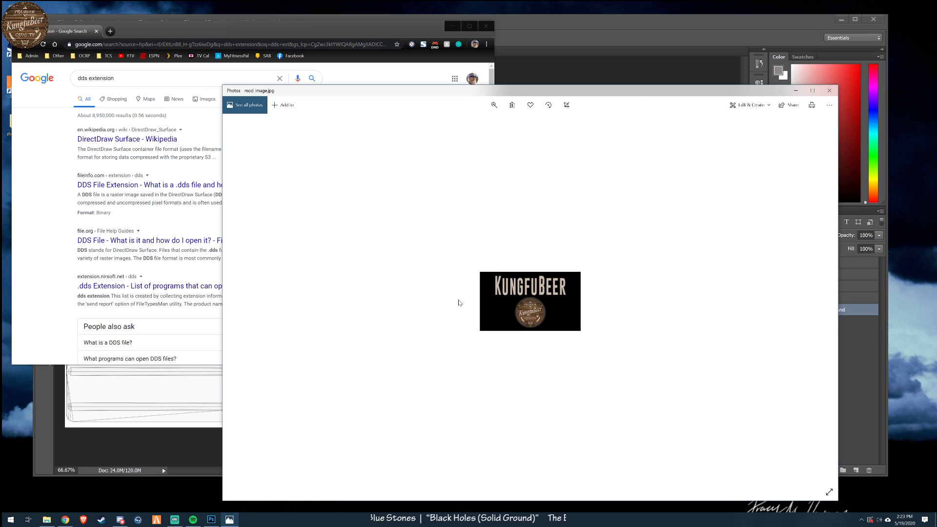
pyautogui.click(829, 90)
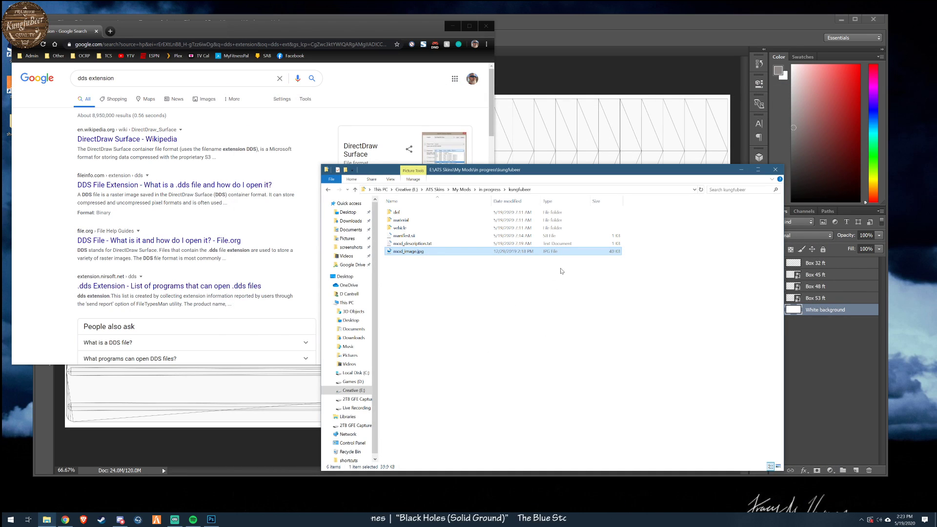
# - Open manifest.sii in Notepad++, arrange it beside the mod folder, and examine the author and description_file lines
pyautogui.click(404, 236)
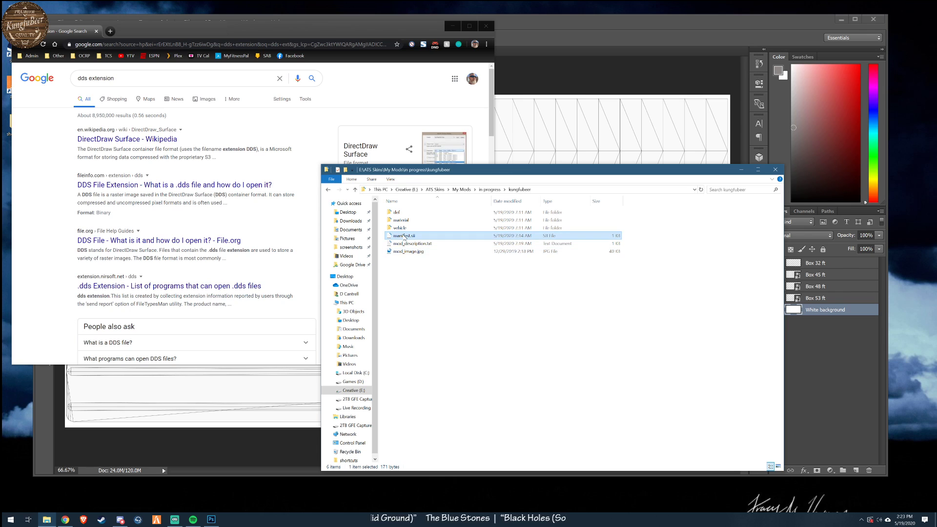
pyautogui.rightClick(405, 236)
pyautogui.click(430, 251)
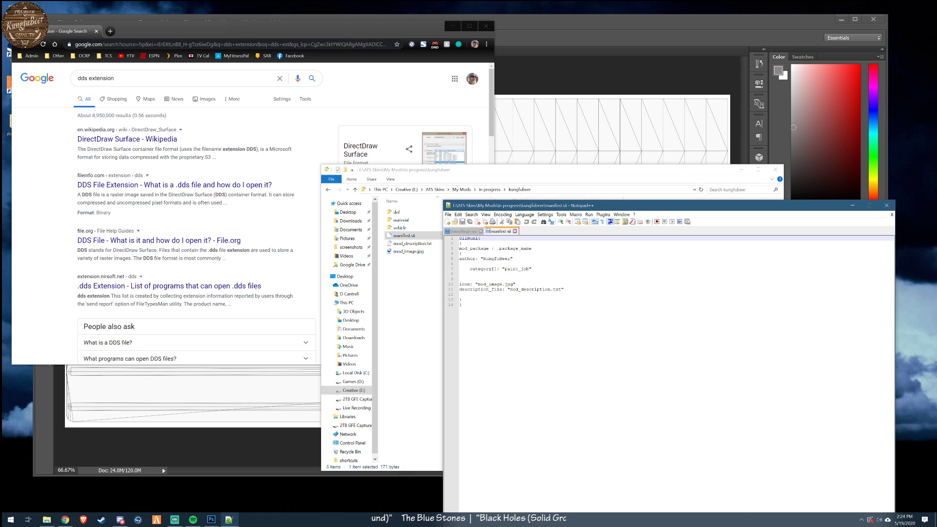
pyautogui.moveTo(566, 206); pyautogui.dragTo(191, 61)
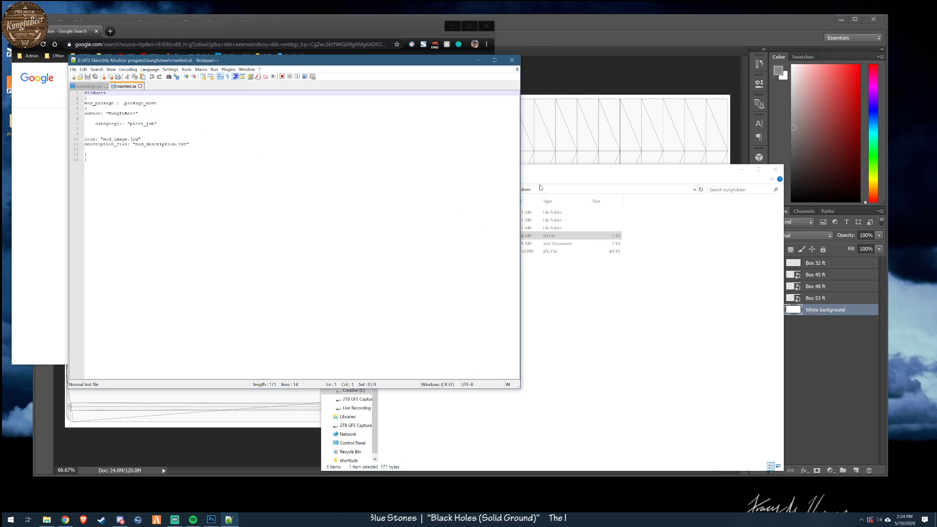
pyautogui.click(600, 174)
pyautogui.moveTo(600, 174); pyautogui.dragTo(659, 189)
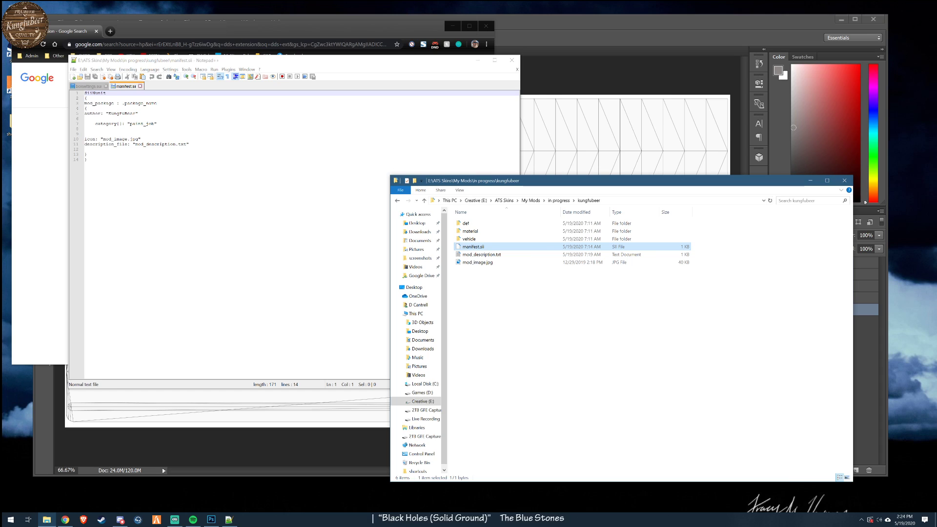
pyautogui.moveTo(109, 114); pyautogui.dragTo(131, 114)
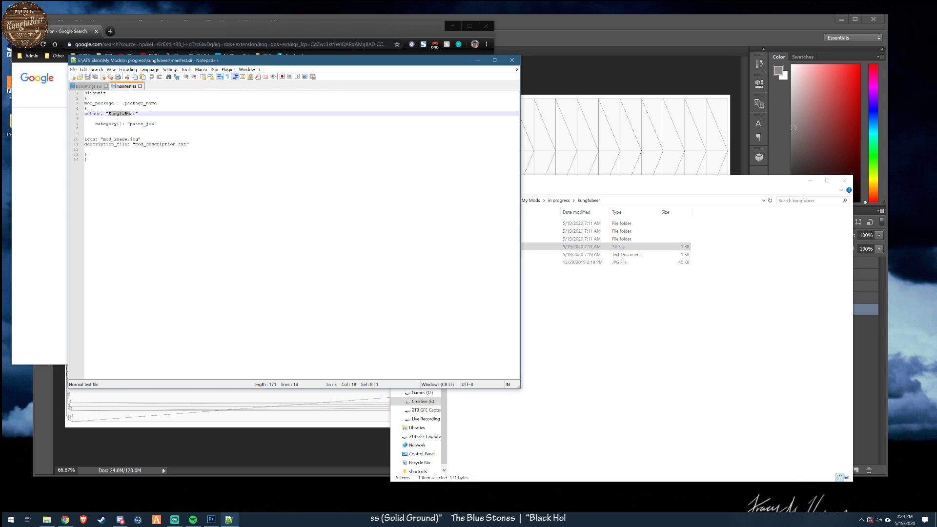
pyautogui.moveTo(189, 148); pyautogui.dragTo(178, 145)
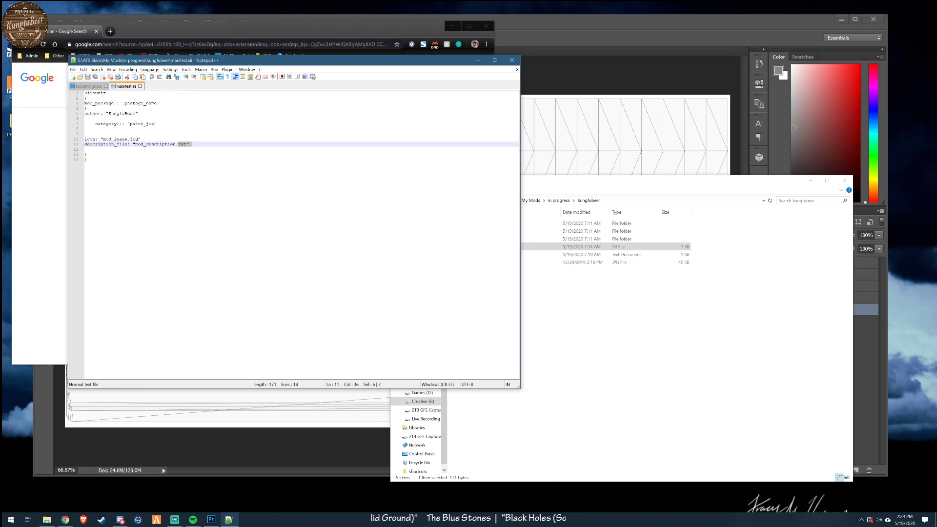
# - Open mod_description.txt from the mod folder in Notepad++ and read its fleet description line
pyautogui.click(547, 287)
pyautogui.click(487, 254)
pyautogui.rightClick(487, 255)
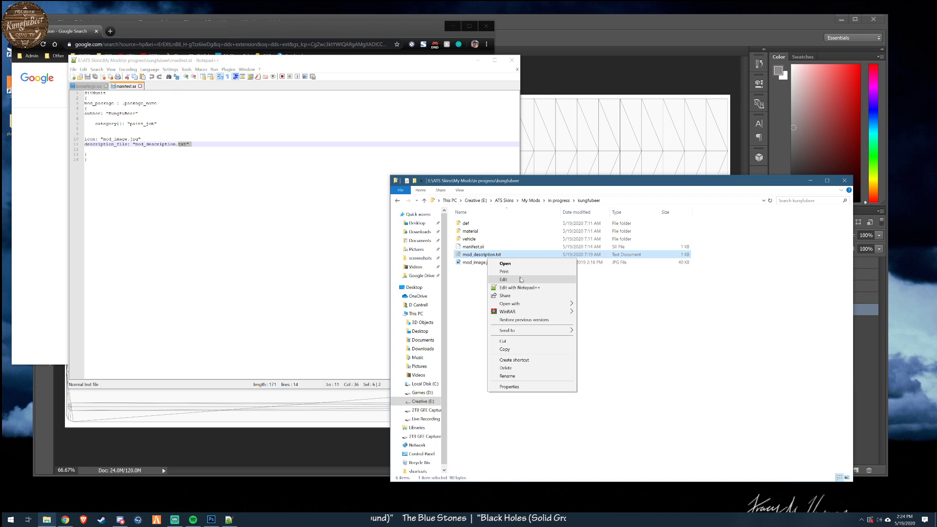
pyautogui.click(521, 288)
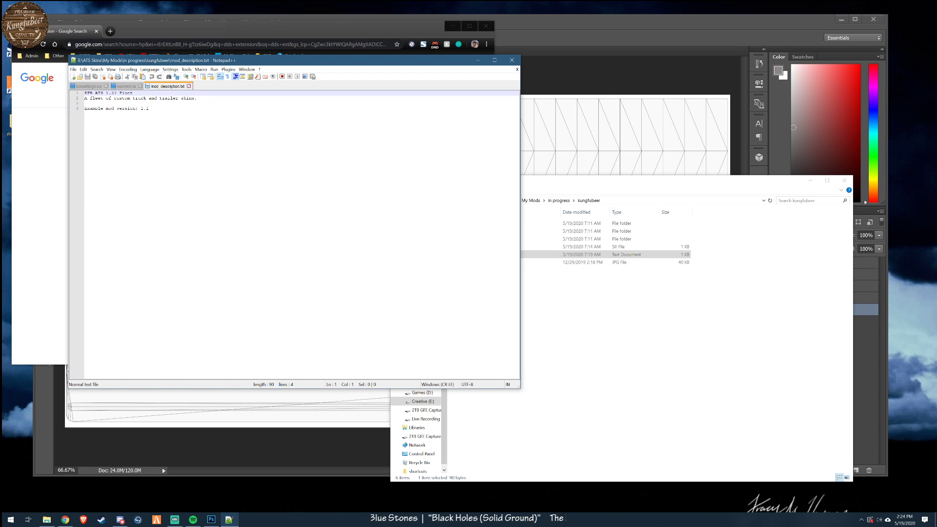
pyautogui.moveTo(87, 98); pyautogui.dragTo(194, 98)
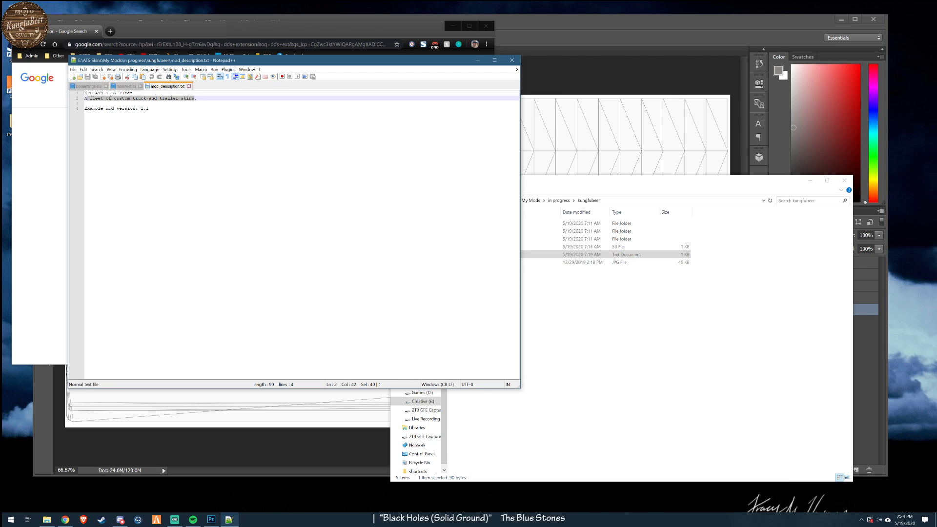
# - In mod_description.txt, change the version line to read "Mod version: 2.0" and save the file
pyautogui.moveTo(114, 109); pyautogui.dragTo(84, 109)
pyautogui.write('#')
pyautogui.write('od')
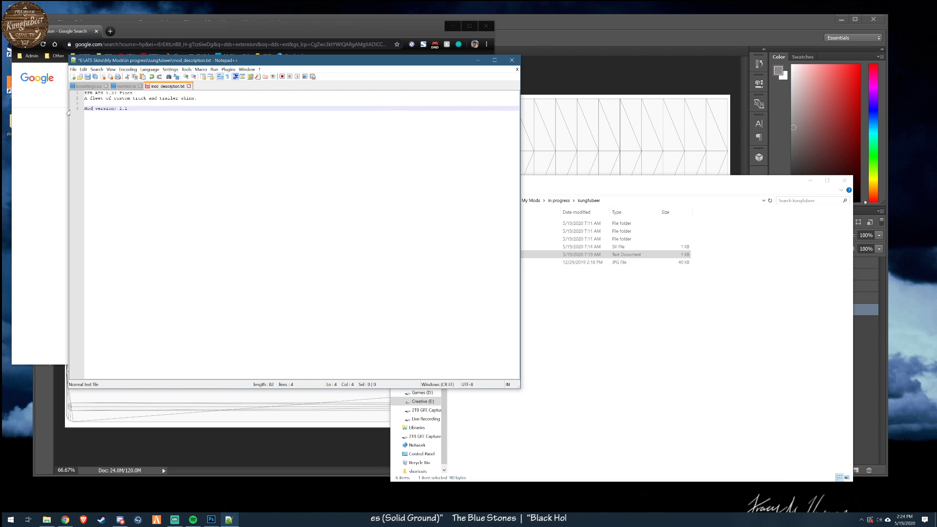
pyautogui.click(88, 77)
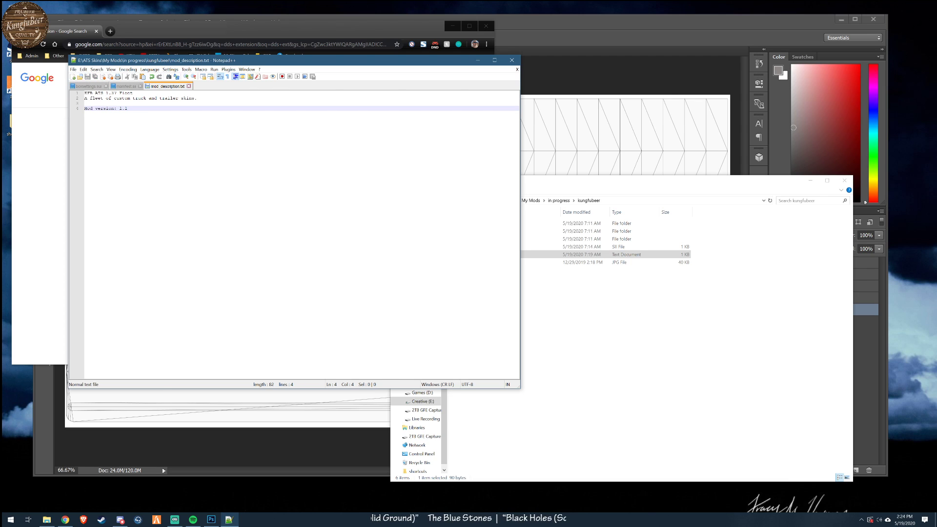
pyautogui.moveTo(269, 62); pyautogui.dragTo(339, 112)
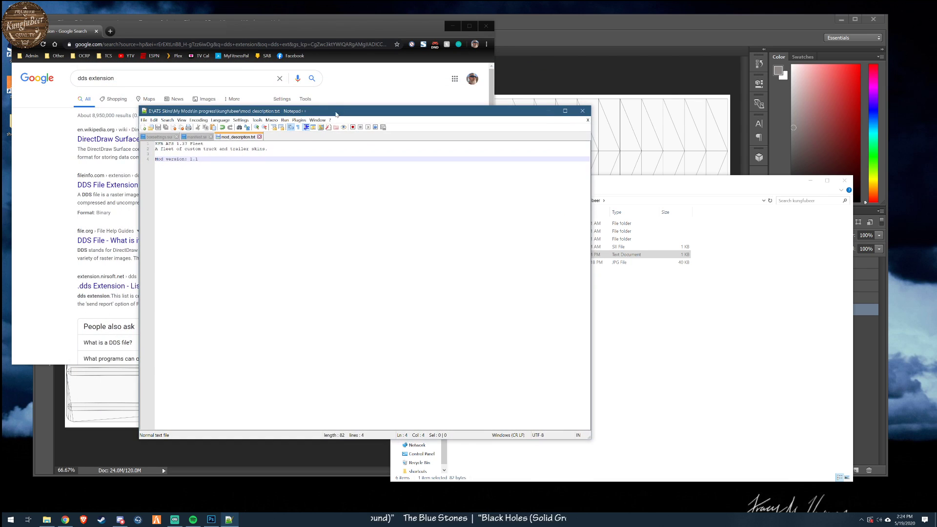
pyautogui.moveTo(189, 159); pyautogui.dragTo(195, 159)
pyautogui.write('2')
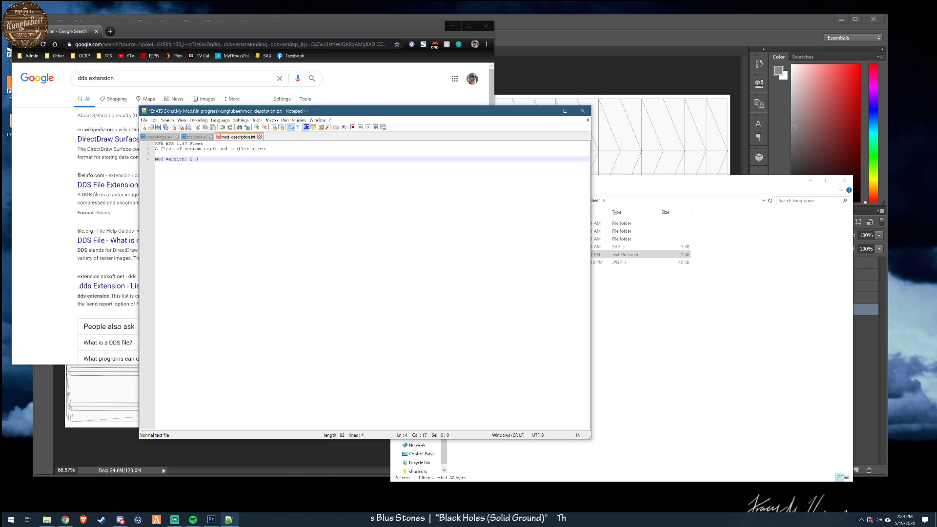
pyautogui.click(158, 127)
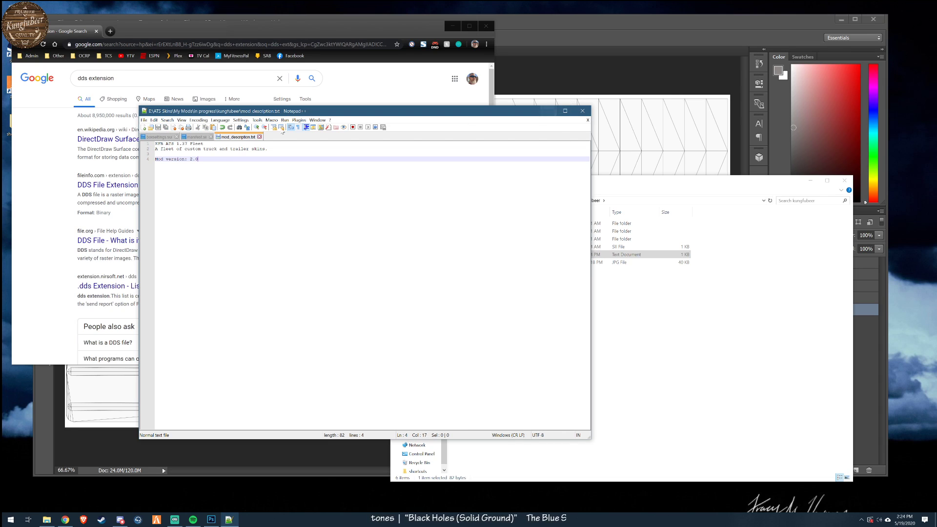
# - Close mod_description.txt and manifest.sii, and minimise Notepad++ to return to the mod folder
pyautogui.click(261, 136)
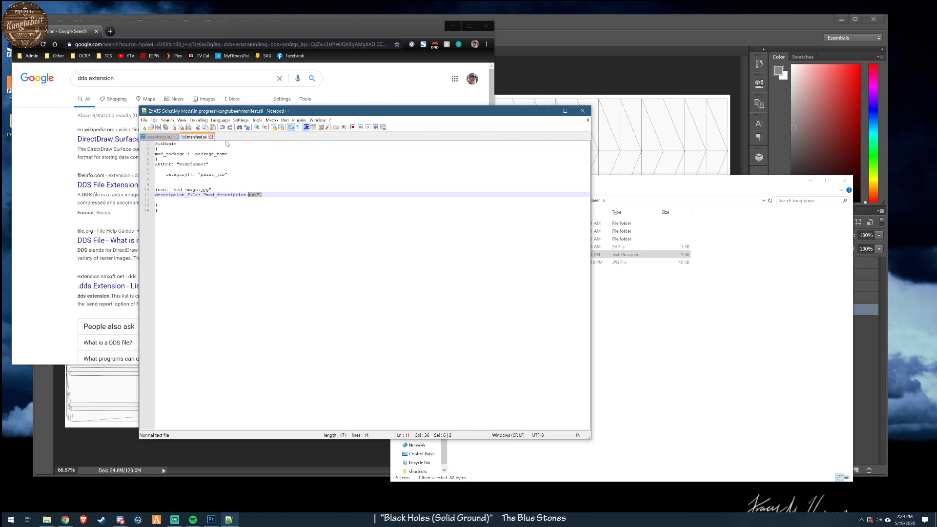
pyautogui.click(211, 137)
pyautogui.click(549, 111)
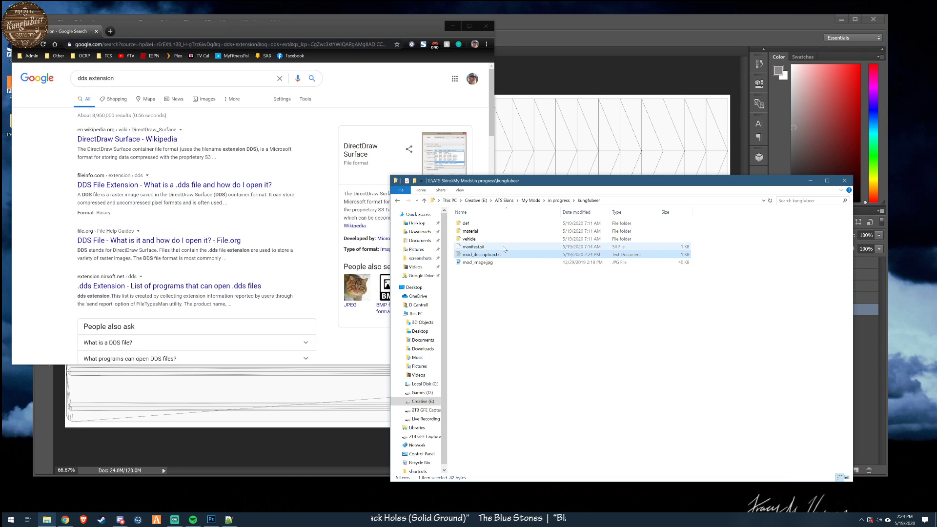
# - Browse from the mod's vehicle folder through trailer_owned, upgrade and paintjob into the scs_box folder
pyautogui.doubleClick(469, 239)
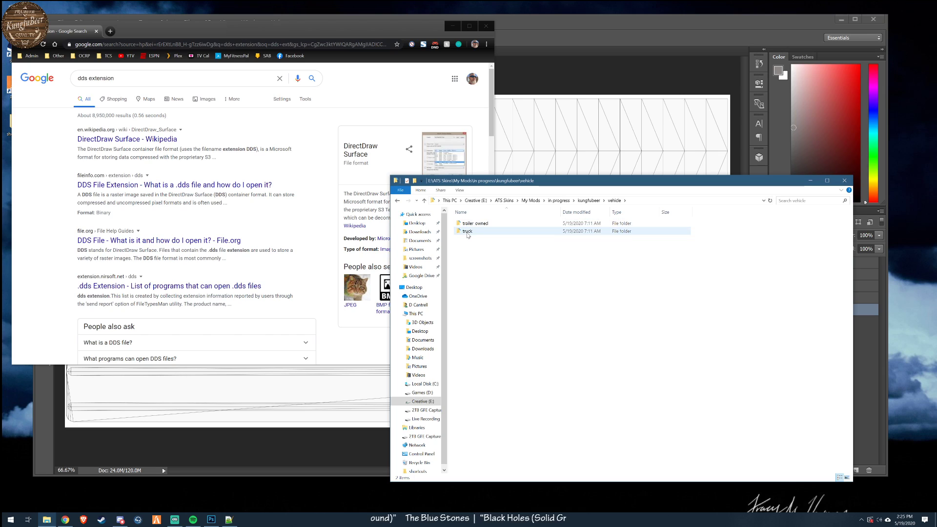
pyautogui.doubleClick(473, 224)
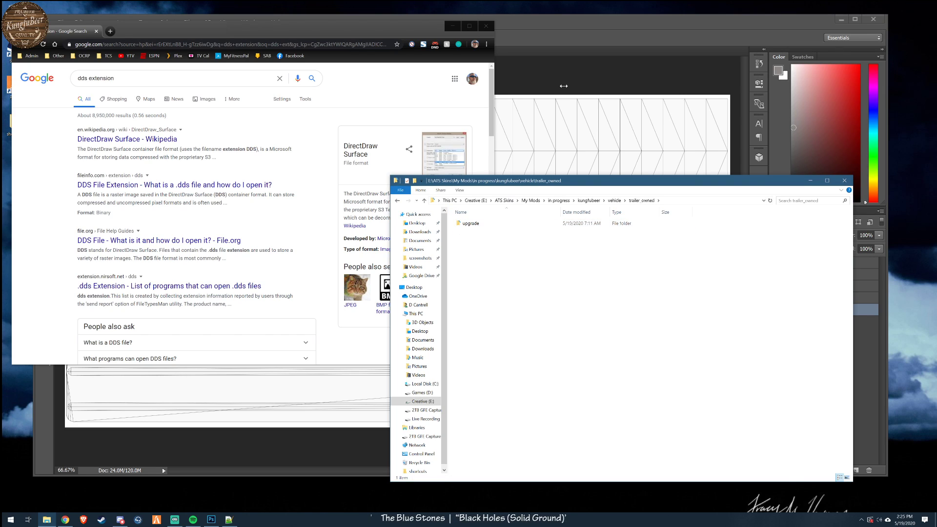
pyautogui.doubleClick(469, 224)
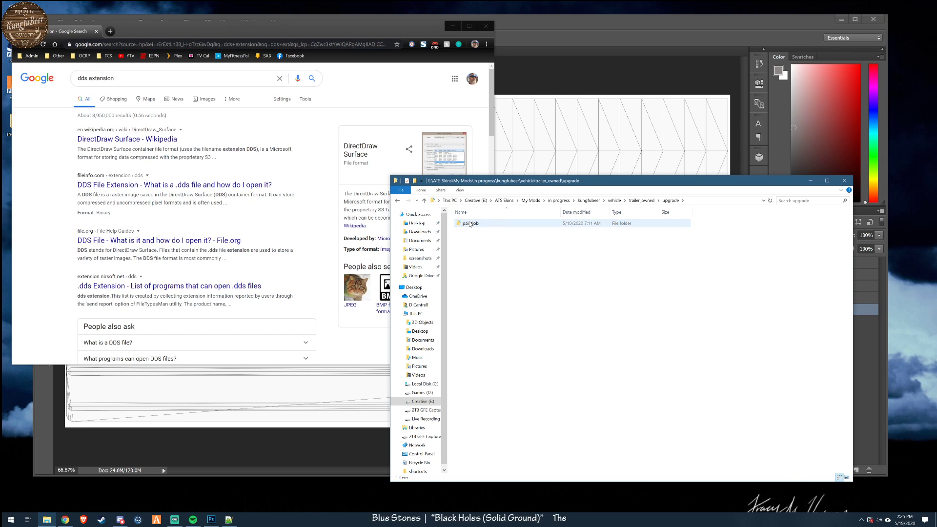
pyautogui.doubleClick(469, 224)
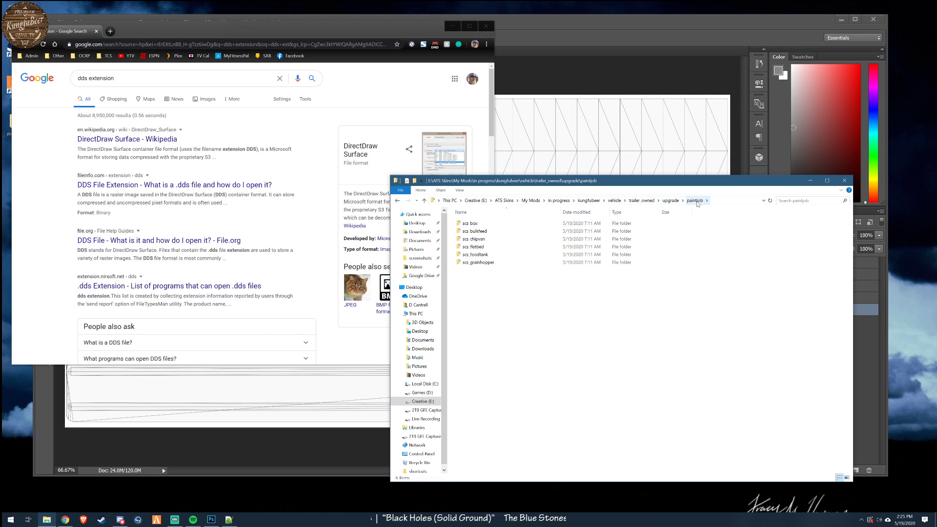
pyautogui.doubleClick(470, 224)
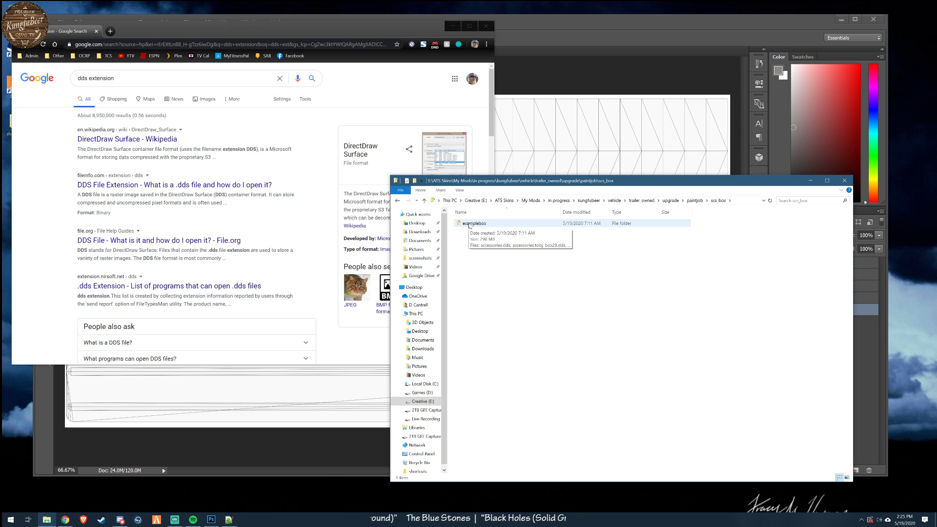
# - Rename the examplebox folder inside scs_box to custom
pyautogui.click(470, 225)
pyautogui.click(470, 224)
pyautogui.write('custom')
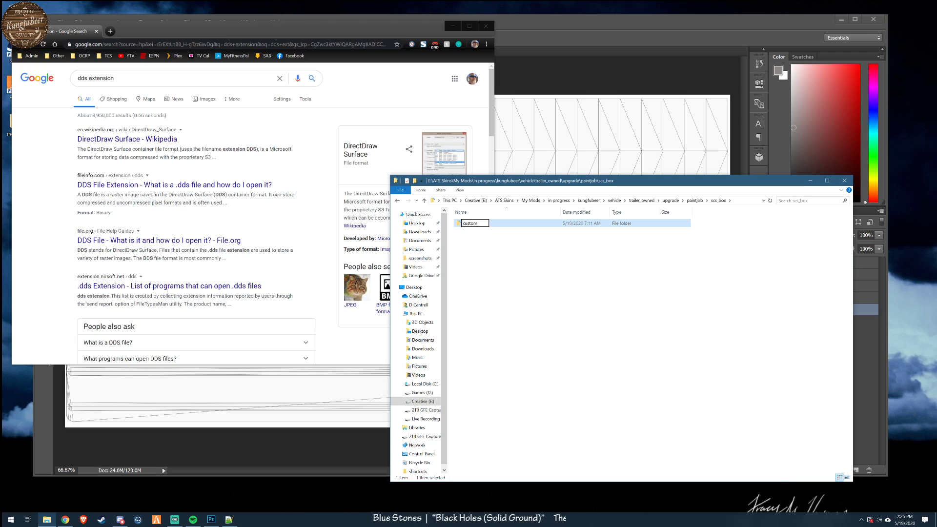
pyautogui.click(483, 303)
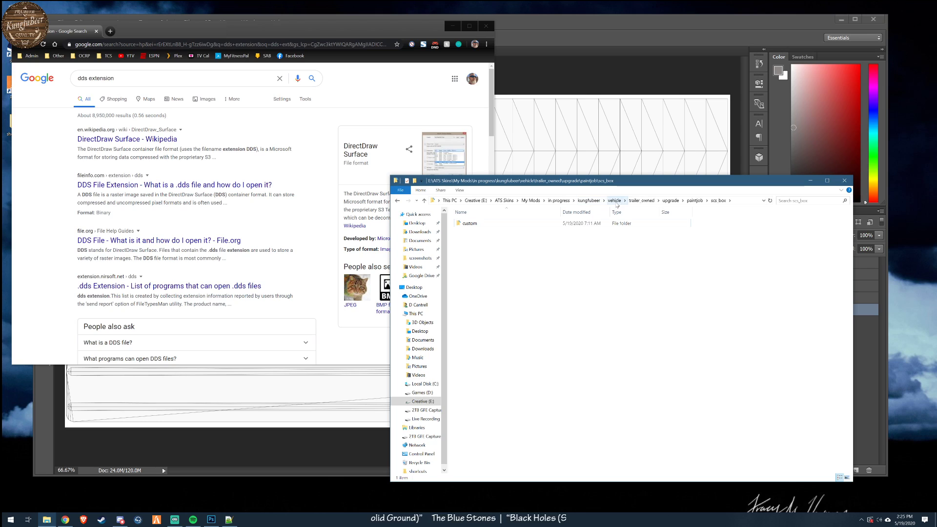
# - Open the custom folder and show its DDS and TOBJ files as extra large icons in an enlarged window
pyautogui.click(471, 224)
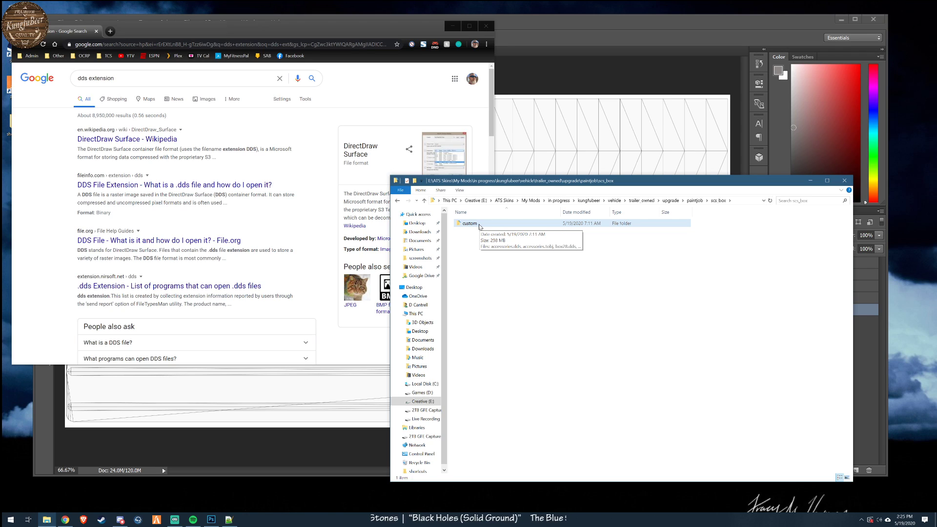
pyautogui.doubleClick(479, 226)
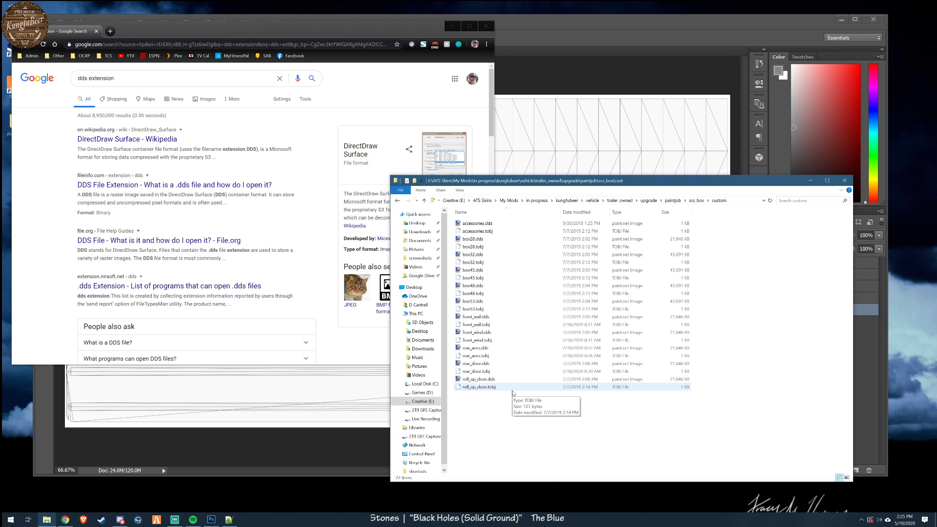
pyautogui.click(459, 190)
pyautogui.click(477, 202)
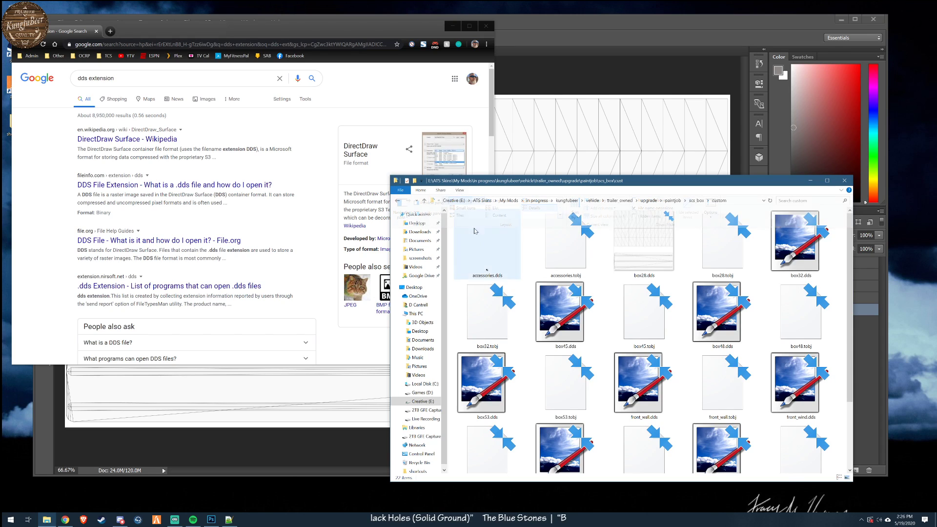
pyautogui.click(456, 191)
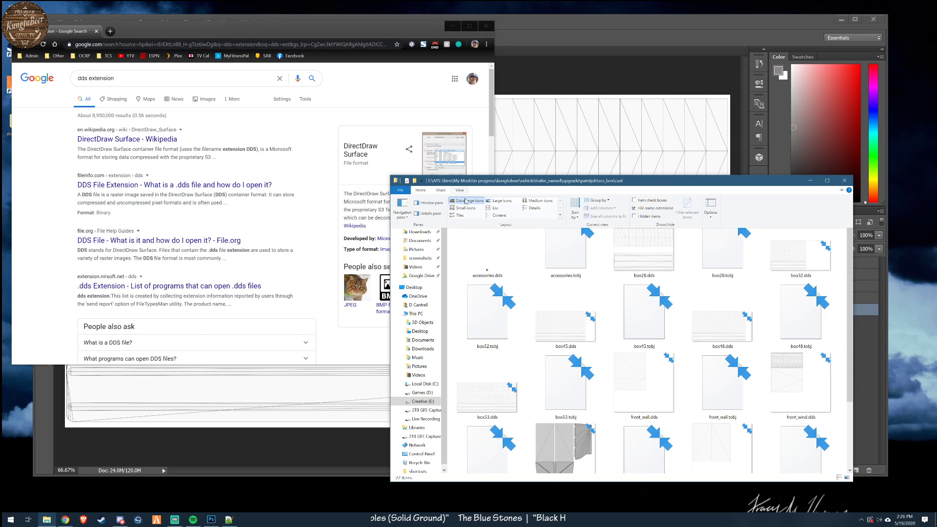
pyautogui.click(501, 202)
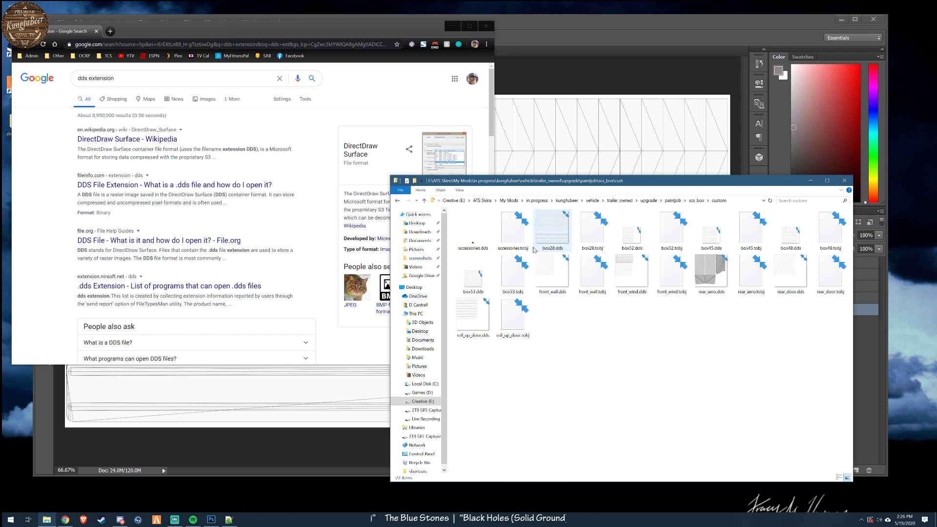
pyautogui.click(460, 190)
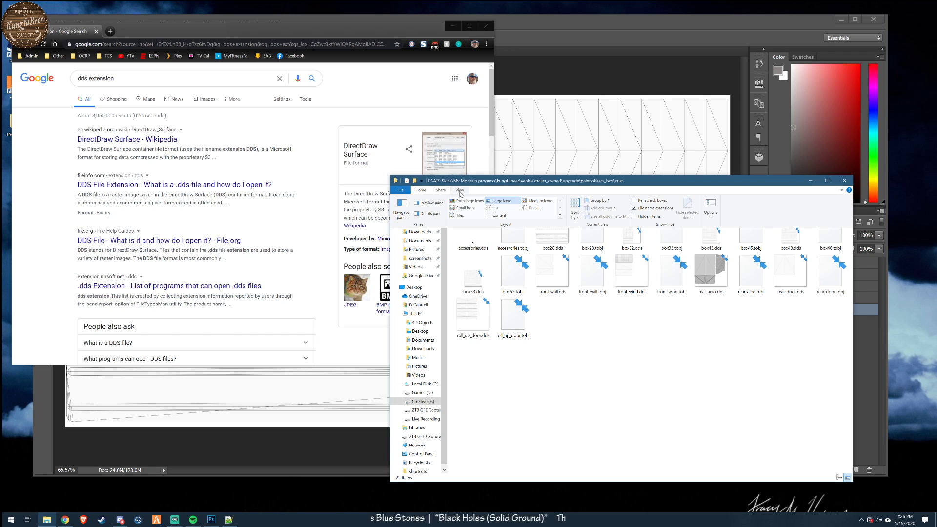
pyautogui.click(536, 201)
pyautogui.moveTo(661, 180); pyautogui.dragTo(485, 104)
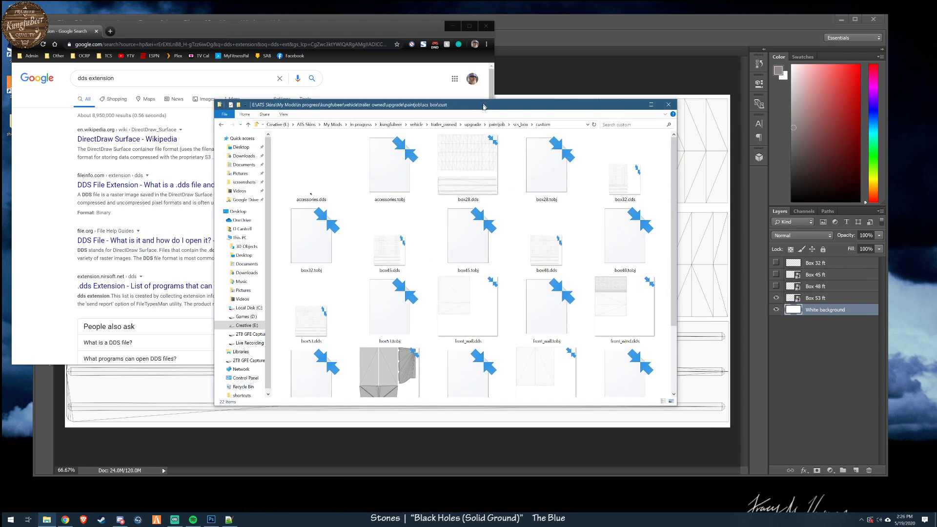
pyautogui.moveTo(677, 407); pyautogui.dragTo(777, 490)
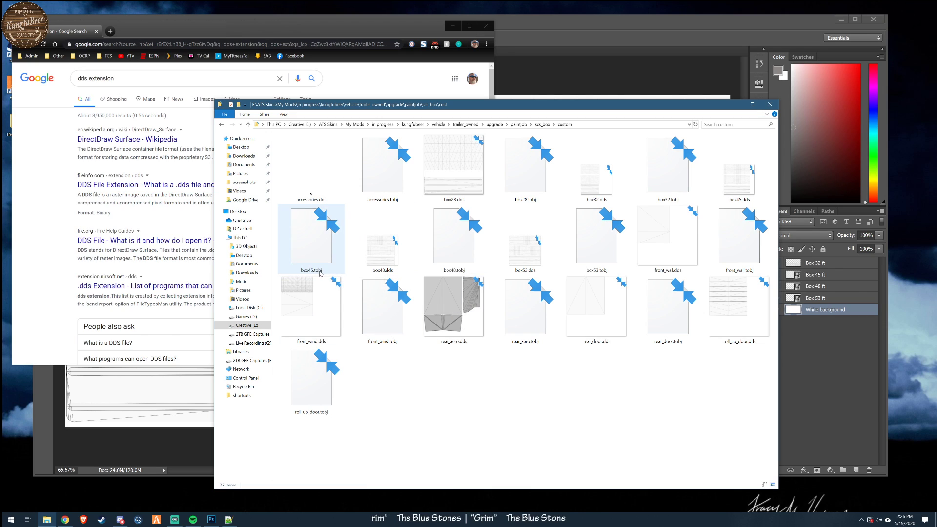
# - Switch to the browser, search Google for "file extension tobj", and read the File.org page on TOBJ files
pyautogui.click(129, 63)
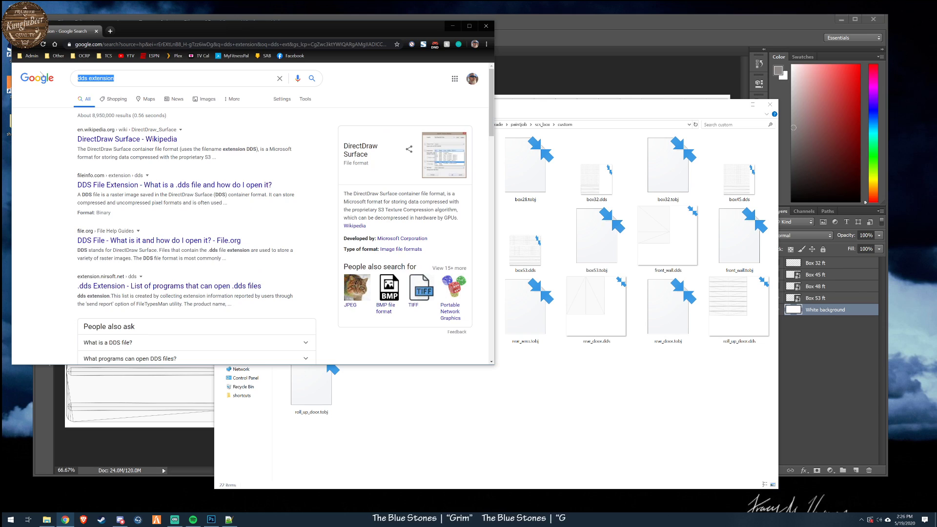
pyautogui.press('BackSpace')
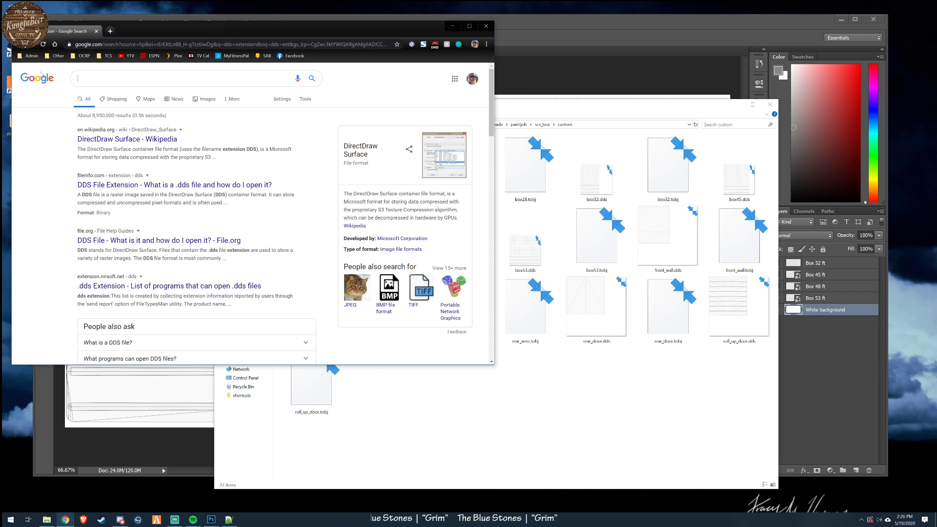
pyautogui.write('tobj ex')
pyautogui.write('t')
pyautogui.press('Down')
pyautogui.press('Return')
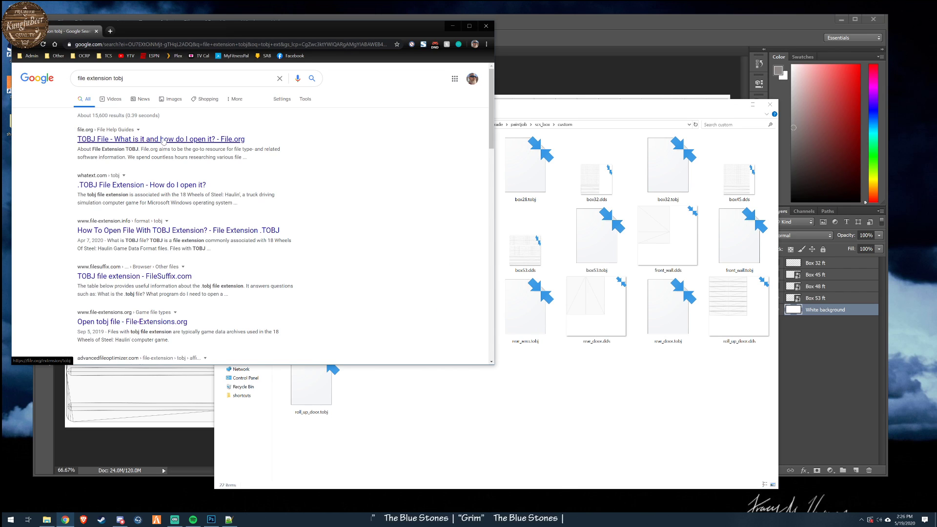
pyautogui.click(163, 140)
pyautogui.scroll(-5, 285, 229)
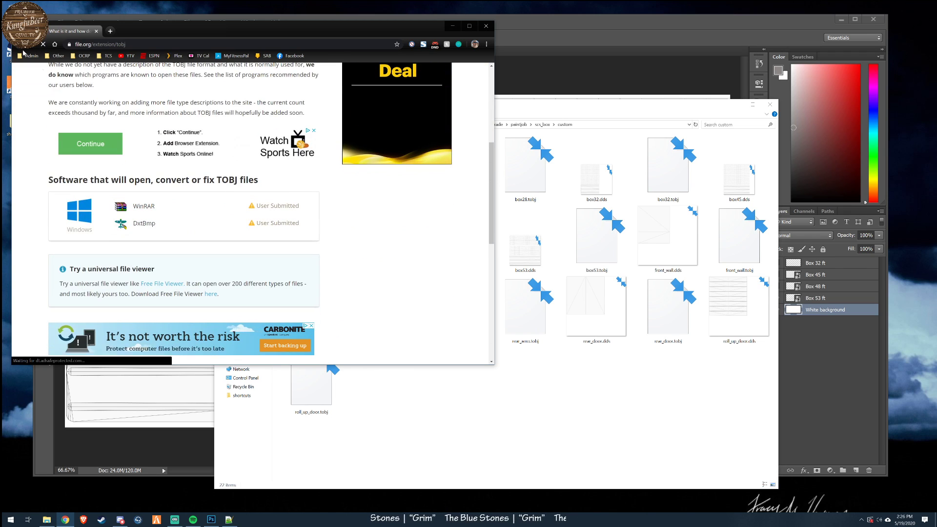
# - Return to the Google results for the TOBJ file extension and look through the remaining entries
pyautogui.click(19, 48)
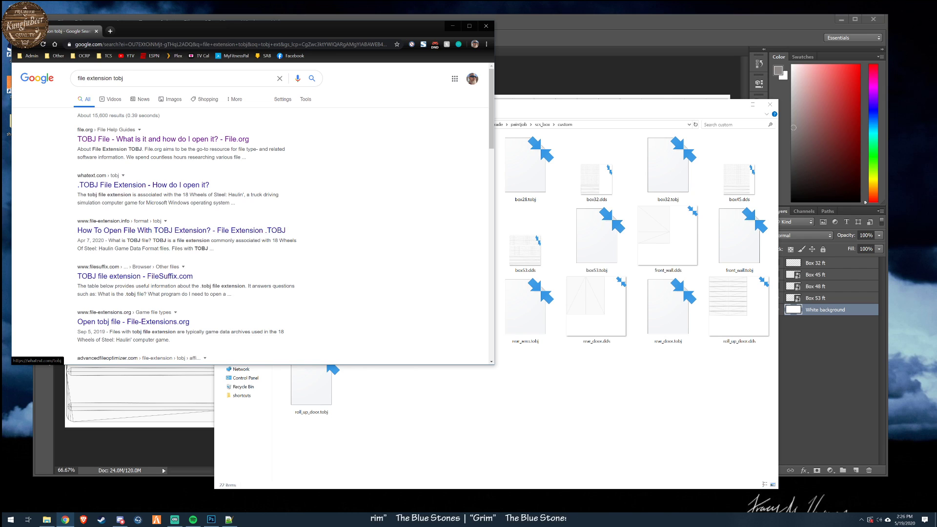
pyautogui.scroll(-1, 104, 208)
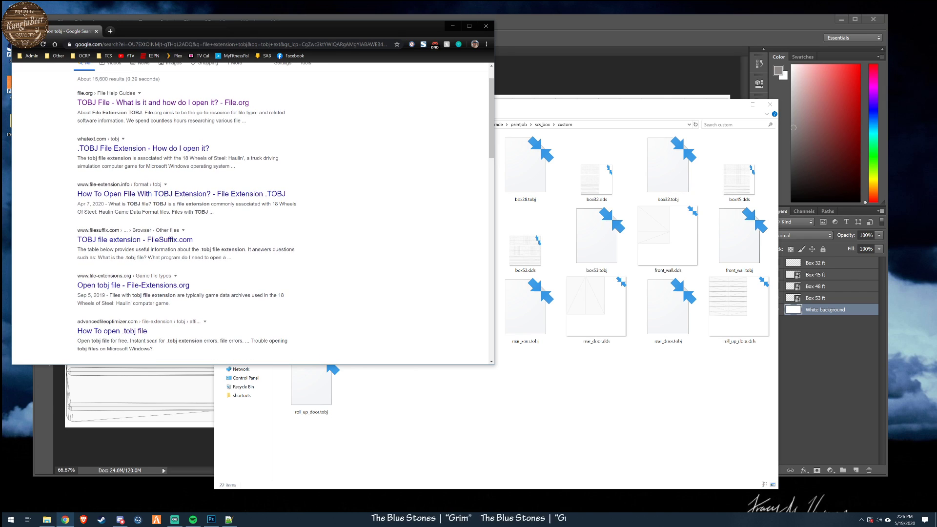
pyautogui.scroll(-1, 156, 232)
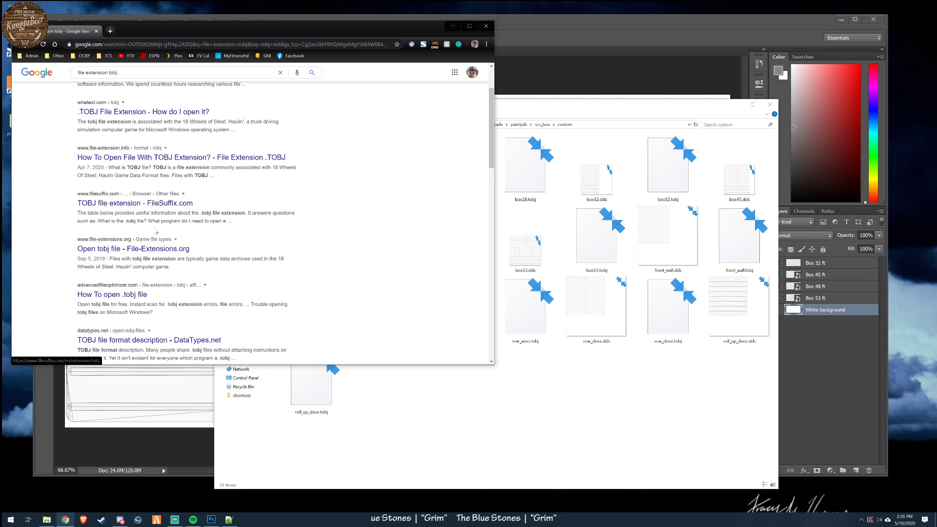
pyautogui.scroll(-1, 156, 233)
pyautogui.scroll(-4, 154, 231)
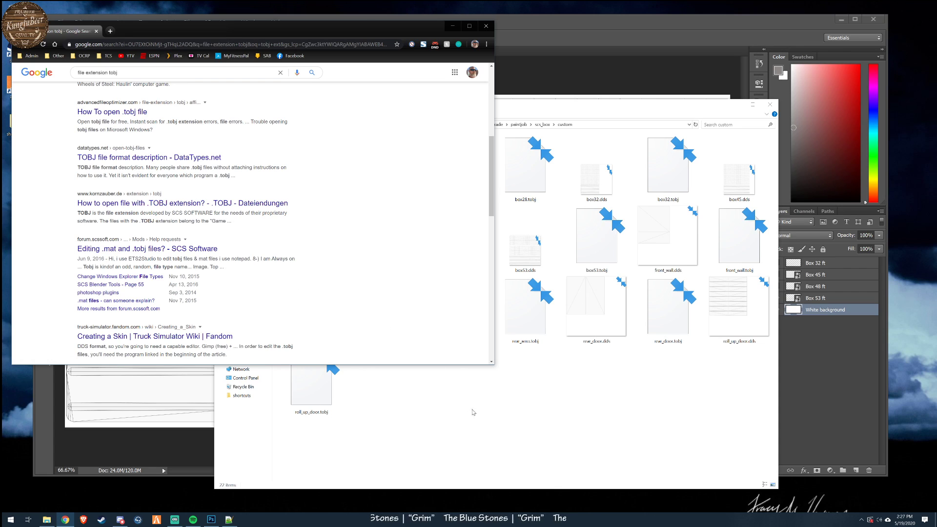
# - Open box45.dds from the custom folder in paint.net, view its trailer template, and close it
pyautogui.click(490, 428)
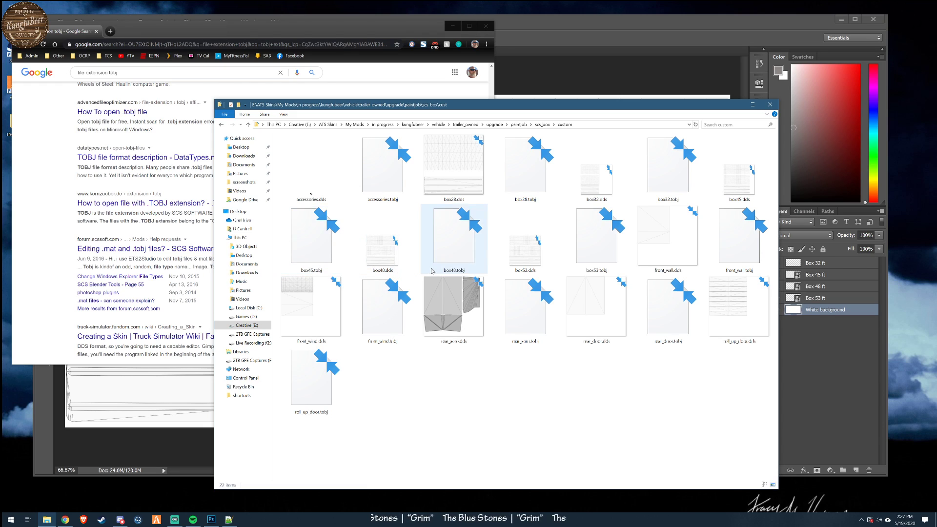
pyautogui.doubleClick(738, 194)
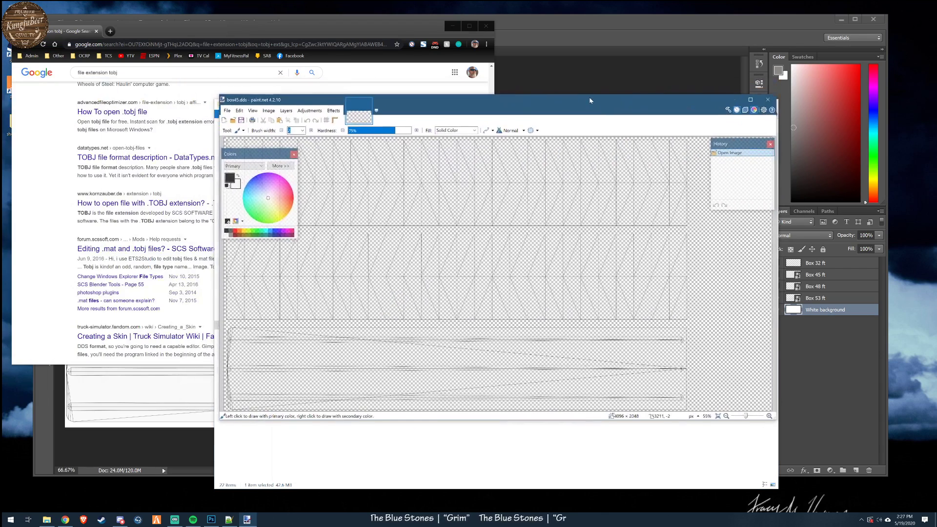
pyautogui.moveTo(562, 105); pyautogui.dragTo(539, 115)
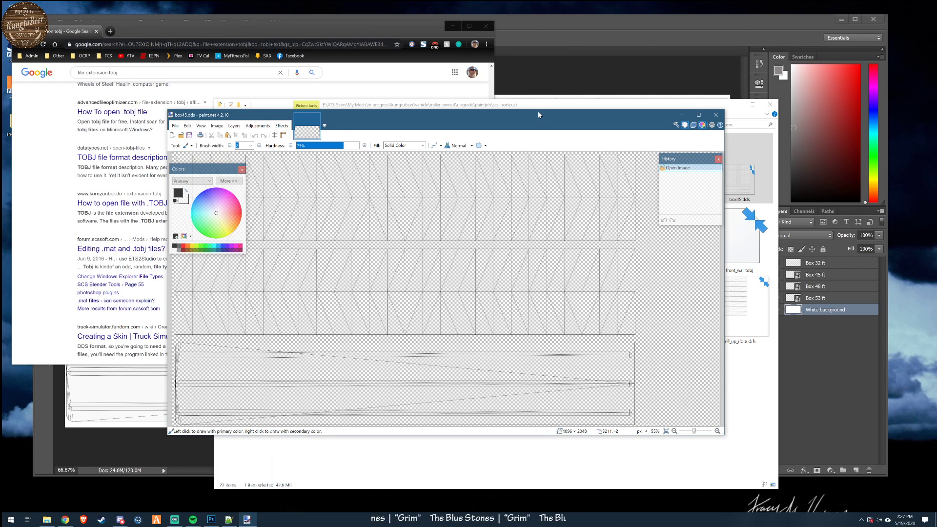
pyautogui.moveTo(537, 112); pyautogui.dragTo(538, 99)
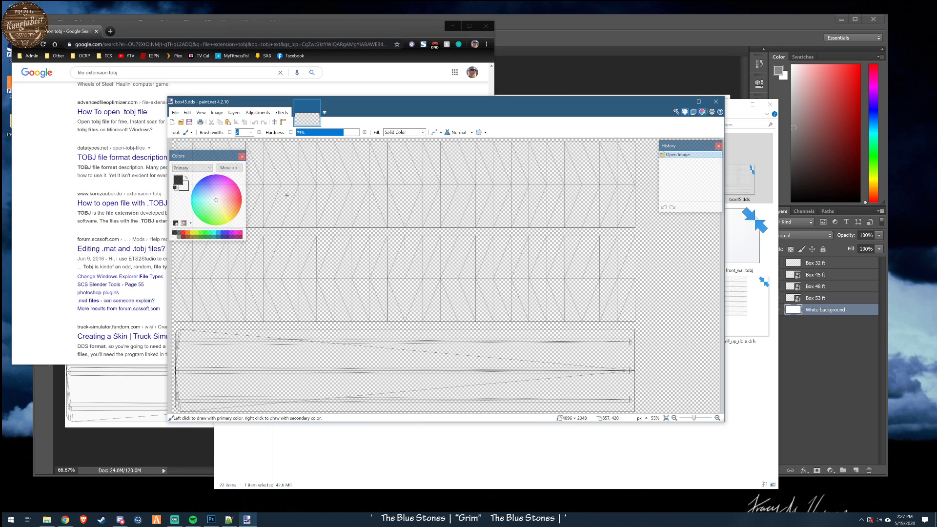
pyautogui.click(716, 102)
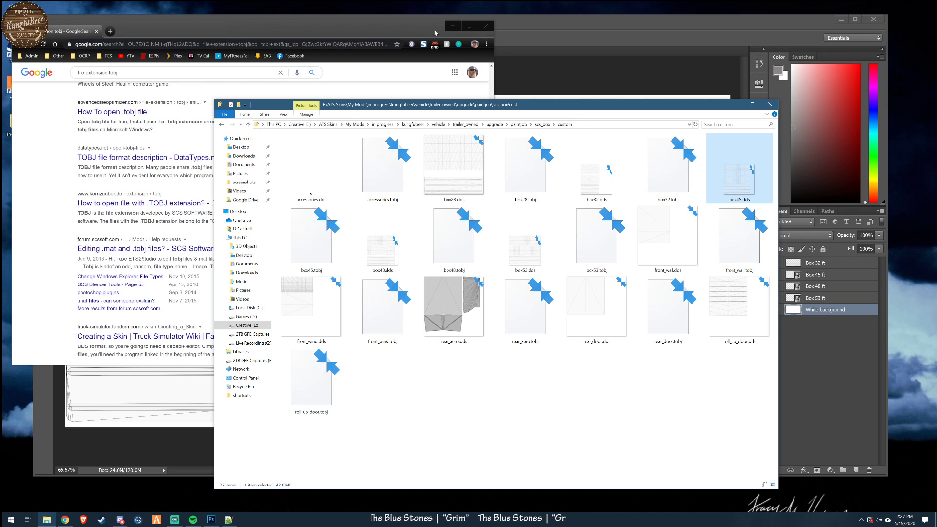
# - Close the boxsettings.sui file in Notepad++ and minimize Photoshop so the custom folder window is in front
pyautogui.click(509, 45)
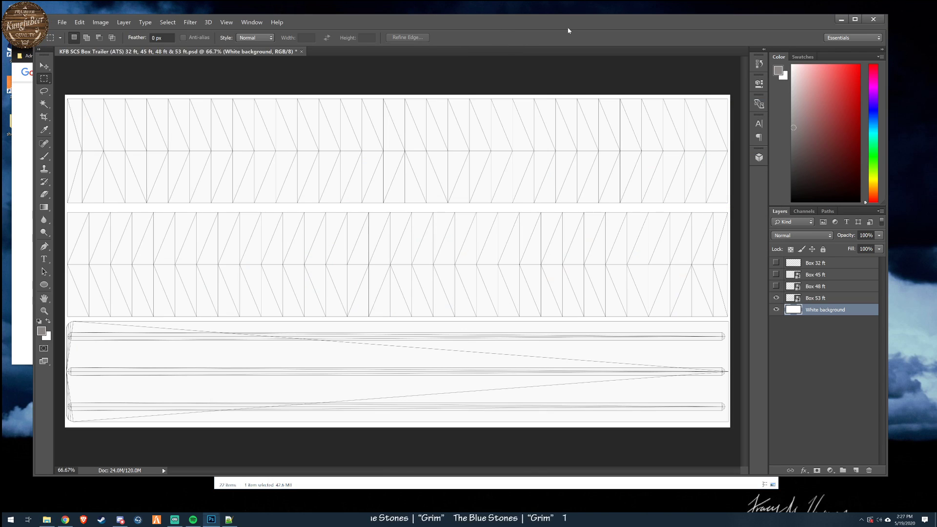
pyautogui.click(229, 519)
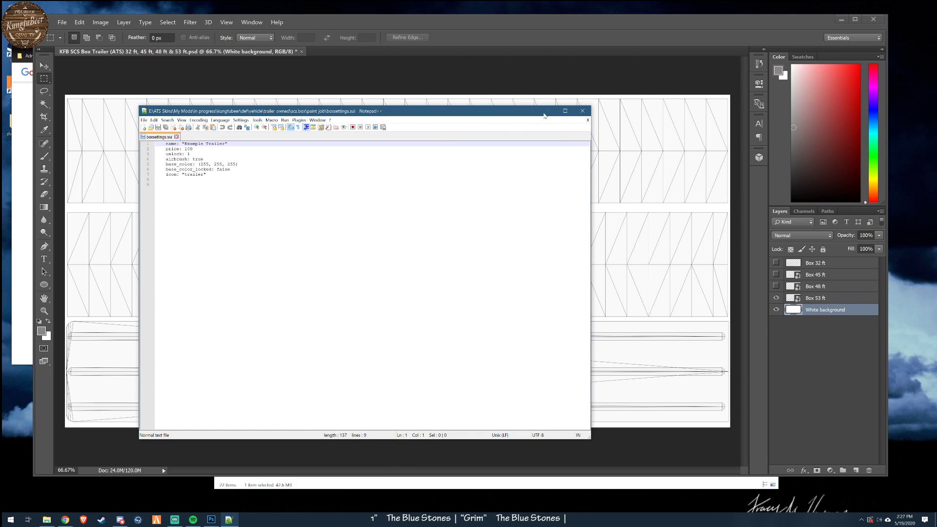
pyautogui.click(583, 111)
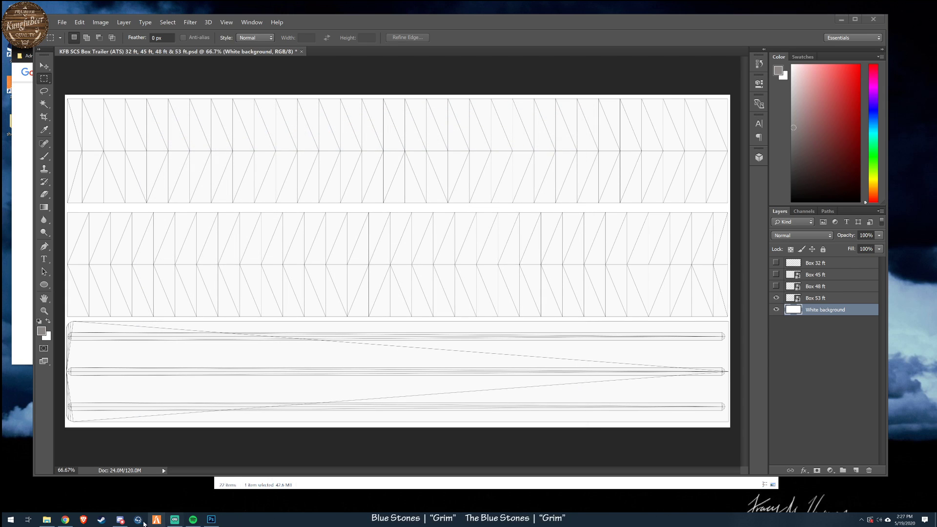
pyautogui.click(46, 521)
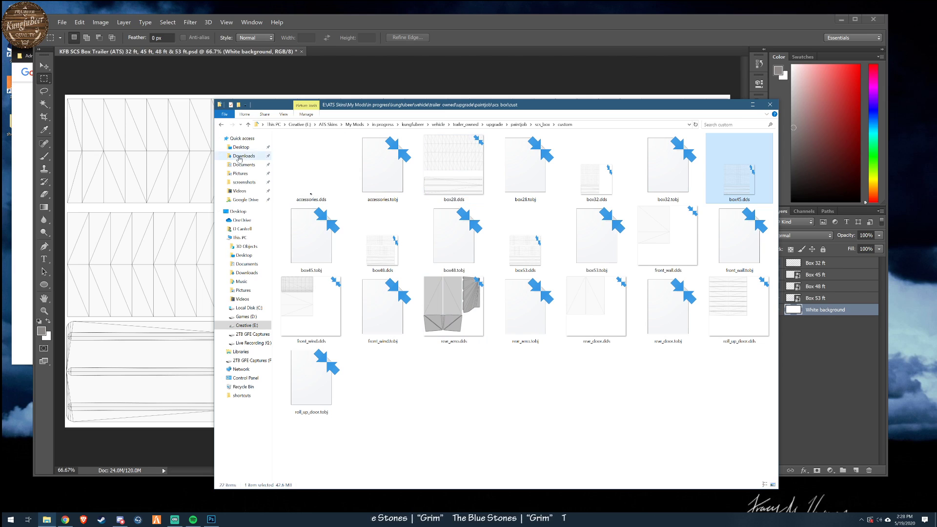
pyautogui.moveTo(457, 161)
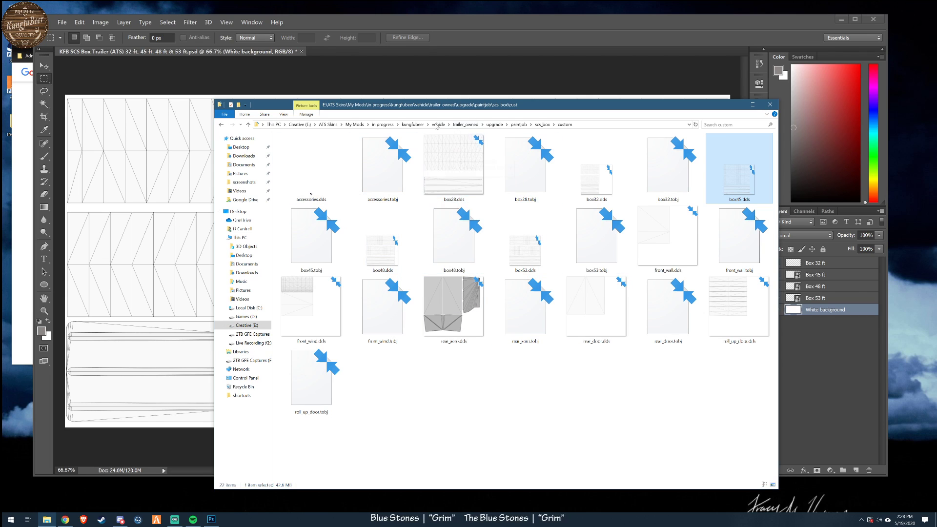
pyautogui.click(350, 76)
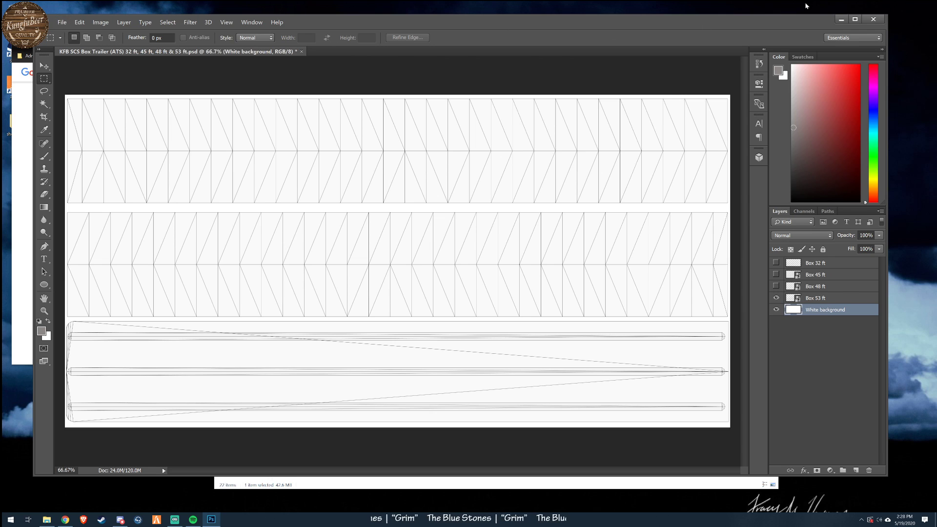
pyautogui.click(842, 19)
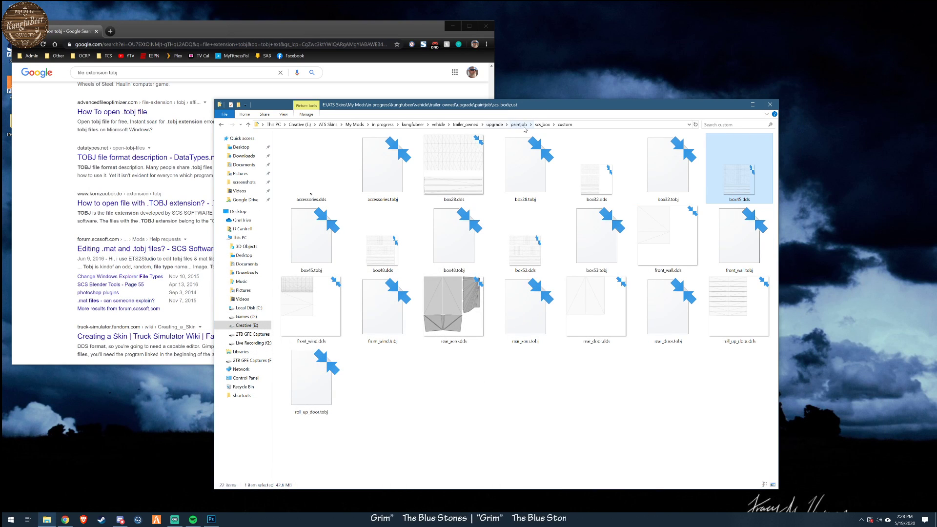
# - Go back up to the paintjob folder and browse through scs_grainhopper into the examplegh folder
pyautogui.click(541, 125)
pyautogui.click(518, 124)
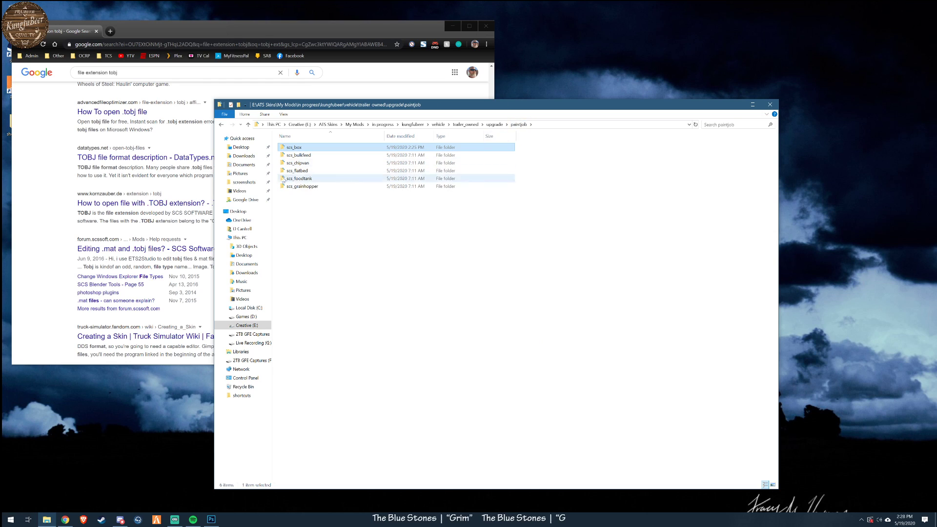
pyautogui.doubleClick(313, 189)
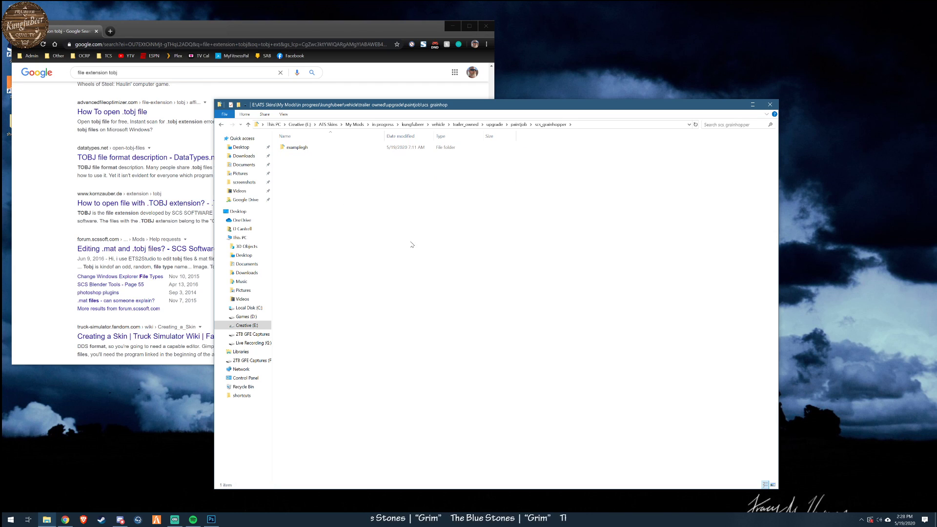
pyautogui.doubleClick(297, 147)
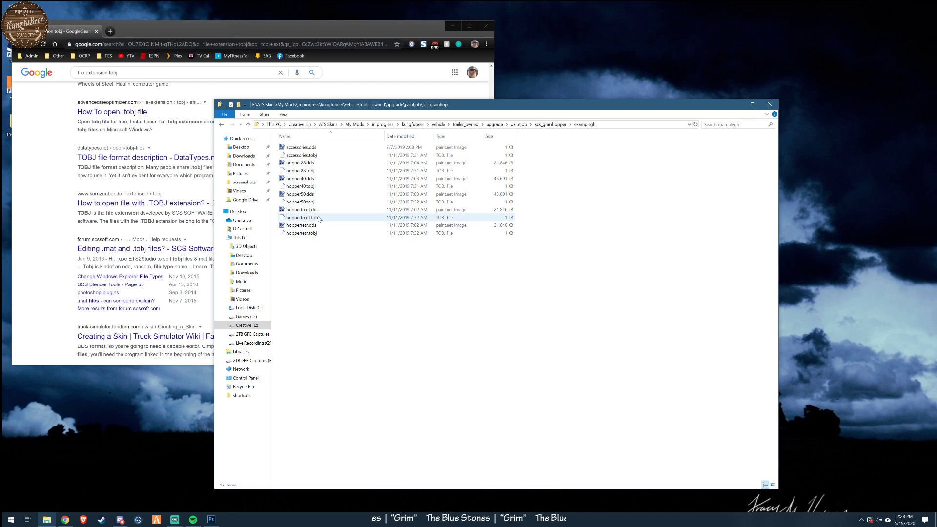
# - Open hopper50.dds in paint.net, view its template in an enlarged window, and close it
pyautogui.doubleClick(301, 194)
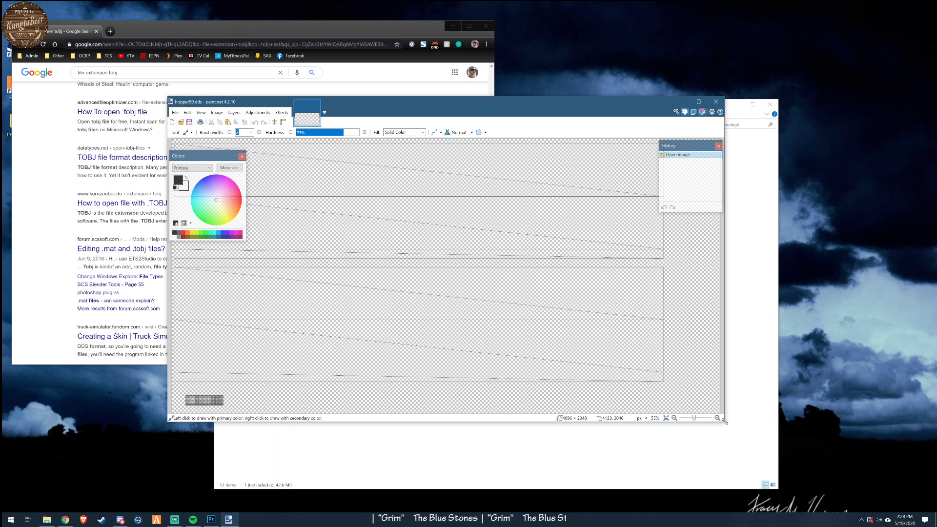
pyautogui.moveTo(724, 421); pyautogui.dragTo(829, 490)
pyautogui.moveTo(570, 105); pyautogui.dragTo(551, 56)
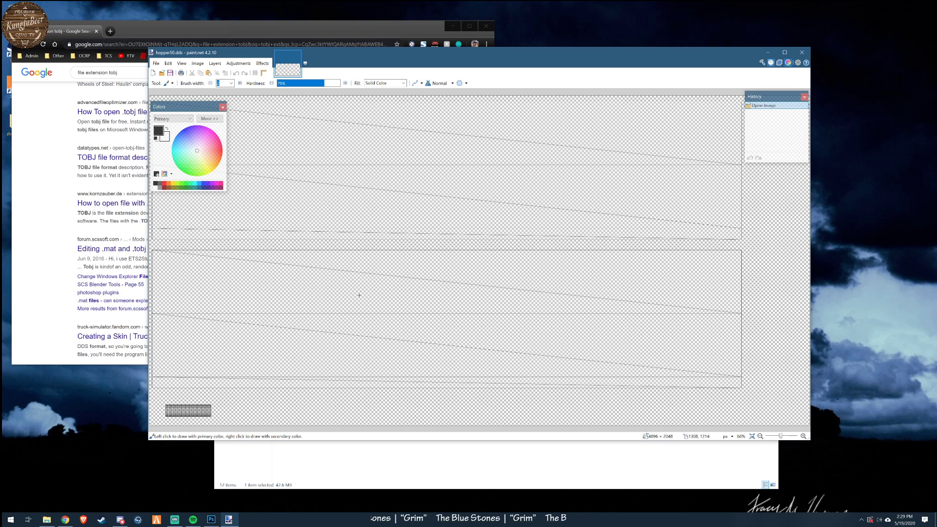
pyautogui.click(802, 52)
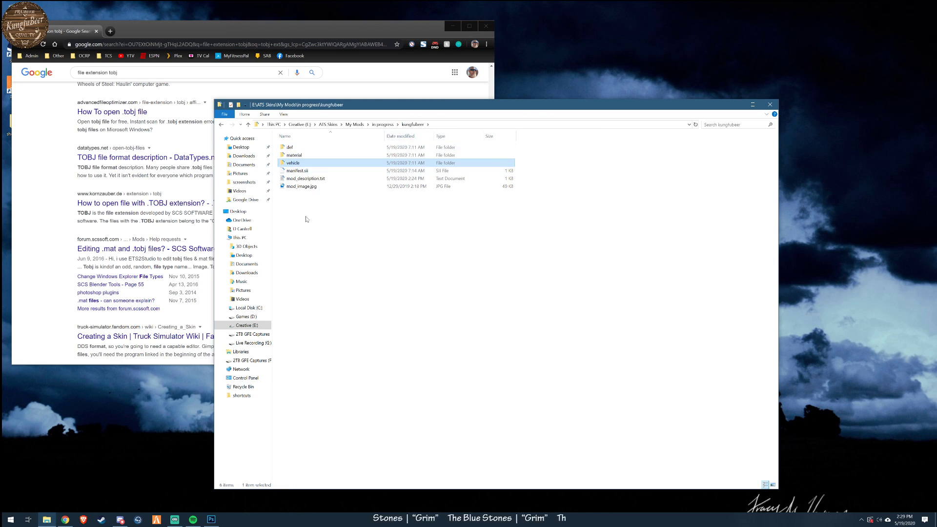
# - Show the in progress folder and reopen the kungfubeer mod folder from there
pyautogui.moveTo(416, 109); pyautogui.dragTo(510, 101)
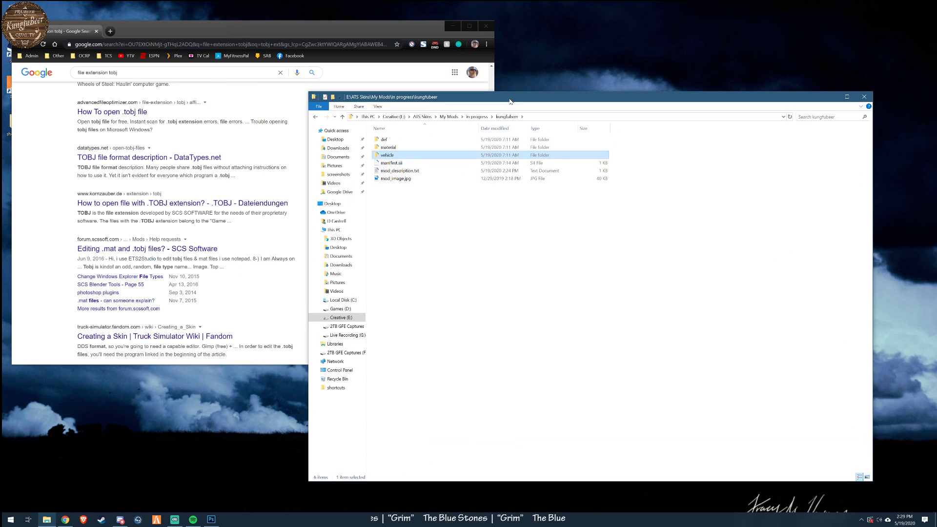
pyautogui.click(477, 117)
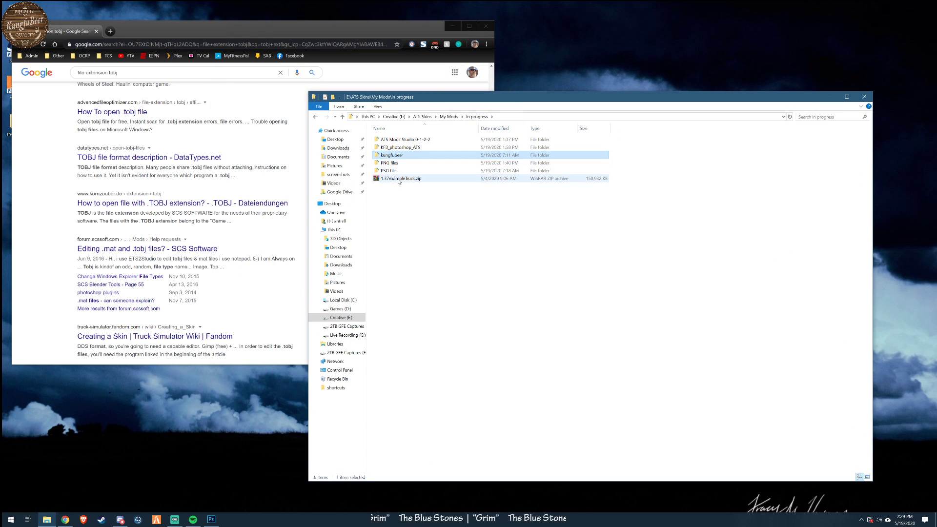
pyautogui.doubleClick(410, 155)
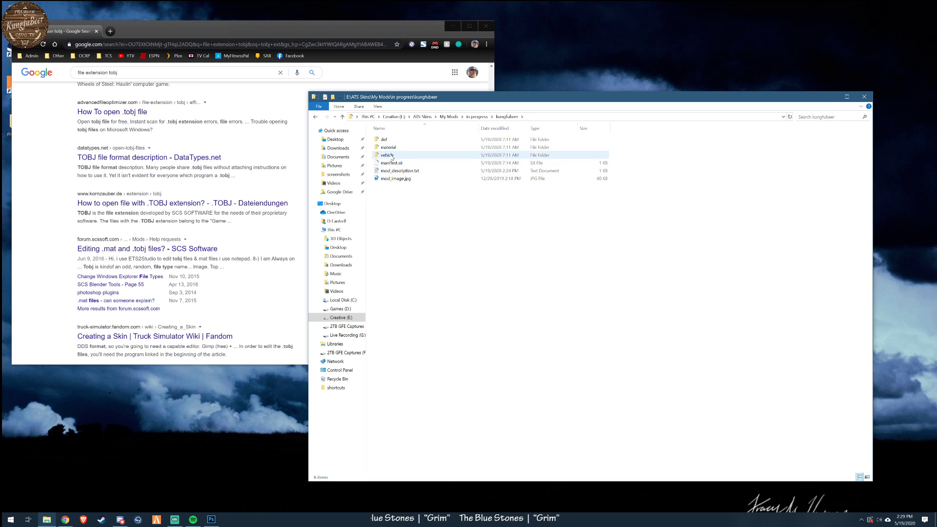
# - Browse from the vehicle folder through truck, upgrade and paintjob into the mack folder to view its DDS and TOBJ files
pyautogui.moveTo(392, 158)
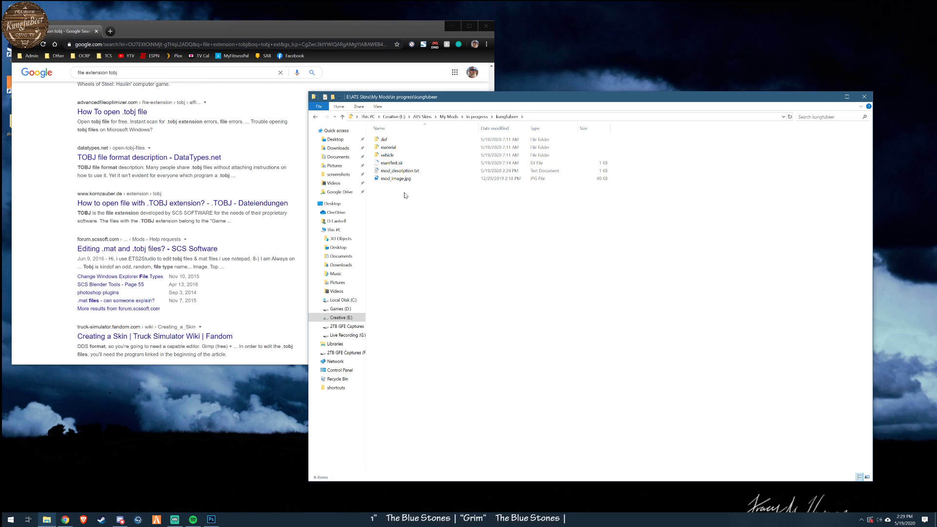
pyautogui.doubleClick(388, 155)
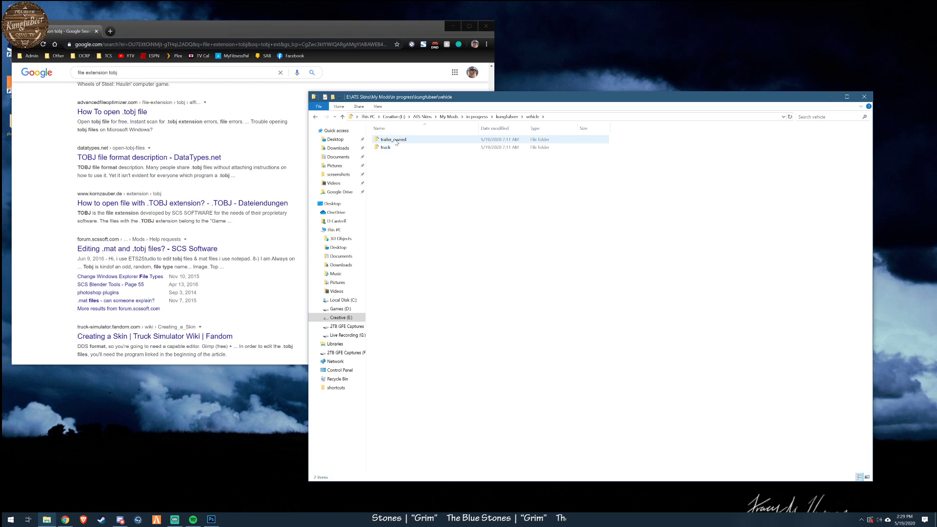
pyautogui.doubleClick(386, 147)
pyautogui.doubleClick(388, 140)
pyautogui.doubleClick(385, 142)
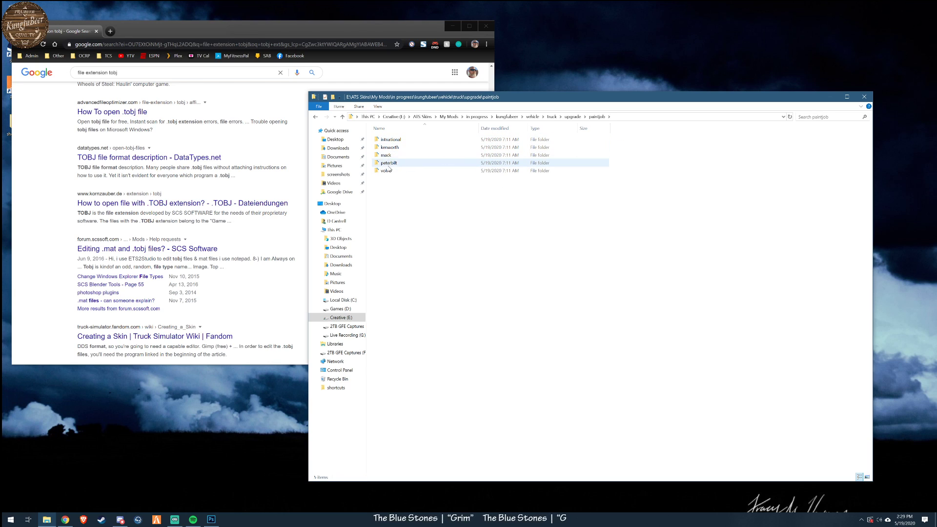
pyautogui.moveTo(390, 147)
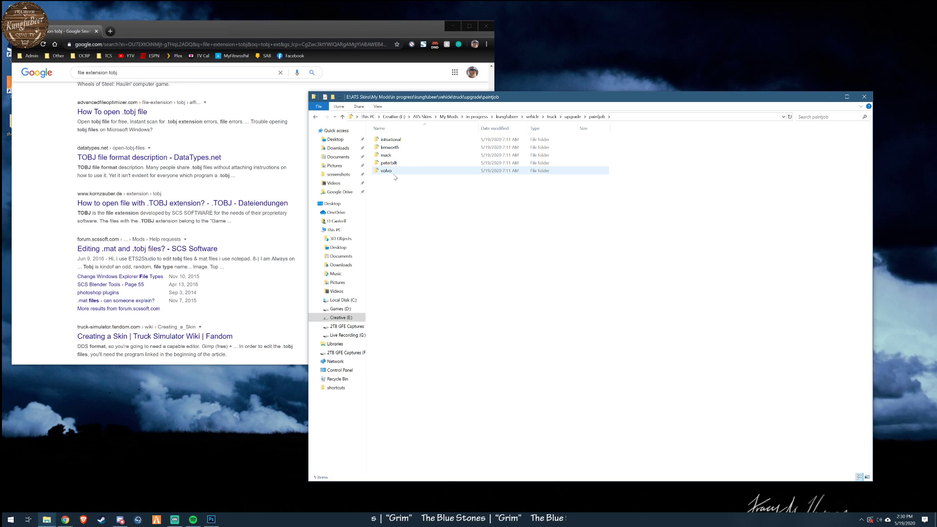
pyautogui.doubleClick(405, 156)
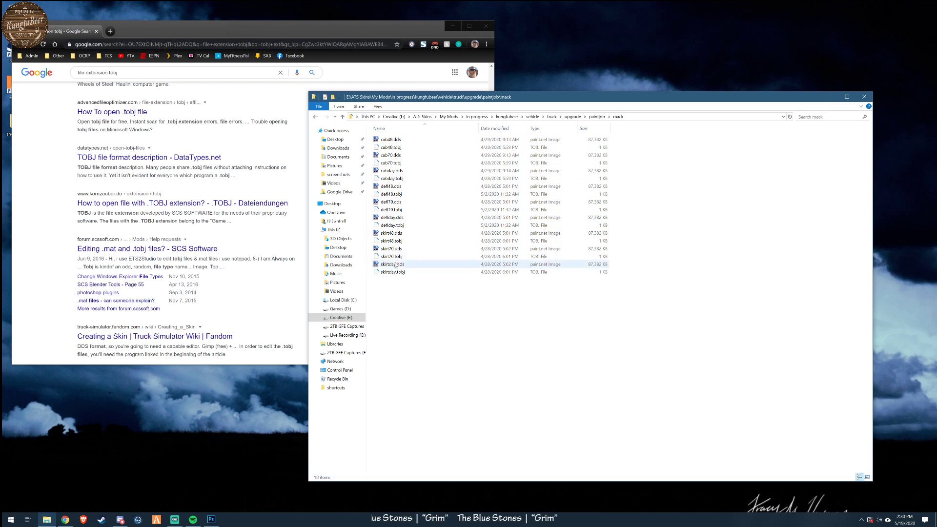
# - Go back up from the mack folder through the truck and vehicle folders to the kungfubeer folder
pyautogui.click(573, 117)
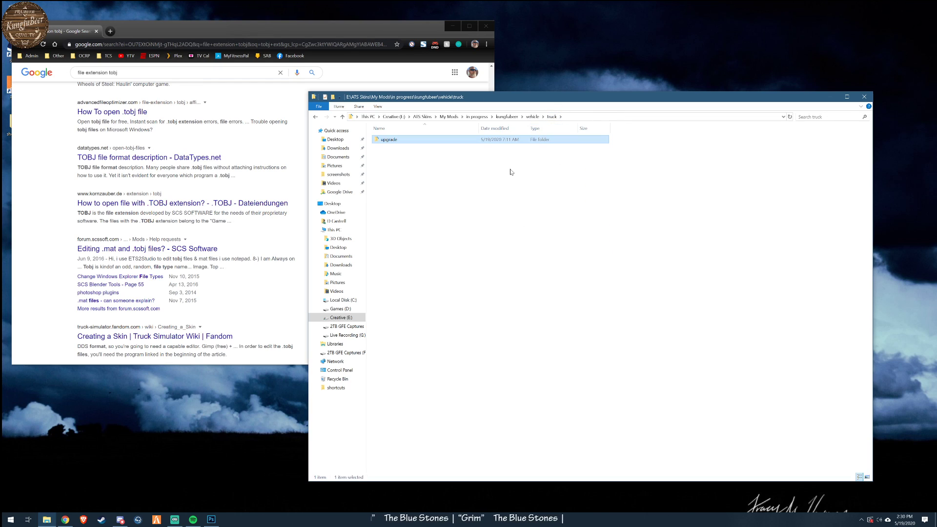
pyautogui.click(533, 117)
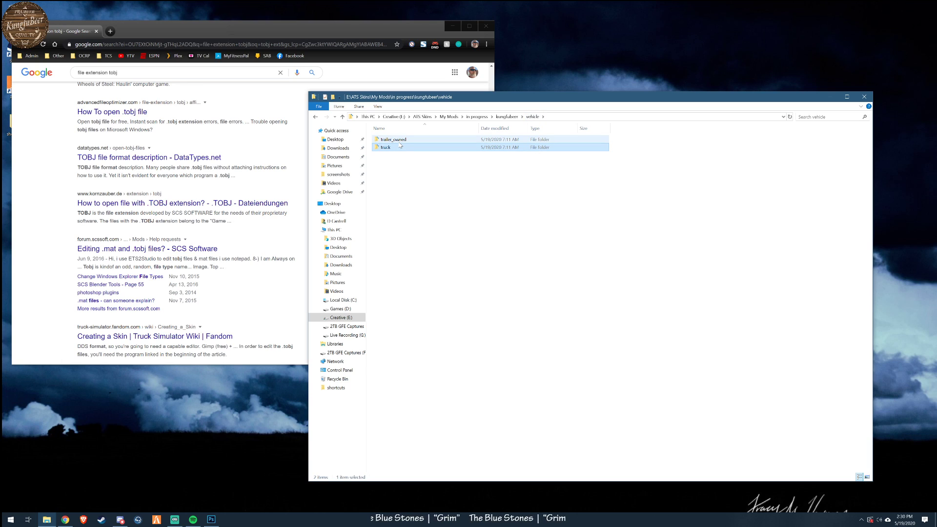
pyautogui.click(507, 117)
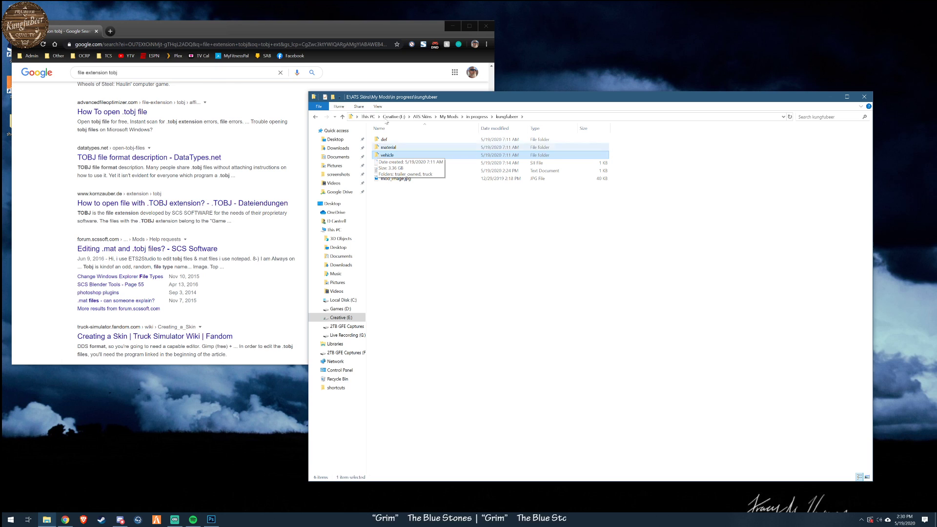
# - Minimize the browser, reposition the folder window on the desktop, and go up to the in progress folder
pyautogui.click(453, 25)
pyautogui.moveTo(620, 97); pyautogui.dragTo(596, 54)
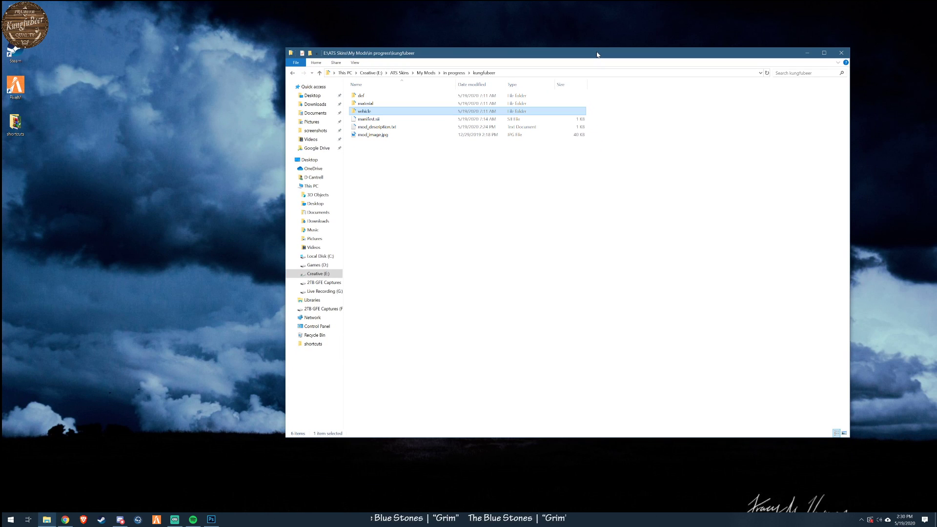
pyautogui.click(458, 74)
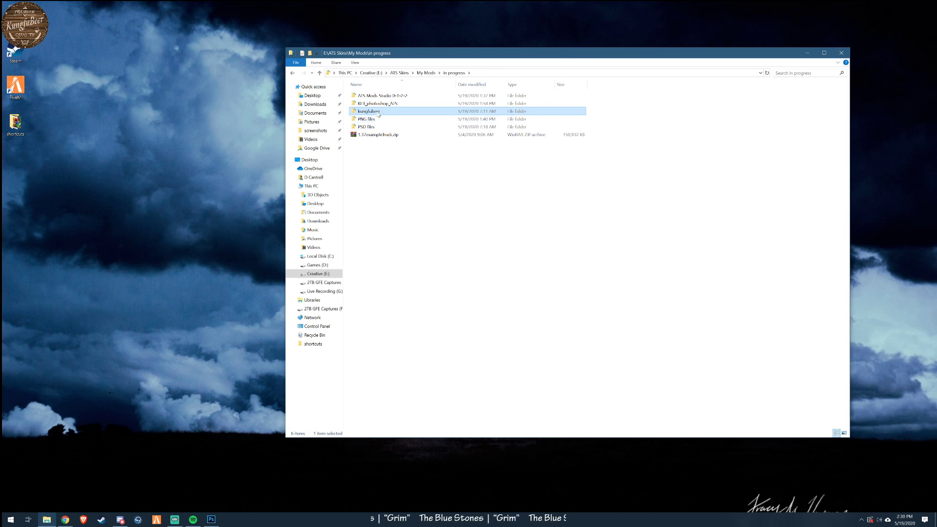
# - Launch ATSStudio.exe from the ATS Mods Studio 0-1-2-2 folder, place its window beside the folder window, and review the truck skin property list
pyautogui.doubleClick(390, 97)
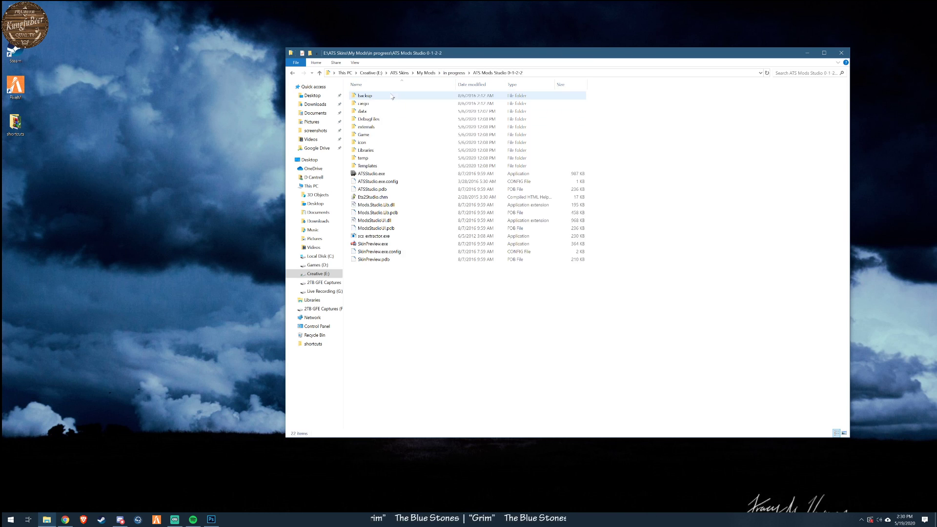
pyautogui.doubleClick(376, 174)
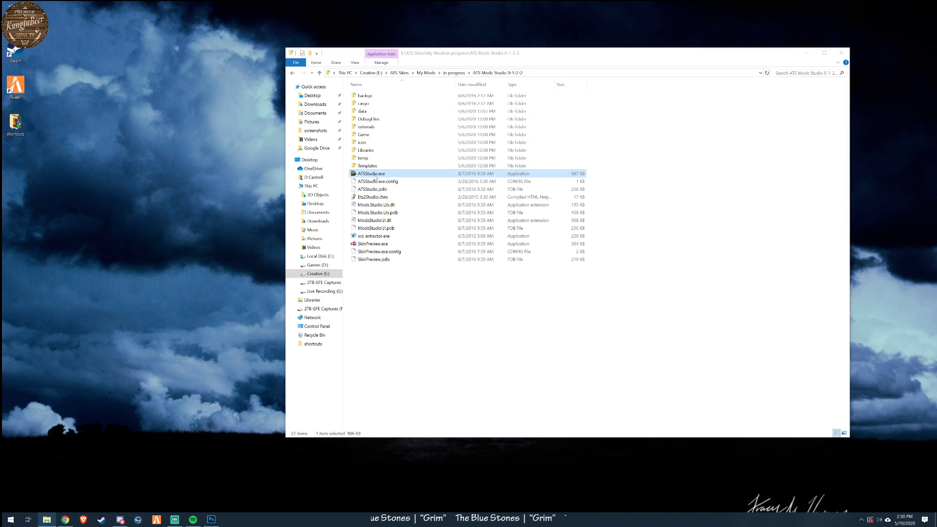
pyautogui.moveTo(275, 55); pyautogui.dragTo(640, 172)
pyautogui.moveTo(562, 59); pyautogui.dragTo(385, 67)
pyautogui.moveTo(716, 171); pyautogui.dragTo(777, 137)
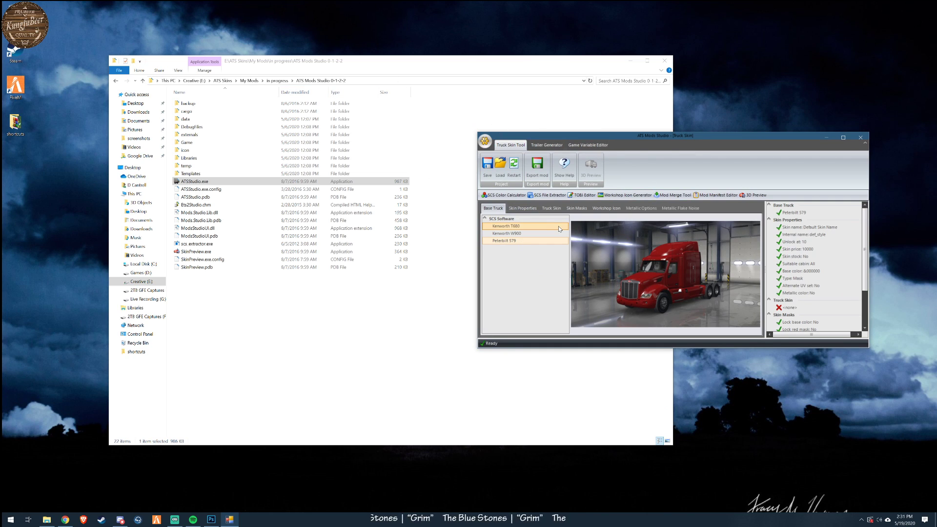
pyautogui.scroll(-2, 803, 258)
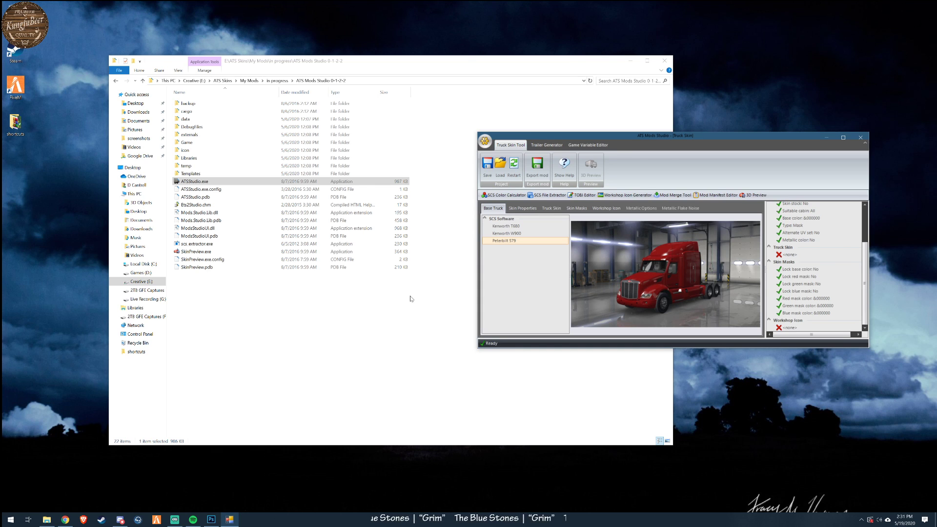
# - Point out scs_extractor.exe, then return to the in progress folder and view the contents of 1.37exampleTruck.zip
pyautogui.click(200, 244)
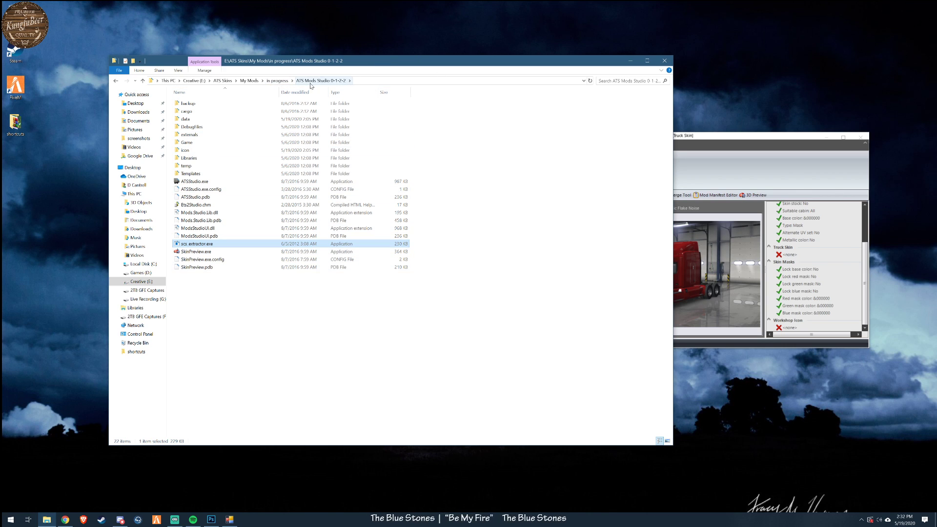
pyautogui.click(277, 80)
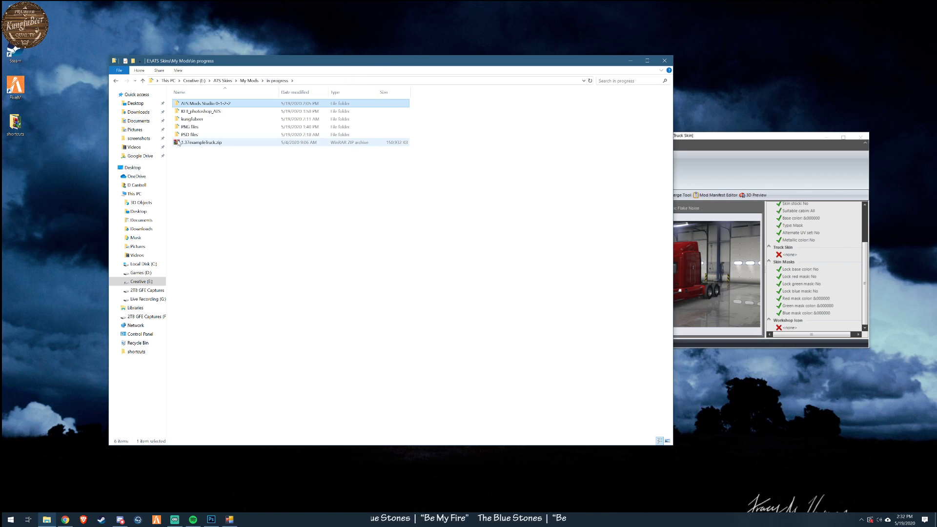
pyautogui.click(197, 121)
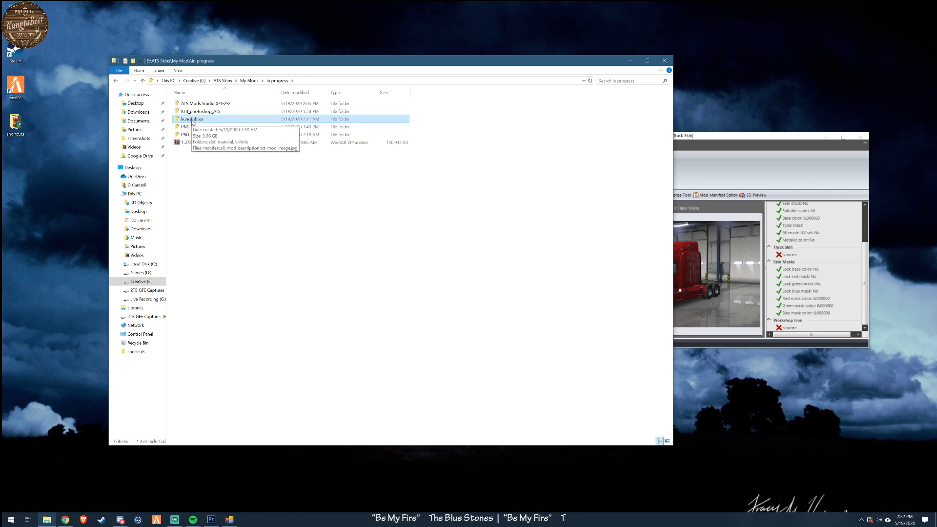
pyautogui.click(207, 144)
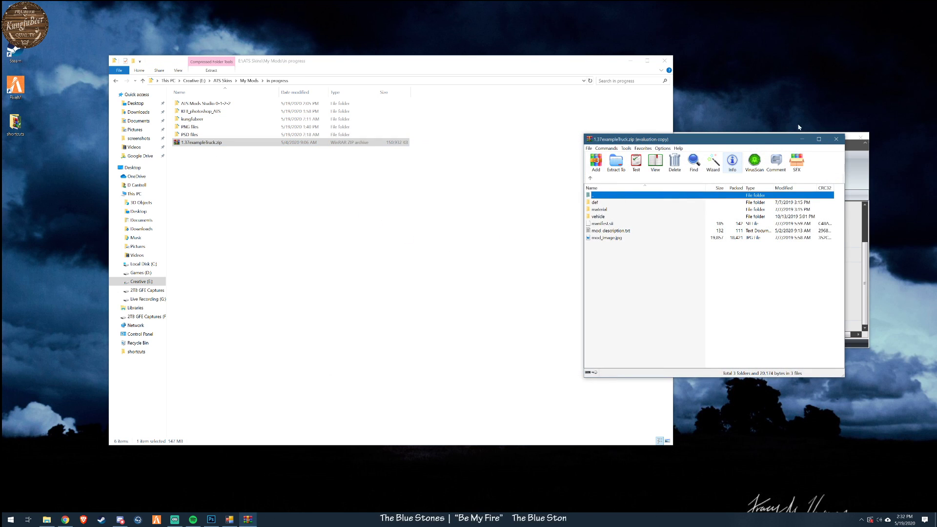
pyautogui.click(836, 140)
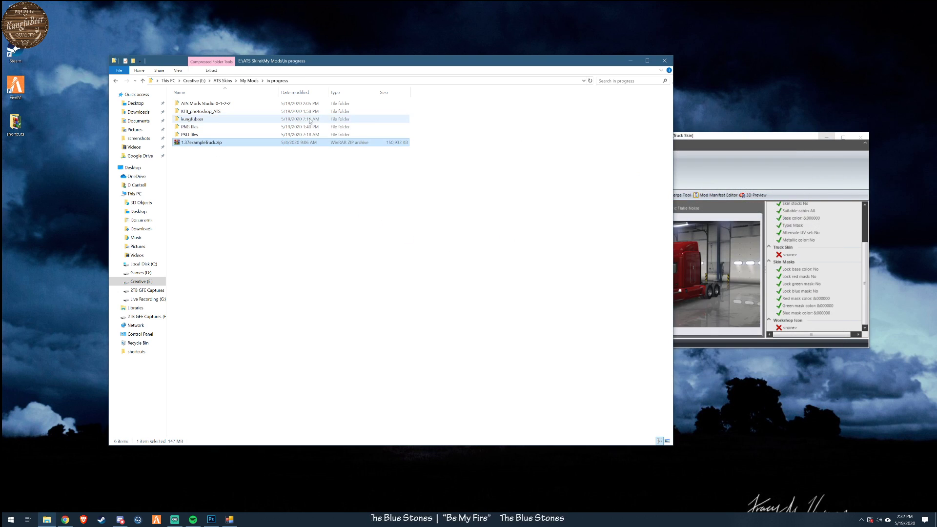
# - Open the kungfubeer folder and browse through def, vehicle, trailer_owned and scs.box into the paint_job folder
pyautogui.doubleClick(208, 119)
pyautogui.moveTo(379, 62); pyautogui.dragTo(315, 77)
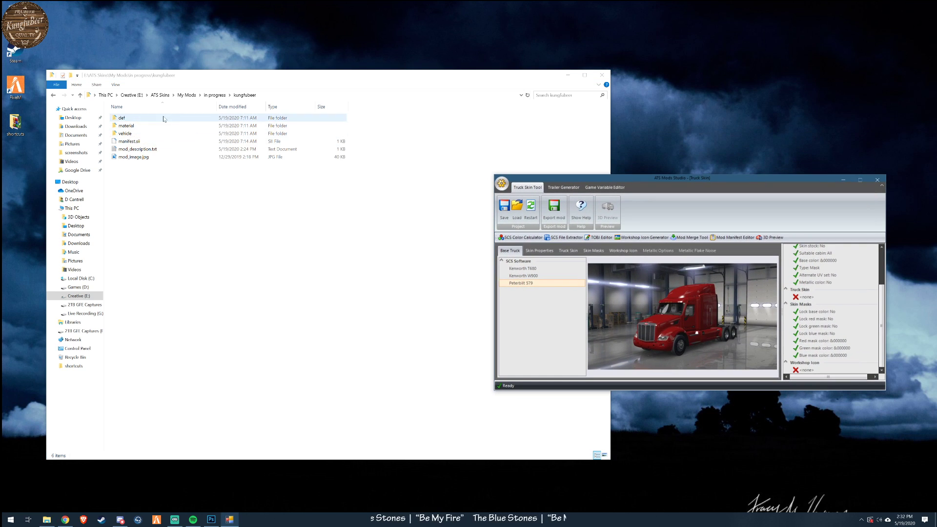
pyautogui.doubleClick(123, 118)
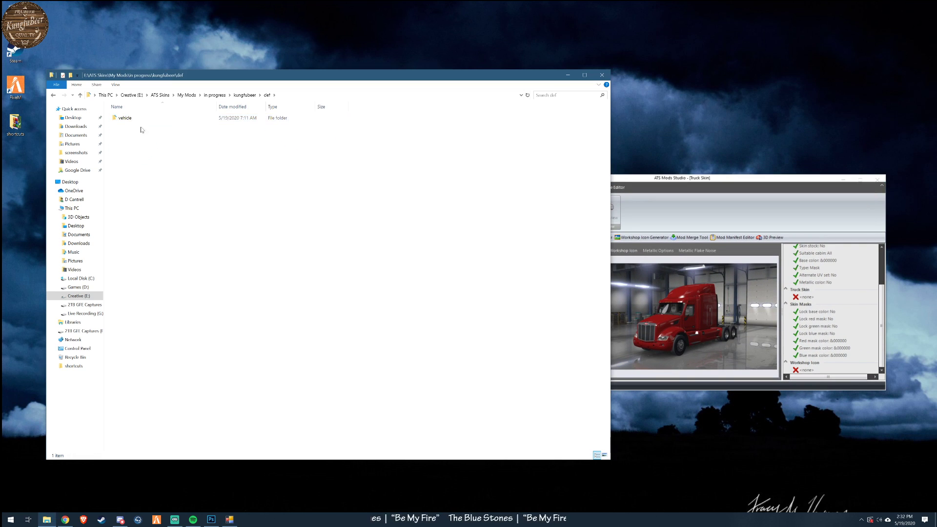
pyautogui.doubleClick(136, 119)
pyautogui.doubleClick(131, 120)
pyautogui.doubleClick(132, 119)
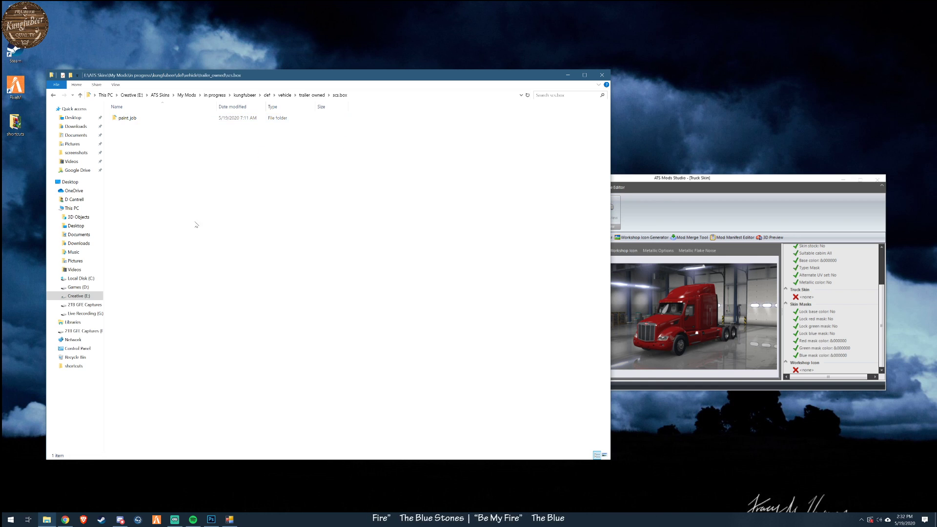
pyautogui.doubleClick(126, 118)
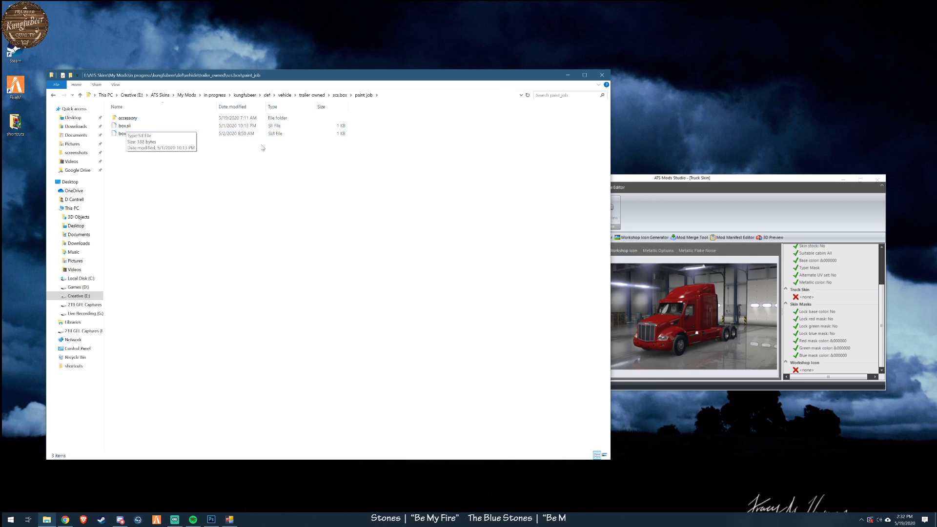
# - Open box.sii in Notepad++, replace examplebox with custom in the paint_job_mask path, and save the file
pyautogui.rightClick(139, 126)
pyautogui.click(122, 128)
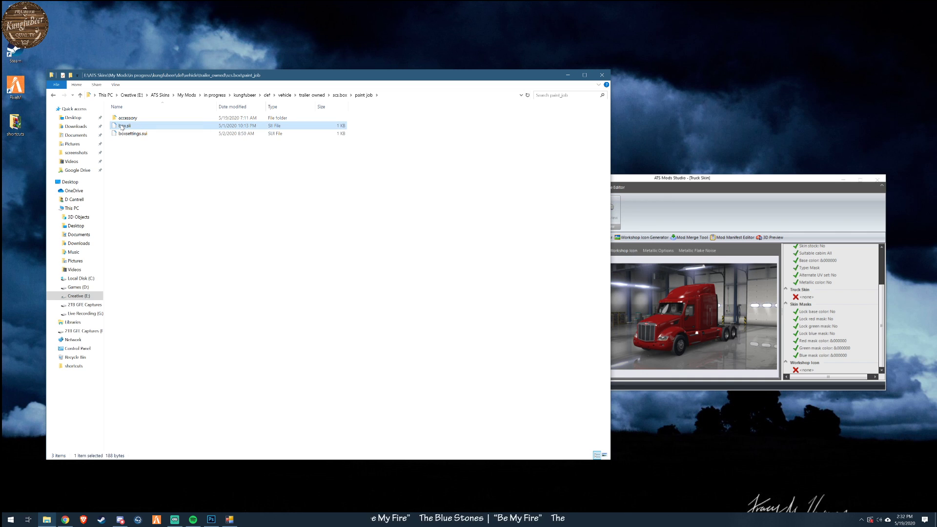
pyautogui.rightClick(122, 128)
pyautogui.click(142, 138)
pyautogui.moveTo(280, 112); pyautogui.dragTo(394, 149)
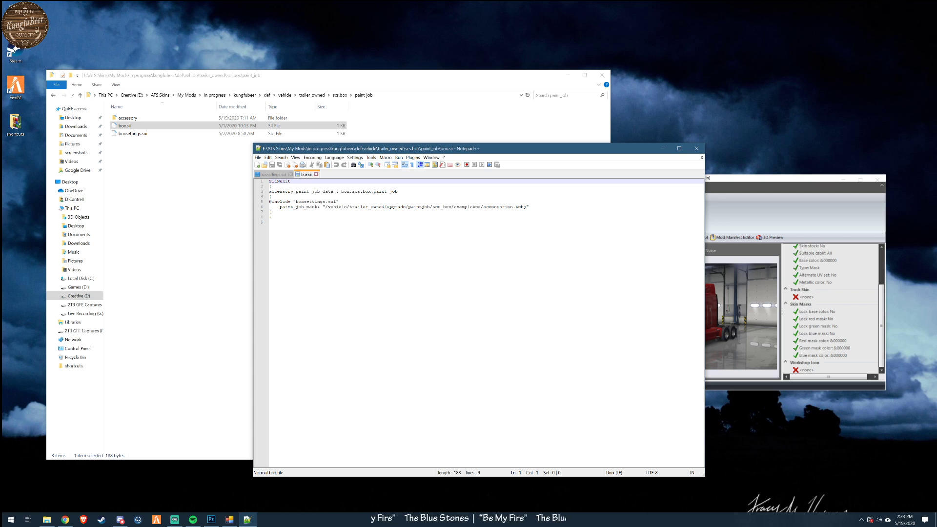
pyautogui.moveTo(454, 207); pyautogui.dragTo(482, 207)
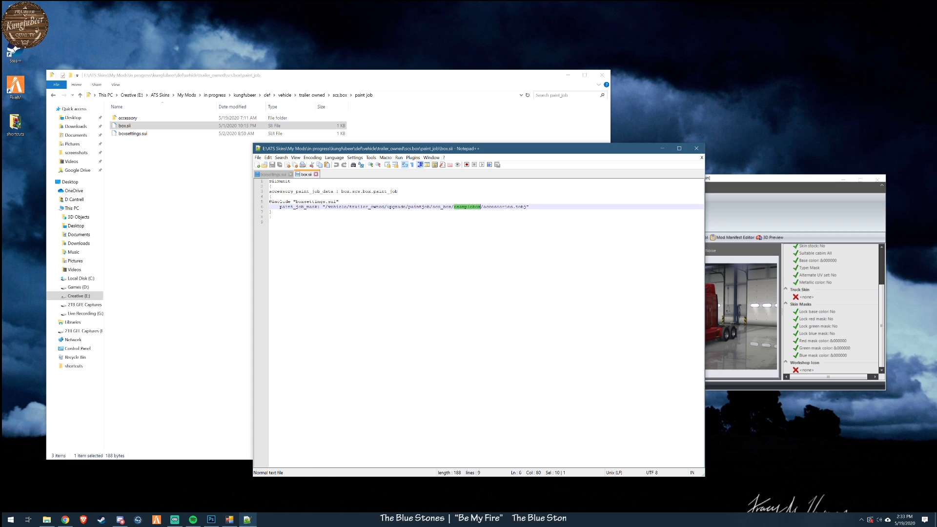
pyautogui.write('custom')
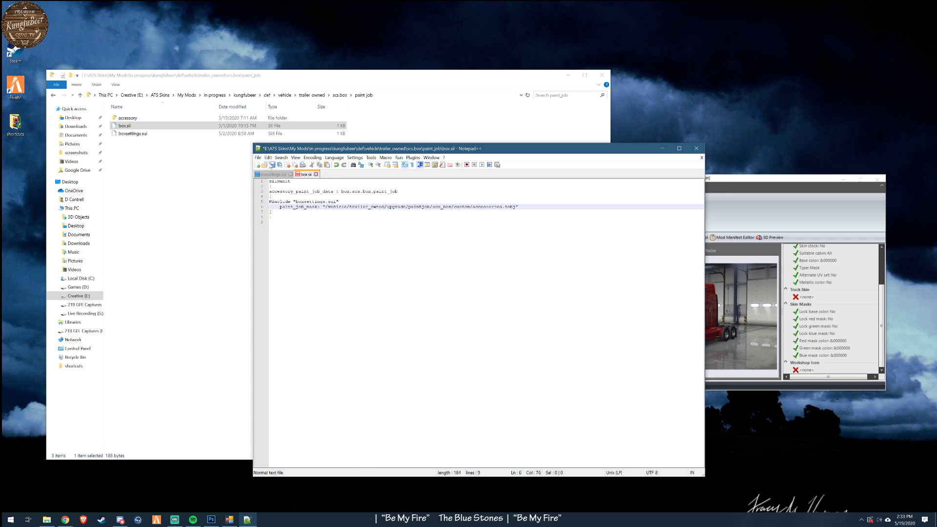
pyautogui.click(272, 165)
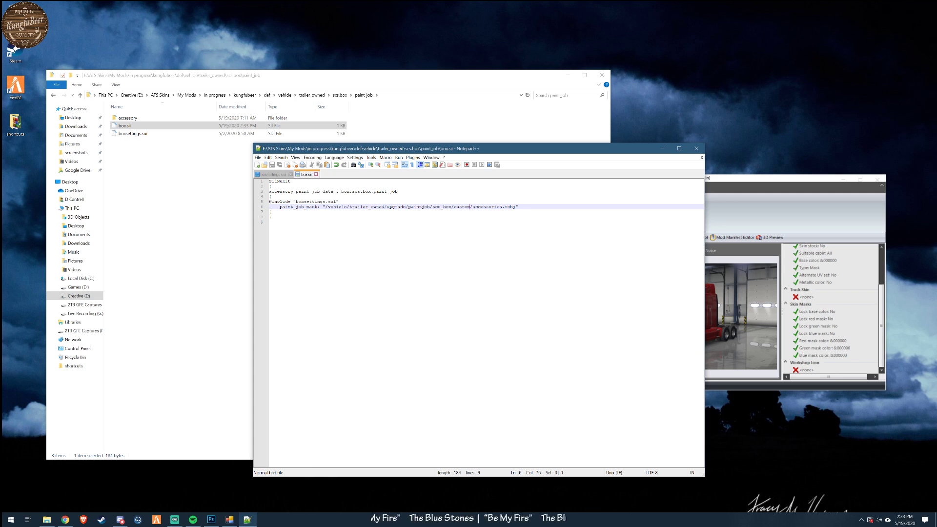
# - Open boxsettings.sui in Notepad++ and change the trailer's name to "KFB Trailer"
pyautogui.rightClick(138, 134)
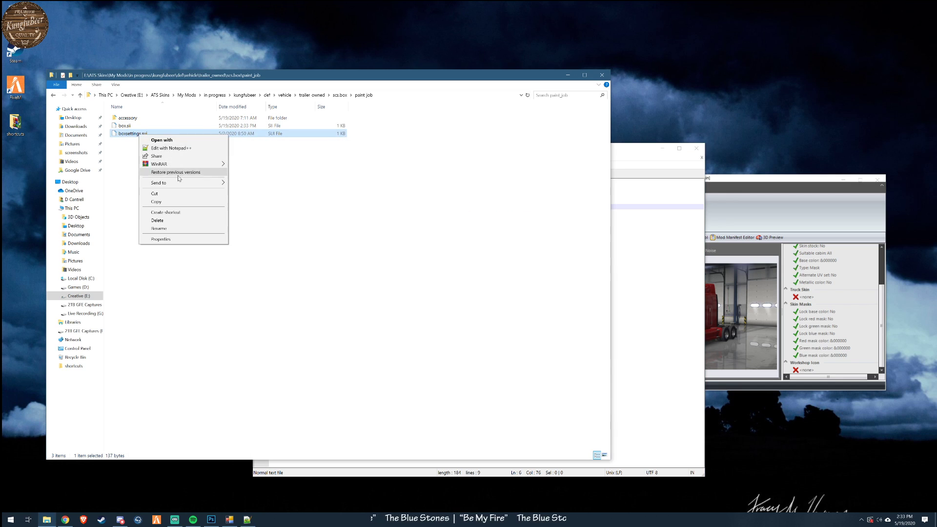
pyautogui.click(169, 148)
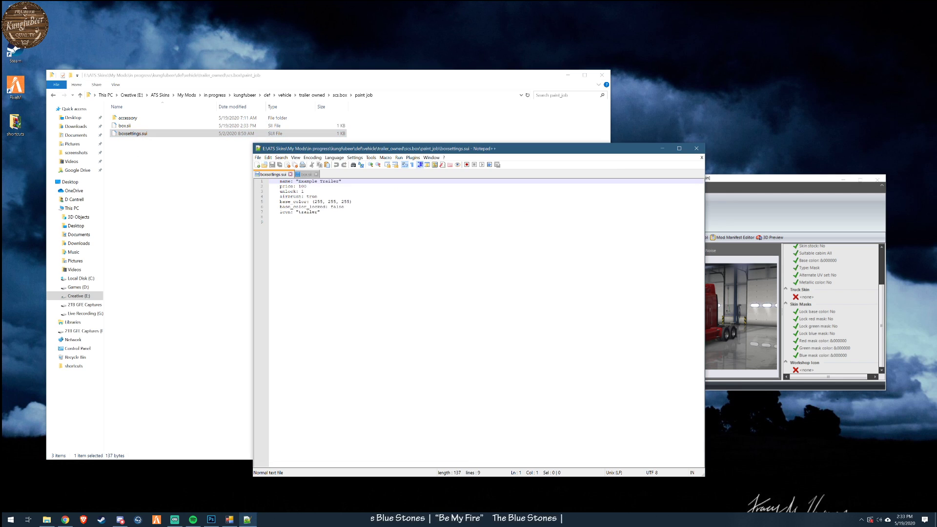
pyautogui.moveTo(317, 181); pyautogui.dragTo(299, 181)
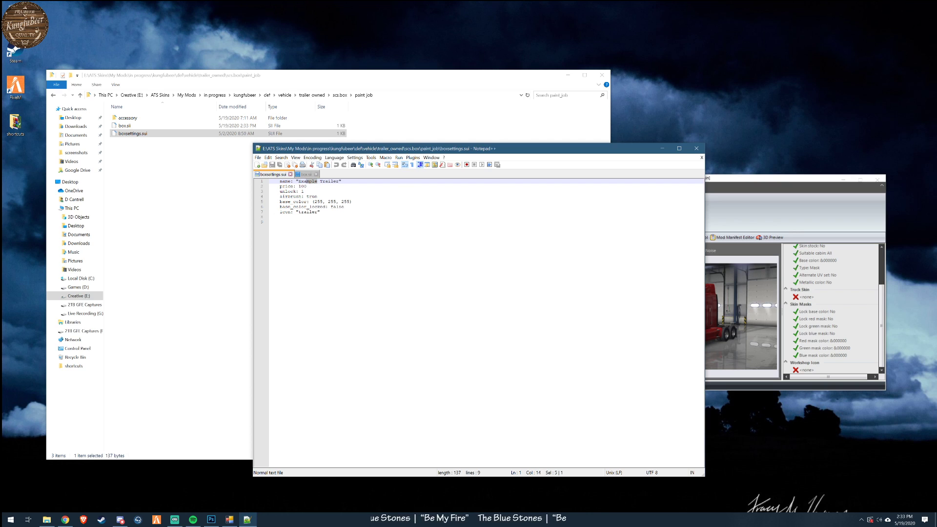
pyautogui.write('KFB')
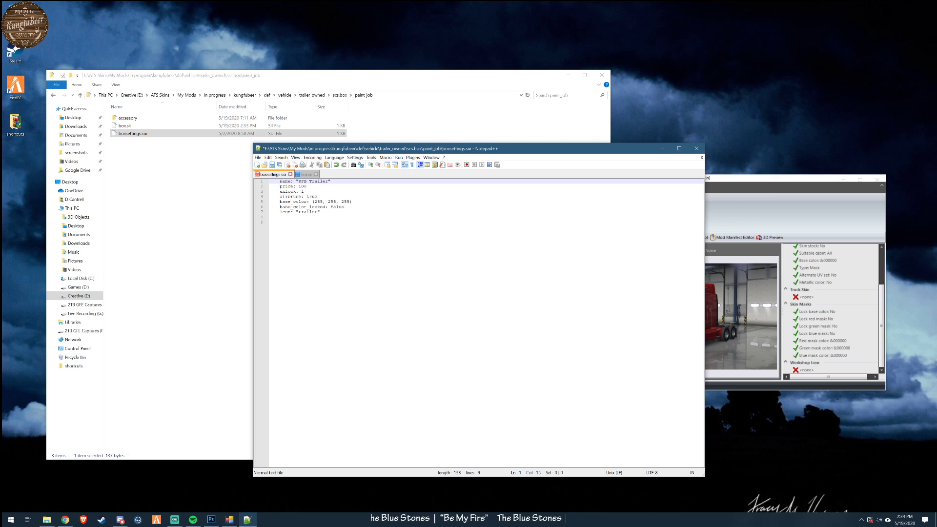
# - Set the trailer paint job's price to 1 in boxsettings.sui and save the file
pyautogui.press('Down')
pyautogui.press('BackSpace')
pyautogui.press('BackSpace')
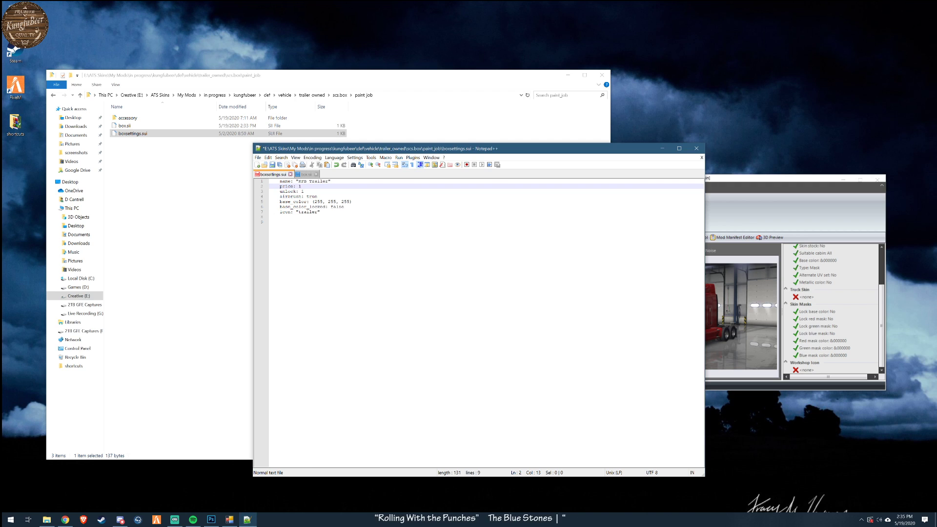
pyautogui.click(272, 164)
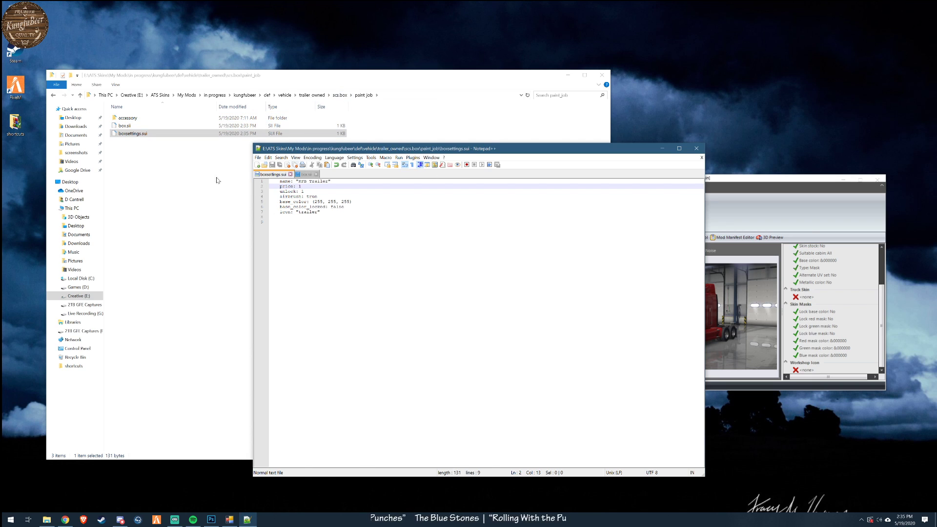
# - Open box.sii from the accessory folder in Notepad++ and review its paint job mask entries
pyautogui.click(194, 183)
pyautogui.doubleClick(128, 117)
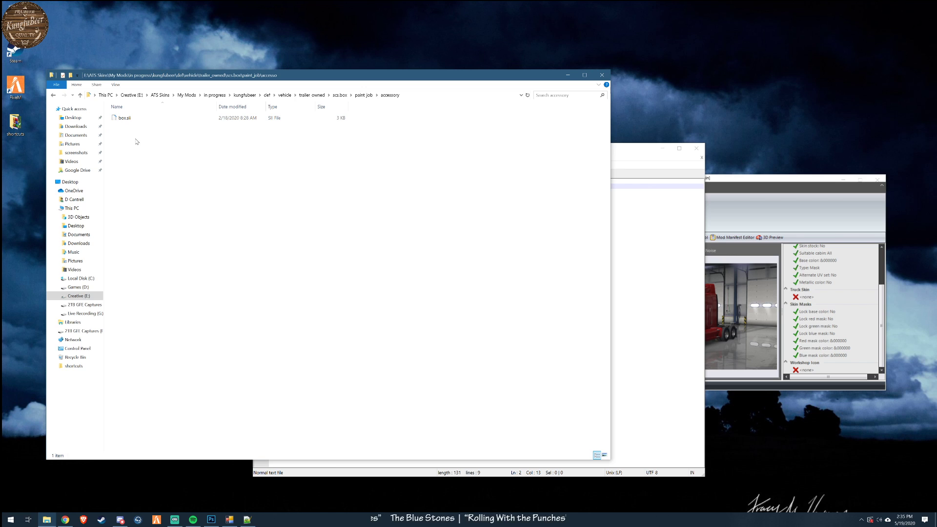
pyautogui.rightClick(119, 119)
pyautogui.click(141, 133)
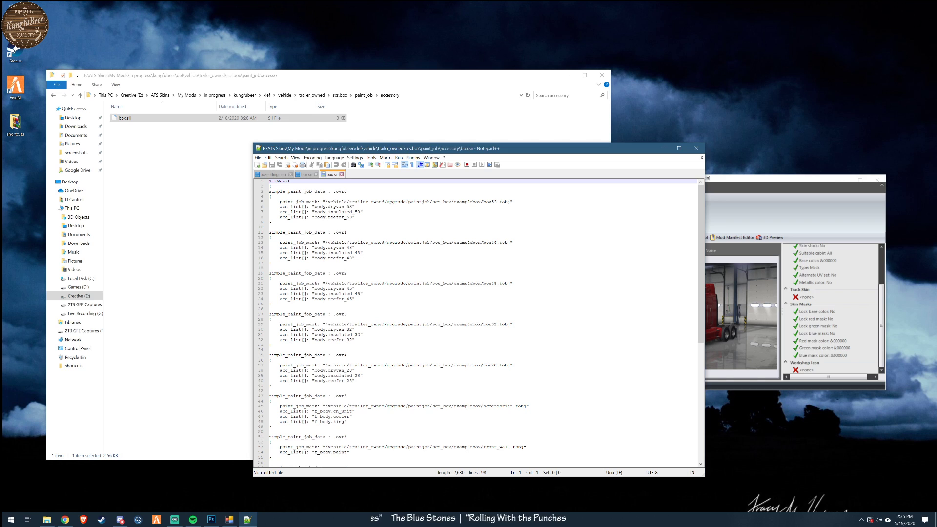
pyautogui.scroll(-14, 476, 322)
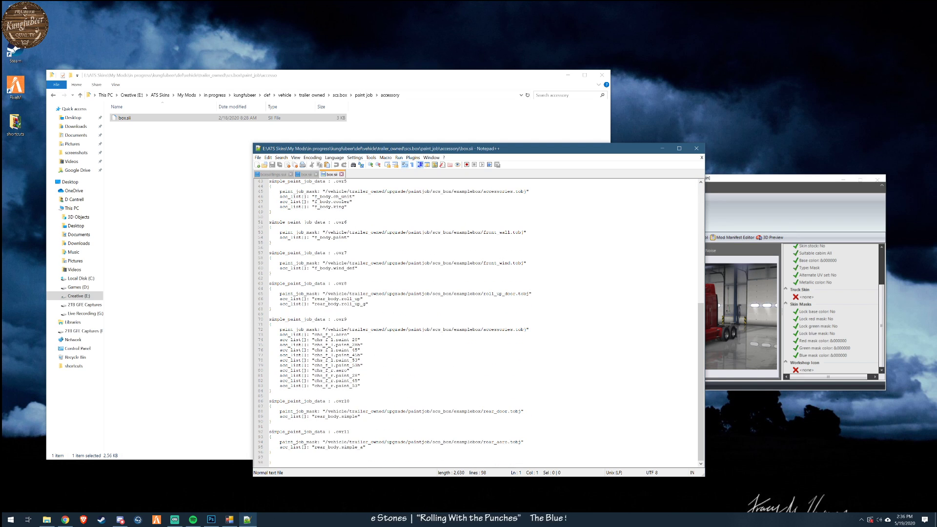
pyautogui.scroll(14, 476, 322)
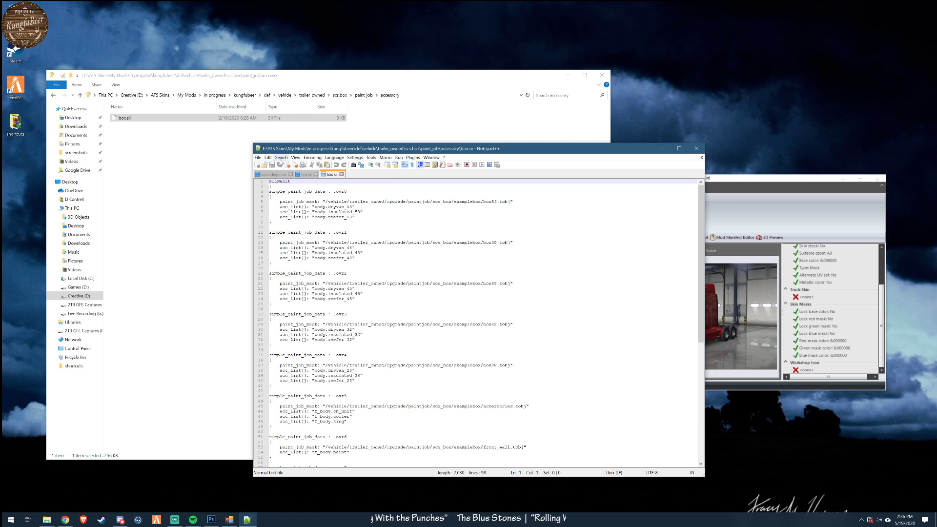
# - Set up a find-and-replace in the accessory box.sii with scs_box/examplebox as the search text
pyautogui.click(281, 157)
pyautogui.click(289, 166)
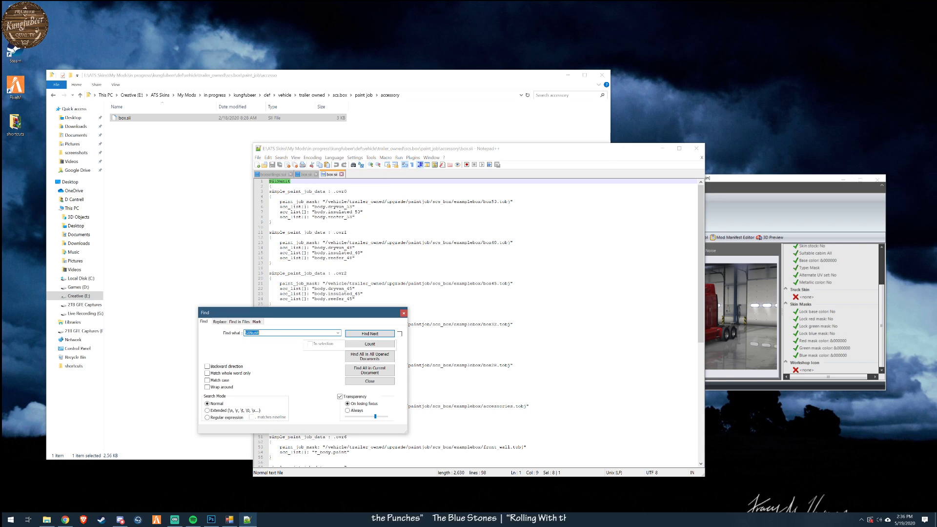
pyautogui.moveTo(268, 313); pyautogui.dragTo(614, 270)
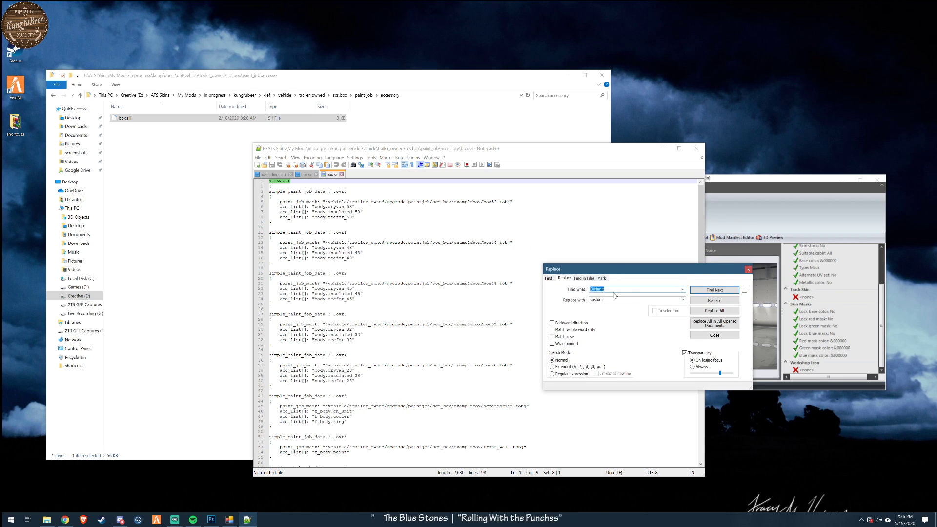
pyautogui.click(355, 207)
pyautogui.moveTo(432, 202); pyautogui.dragTo(481, 202)
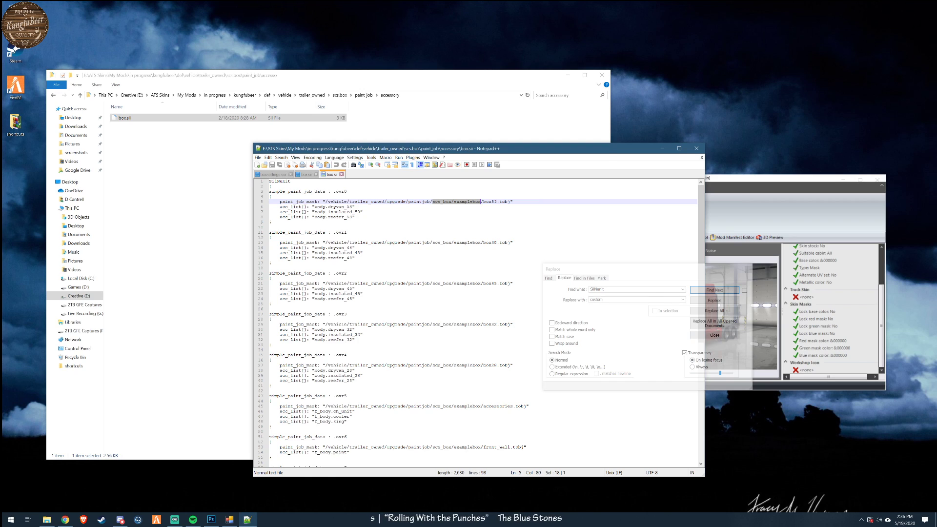
pyautogui.hotkey('ctrl', 'h')
pyautogui.press('Tab')
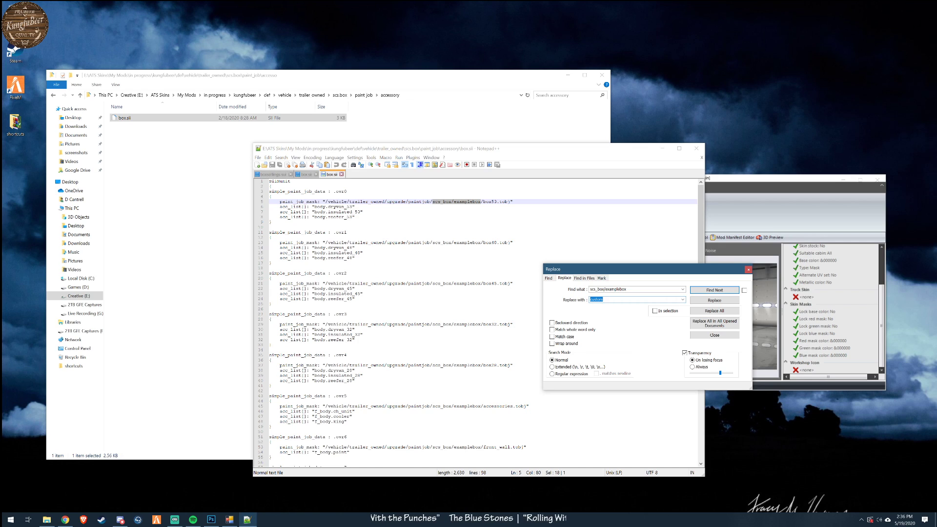
pyautogui.hotkey('ctrl', 'v')
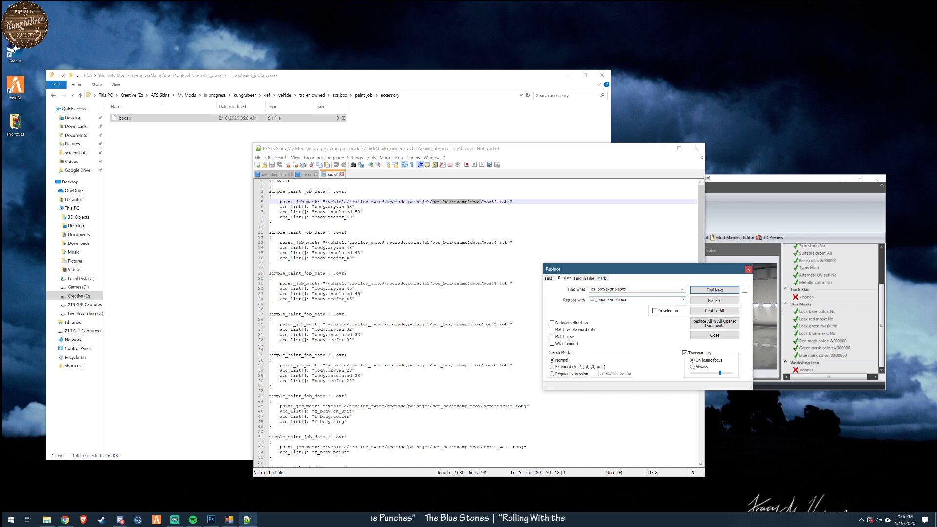
pyautogui.hotkey('shift', 'Left')
pyautogui.hotkey('shift', 'Left')
pyautogui.hotkey('shift', 'Left')
pyautogui.hotkey('shift', 'Left')
pyautogui.hotkey('shift', 'Left')
pyautogui.hotkey('shift', 'Left')
pyautogui.hotkey('shift', 'Left')
pyautogui.hotkey('shift', 'Left')
pyautogui.hotkey('shift', 'Left')
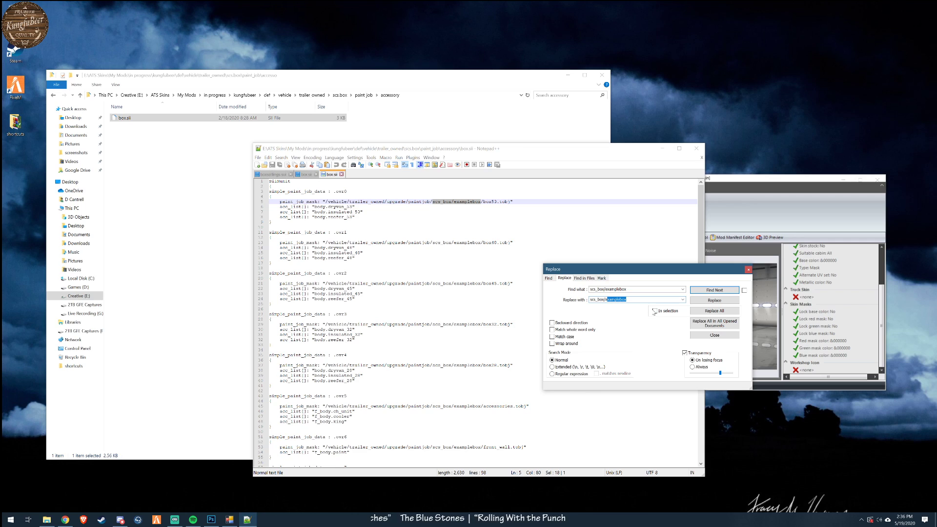
pyautogui.press('BackSpace')
pyautogui.press('BackSpace')
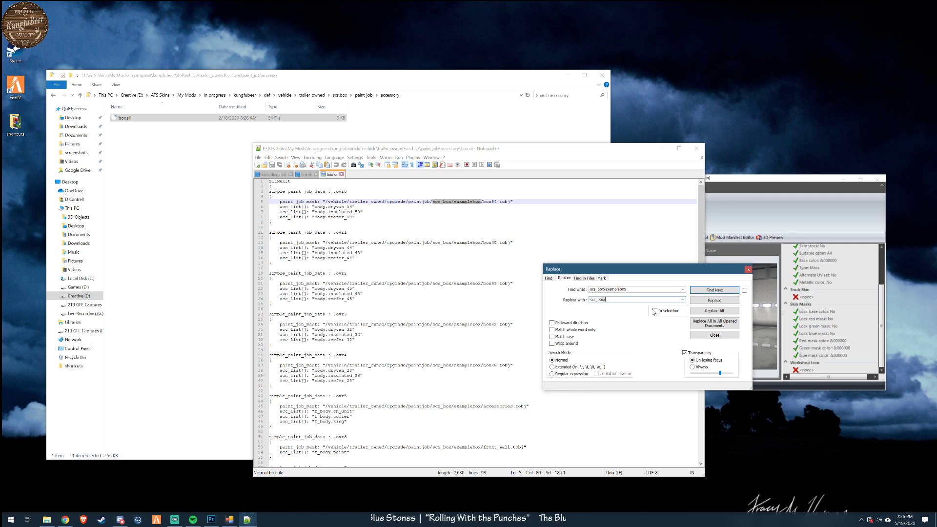
# - Replace every occurrence of examplebox with custom in the accessory box.sii and save the file
pyautogui.moveTo(627, 290); pyautogui.dragTo(561, 290)
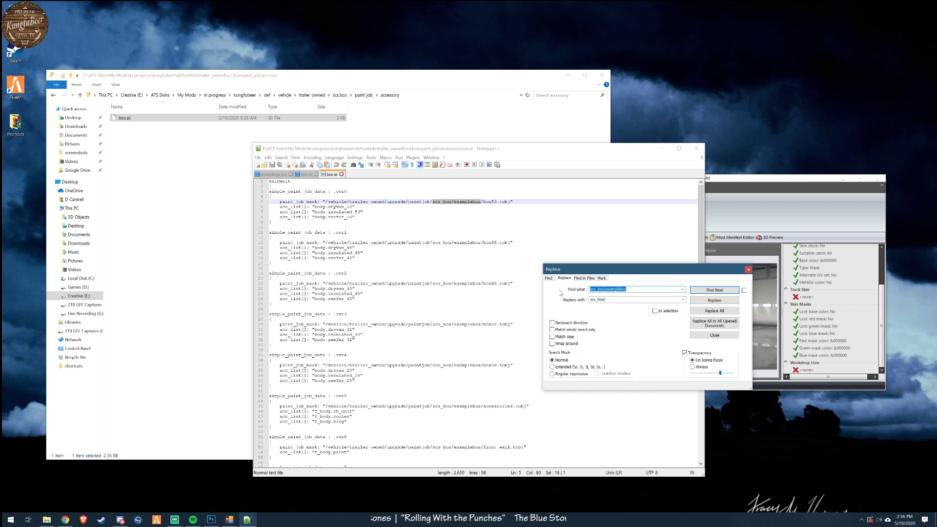
pyautogui.click(604, 289)
pyautogui.hotkey('shift', 'Home')
pyautogui.press('BackSpace')
pyautogui.press('Tab')
pyautogui.write('c')
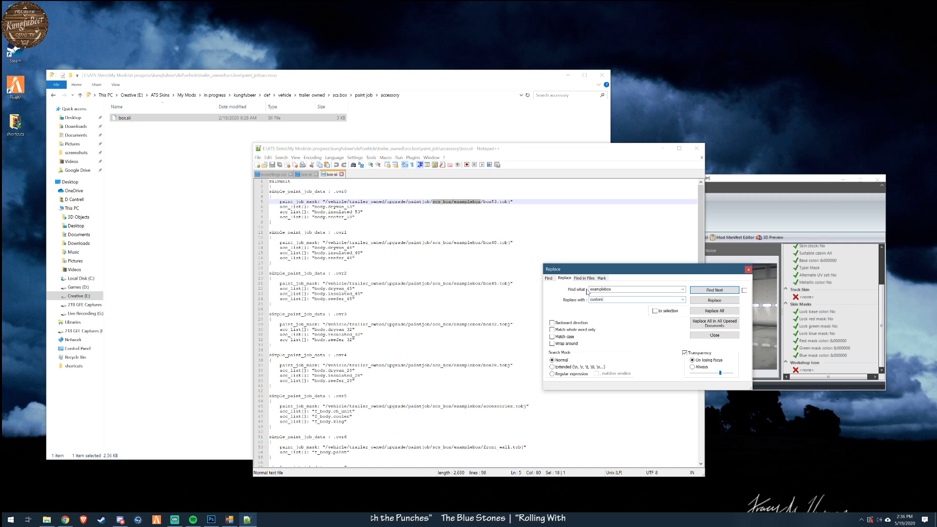
pyautogui.click(715, 312)
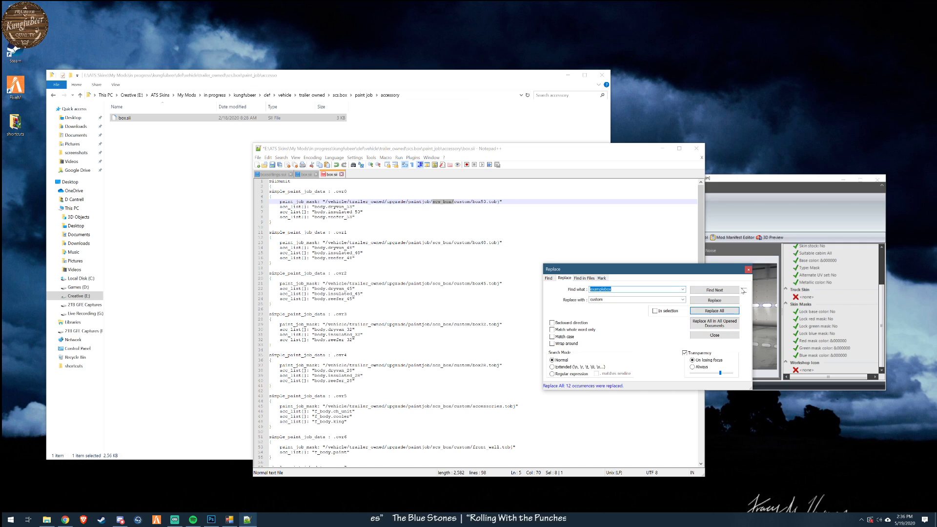
pyautogui.click(748, 270)
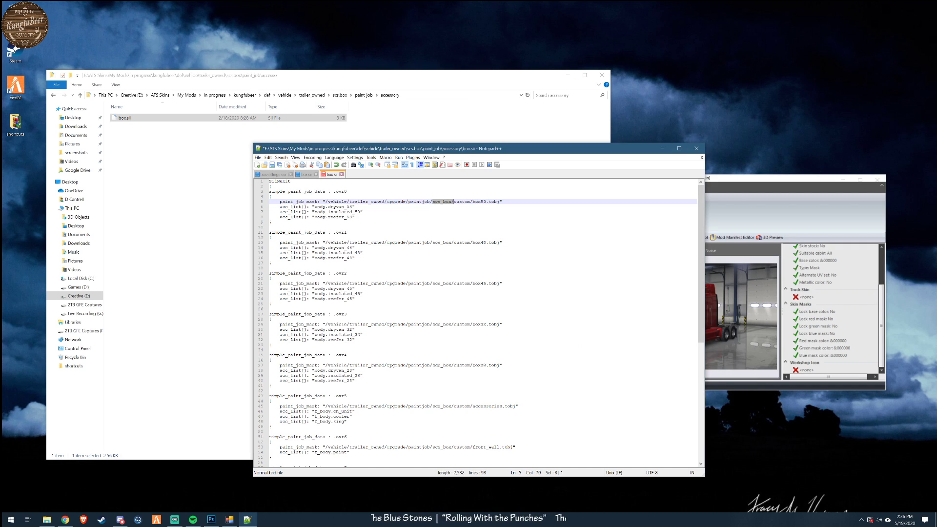
pyautogui.moveTo(328, 242); pyautogui.dragTo(498, 242)
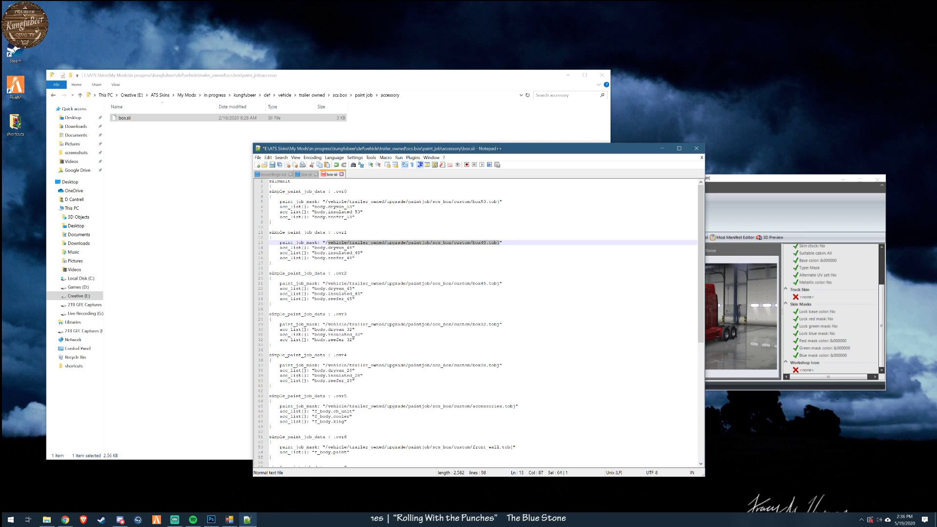
pyautogui.click(272, 165)
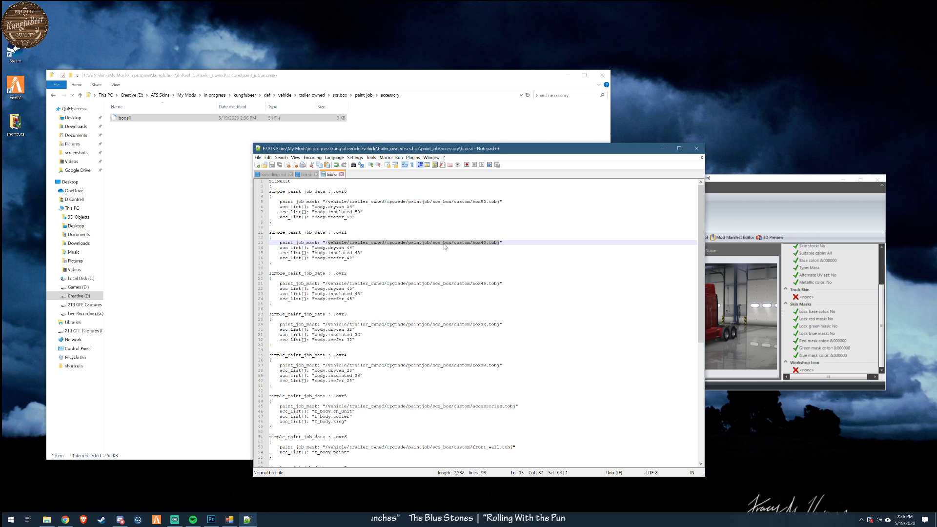
# - Go from the trailer's accessory folder to the paint_job folder of mack.anthem under def/vehicle/truck
pyautogui.click(364, 96)
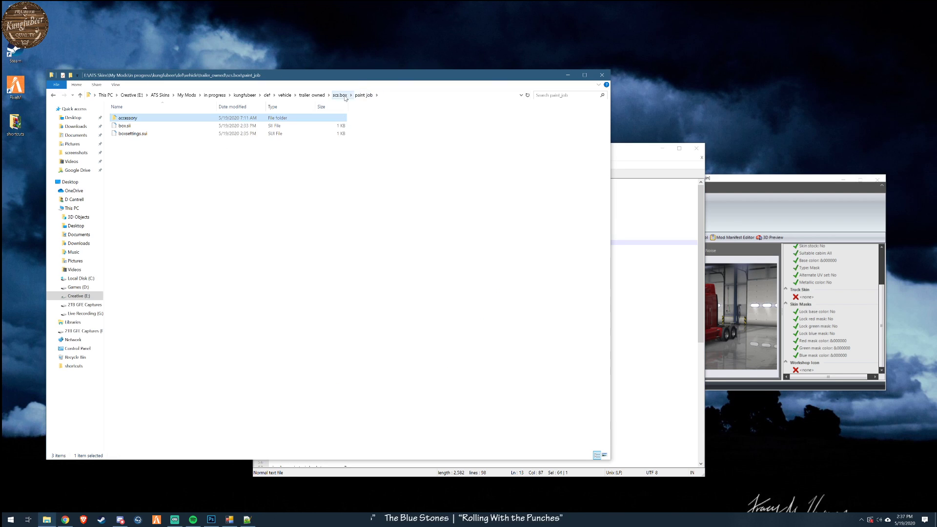
pyautogui.click(341, 95)
pyautogui.click(319, 96)
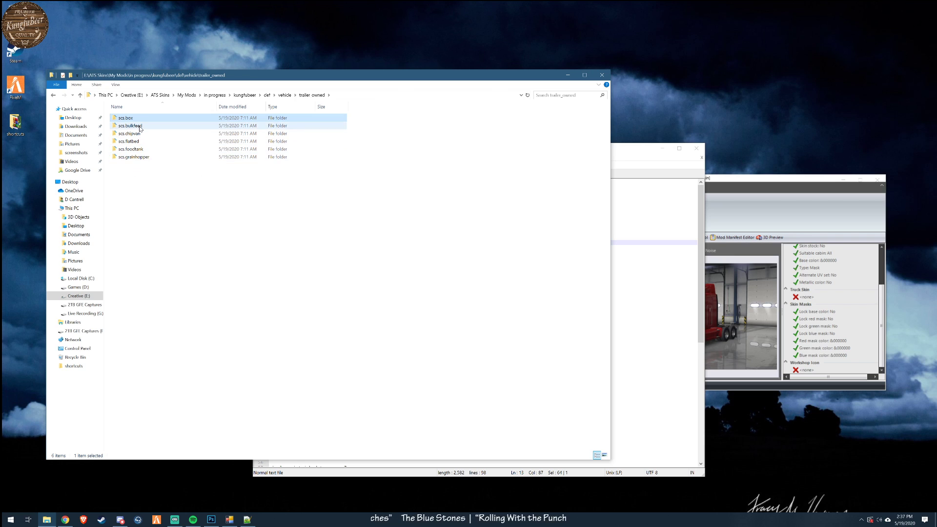
pyautogui.click(286, 96)
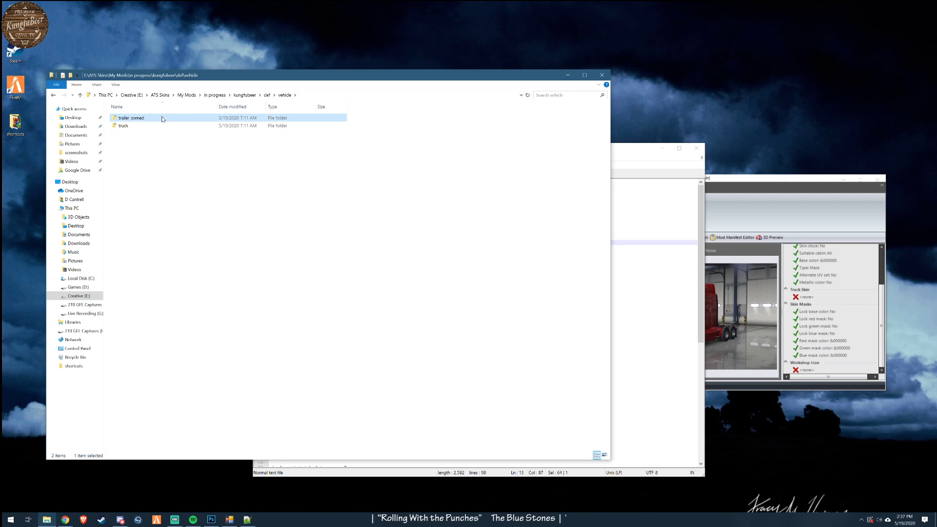
pyautogui.doubleClick(124, 126)
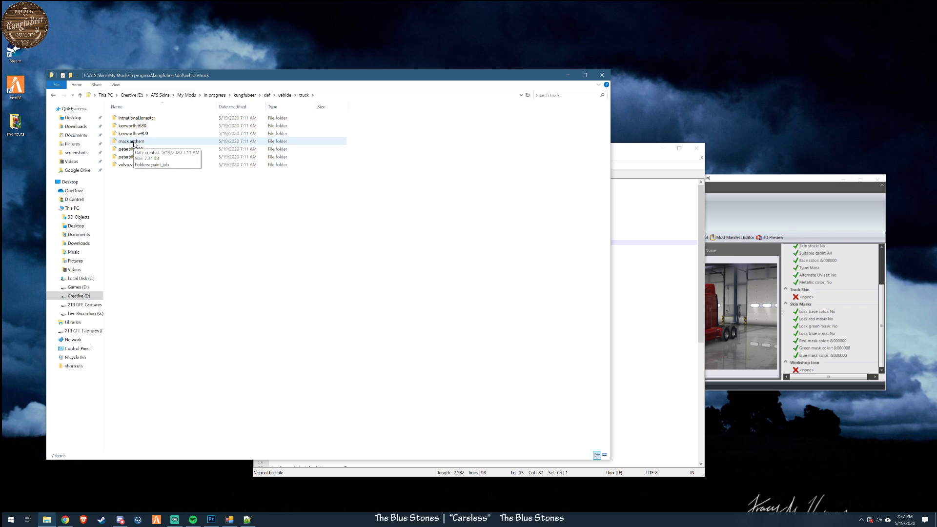
pyautogui.doubleClick(134, 142)
pyautogui.doubleClick(128, 118)
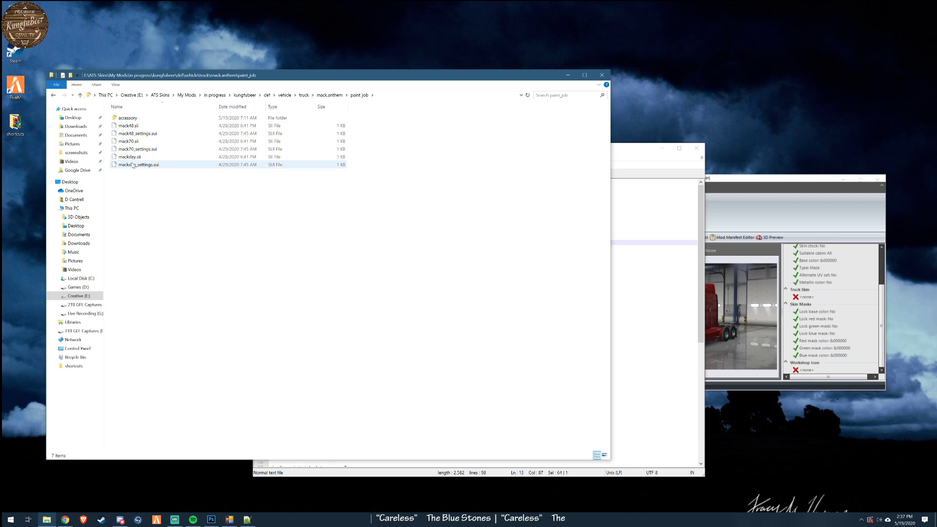
# - Open mack48.sii from the Mack Anthem paint_job folder in Notepad++ to check its paint job mask path
pyautogui.click(128, 126)
pyautogui.rightClick(129, 126)
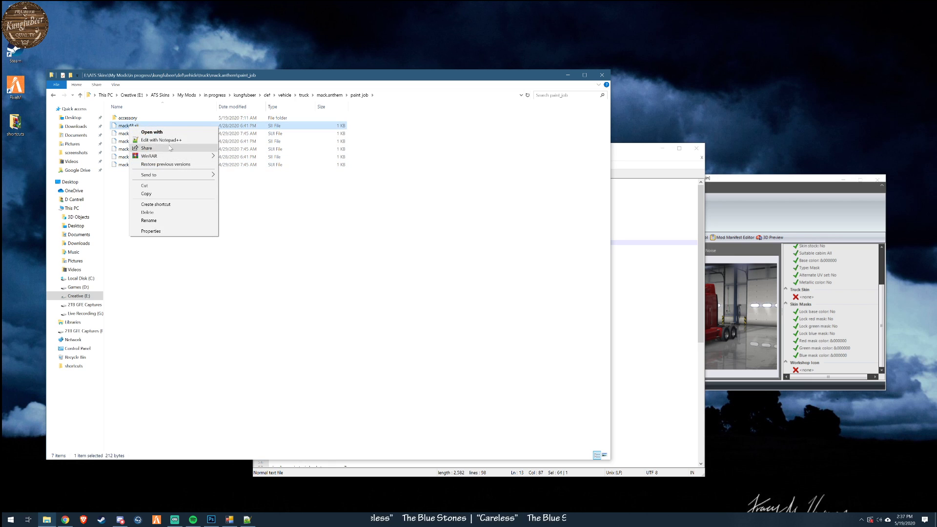
pyautogui.click(169, 145)
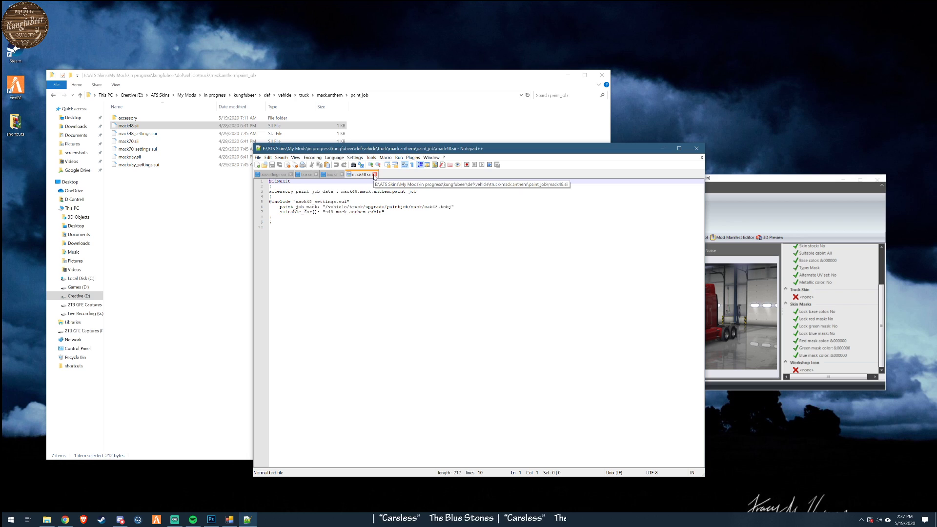
# - Open mack48_settings.sui in Notepad++, set the name to "KFB Mack Anthem" and the price to 1, and save it
pyautogui.click(144, 133)
pyautogui.rightClick(148, 132)
pyautogui.click(175, 144)
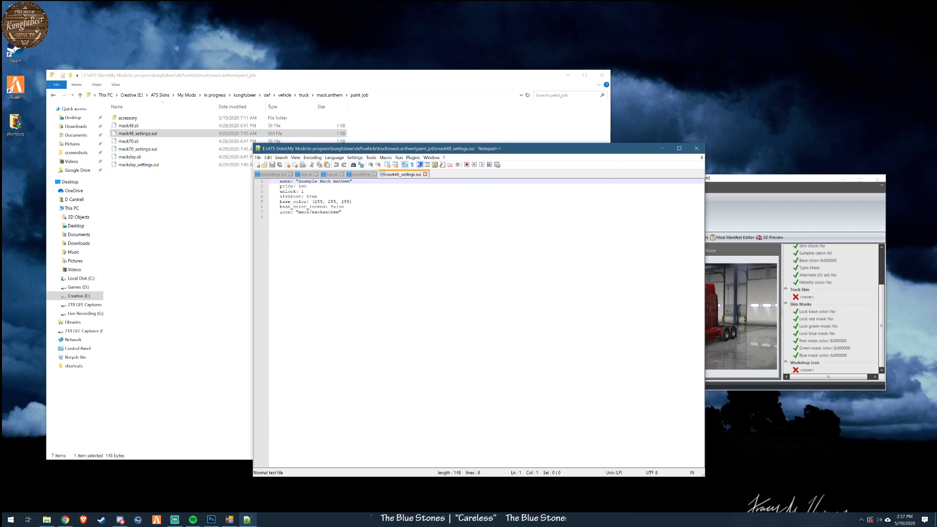
pyautogui.moveTo(317, 181); pyautogui.dragTo(299, 181)
pyautogui.write('KFB')
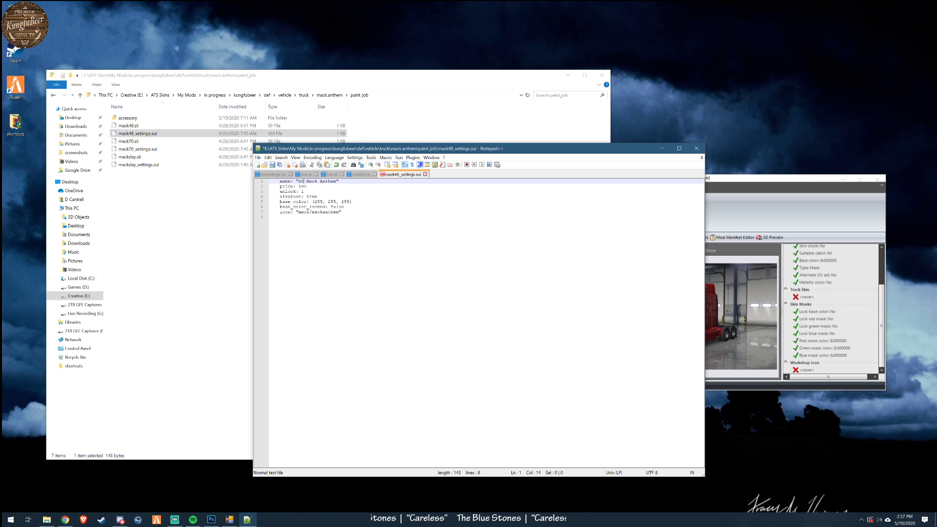
pyautogui.moveTo(302, 186); pyautogui.dragTo(306, 186)
pyautogui.press('BackSpace')
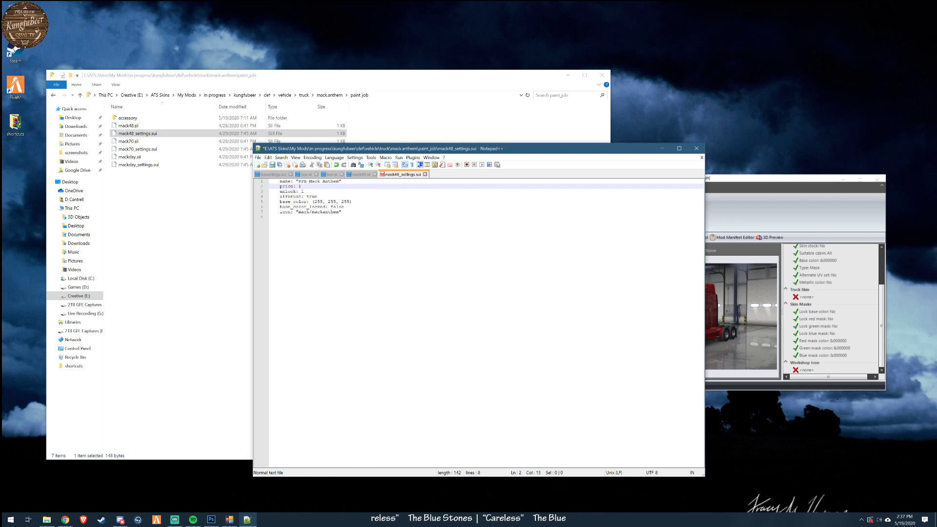
pyautogui.hotkey('ctrl', 's')
# - Open mack70.sii from the Mack Anthem paint_job folder in Notepad++ to check its definition
pyautogui.click(132, 142)
pyautogui.rightClick(133, 143)
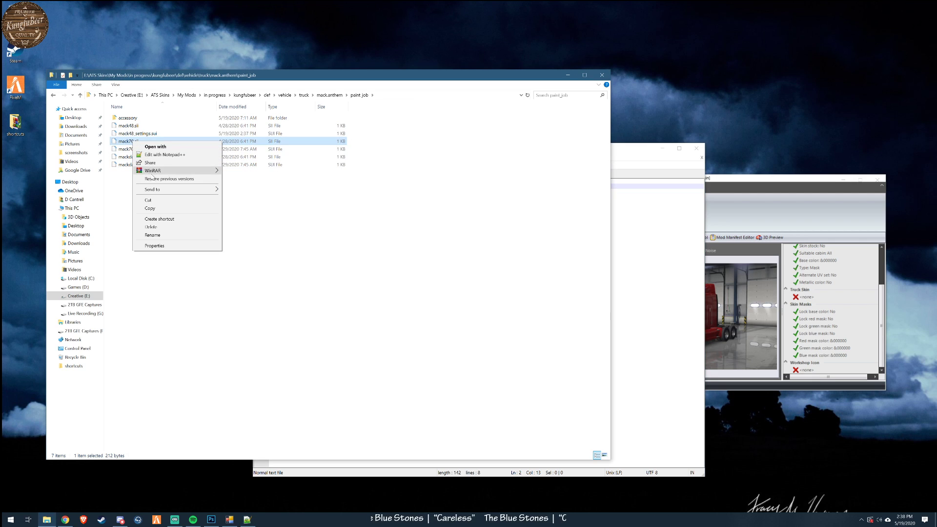
pyautogui.click(156, 155)
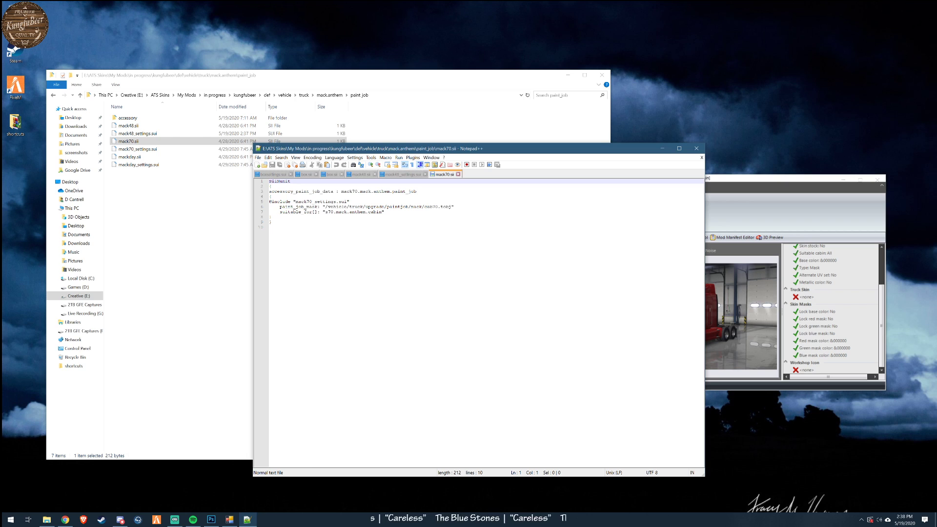
# - Open mack70_settings.sui in Notepad++, set the name to "KFB Mack Anthem" and the price to 1, and save it
pyautogui.click(137, 150)
pyautogui.rightClick(136, 150)
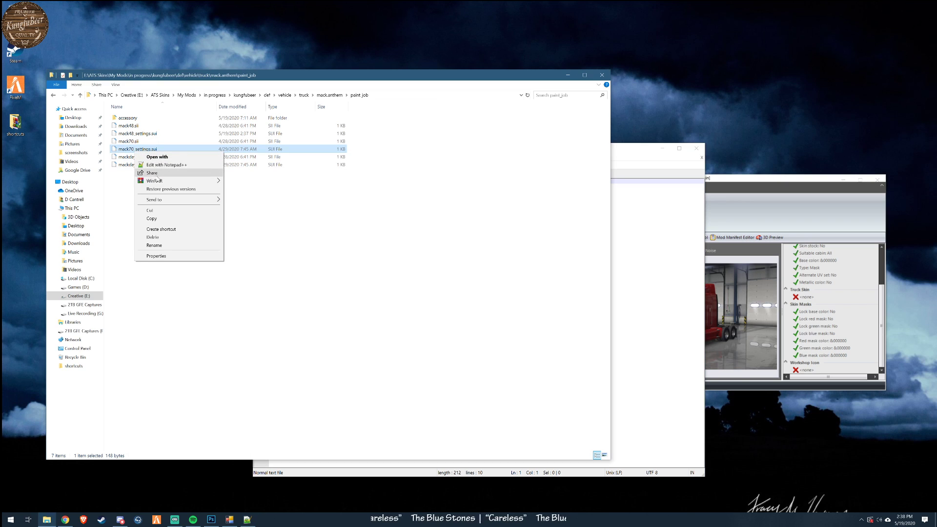
pyautogui.click(159, 165)
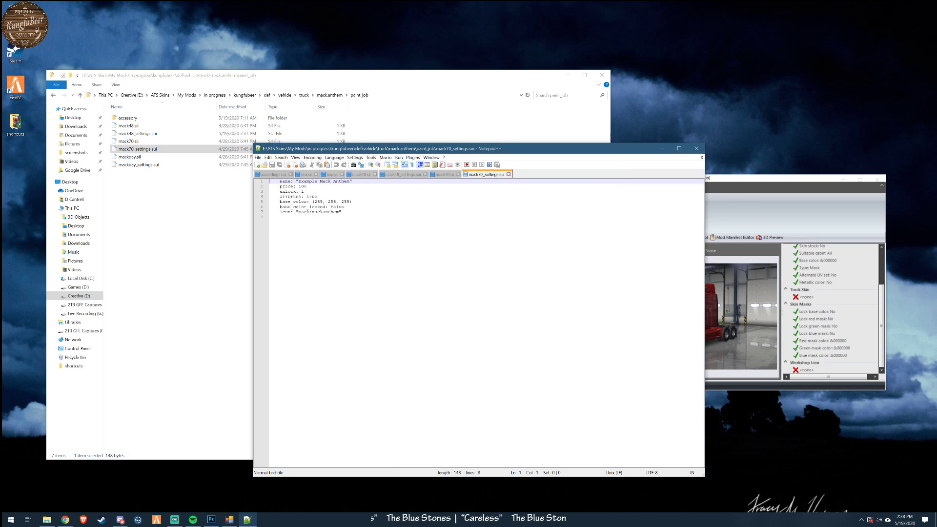
pyautogui.doubleClick(308, 181)
pyautogui.write('KFB')
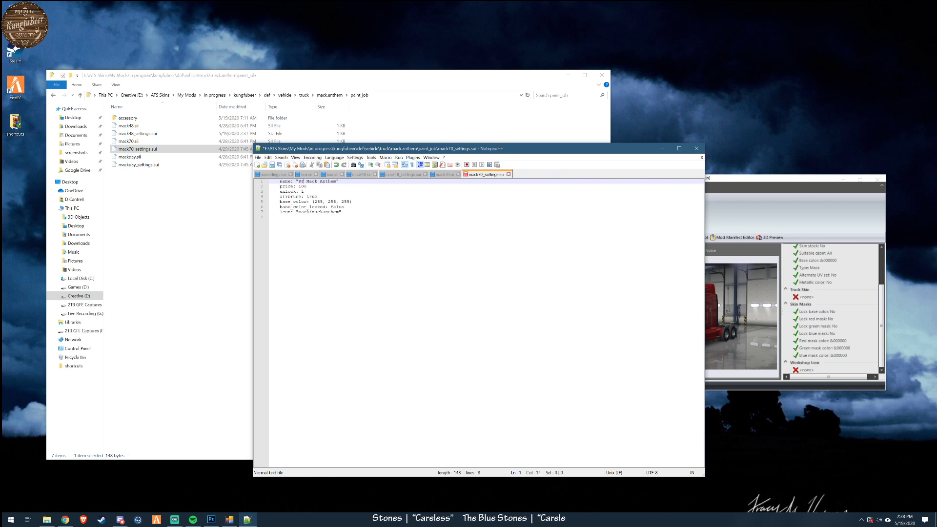
pyautogui.moveTo(302, 186); pyautogui.dragTo(307, 187)
pyautogui.press('BackSpace')
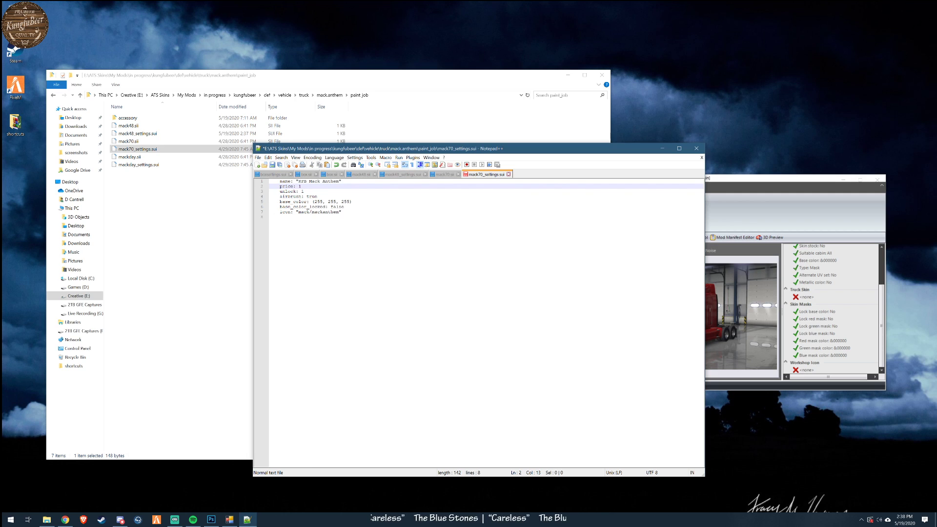
# - Open mackday.sii from the Mack Anthem paint_job folder in Notepad++ to check its definition
pyautogui.click(137, 157)
pyautogui.rightClick(140, 159)
pyautogui.click(155, 170)
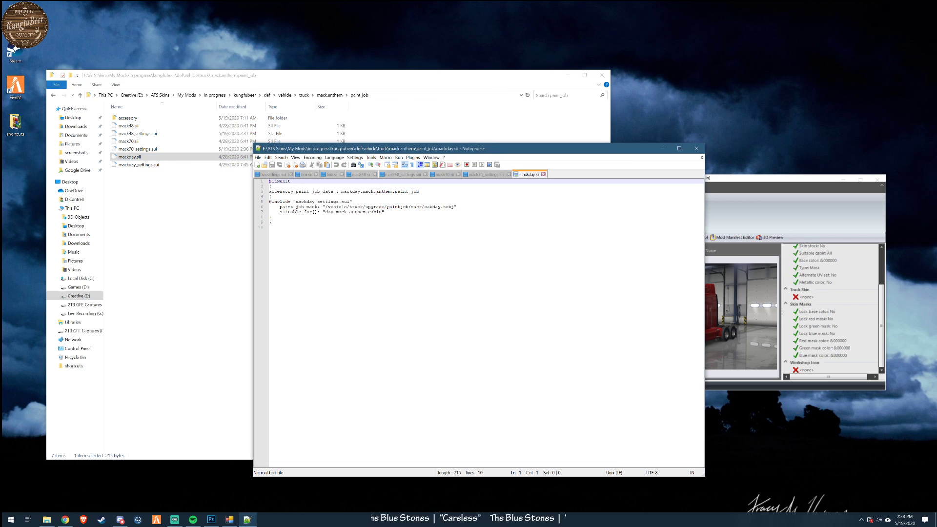
# - Open mackday_settings.sui in Notepad++, set the price to 1 and the name to "KFB Mack Anthem", and save it
pyautogui.click(144, 165)
pyautogui.rightClick(144, 165)
pyautogui.click(159, 183)
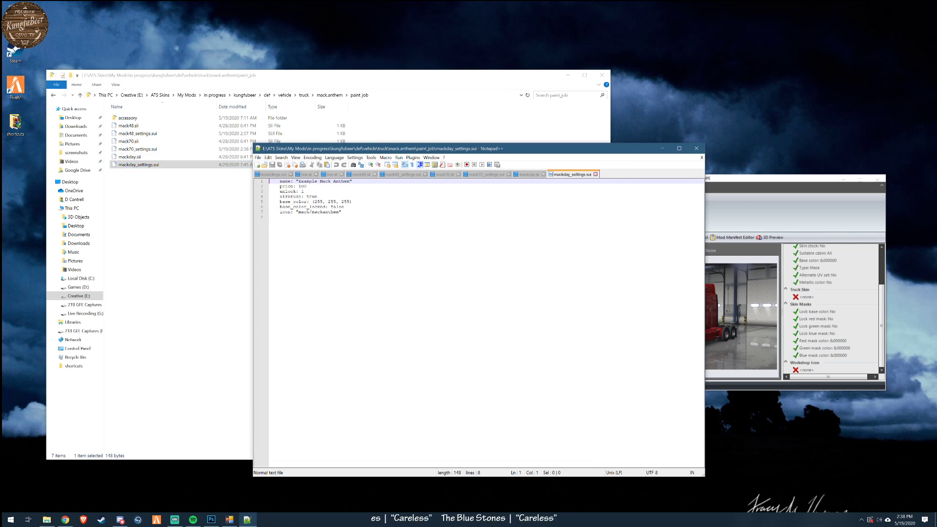
pyautogui.moveTo(301, 186); pyautogui.dragTo(304, 186)
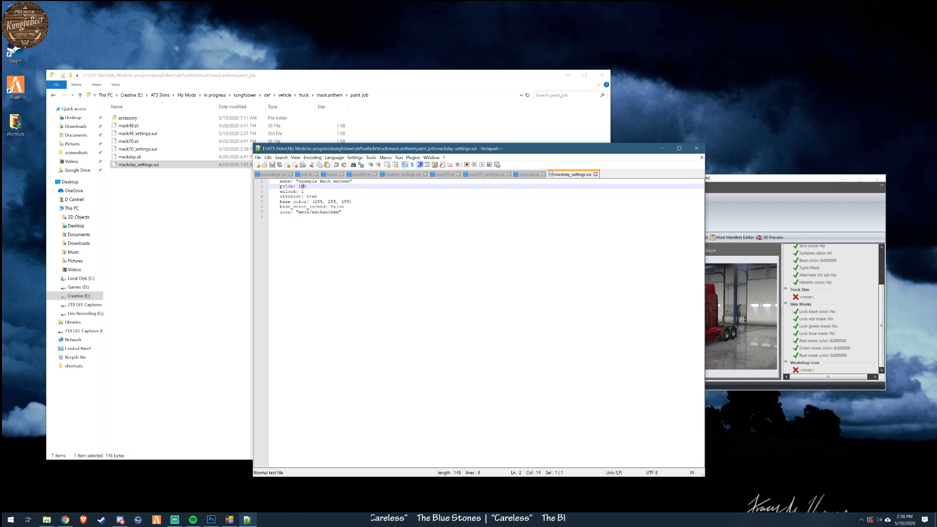
pyautogui.press('BackSpace')
pyautogui.press('BackSpace')
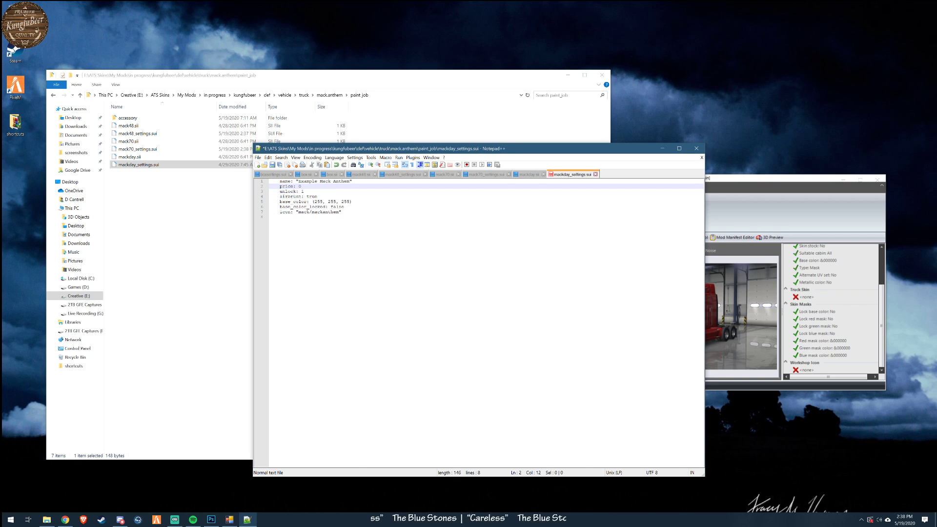
pyautogui.moveTo(299, 181); pyautogui.dragTo(317, 181)
pyautogui.write('KFB')
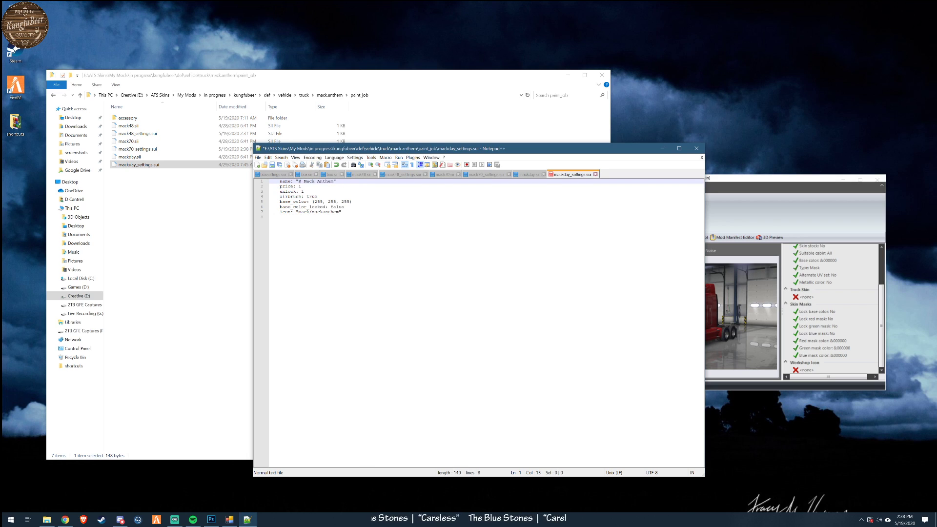
pyautogui.click(270, 217)
pyautogui.hotkey('ctrl', 's')
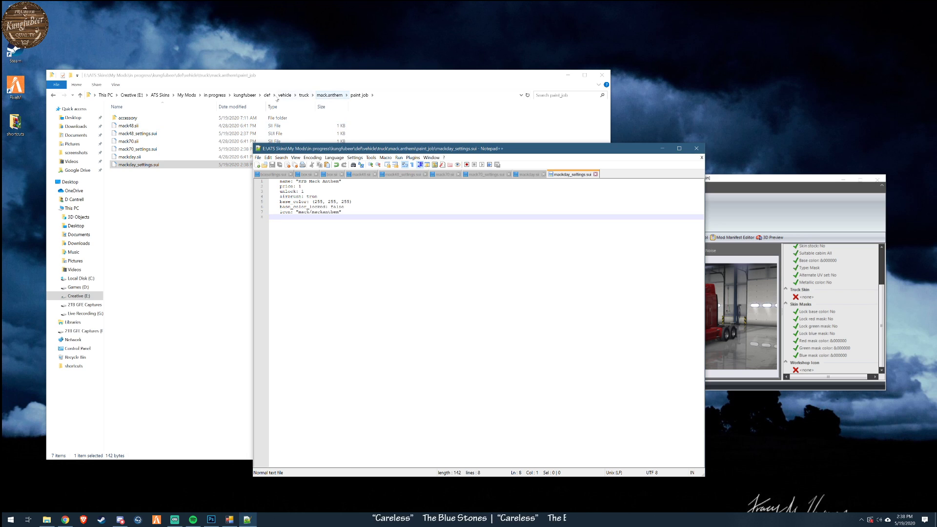
# - Open mack48.sii from the Mack Anthem accessory folder in Notepad++ and review the mack folder in its paint job mask paths
pyautogui.doubleClick(134, 118)
pyautogui.rightClick(134, 120)
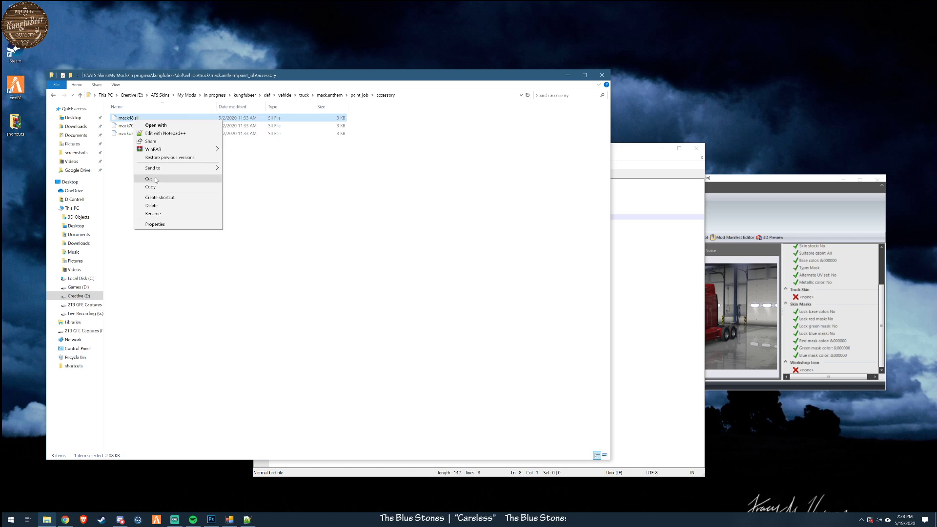
pyautogui.click(160, 133)
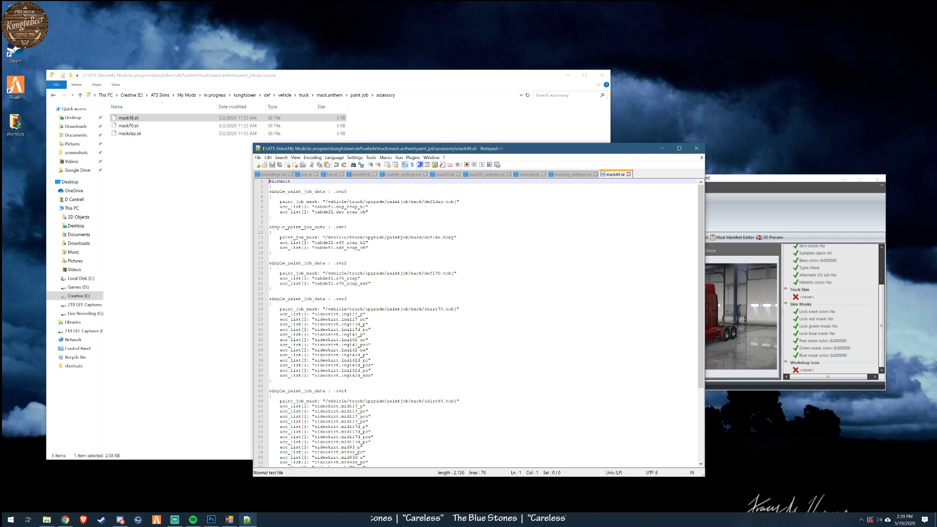
pyautogui.scroll(-7, 476, 322)
pyautogui.doubleClick(416, 298)
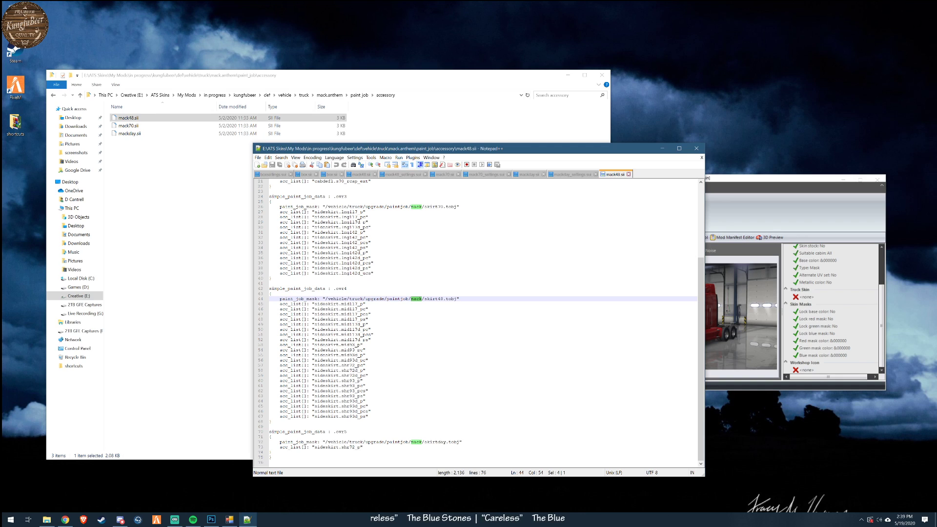
pyautogui.scroll(7, 483, 322)
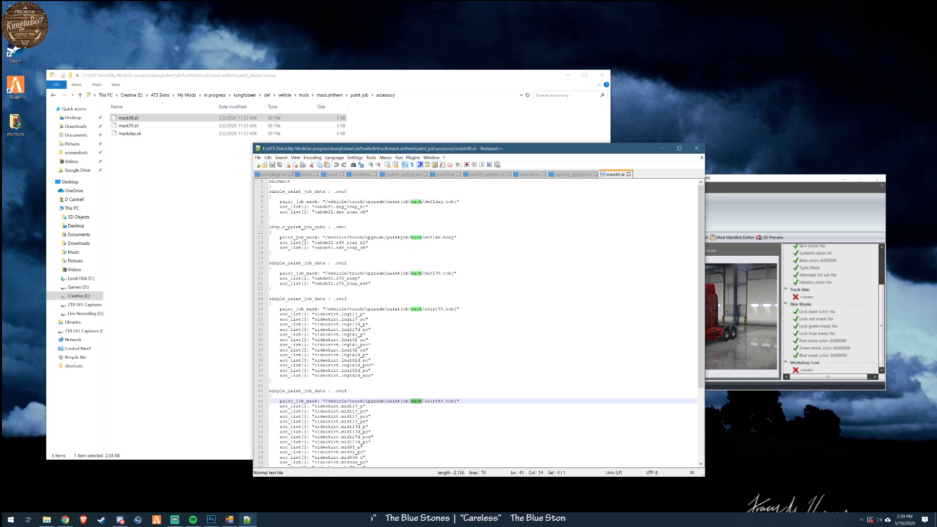
# - Review the skirt70 paint job mask path and its long sideskirt accessory entries in mack48.sii
pyautogui.moveTo(343, 330); pyautogui.dragTo(371, 375)
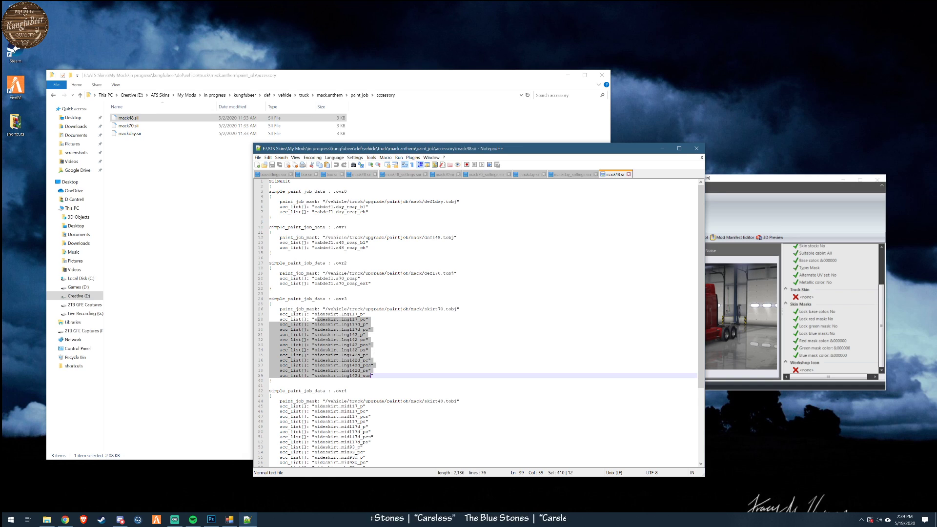
pyautogui.moveTo(328, 309); pyautogui.dragTo(443, 309)
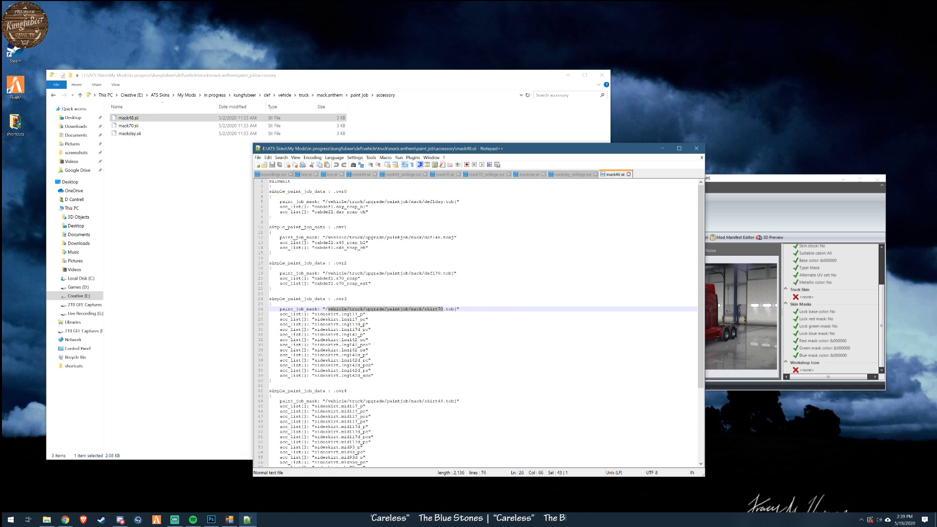
pyautogui.click(334, 324)
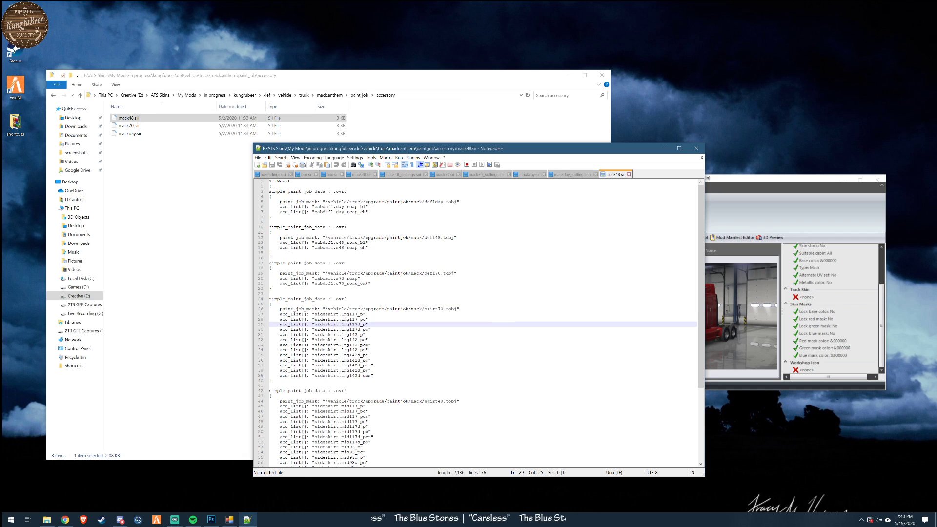
pyautogui.moveTo(424, 309); pyautogui.dragTo(457, 309)
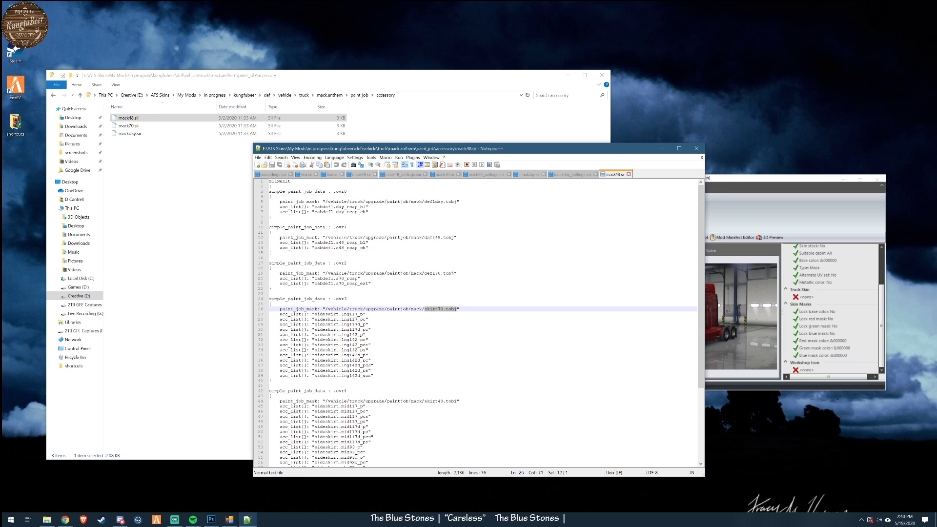
pyautogui.moveTo(315, 314); pyautogui.dragTo(345, 320)
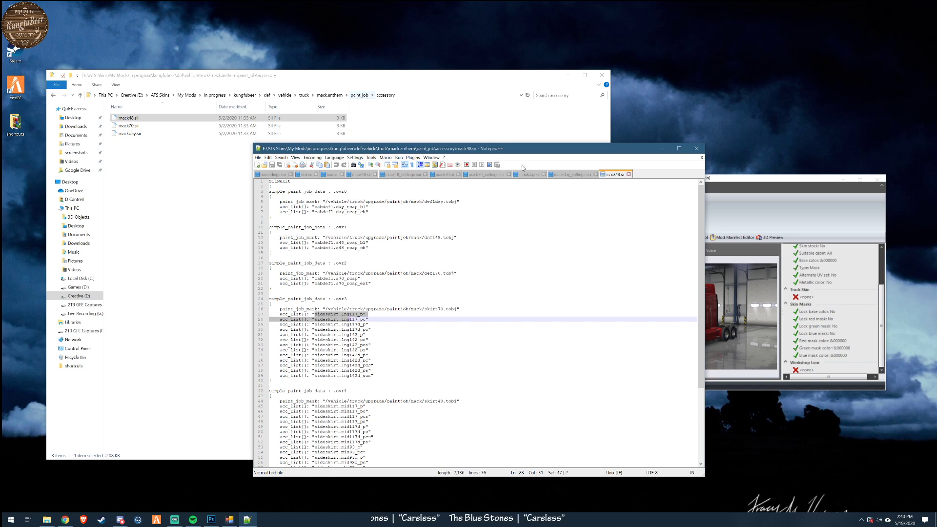
# - Close all the open truck definition files in Notepad++, keeping only the trailer's boxsettings.sui open
pyautogui.click(628, 174)
pyautogui.click(596, 175)
pyautogui.click(543, 174)
pyautogui.click(508, 174)
pyautogui.click(458, 174)
pyautogui.click(425, 174)
pyautogui.click(375, 174)
pyautogui.click(342, 174)
pyautogui.click(316, 174)
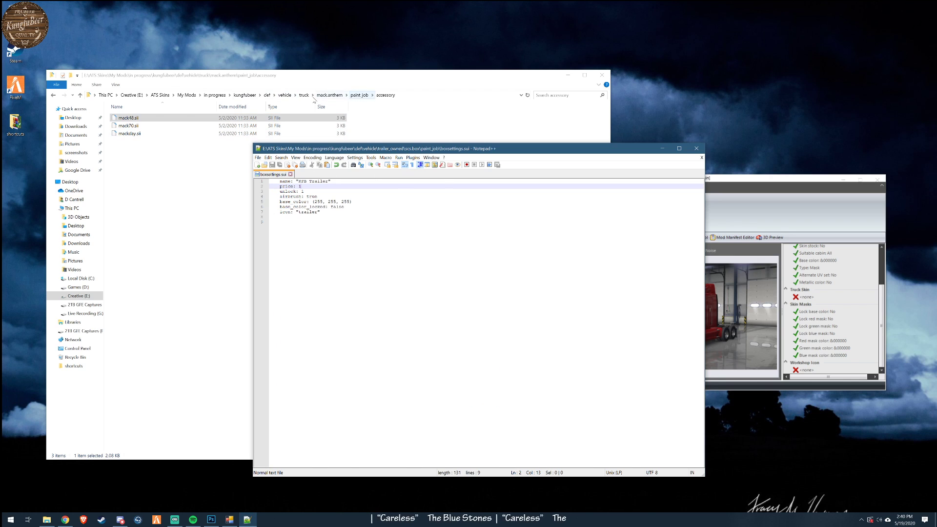
# - Go back up to the kungfubeer mod folder and open its material\ui\accessory folder
pyautogui.click(360, 95)
pyautogui.click(328, 95)
pyautogui.click(304, 95)
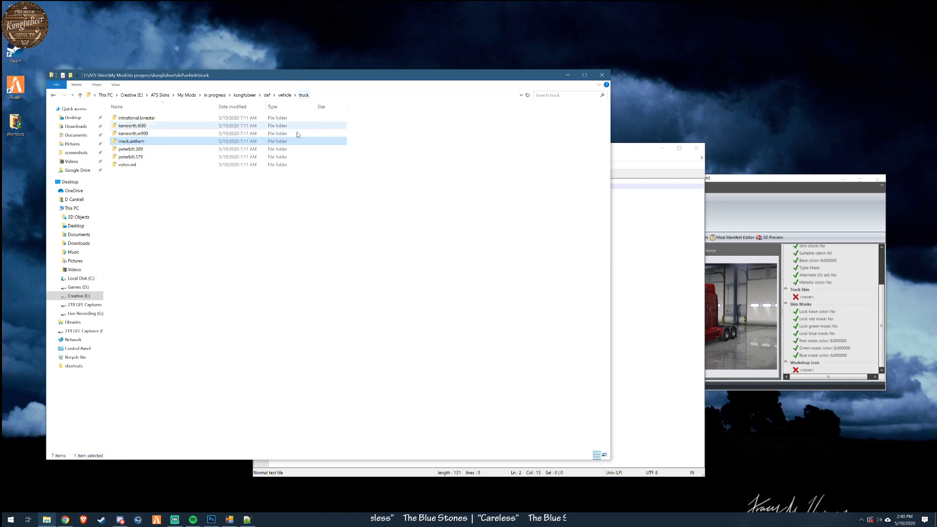
pyautogui.click(287, 96)
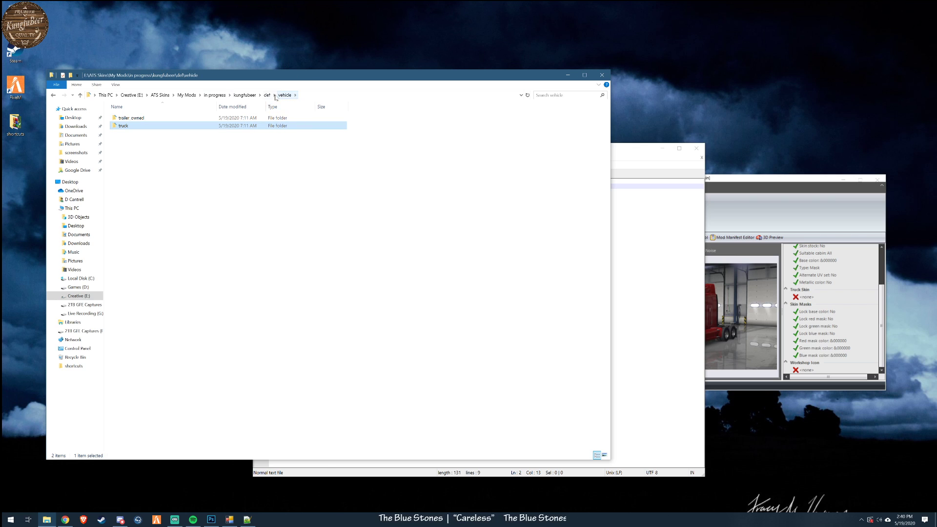
pyautogui.click(267, 95)
pyautogui.click(245, 95)
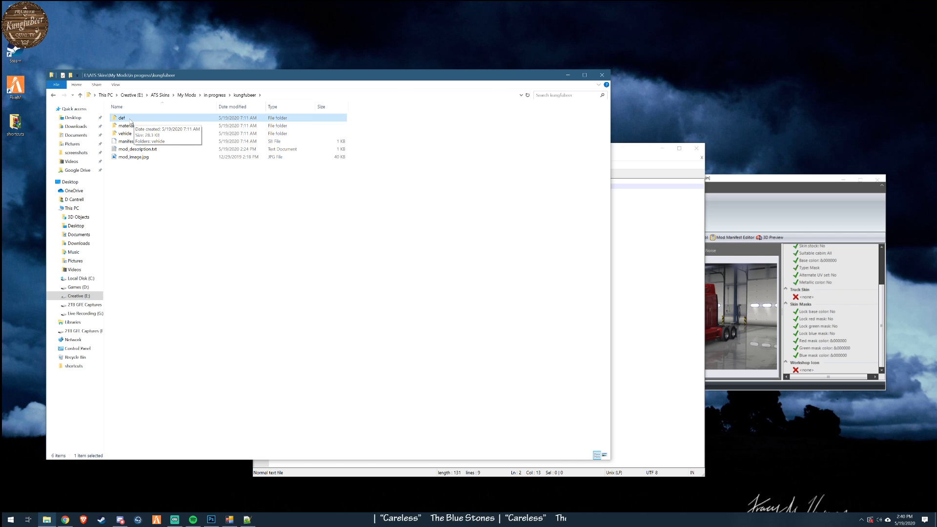
pyautogui.doubleClick(125, 125)
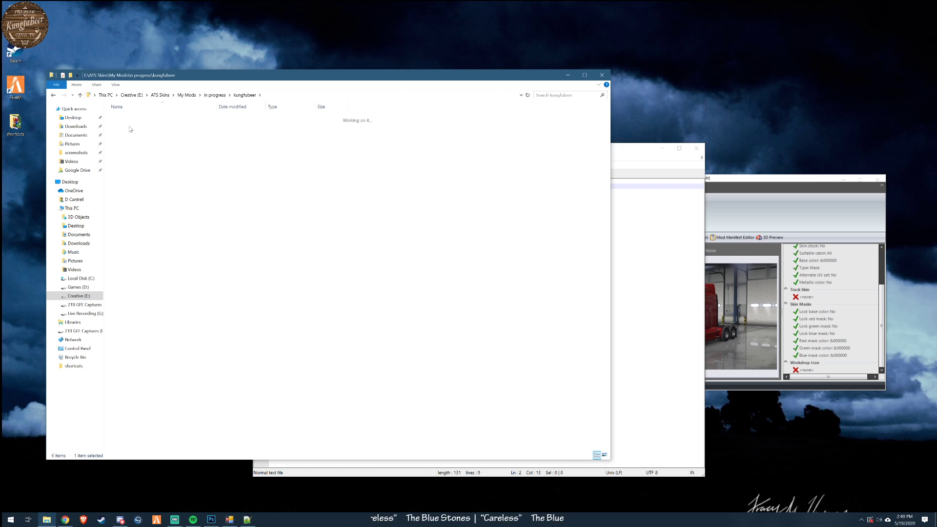
pyautogui.doubleClick(124, 118)
pyautogui.doubleClick(125, 119)
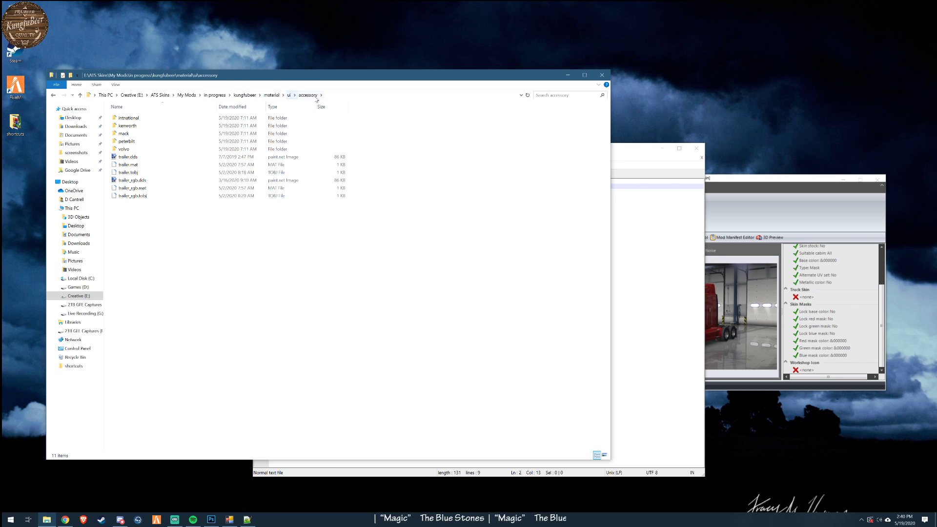
# - View the trailer.dds and trailer_rgb.dds icon images in paint.net, closing each one after checking it
pyautogui.doubleClick(133, 158)
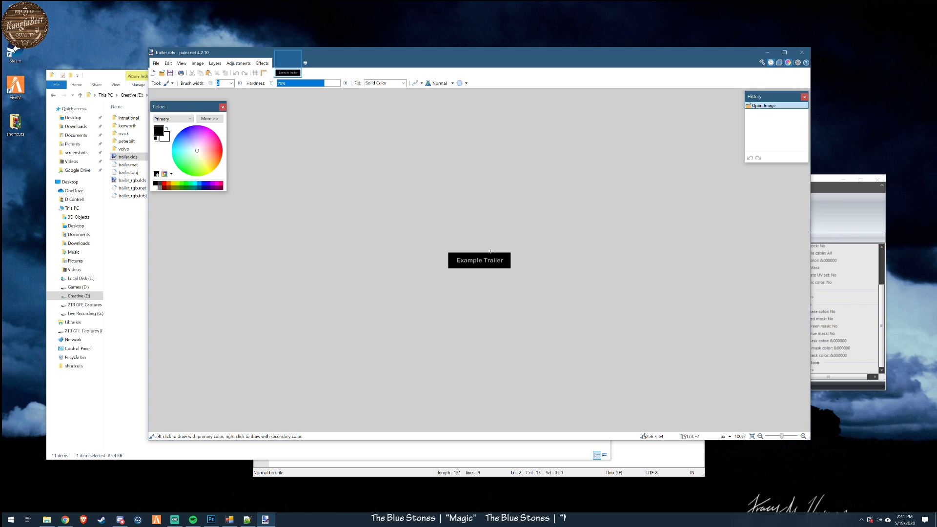
pyautogui.click(802, 52)
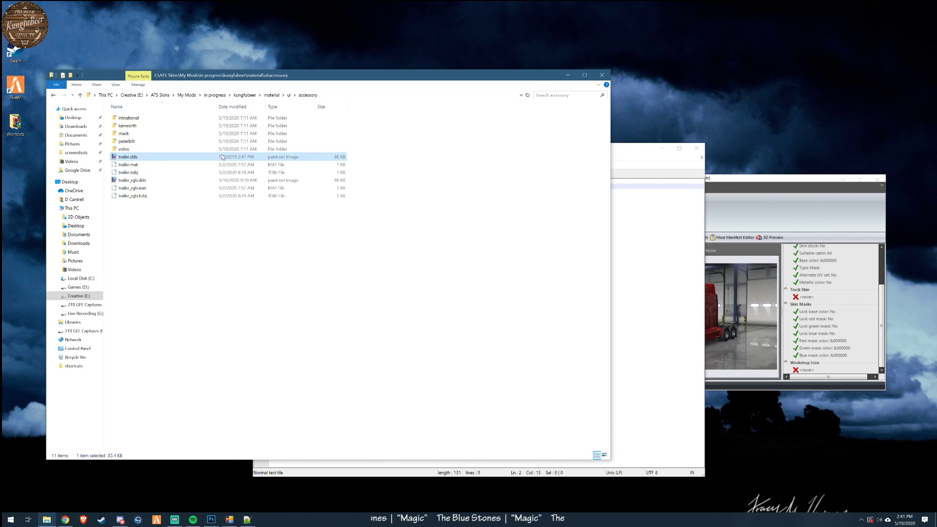
pyautogui.doubleClick(132, 180)
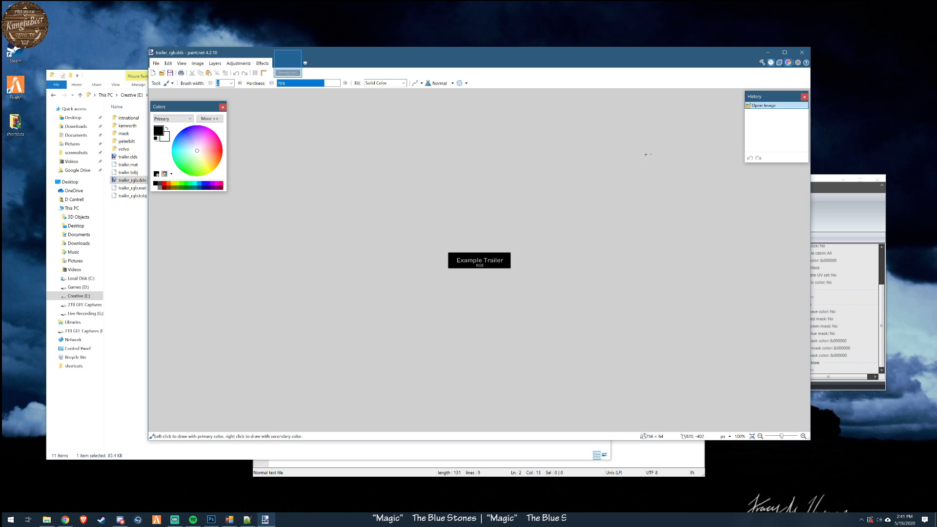
pyautogui.click(803, 52)
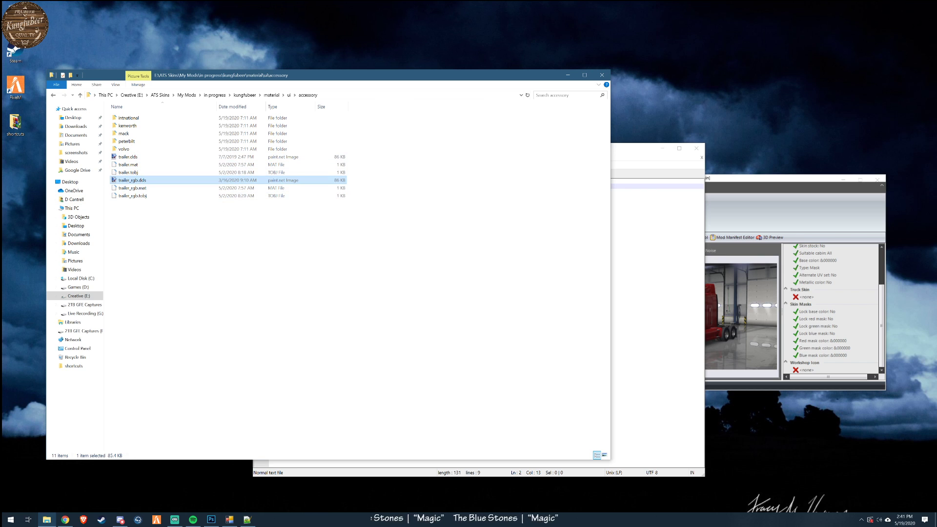
# - Try resizing the trailer.dds icon to 200 percent in paint.net, and discard the change on closing
pyautogui.doubleClick(128, 156)
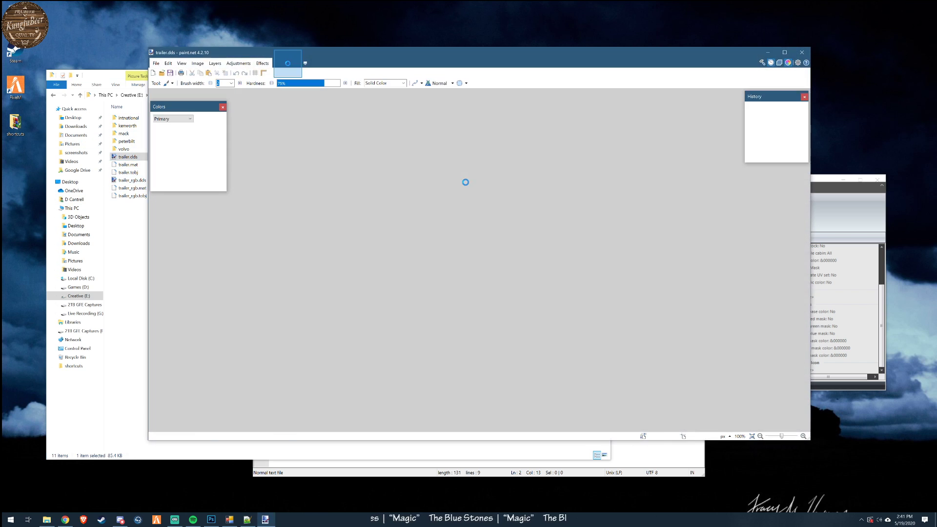
pyautogui.click(195, 64)
pyautogui.click(205, 80)
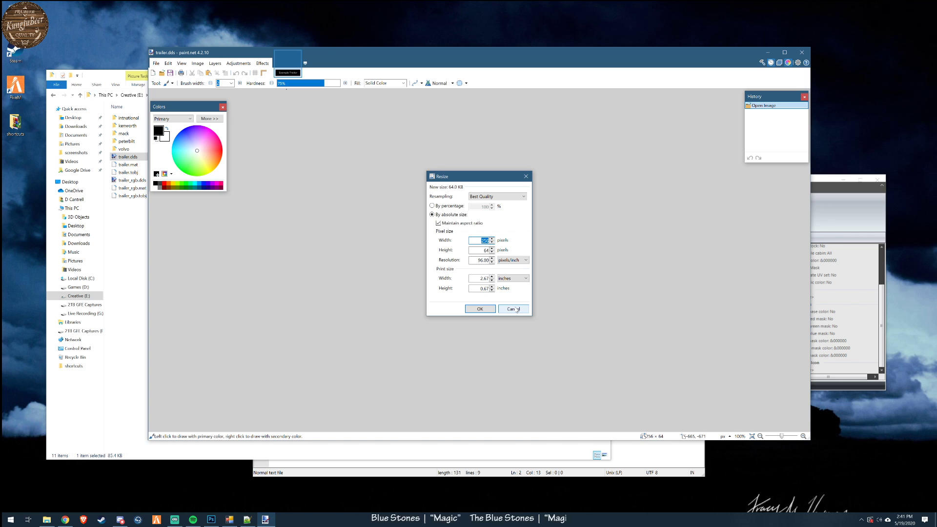
pyautogui.click(445, 206)
pyautogui.write('200')
pyautogui.press('Return')
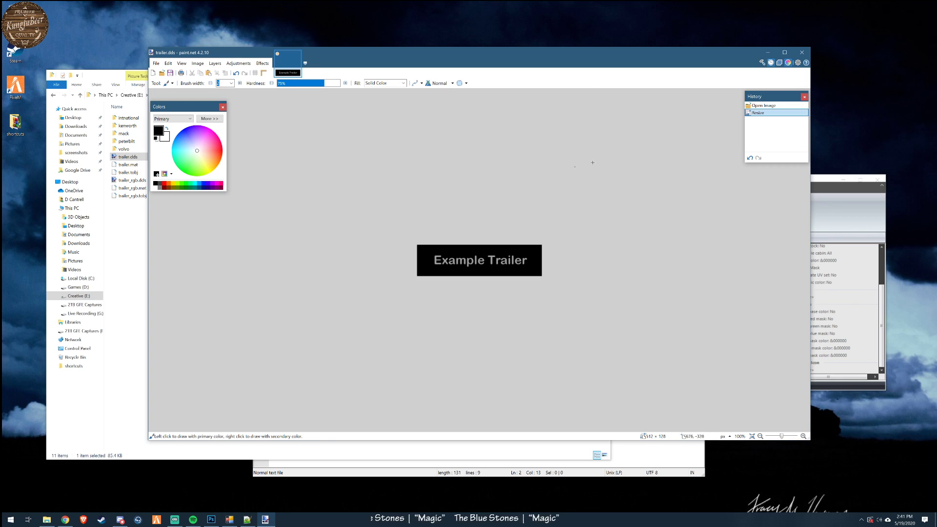
pyautogui.click(803, 51)
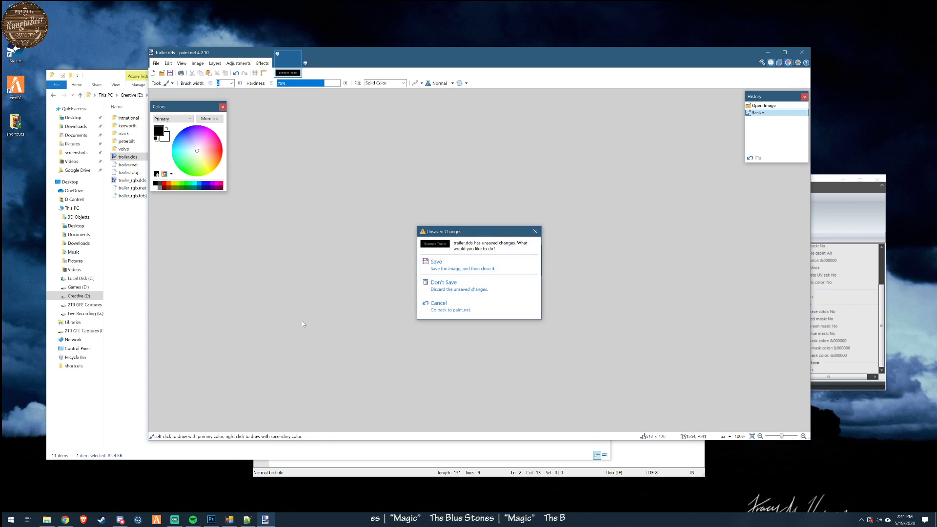
pyautogui.click(459, 284)
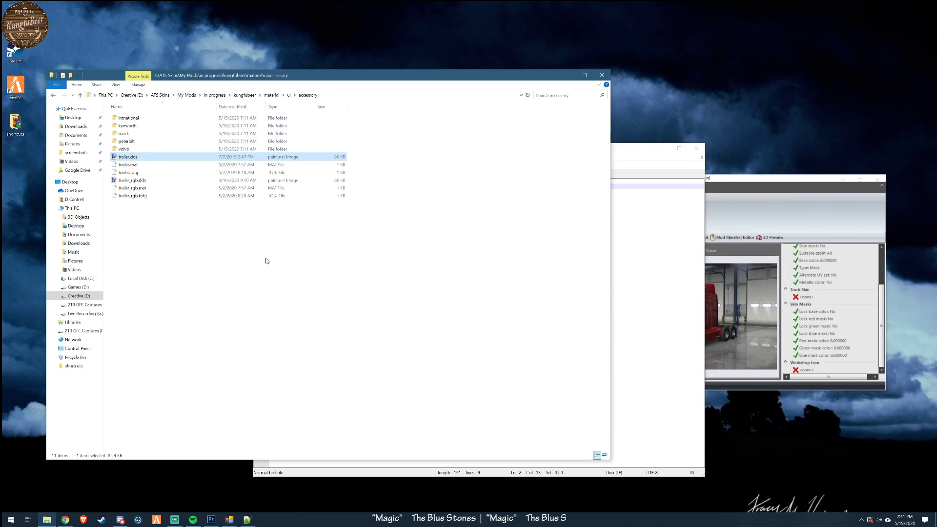
# - View the mackanthem.dds icon from the accessory\mack folder in paint.net, and close it
pyautogui.doubleClick(126, 134)
pyautogui.doubleClick(133, 118)
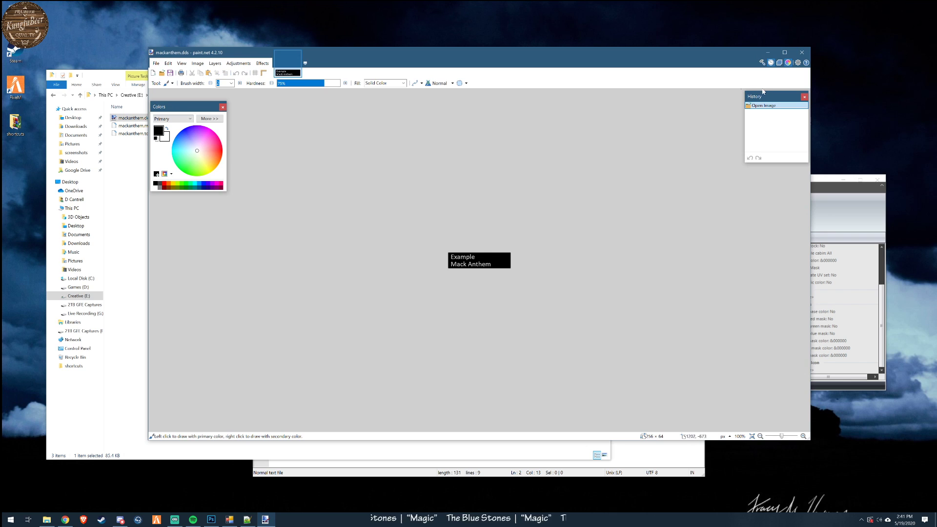
pyautogui.click(803, 53)
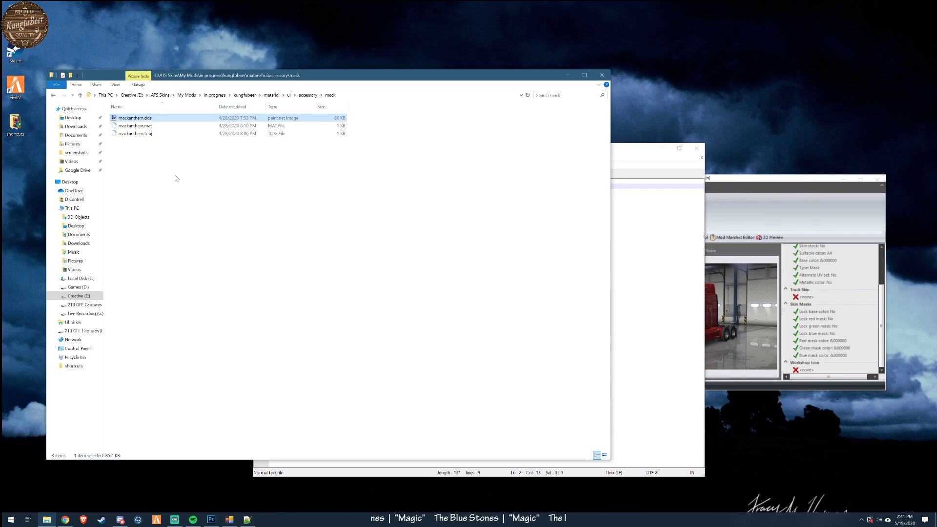
# - Open mackanthem.mat in Notepad++ to check its texture reference, and close the editor
pyautogui.click(143, 126)
pyautogui.rightClick(142, 127)
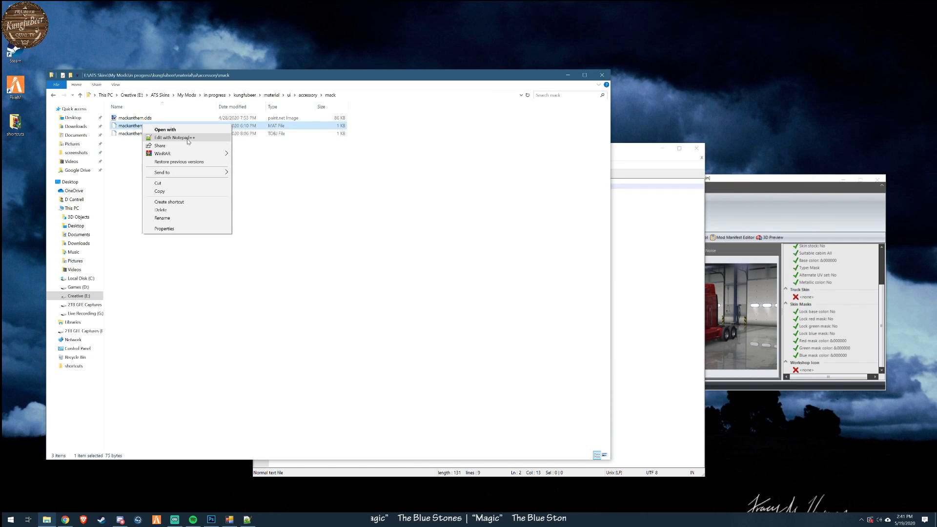
pyautogui.click(189, 140)
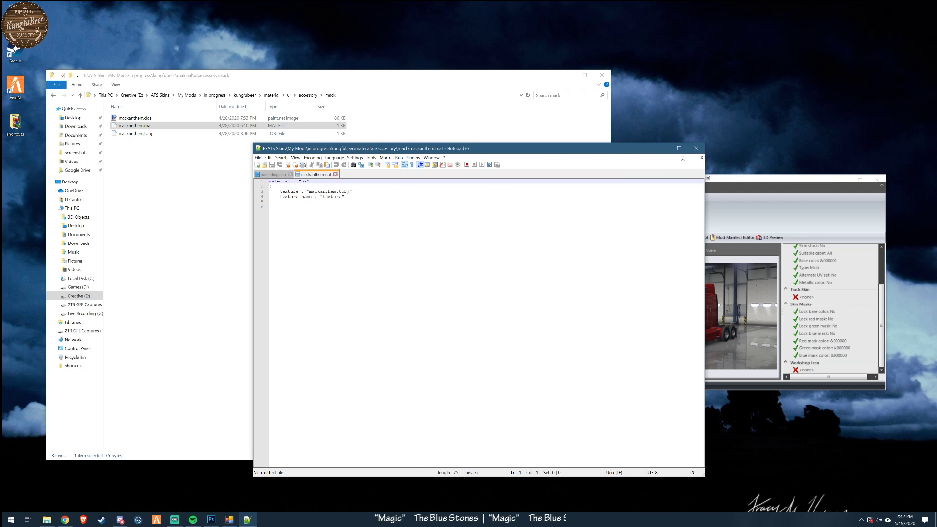
pyautogui.click(696, 149)
# - Switch to ATS Mods Studio and bring up the file selection of its TOBJ Editor
pyautogui.click(703, 177)
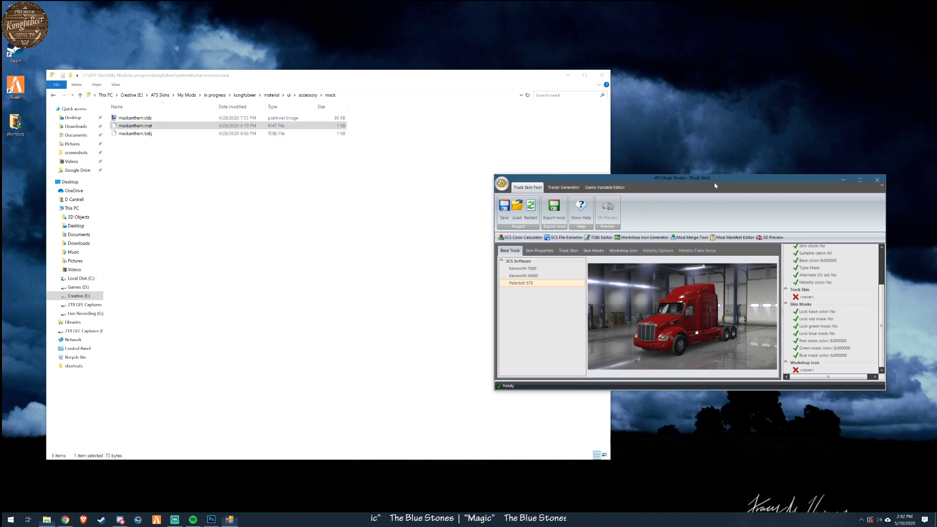
pyautogui.click(602, 237)
pyautogui.moveTo(448, 232); pyautogui.dragTo(454, 81)
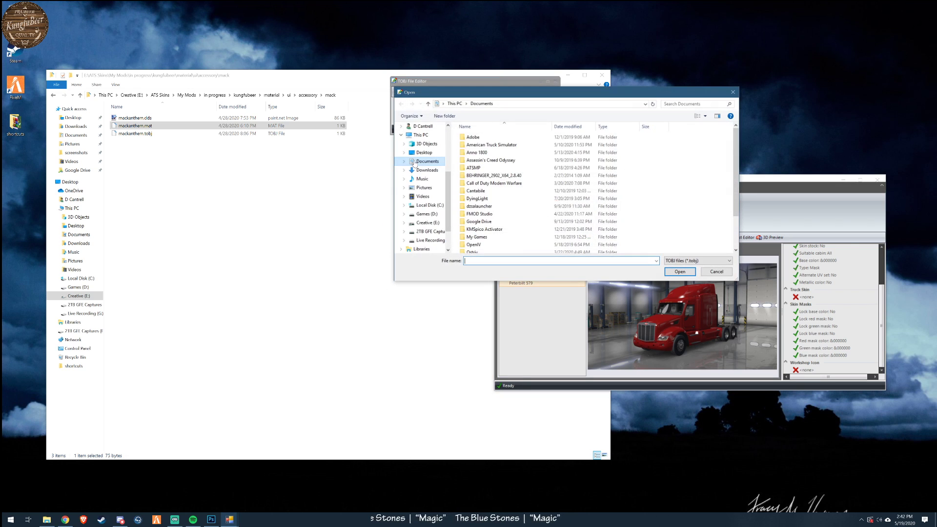
# - Load trailer.tobj from the kungfubeer mod's material\ui\accessory folder into the TOBJ Editor to check its texture path
pyautogui.click(428, 223)
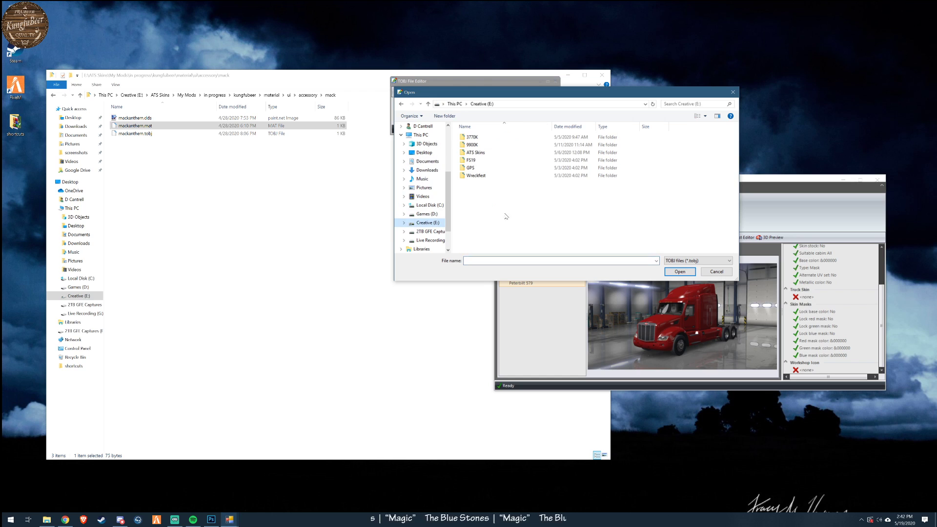
pyautogui.click(481, 154)
pyautogui.doubleClick(482, 154)
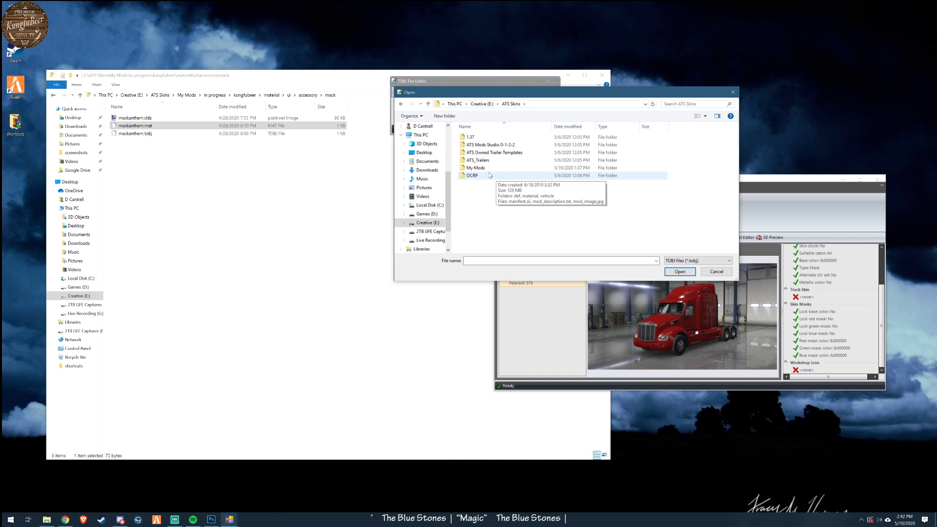
pyautogui.doubleClick(484, 166)
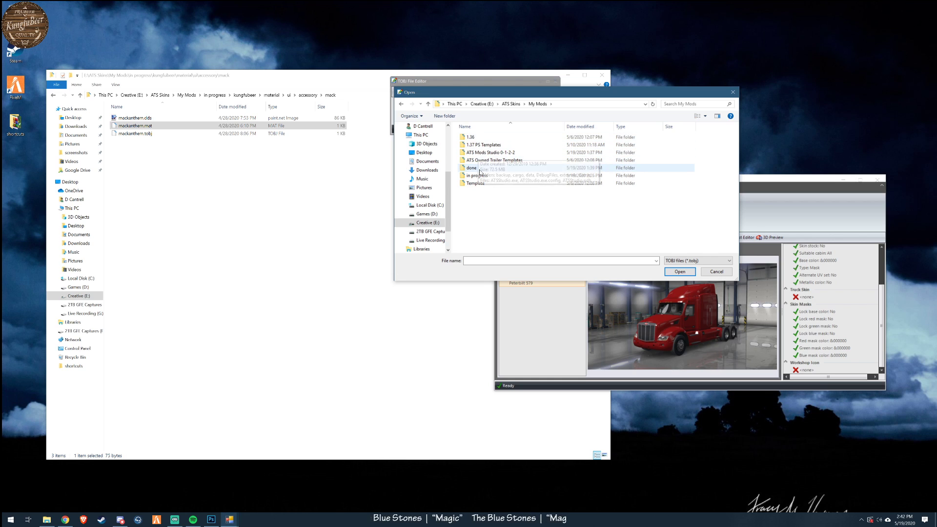
pyautogui.doubleClick(475, 176)
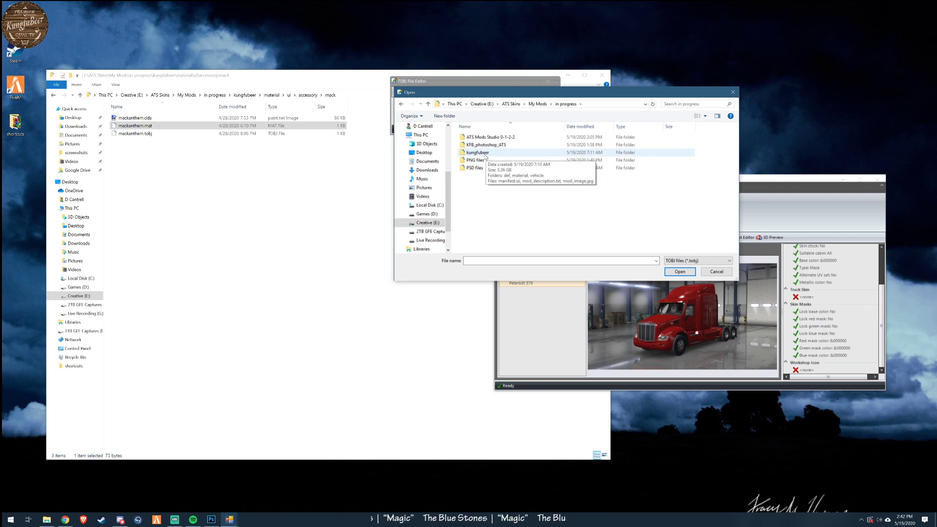
pyautogui.doubleClick(485, 153)
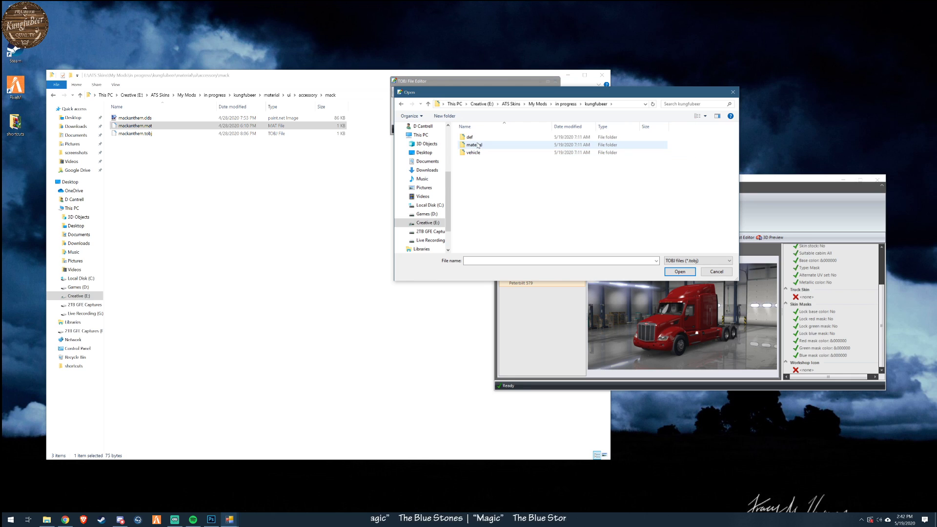
pyautogui.doubleClick(477, 144)
pyautogui.doubleClick(470, 138)
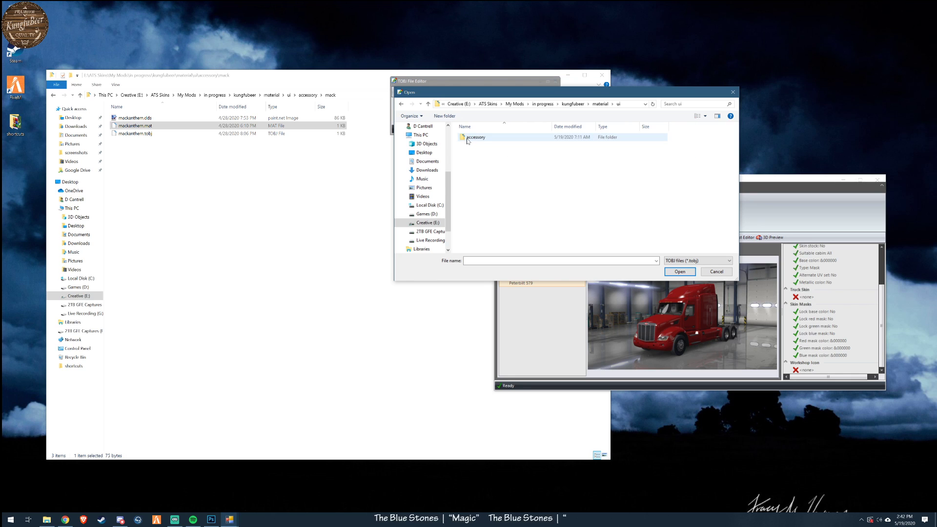
pyautogui.doubleClick(480, 139)
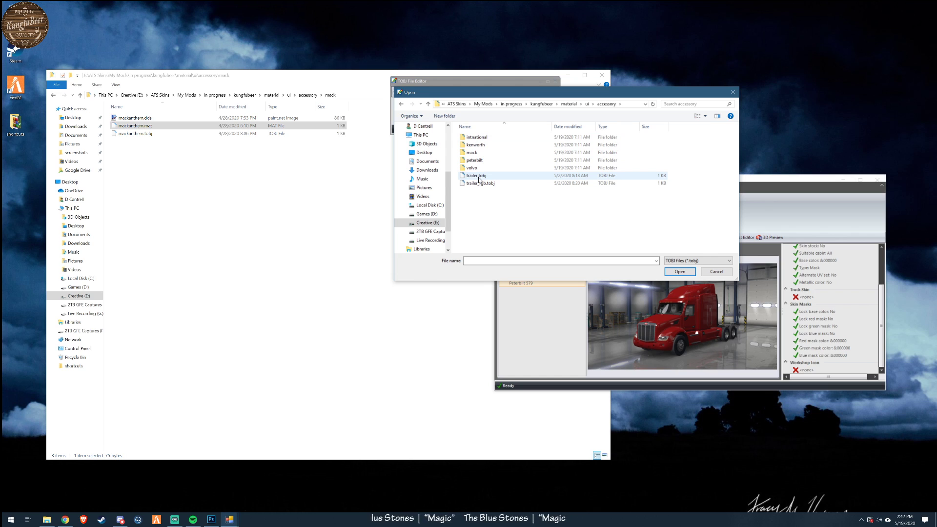
pyautogui.doubleClick(478, 176)
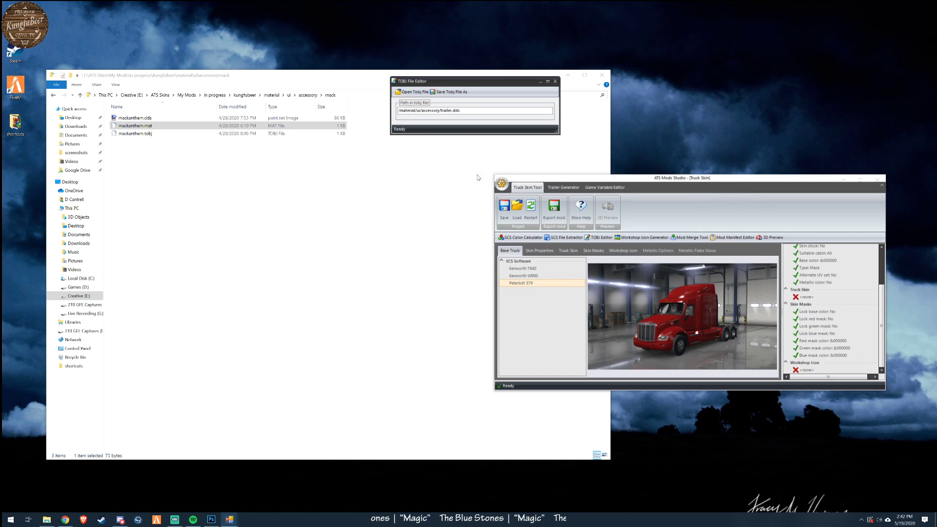
# - Load mackanthem.tobj from the accessory\mack folder into the TOBJ Editor to check its texture path
pyautogui.click(413, 91)
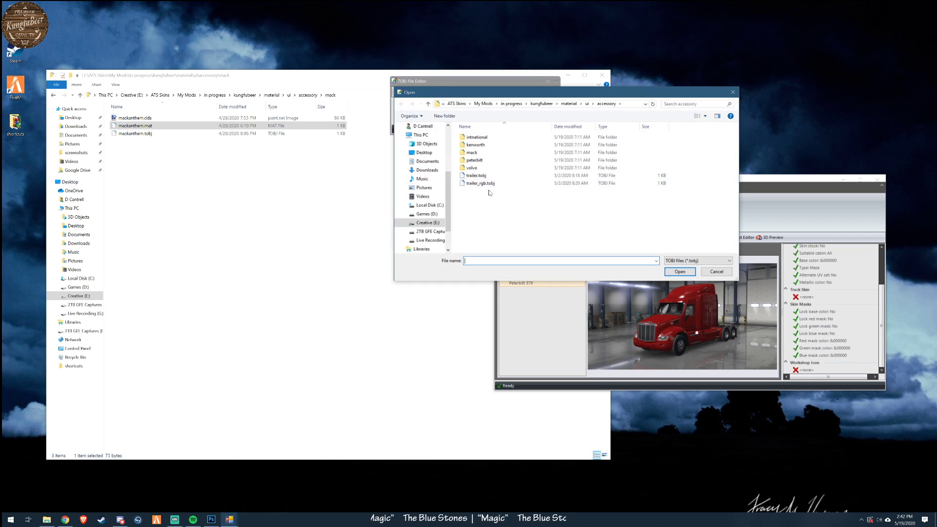
pyautogui.doubleClick(472, 152)
pyautogui.doubleClick(479, 137)
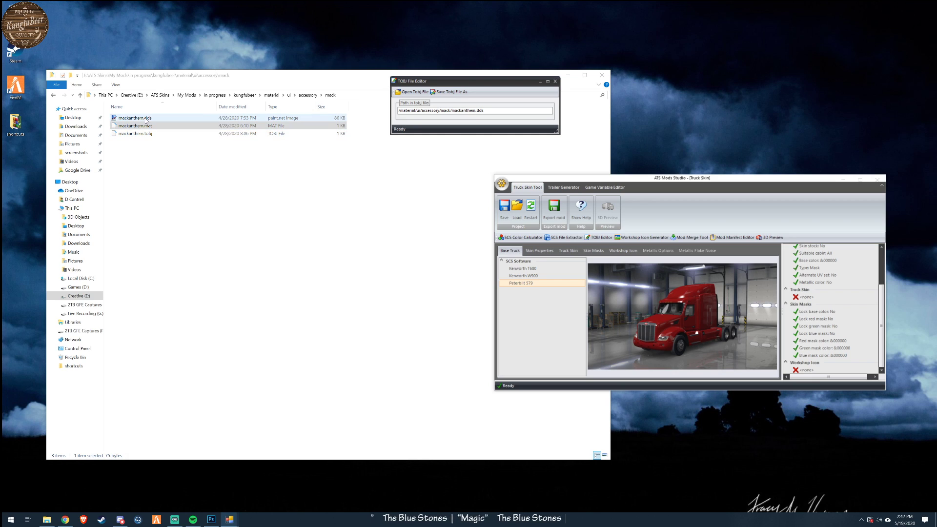
# - Show the accessory folder in File Explorer, and reload its trailer.tobj in the TOBJ Editor to recheck the texture path
pyautogui.click(308, 95)
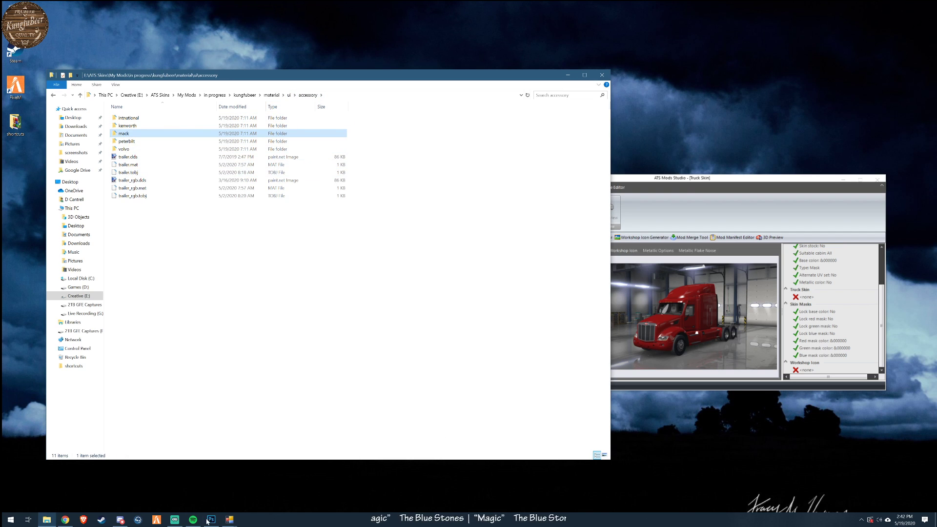
pyautogui.click(230, 520)
pyautogui.click(271, 487)
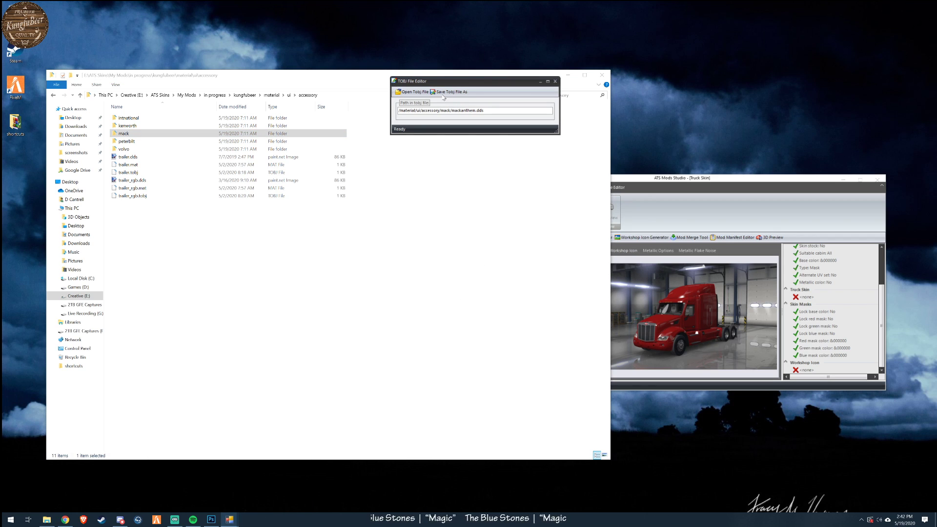
pyautogui.click(414, 92)
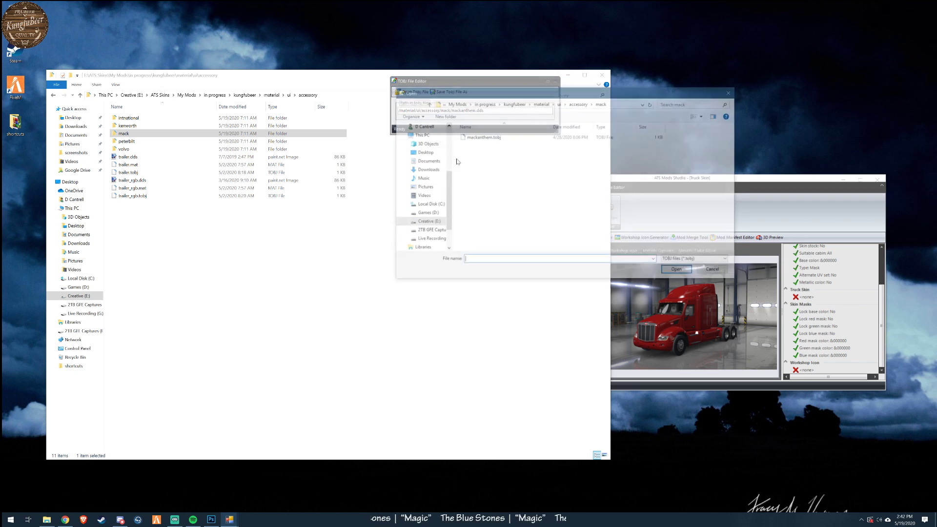
pyautogui.click(578, 103)
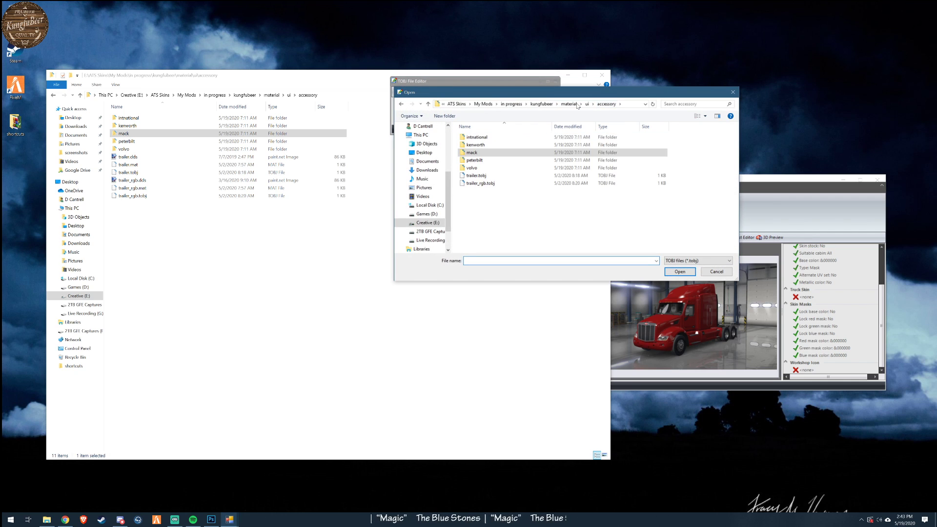
pyautogui.doubleClick(478, 176)
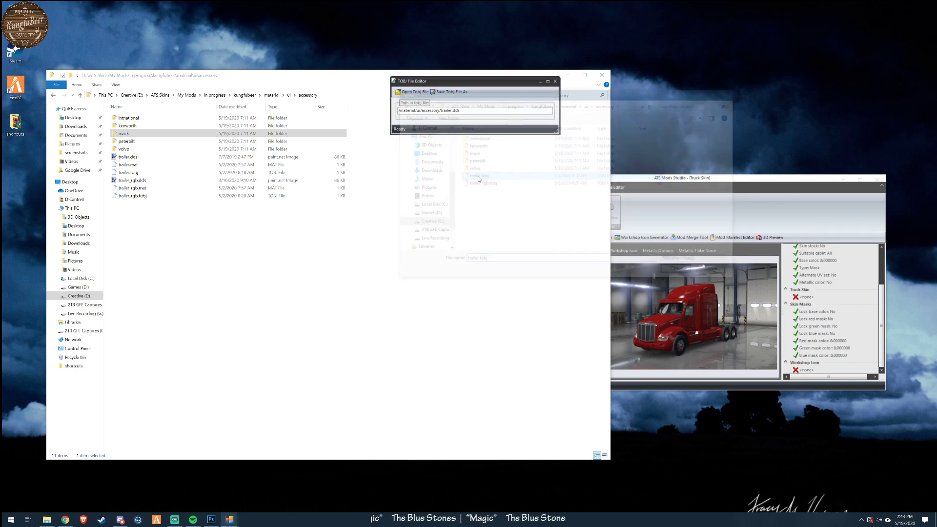
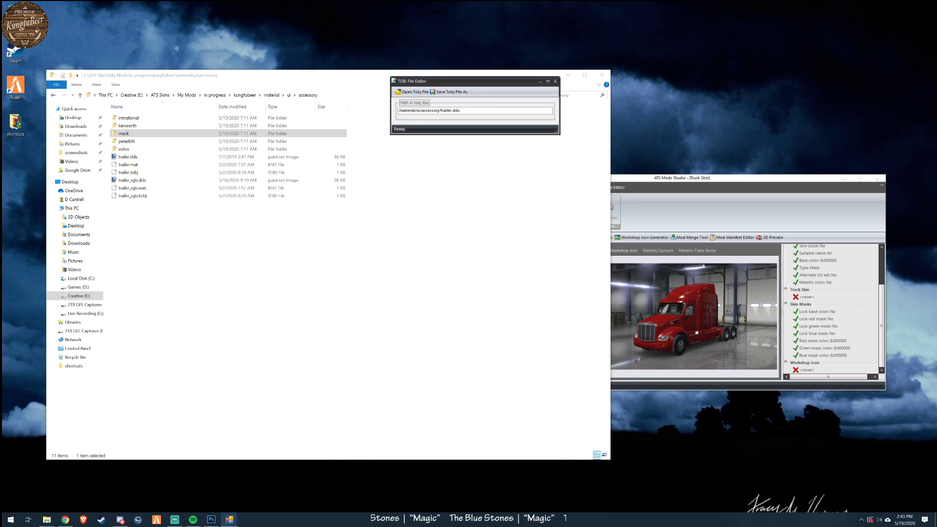
# - Show the kungfubeer mod's vehicle\truck\upgrade\paintjob\mack folder in File Explorer, with the TOBJ Editor moved clear of it
pyautogui.click(243, 98)
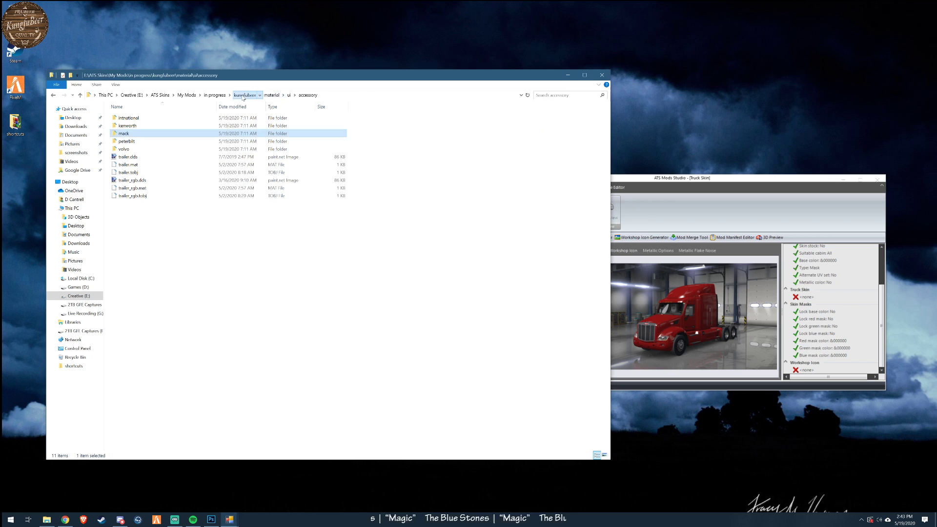
pyautogui.click(243, 96)
pyautogui.doubleClick(130, 134)
pyautogui.moveTo(253, 87); pyautogui.dragTo(261, 105)
pyautogui.moveTo(453, 83); pyautogui.dragTo(743, 56)
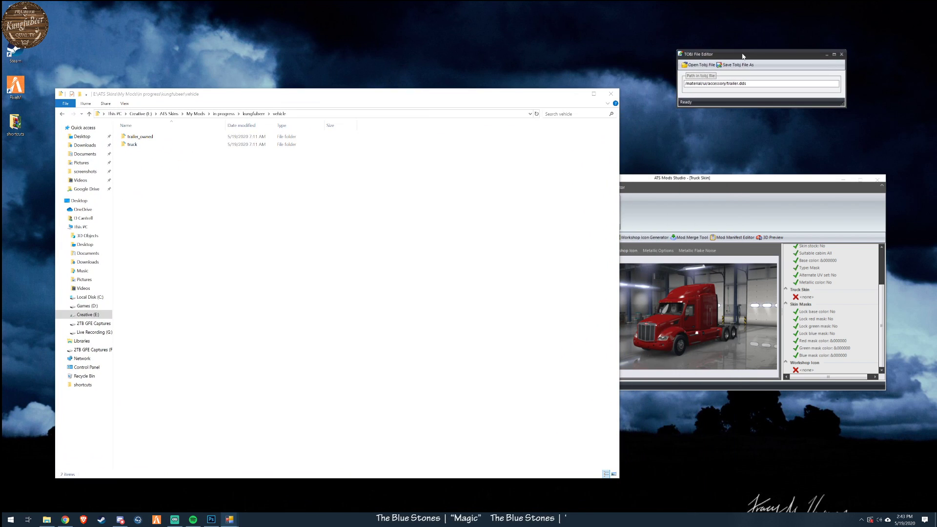
pyautogui.click(133, 145)
pyautogui.doubleClick(132, 145)
pyautogui.doubleClick(134, 138)
pyautogui.doubleClick(134, 138)
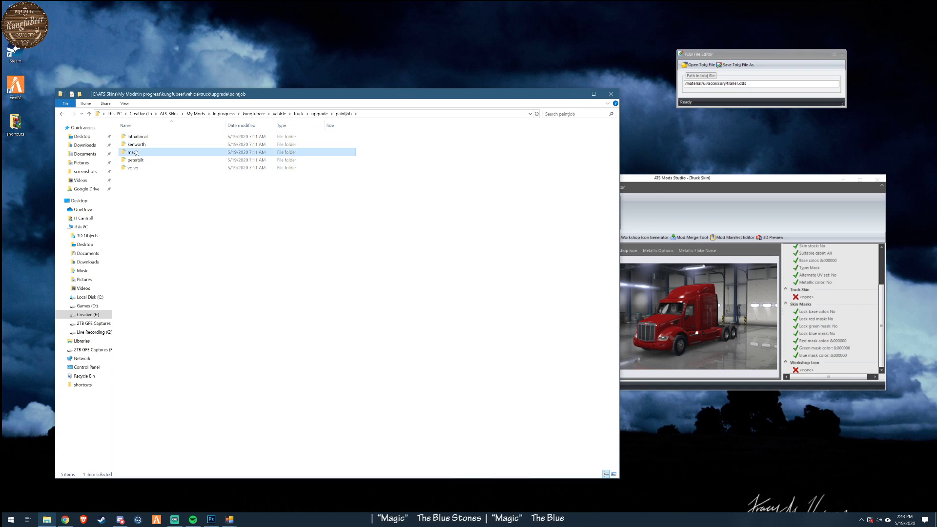
pyautogui.doubleClick(133, 152)
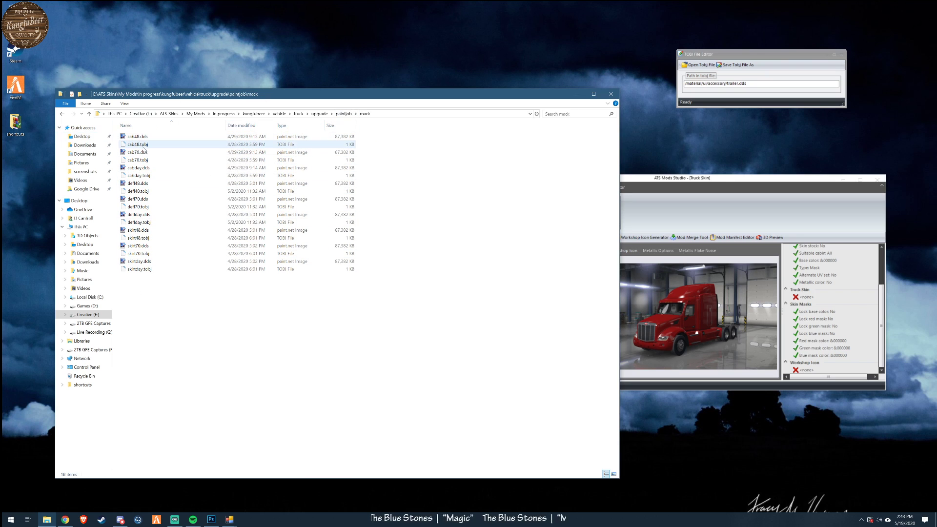
# - Load cab70.tobj from the vehicle\truck\upgrade\paintjob\mack folder into the TOBJ Editor to check its texture path
pyautogui.click(704, 64)
pyautogui.click(737, 77)
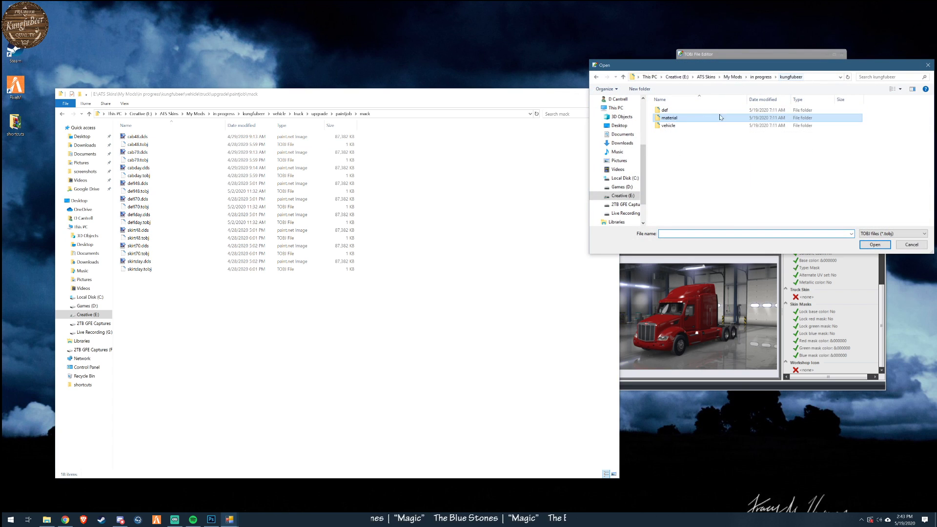
pyautogui.doubleClick(670, 118)
pyautogui.doubleClick(667, 118)
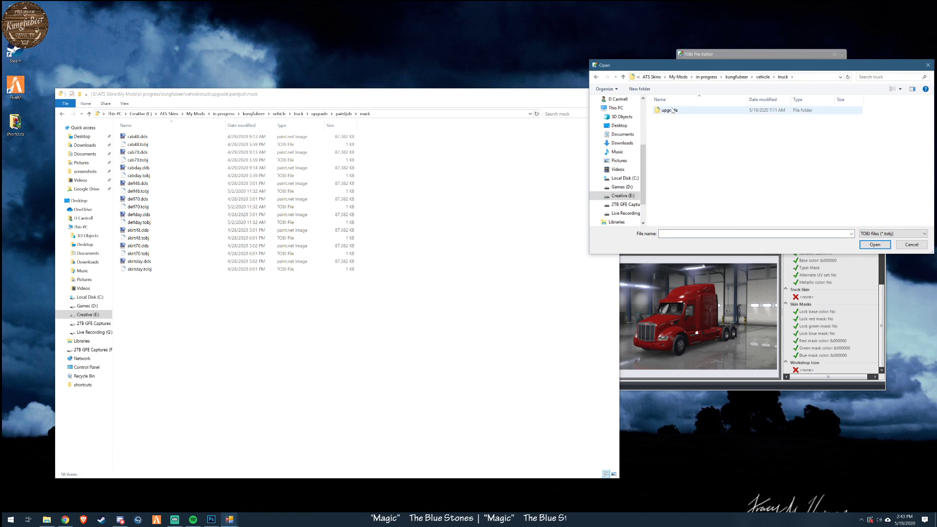
pyautogui.doubleClick(669, 110)
pyautogui.doubleClick(670, 110)
pyautogui.doubleClick(682, 125)
pyautogui.doubleClick(671, 118)
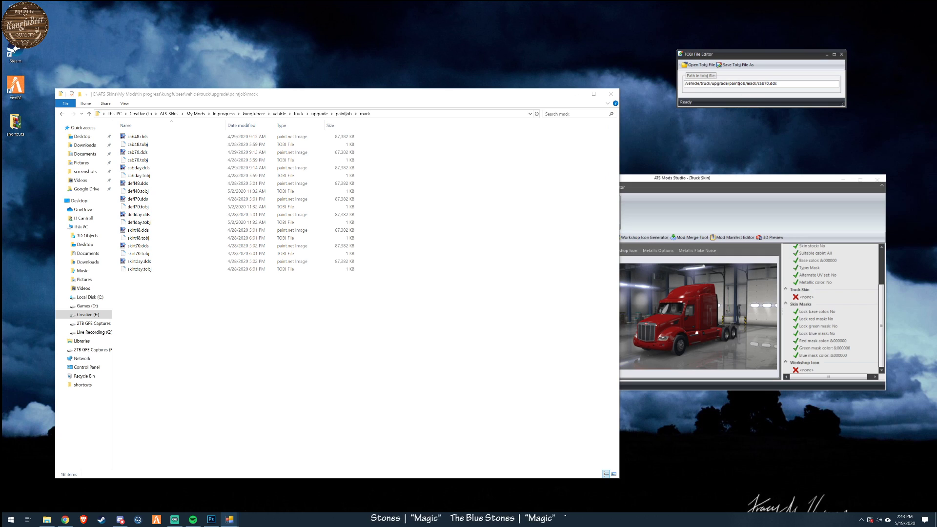
pyautogui.moveTo(778, 83); pyautogui.dragTo(683, 85)
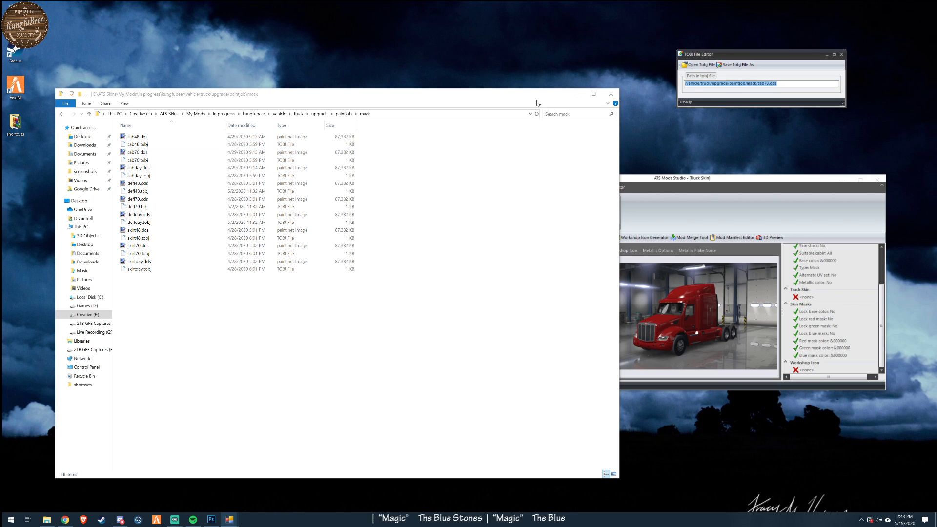
# - Load accessories.tobj from the vehicle\trailer_owned\upgrade\paintjob\scs_box\custom folder into the TOBJ Editor
pyautogui.click(694, 66)
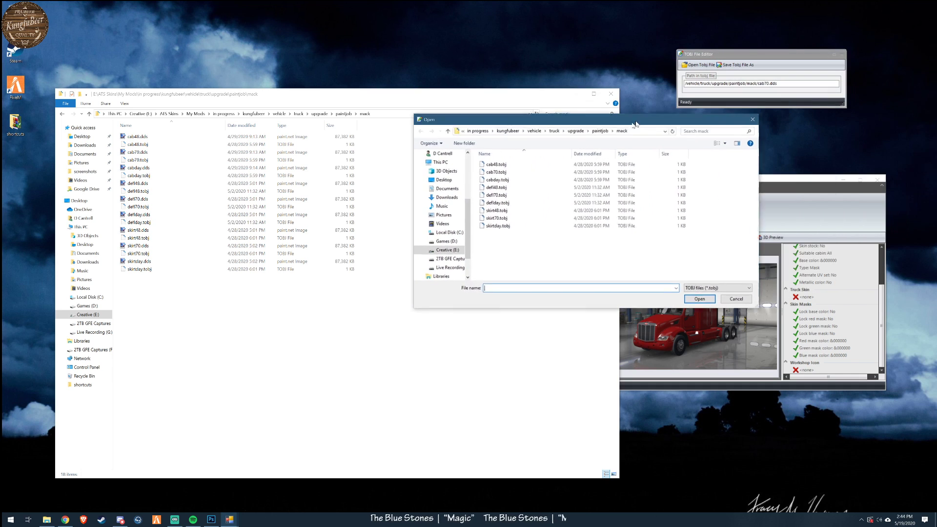
pyautogui.click(518, 138)
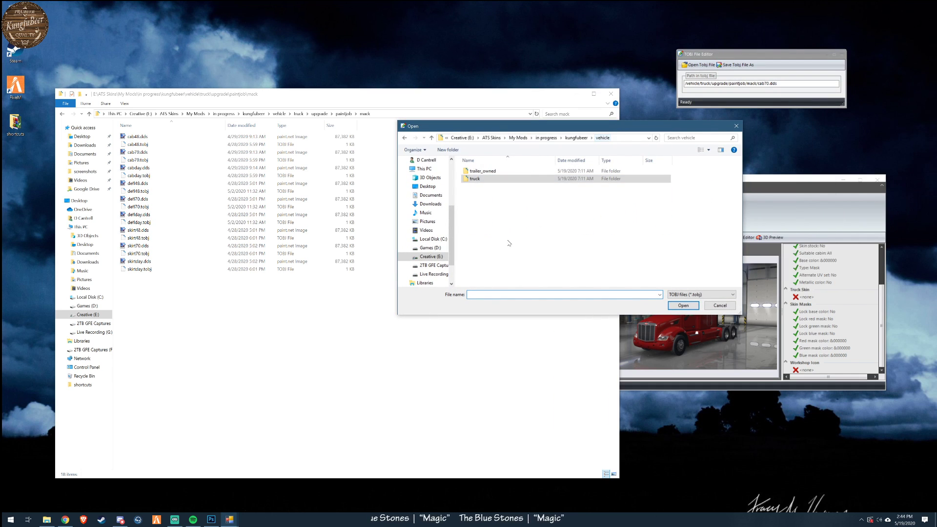
pyautogui.doubleClick(486, 172)
pyautogui.doubleClick(480, 172)
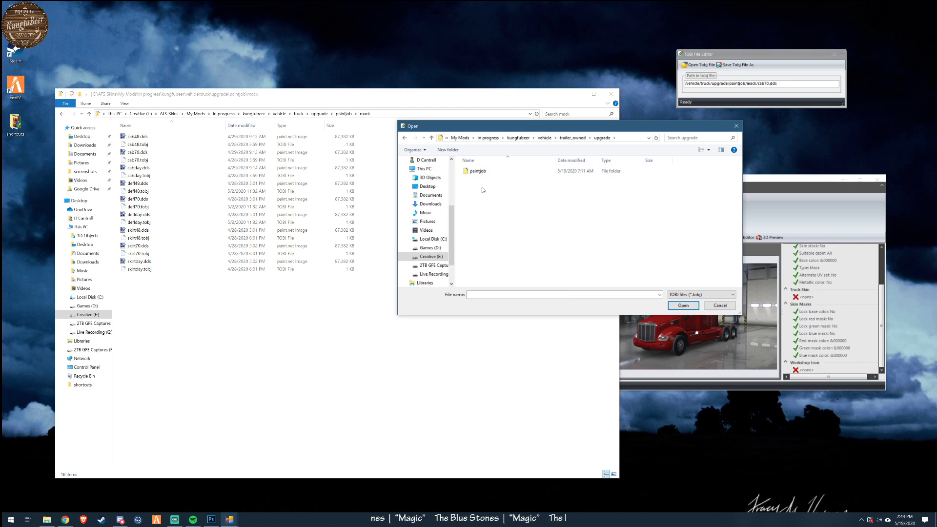
pyautogui.doubleClick(479, 172)
pyautogui.click(483, 172)
pyautogui.doubleClick(483, 173)
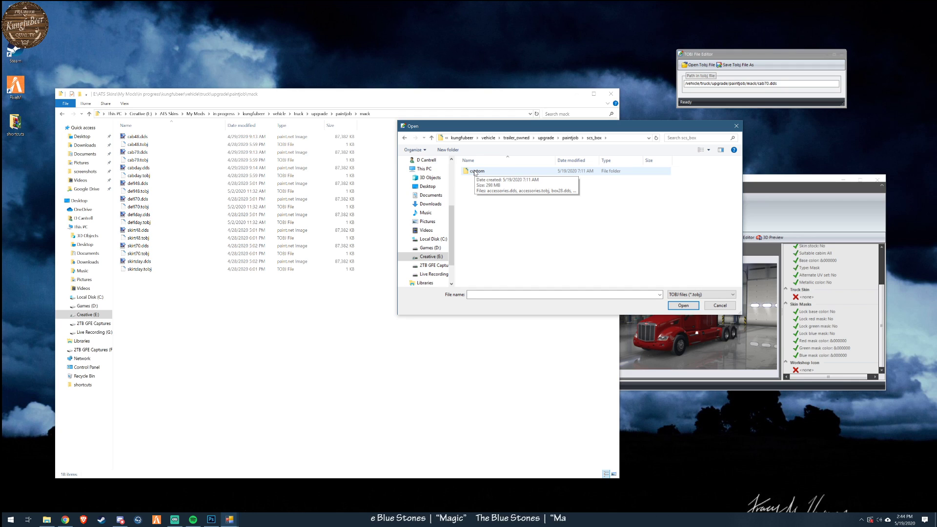
pyautogui.doubleClick(475, 172)
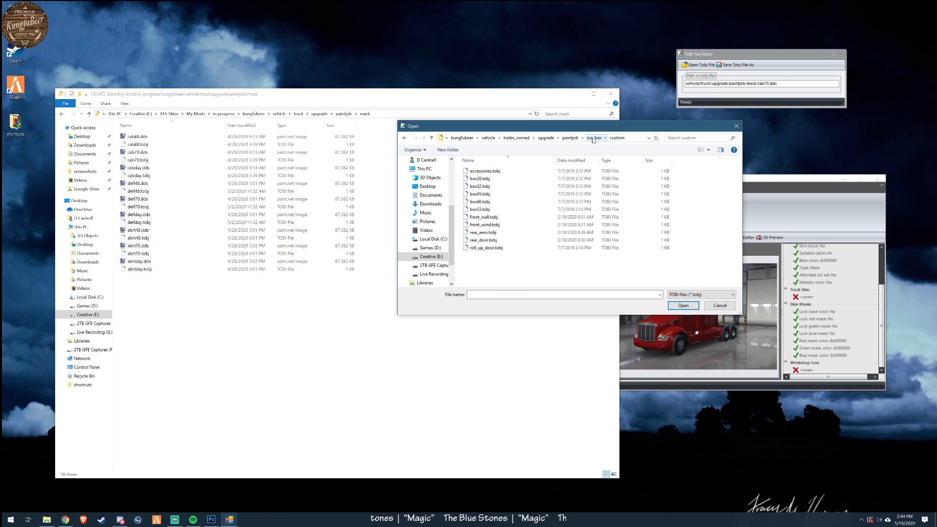
pyautogui.doubleClick(624, 171)
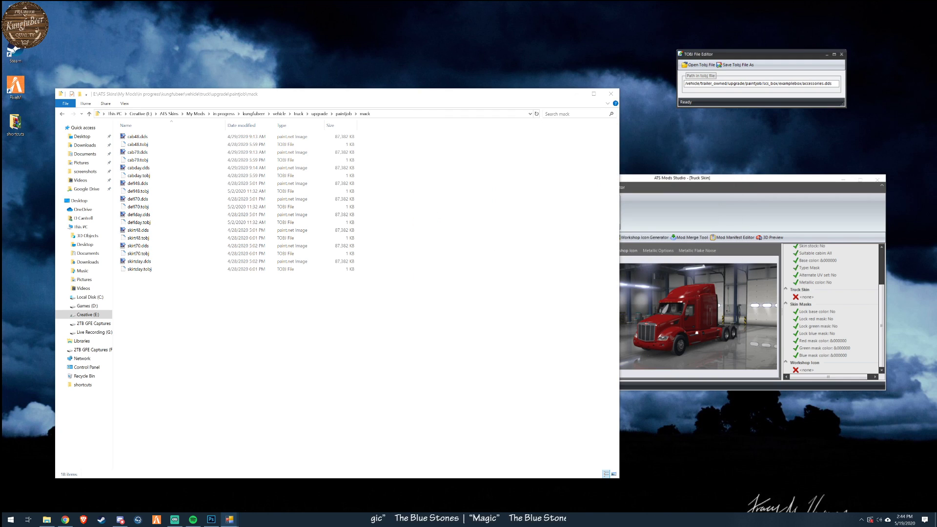
# - Change the examplebox folder in the texture path to custom and save it over the existing accessories.tobj
pyautogui.moveTo(779, 84); pyautogui.dragTo(798, 84)
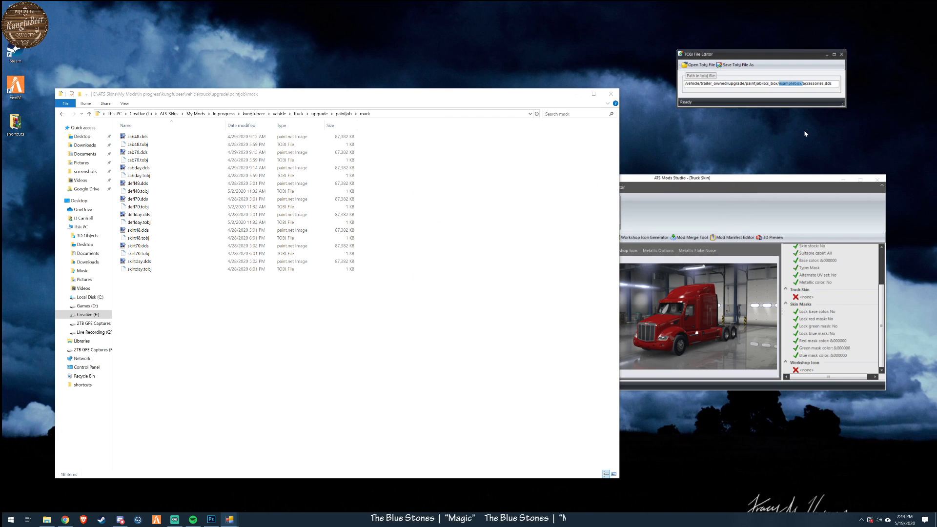
pyautogui.write('custom')
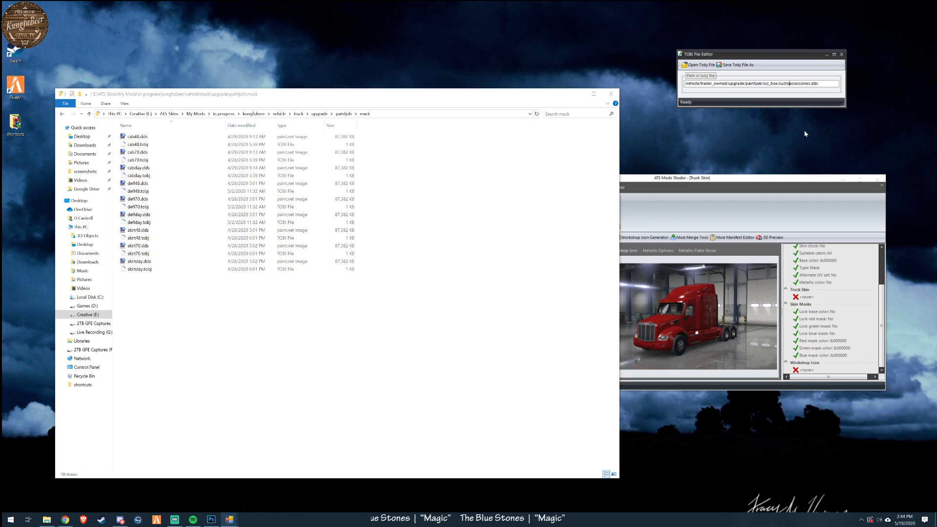
pyautogui.write('/')
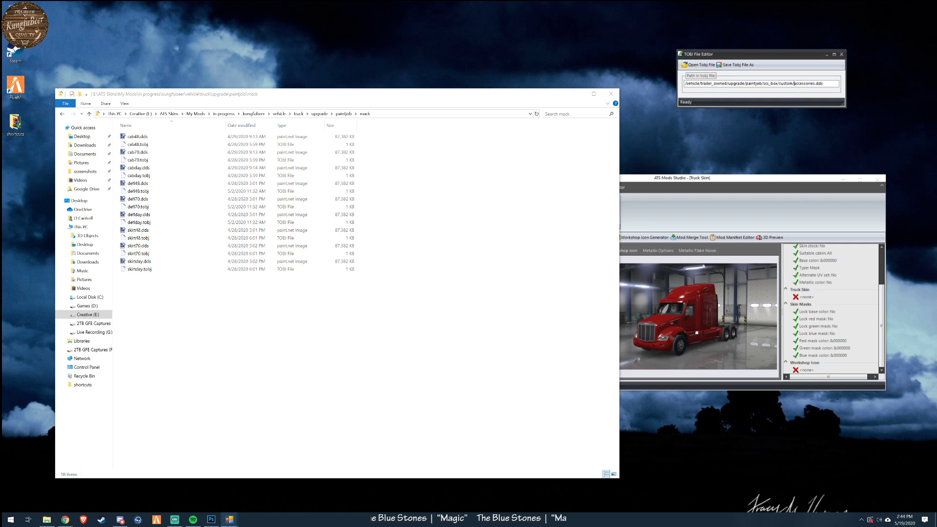
pyautogui.click(740, 66)
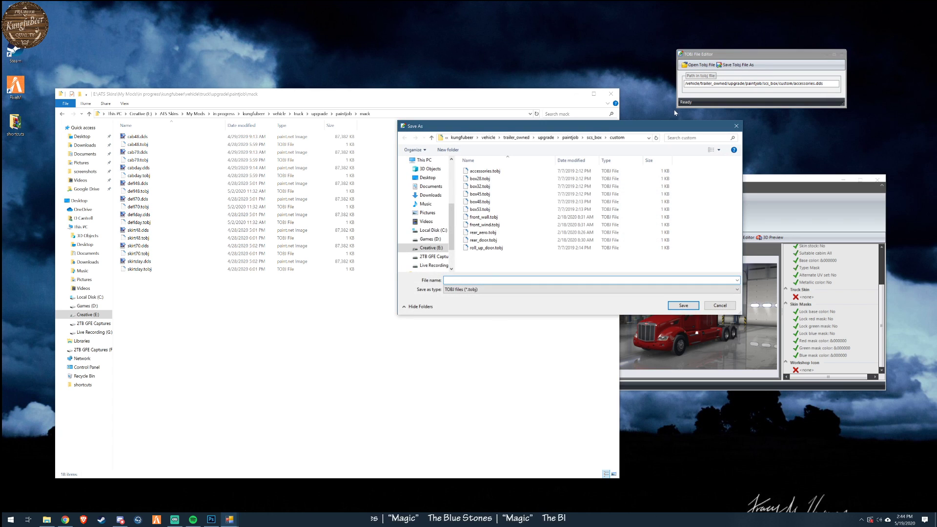
pyautogui.moveTo(657, 127); pyautogui.dragTo(561, 155)
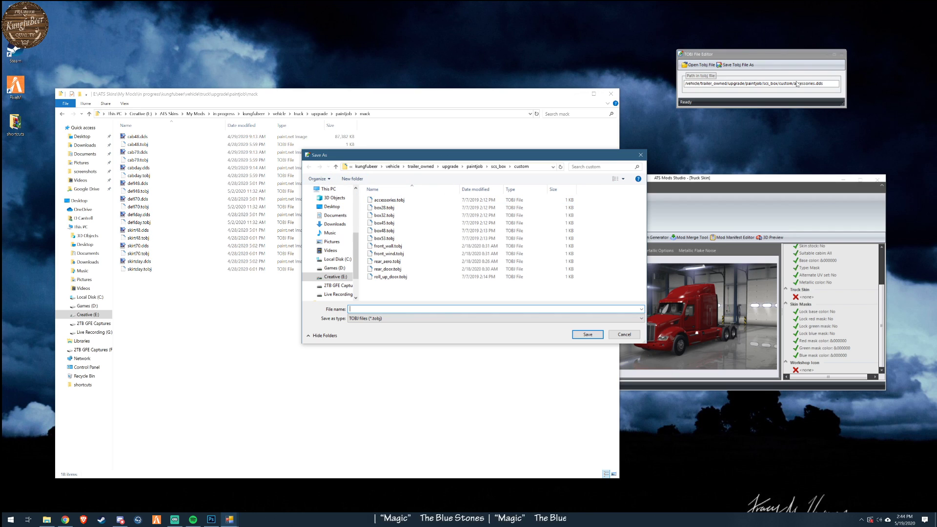
pyautogui.click(381, 199)
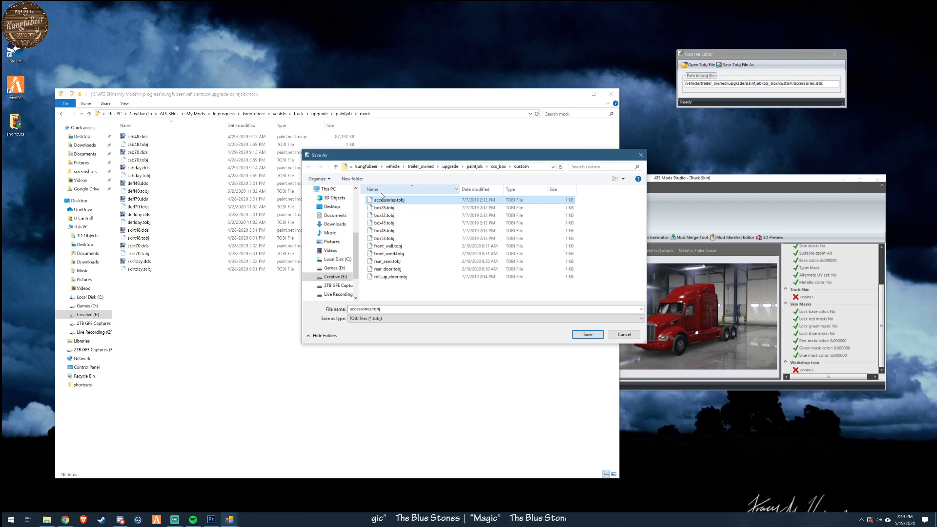
pyautogui.click(588, 335)
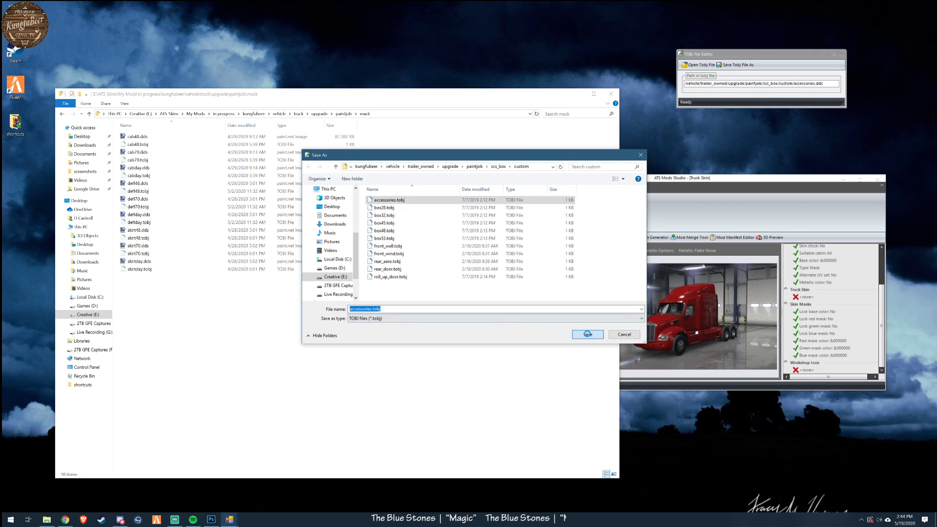
pyautogui.click(491, 262)
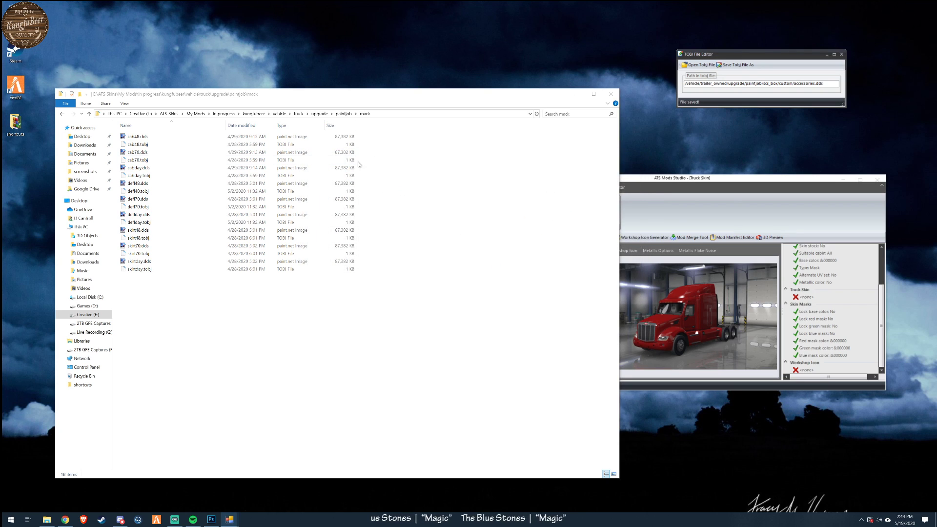
# - Load box28.tobj, change the folder after scs_box in its texture path to custom, and overwrite the original file
pyautogui.click(700, 65)
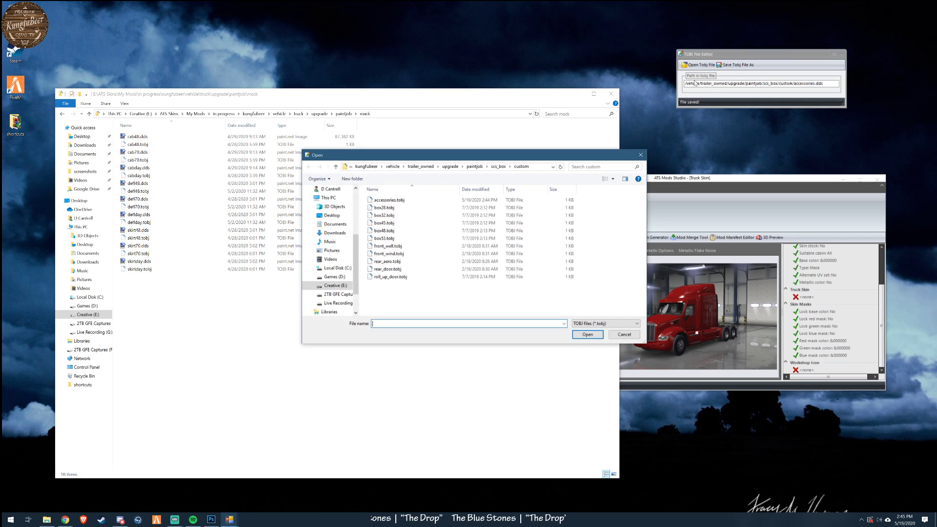
pyautogui.click(385, 207)
pyautogui.click(588, 334)
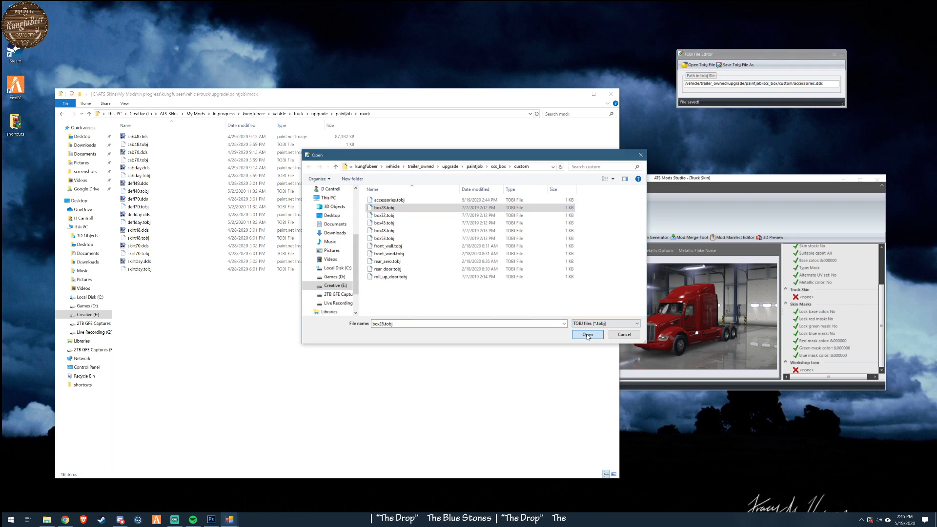
pyautogui.moveTo(786, 83); pyautogui.dragTo(802, 83)
pyautogui.write('dustom')
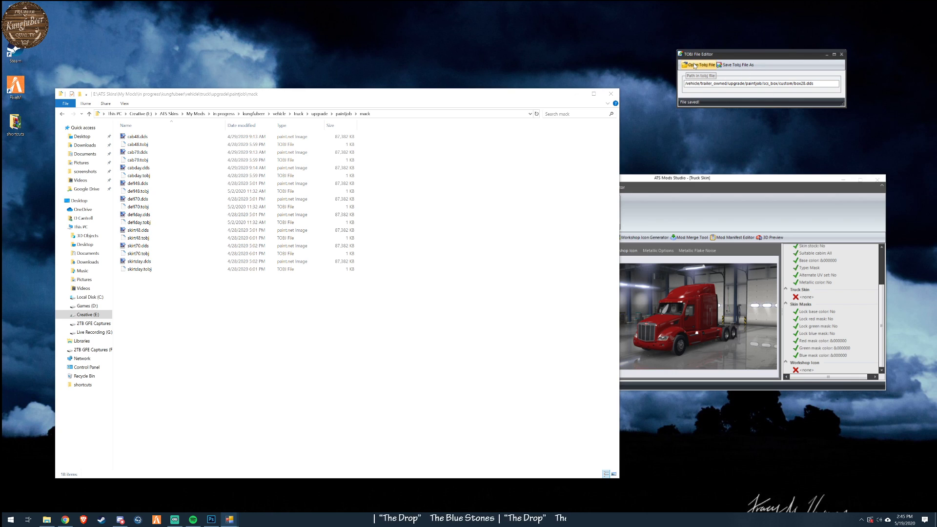
pyautogui.click(740, 65)
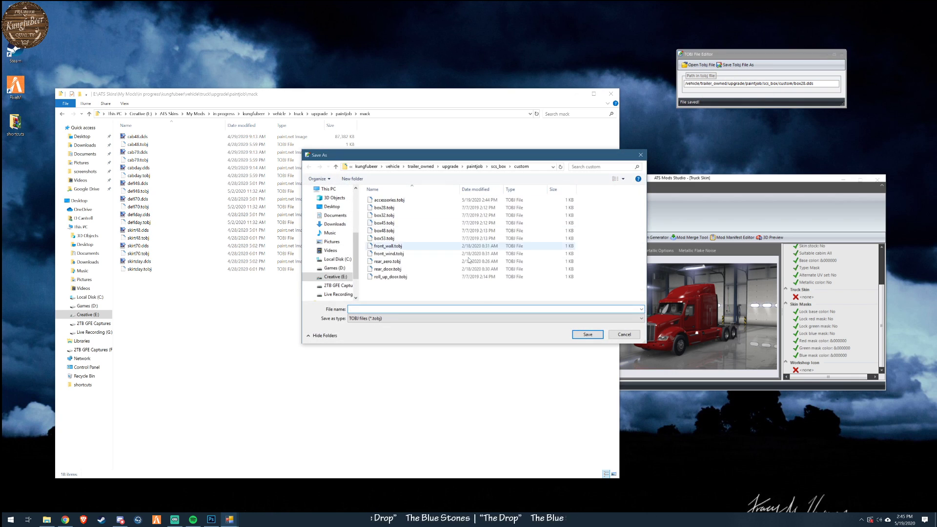
pyautogui.click(385, 208)
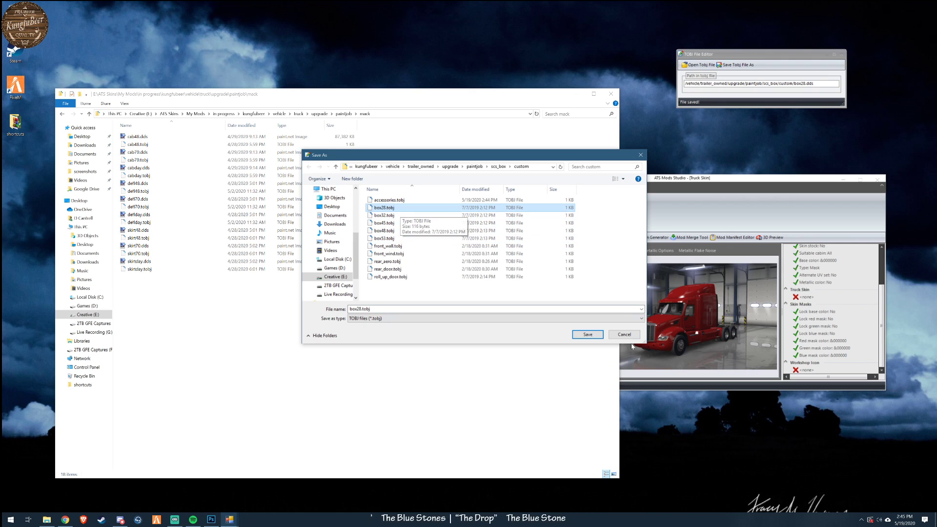
pyautogui.click(598, 338)
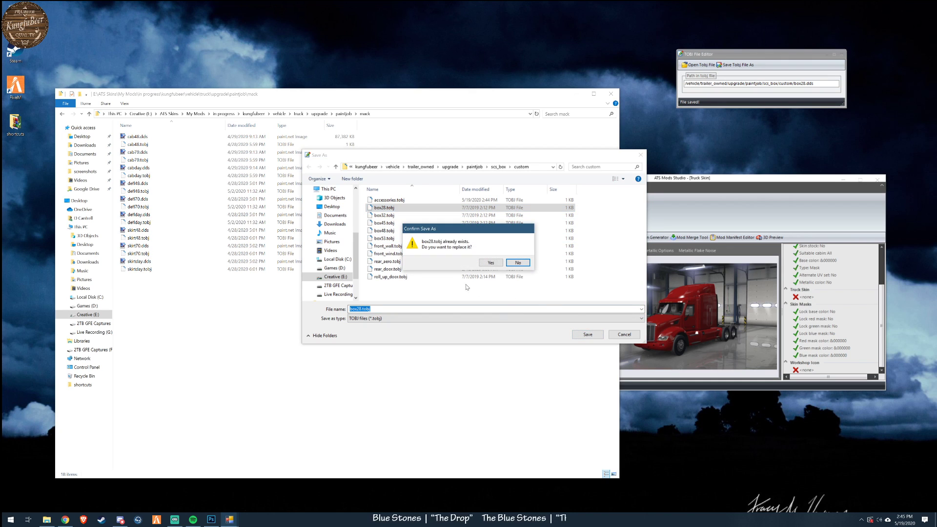
pyautogui.click(492, 262)
# - Change the examplebox folder in box32.tobj's texture path to custom and save it over the original file
pyautogui.click(698, 65)
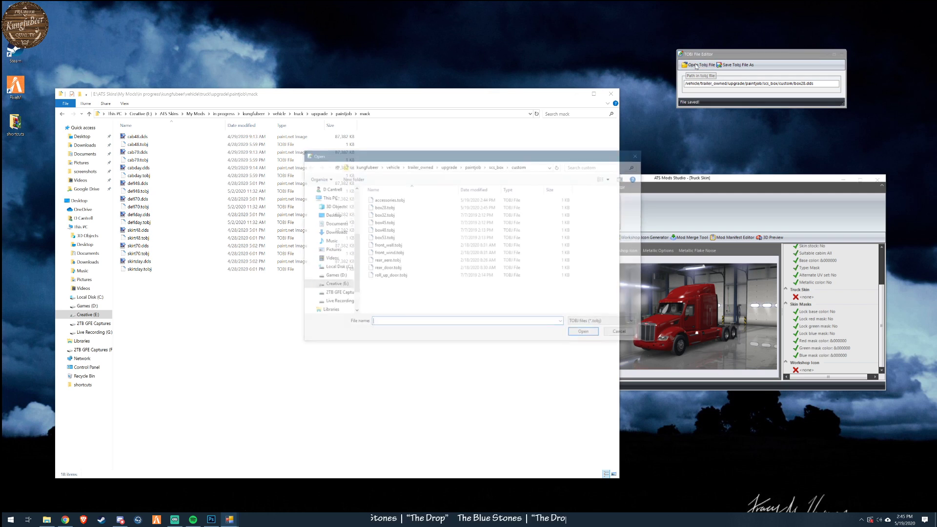
pyautogui.click(389, 216)
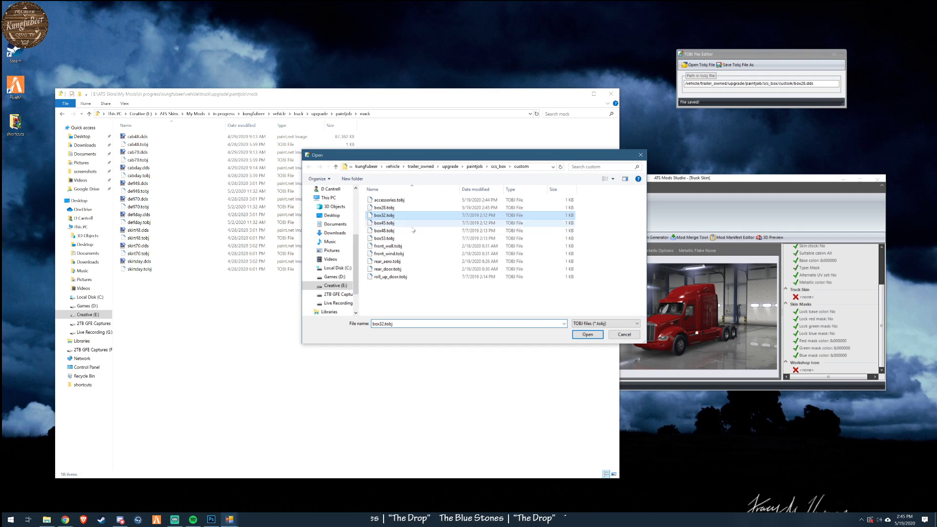
pyautogui.click(588, 335)
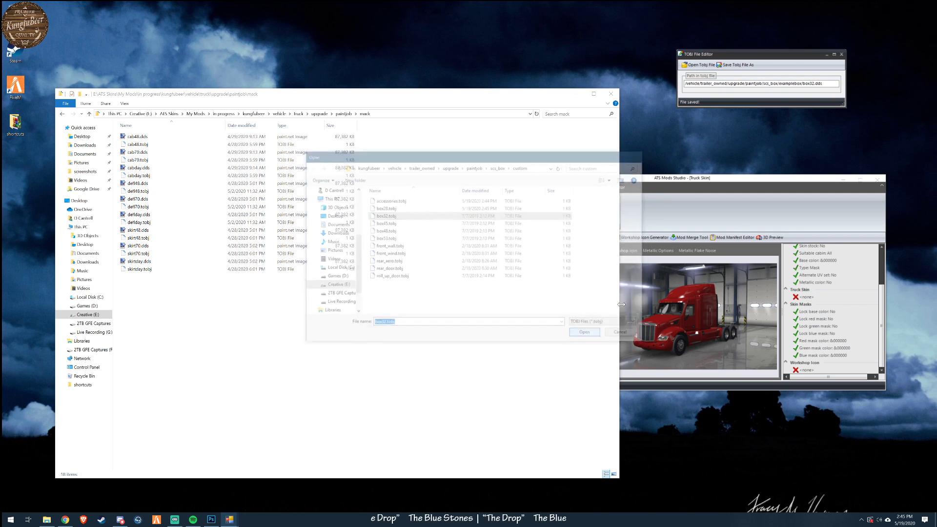
pyautogui.moveTo(779, 84); pyautogui.dragTo(791, 83)
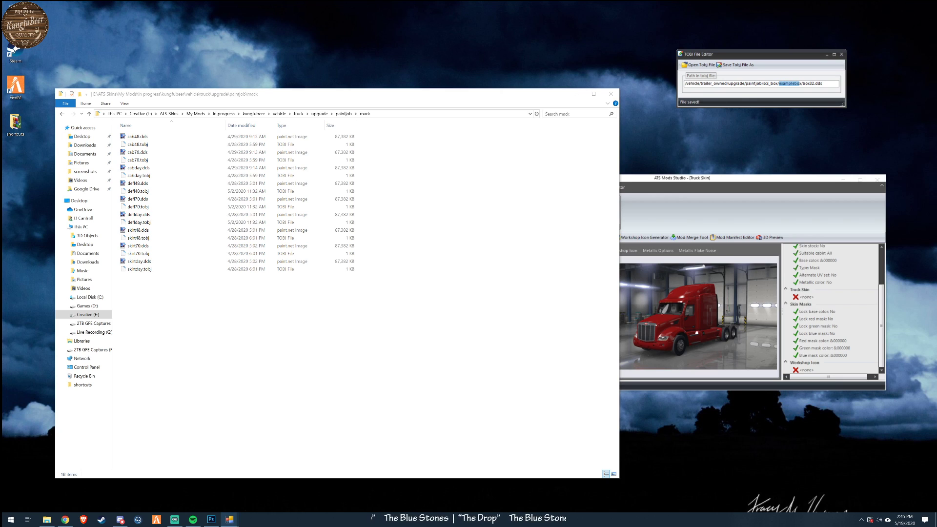
pyautogui.write('custom')
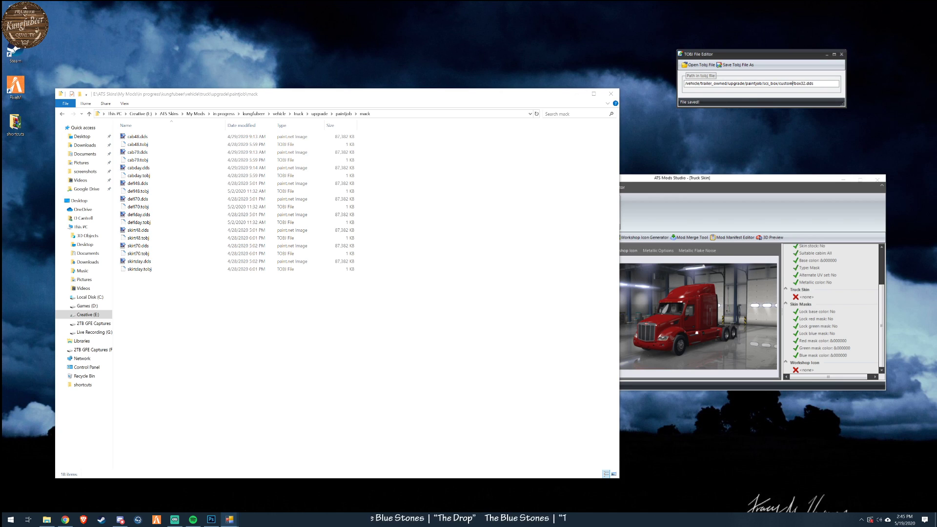
pyautogui.click(686, 66)
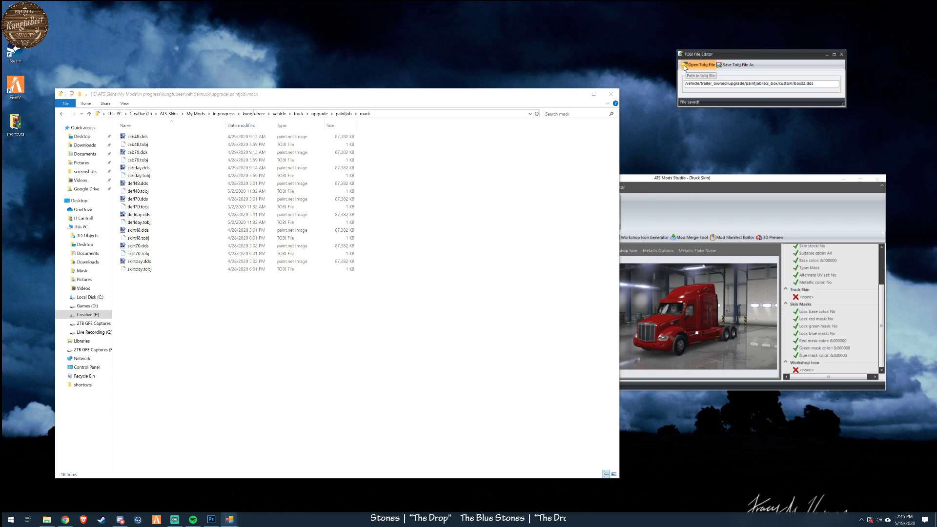
pyautogui.click(641, 155)
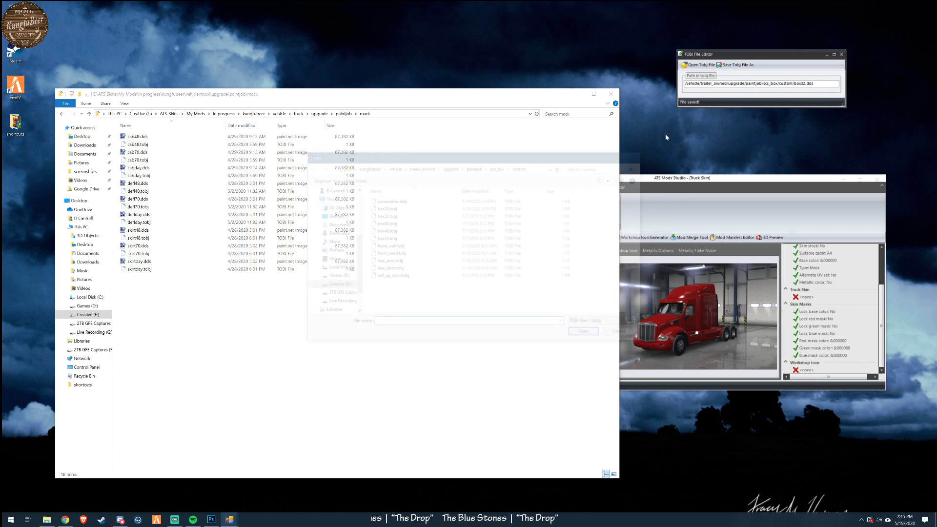
pyautogui.click(735, 67)
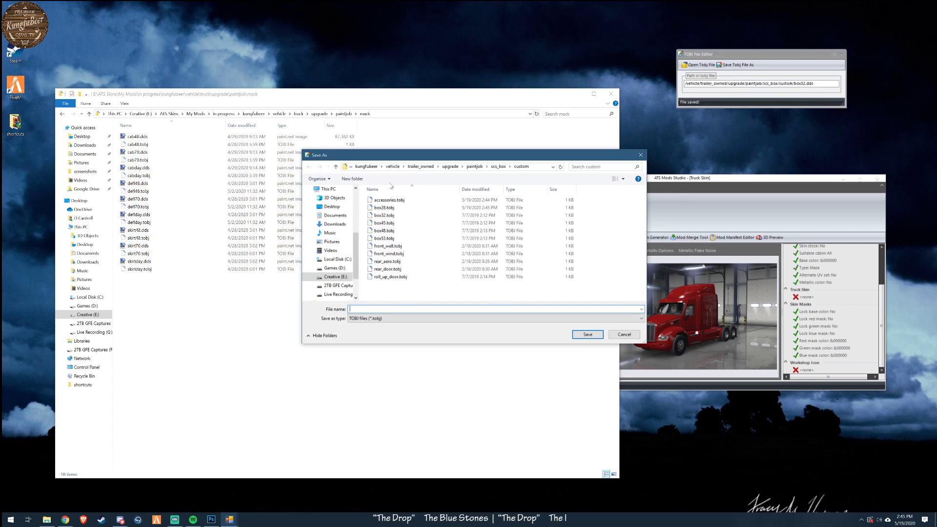
pyautogui.doubleClick(384, 215)
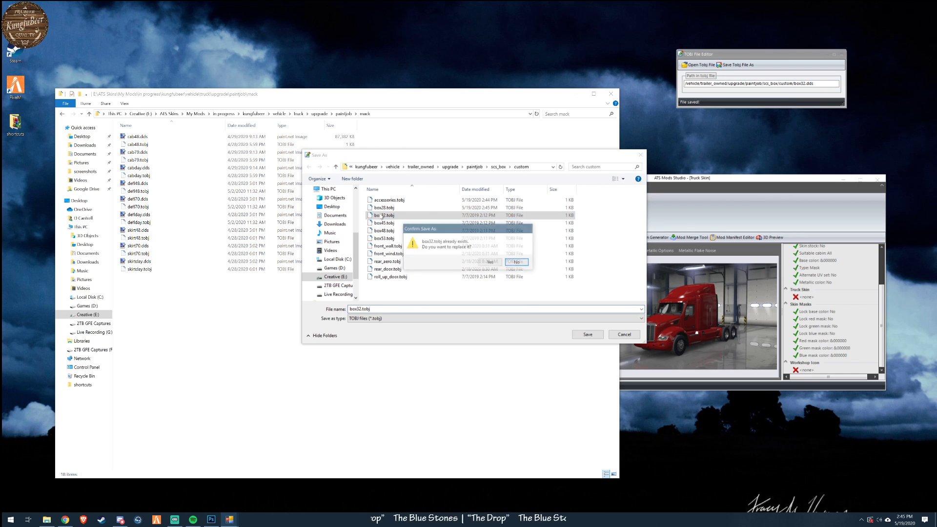
pyautogui.click(497, 261)
# - Load box45.tobj and replace the examplebox folder in its texture path with custom
pyautogui.click(698, 65)
pyautogui.doubleClick(384, 208)
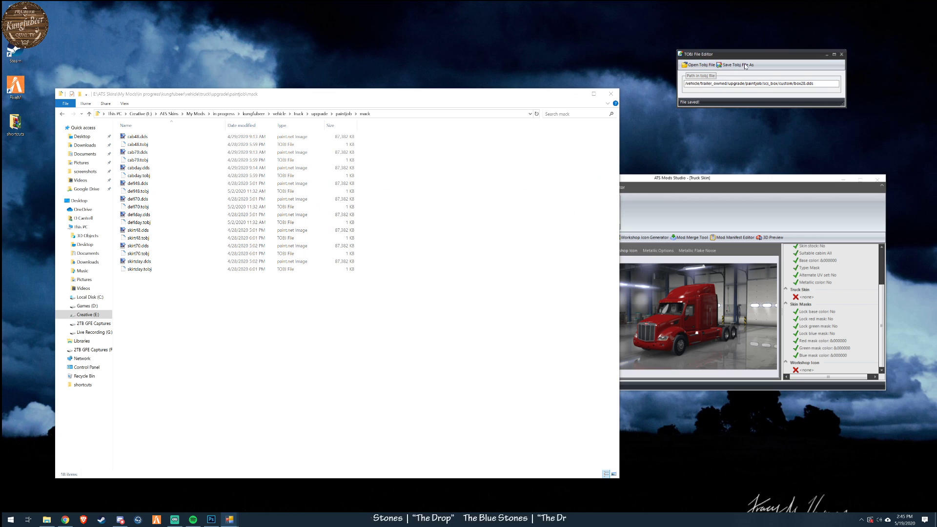
pyautogui.click(698, 65)
pyautogui.doubleClick(384, 224)
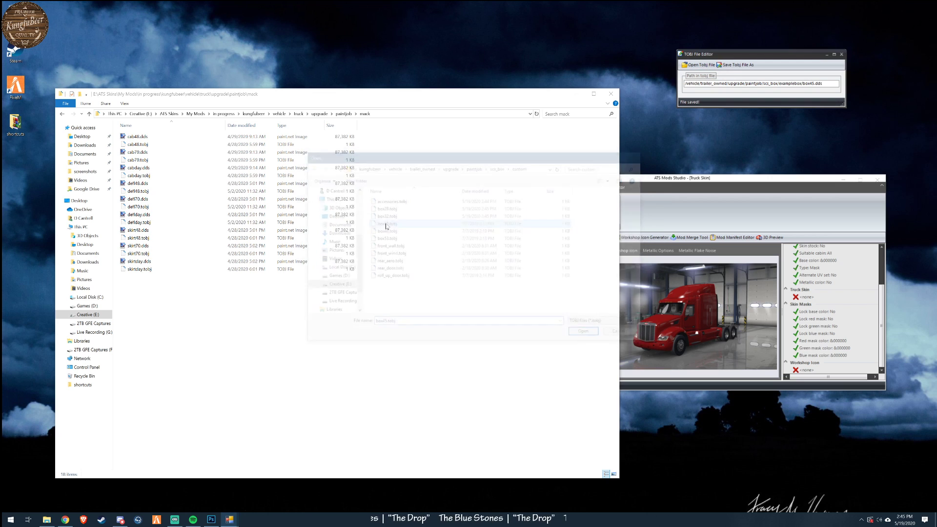
pyautogui.moveTo(780, 83); pyautogui.dragTo(798, 83)
pyautogui.write('custom')
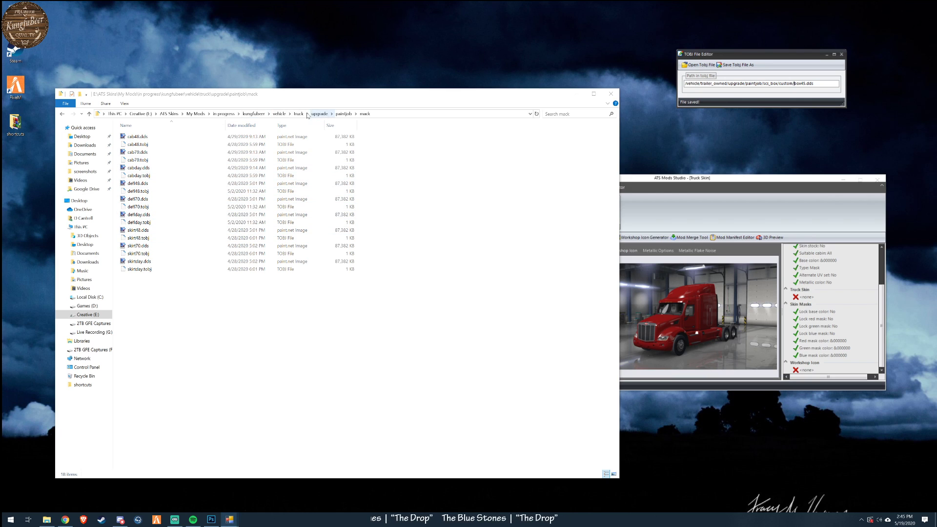
# - Browse File Explorer to vehicle\trailer_owned\upgrade\paintjob\scs_box\custom and show its files in the details view
pyautogui.click(290, 114)
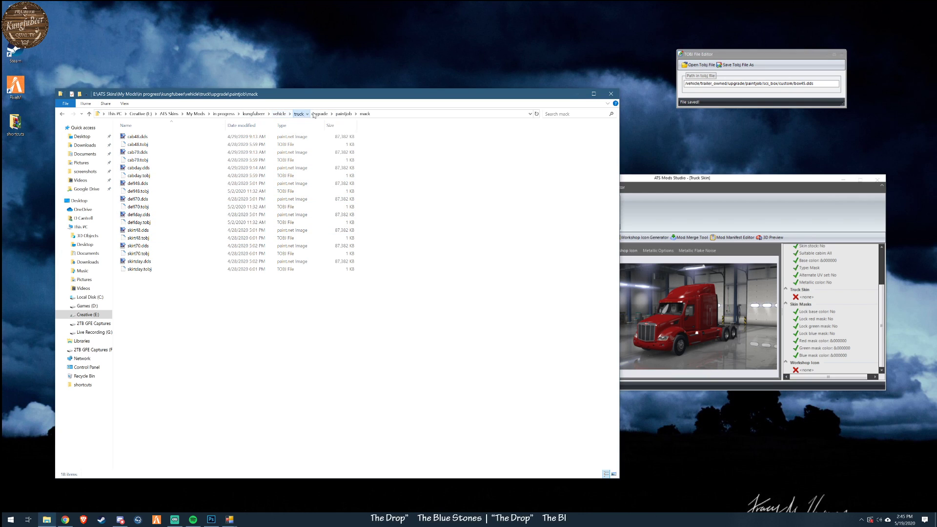
pyautogui.click(279, 113)
pyautogui.click(140, 137)
pyautogui.click(140, 136)
pyautogui.doubleClick(126, 138)
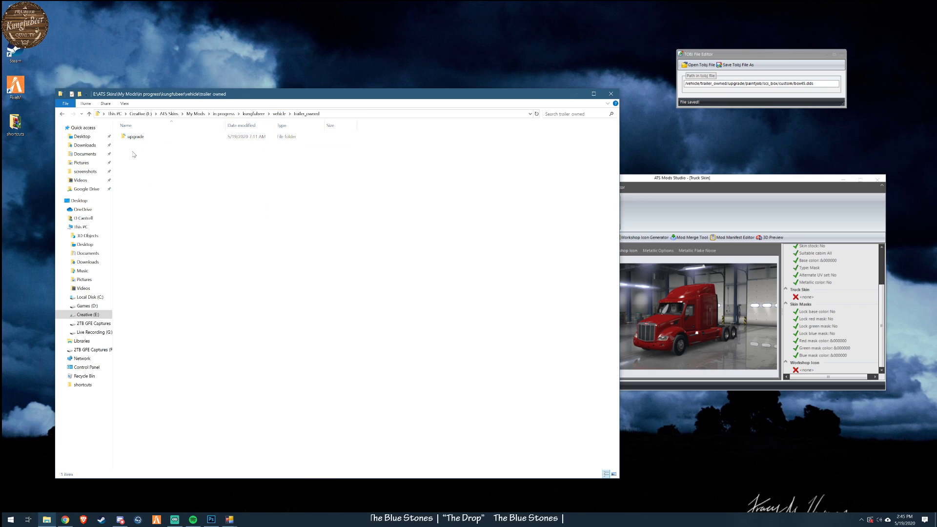
pyautogui.doubleClick(133, 139)
pyautogui.doubleClick(134, 140)
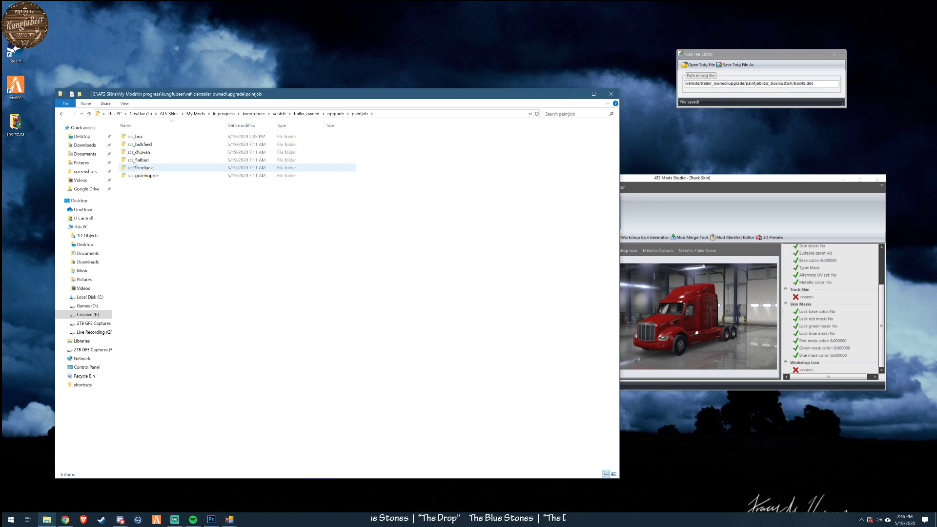
pyautogui.doubleClick(130, 137)
pyautogui.doubleClick(125, 136)
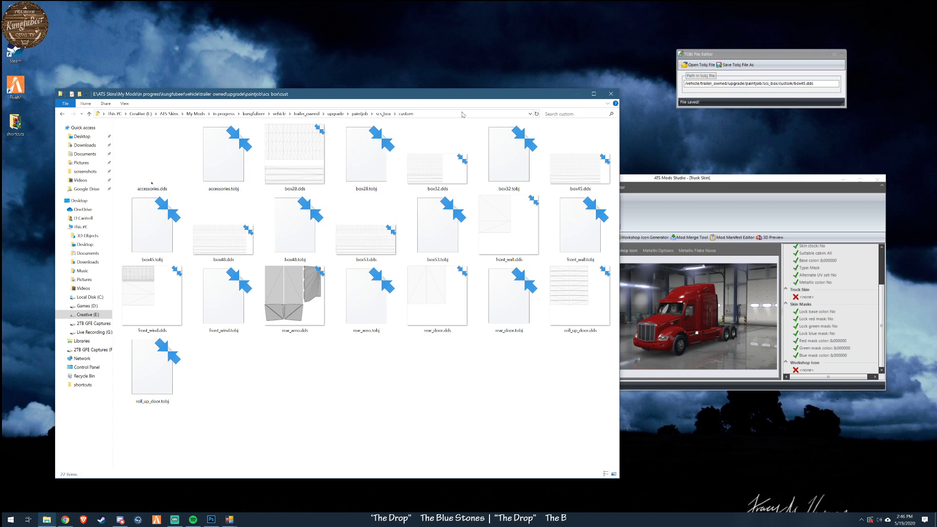
pyautogui.click(128, 104)
pyautogui.click(200, 122)
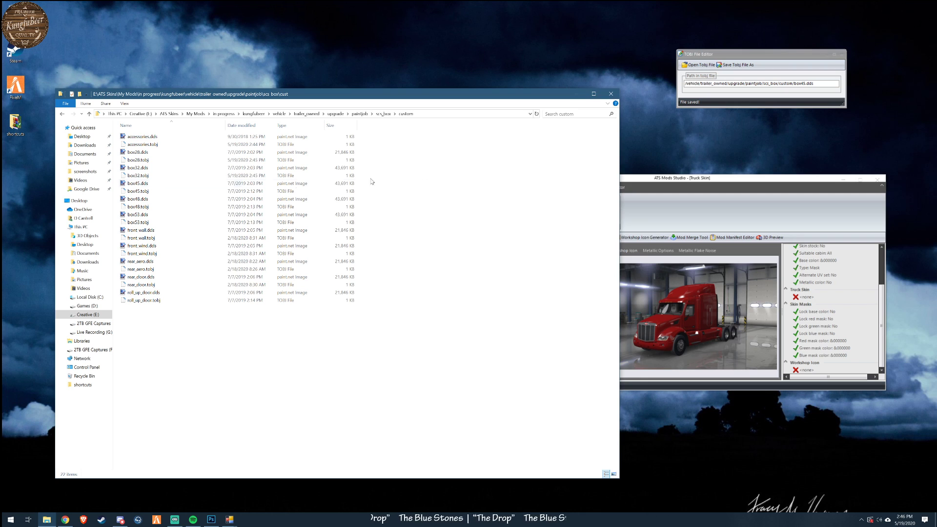
# - Save the edited texture path over the existing box45.tobj
pyautogui.click(735, 64)
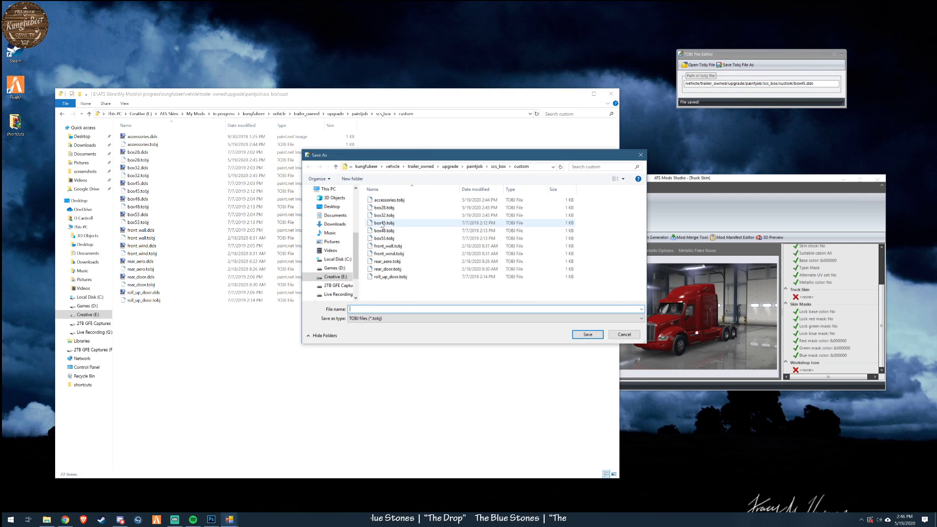
pyautogui.doubleClick(383, 224)
pyautogui.click(490, 263)
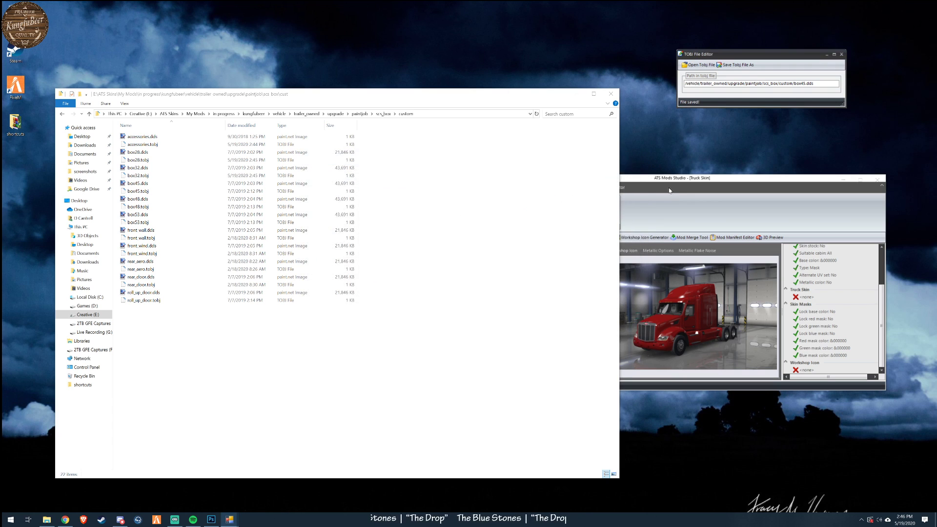
# - Change the folder after scs_box in box48.tobj's texture path to custom and overwrite the original file
pyautogui.click(698, 67)
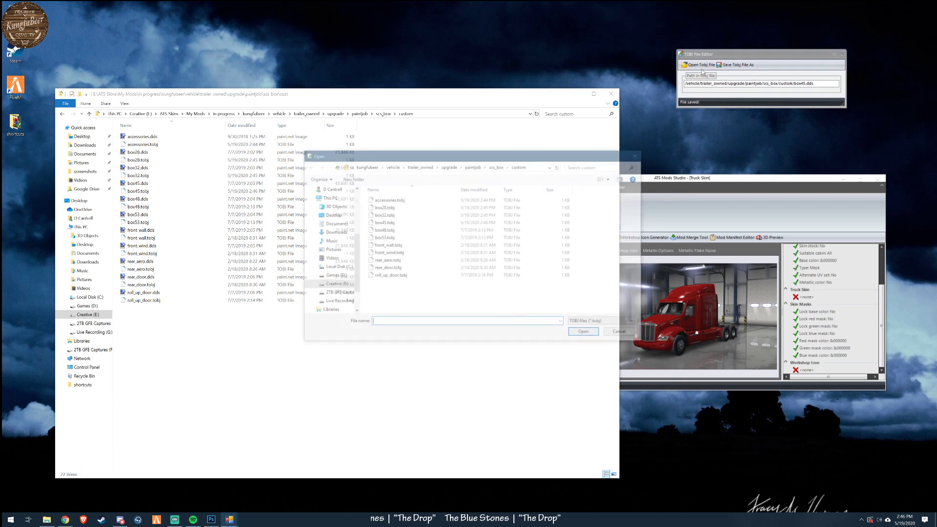
pyautogui.doubleClick(384, 230)
pyautogui.moveTo(780, 83); pyautogui.dragTo(799, 84)
pyautogui.write('x')
pyautogui.press('BackSpace')
pyautogui.write('custom')
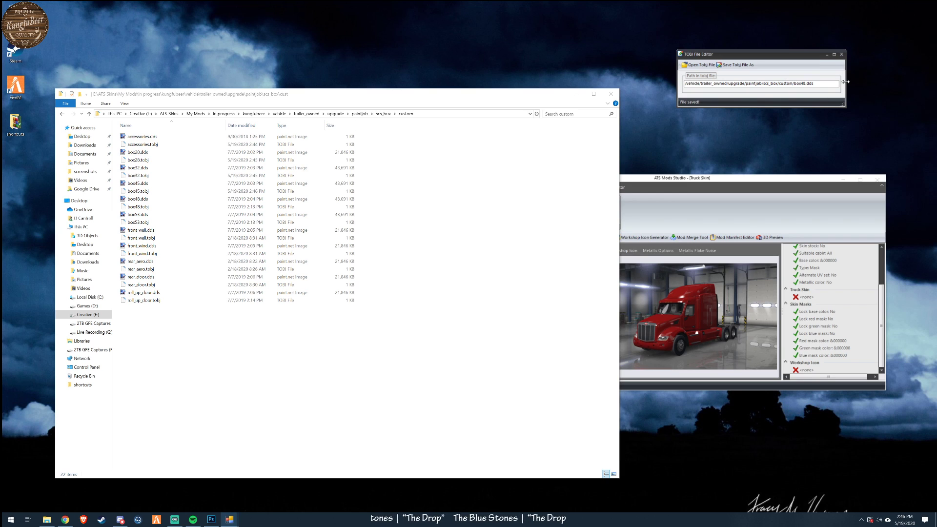
pyautogui.click(736, 65)
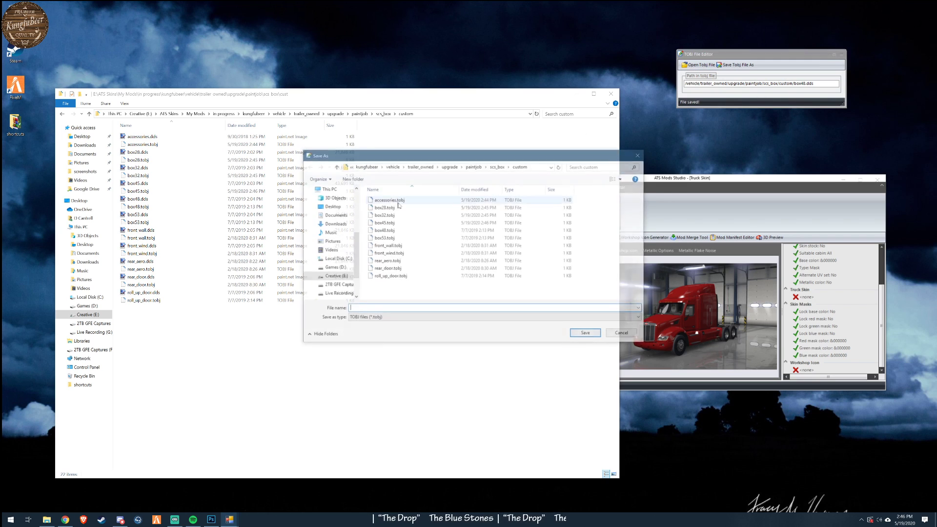
pyautogui.click(389, 230)
pyautogui.click(591, 337)
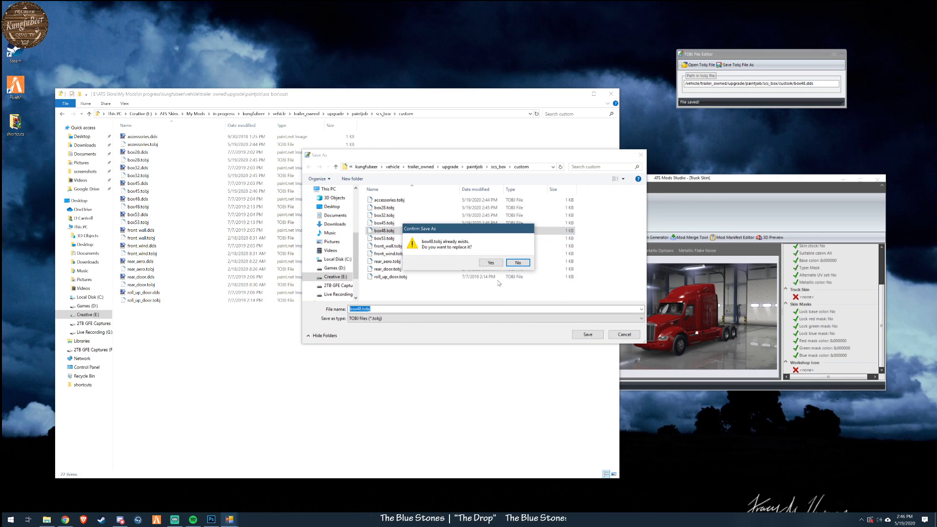
pyautogui.click(491, 263)
# - Replace examplebox with custom in the texture path of box53.tobj and overwrite the existing file
pyautogui.click(700, 65)
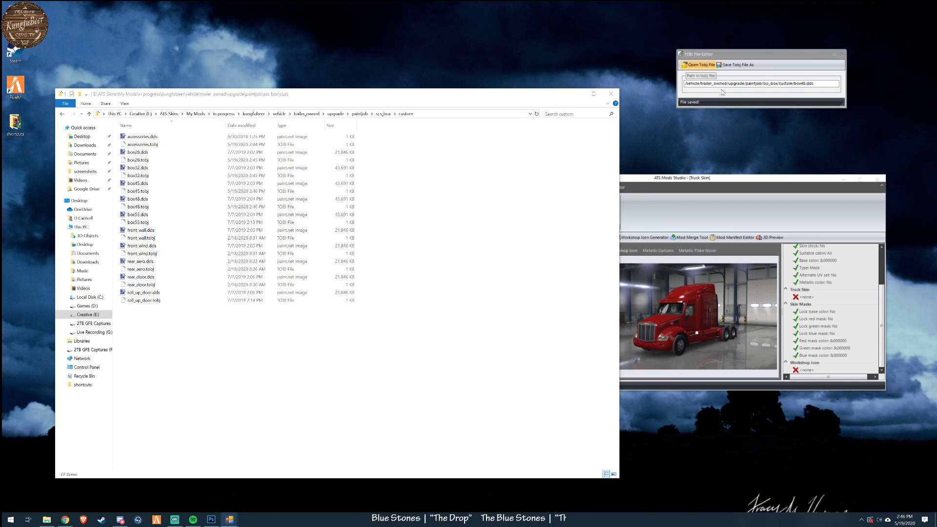
pyautogui.doubleClick(384, 238)
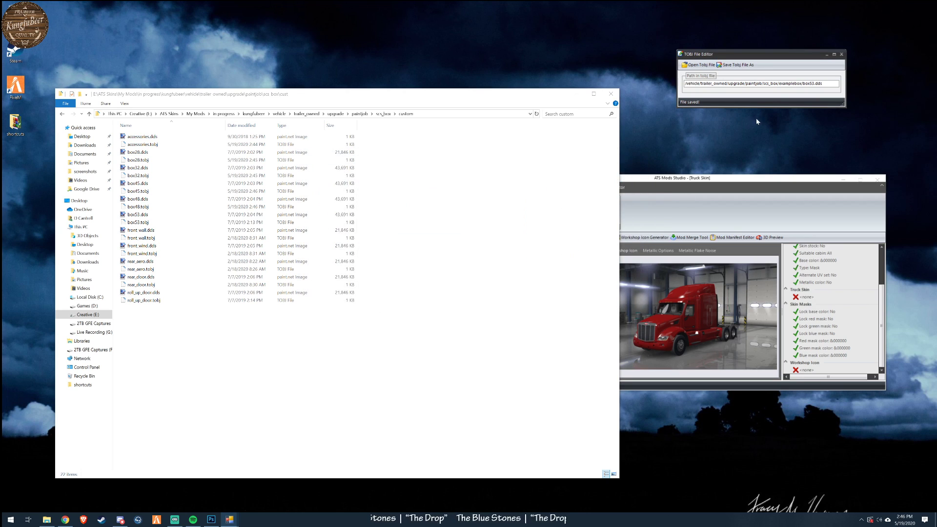
pyautogui.moveTo(779, 83); pyautogui.dragTo(801, 84)
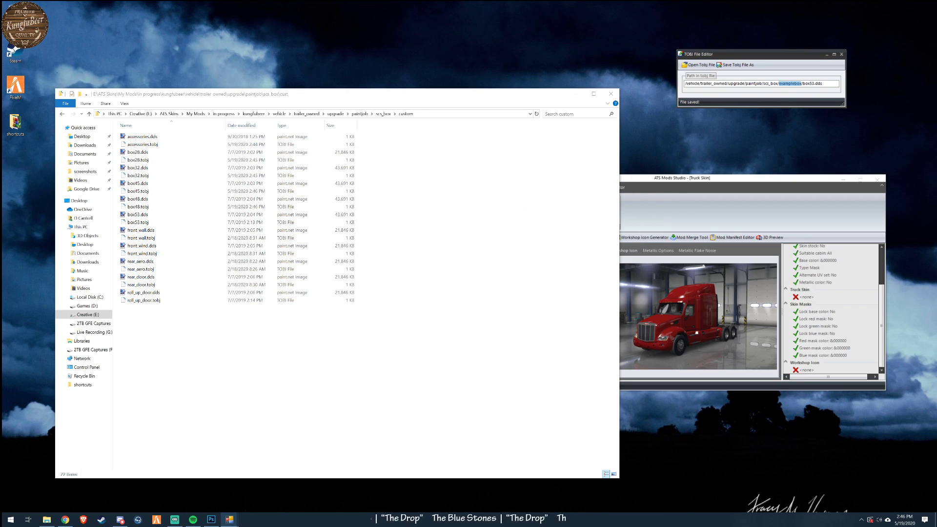
pyautogui.write('custom')
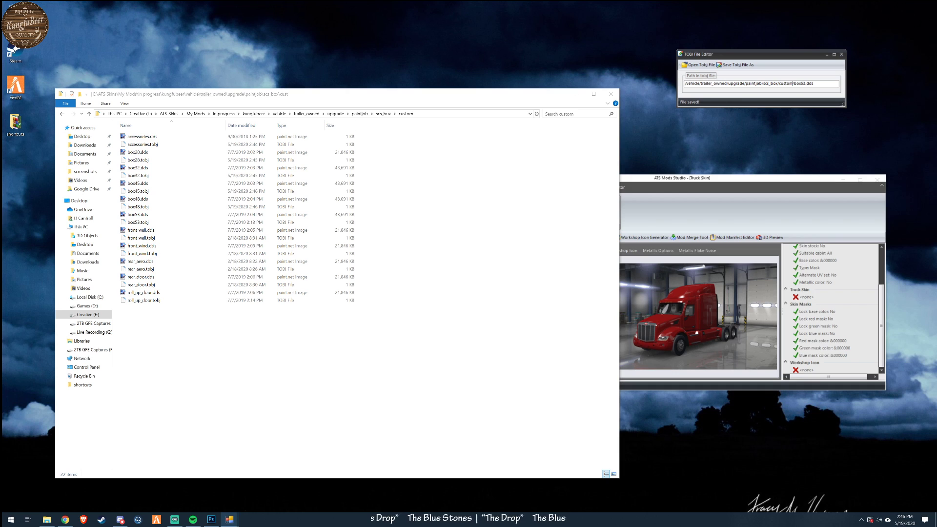
pyautogui.click(733, 65)
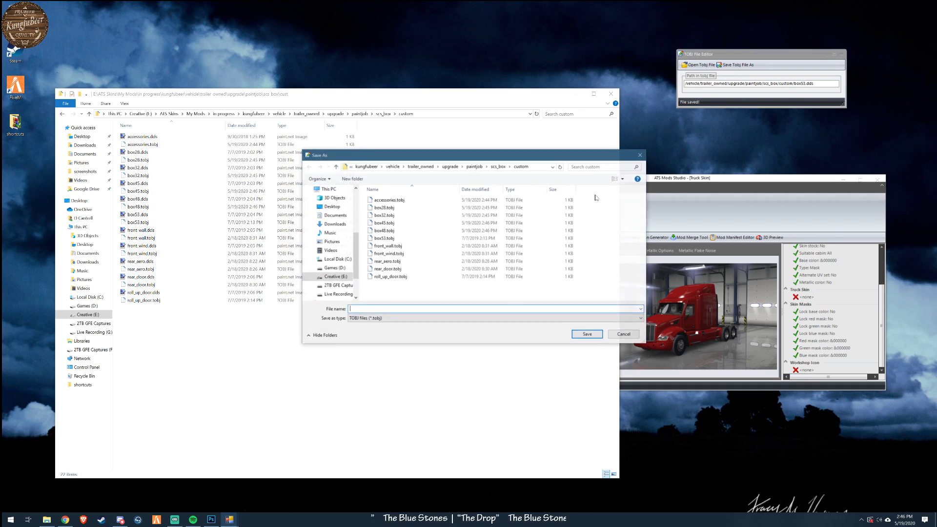
pyautogui.doubleClick(384, 238)
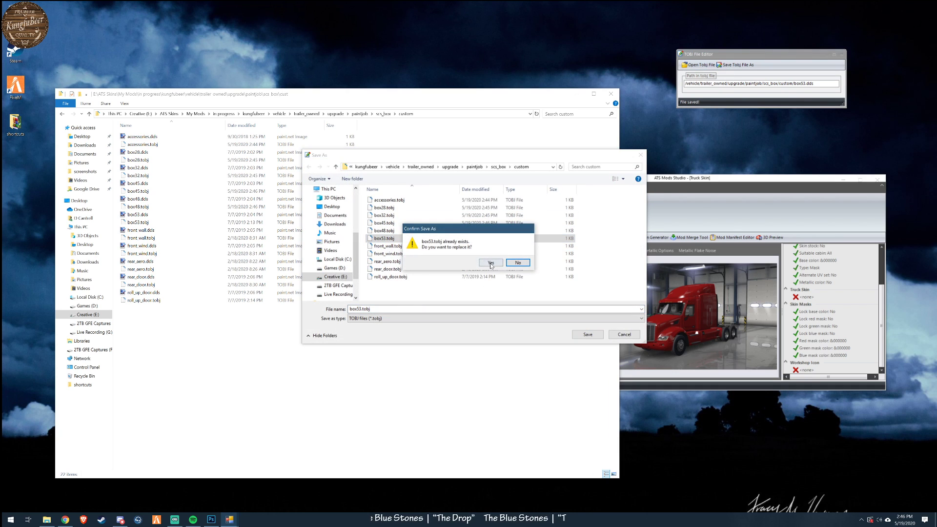
pyautogui.click(491, 263)
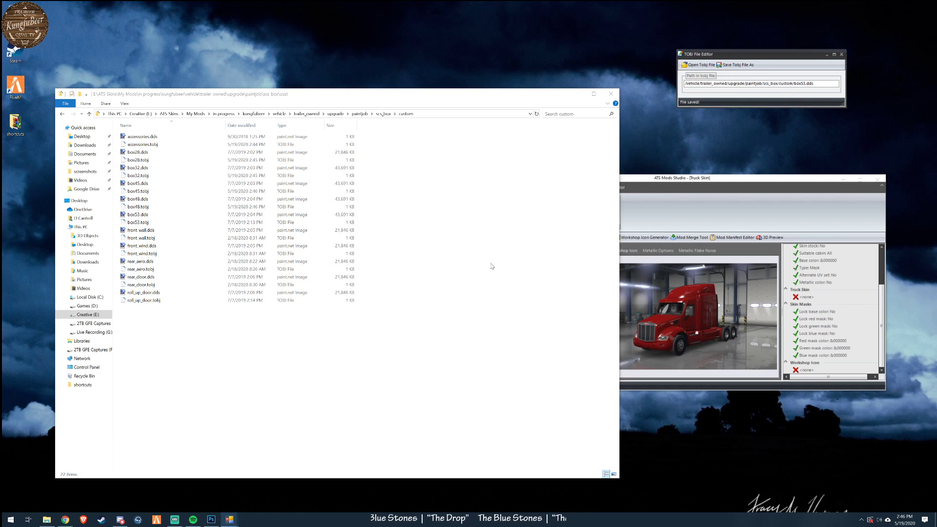
# - Open front_wall.tobj, change the folder after scs_box in its texture path to custom, and save over the original file
pyautogui.click(701, 67)
pyautogui.click(386, 246)
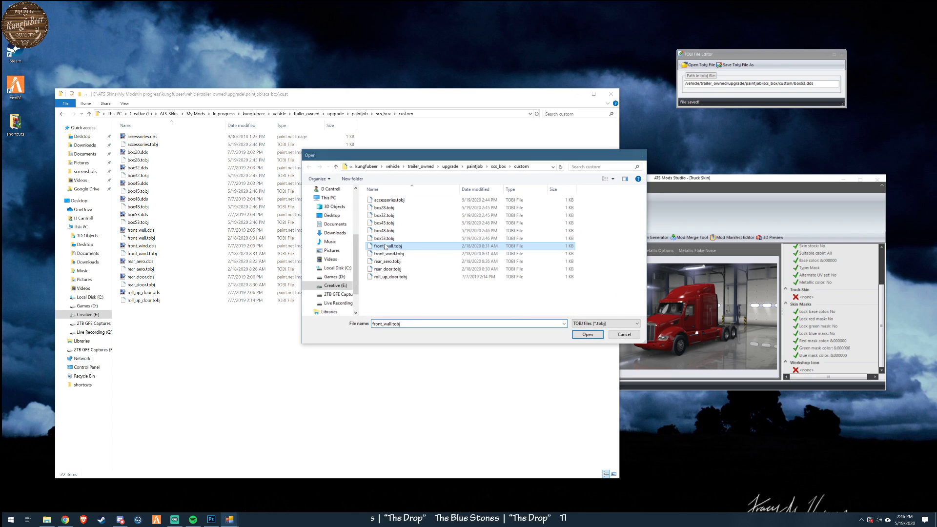
pyautogui.doubleClick(386, 246)
pyautogui.moveTo(779, 84); pyautogui.dragTo(797, 83)
pyautogui.write('custom')
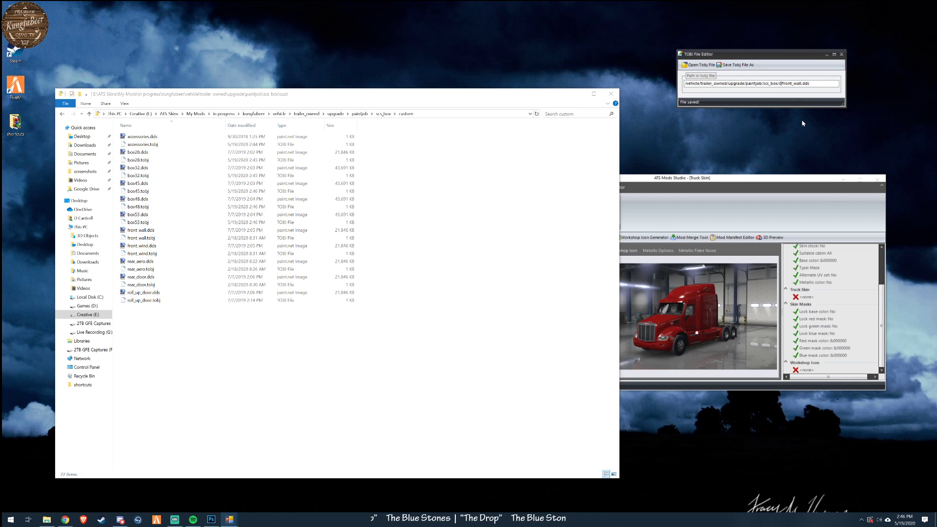
pyautogui.click(699, 64)
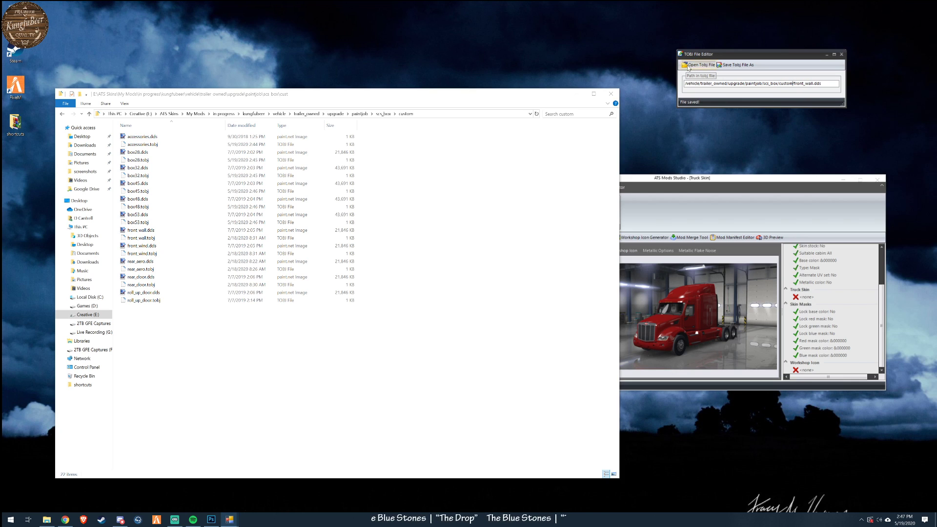
pyautogui.click(737, 65)
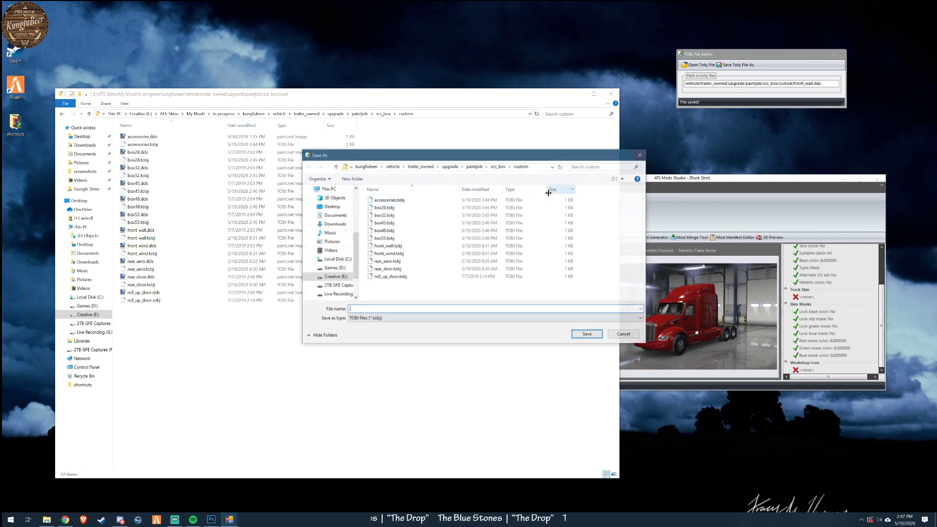
pyautogui.click(389, 247)
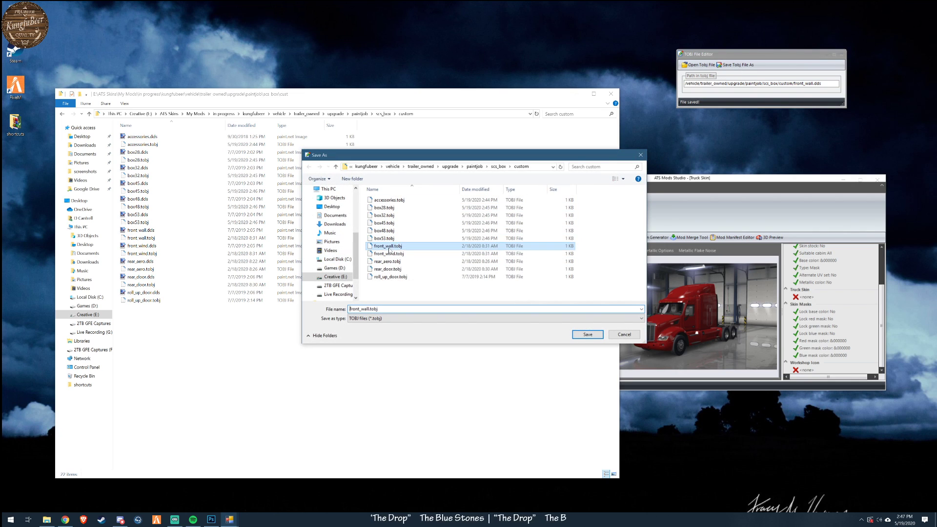
pyautogui.click(587, 334)
pyautogui.click(491, 262)
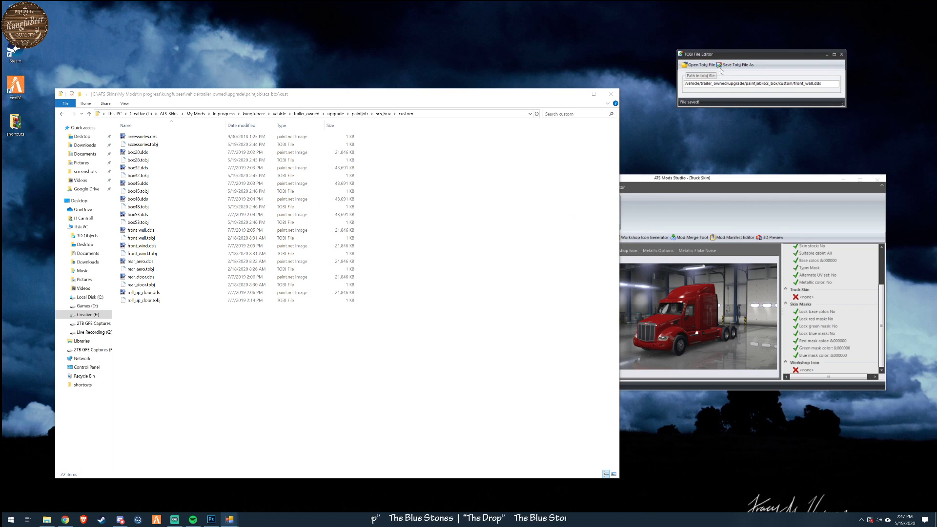
# - Replace examplebox with custom in the texture path of front_wind.tobj and overwrite the existing file
pyautogui.click(697, 65)
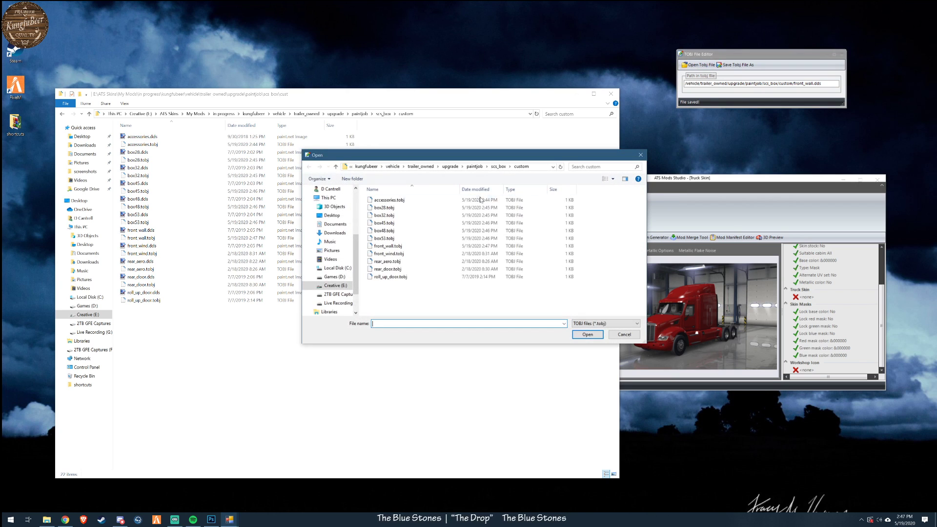
pyautogui.click(411, 253)
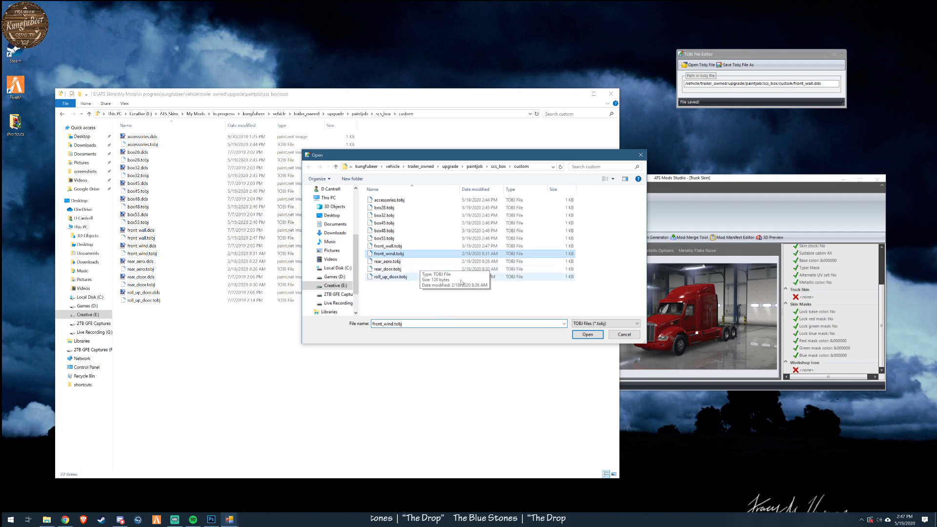
pyautogui.click(592, 336)
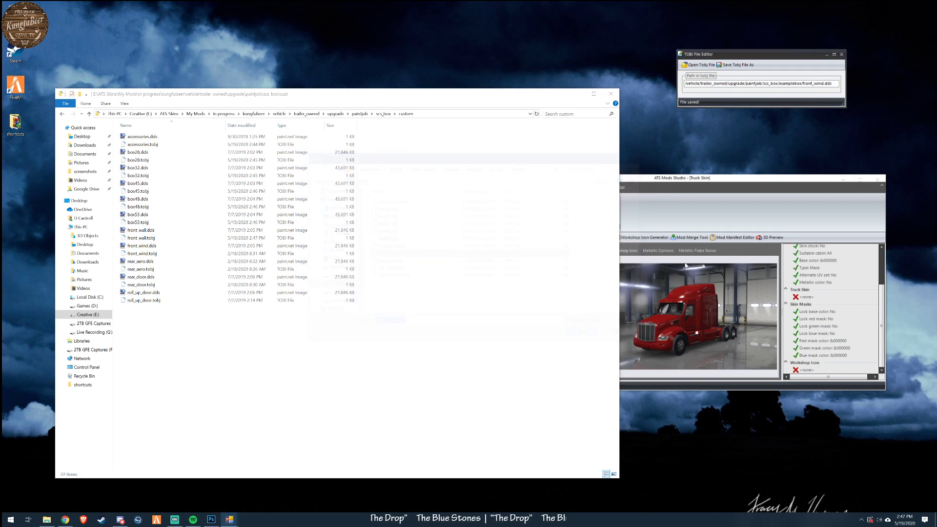
pyautogui.moveTo(780, 84); pyautogui.dragTo(801, 83)
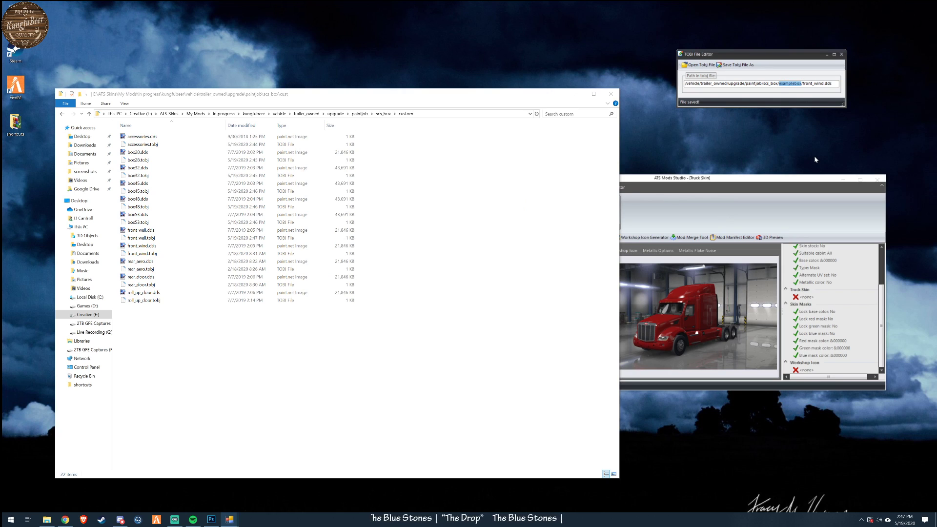
pyautogui.write('custom')
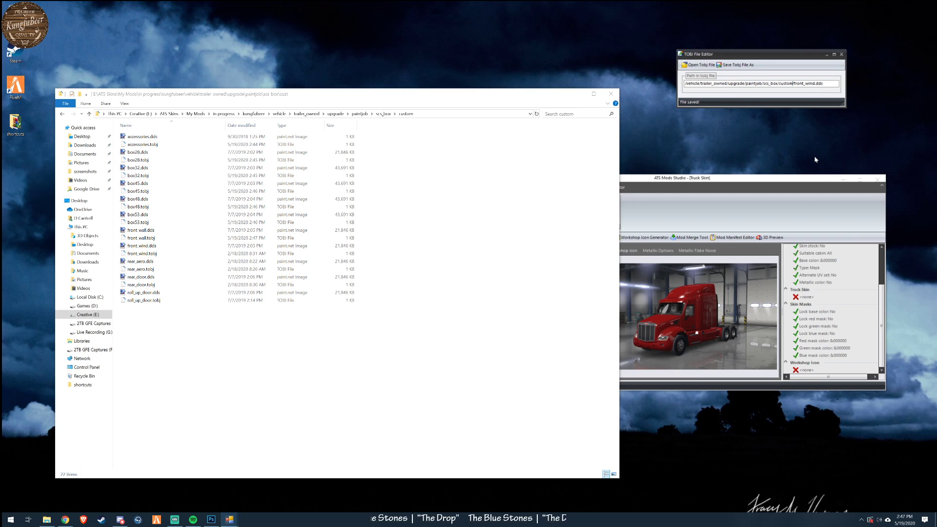
pyautogui.click(729, 65)
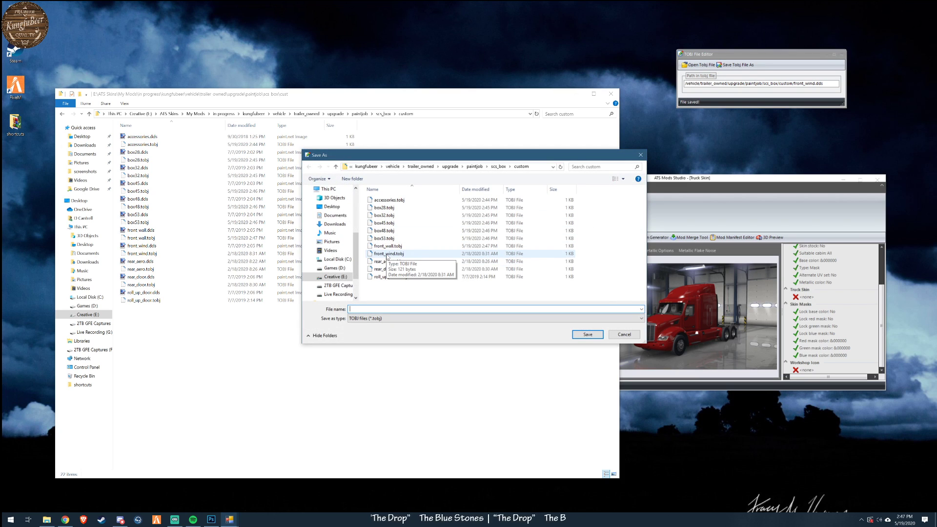
pyautogui.doubleClick(387, 254)
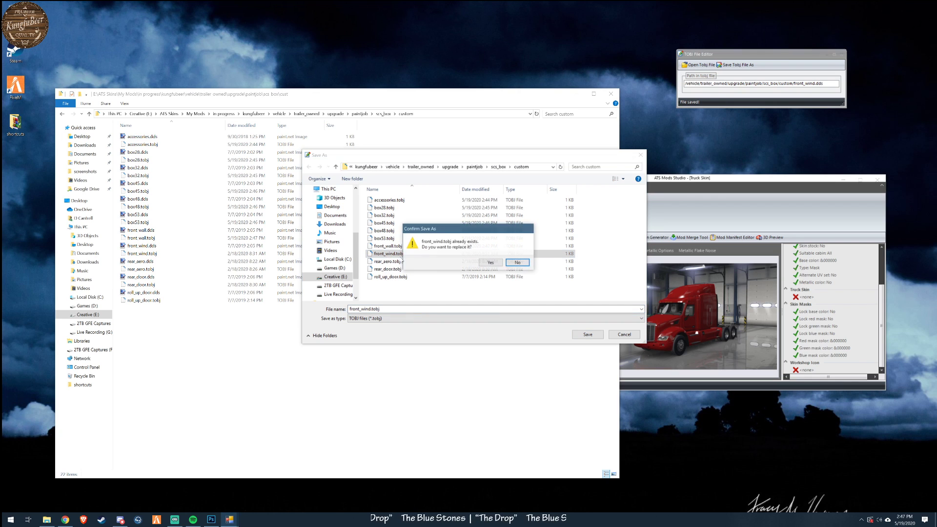
pyautogui.click(491, 263)
# - Replace examplebox with custom in the texture path of rear_aero.tobj and overwrite the existing file
pyautogui.click(707, 67)
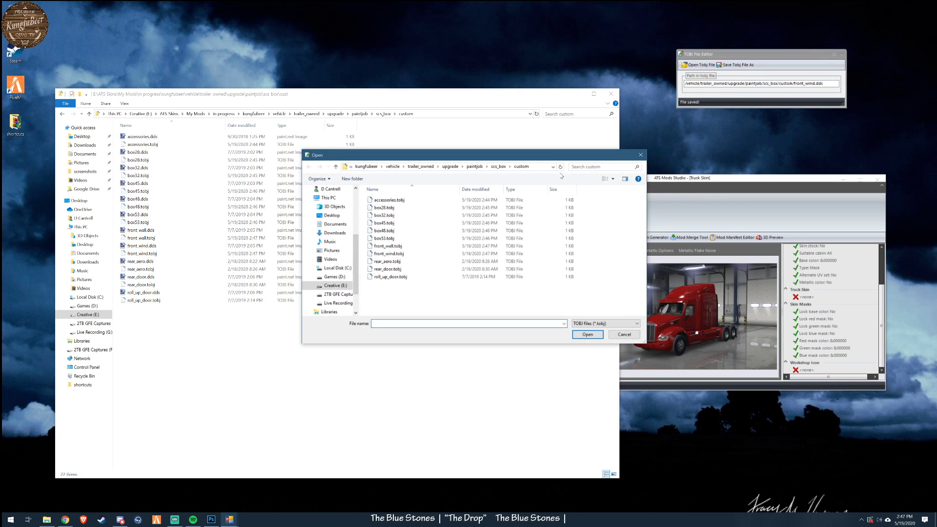
pyautogui.click(382, 263)
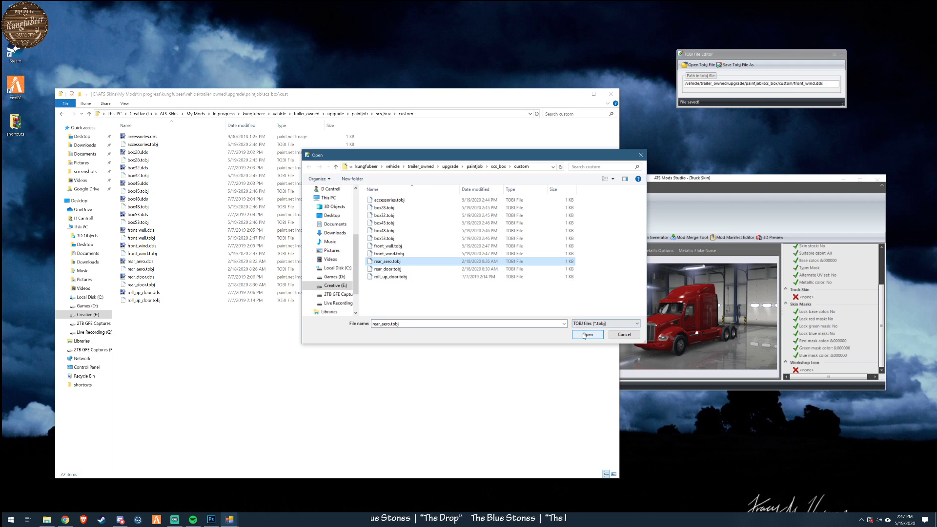
pyautogui.doubleClick(381, 263)
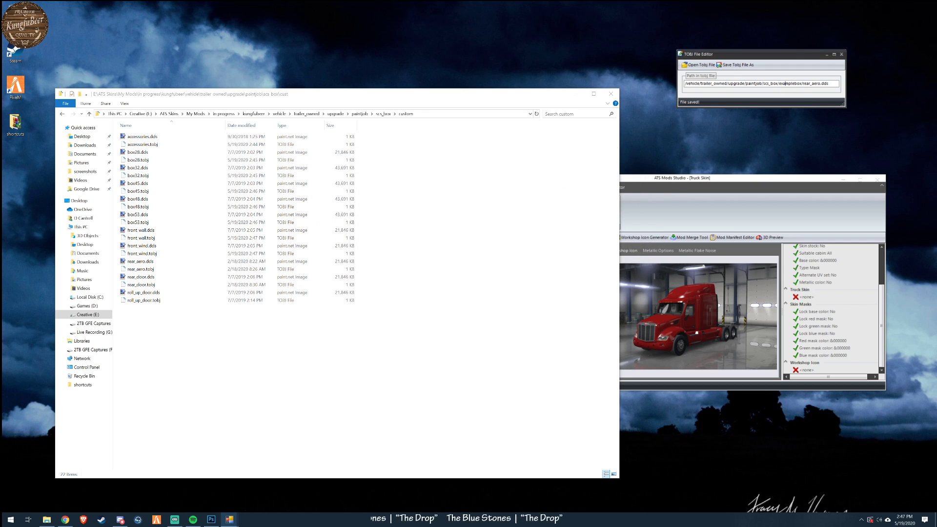
pyautogui.moveTo(780, 83); pyautogui.dragTo(801, 84)
pyautogui.press('BackSpace')
pyautogui.press('BackSpace')
pyautogui.write('cu')
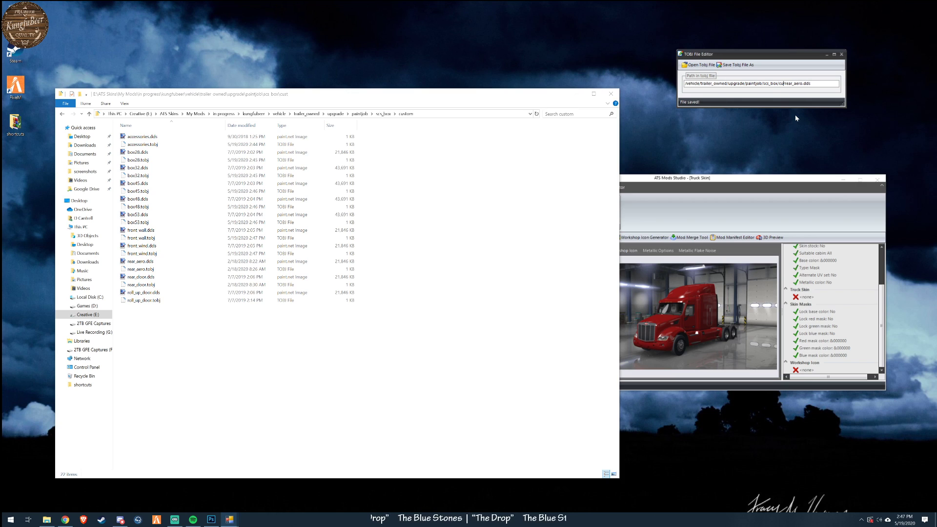
pyautogui.write('stom')
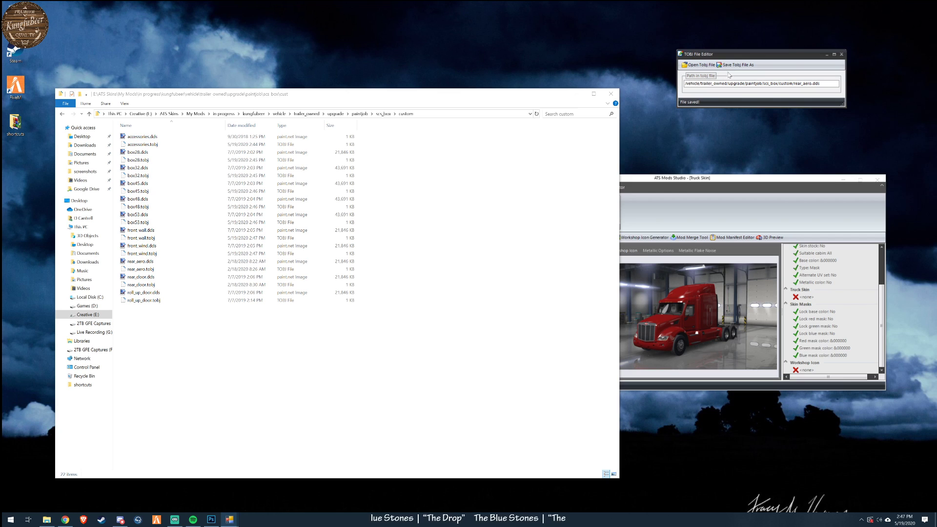
pyautogui.click(729, 67)
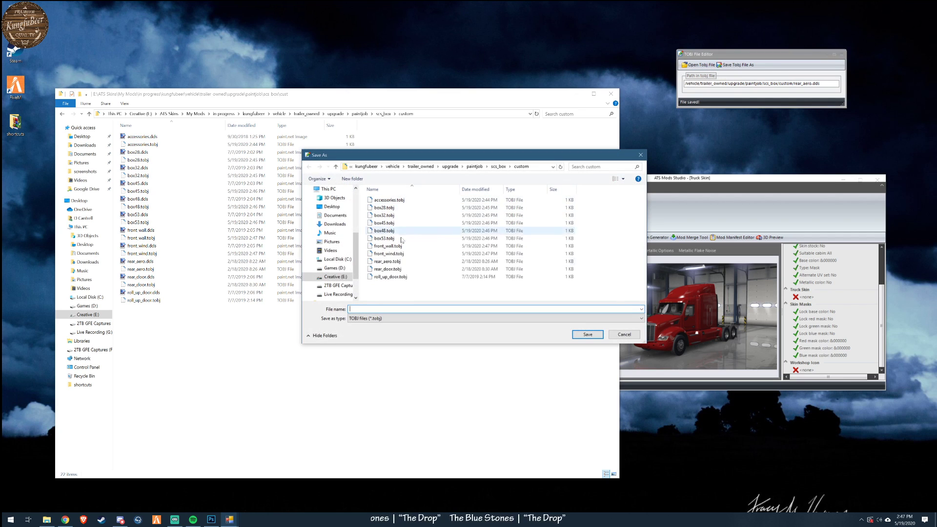
pyautogui.click(391, 262)
pyautogui.click(590, 336)
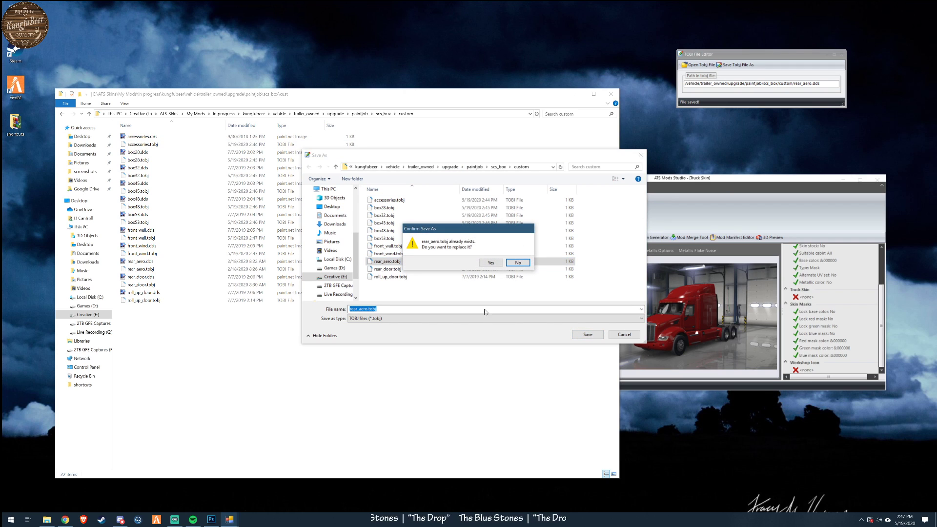
pyautogui.click(493, 261)
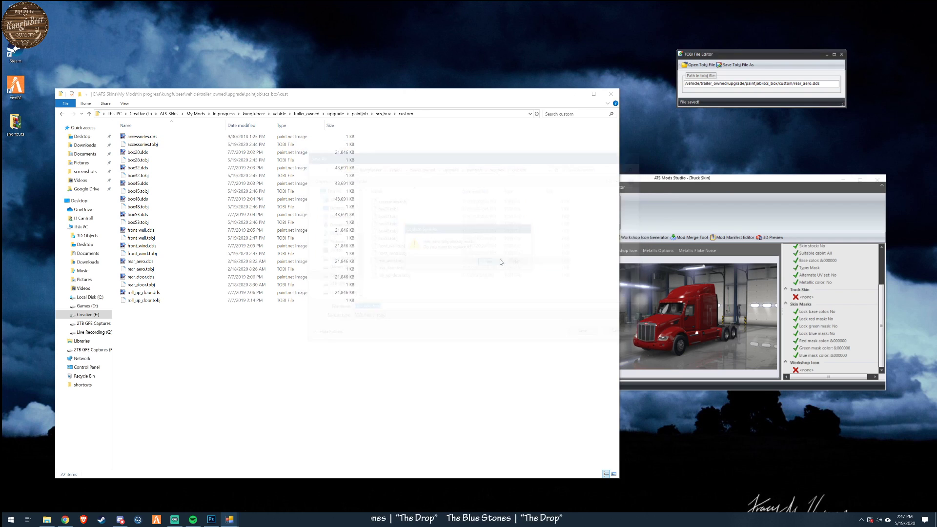
# - Replace examplebox with custom in the texture path of rear_door.tobj and overwrite the existing file
pyautogui.click(698, 64)
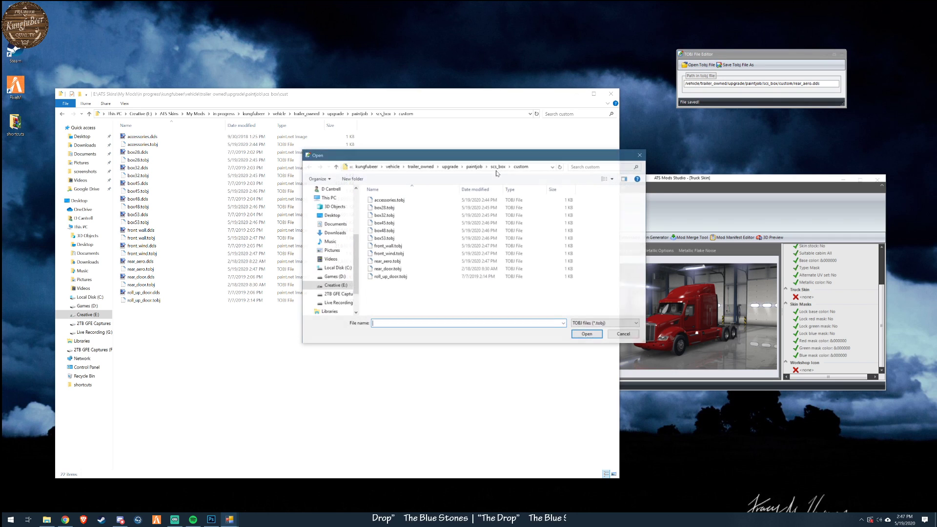
pyautogui.click(396, 273)
pyautogui.click(588, 335)
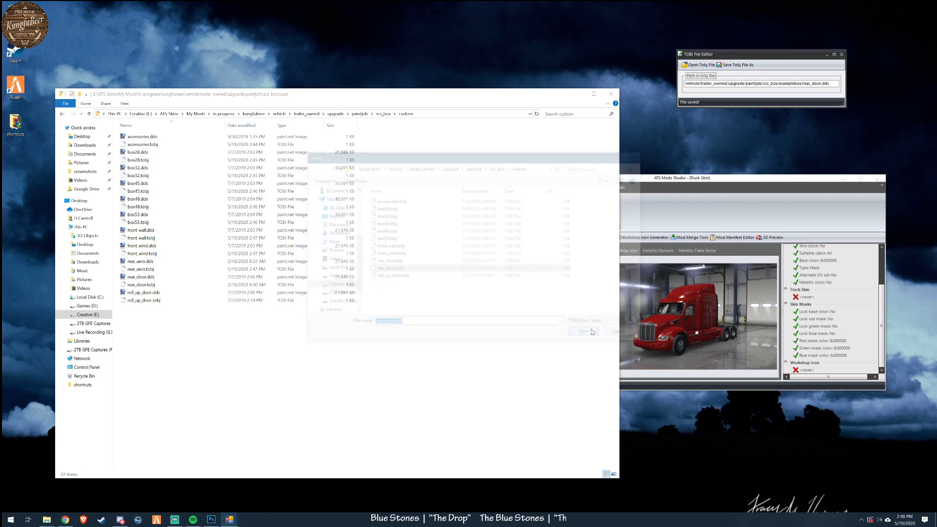
pyautogui.moveTo(780, 83); pyautogui.dragTo(801, 83)
pyautogui.press('BackSpace')
pyautogui.write('custom')
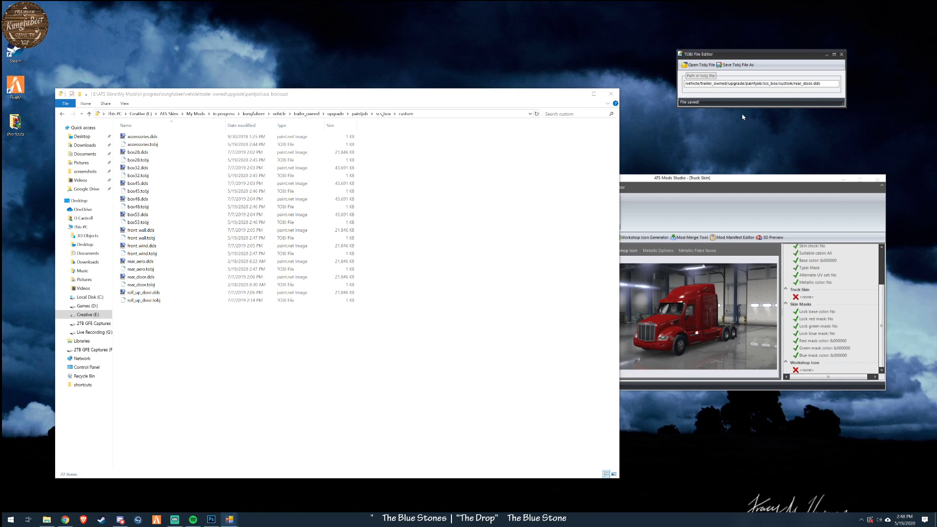
pyautogui.click(737, 64)
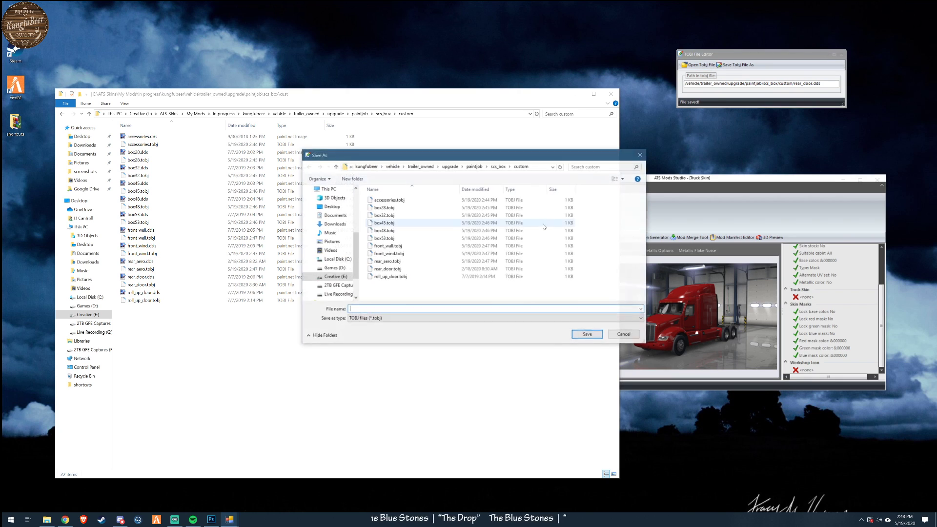
pyautogui.doubleClick(387, 268)
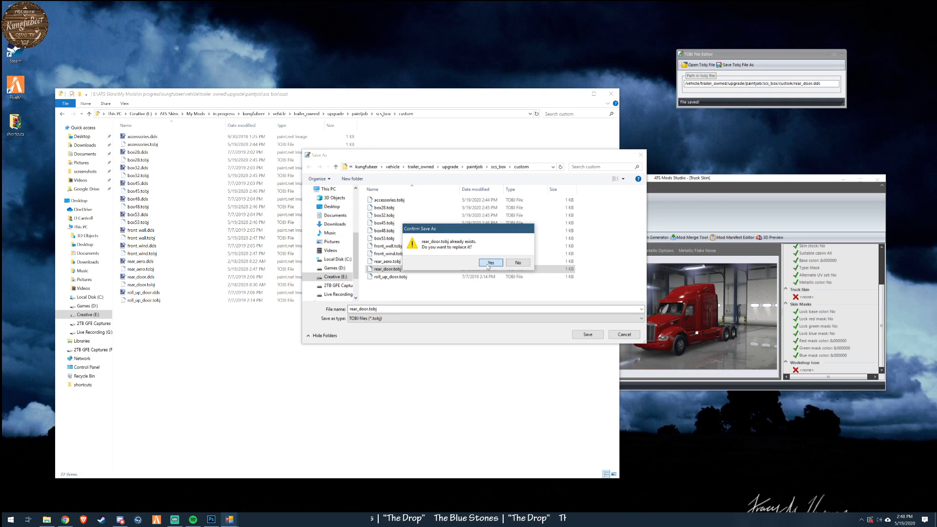
pyautogui.click(490, 263)
# - Correct roll_up_door.tobj's texture path to /vehicle/trailer_owned/upgrade/paintjob/scs_box/custom/roll_up_door.dds and overwrite the existing file
pyautogui.click(698, 65)
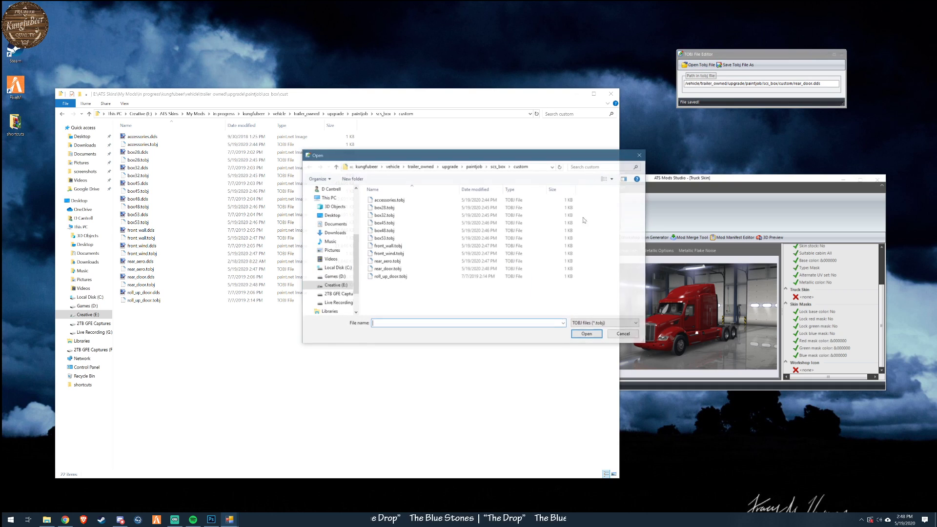
pyautogui.click(390, 276)
pyautogui.click(586, 333)
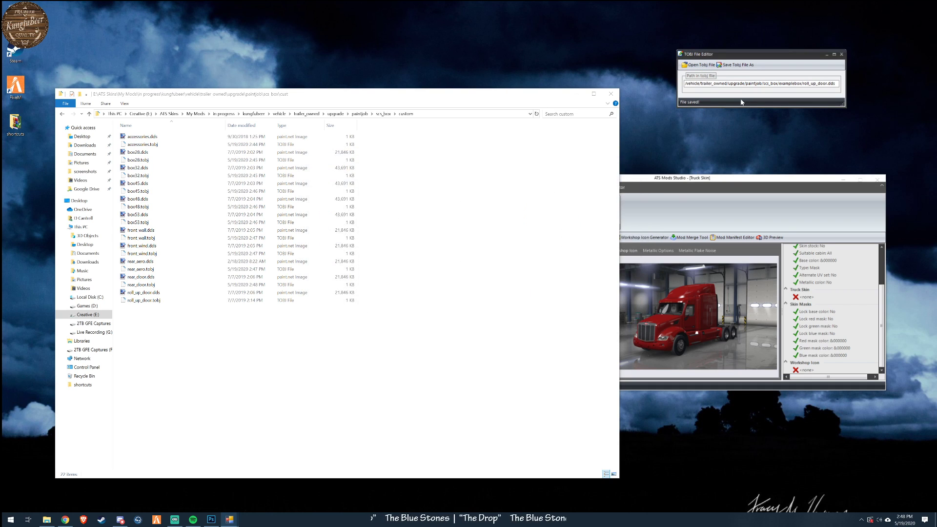
pyautogui.moveTo(780, 83); pyautogui.dragTo(803, 84)
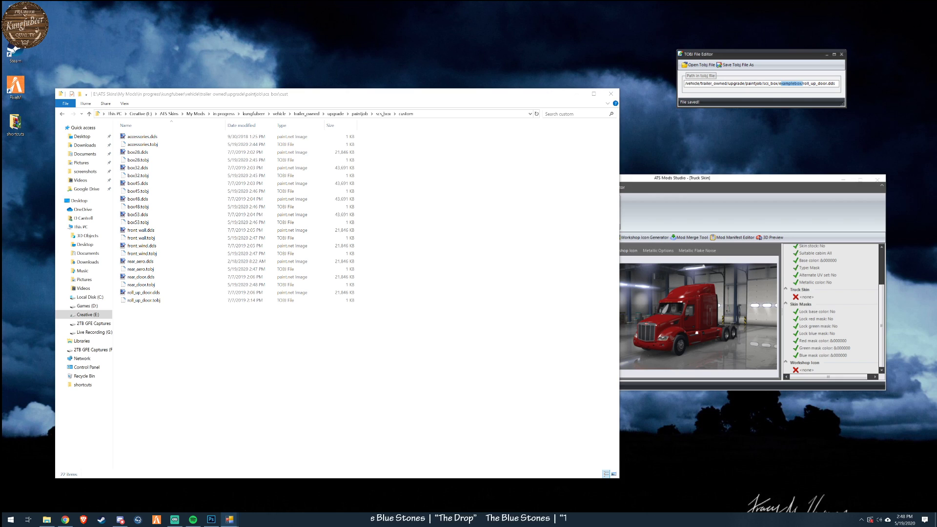
pyautogui.write('custom')
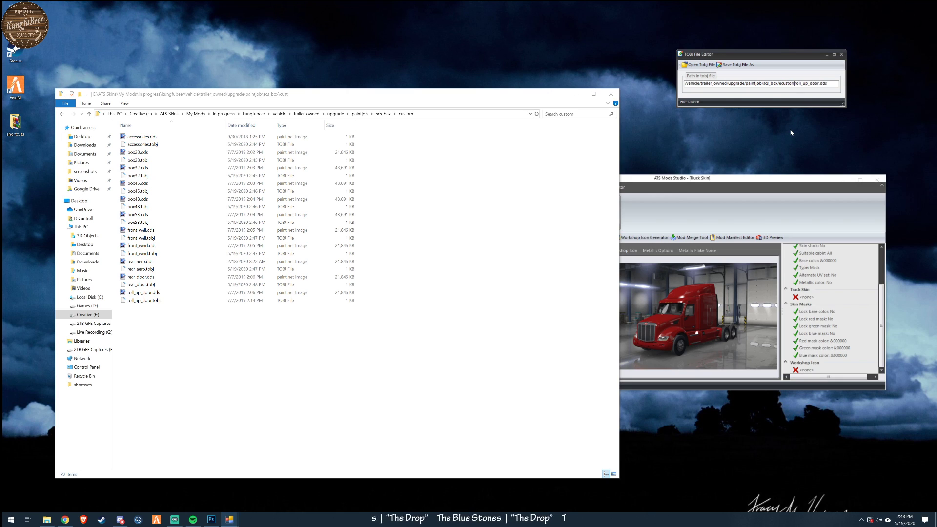
pyautogui.write('/')
pyautogui.press('BackSpace')
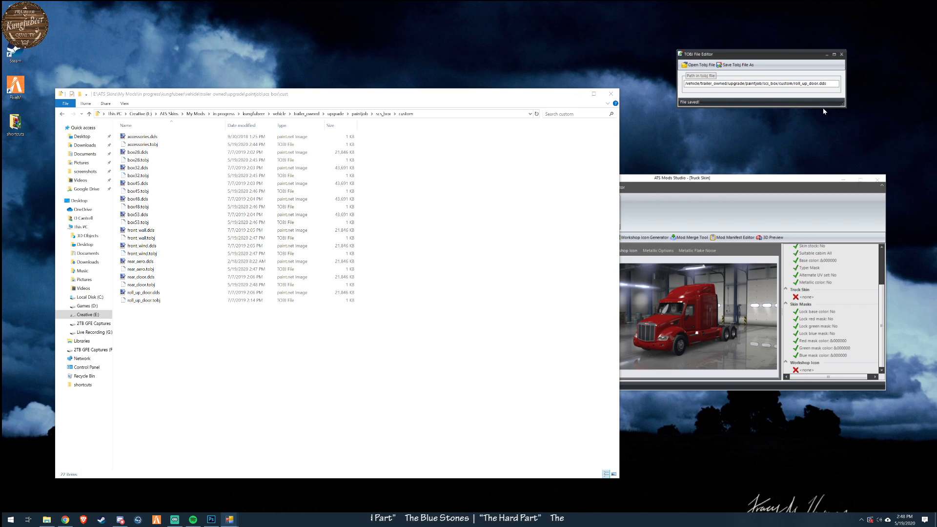
pyautogui.click(739, 65)
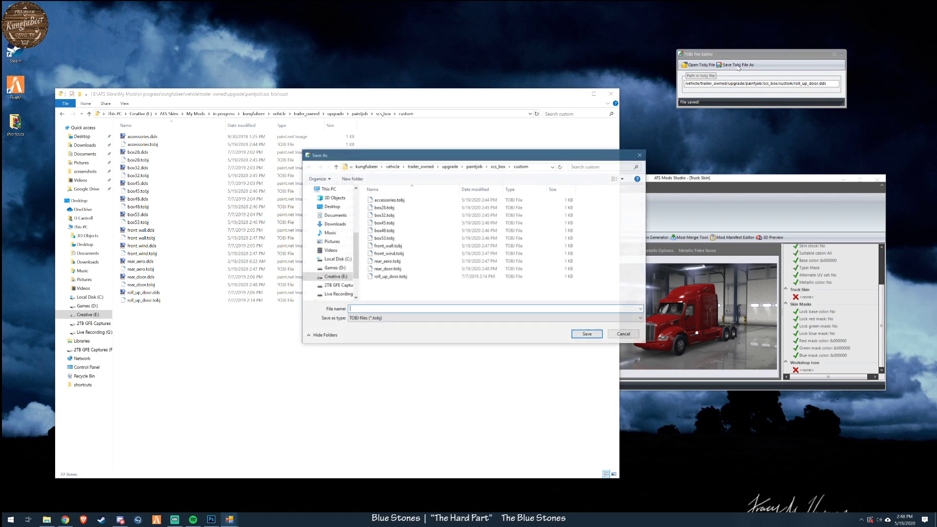
pyautogui.click(390, 277)
pyautogui.click(588, 337)
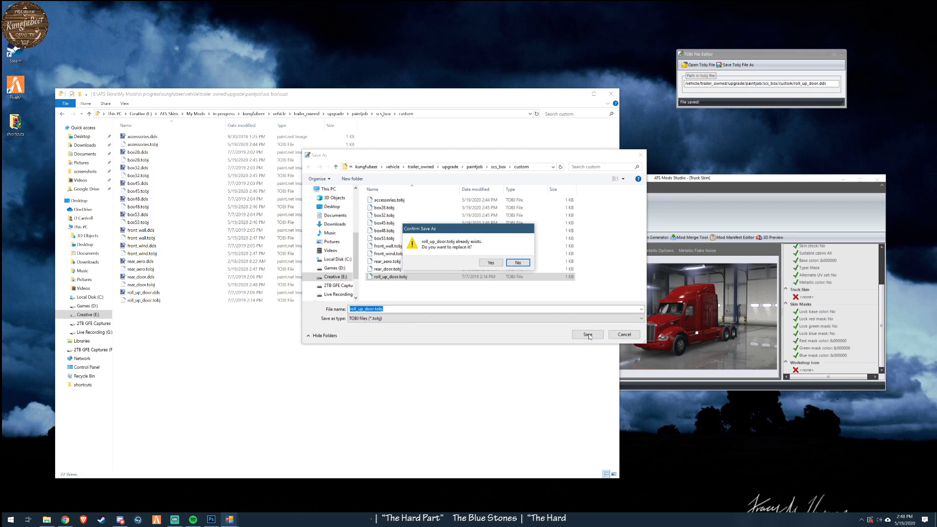
pyautogui.click(491, 264)
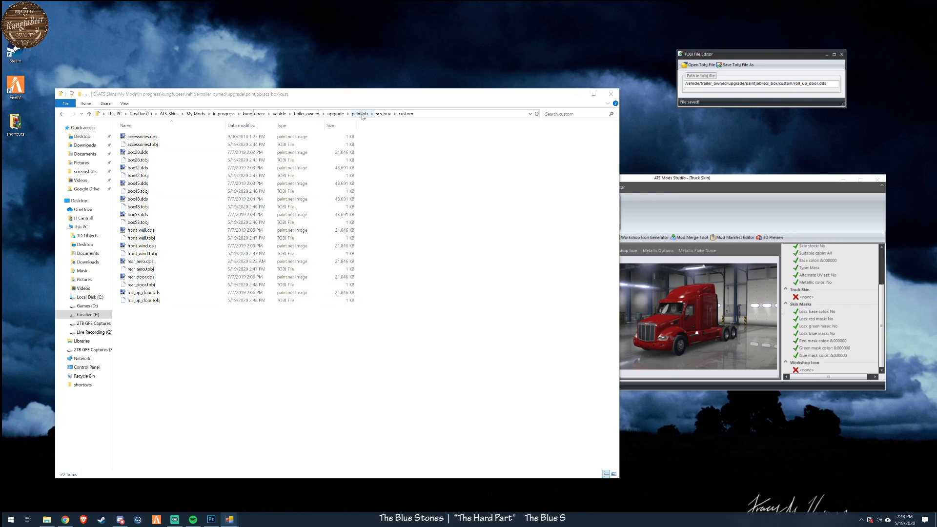
# - Go up to the kungfubeer mod folder, view mod_image.jpg, and close the image
pyautogui.click(383, 114)
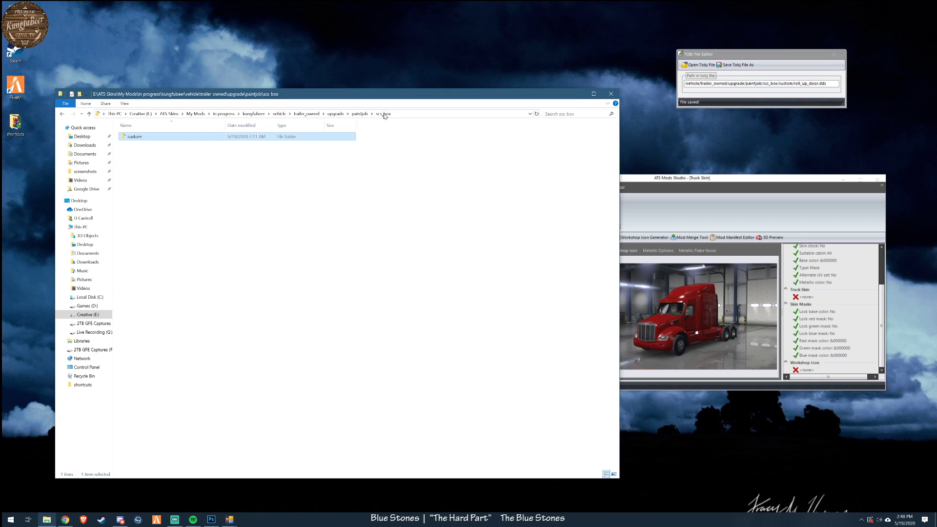
pyautogui.click(253, 114)
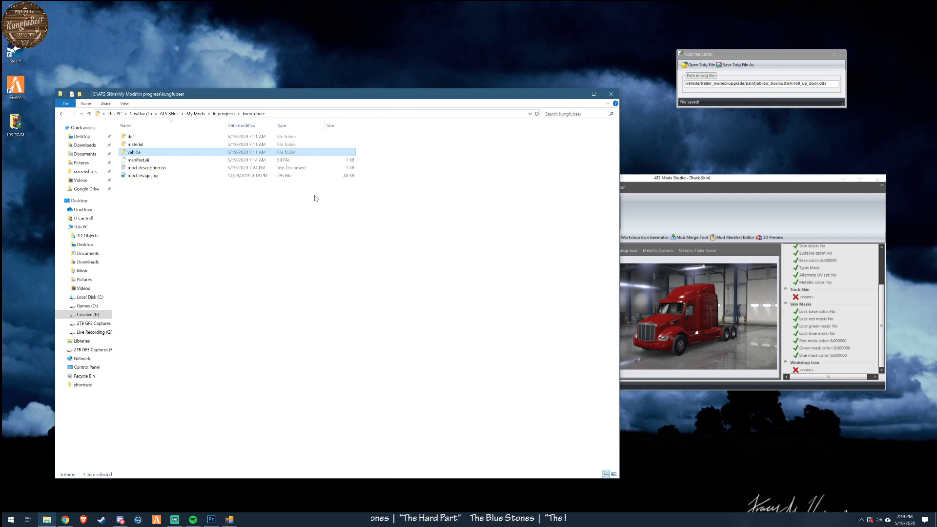
pyautogui.doubleClick(151, 178)
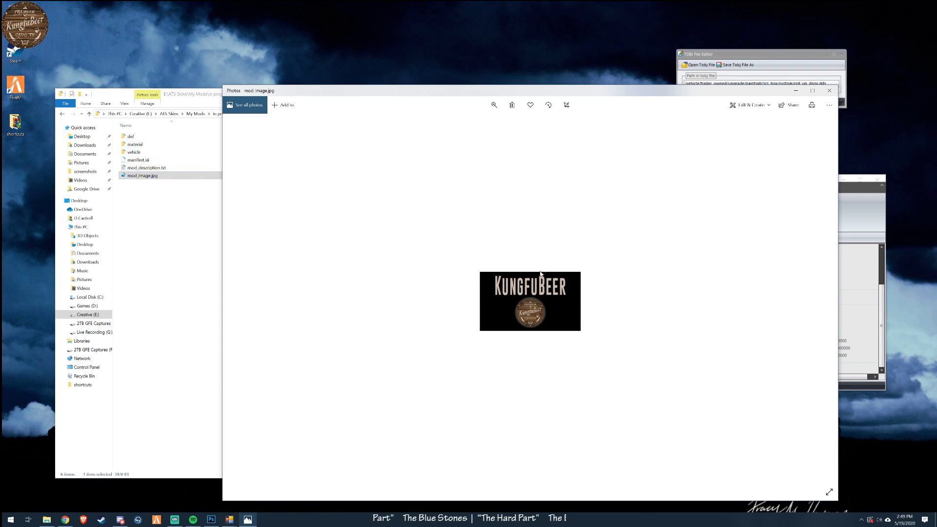
pyautogui.click(830, 91)
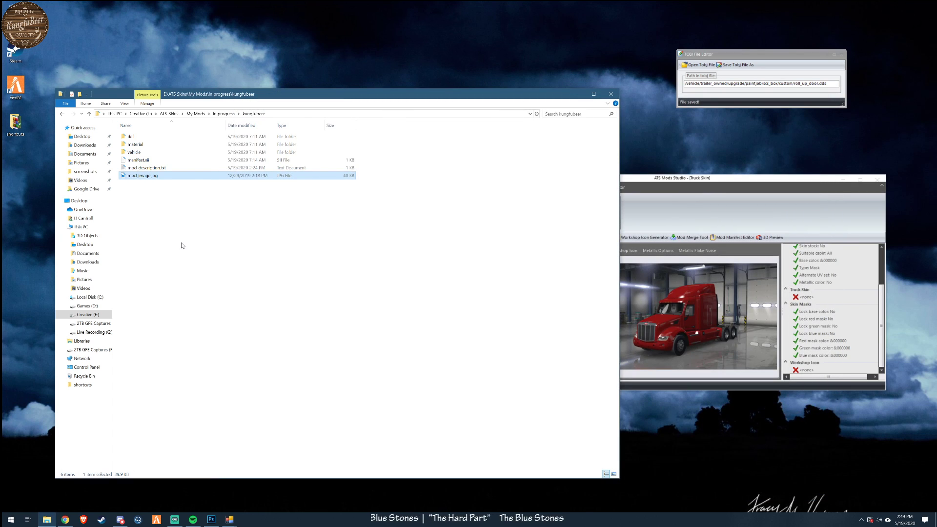
# - Open ModIcon.psd from the KFB_photoshop_ATS folder within the in progress folder in Photoshop
pyautogui.click(223, 114)
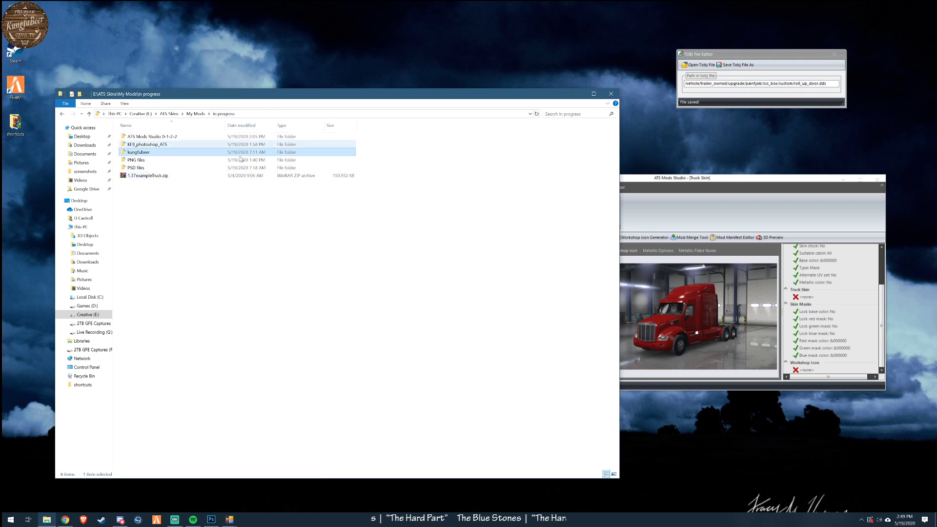
pyautogui.doubleClick(137, 168)
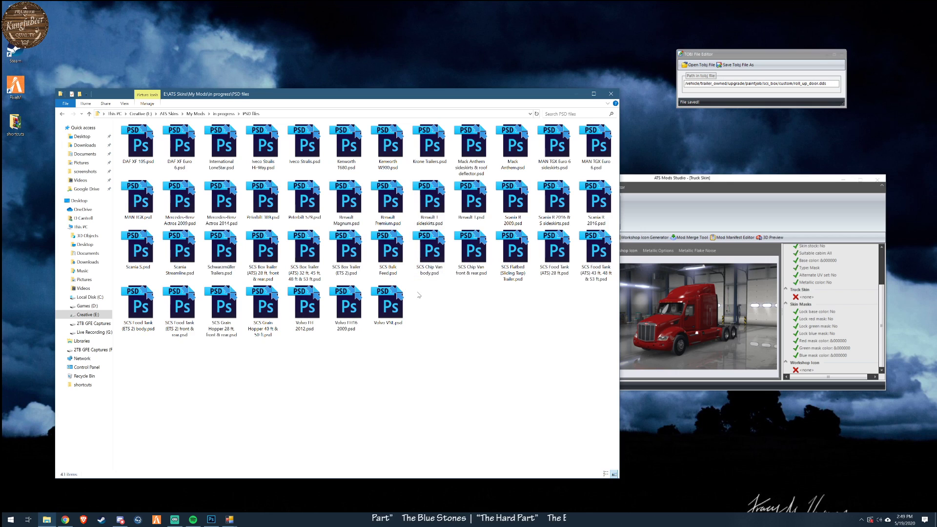
pyautogui.hotkey('alt', 'Tab')
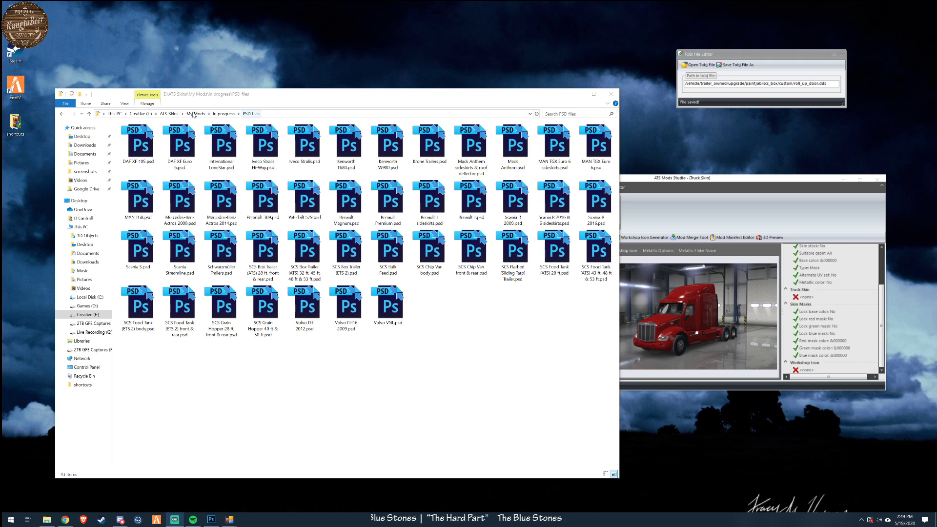
pyautogui.click(226, 114)
pyautogui.click(145, 145)
pyautogui.doubleClick(145, 146)
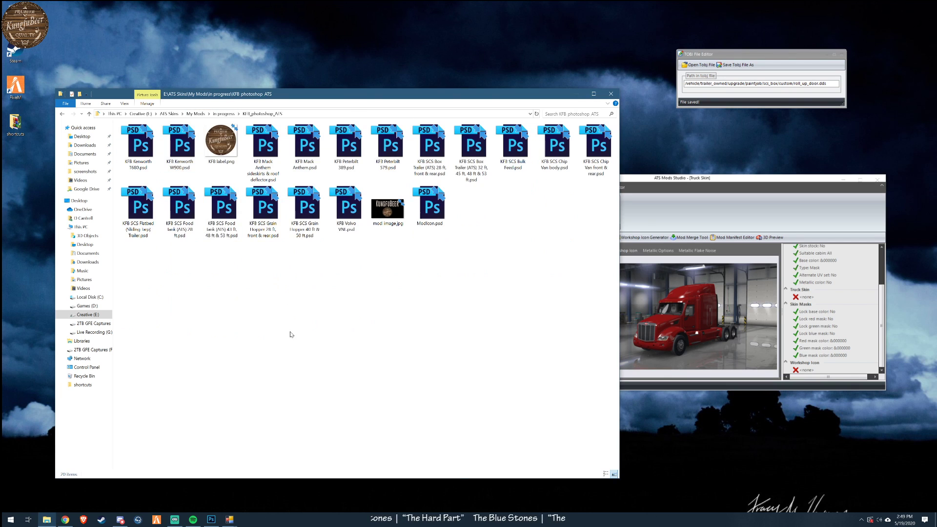
pyautogui.doubleClick(429, 205)
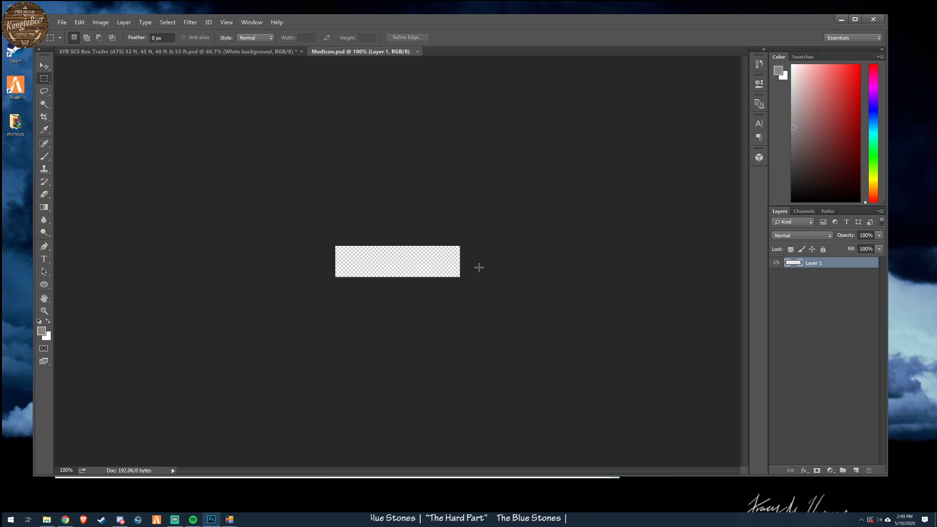
# - Open KFB label.png, select its whole canvas, and copy it merged
pyautogui.click(62, 22)
pyautogui.click(73, 40)
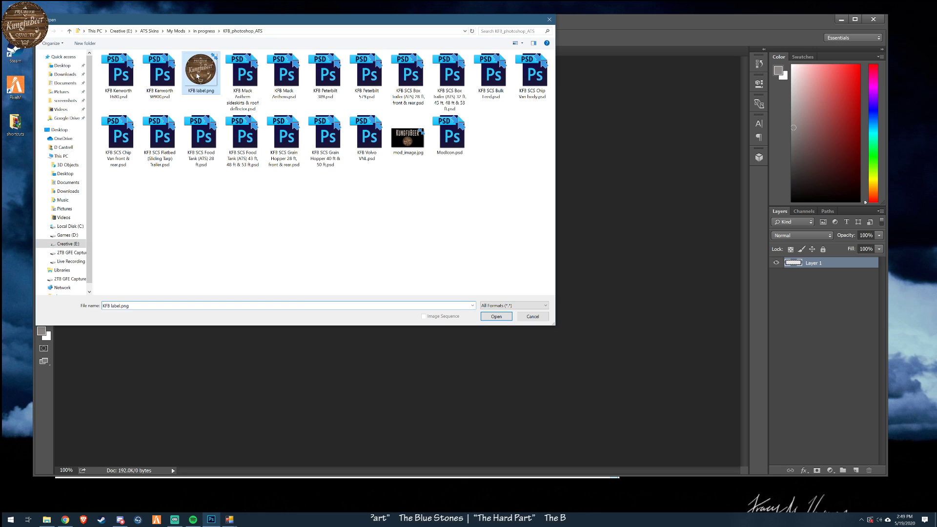
pyautogui.doubleClick(198, 76)
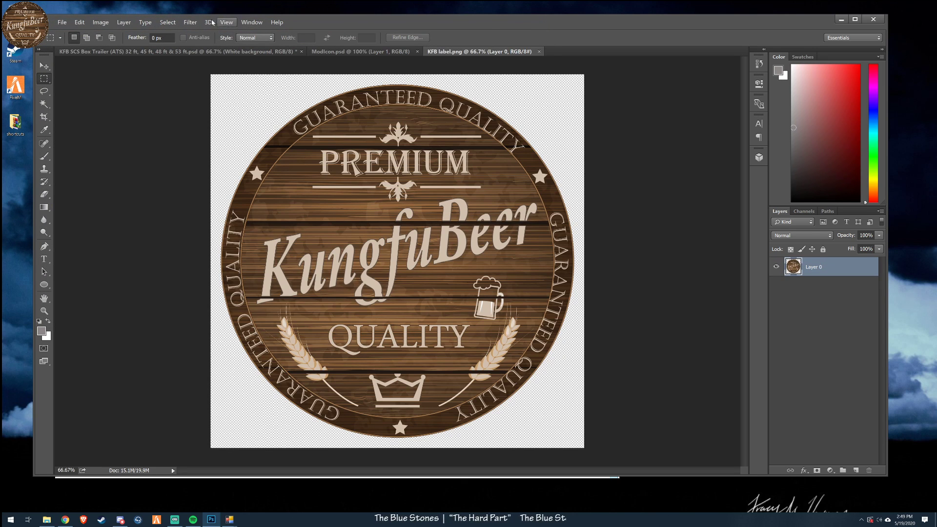
pyautogui.click(167, 22)
pyautogui.click(170, 32)
pyautogui.click(79, 22)
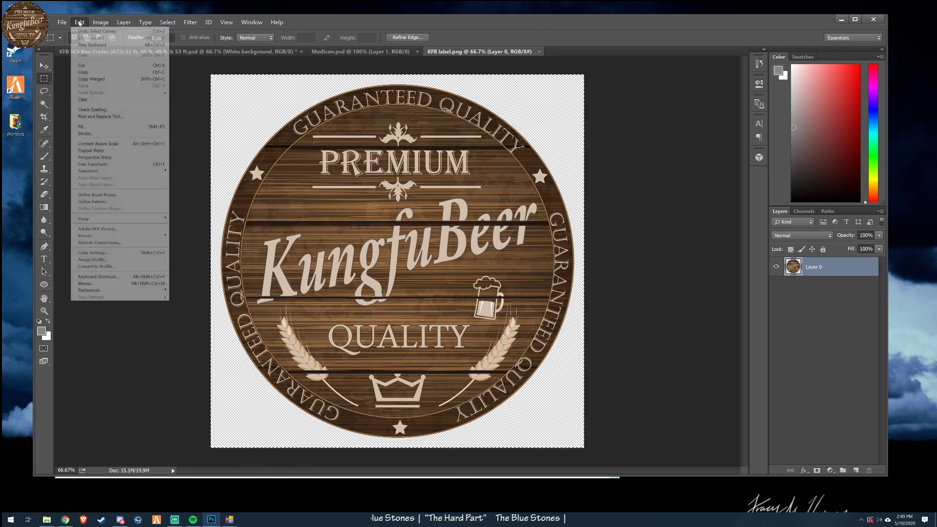
pyautogui.click(95, 72)
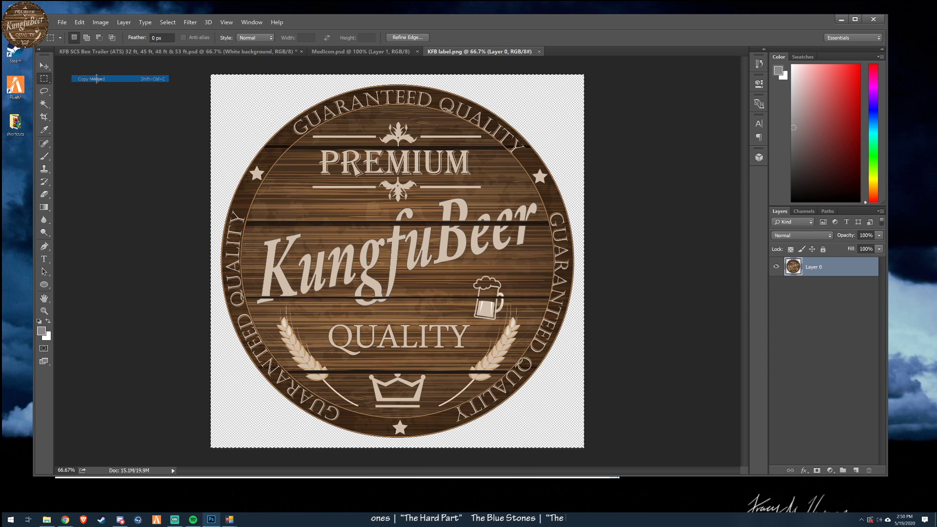
# - Add a new layer to ModIcon.psd and paste the copied label onto it
pyautogui.click(143, 53)
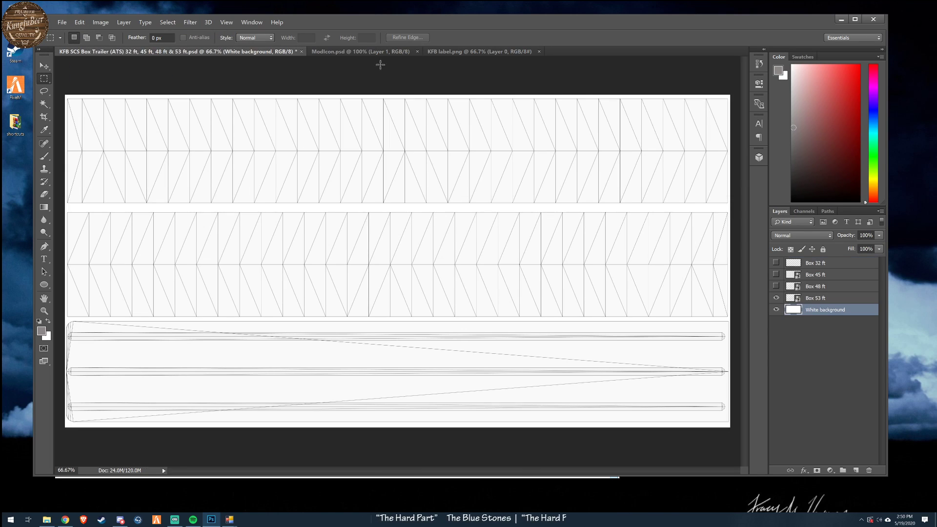
pyautogui.click(361, 51)
pyautogui.click(856, 470)
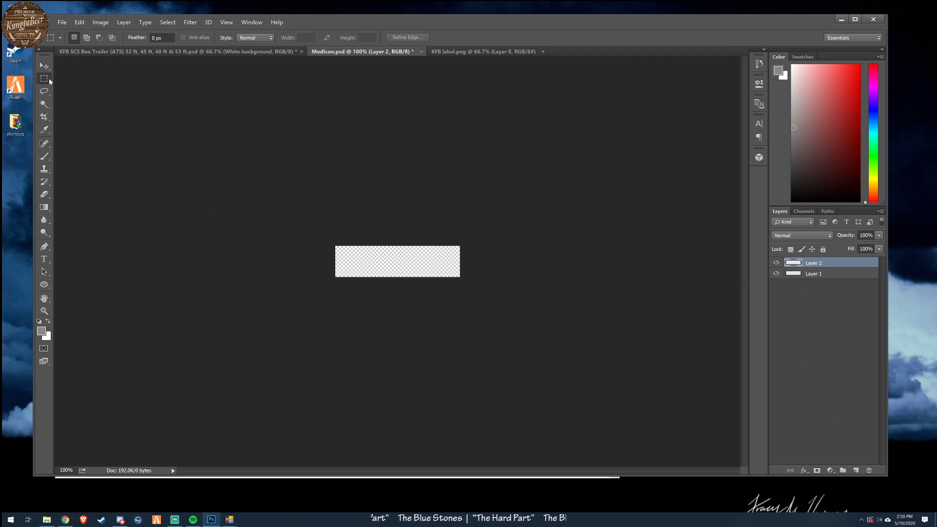
pyautogui.click(61, 22)
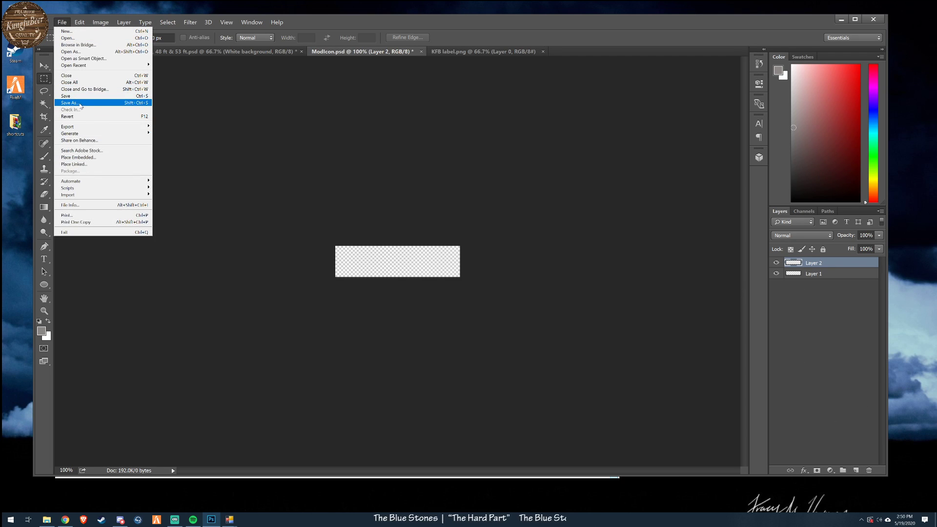
pyautogui.click(270, 194)
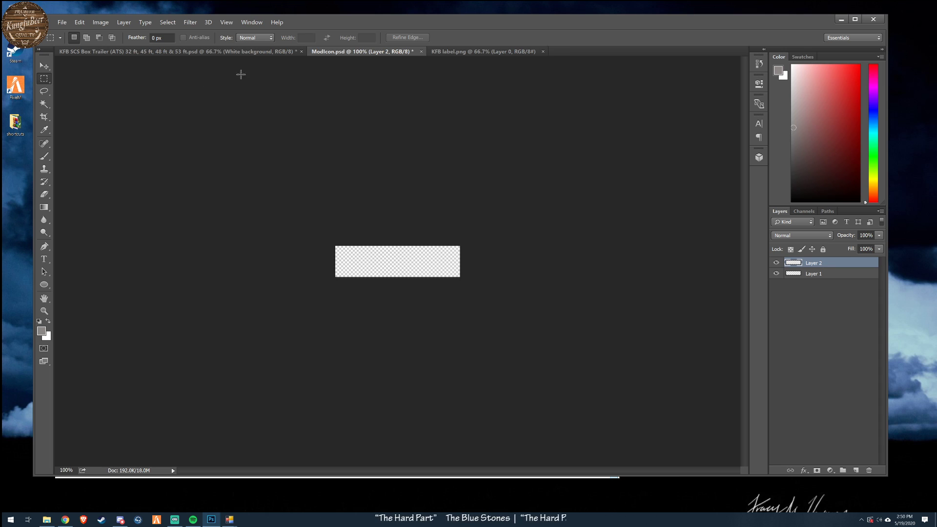
# - Copy the full KFB label artwork merged again and paste it into ModIcon.psd as a layer
pyautogui.click(486, 52)
pyautogui.click(162, 23)
pyautogui.click(162, 22)
pyautogui.click(79, 22)
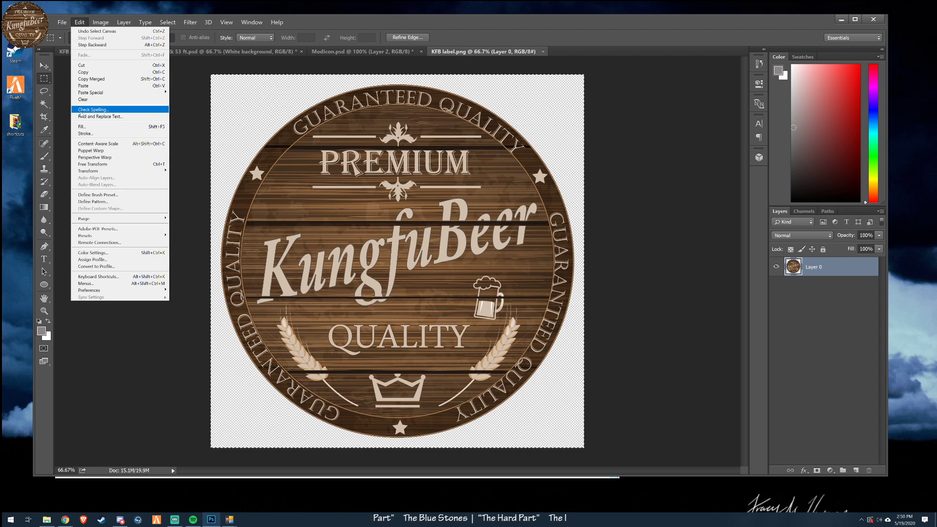
pyautogui.click(81, 80)
pyautogui.click(366, 52)
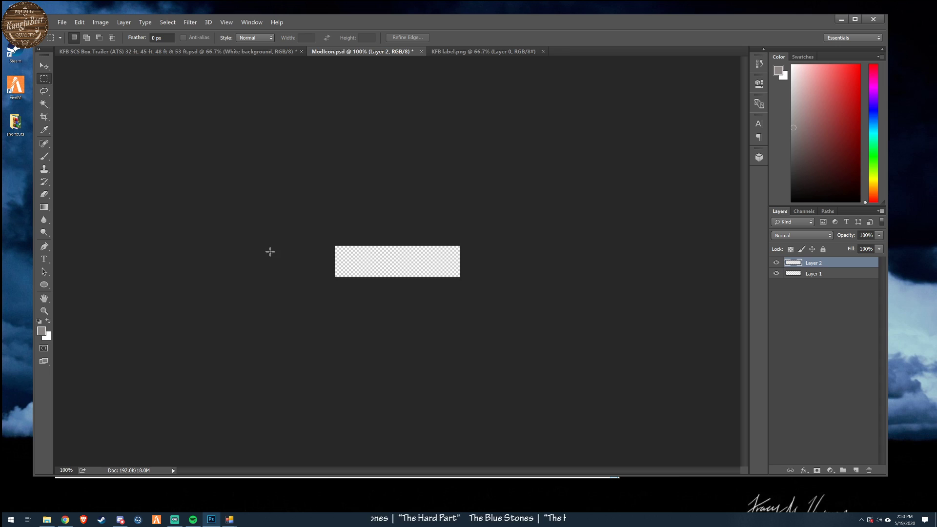
pyautogui.hotkey('ctrl', 'j')
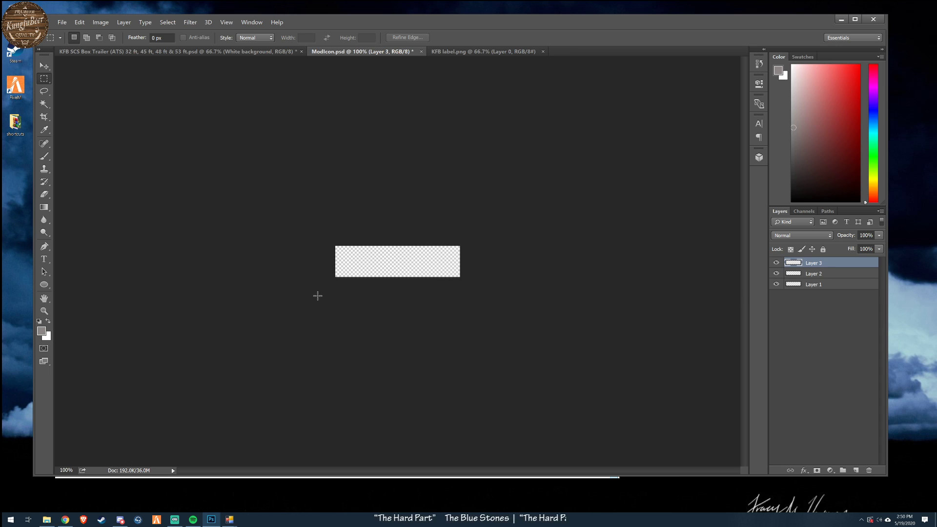
# - Delete Layer 2 from ModIcon.psd, keeping the topmost label layer and Layer 1
pyautogui.press('v')
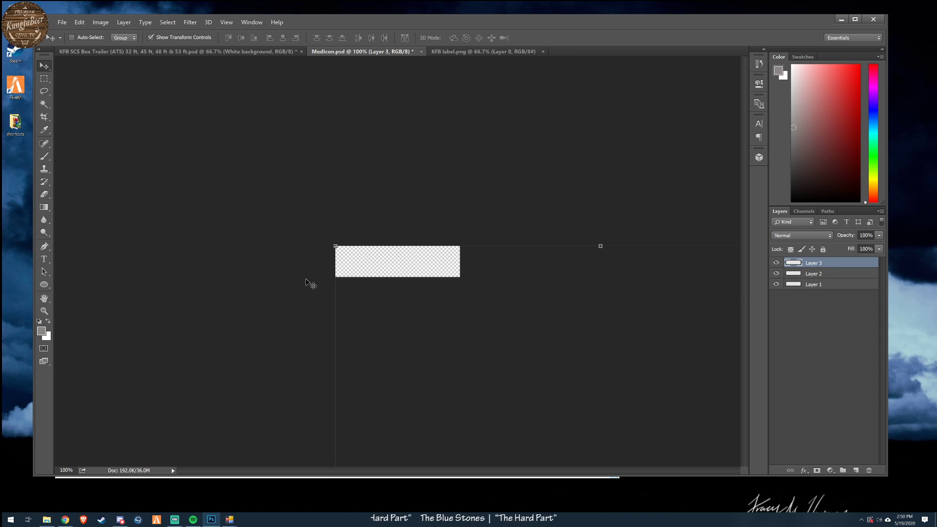
pyautogui.scroll(-5, 308, 265)
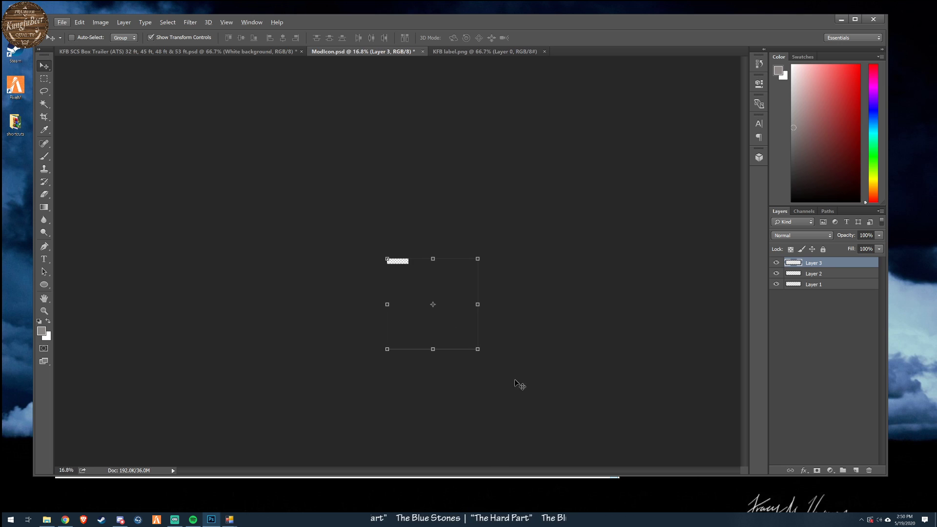
pyautogui.click(827, 274)
pyautogui.press('Delete')
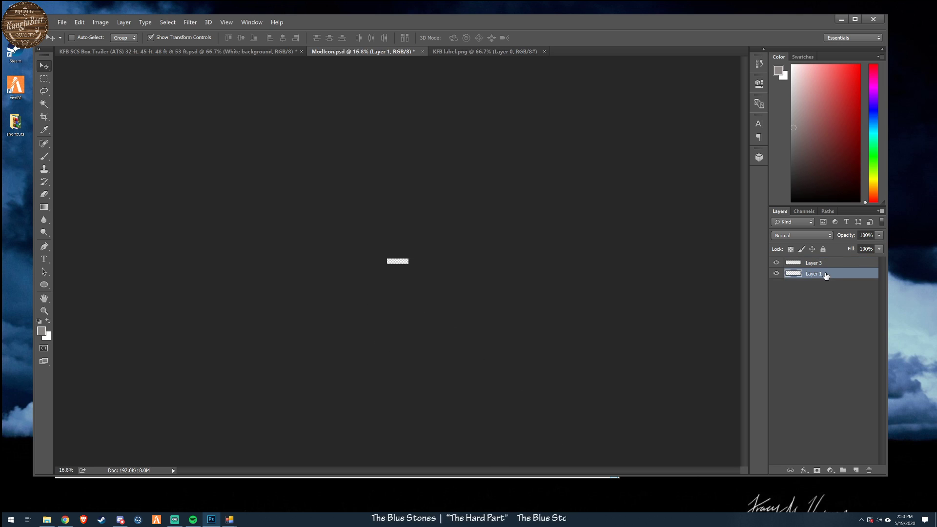
# - Scale the label on Layer 3 to 5% width and 5% height and apply the transform
pyautogui.click(832, 265)
pyautogui.moveTo(482, 349); pyautogui.dragTo(401, 266)
pyautogui.scroll(15, 364, 271)
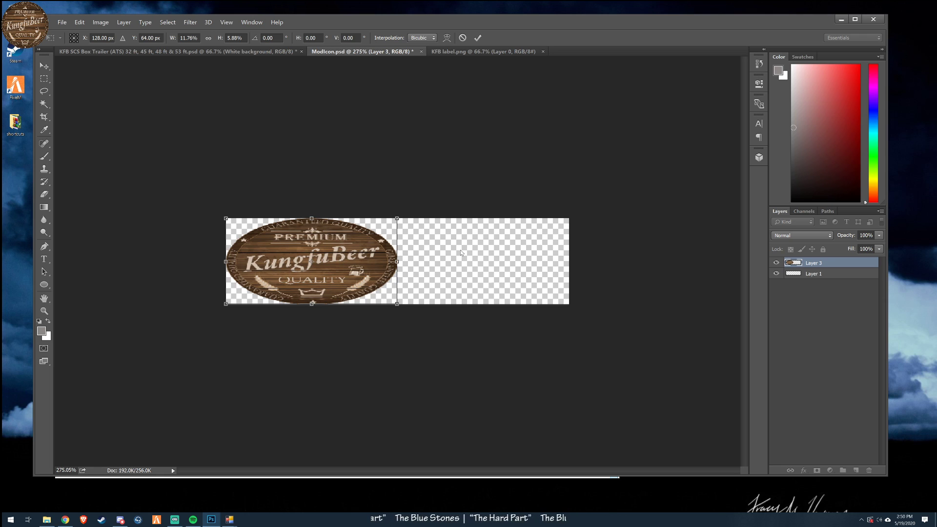
pyautogui.click(236, 38)
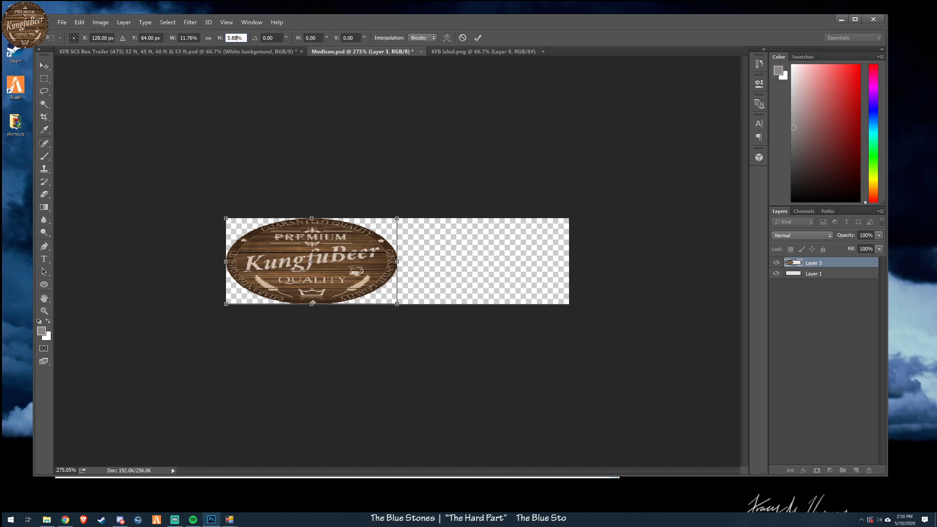
pyautogui.moveTo(237, 38); pyautogui.dragTo(215, 40)
pyautogui.write('5')
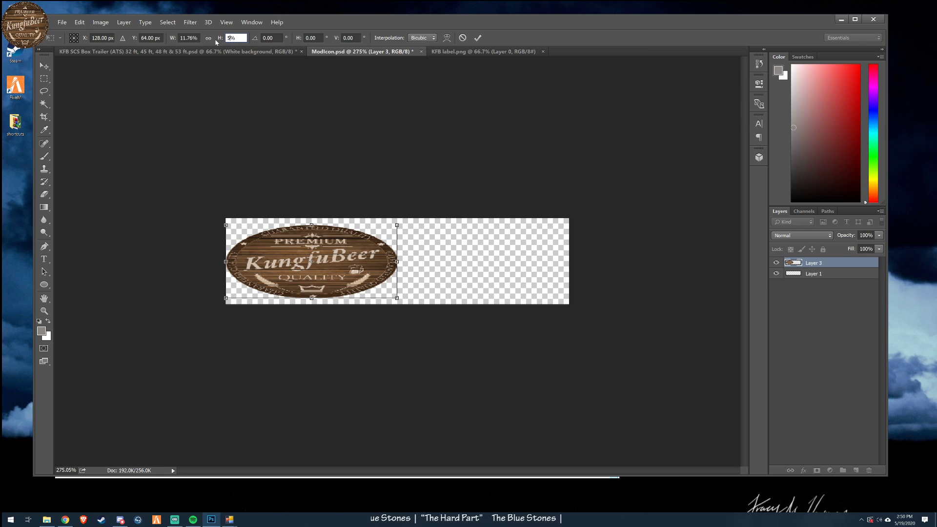
pyautogui.hotkey('shift', 'Tab')
pyautogui.write('5')
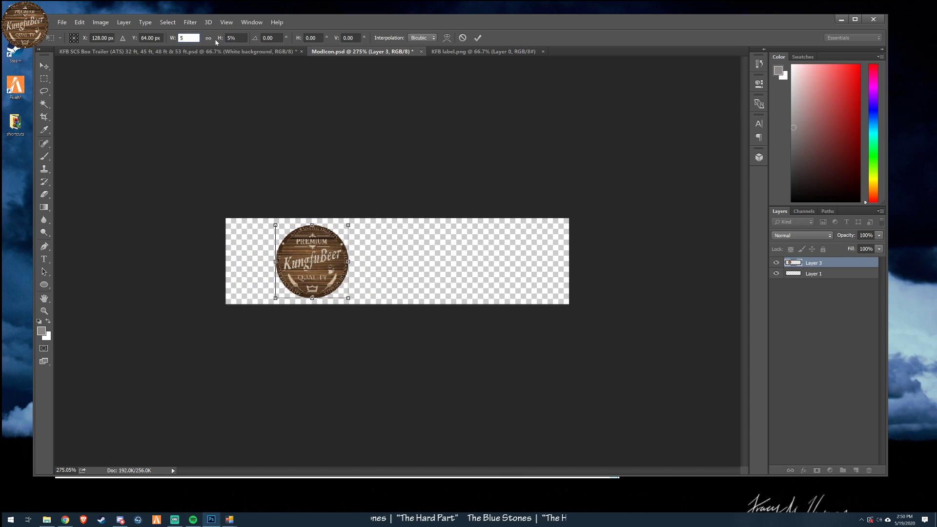
pyautogui.click(478, 37)
# - Move the scaled label to the left end of the icon canvas
pyautogui.moveTo(425, 314); pyautogui.dragTo(378, 312)
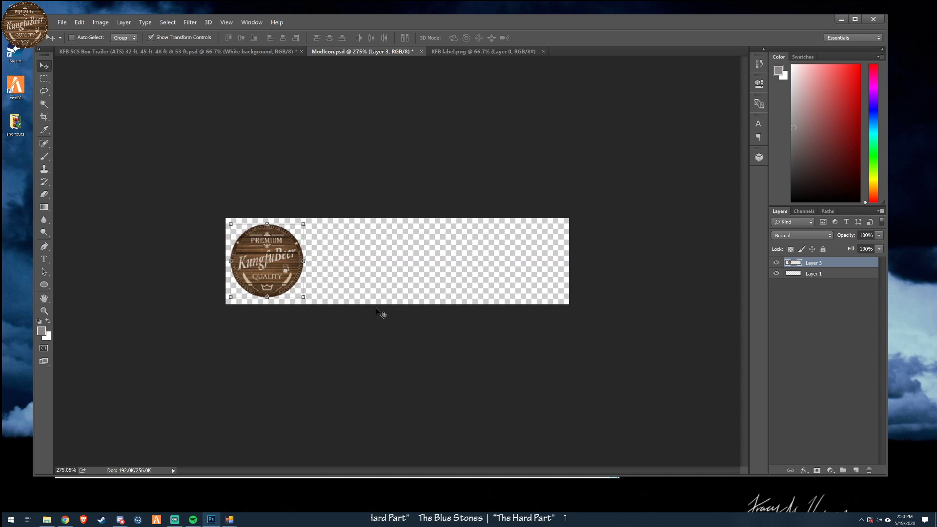
pyautogui.scroll(-7, 361, 326)
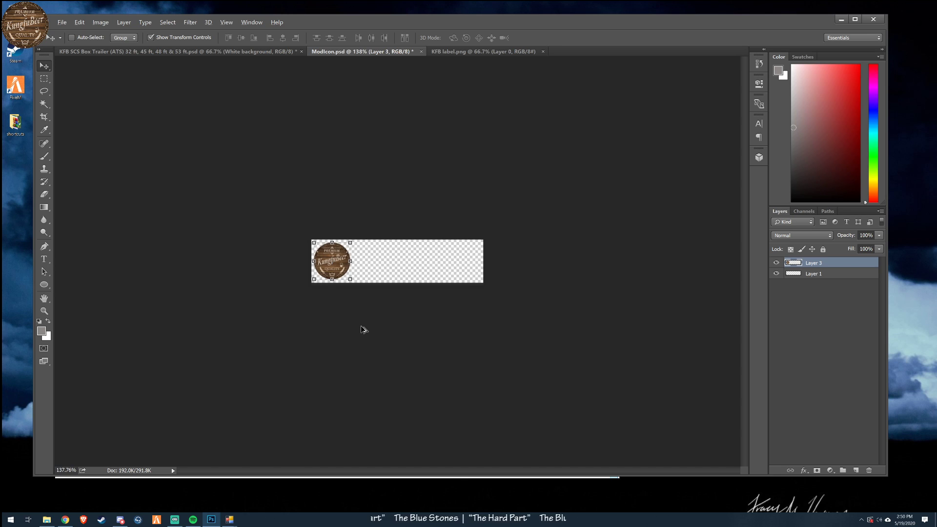
pyautogui.scroll(2, 361, 326)
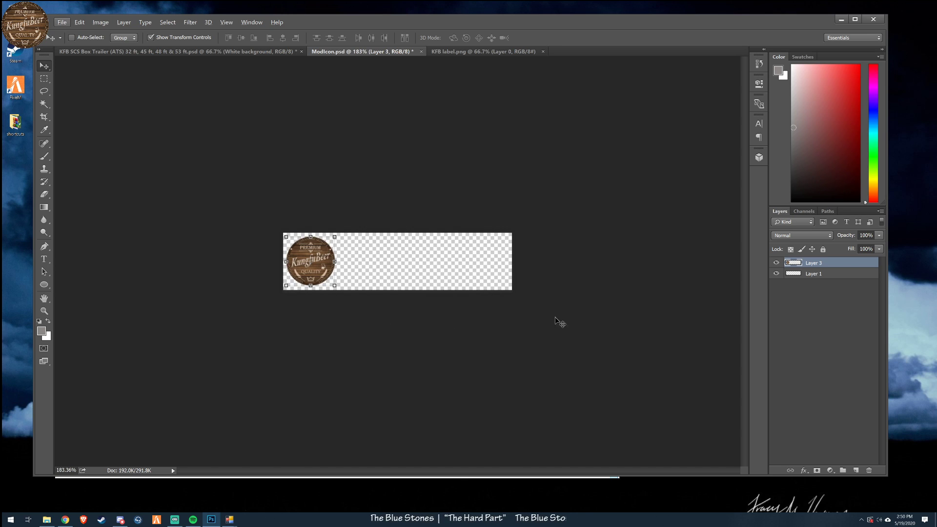
# - Draw a near-black rectangle about 794 × 298 px behind the label to cover the canvas, and rasterize its layer
pyautogui.click(837, 274)
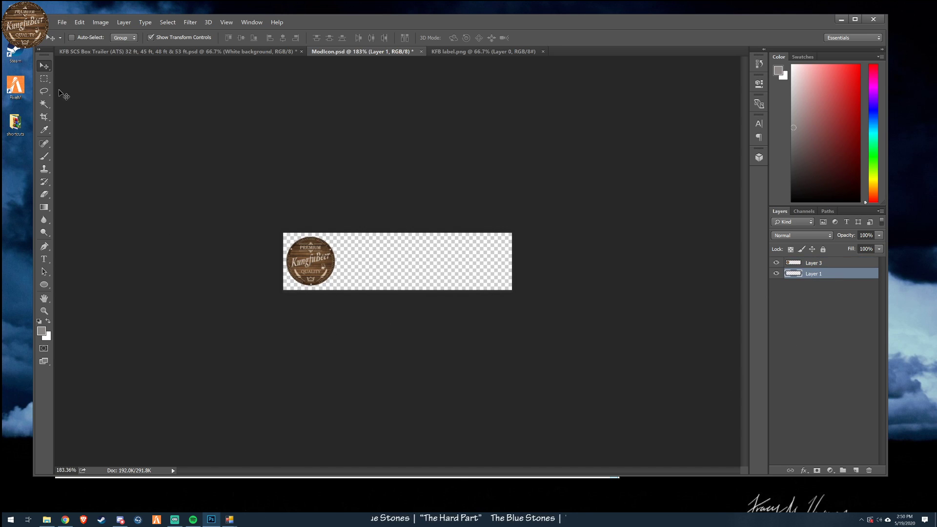
pyautogui.moveTo(44, 284); pyautogui.dragTo(78, 284)
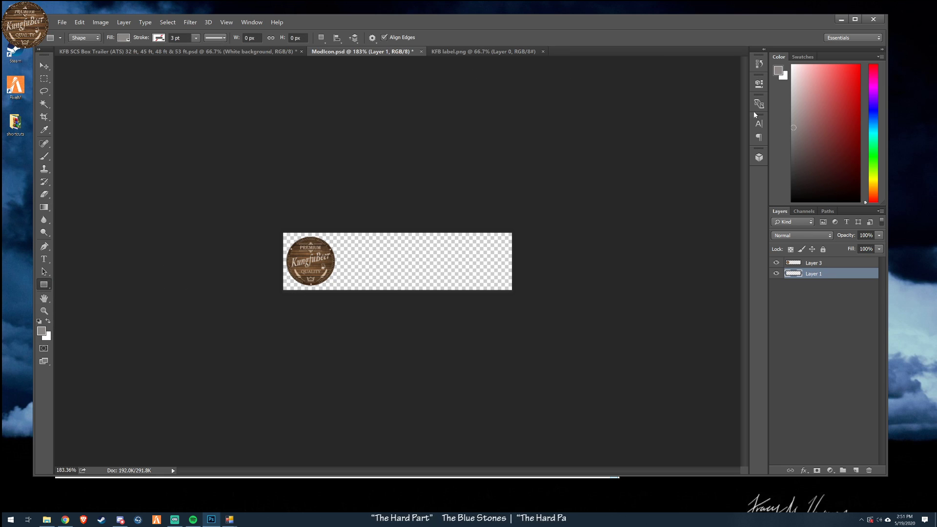
pyautogui.moveTo(791, 131)
pyautogui.mouseDown()
pyautogui.moveTo(798, 242)
pyautogui.moveTo(801, 193)
pyautogui.mouseUp()
pyautogui.moveTo(251, 191)
pyautogui.mouseDown()
pyautogui.moveTo(555, 342)
pyautogui.moveTo(606, 325)
pyautogui.mouseUp()
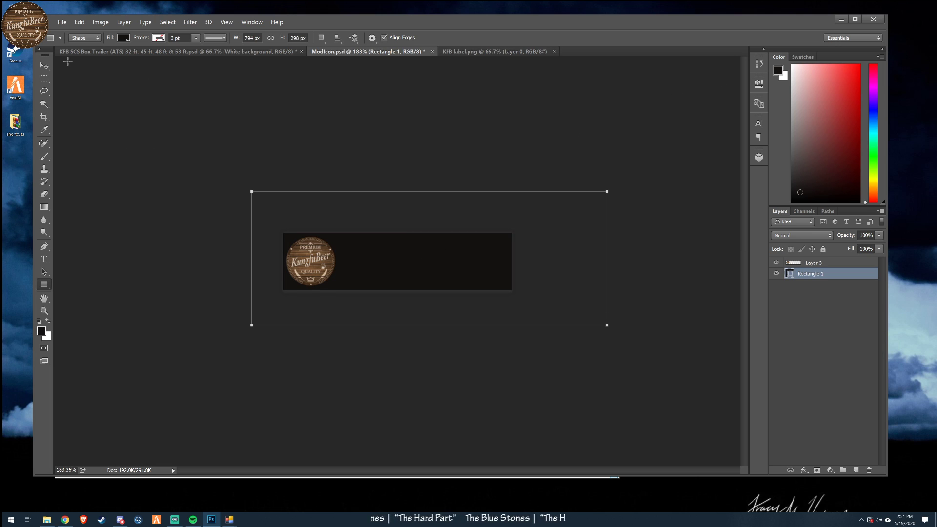
pyautogui.rightClick(841, 275)
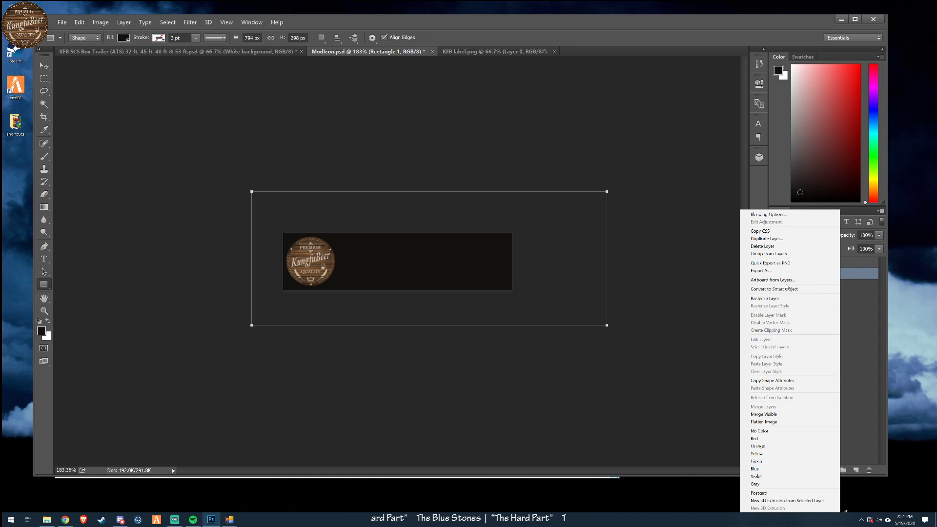
pyautogui.click(716, 287)
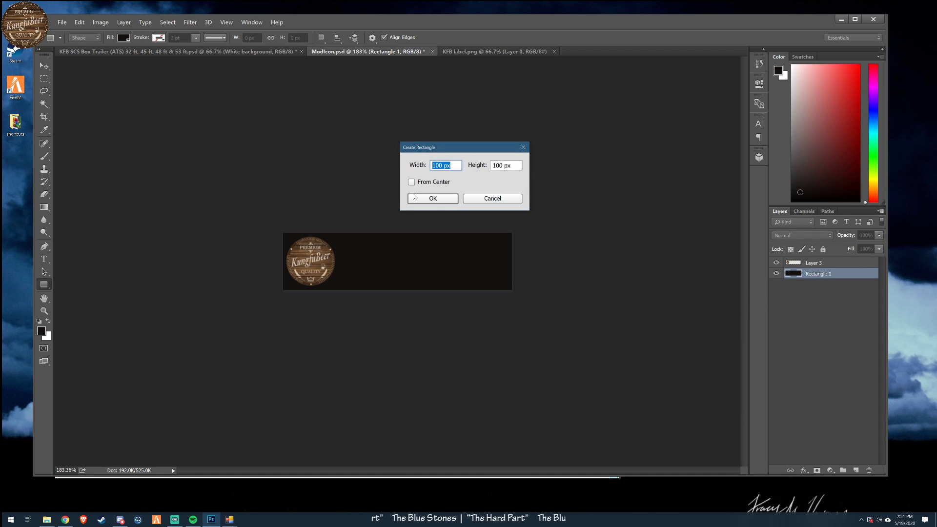
# - Add a new empty layer above Layer 3 and activate the Type tool
pyautogui.press('Escape')
pyautogui.click(838, 263)
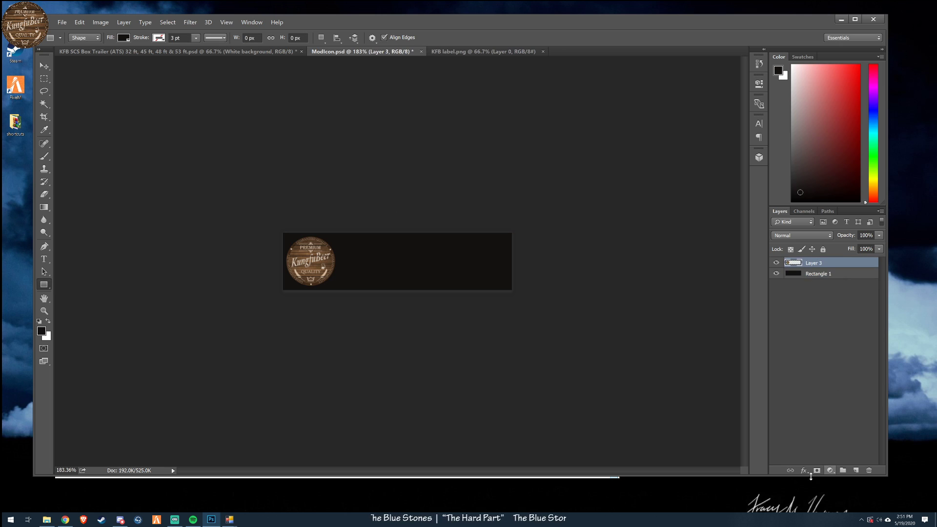
pyautogui.click(856, 470)
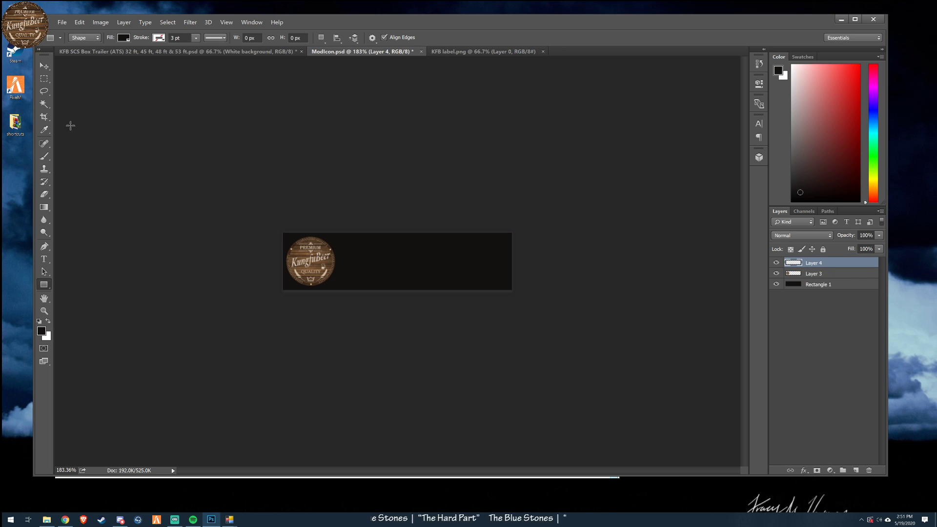
pyautogui.click(44, 259)
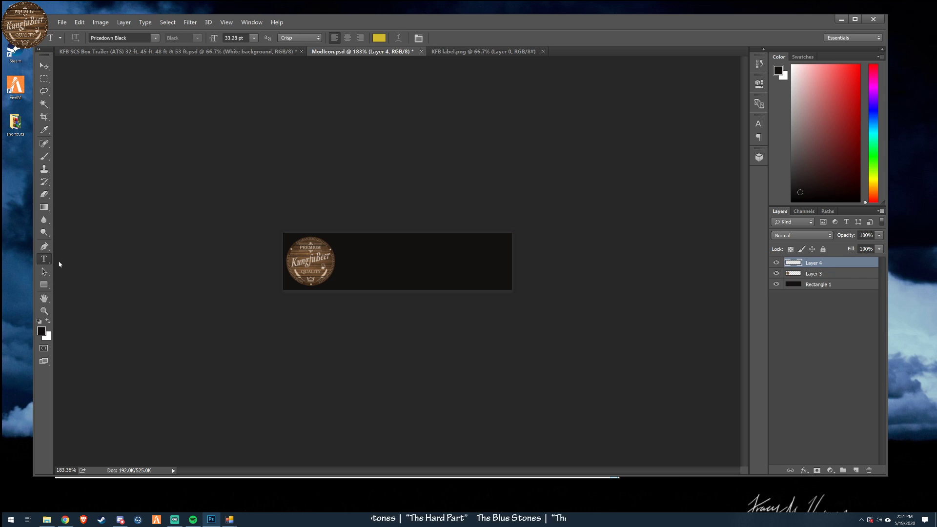
# - Try dark brown #432c19 and beige #cebdab, both sampled from the label, as the text colour
pyautogui.click(380, 39)
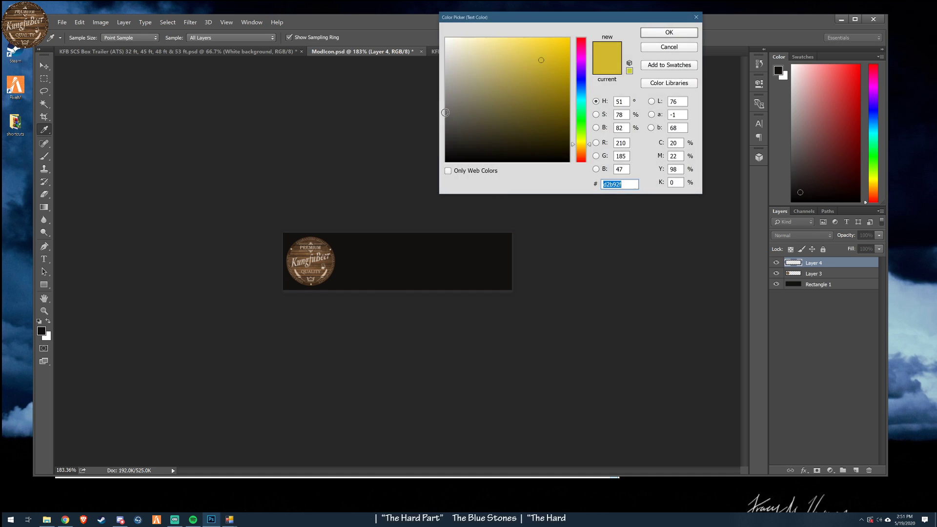
pyautogui.click(294, 248)
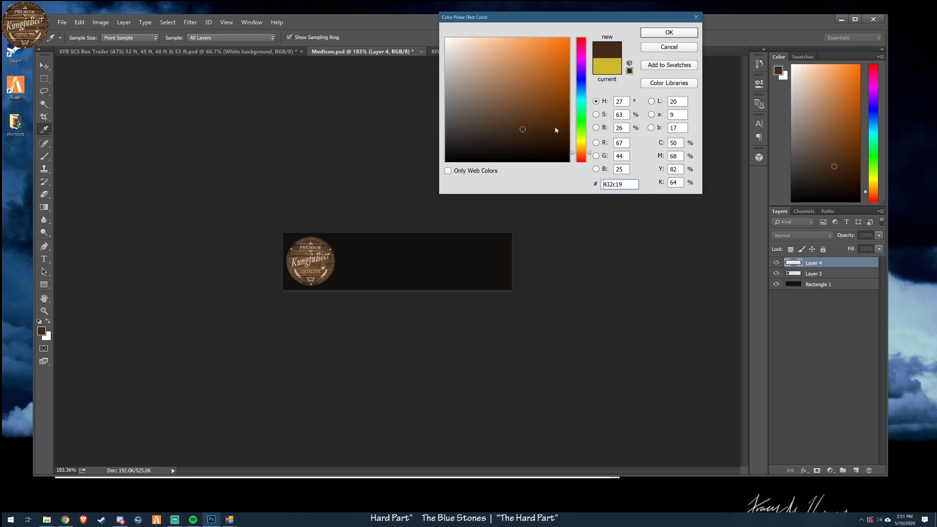
pyautogui.click(669, 33)
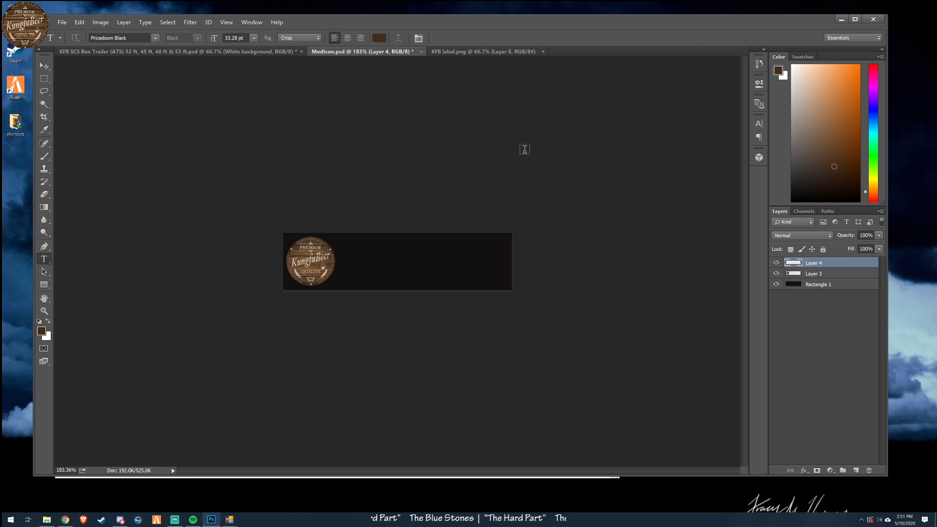
pyautogui.click(375, 42)
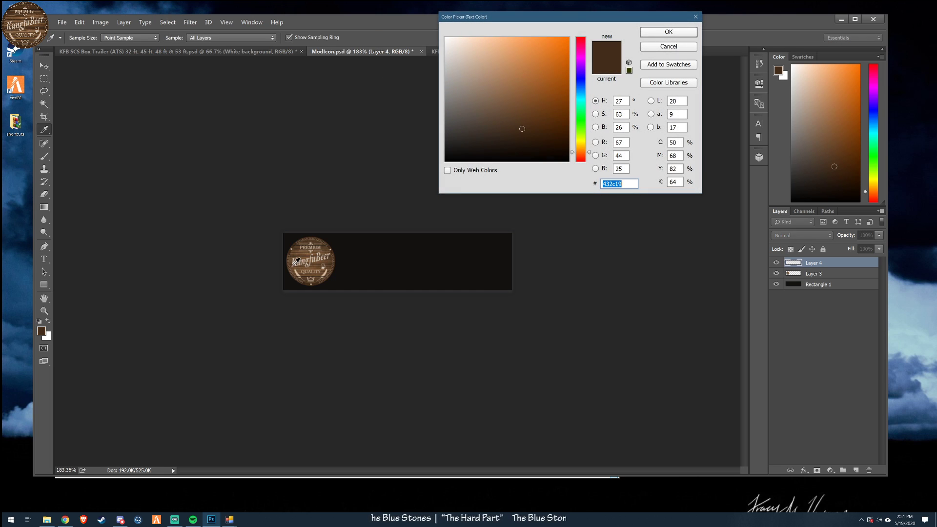
pyautogui.click(297, 259)
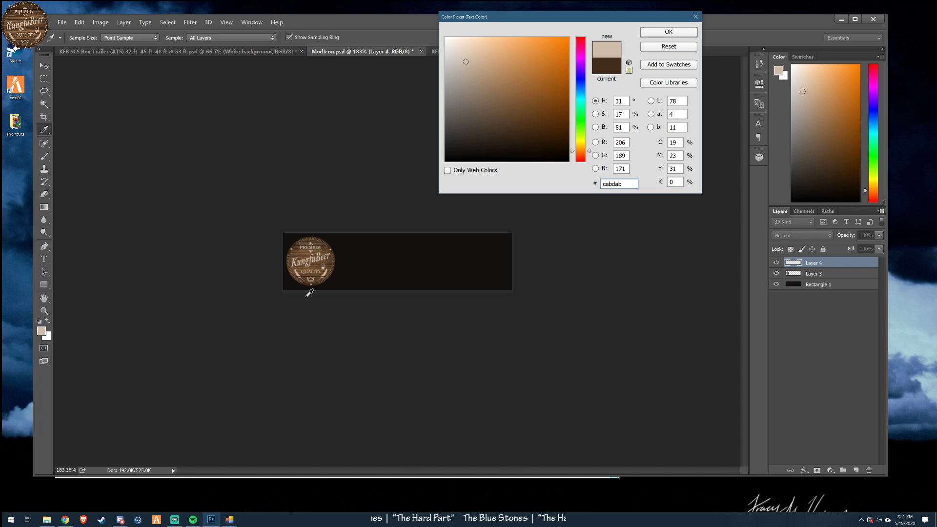
pyautogui.click(669, 32)
# - Set the text colour to light beige #ddcdbb, sampled from the label's KungfuBeer lettering
pyautogui.scroll(3, 296, 278)
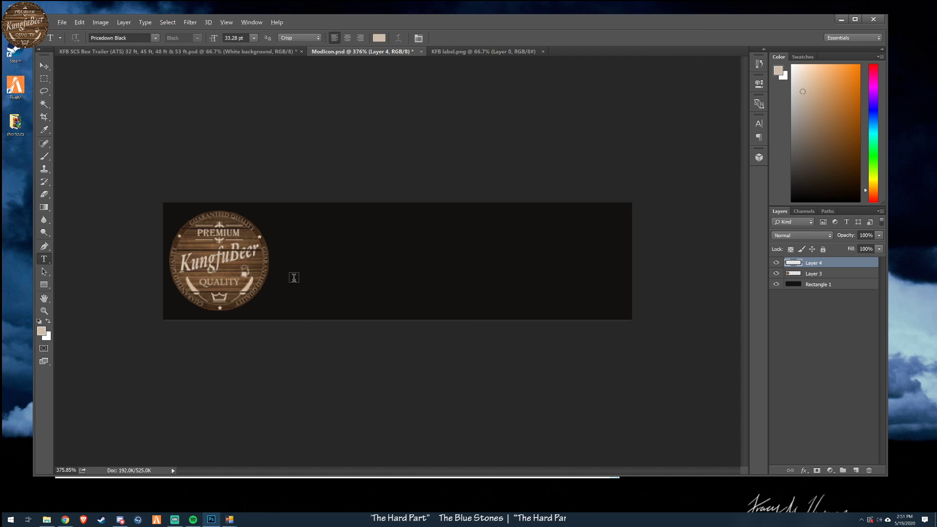
pyautogui.click(378, 37)
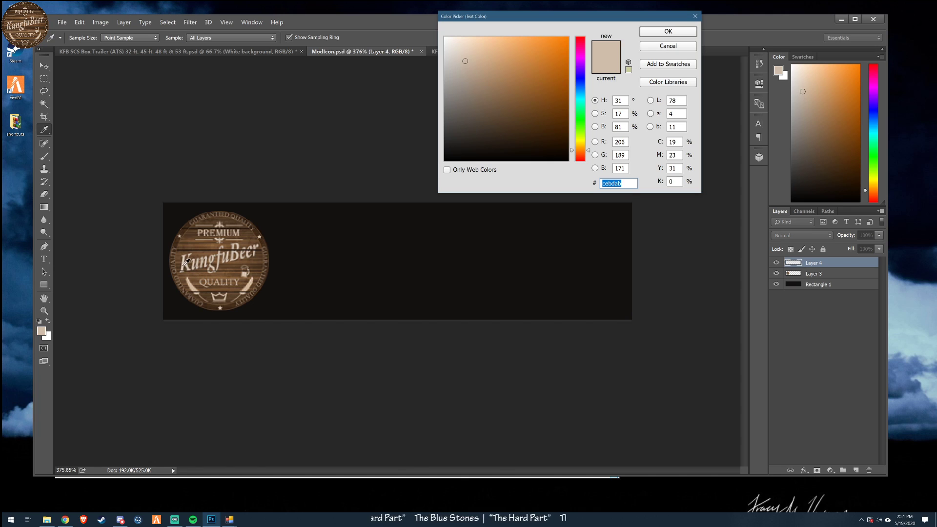
pyautogui.click(184, 264)
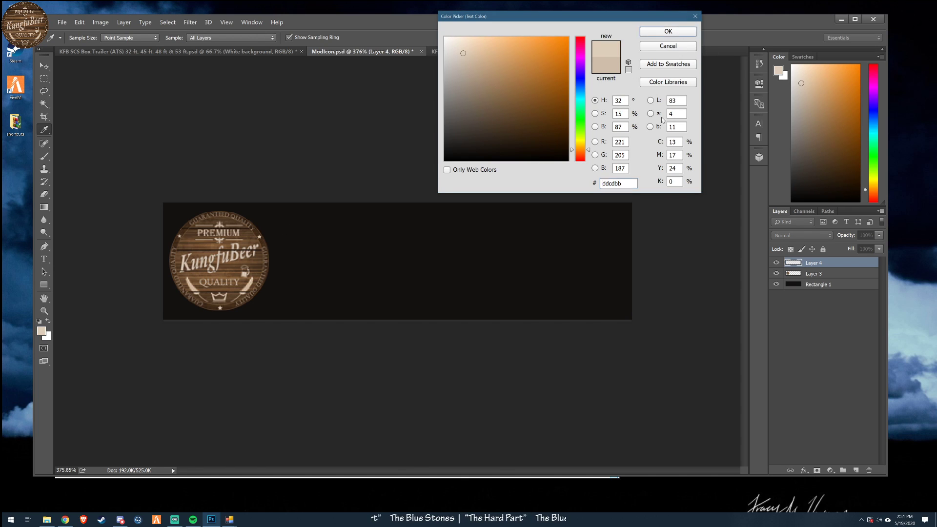
pyautogui.press('Return')
# - Add the text "KungfuBeerski" beside the label and move it to the upper part of the black banner
pyautogui.click(326, 275)
pyautogui.write('K')
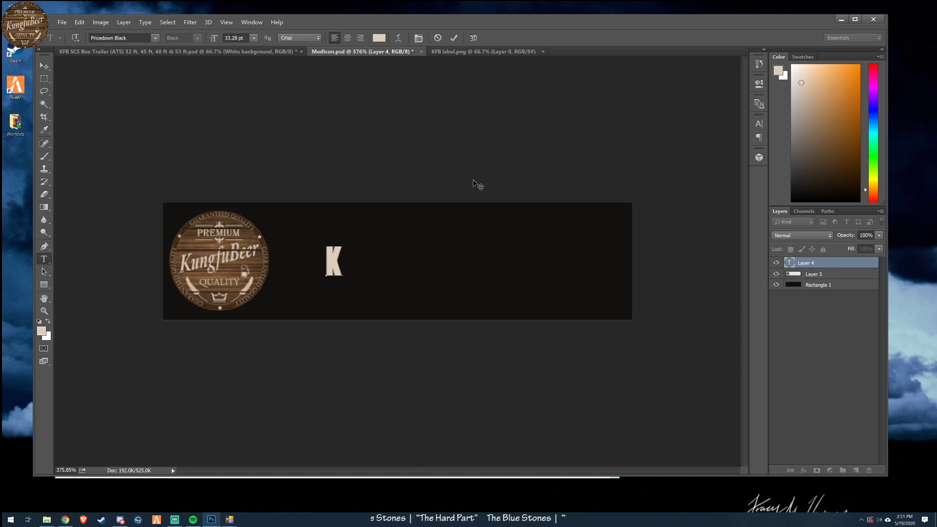
pyautogui.write('ungfu')
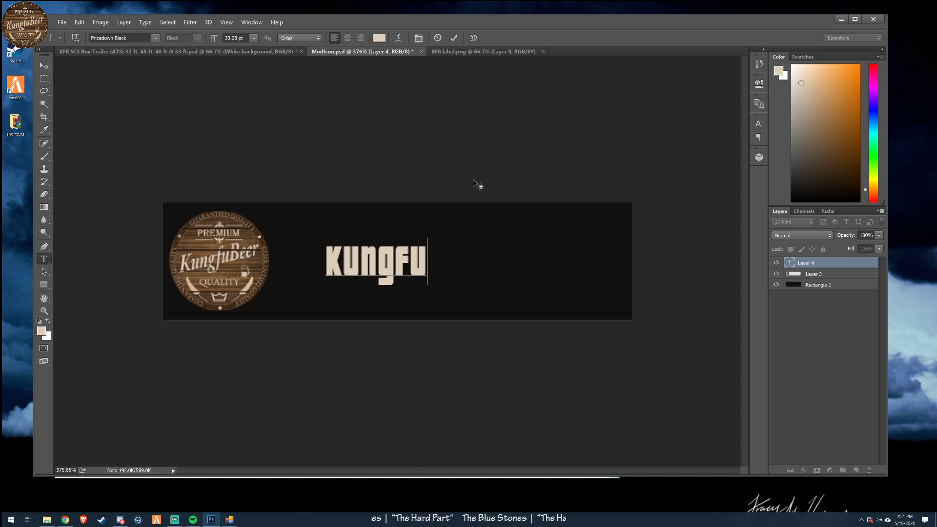
pyautogui.write('Beerski')
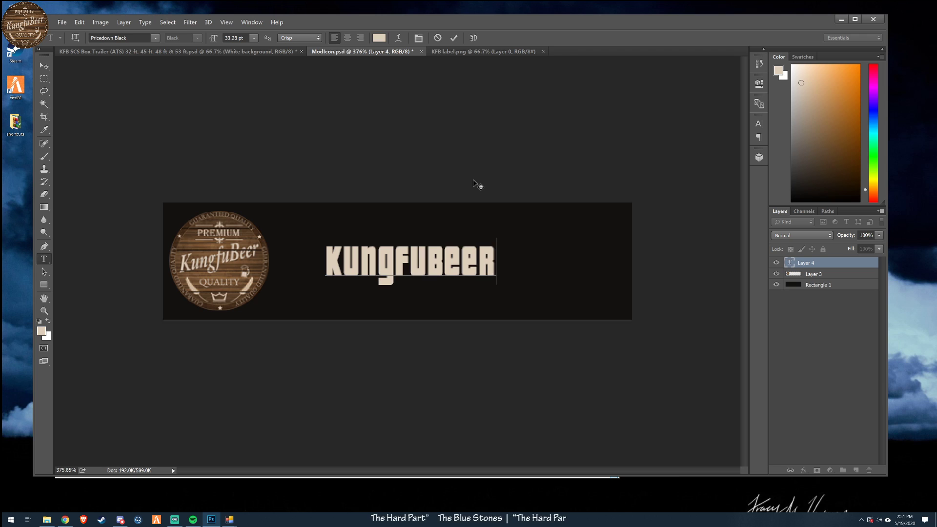
pyautogui.click(43, 65)
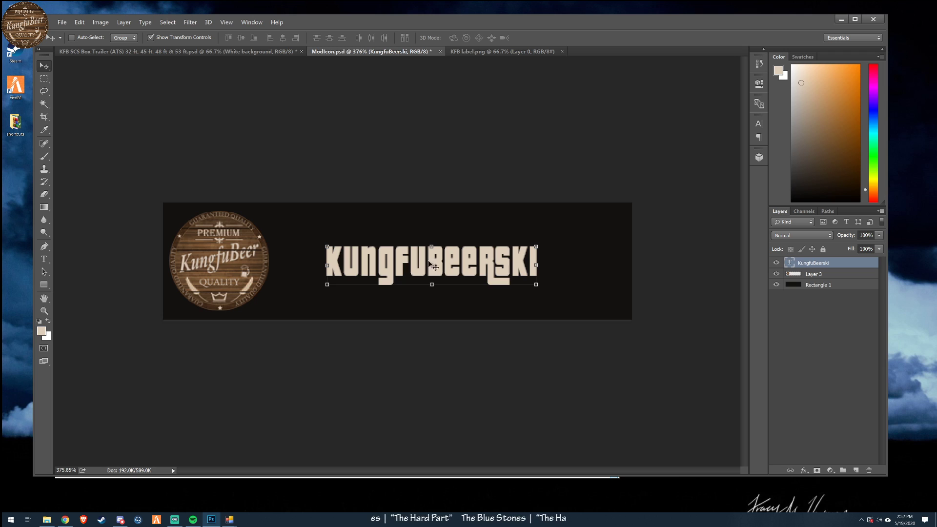
pyautogui.moveTo(508, 268); pyautogui.dragTo(518, 237)
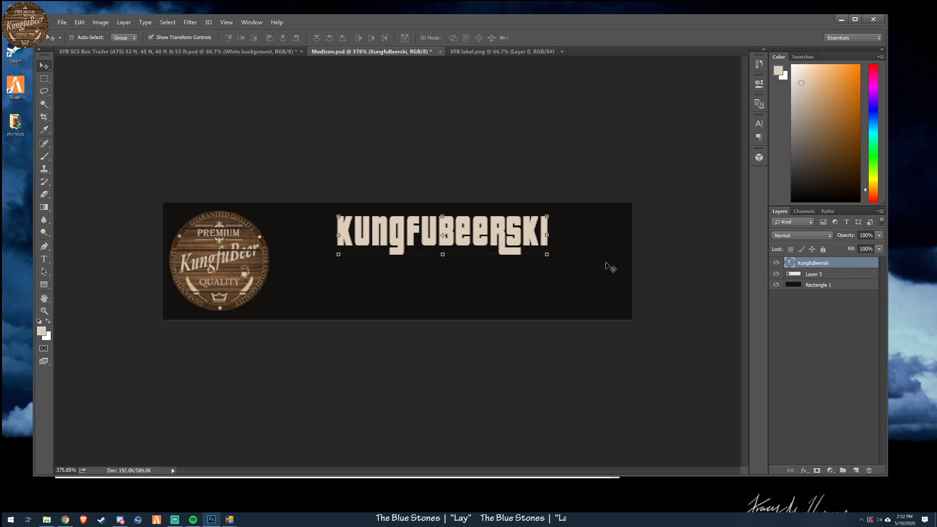
# - Change the KungfuBeerski text's font to Gobold Hollow Bold Regular and shift the text slightly down and toward the label
pyautogui.doubleClick(790, 263)
pyautogui.click(155, 38)
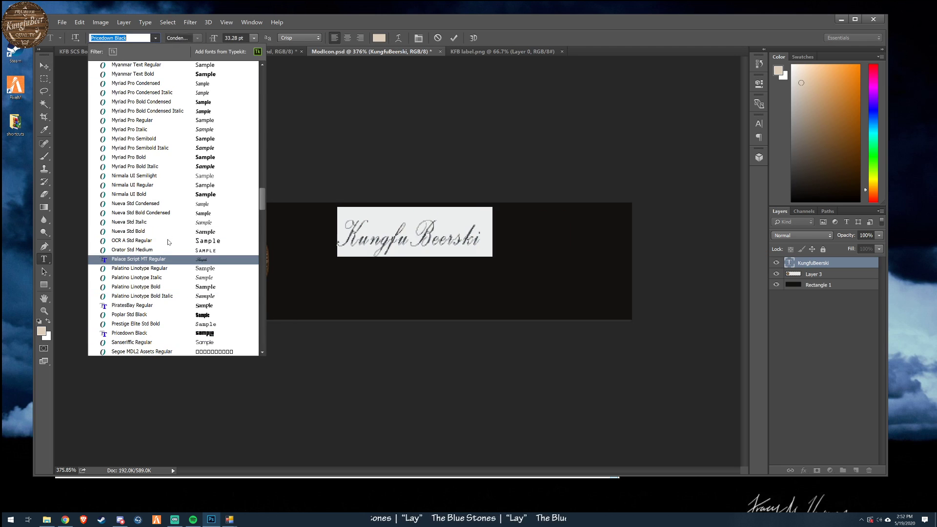
pyautogui.scroll(-2, 162, 168)
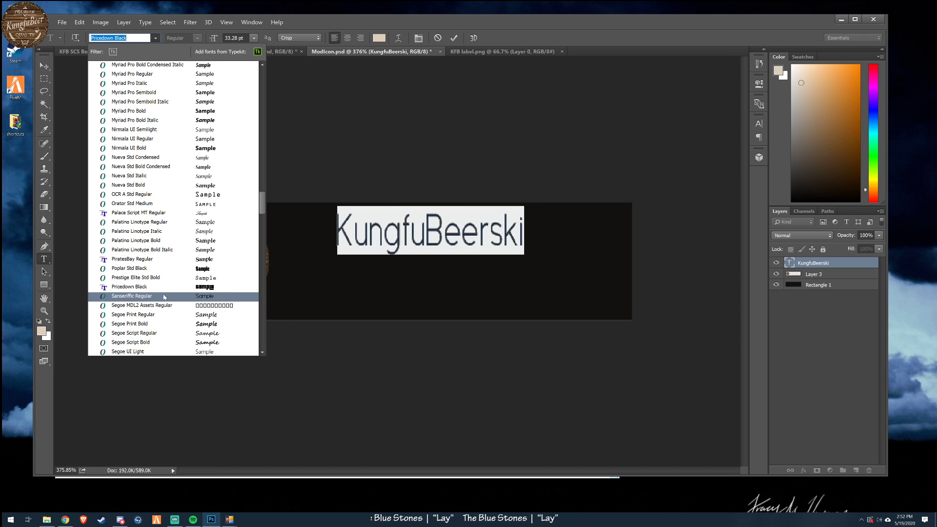
pyautogui.scroll(8, 164, 293)
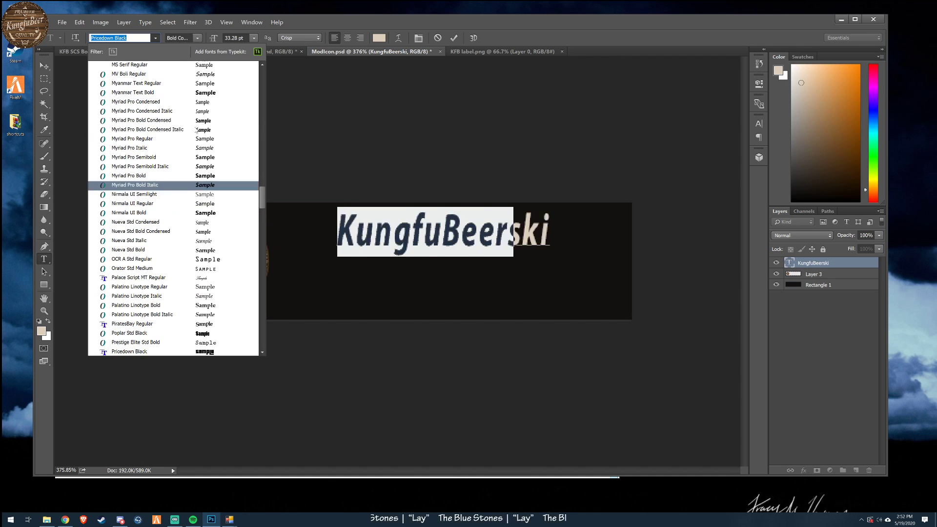
pyautogui.scroll(15, 192, 139)
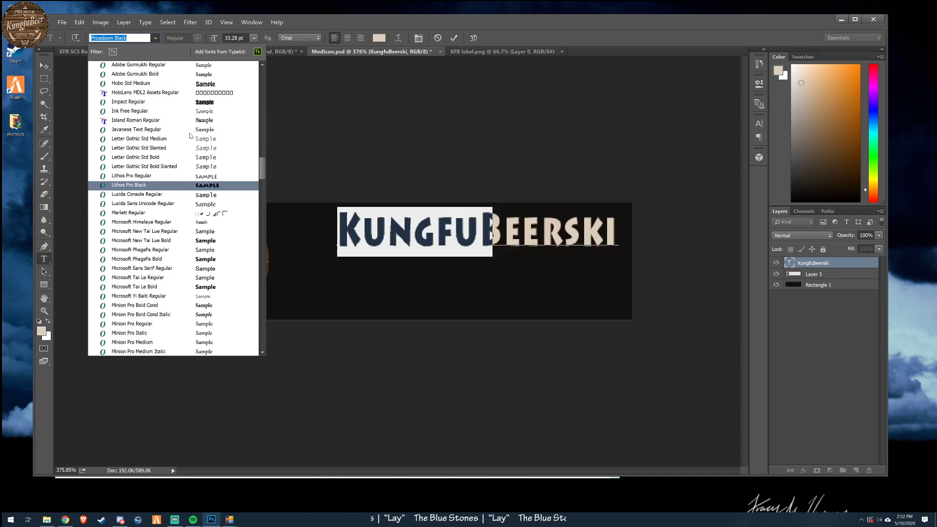
pyautogui.scroll(2, 190, 132)
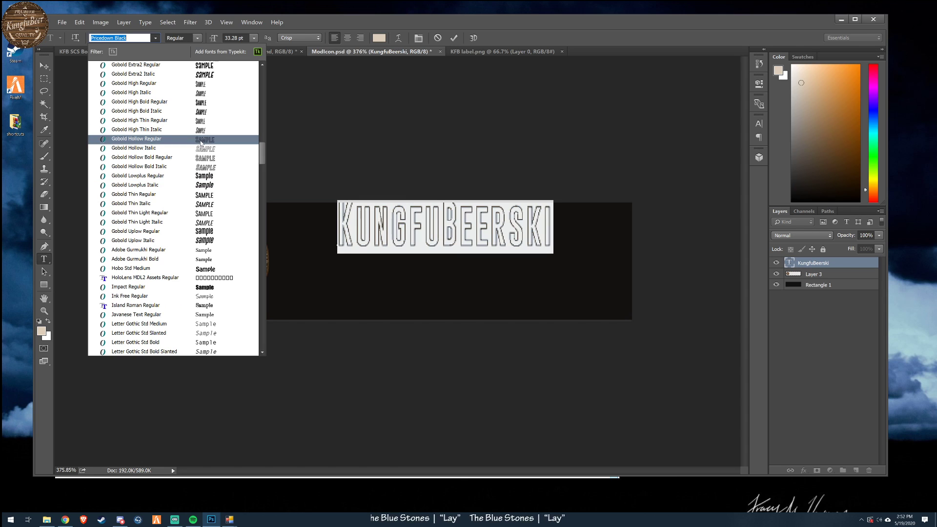
pyautogui.click(166, 157)
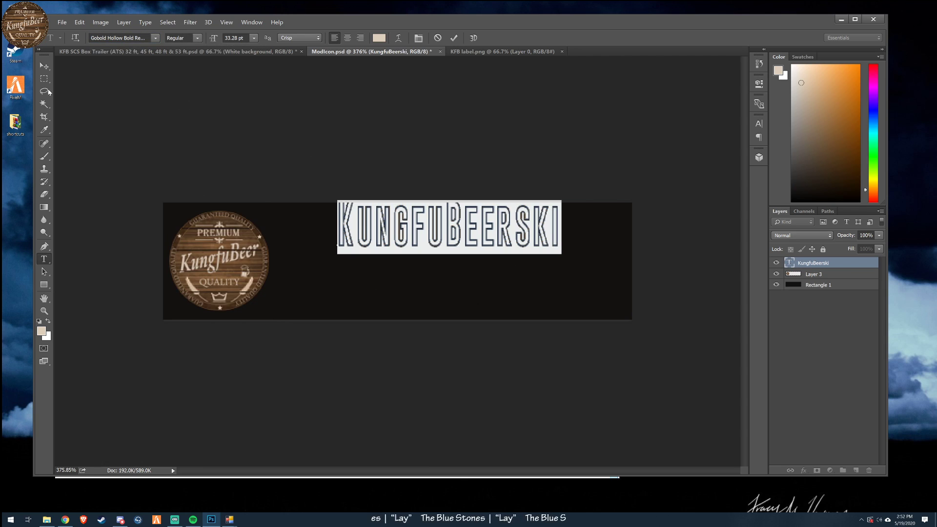
pyautogui.click(44, 66)
pyautogui.moveTo(589, 277); pyautogui.dragTo(573, 292)
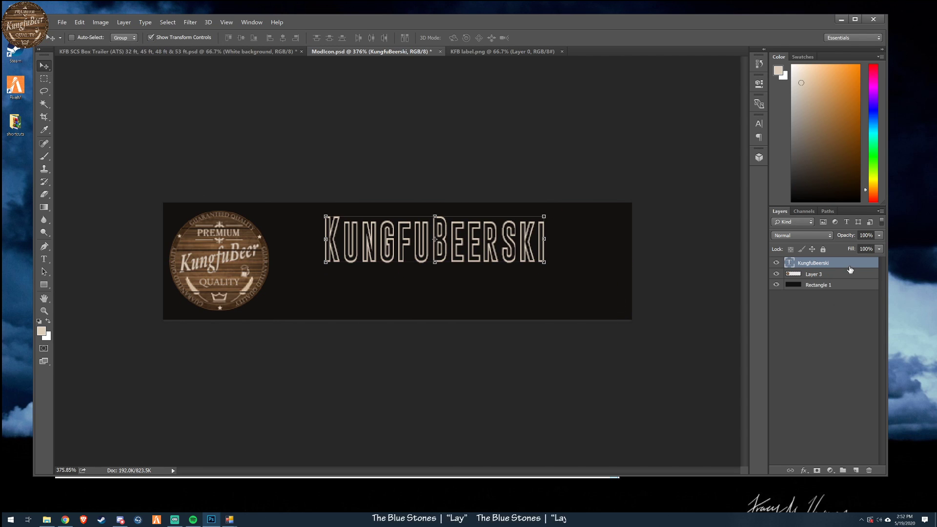
# - Apply a Drop Shadow effect to the KungfuBeerski text layer, trying a Stroke effect and turning it off again
pyautogui.doubleClick(849, 270)
pyautogui.click(439, 444)
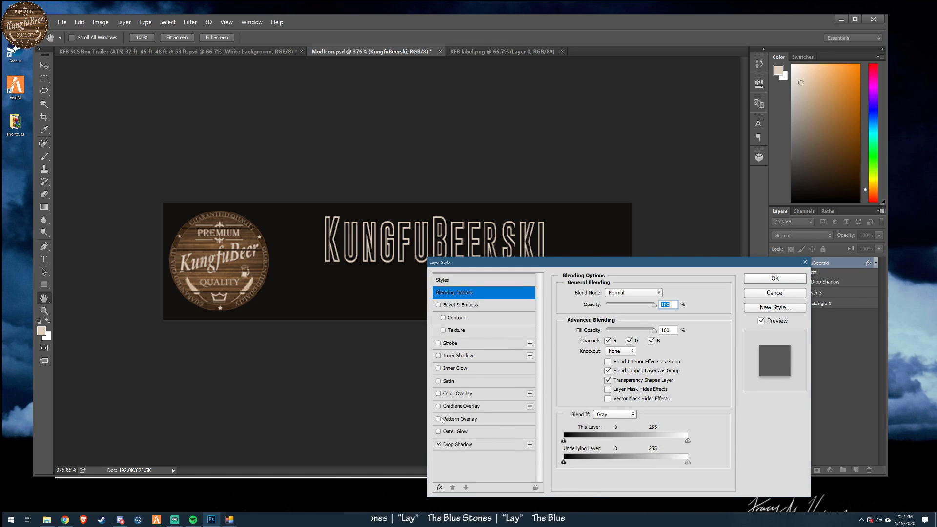
pyautogui.click(439, 343)
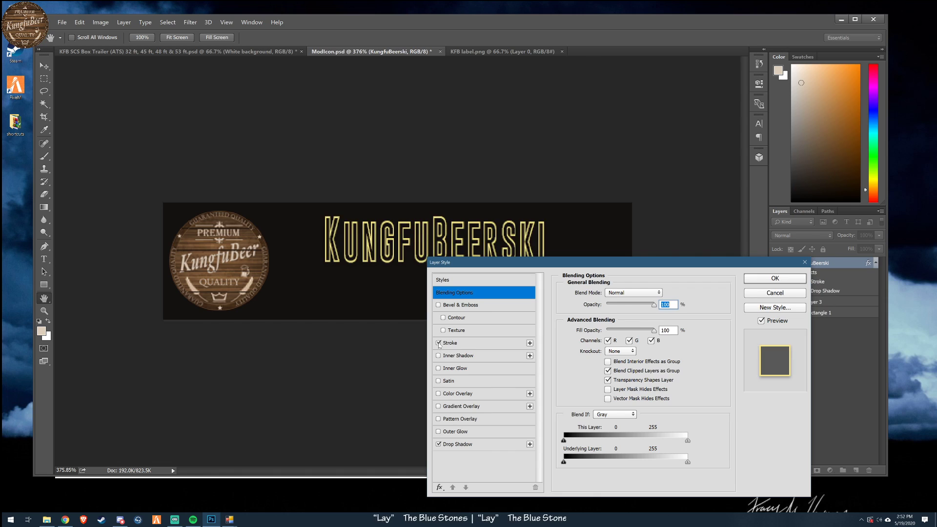
pyautogui.click(439, 343)
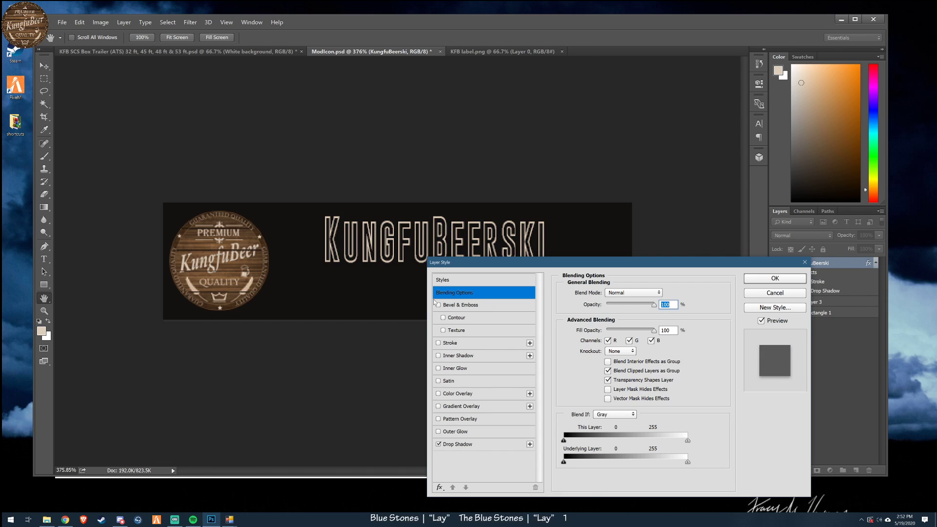
pyautogui.click(776, 292)
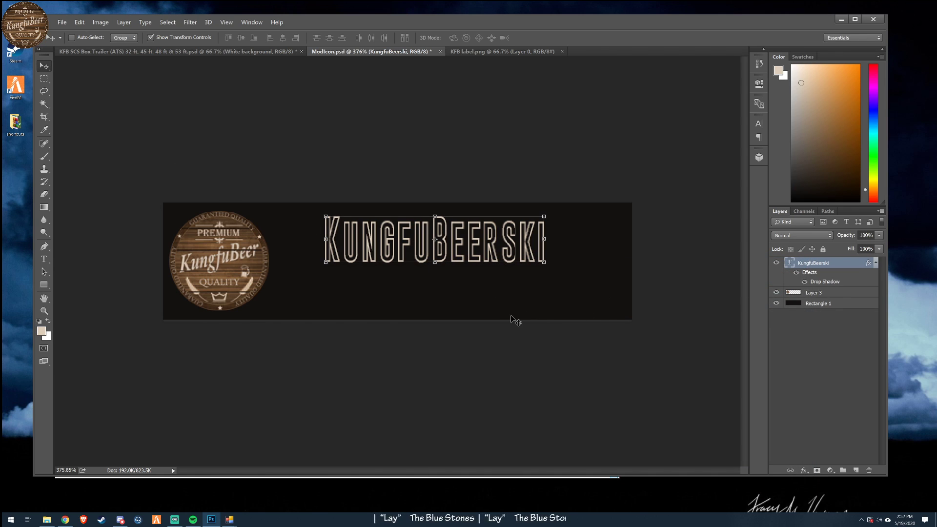
# - Enlarge the KungfuBeerski text to about 42.6 pt along the upper part of the banner and apply the transform
pyautogui.scroll(-5, 510, 314)
pyautogui.scroll(4, 513, 318)
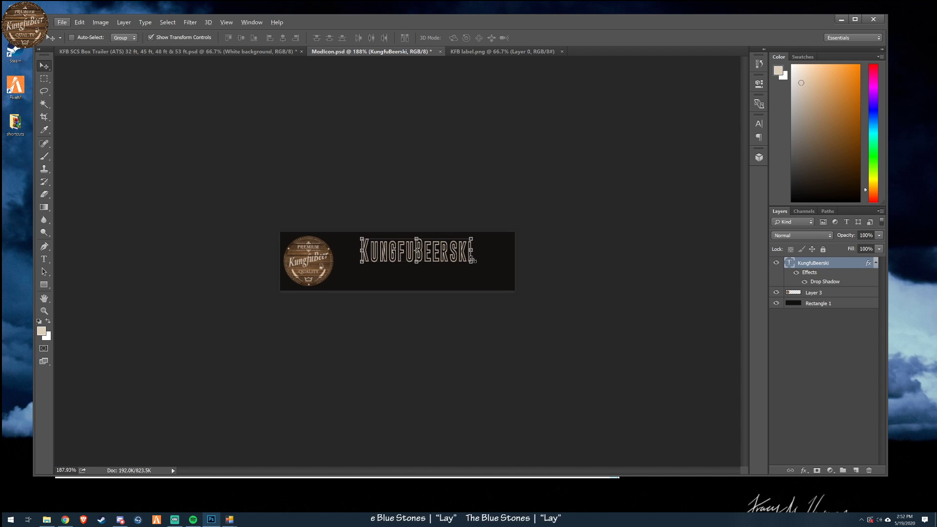
pyautogui.moveTo(470, 262)
pyautogui.mouseDown()
pyautogui.moveTo(503, 275)
pyautogui.moveTo(458, 261)
pyautogui.mouseUp()
pyautogui.moveTo(459, 263); pyautogui.dragTo(462, 262)
pyautogui.click(478, 37)
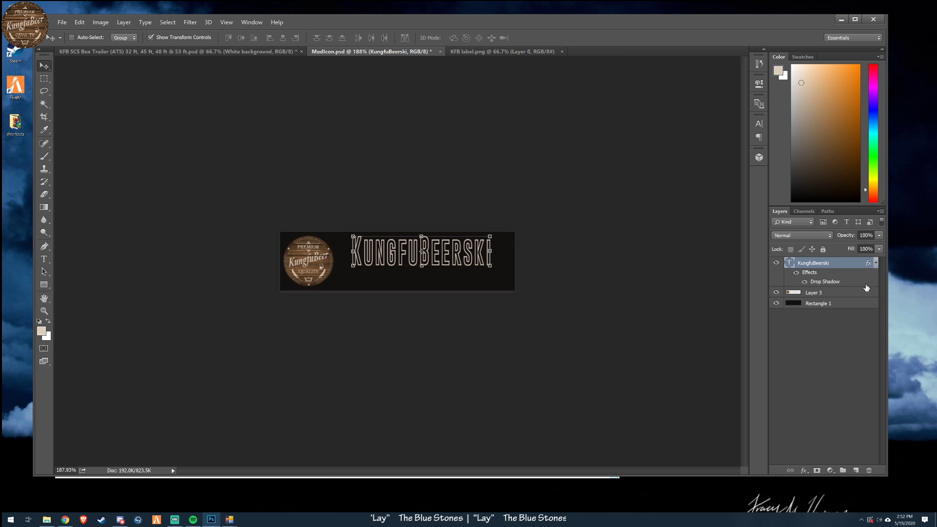
# - Duplicate the KungfuBeerski text layer within ModIcon.psd and change the copy's text to "Mods"
pyautogui.rightClick(795, 265)
pyautogui.click(812, 220)
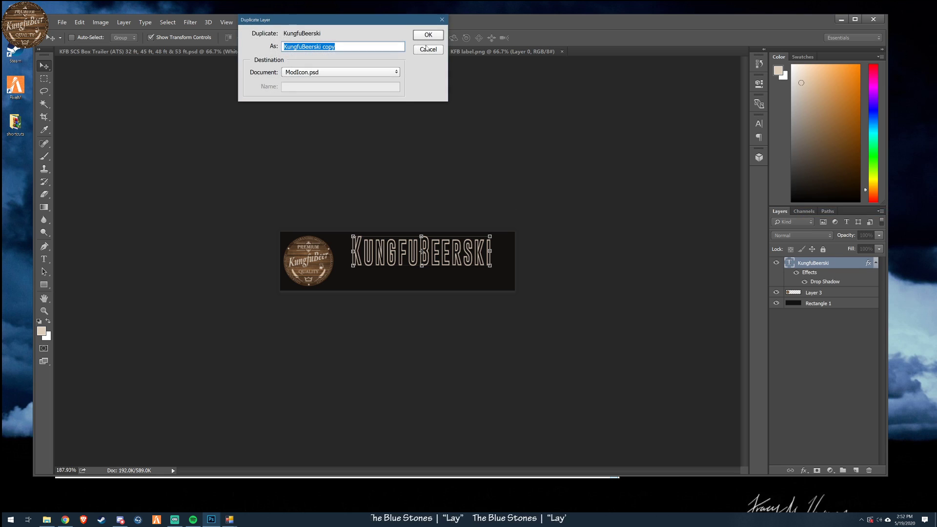
pyautogui.press('Return')
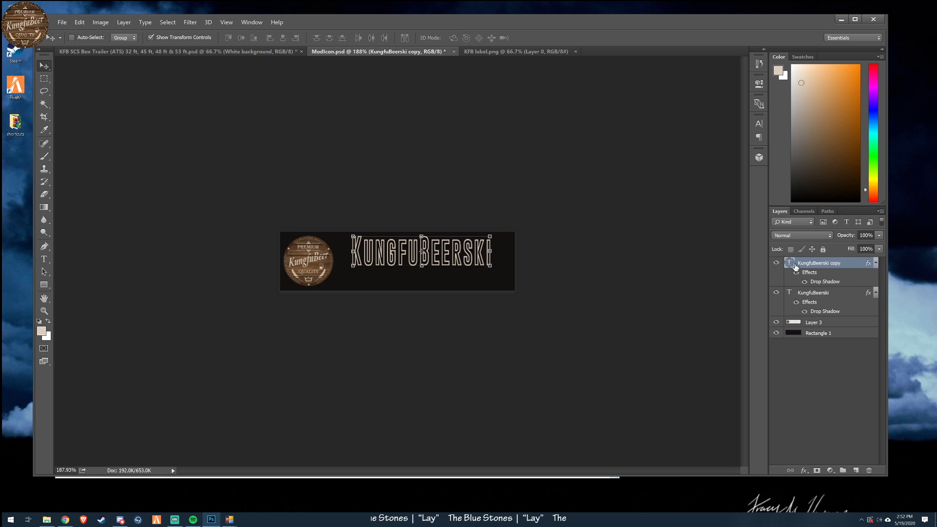
pyautogui.doubleClick(789, 263)
pyautogui.write('Mods')
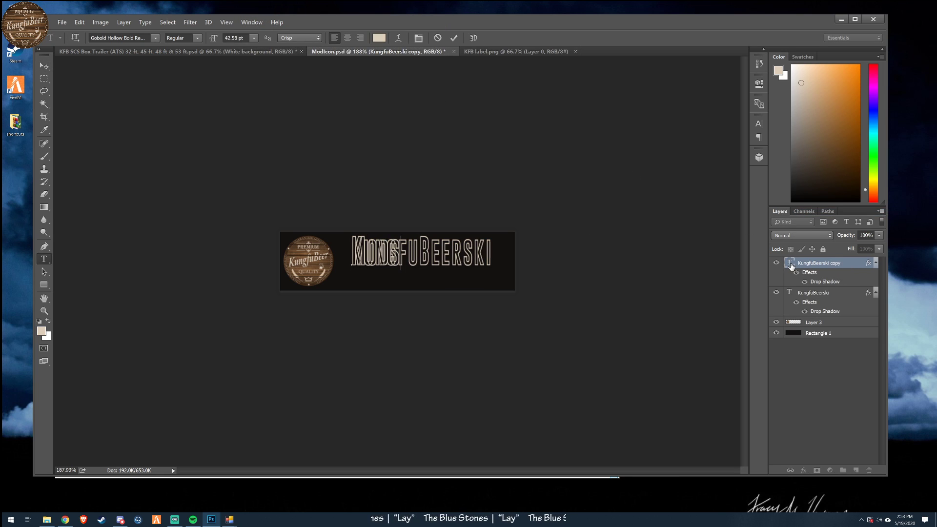
# - Scale the Mods text to about 76% width and 75% height and place it in the banner's lower-right corner
pyautogui.click(44, 65)
pyautogui.moveTo(486, 334); pyautogui.dragTo(585, 356)
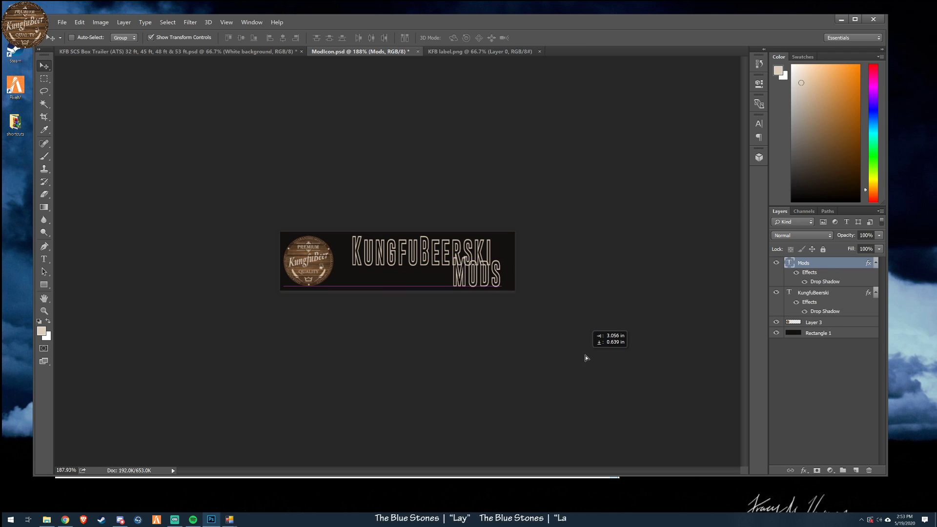
pyautogui.hotkey('ctrl', 't')
pyautogui.moveTo(502, 257); pyautogui.dragTo(489, 266)
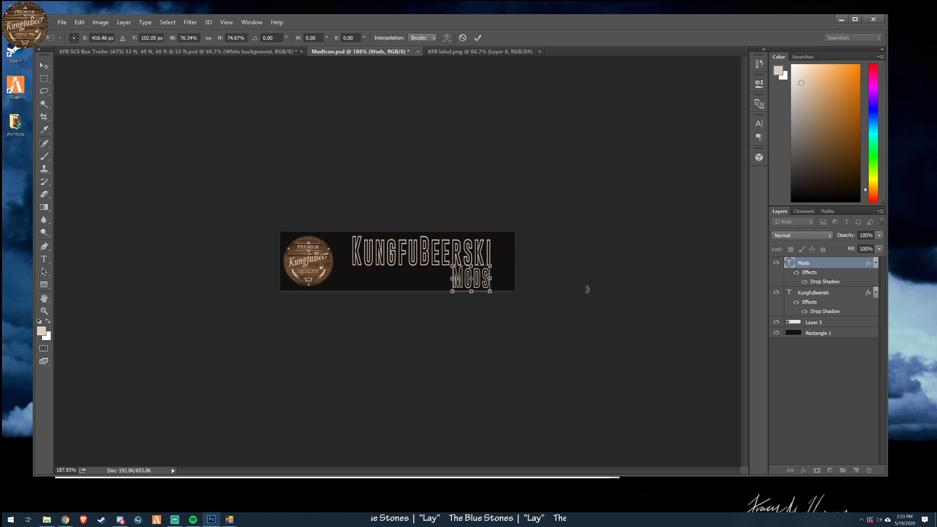
pyautogui.click(477, 38)
pyautogui.moveTo(533, 338); pyautogui.dragTo(552, 340)
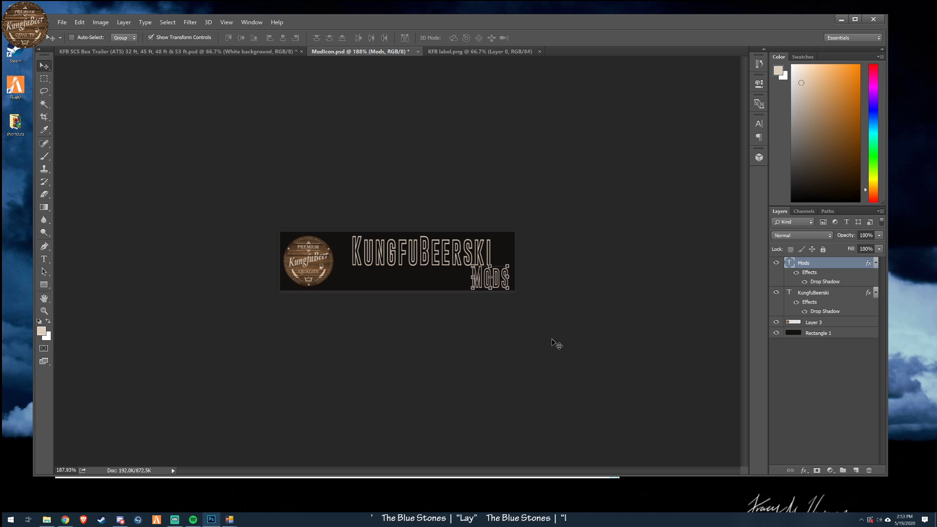
pyautogui.click(62, 22)
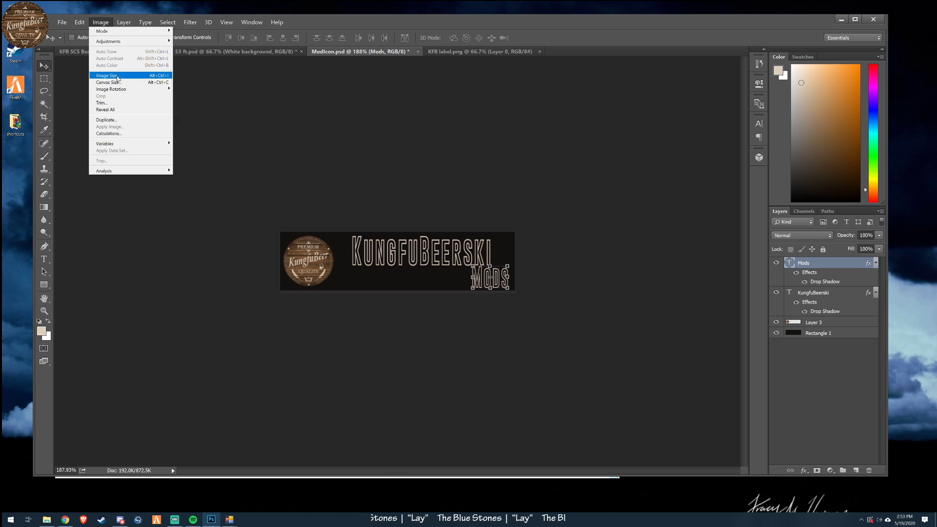
pyautogui.click(107, 76)
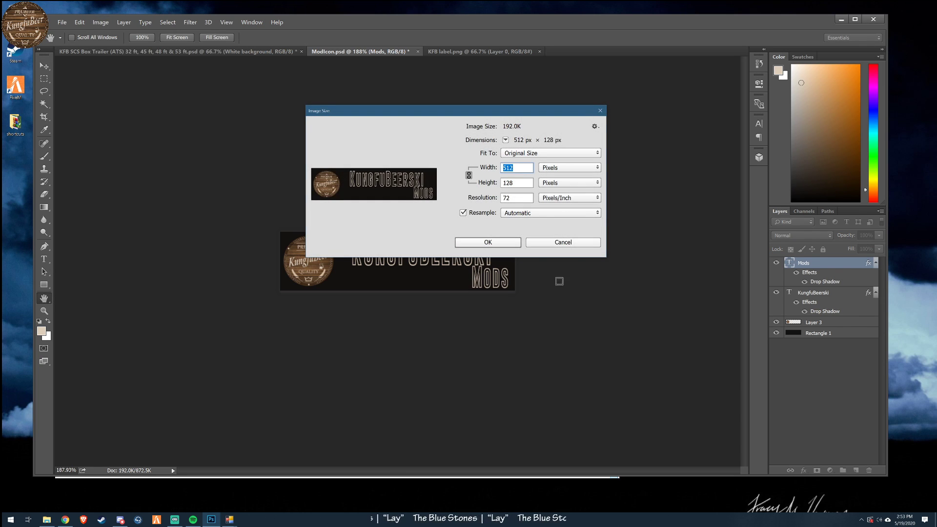
pyautogui.click(573, 247)
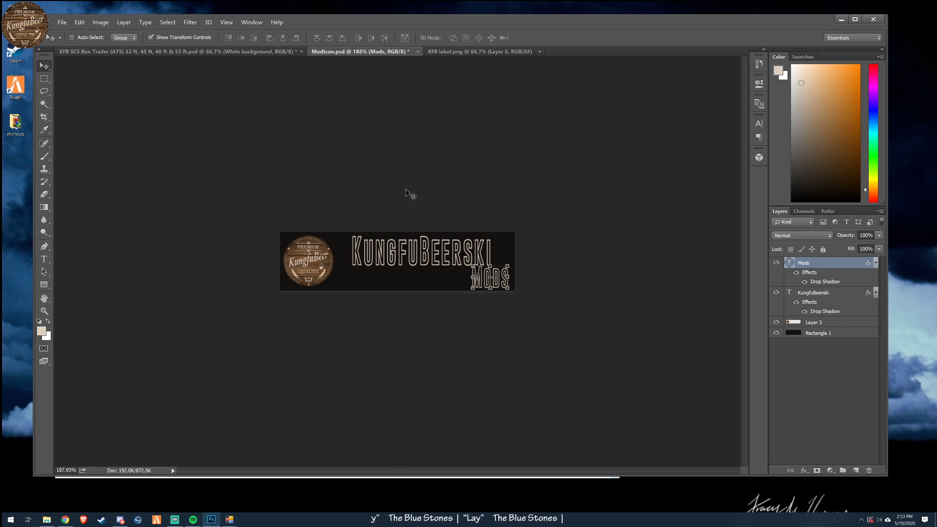
# - Resize the ModIcon image to 50 percent in width and height
pyautogui.click(79, 22)
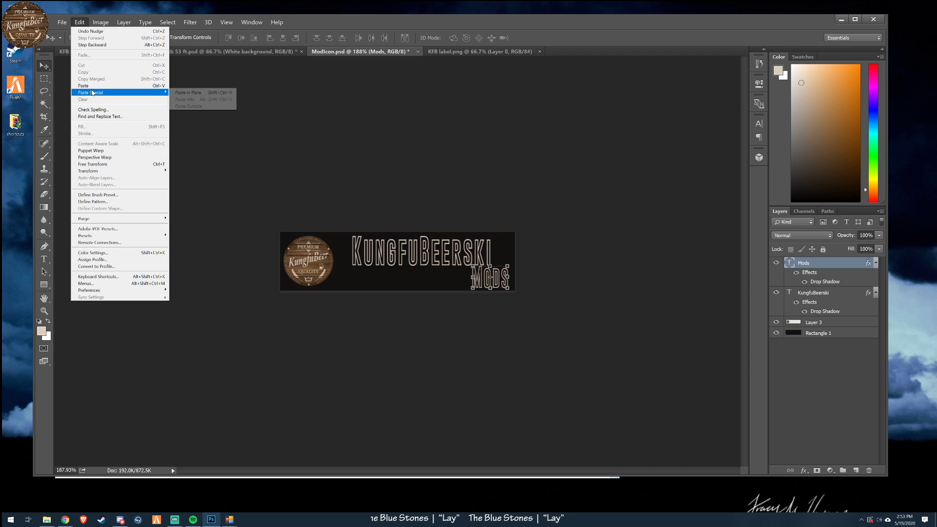
pyautogui.moveTo(109, 21)
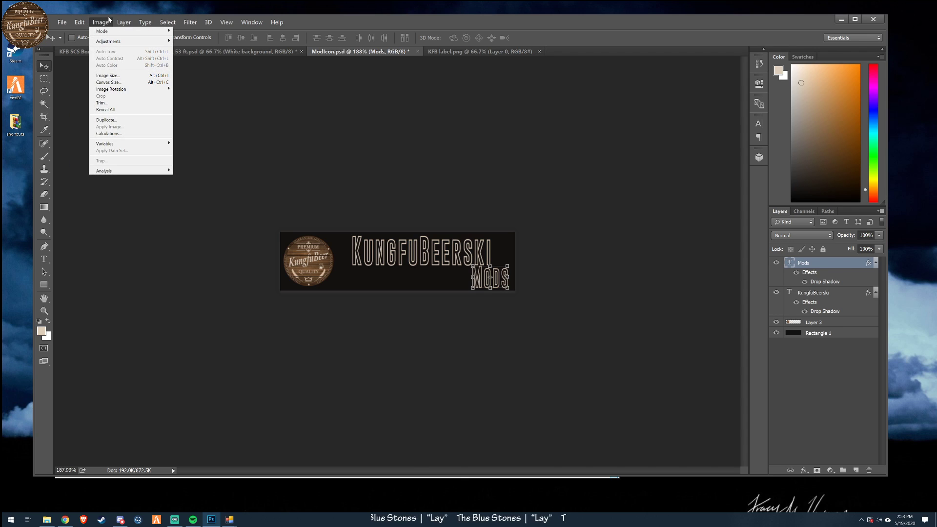
pyautogui.click(108, 76)
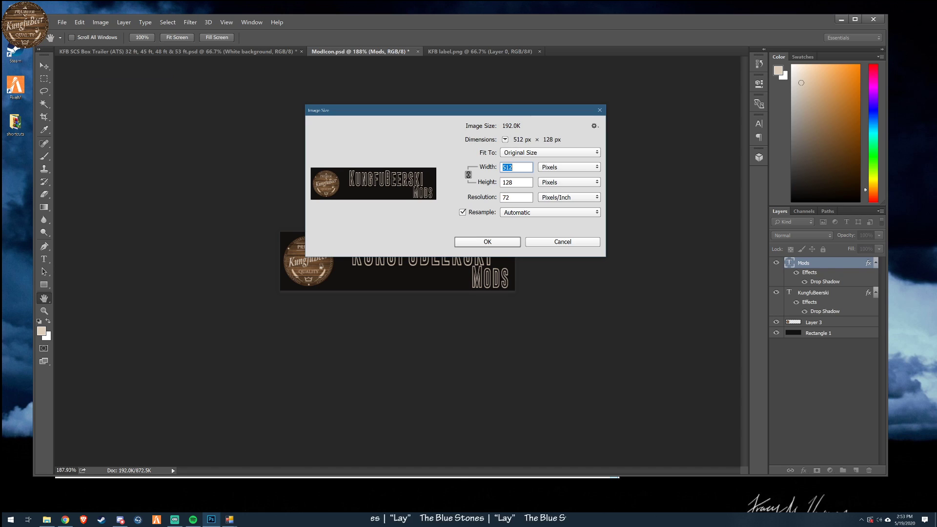
pyautogui.click(554, 169)
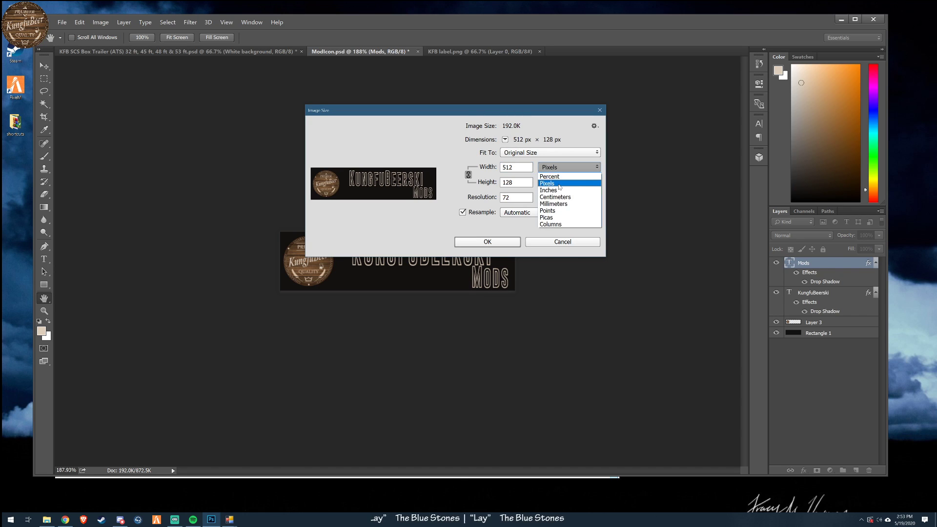
pyautogui.click(556, 175)
pyautogui.write('50')
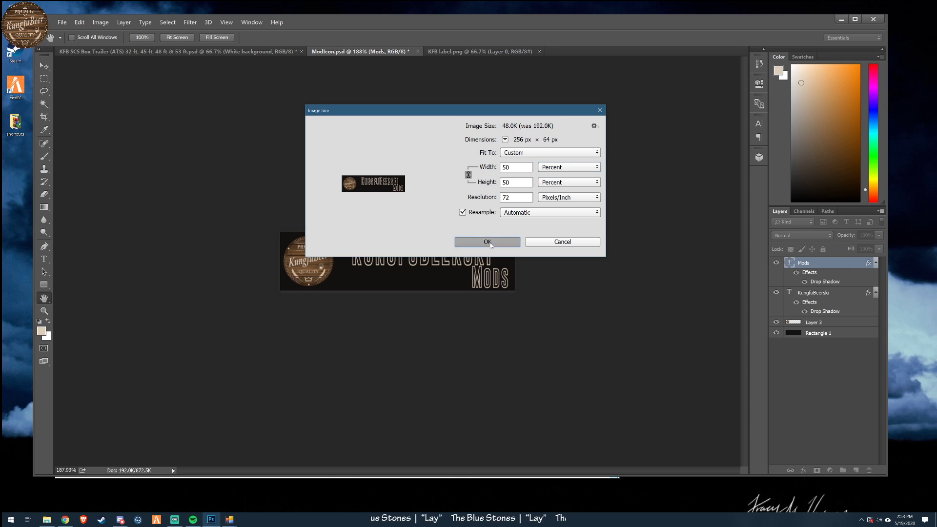
pyautogui.click(487, 241)
# - Start saving the resized mod icon under a new format in the KFB_photoshop_ATS folder
pyautogui.click(62, 22)
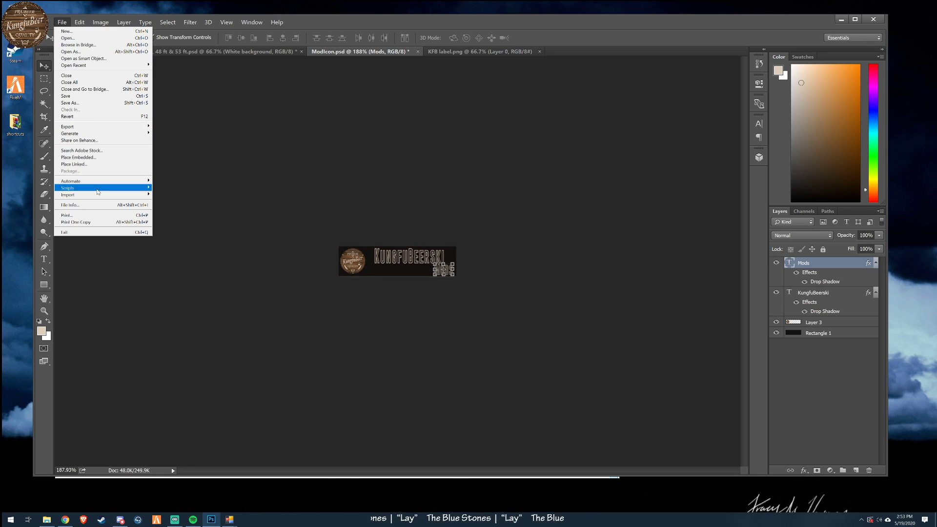
pyautogui.click(68, 103)
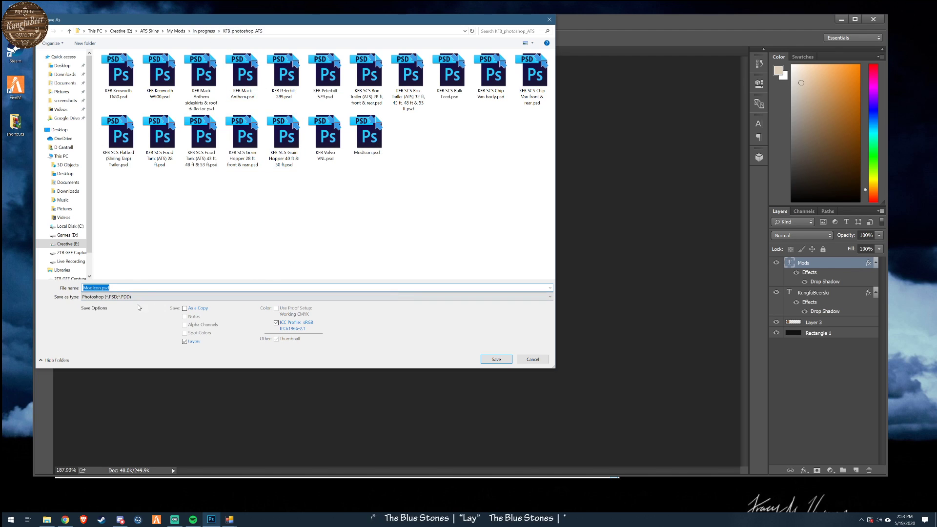
pyautogui.click(118, 296)
pyautogui.click(377, 105)
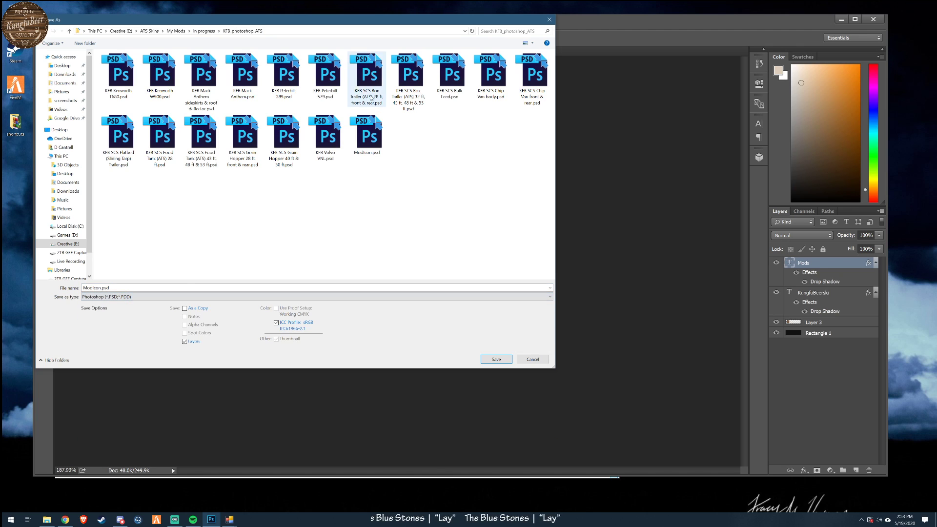
# - Look through the mod's kungfubeer/material/ui/accessory folder in File Explorer to examine its existing icon files, and return to Photoshop
pyautogui.click(47, 520)
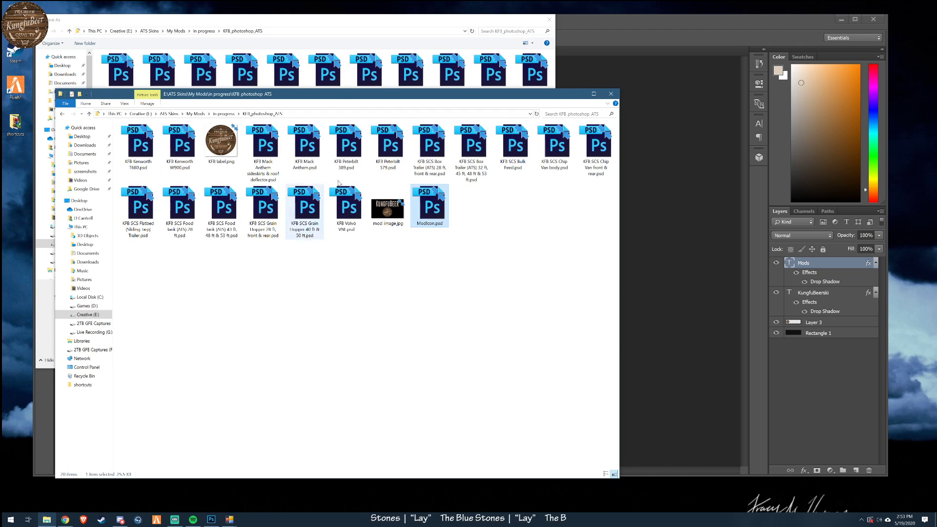
pyautogui.click(225, 114)
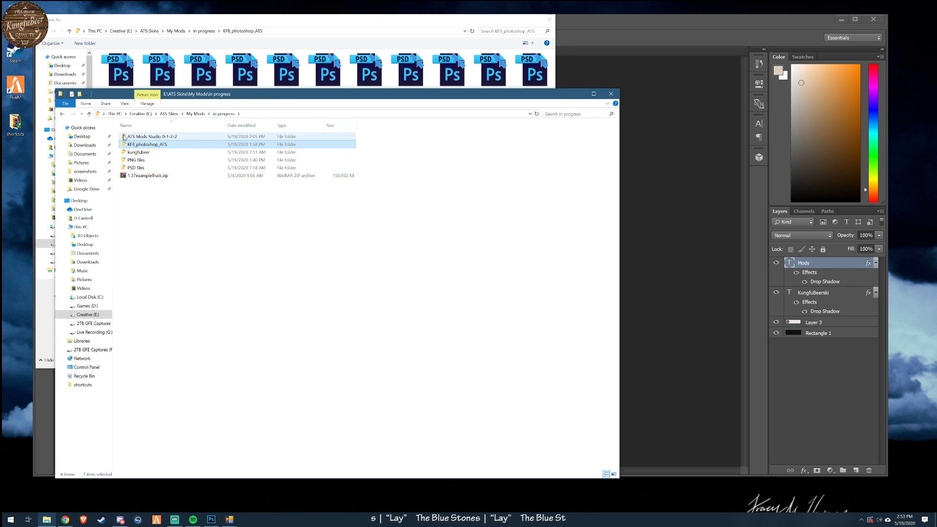
pyautogui.doubleClick(139, 152)
pyautogui.doubleClick(132, 144)
pyautogui.click(129, 139)
pyautogui.doubleClick(129, 137)
pyautogui.doubleClick(130, 138)
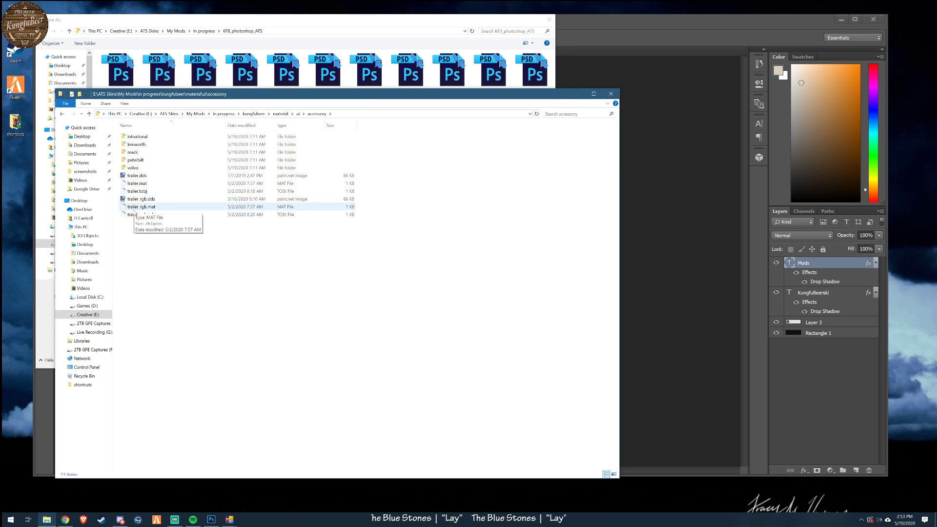
pyautogui.click(620, 17)
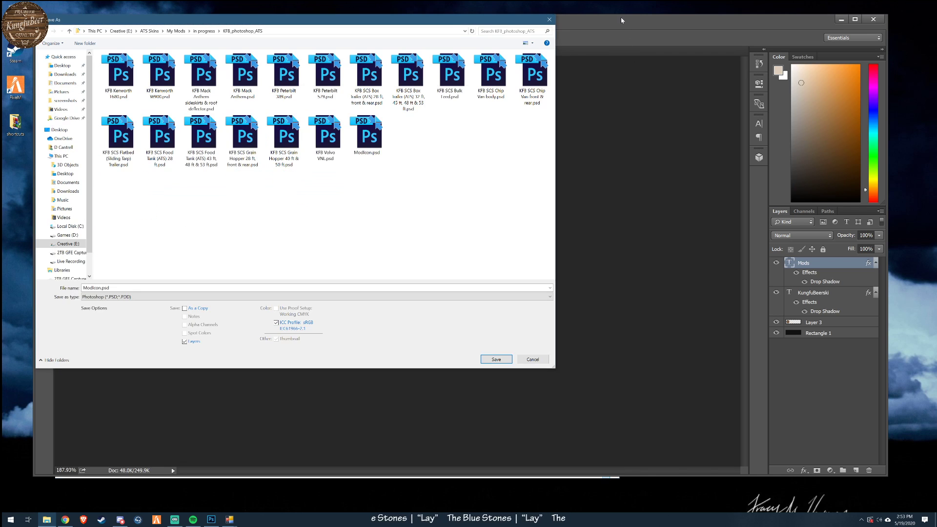
# - Save the mod icon as ModIcon.dds in D3D/DDS format, with the NVIDIA export set to generate MIP maps
pyautogui.click(625, 317)
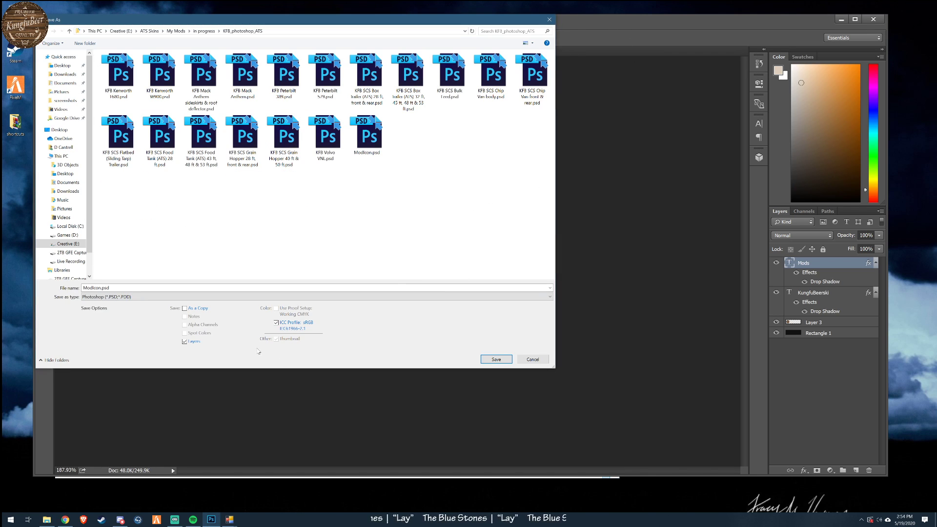
pyautogui.click(174, 298)
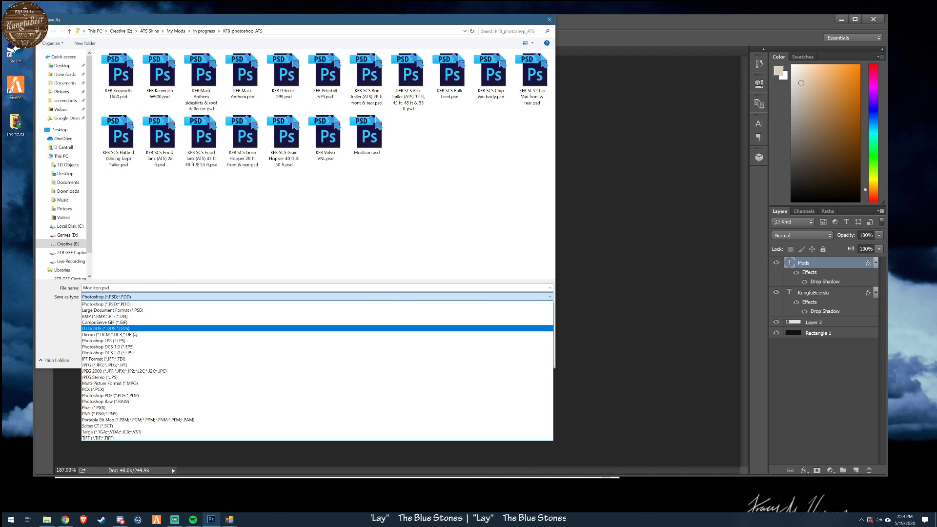
pyautogui.click(195, 327)
pyautogui.doubleClick(100, 291)
pyautogui.click(96, 288)
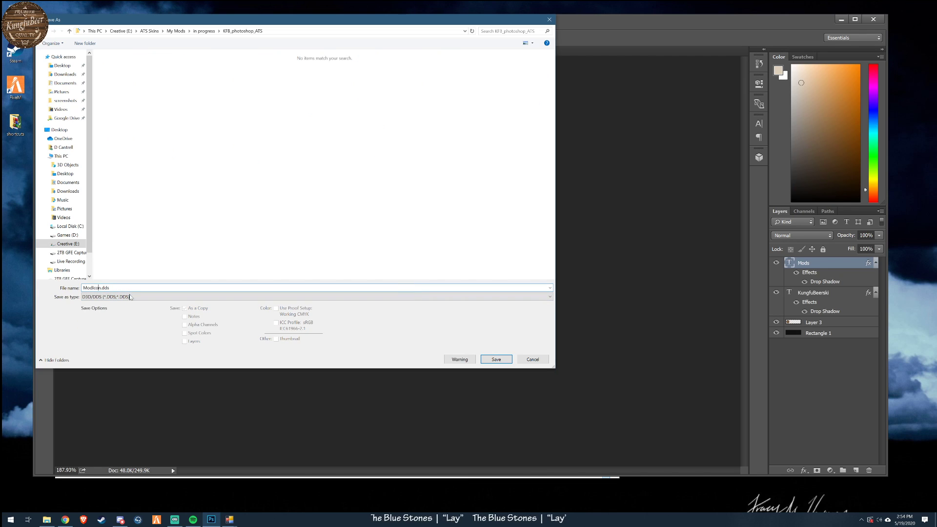
pyautogui.click(503, 360)
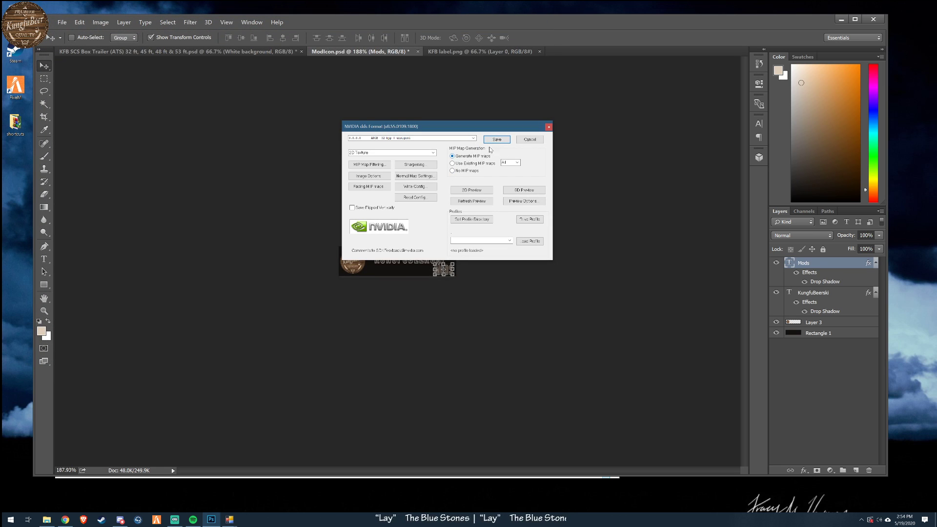
pyautogui.click(498, 141)
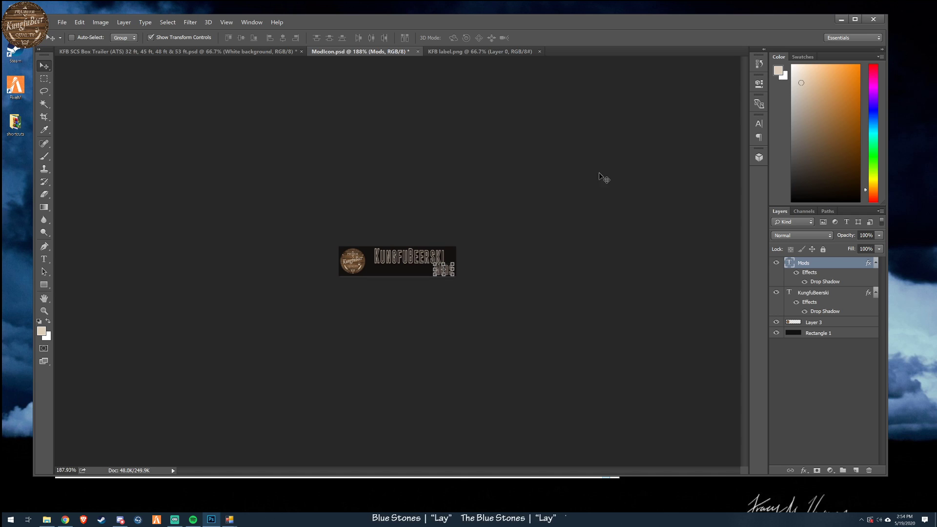
# - Undo the 50 percent resize and save ModIcon.psd at its full size
pyautogui.click(63, 24)
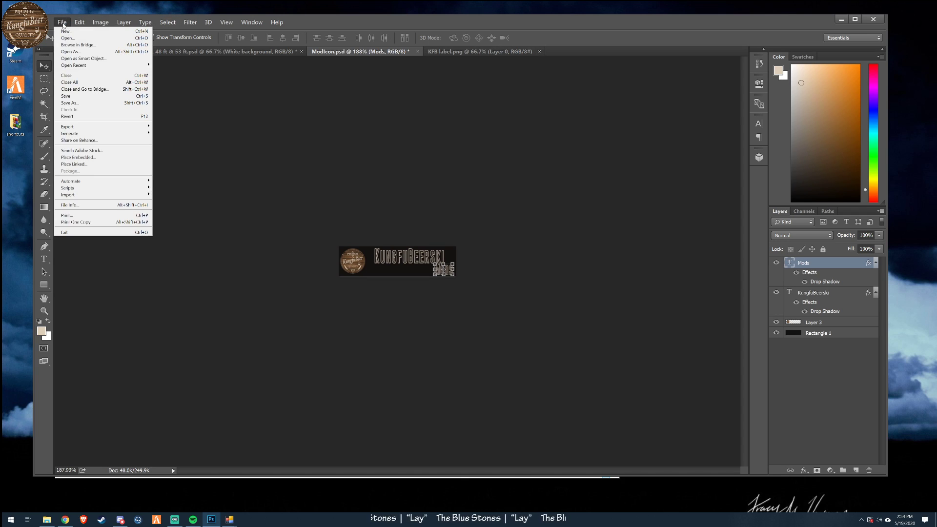
pyautogui.click(86, 45)
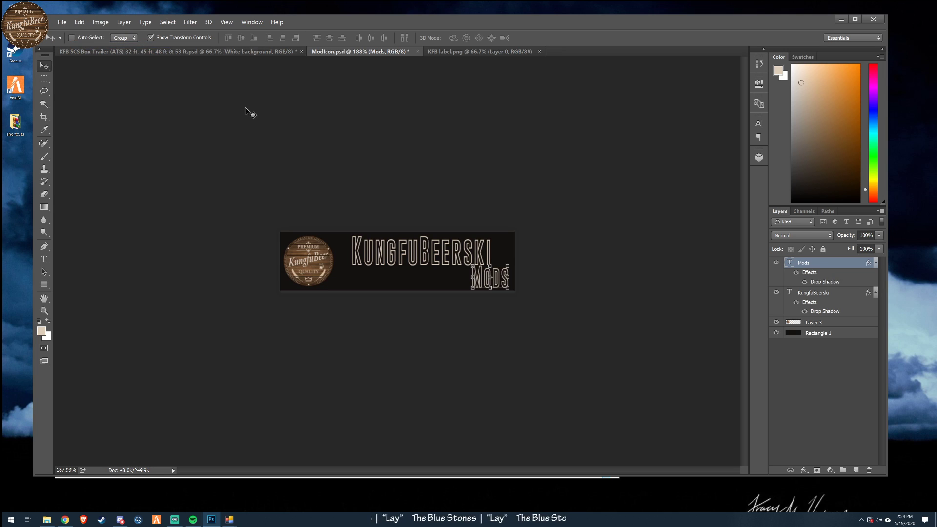
pyautogui.click(62, 23)
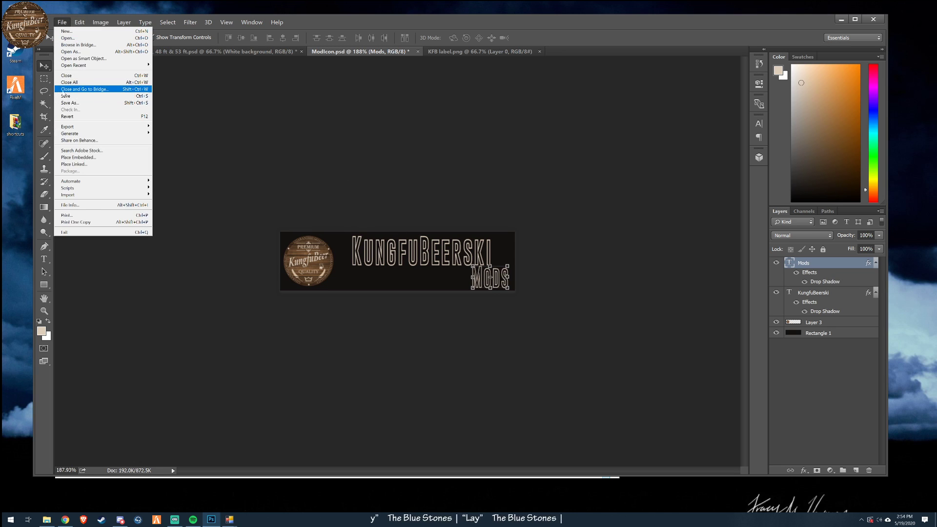
pyautogui.click(71, 96)
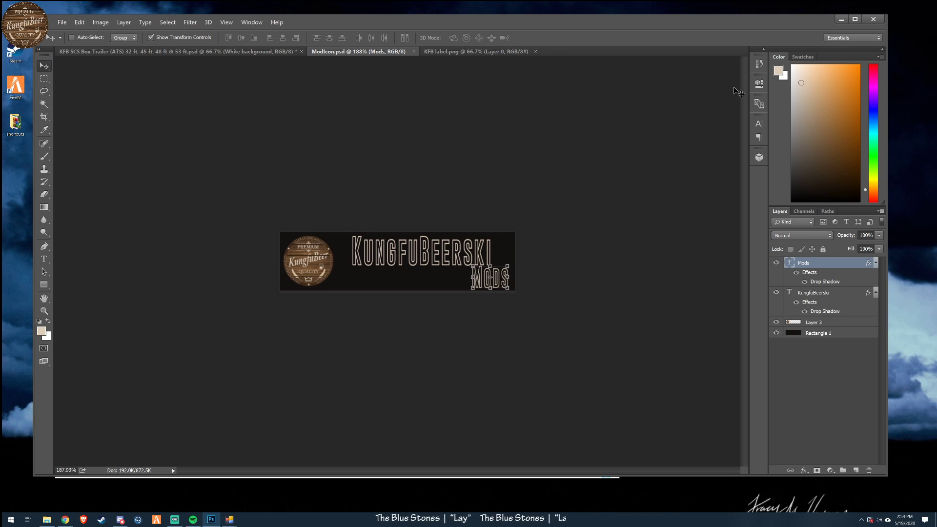
# - Close ModIcon.psd and KFB label.png and minimize Photoshop
pyautogui.click(414, 52)
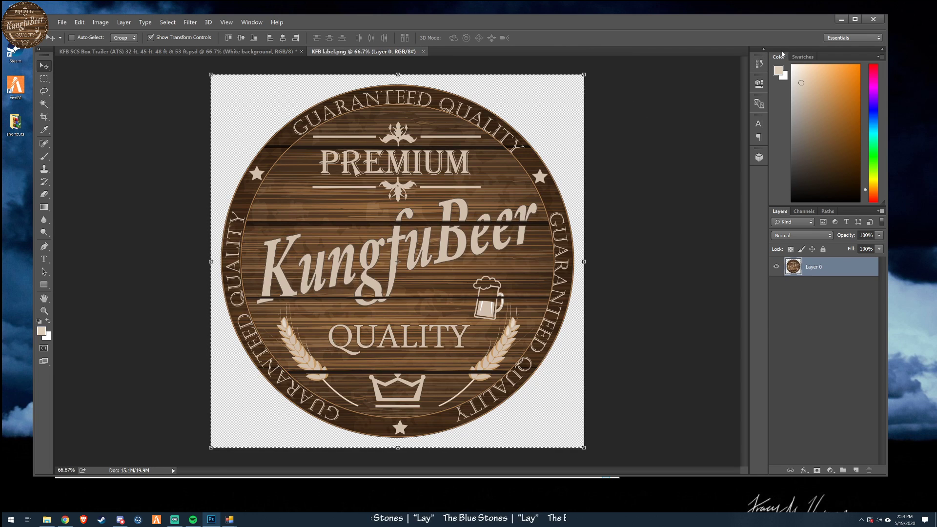
pyautogui.click(423, 51)
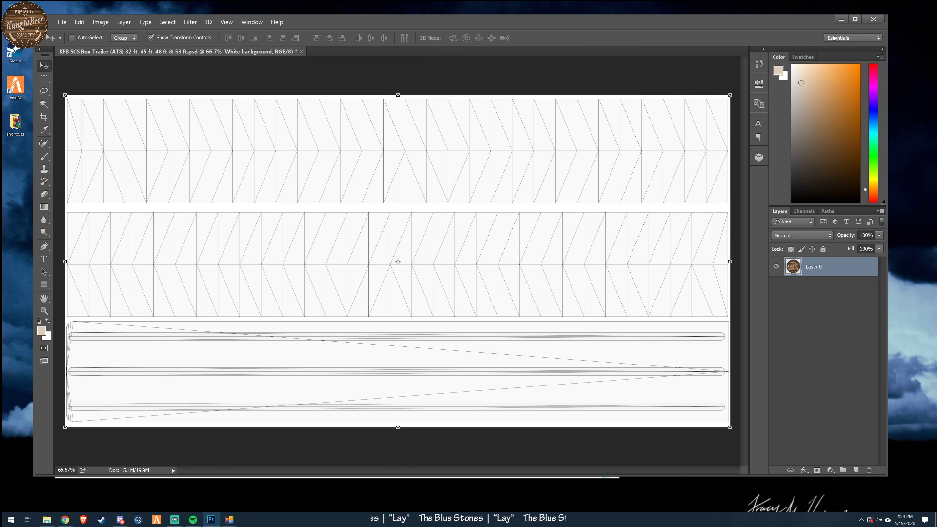
pyautogui.click(841, 20)
# - Copy ModIcon.dds from the KFB_photoshop_ATS folder in File Explorer
pyautogui.moveTo(460, 97)
pyautogui.mouseDown()
pyautogui.moveTo(530, 102)
pyautogui.moveTo(465, 91)
pyautogui.mouseUp()
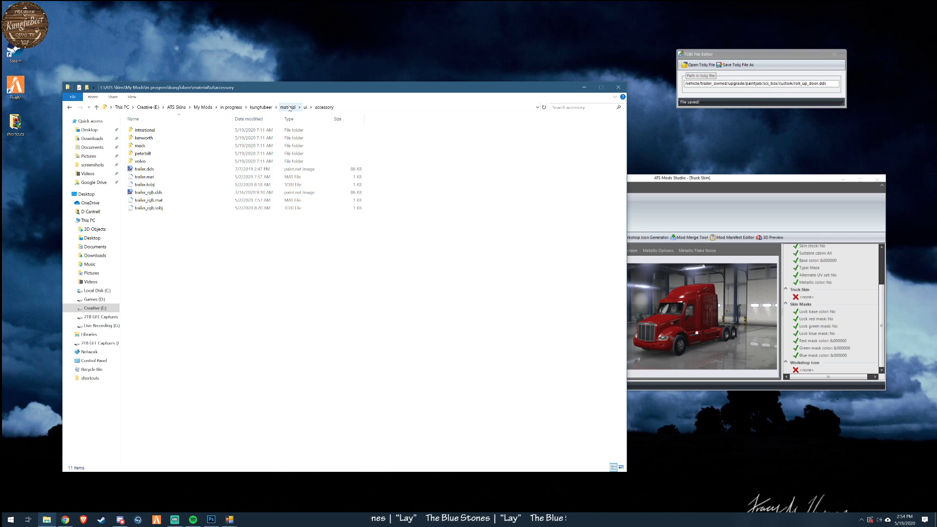
pyautogui.click(261, 107)
pyautogui.click(231, 108)
pyautogui.doubleClick(156, 138)
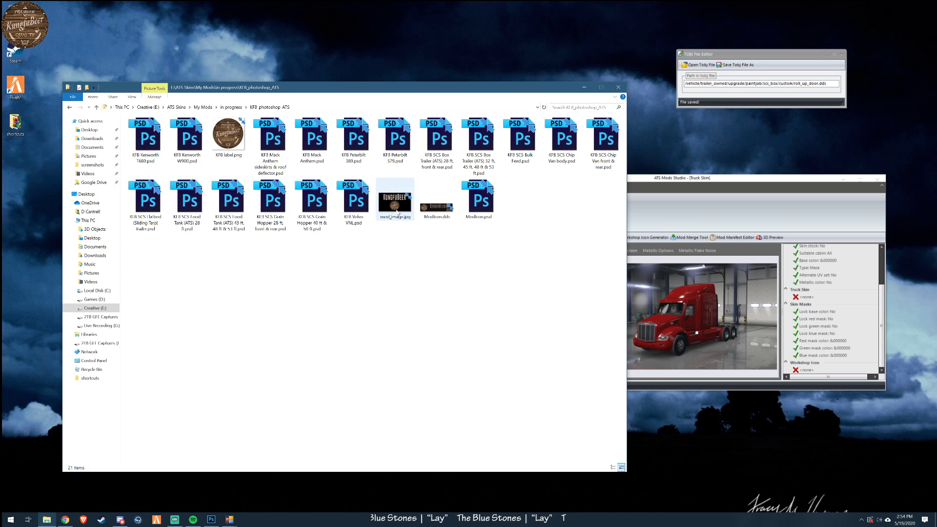
pyautogui.click(437, 203)
pyautogui.rightClick(437, 210)
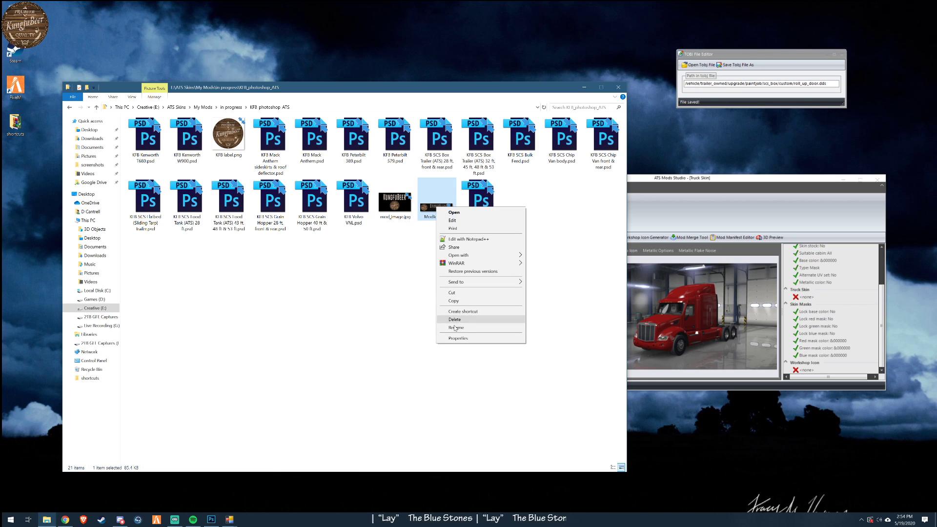
pyautogui.click(458, 306)
# - Paste ModIcon.dds into the mod's kungfubeer/material/ui/accessory folder
pyautogui.click(234, 108)
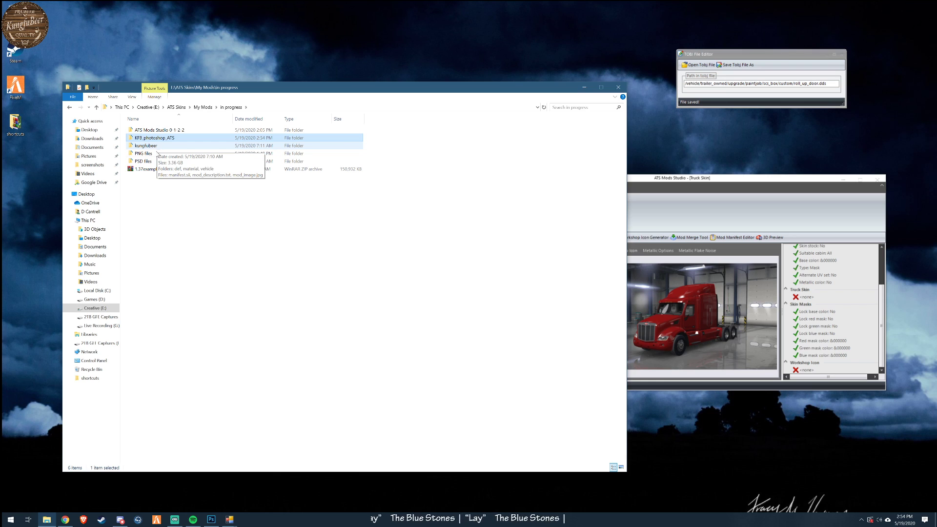
pyautogui.doubleClick(157, 146)
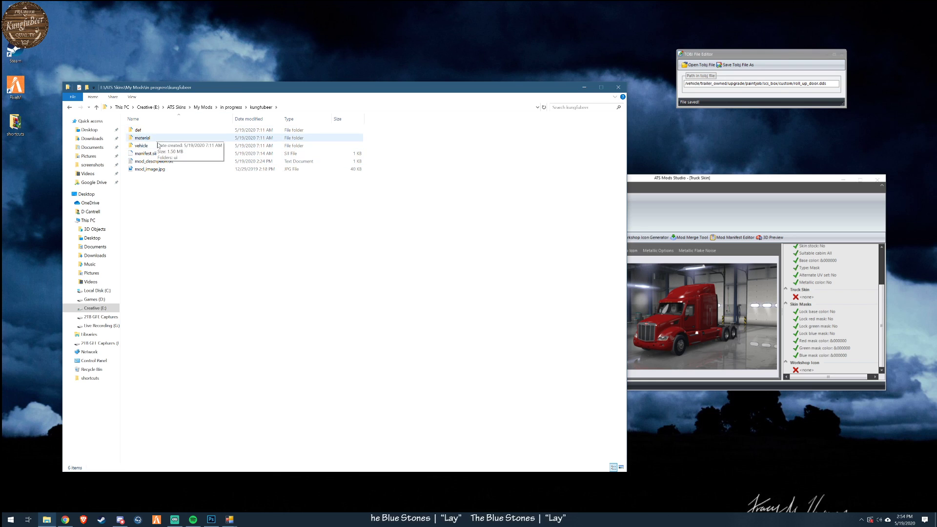
pyautogui.doubleClick(142, 138)
pyautogui.doubleClick(146, 154)
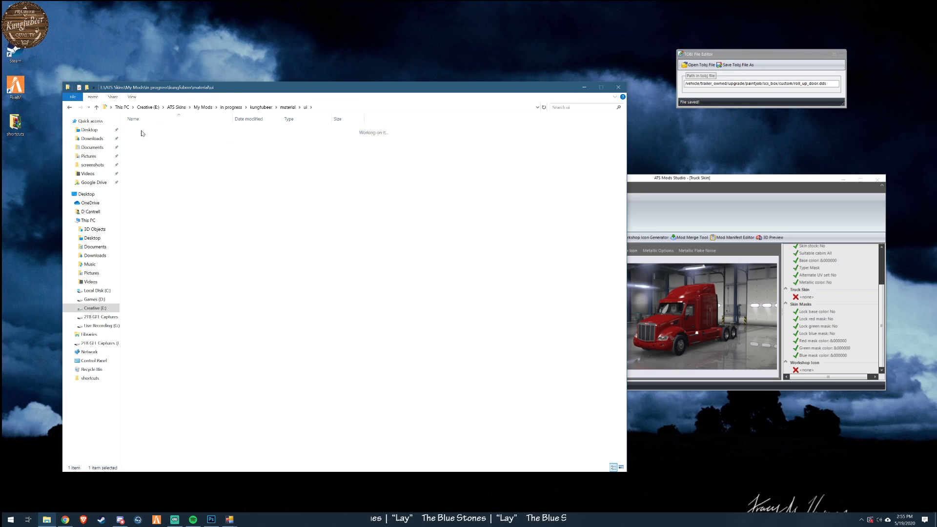
pyautogui.doubleClick(141, 130)
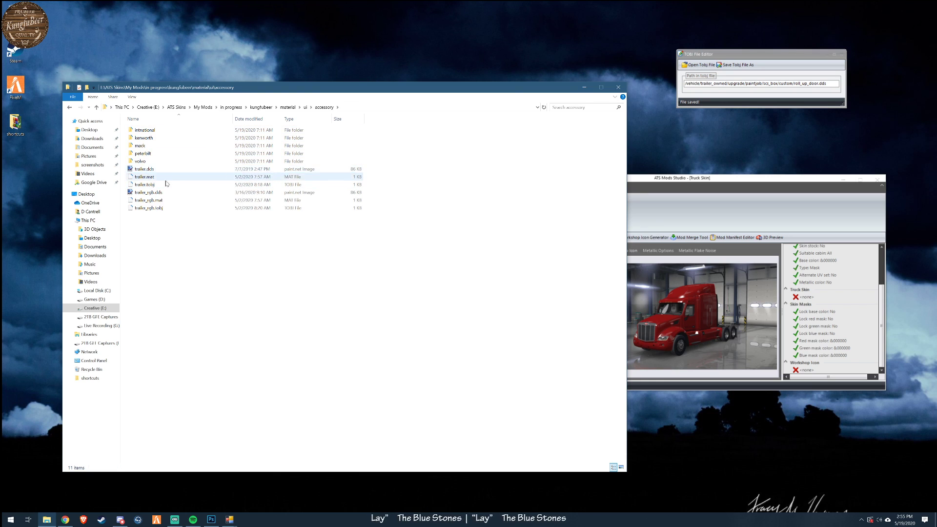
pyautogui.rightClick(177, 348)
pyautogui.click(215, 402)
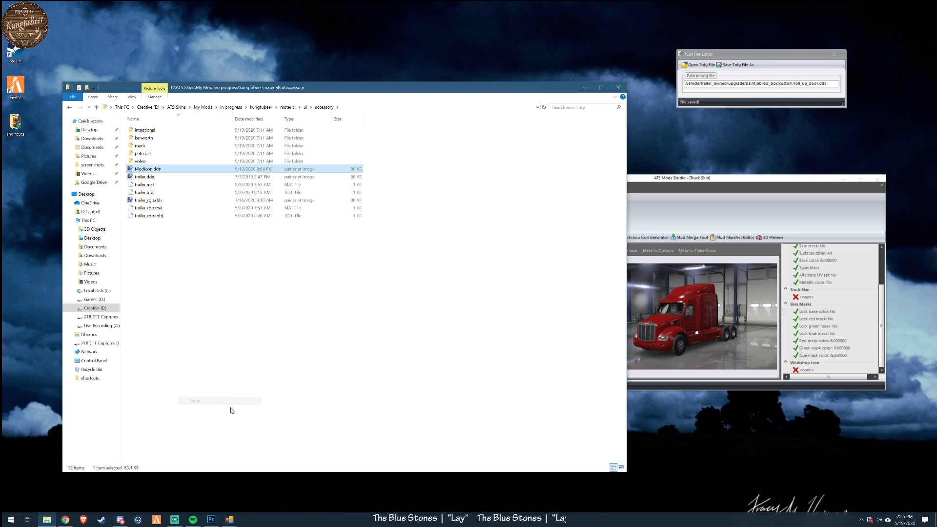
# - Check the existing trailer.dds image, delete that file and rename ModIcon.dds as trailer.dds
pyautogui.doubleClick(146, 177)
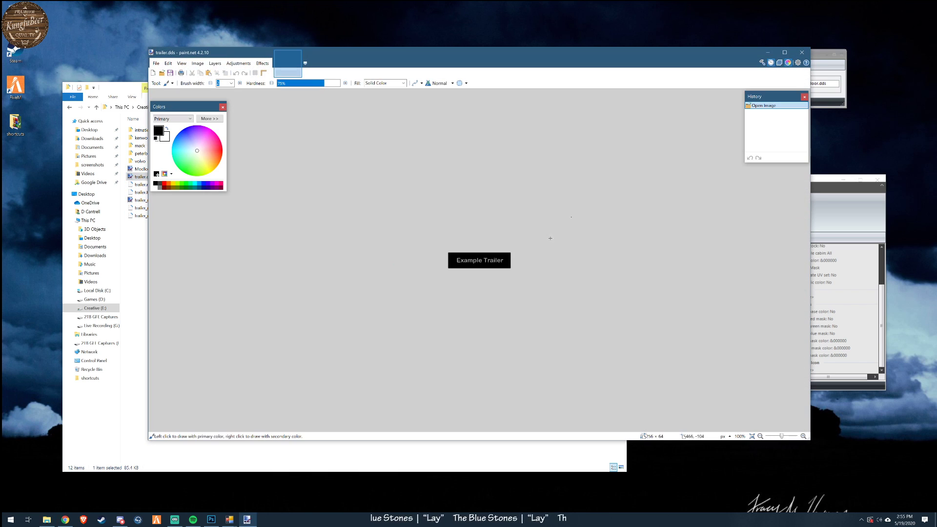
pyautogui.click(801, 54)
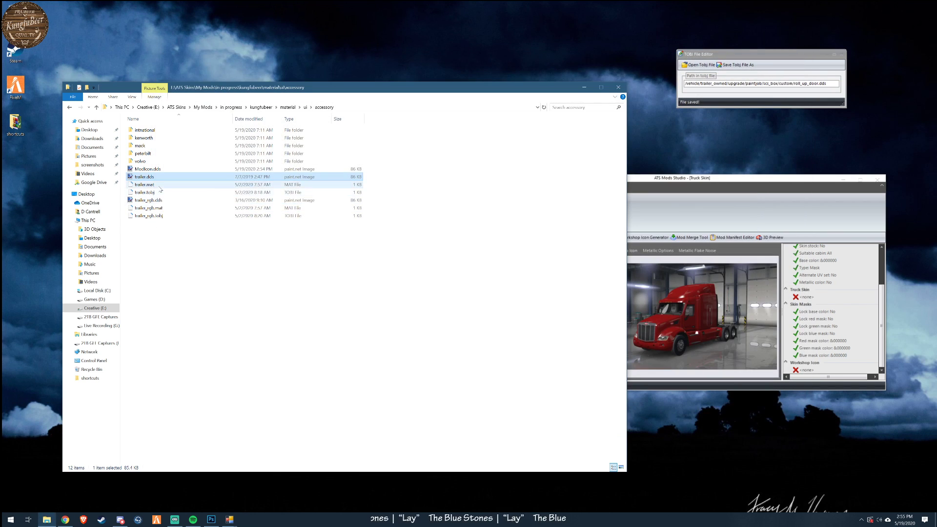
pyautogui.click(146, 177)
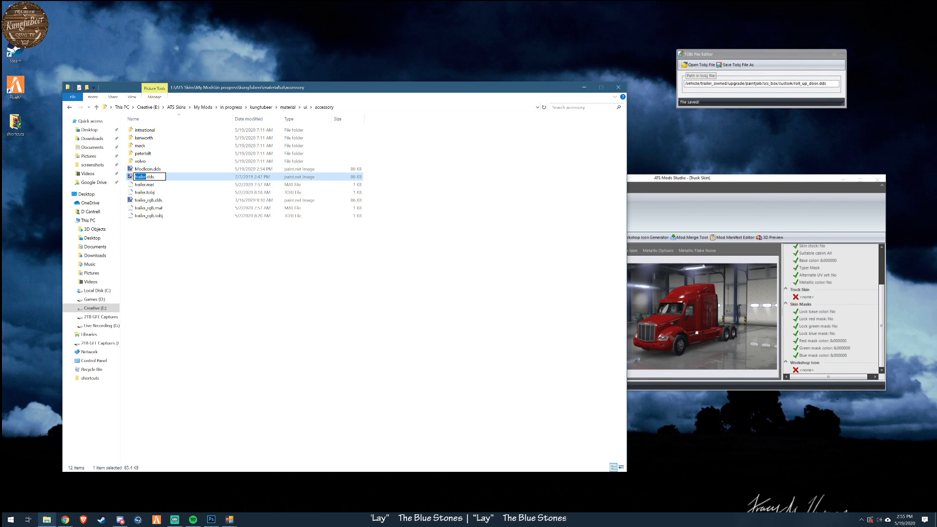
pyautogui.click(229, 294)
pyautogui.click(228, 294)
pyautogui.click(141, 177)
pyautogui.press('Delete')
pyautogui.click(139, 169)
pyautogui.click(143, 170)
pyautogui.hotkey('ctrl', 'v')
pyautogui.click(186, 288)
# - Duplicate trailer.dds in the accessory folder and delete the old trailer_rgb.dds
pyautogui.moveTo(152, 171); pyautogui.dragTo(194, 307)
pyautogui.click(215, 319)
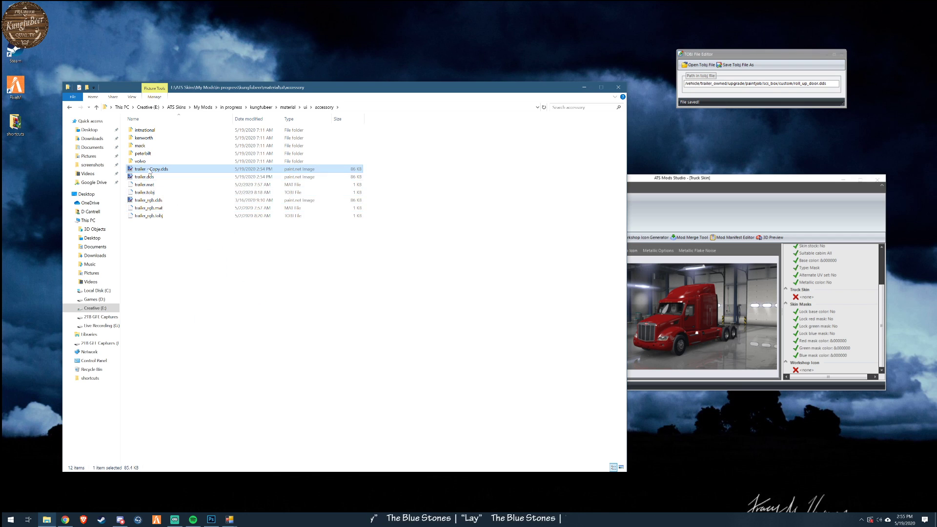
pyautogui.click(145, 201)
pyautogui.click(145, 201)
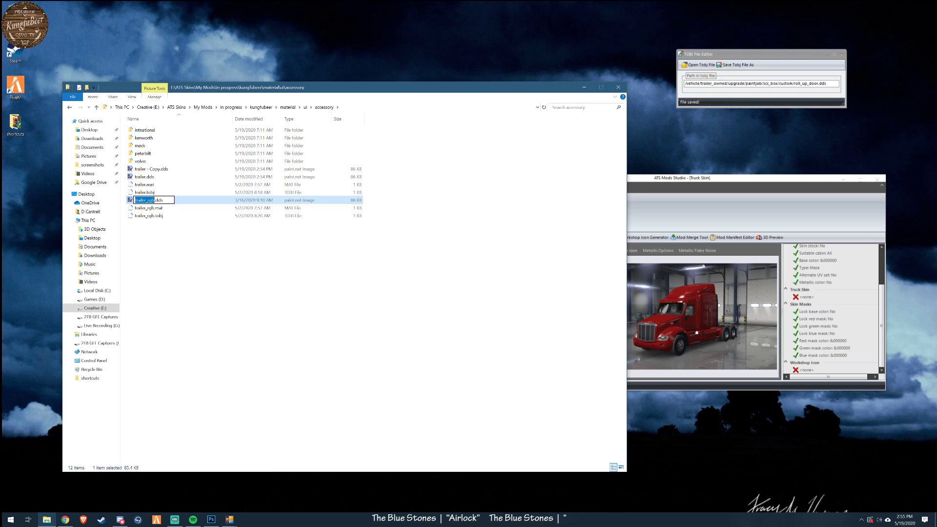
pyautogui.click(170, 260)
pyautogui.click(152, 202)
pyautogui.press('Delete')
# - Rename the duplicate as trailer_rgb.dds and open trailer.dds to check its image
pyautogui.click(150, 171)
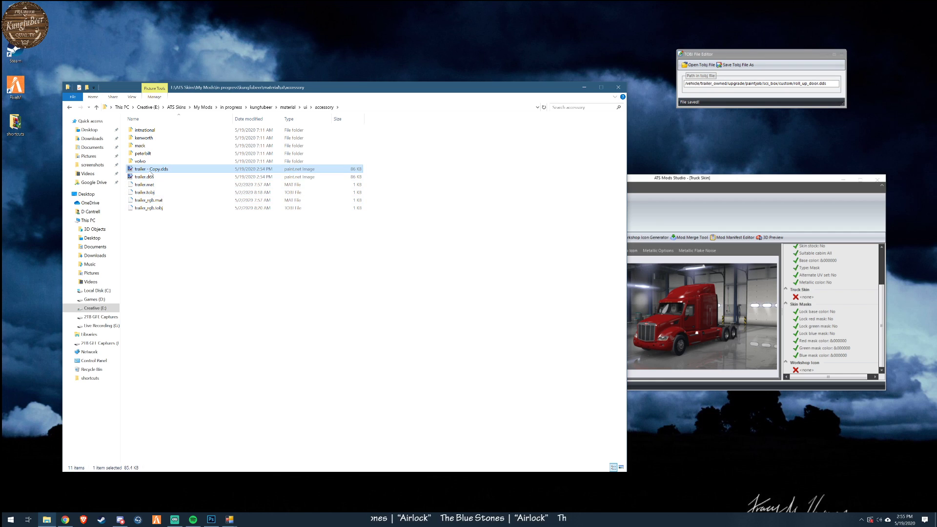
pyautogui.press('F2')
pyautogui.write('trailer_rgb')
pyautogui.click(195, 279)
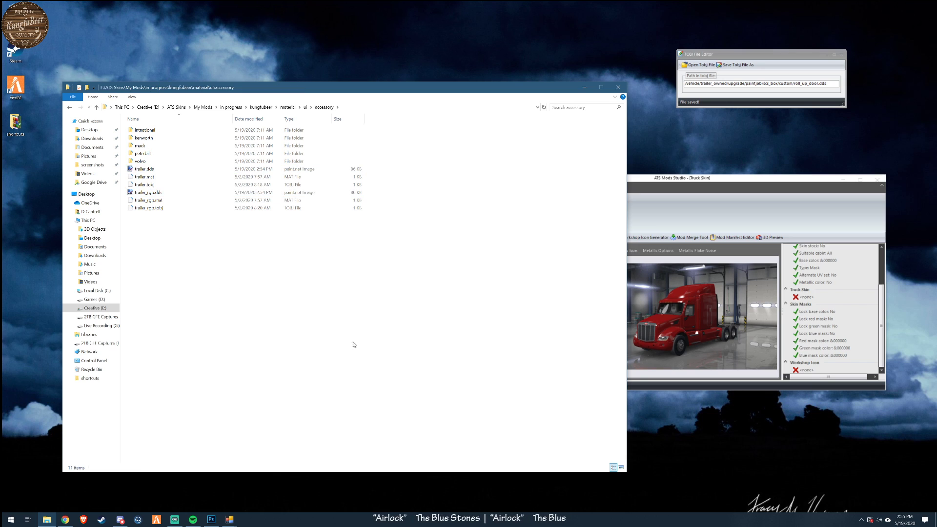
pyautogui.doubleClick(148, 170)
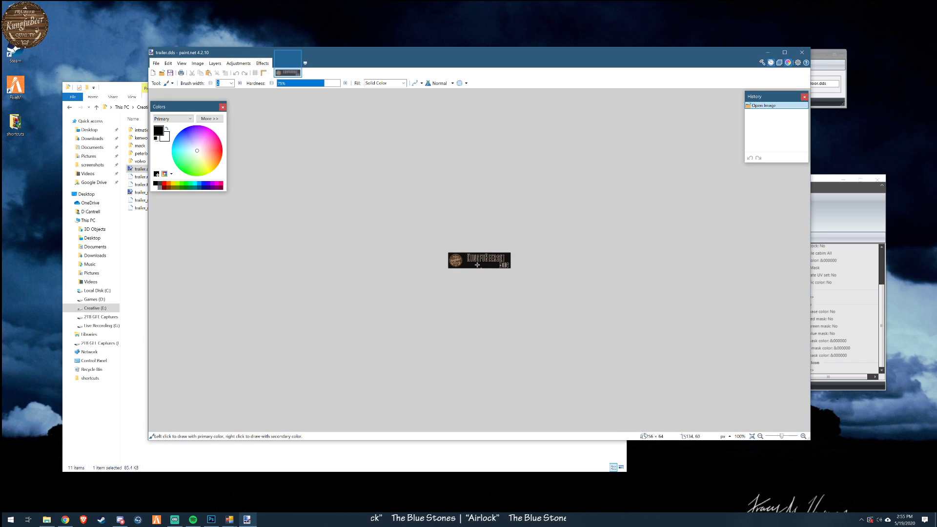
pyautogui.click(801, 52)
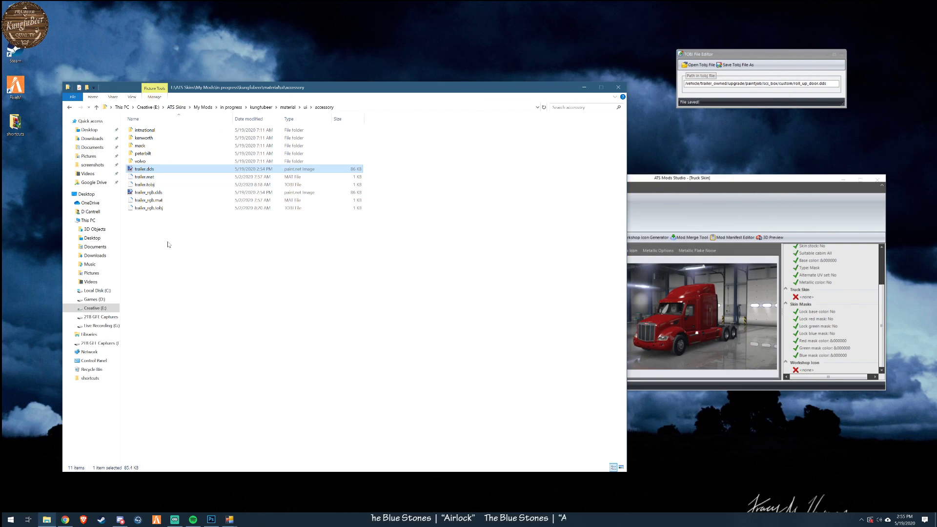
pyautogui.doubleClick(141, 145)
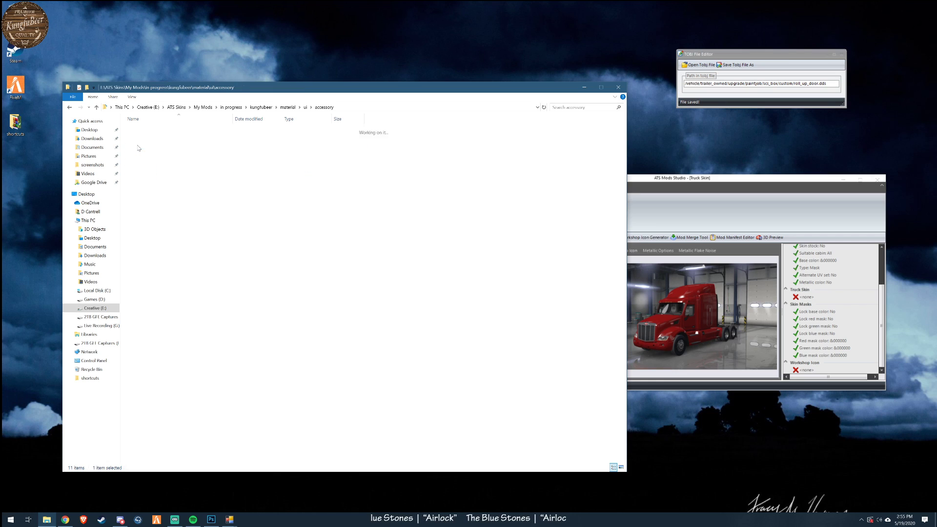
pyautogui.rightClick(162, 194)
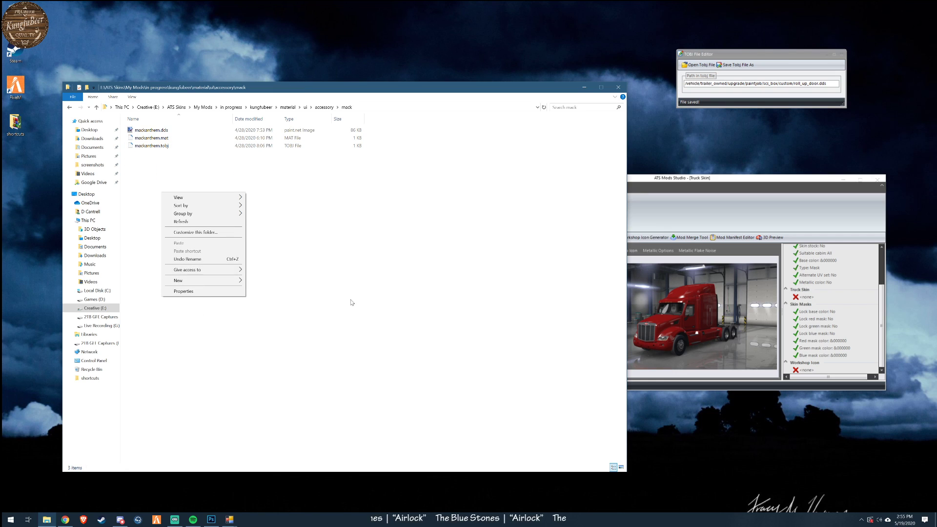
pyautogui.click(335, 301)
pyautogui.click(324, 107)
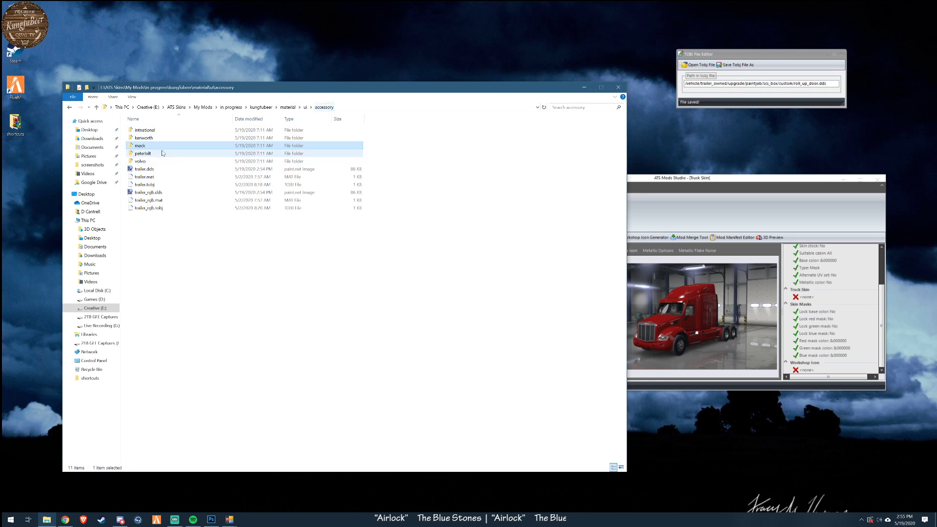
# - Copy trailer.dds from the accessory folder into its mack subfolder
pyautogui.rightClick(146, 171)
pyautogui.click(169, 263)
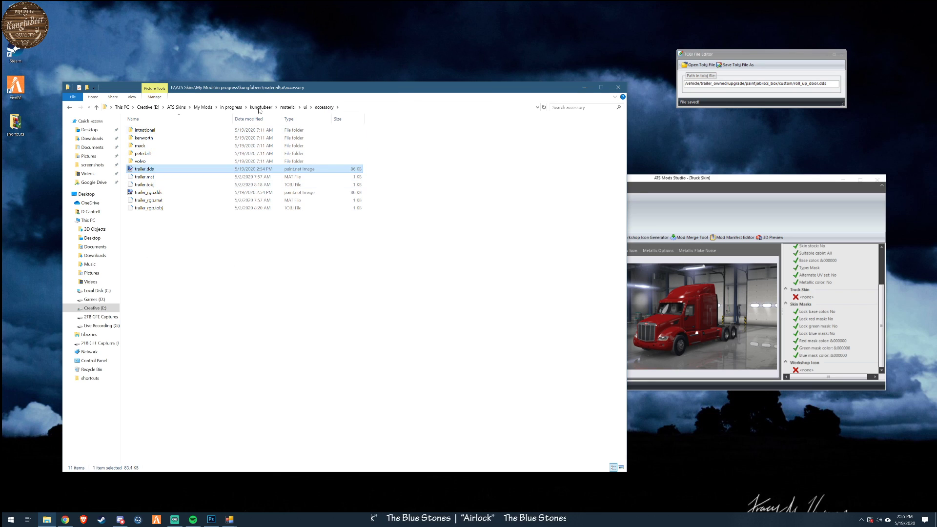
pyautogui.doubleClick(140, 146)
pyautogui.rightClick(212, 314)
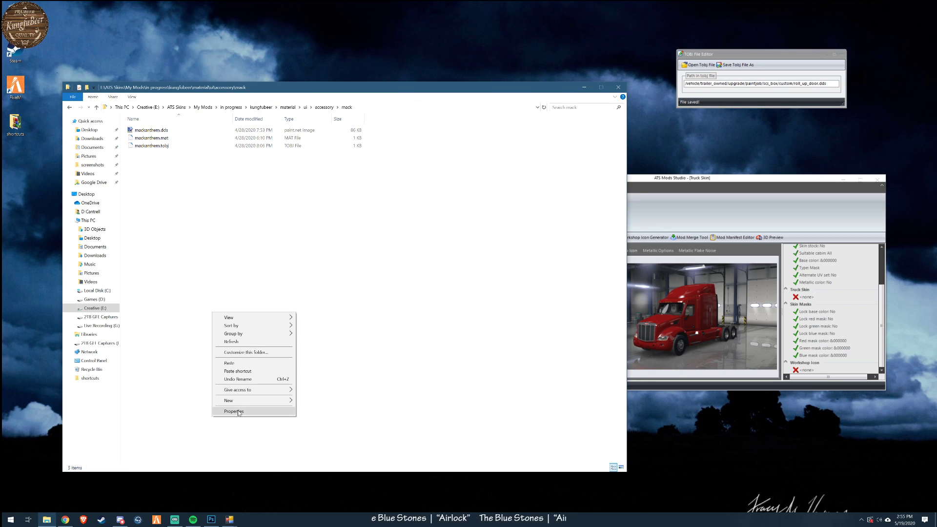
pyautogui.click(236, 365)
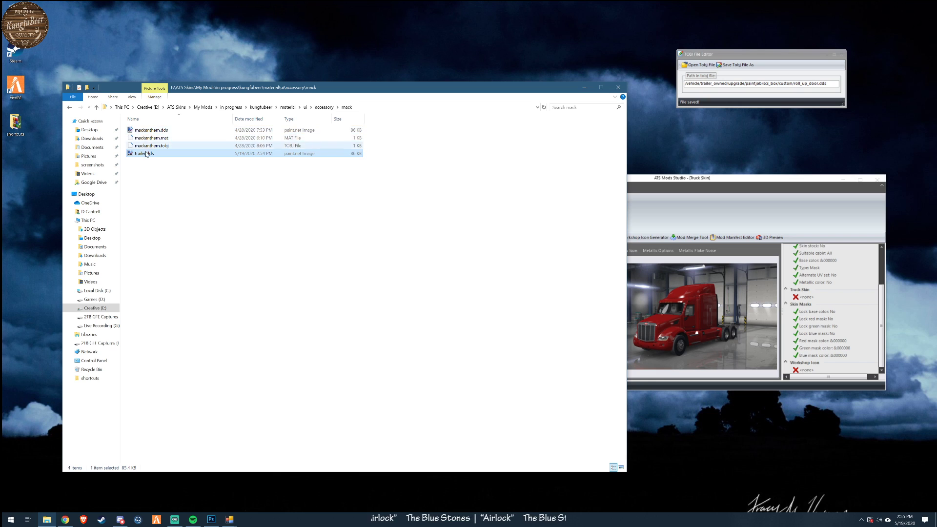
# - Check the existing mackanthem.dds image in the mack folder and delete the file
pyautogui.click(146, 131)
pyautogui.doubleClick(146, 130)
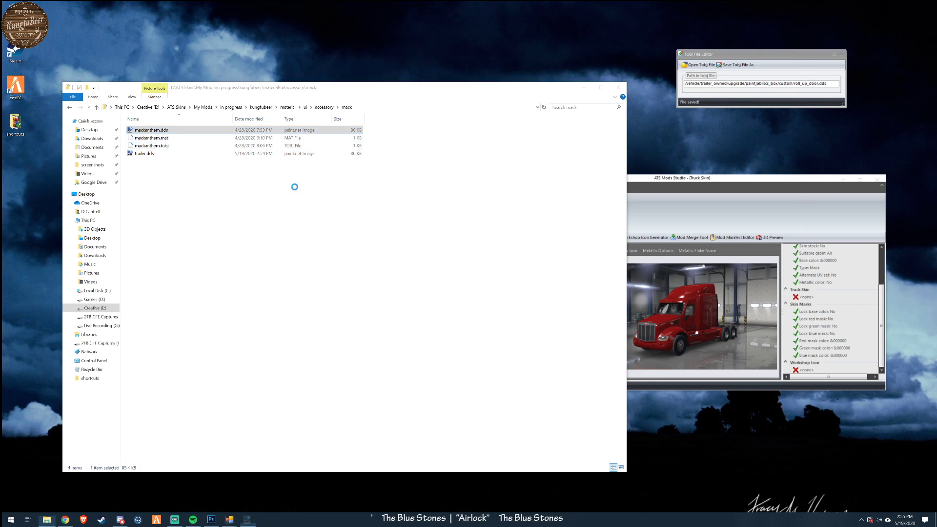
pyautogui.click(801, 53)
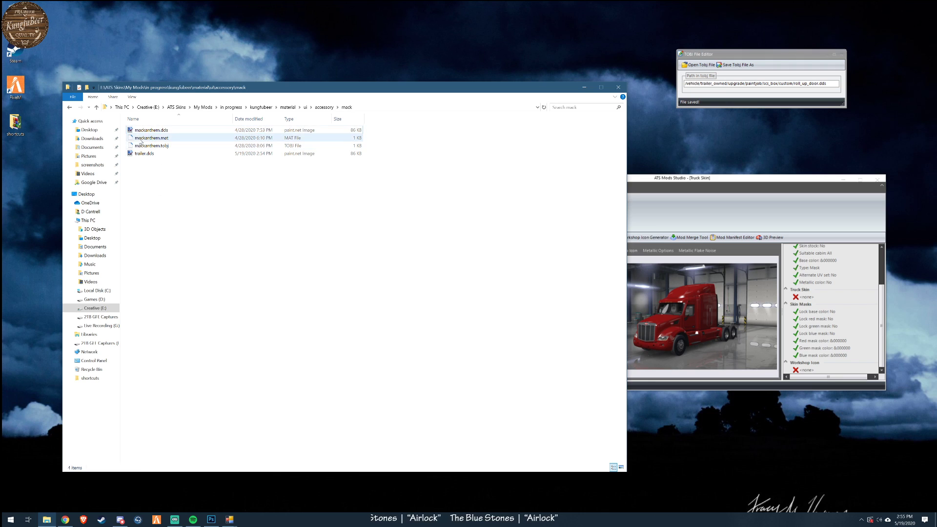
pyautogui.click(140, 132)
pyautogui.hotkey('ctrl', 'c')
pyautogui.press('Escape')
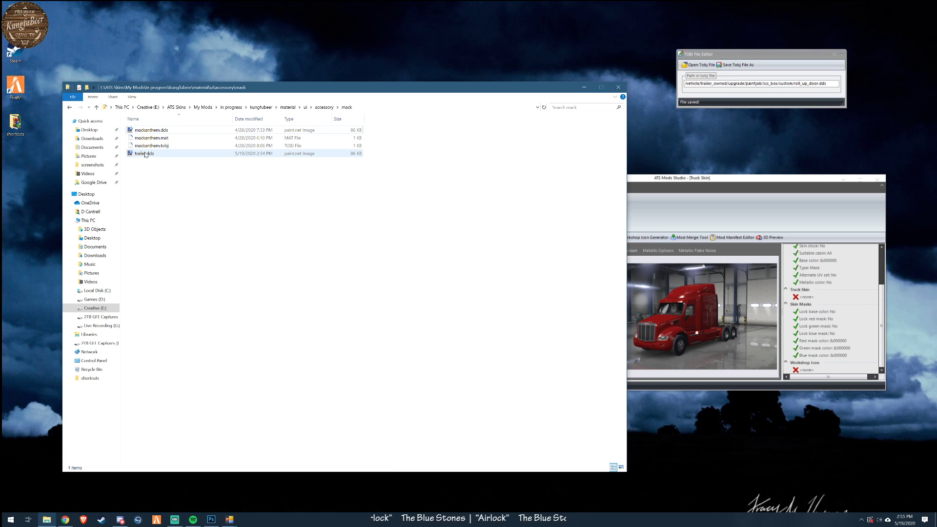
pyautogui.press('Delete')
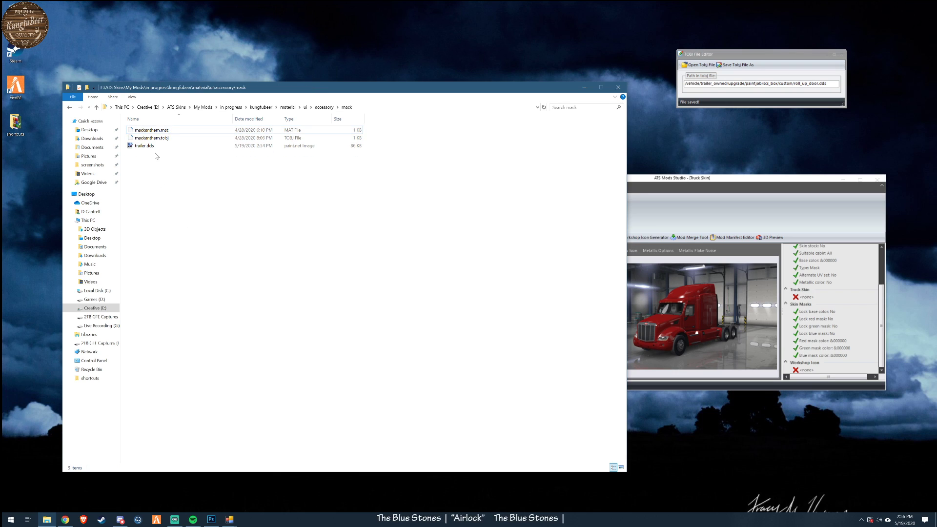
# - Rename trailer.dds in the mack folder as mackanthem.dds and open it to check the image
pyautogui.click(150, 146)
pyautogui.click(140, 145)
pyautogui.hotkey('ctrl', 'v')
pyautogui.click(171, 234)
pyautogui.click(171, 234)
pyautogui.doubleClick(152, 130)
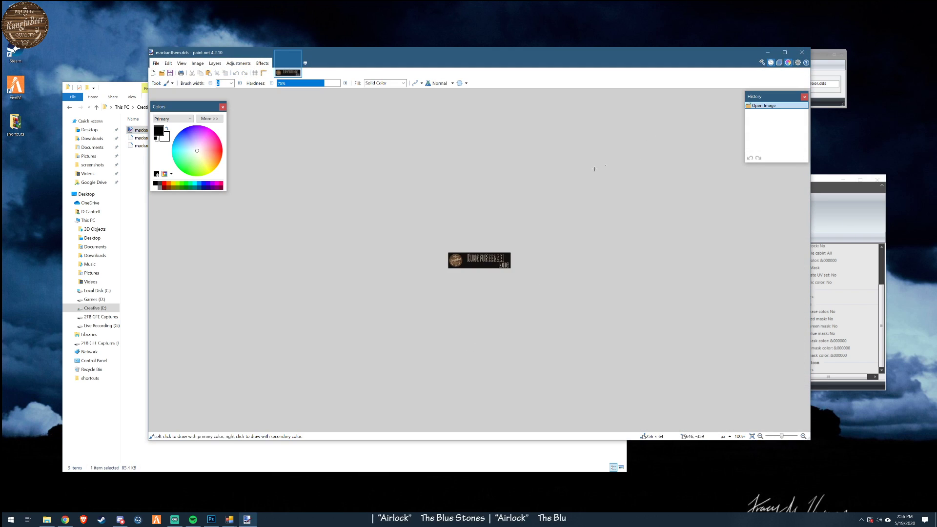
pyautogui.click(803, 54)
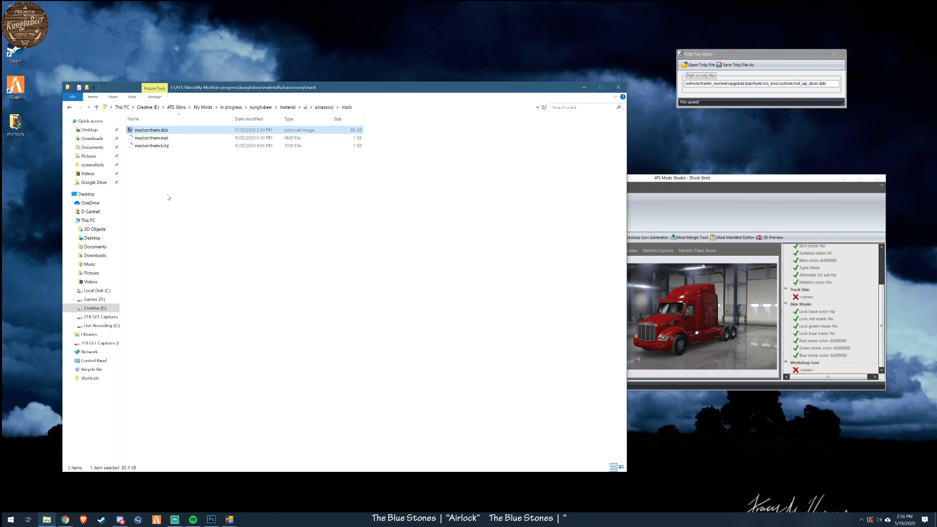
# - Look through the top level of the kungfubeer mod folder and its def/vehicle folder
pyautogui.click(306, 107)
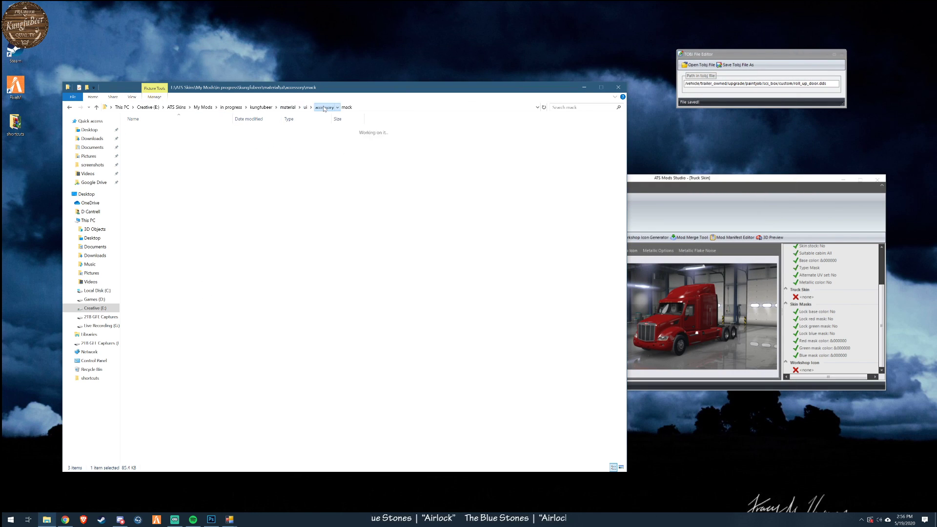
pyautogui.click(288, 107)
pyautogui.click(261, 107)
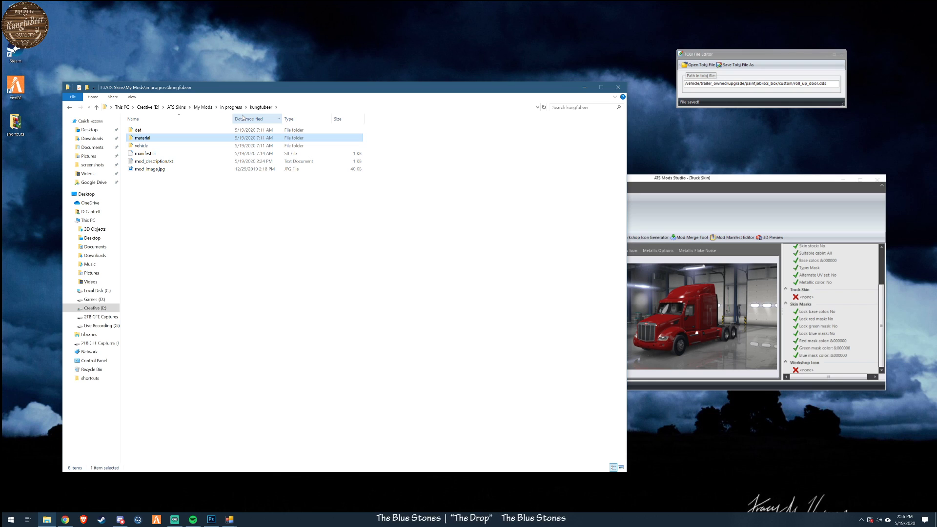
pyautogui.click(286, 242)
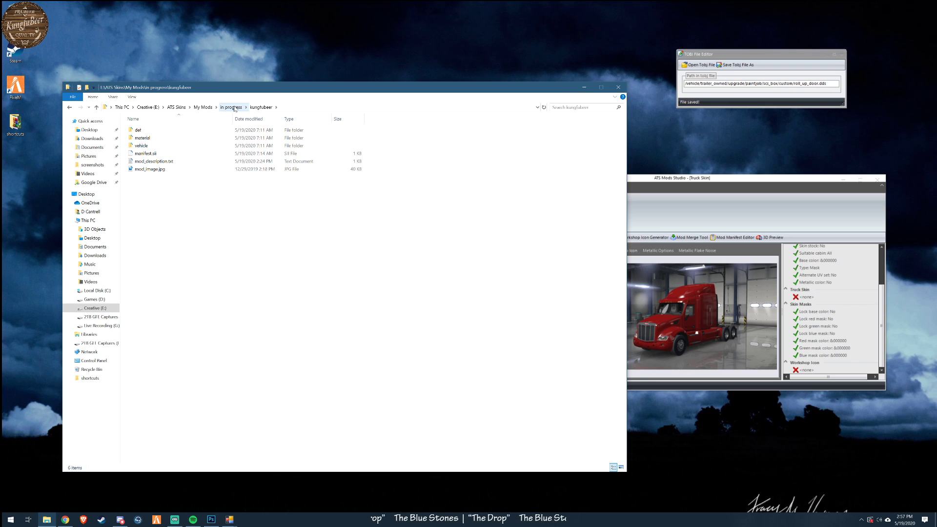
pyautogui.rightClick(147, 154)
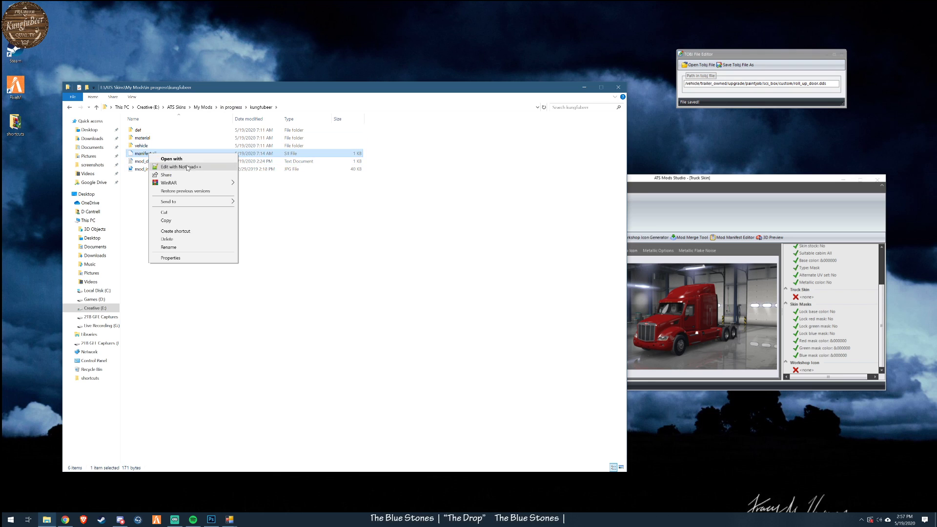
pyautogui.click(277, 244)
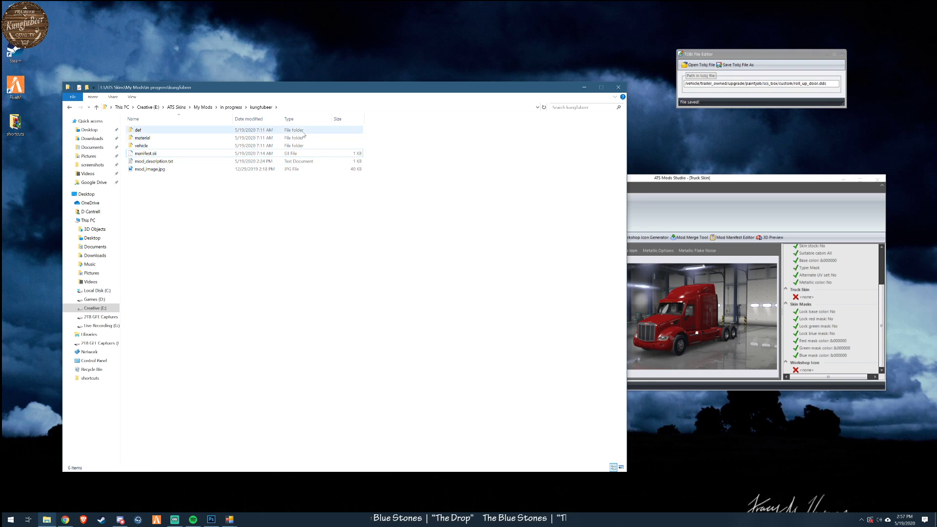
pyautogui.doubleClick(139, 131)
pyautogui.doubleClick(141, 131)
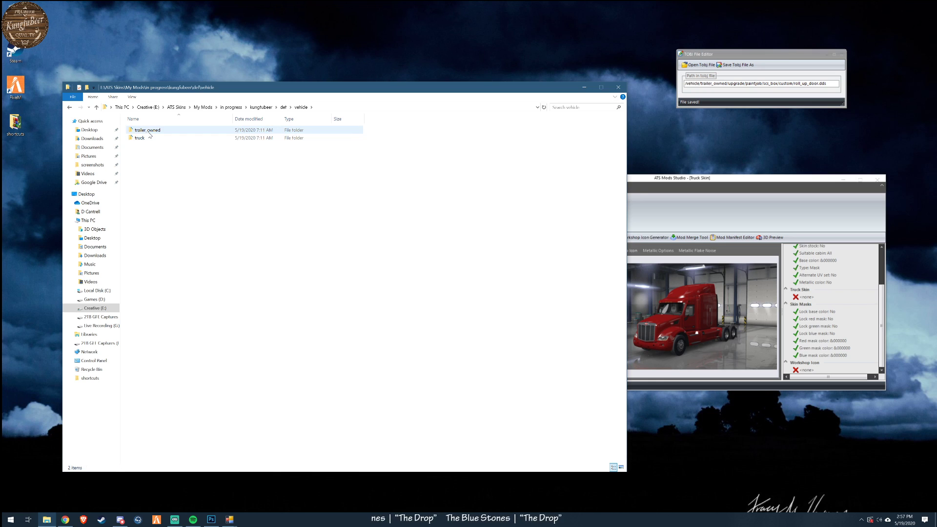
pyautogui.click(284, 107)
pyautogui.click(261, 107)
# - Review mackanthem.dds in material/ui/accessory/mack and return to the accessory folder
pyautogui.doubleClick(157, 140)
pyautogui.doubleClick(146, 130)
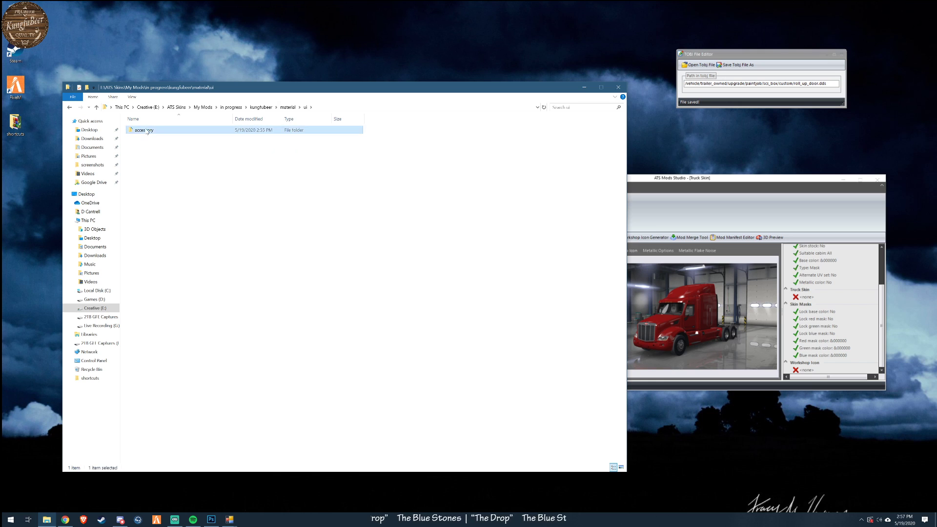
pyautogui.doubleClick(146, 130)
pyautogui.doubleClick(141, 145)
pyautogui.click(160, 131)
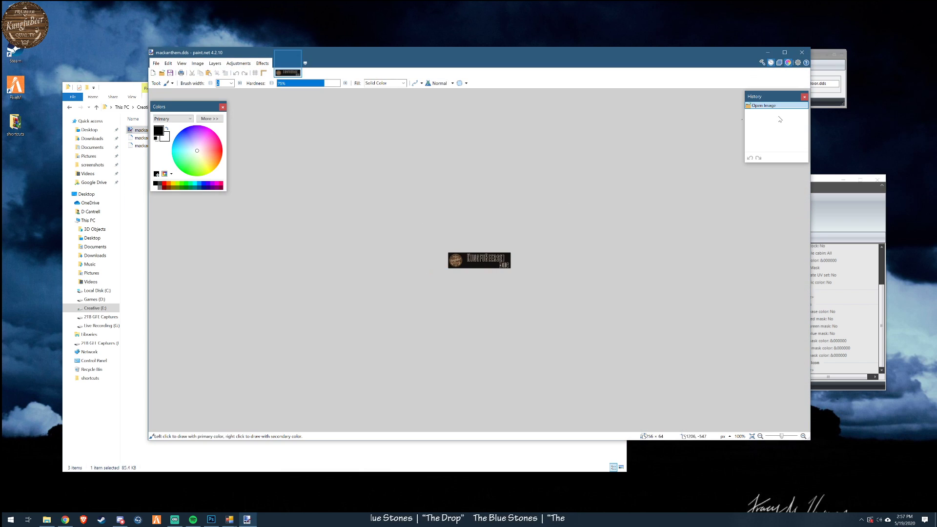
pyautogui.click(808, 50)
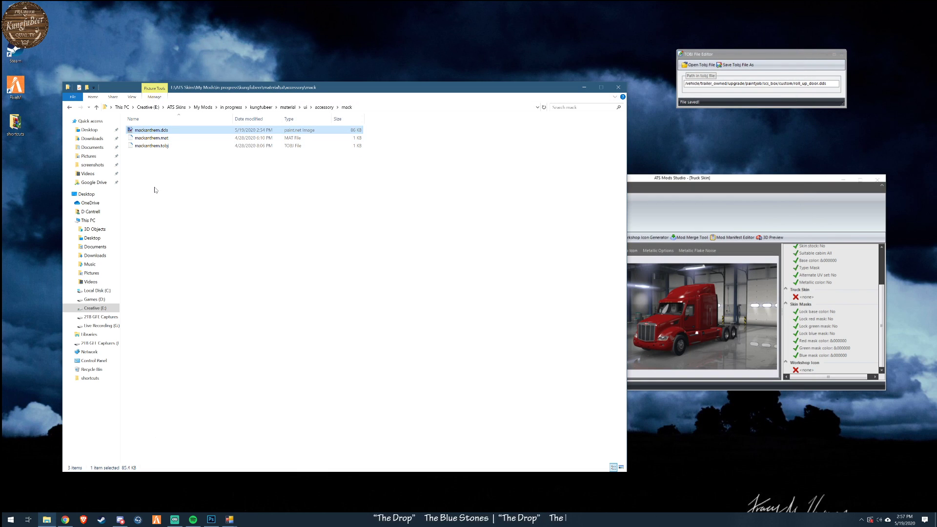
pyautogui.click(324, 107)
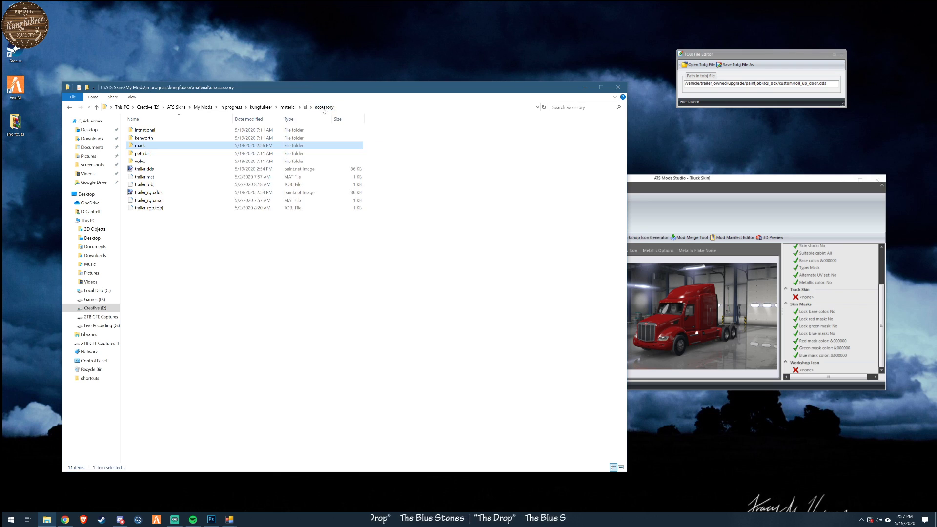
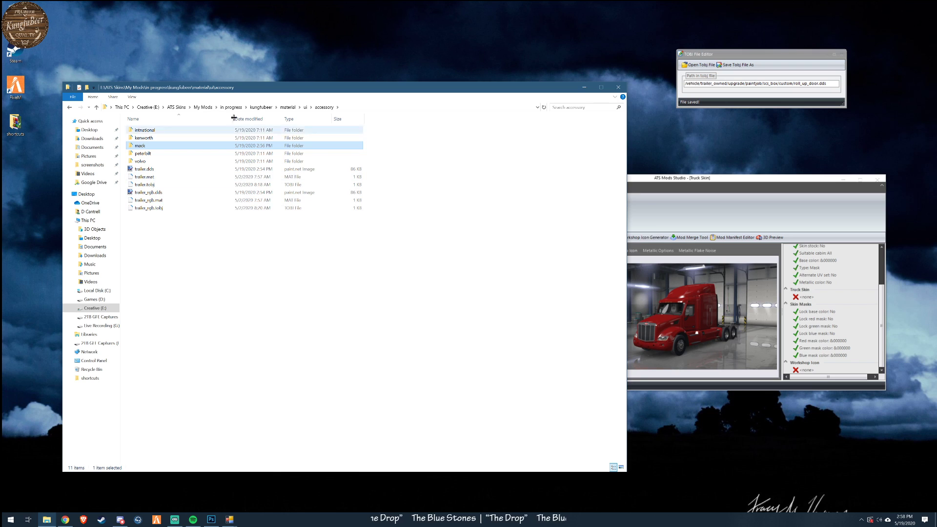
# - Archive the kungfubeer folder inside the in progress folder as kungfubeer.zip, using ZIP format and the Store compression method
pyautogui.click(722, 194)
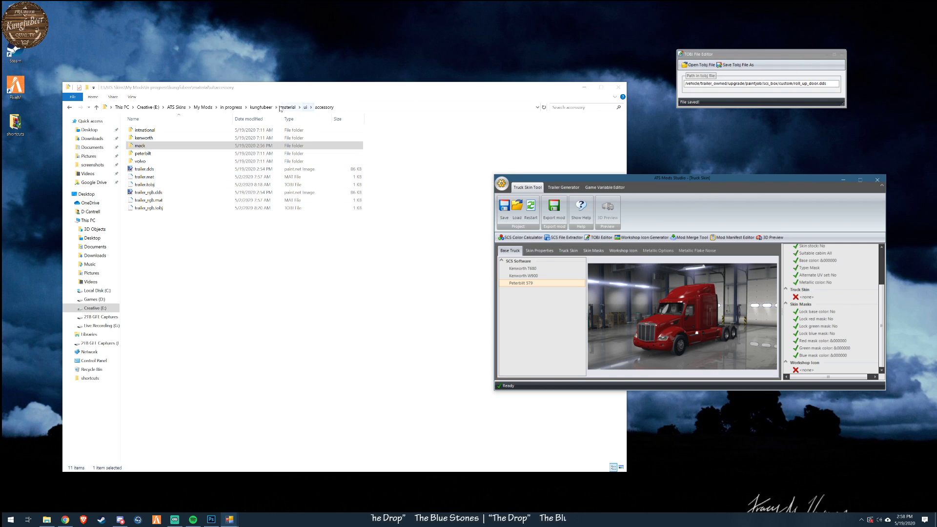
pyautogui.click(251, 110)
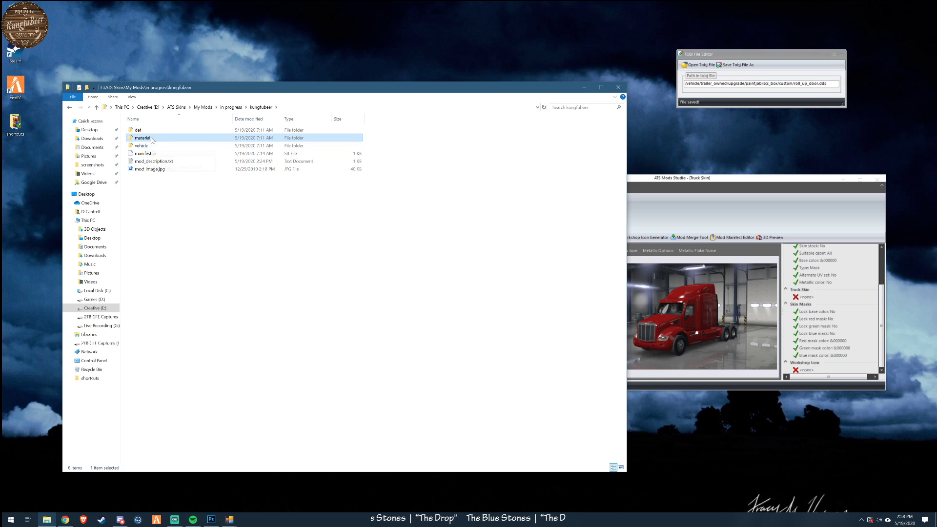
pyautogui.click(231, 107)
pyautogui.moveTo(285, 90); pyautogui.dragTo(352, 64)
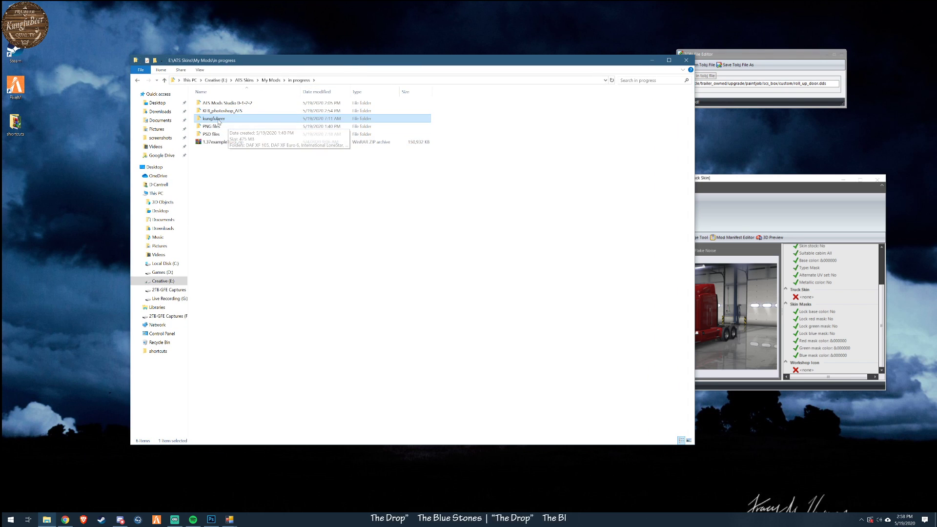
pyautogui.moveTo(216, 121)
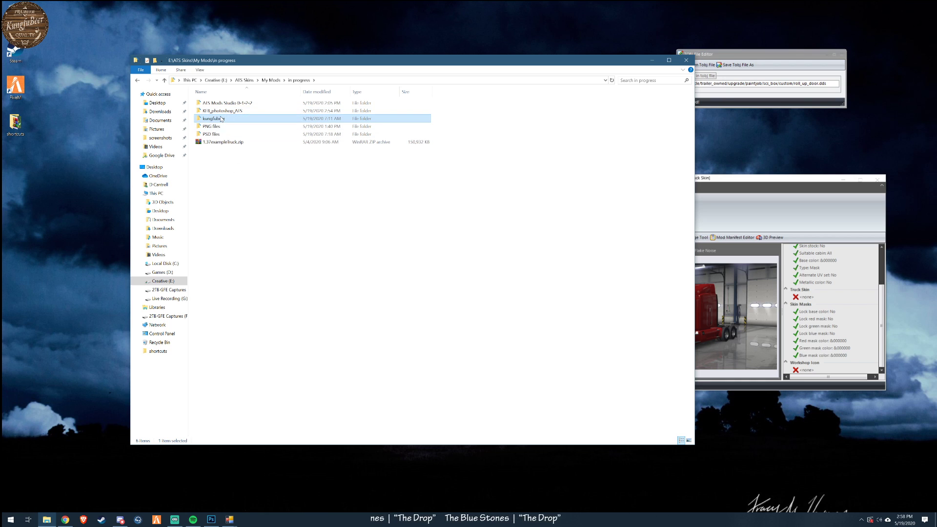
pyautogui.rightClick(221, 118)
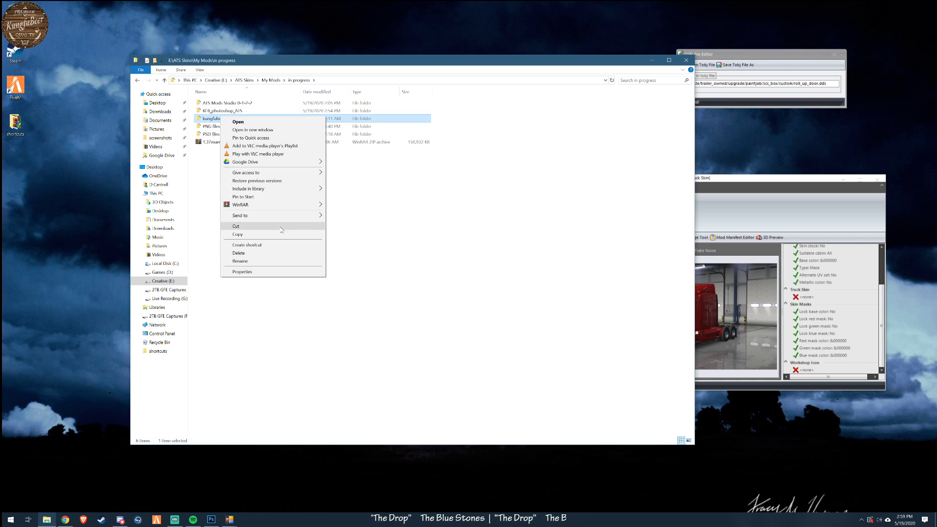
pyautogui.moveTo(282, 205)
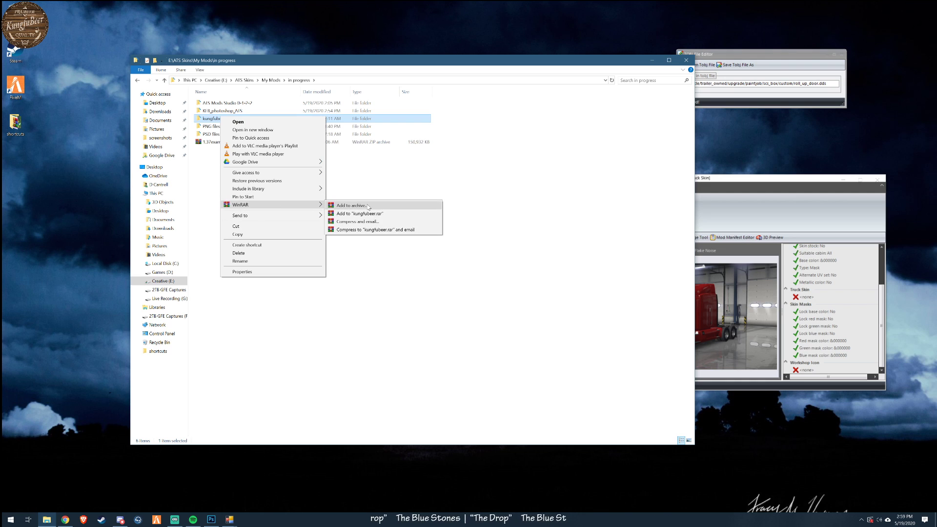
pyautogui.click(368, 205)
pyautogui.click(446, 252)
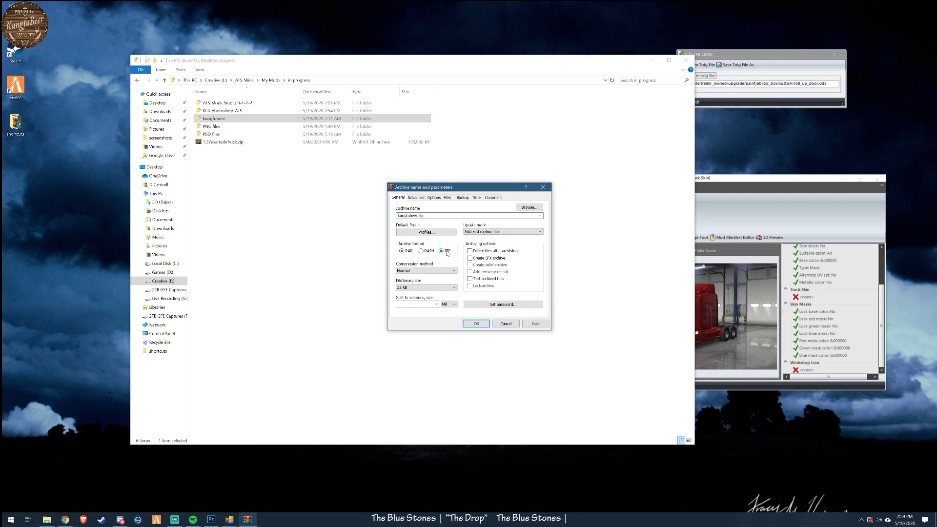
pyautogui.click(426, 271)
pyautogui.click(420, 276)
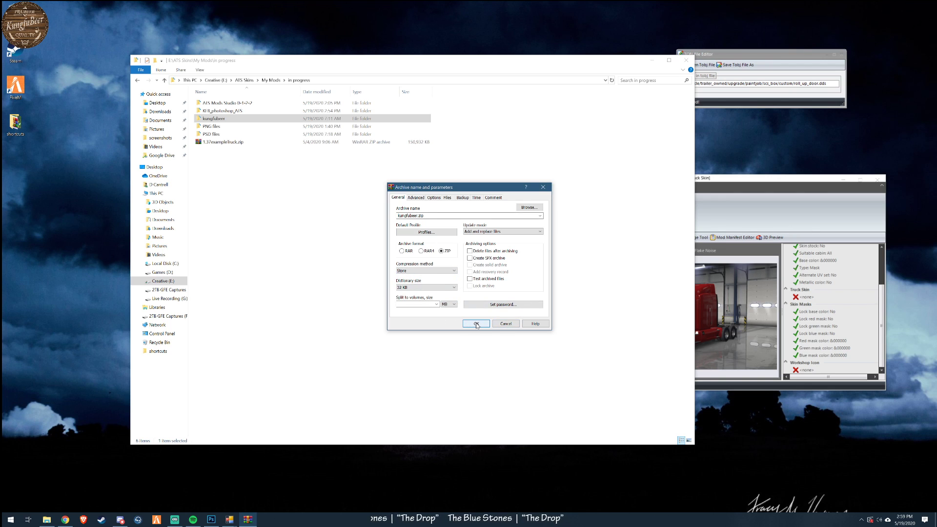
pyautogui.click(476, 325)
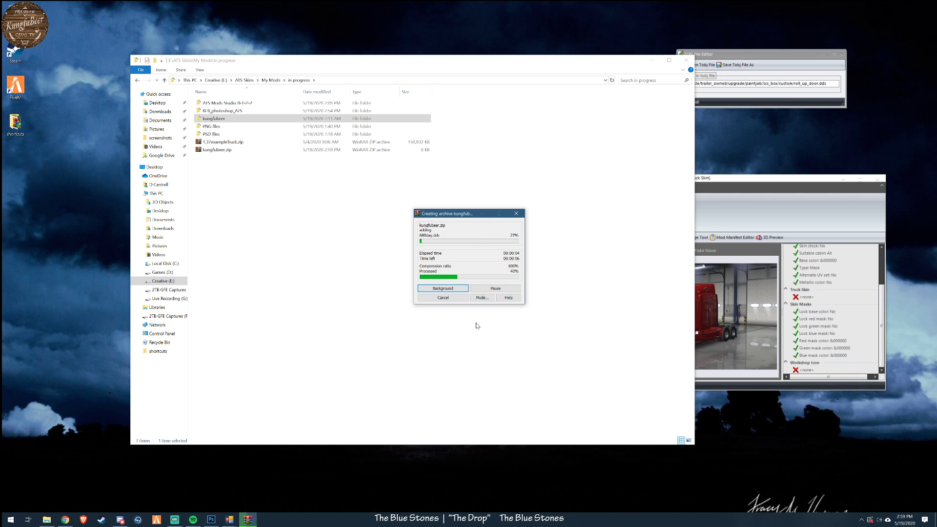
# - Rename the kungfubeer.zip archive as kungfubeer.scs and accept the file extension change
pyautogui.click(208, 120)
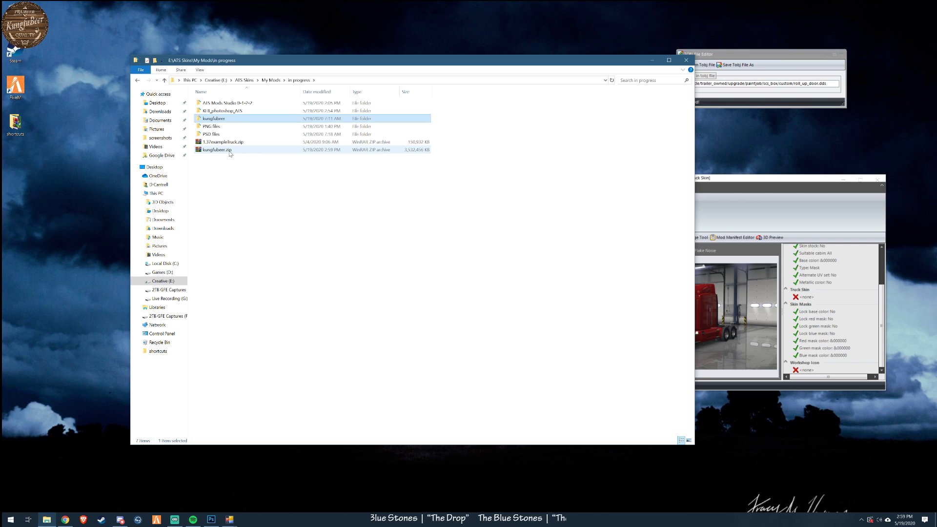
pyautogui.click(229, 154)
pyautogui.click(229, 153)
pyautogui.doubleClick(229, 151)
pyautogui.write('scs')
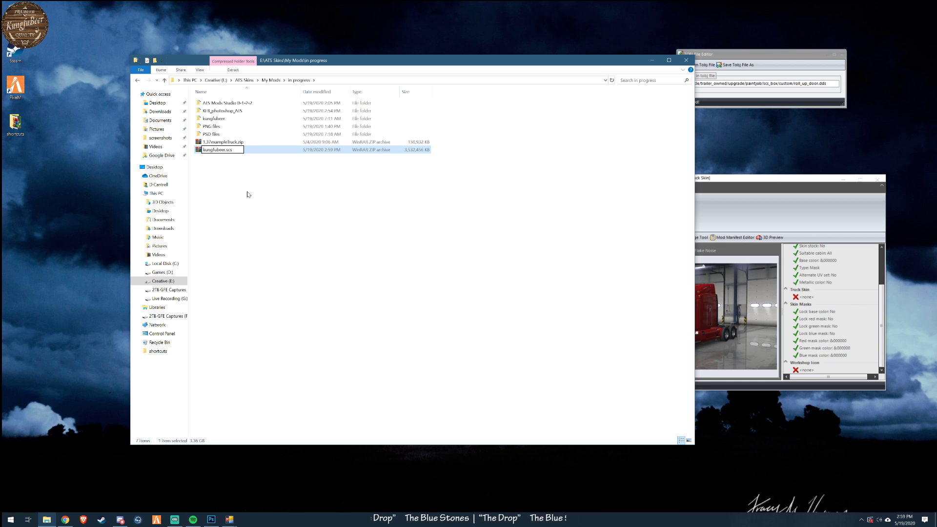
pyautogui.press('Return')
pyautogui.click(503, 265)
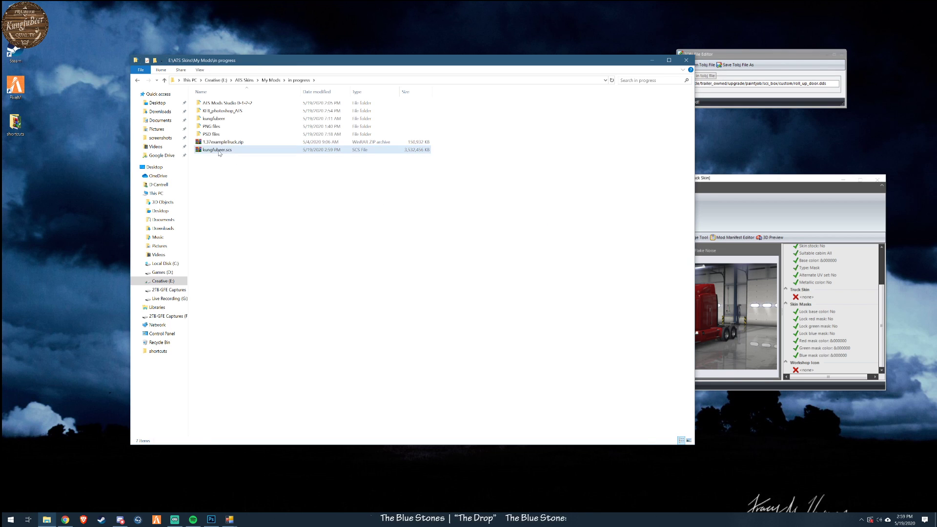
# - Move kungfubeer.scs from the in progress folder into the Documents/American Truck Simulator/mod folder
pyautogui.rightClick(219, 154)
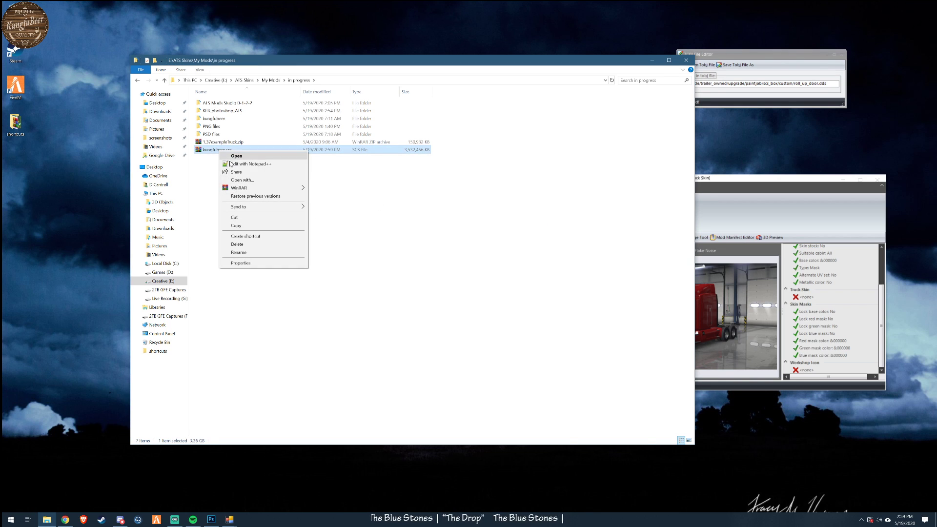
pyautogui.click(247, 218)
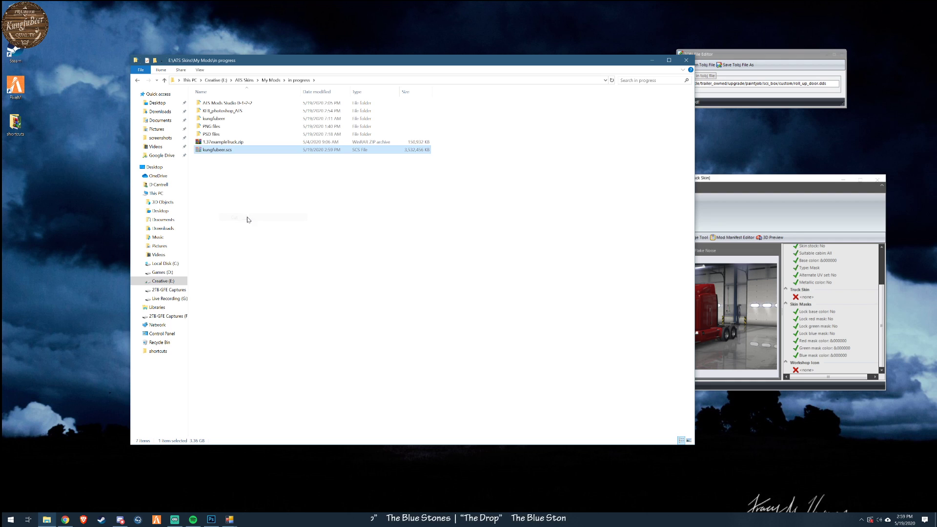
pyautogui.rightClick(47, 519)
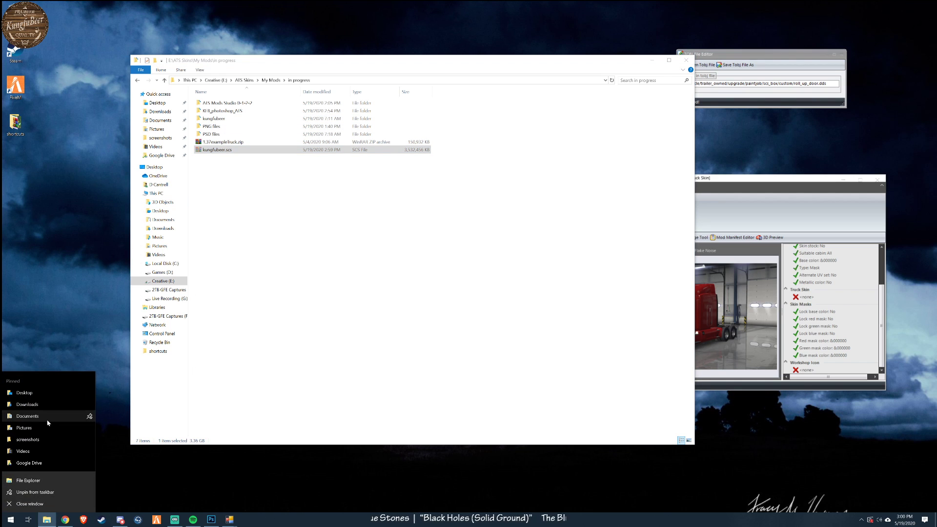
pyautogui.click(28, 417)
pyautogui.moveTo(343, 73); pyautogui.dragTo(502, 118)
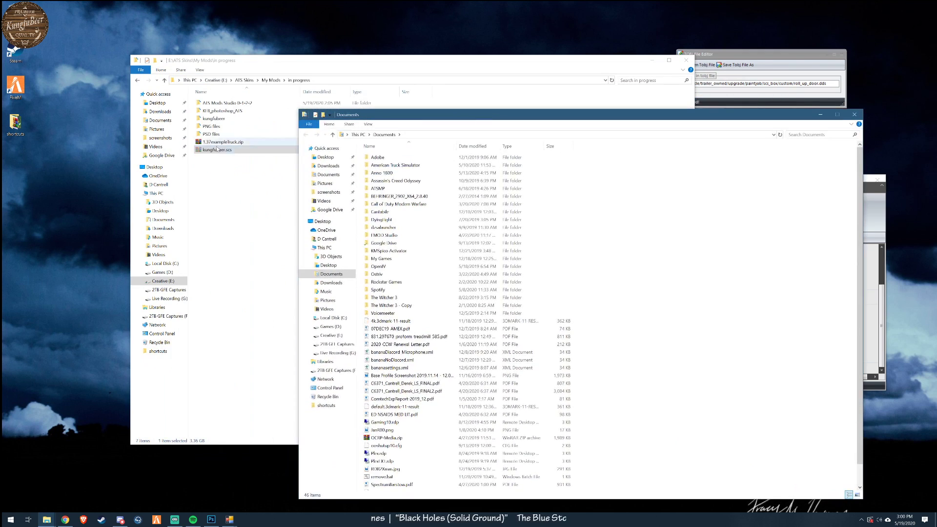
pyautogui.doubleClick(382, 165)
pyautogui.doubleClick(376, 165)
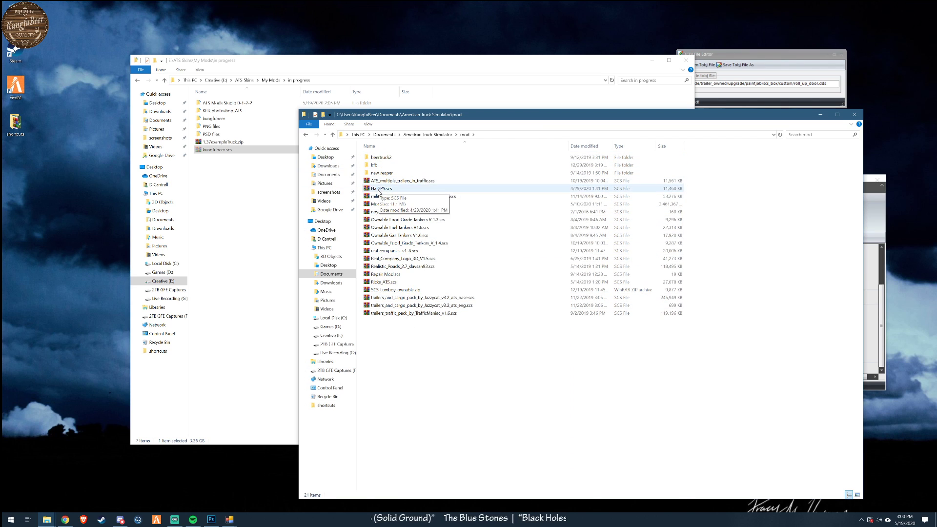
pyautogui.rightClick(373, 368)
pyautogui.click(403, 420)
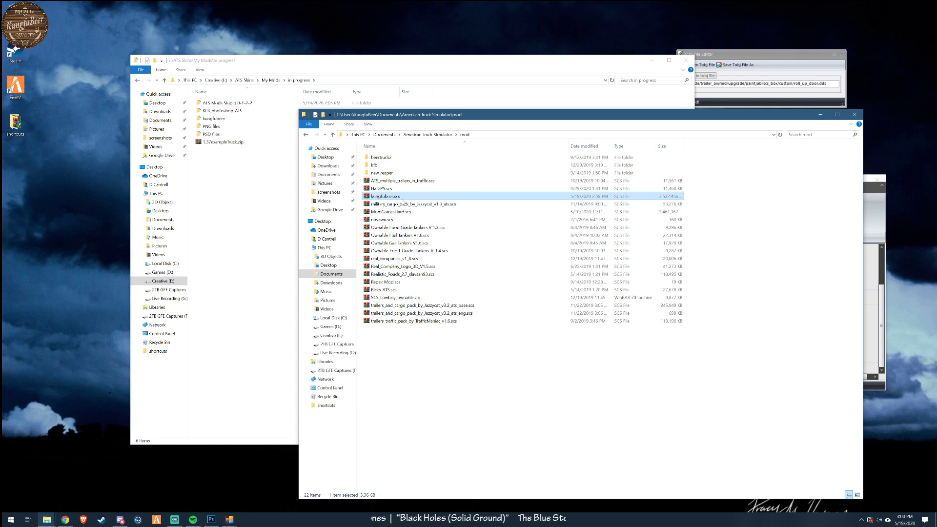
# - Switch to Steam and launch American Truck Simulator from the library with the Play American Truck Simulator option
pyautogui.click(104, 523)
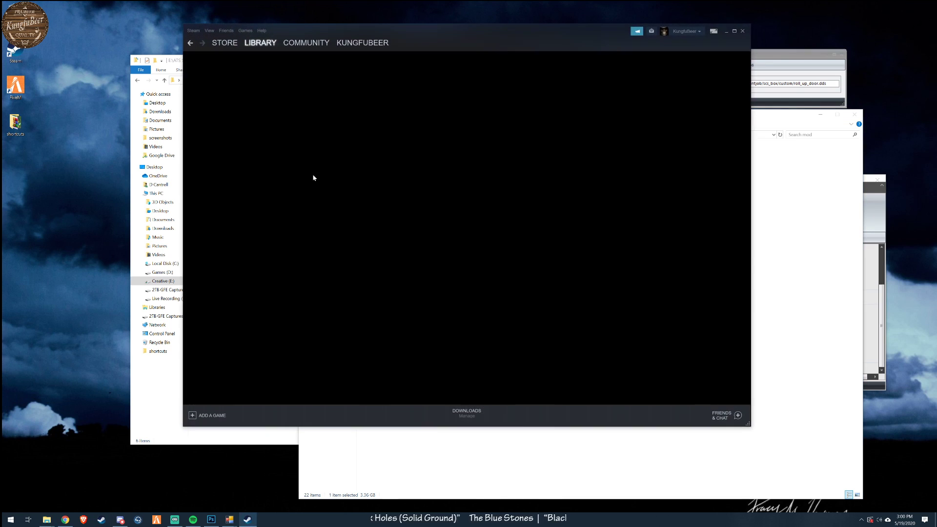
pyautogui.click(226, 112)
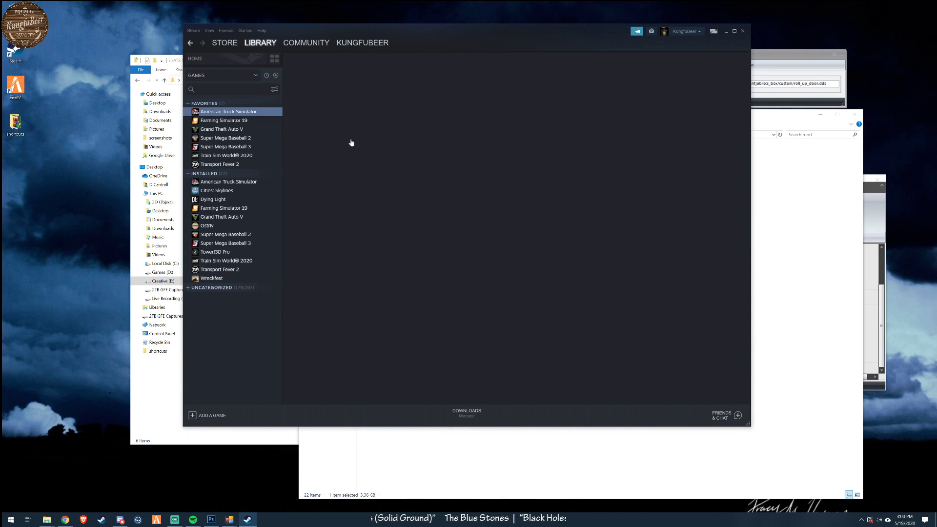
pyautogui.click(325, 181)
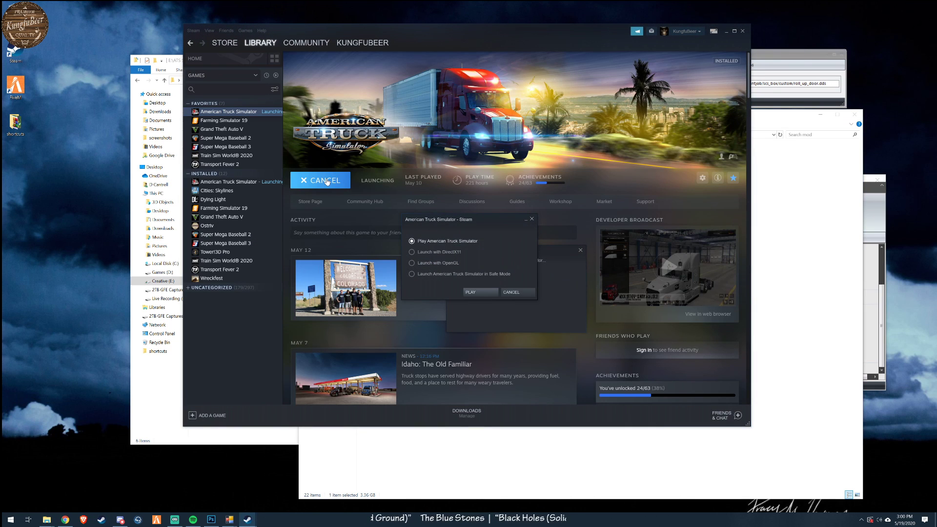
pyautogui.click(478, 296)
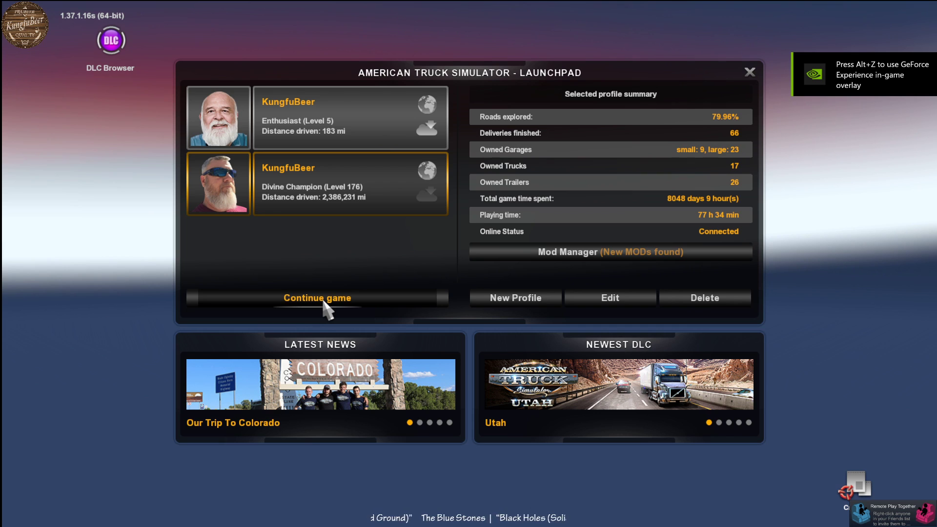
# - Activate the kungfubeer mod in the Mod Manager for the selected Divine Champion profile
pyautogui.click(413, 306)
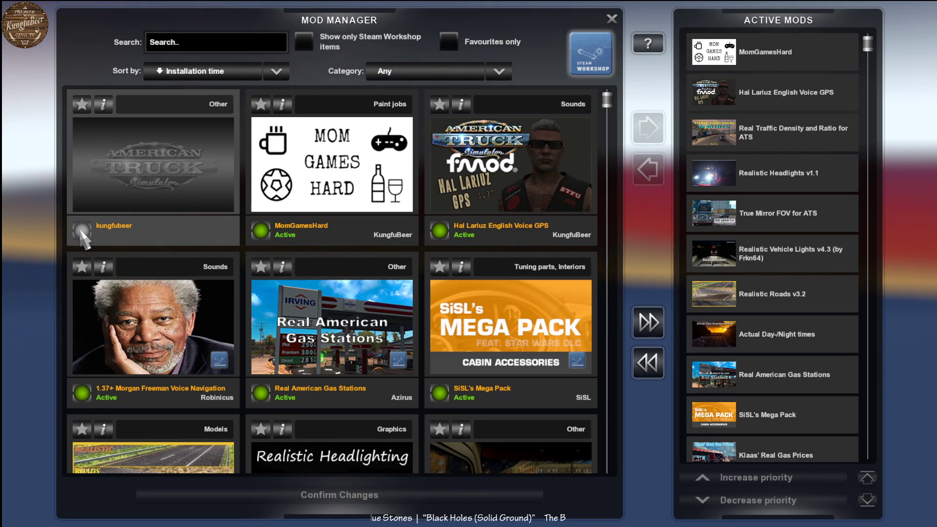
pyautogui.click(82, 234)
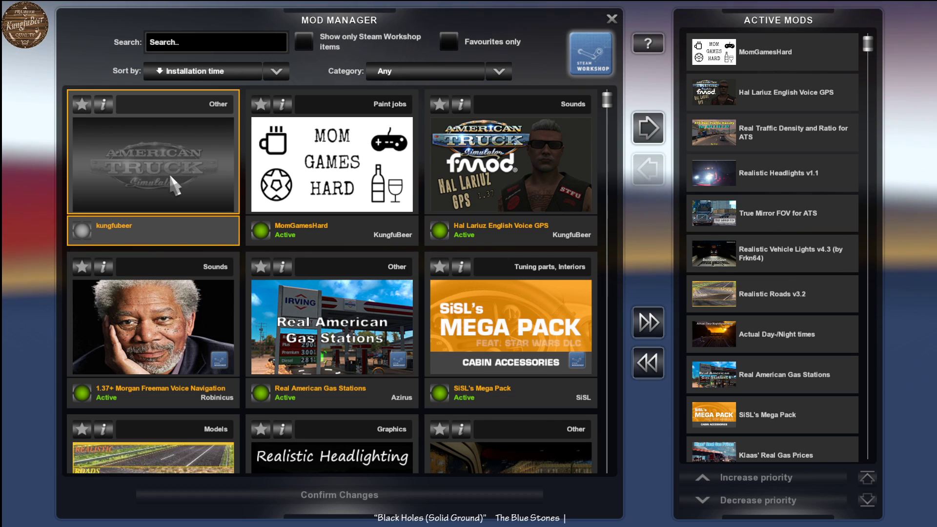
pyautogui.click(83, 231)
pyautogui.click(83, 231)
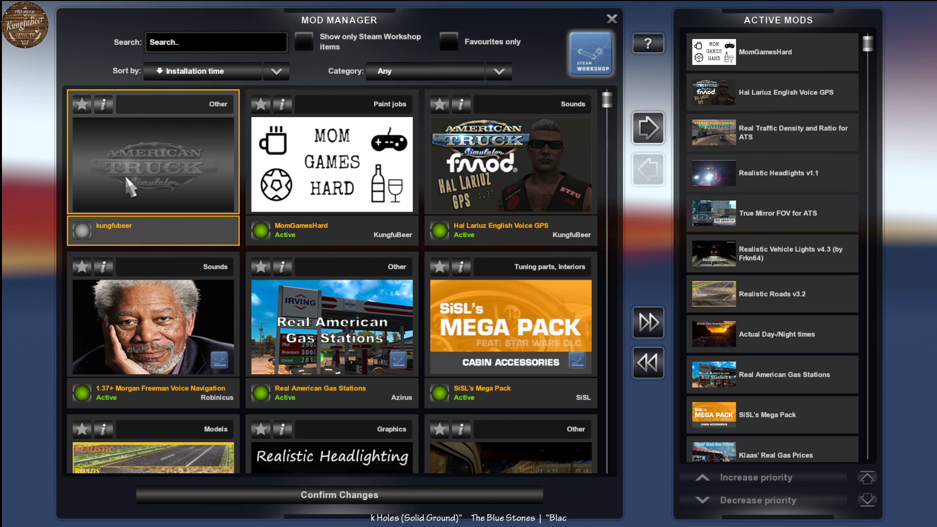
pyautogui.click(81, 232)
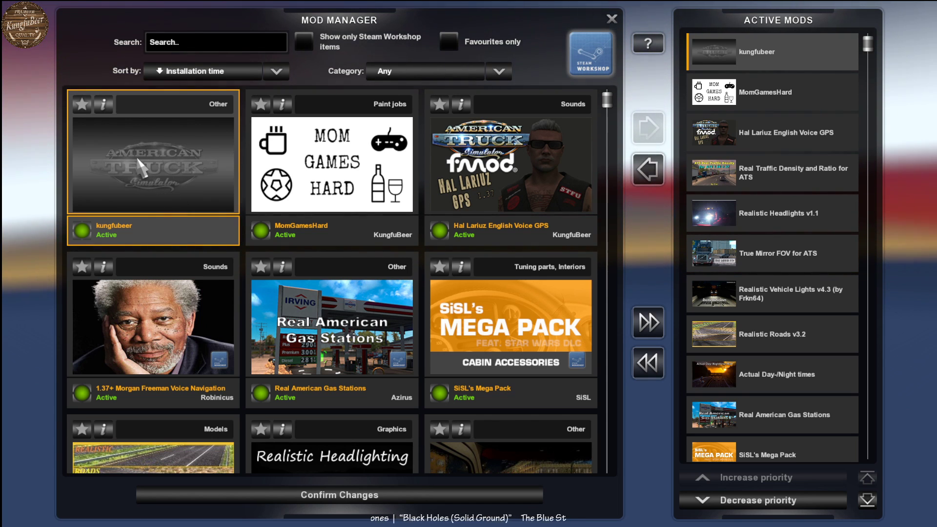
# - Check the kungfubeer mod's details, close them and confirm the mod changes
pyautogui.click(103, 104)
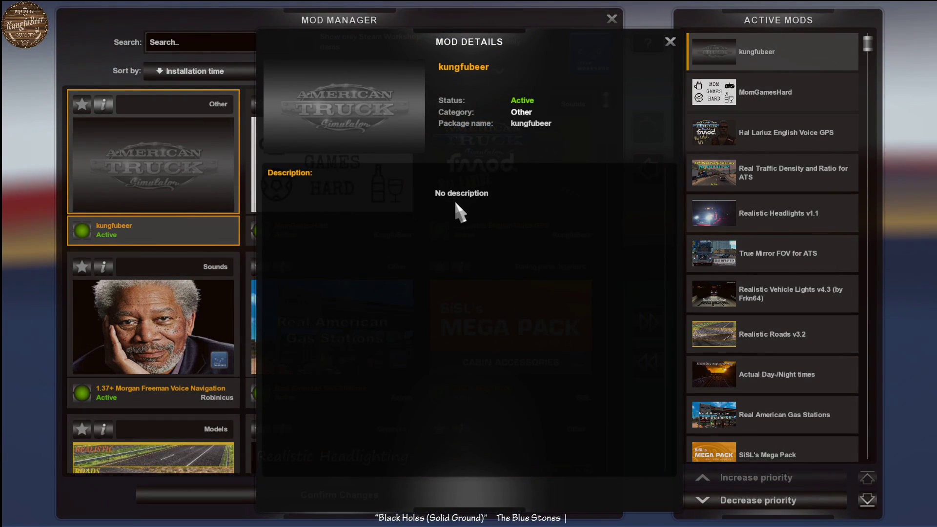
pyautogui.click(663, 42)
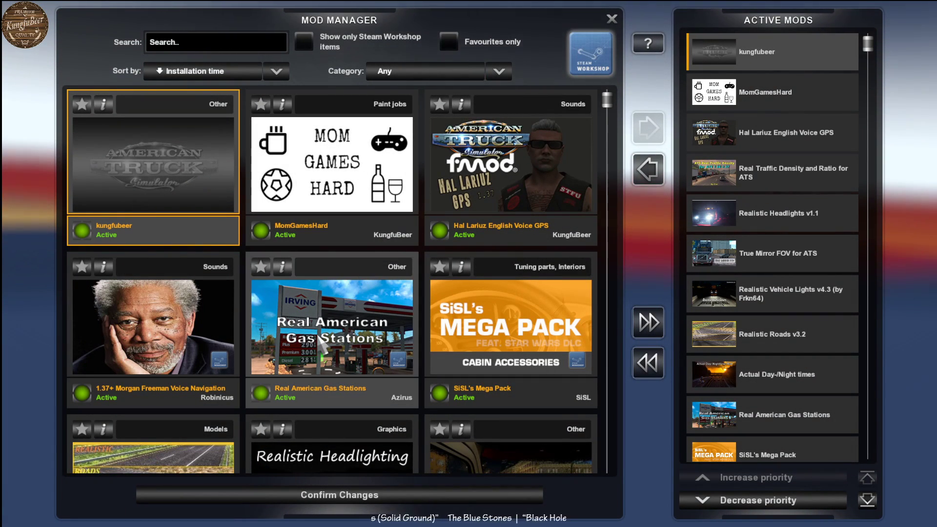
pyautogui.click(361, 495)
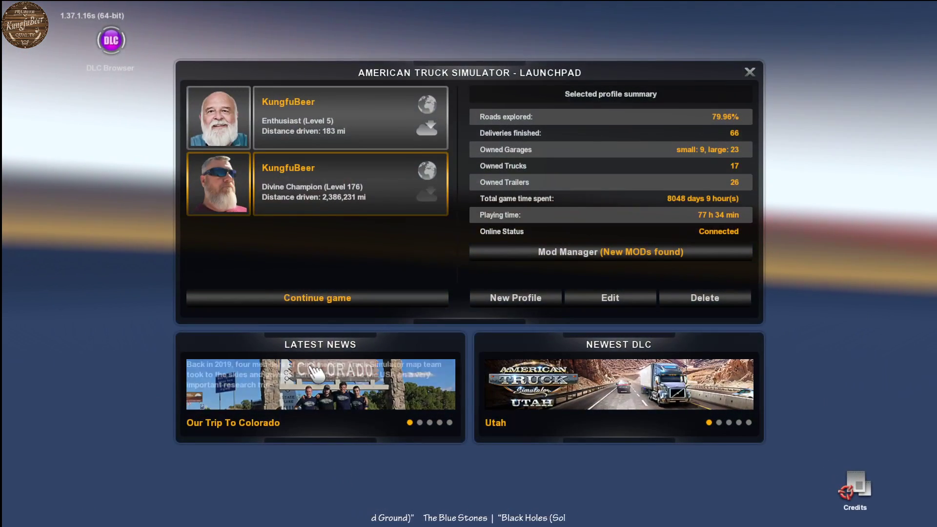
# - Continue the game and open the Sacramento Mack dealer's online stock offers, selecting the Mack Anthem 70" Sleeper on the second page
pyautogui.click(338, 306)
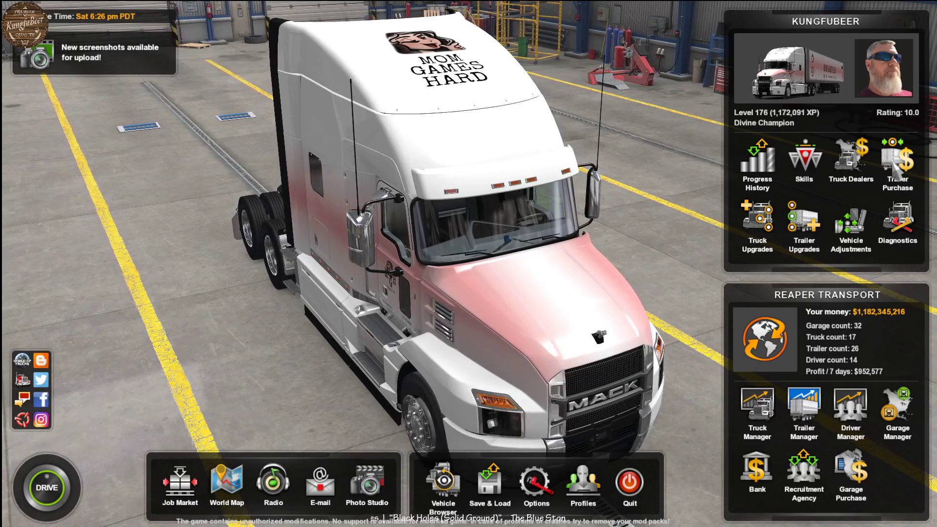
pyautogui.click(858, 169)
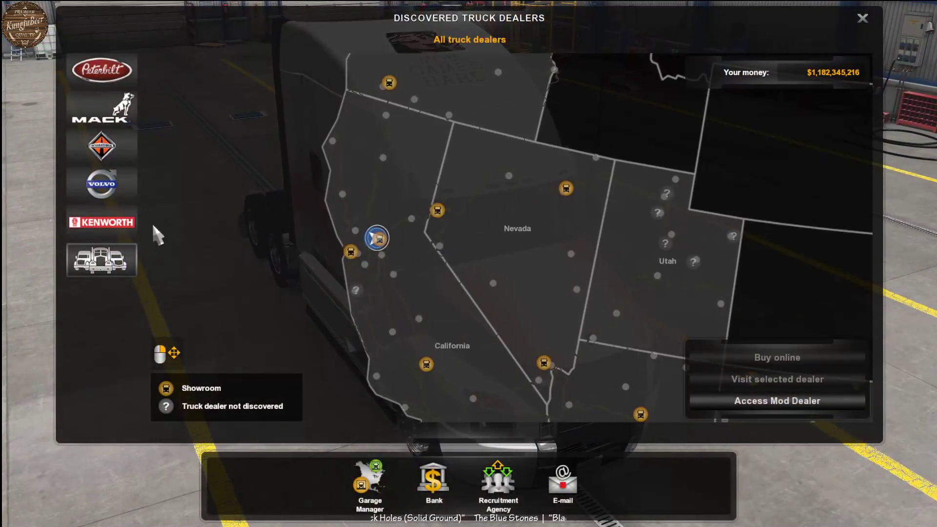
pyautogui.click(101, 109)
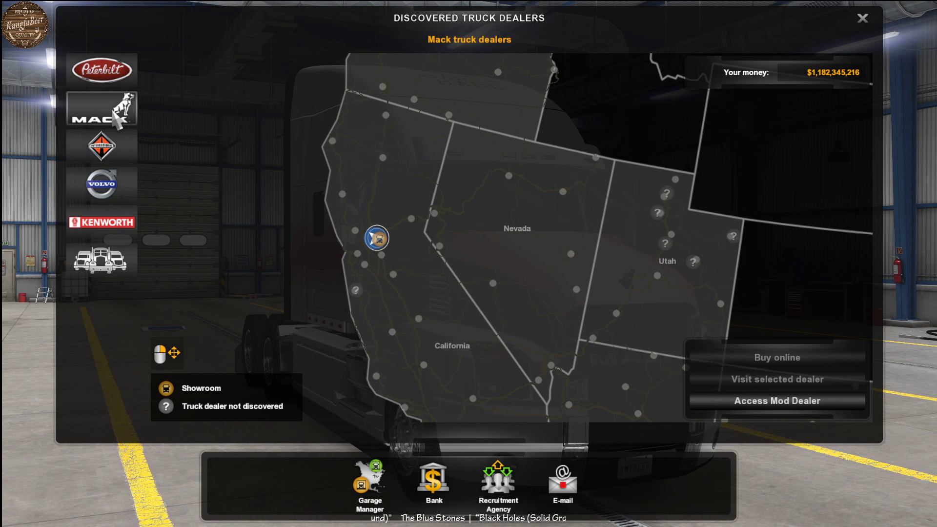
pyautogui.click(377, 238)
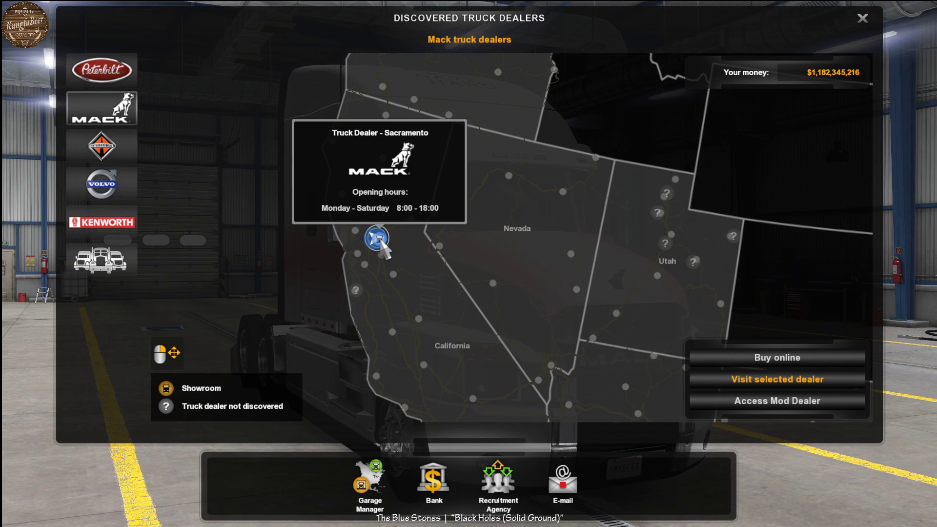
pyautogui.click(746, 360)
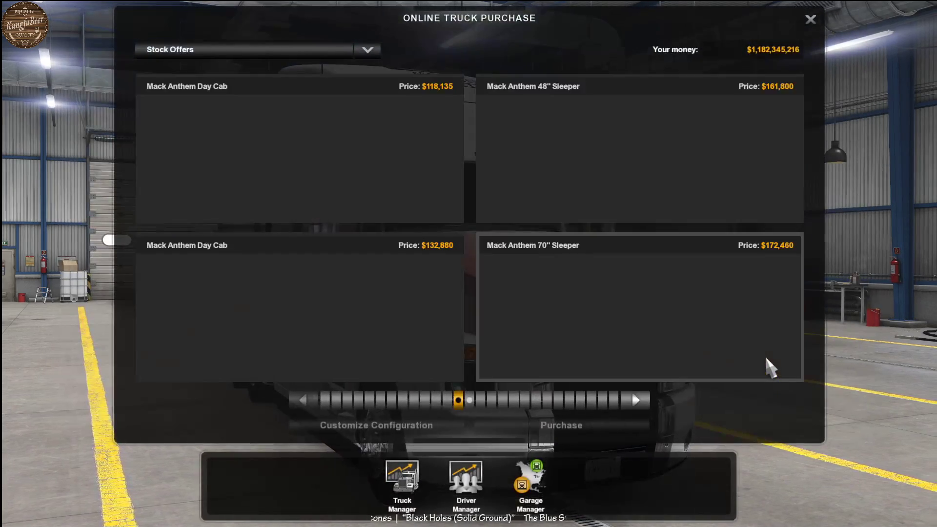
pyautogui.scroll(-1, 613, 317)
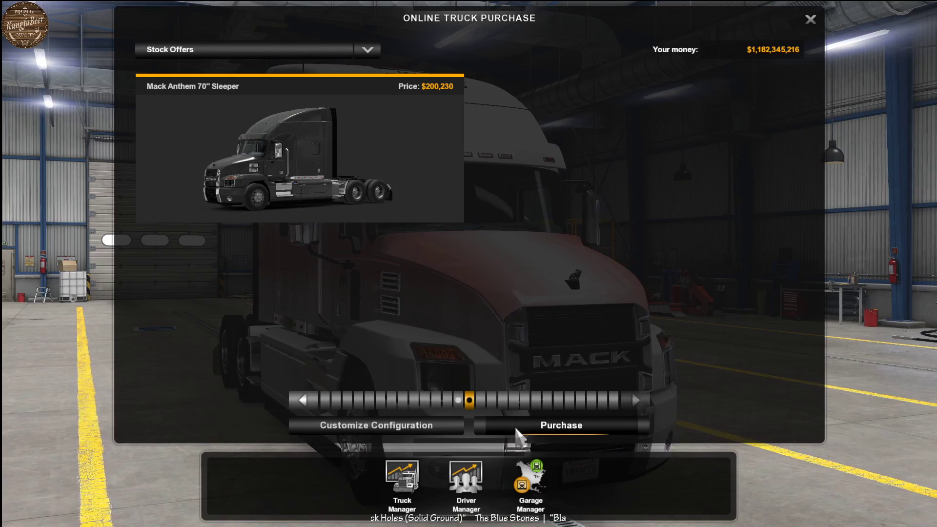
# - Customize the Mack Anthem 70" Sleeper's configuration and preview the MGH Mack Anthem paint job from several sides
pyautogui.click(429, 427)
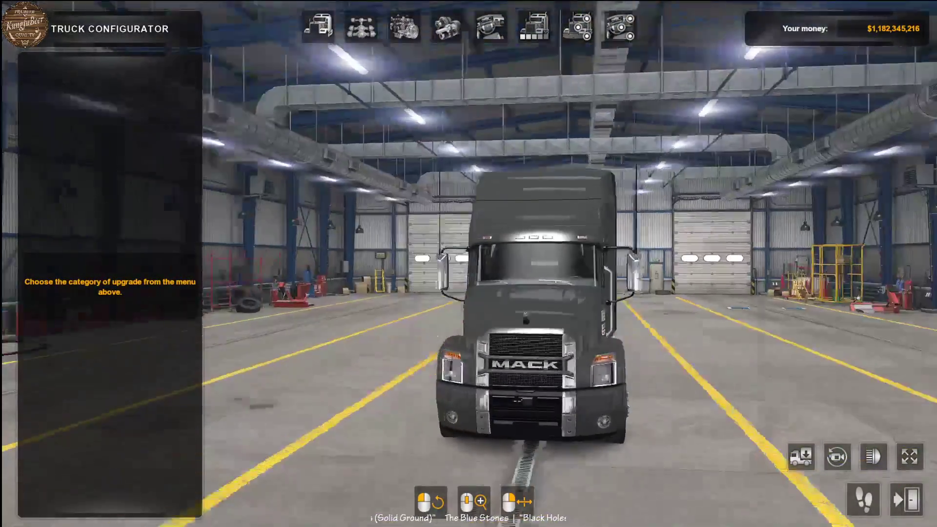
pyautogui.click(534, 27)
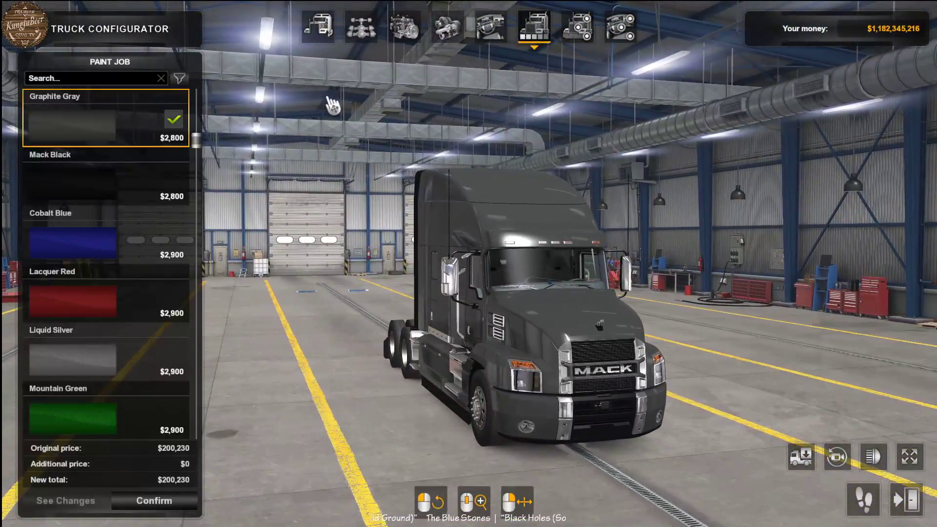
pyautogui.scroll(2, 90, 157)
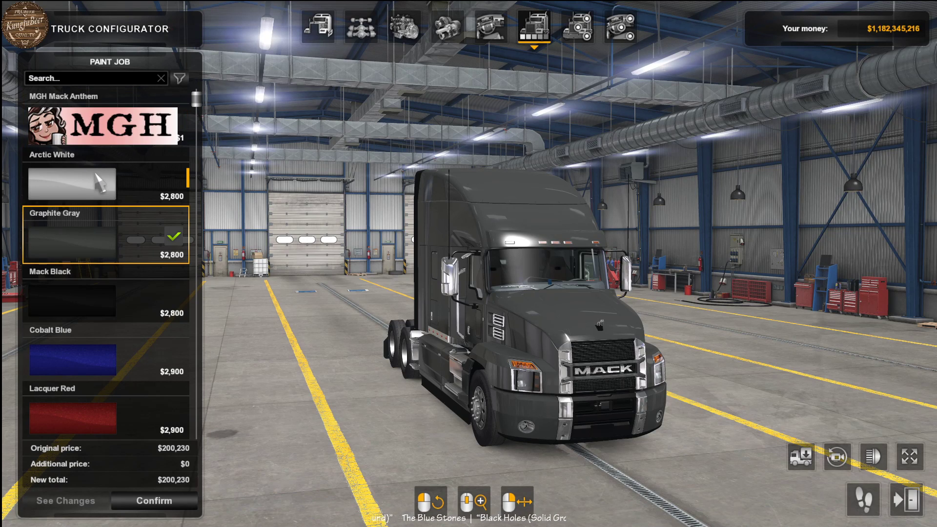
pyautogui.scroll(-15, 96, 173)
pyautogui.scroll(15, 105, 215)
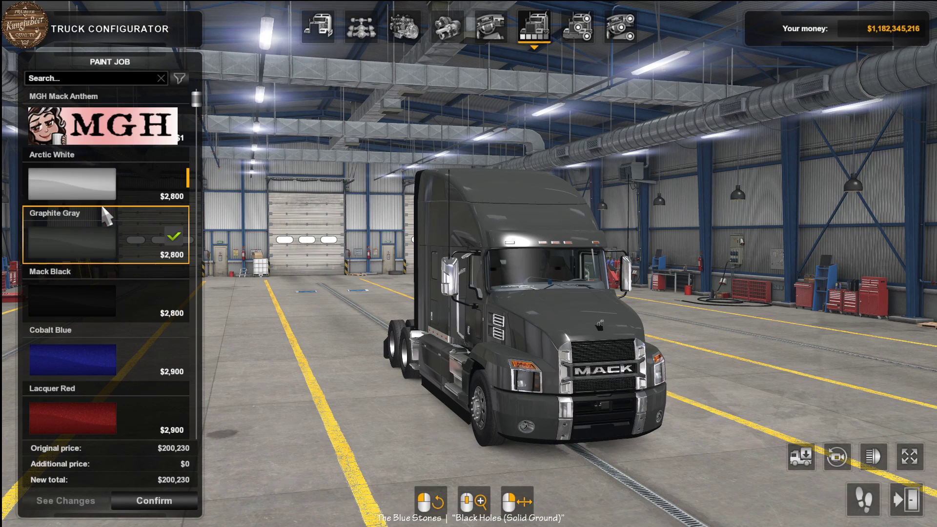
pyautogui.click(110, 134)
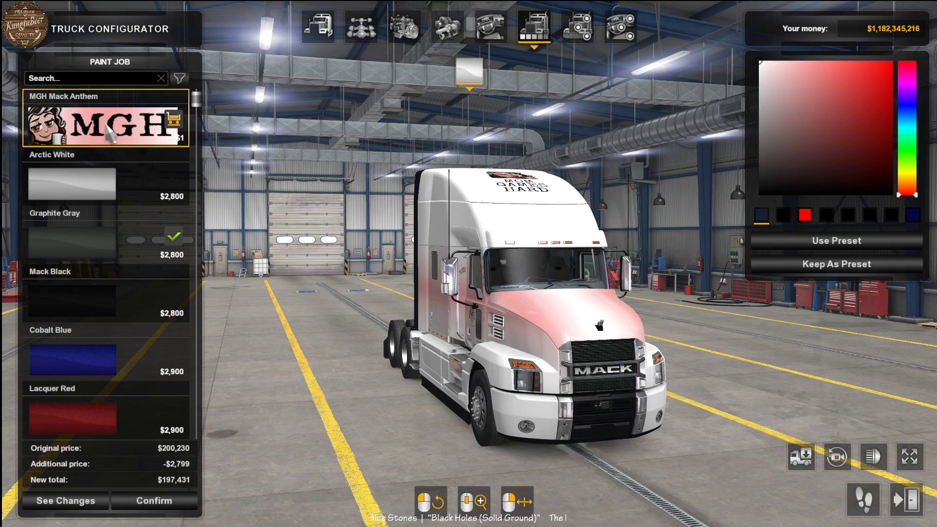
pyautogui.moveTo(366, 116); pyautogui.dragTo(473, 135)
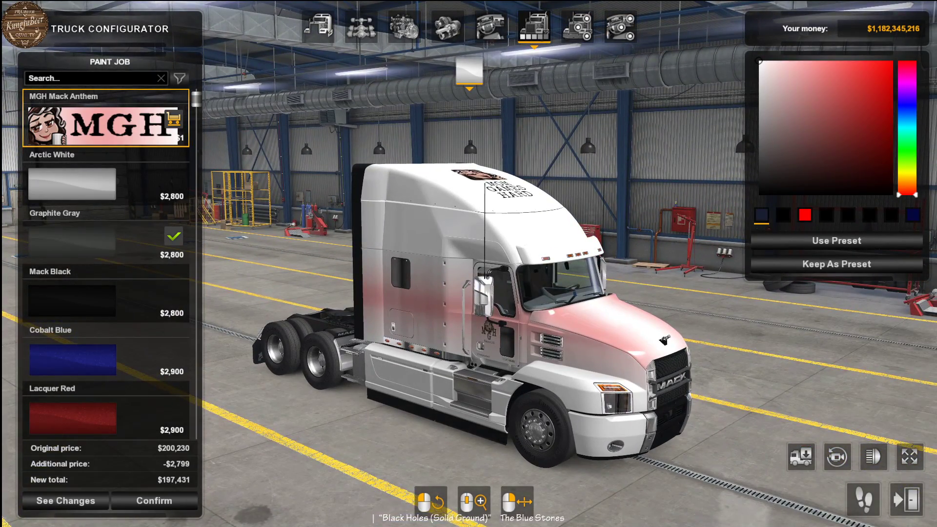
pyautogui.moveTo(473, 135); pyautogui.dragTo(46, 149)
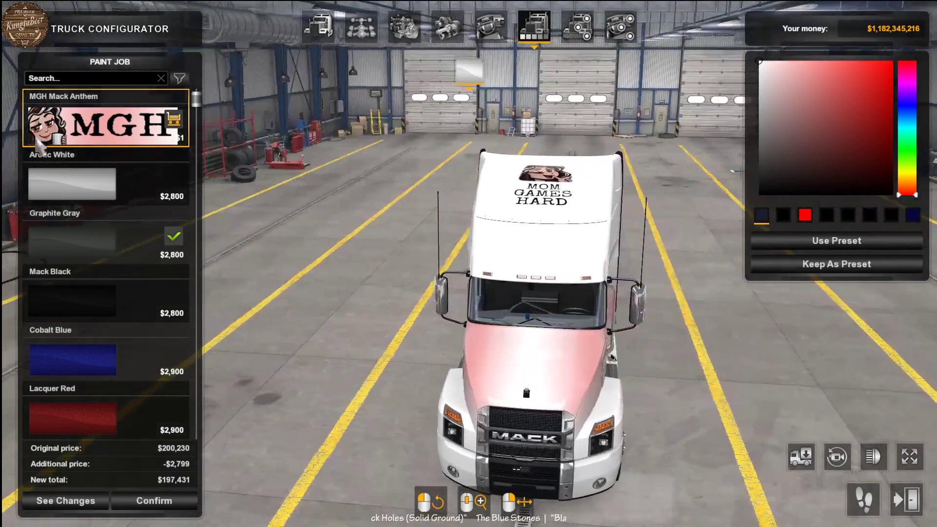
pyautogui.moveTo(401, 108); pyautogui.dragTo(563, 56)
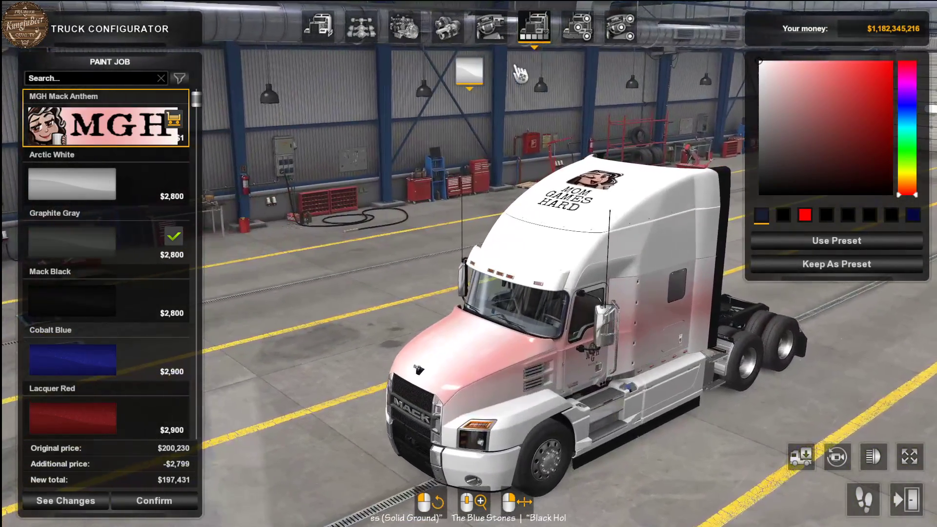
# - Preview the Arctic White paint job and look through the rest of the paint job list
pyautogui.click(135, 156)
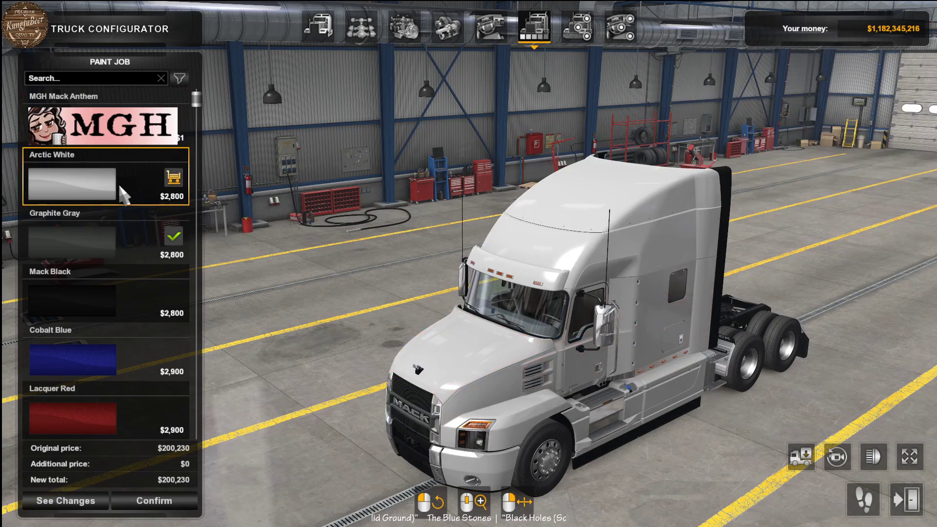
pyautogui.moveTo(518, 171); pyautogui.dragTo(372, 172)
pyautogui.scroll(-10, 97, 292)
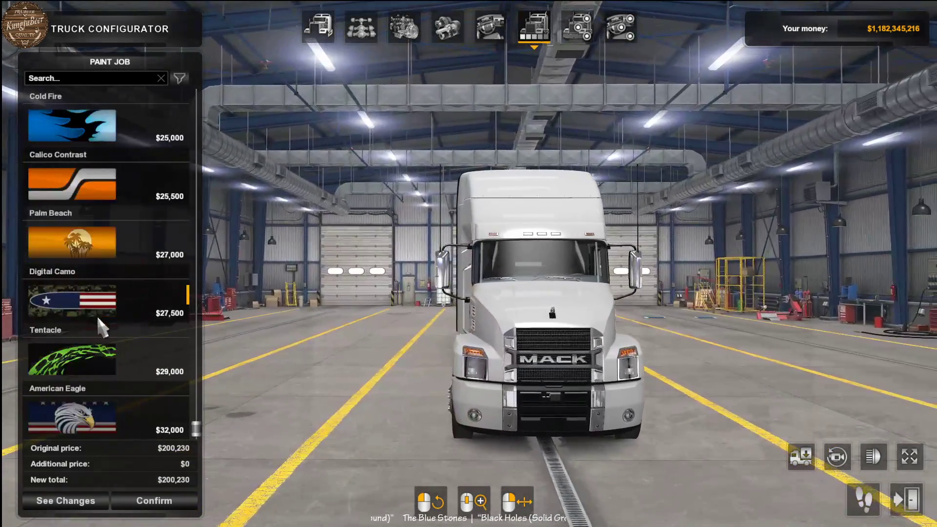
# - Cancel all new truck modifications and quit American Truck Simulator
pyautogui.press('Escape')
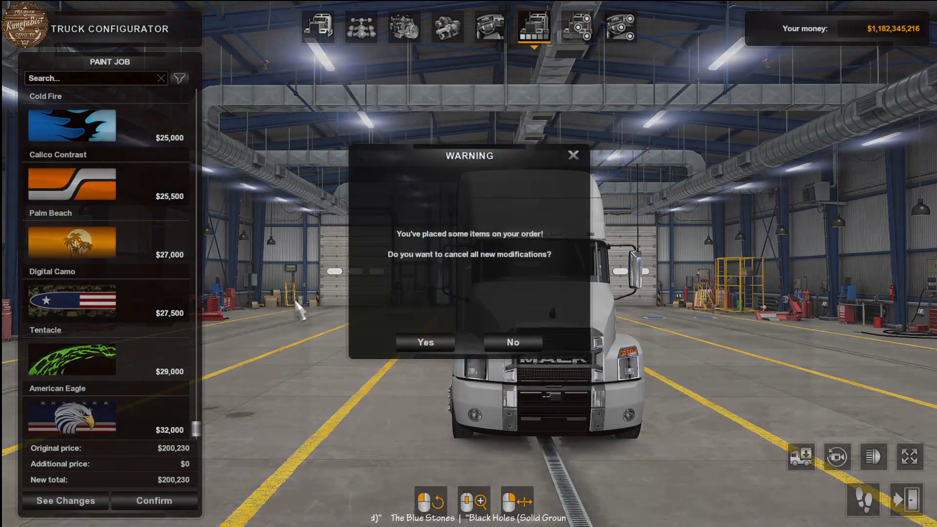
pyautogui.click(426, 343)
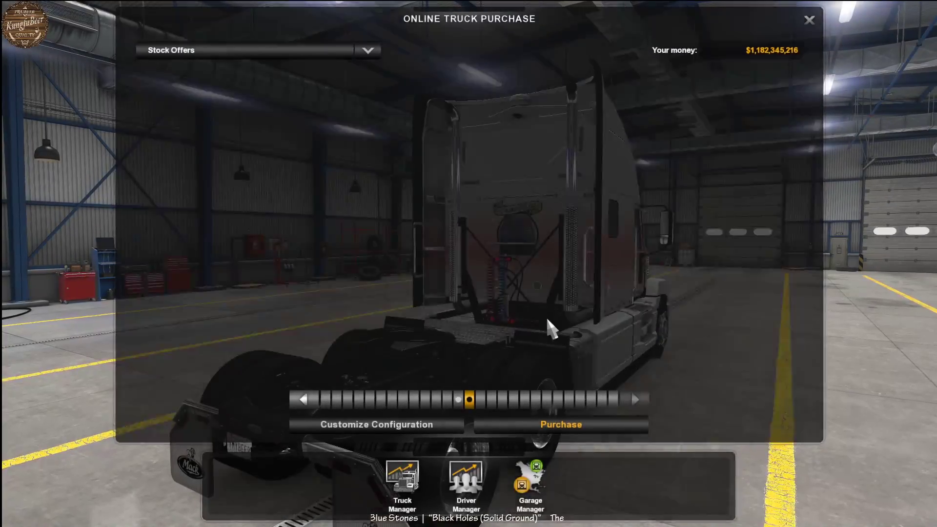
pyautogui.press('Escape')
pyautogui.press('Escape')
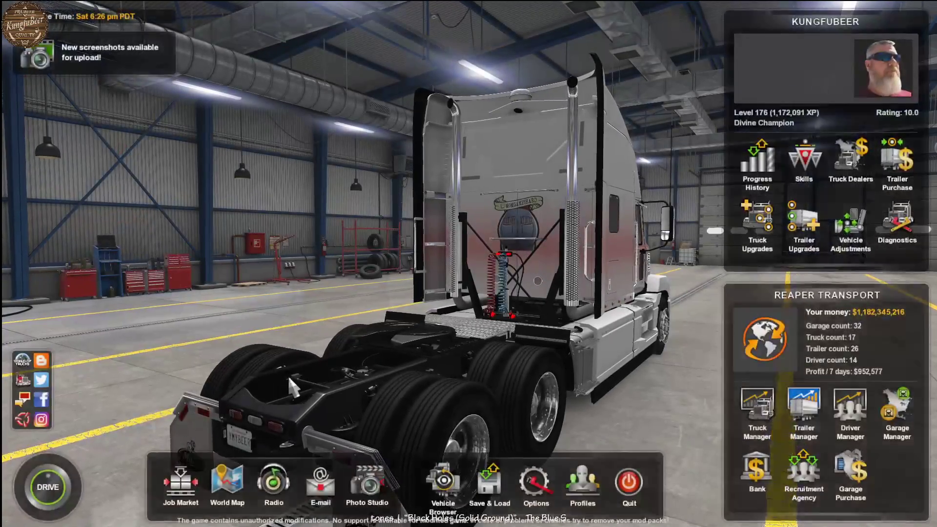
pyautogui.press('Escape')
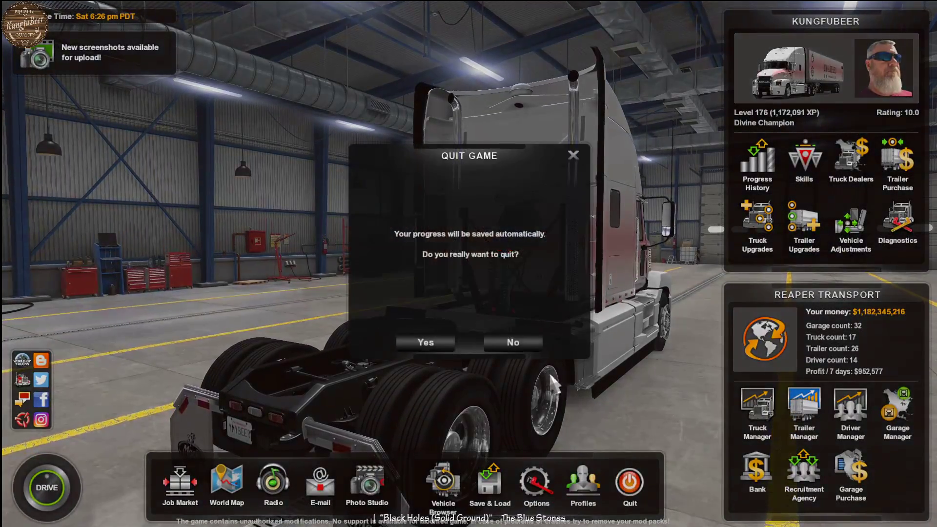
pyautogui.click(426, 342)
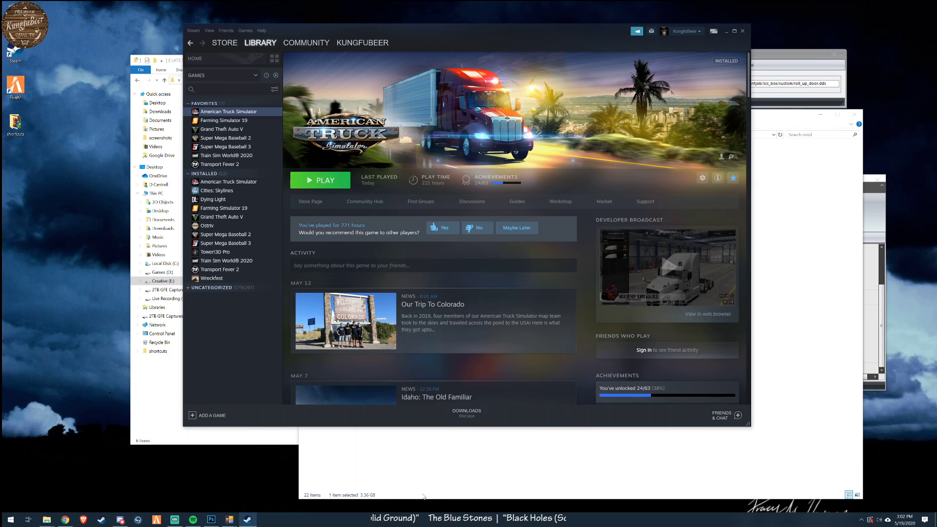
# - Switch to File Explorer and open the kungfubeer folder inside the in progress folder
pyautogui.click(416, 483)
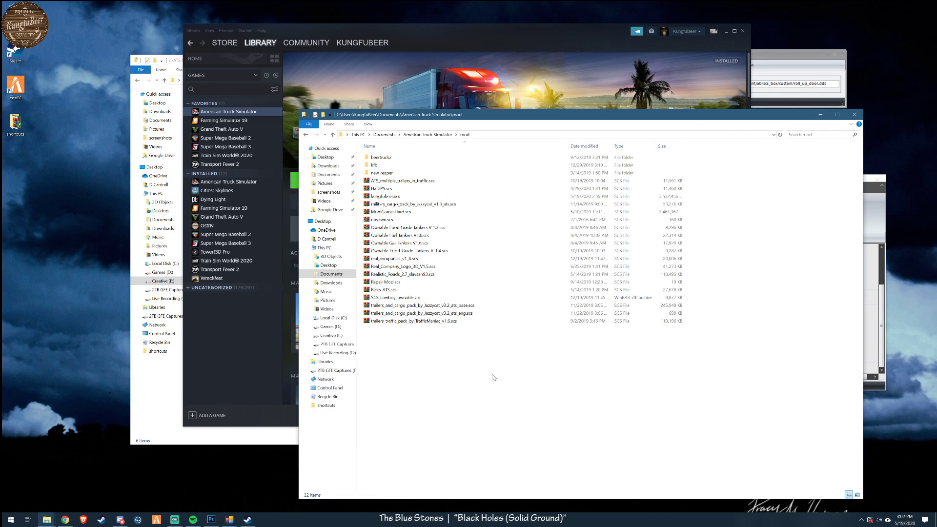
pyautogui.click(386, 197)
pyautogui.click(174, 396)
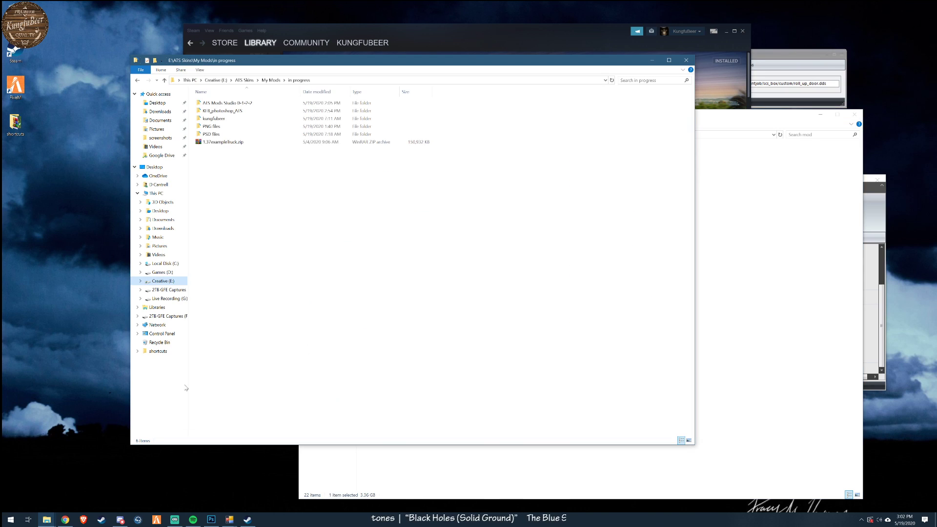
pyautogui.moveTo(241, 60); pyautogui.dragTo(190, 130)
pyautogui.click(162, 189)
pyautogui.doubleClick(162, 189)
# - Open the kungfubeer mod's manifest.sii in Notepad++ to check its contents, and close the editor
pyautogui.click(161, 197)
pyautogui.rightClick(161, 195)
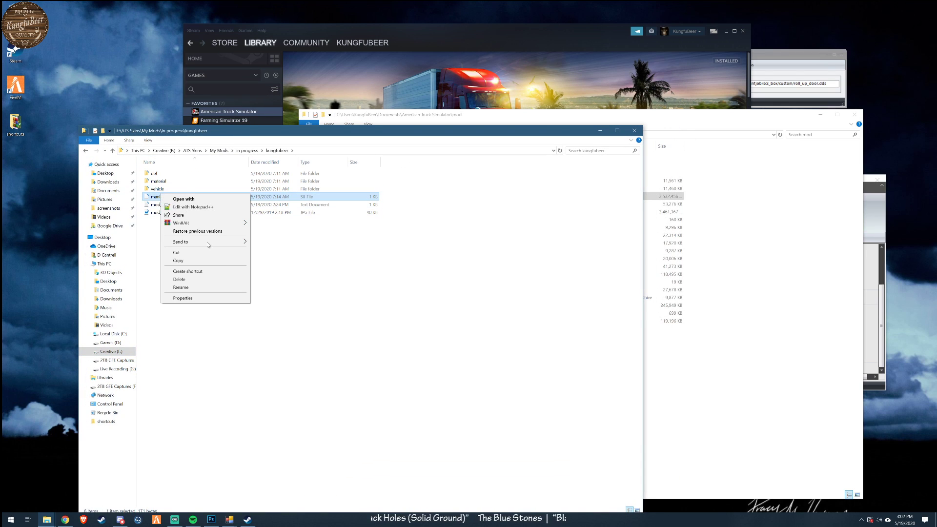
pyautogui.click(193, 207)
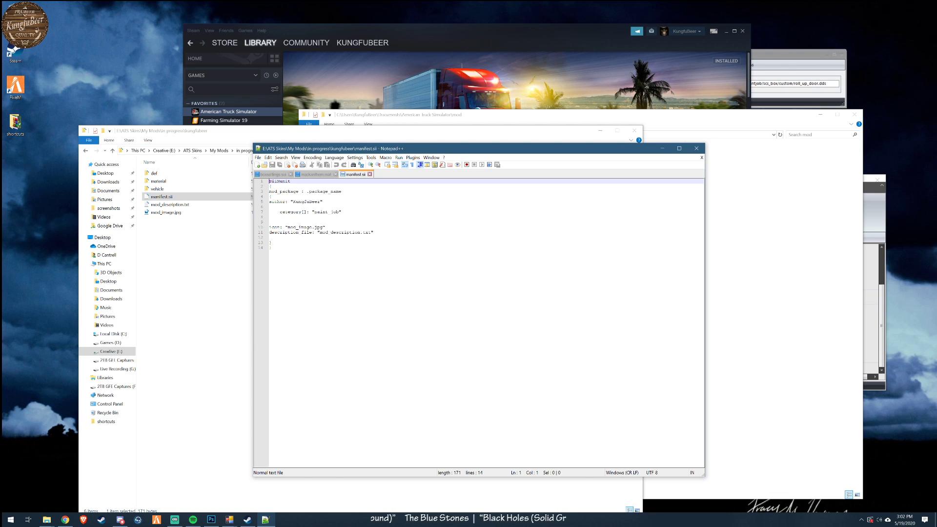
pyautogui.click(696, 148)
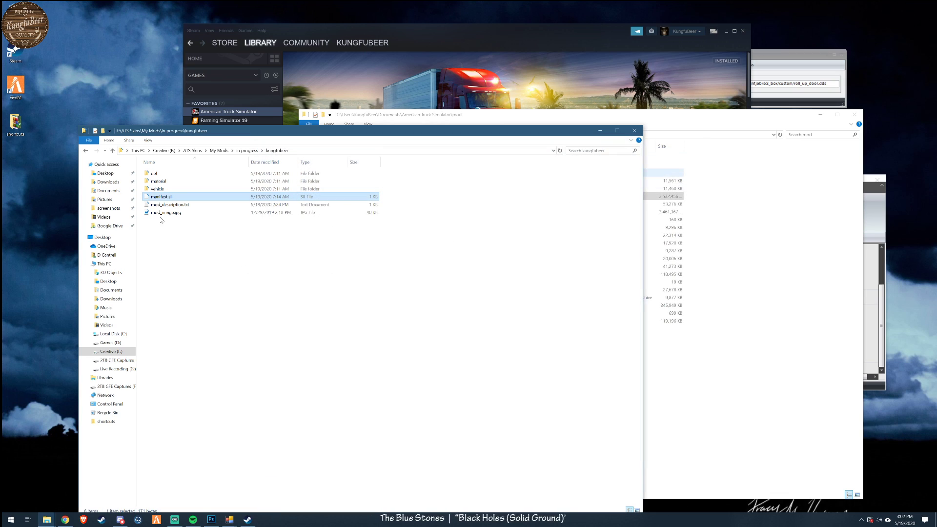
# - View mod_image.jpg from the Full Template for ATS Skins folder under My Mods\done
pyautogui.click(247, 150)
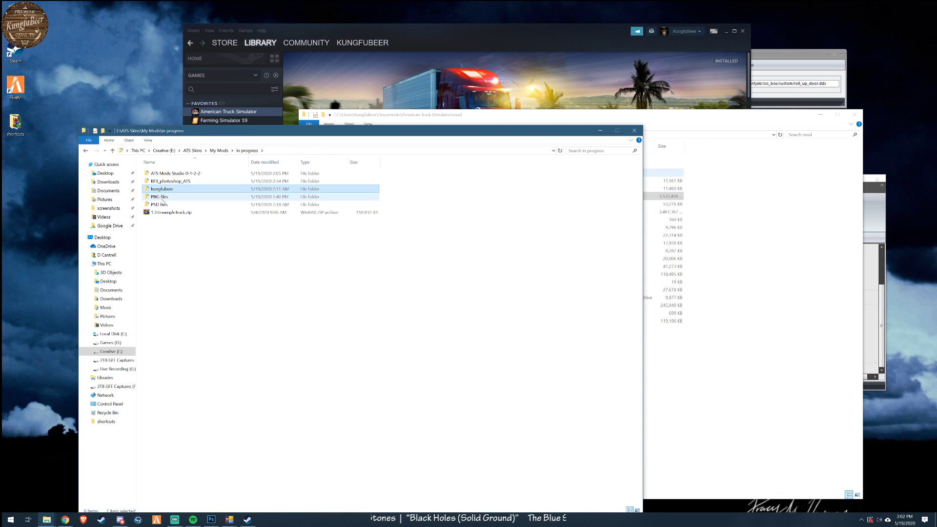
pyautogui.click(219, 150)
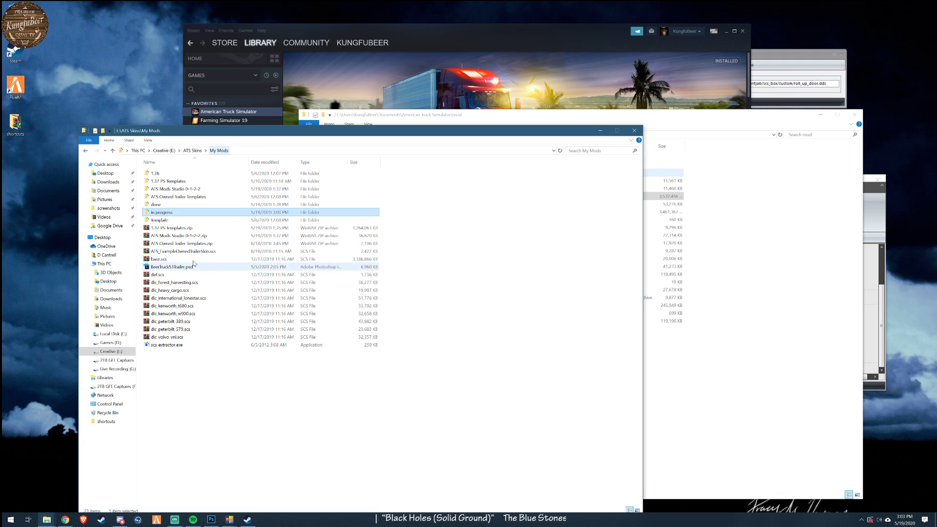
pyautogui.doubleClick(175, 204)
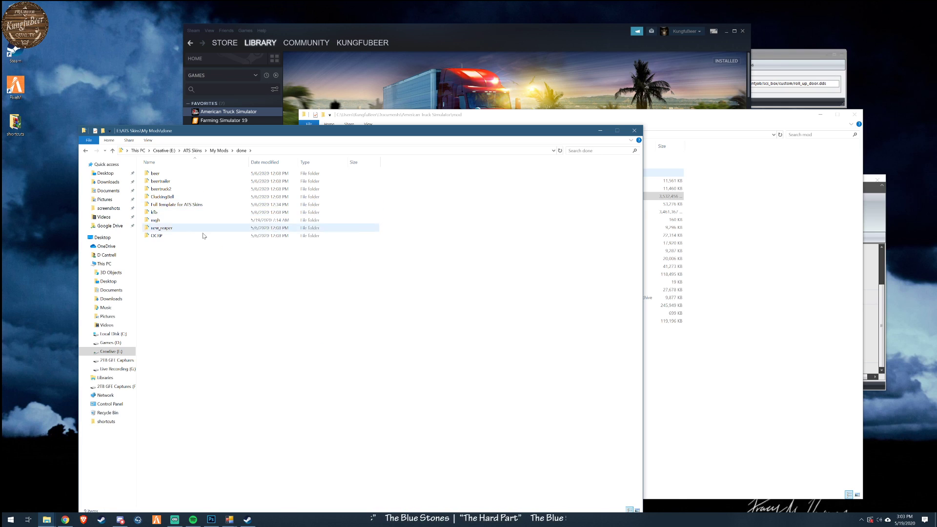
pyautogui.doubleClick(185, 207)
pyautogui.click(168, 213)
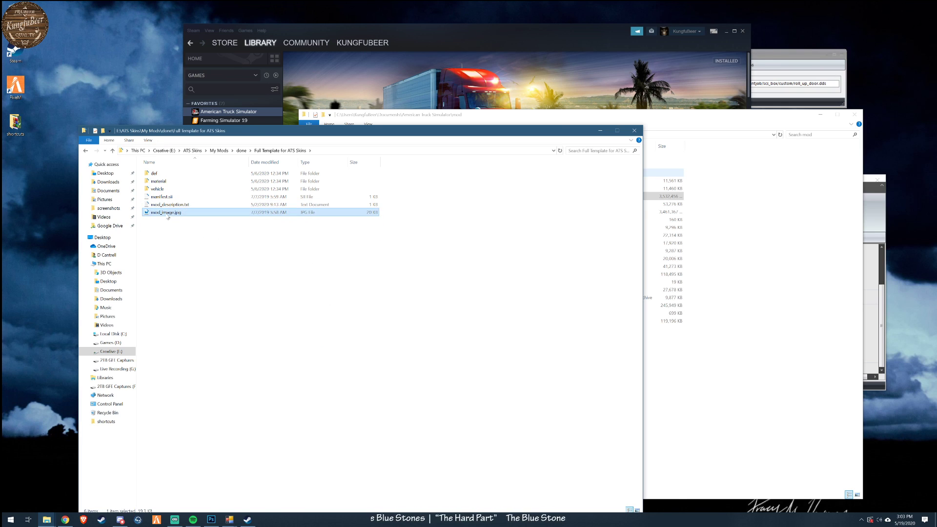
pyautogui.doubleClick(168, 214)
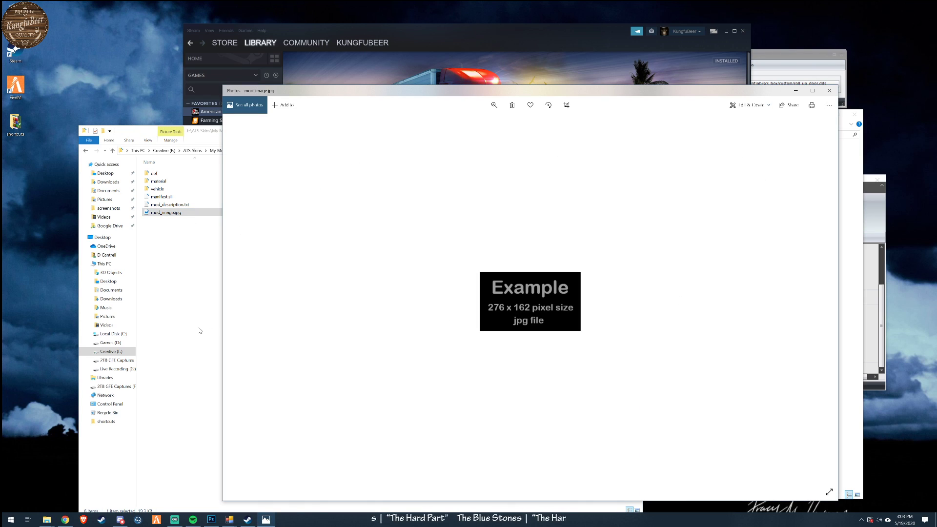
# - Return to the kungfubeer folder under My Mods\in progress and open its mod_image.jpg in Photoshop
pyautogui.click(202, 332)
pyautogui.click(242, 151)
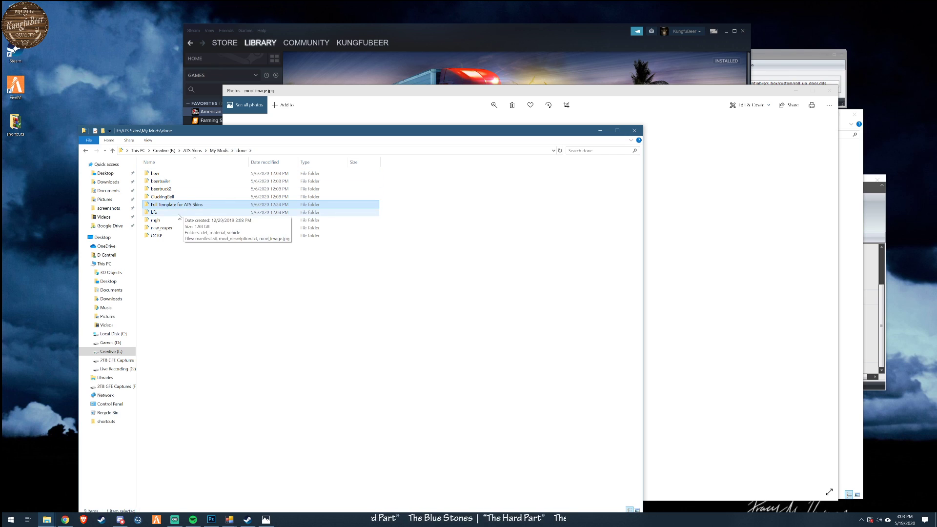
pyautogui.click(219, 151)
pyautogui.doubleClick(169, 210)
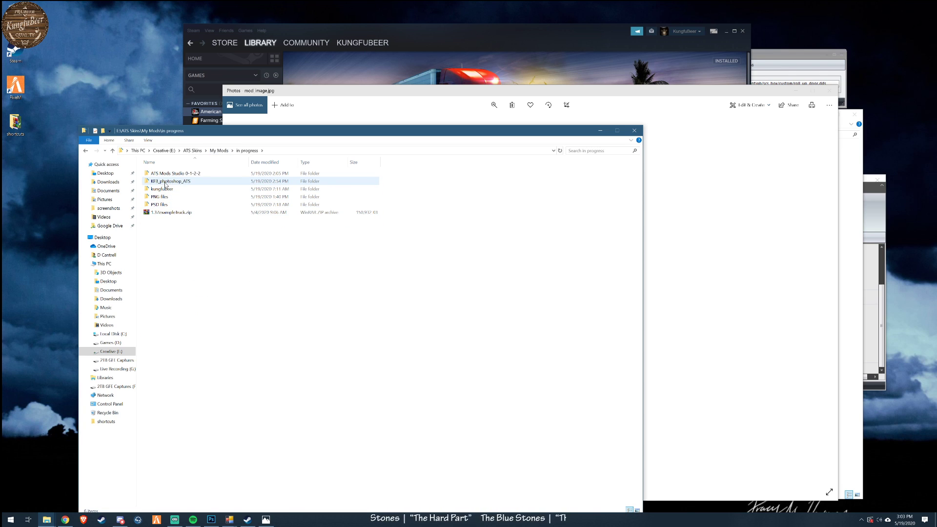
pyautogui.doubleClick(166, 189)
pyautogui.click(165, 213)
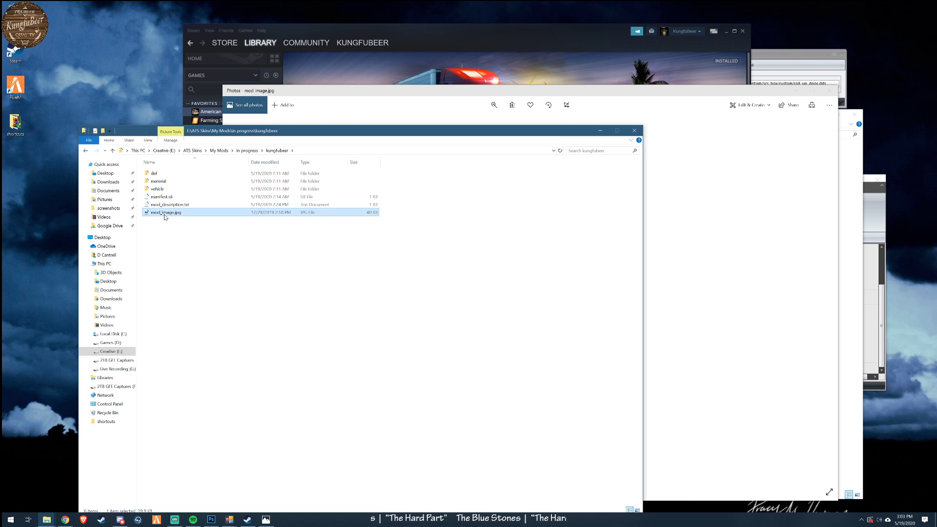
pyautogui.rightClick(164, 217)
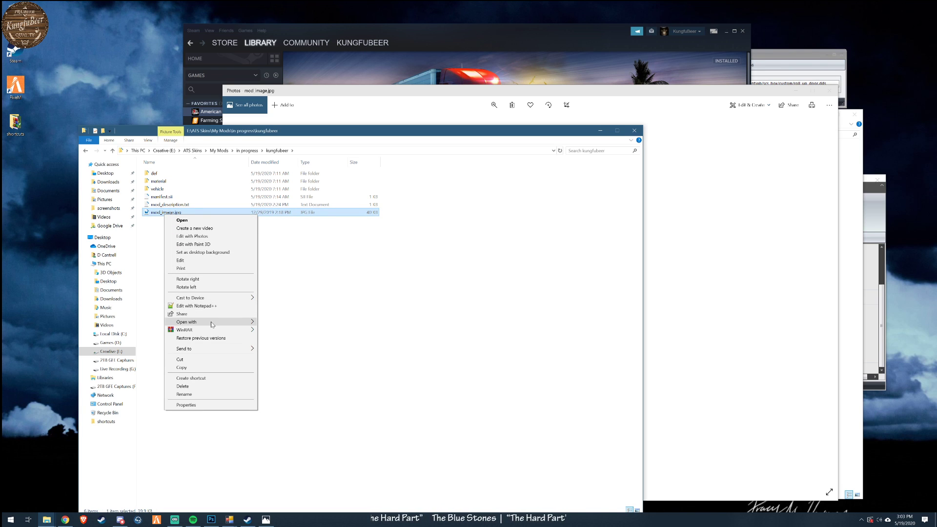
pyautogui.moveTo(211, 321)
pyautogui.click(298, 332)
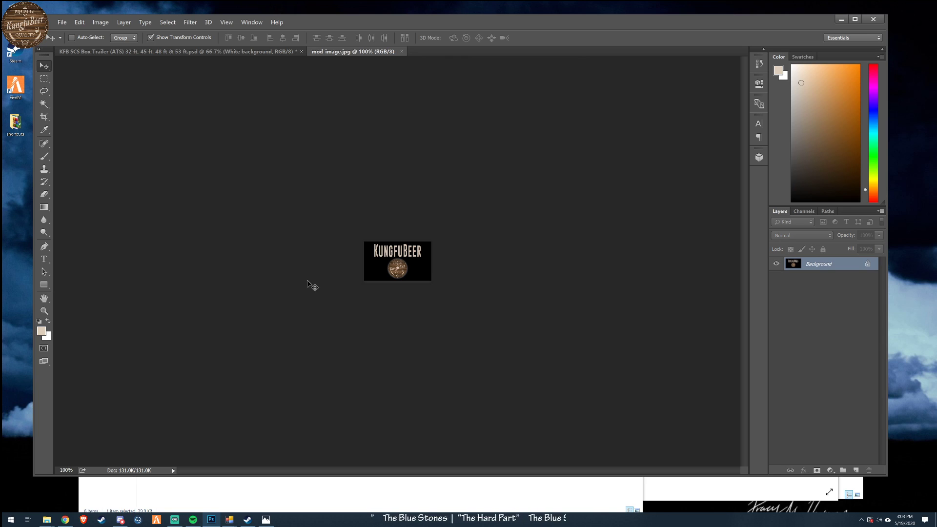
# - Open the Image Size settings for the kungfubeer mod_image.jpg and place the template's example image window below them
pyautogui.click(167, 22)
pyautogui.moveTo(80, 23)
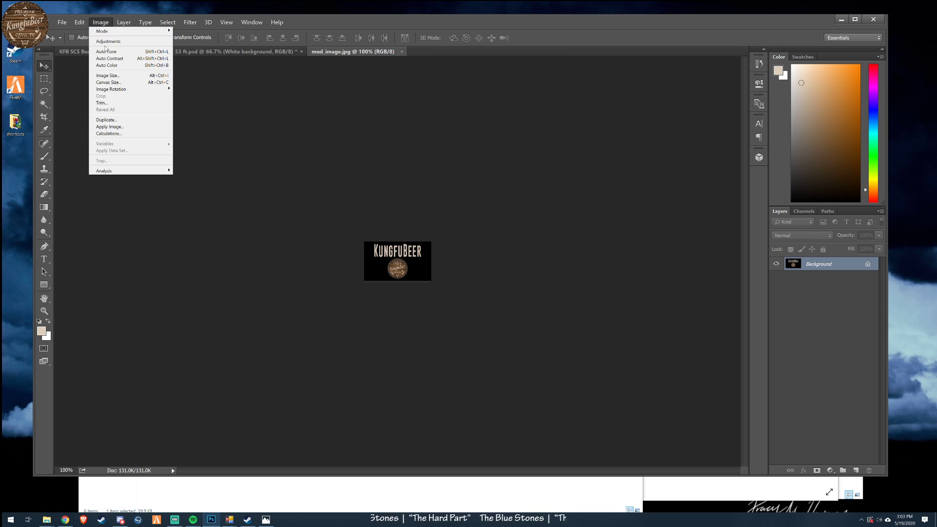
pyautogui.click(105, 77)
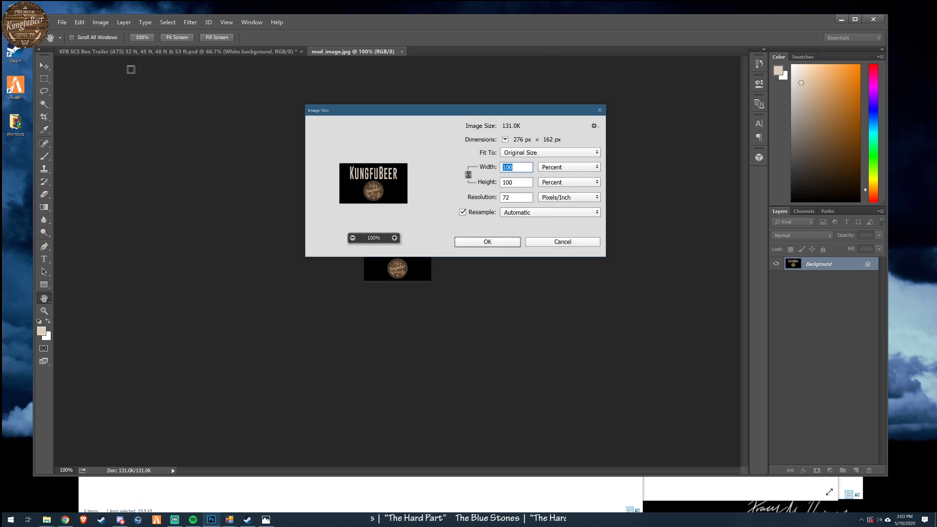
pyautogui.click(697, 490)
pyautogui.moveTo(606, 94); pyautogui.dragTo(450, 278)
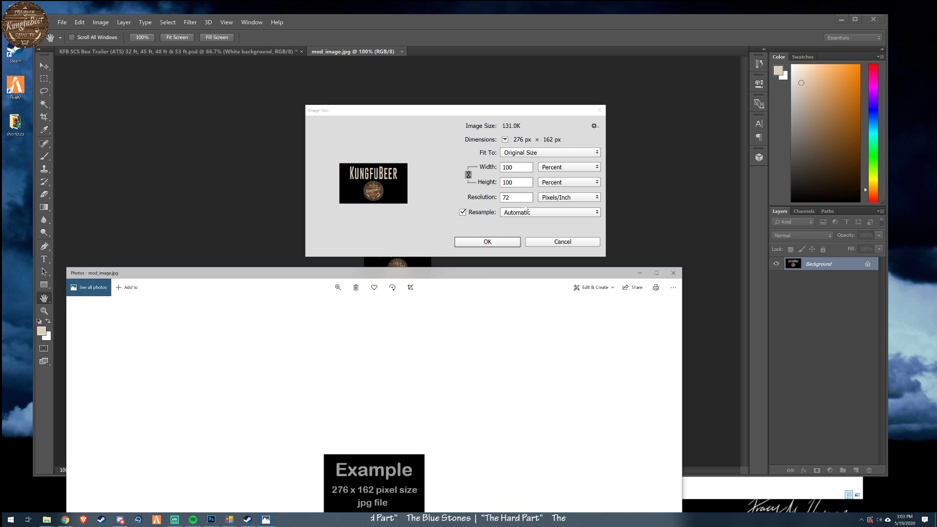
# - Switch the image dimensions to Pixels and bring the example image window back for a size comparison
pyautogui.click(511, 228)
pyautogui.click(569, 167)
pyautogui.click(557, 176)
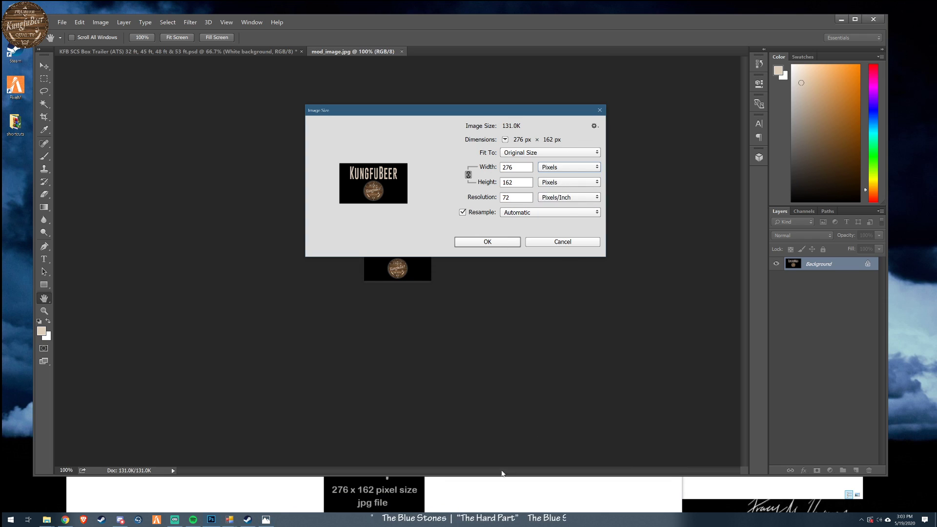
pyautogui.click(503, 483)
pyautogui.moveTo(449, 278); pyautogui.dragTo(549, 242)
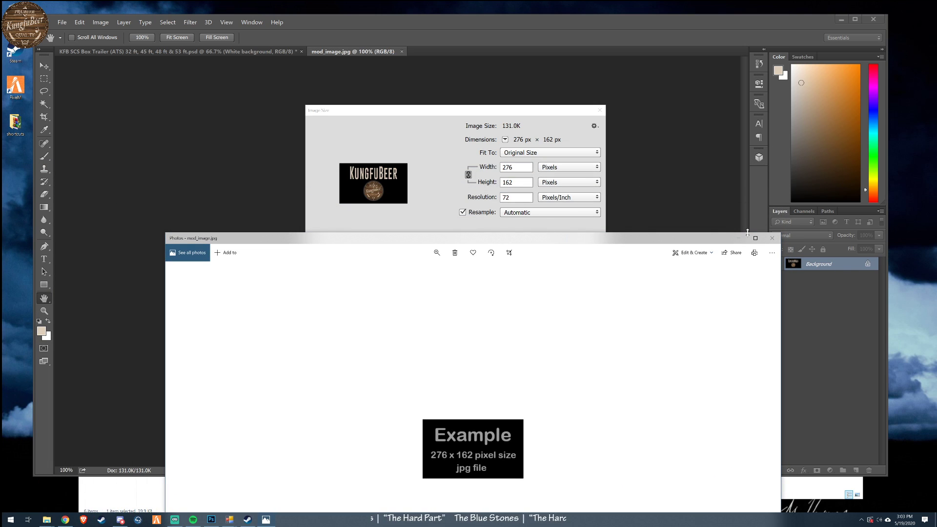
# - Close the example image, cancel the Image Size settings and minimize Photoshop
pyautogui.click(771, 239)
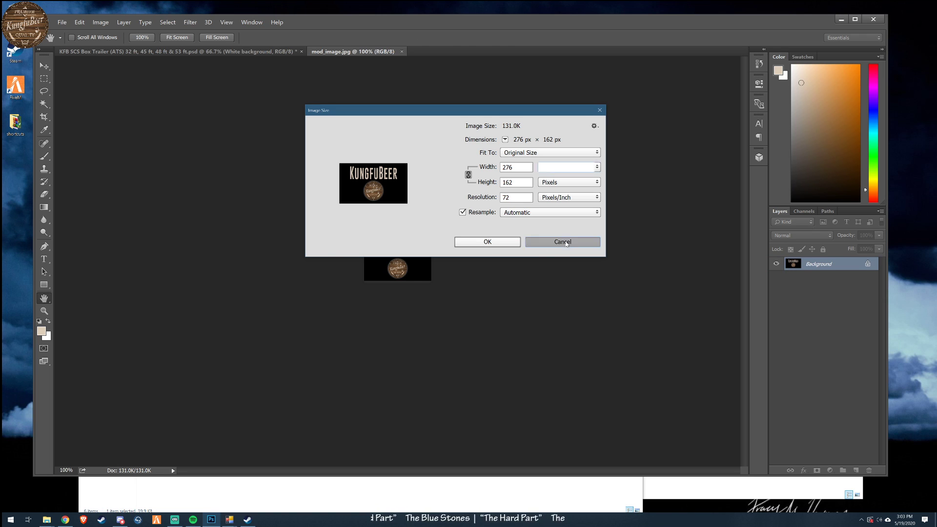
pyautogui.click(542, 242)
pyautogui.click(840, 21)
pyautogui.moveTo(417, 137); pyautogui.dragTo(545, 89)
# - Open the kungfubeer folder's manifest.sii in Notepad++ and highlight the icon file name mod_image.jpg
pyautogui.click(289, 149)
pyautogui.rightClick(288, 149)
pyautogui.click(312, 159)
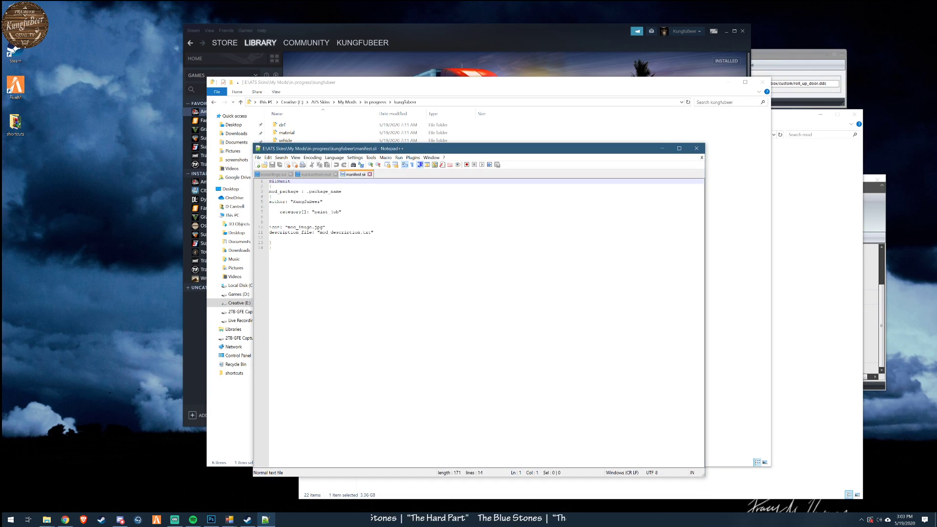
pyautogui.moveTo(342, 148); pyautogui.dragTo(500, 147)
pyautogui.moveTo(447, 226); pyautogui.dragTo(479, 226)
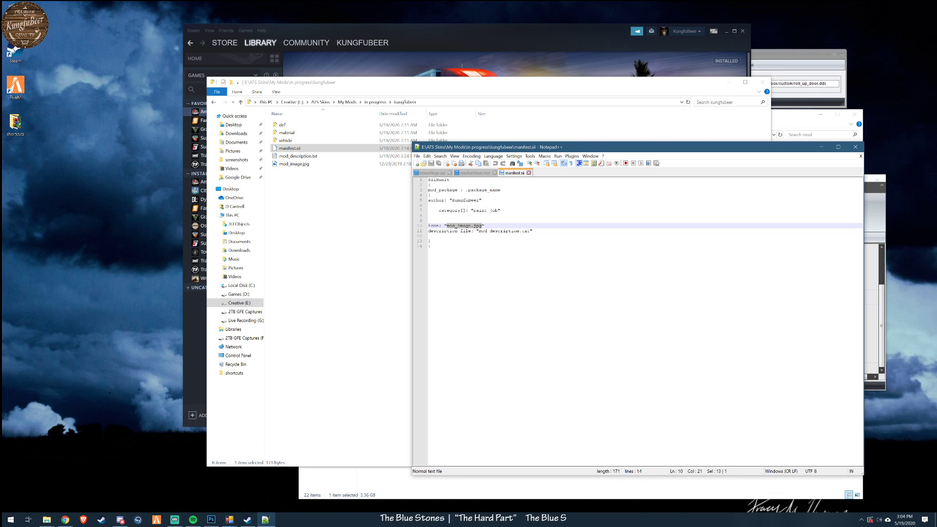
# - View the text of mod_description.txt in Notepad and close it
pyautogui.doubleClick(299, 156)
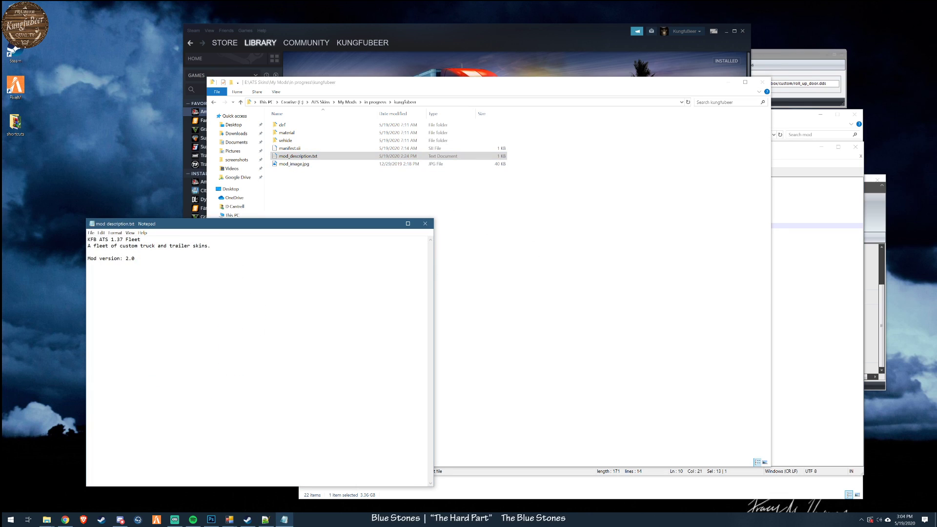
pyautogui.hotkey('ctrl', 'a')
pyautogui.click(425, 224)
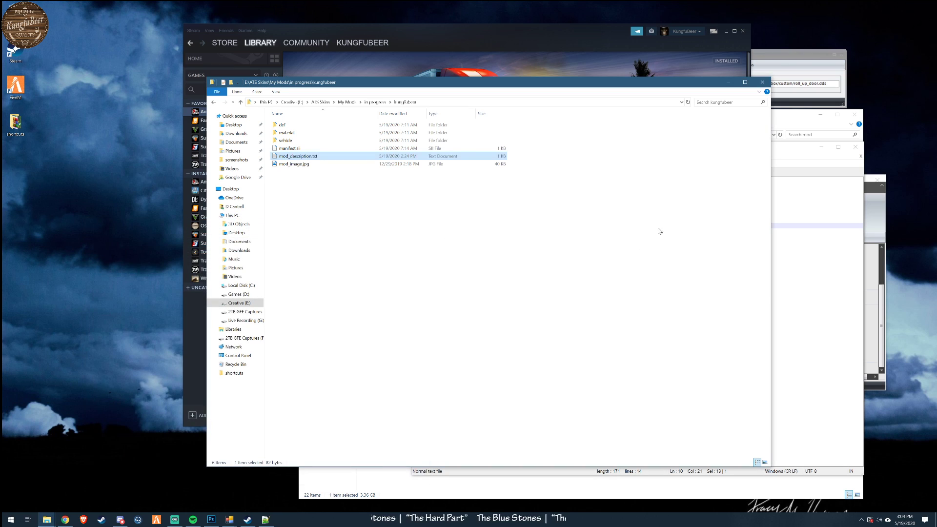
# - Return to Notepad++, close the manifest.sii and mackanthem.mat files, and exit the editor
pyautogui.click(810, 278)
pyautogui.moveTo(689, 153); pyautogui.dragTo(625, 186)
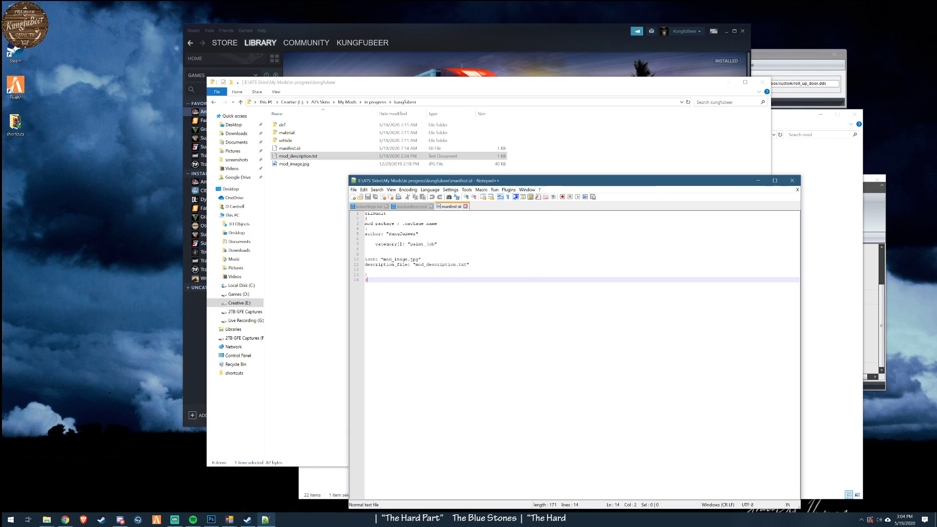
pyautogui.click(465, 206)
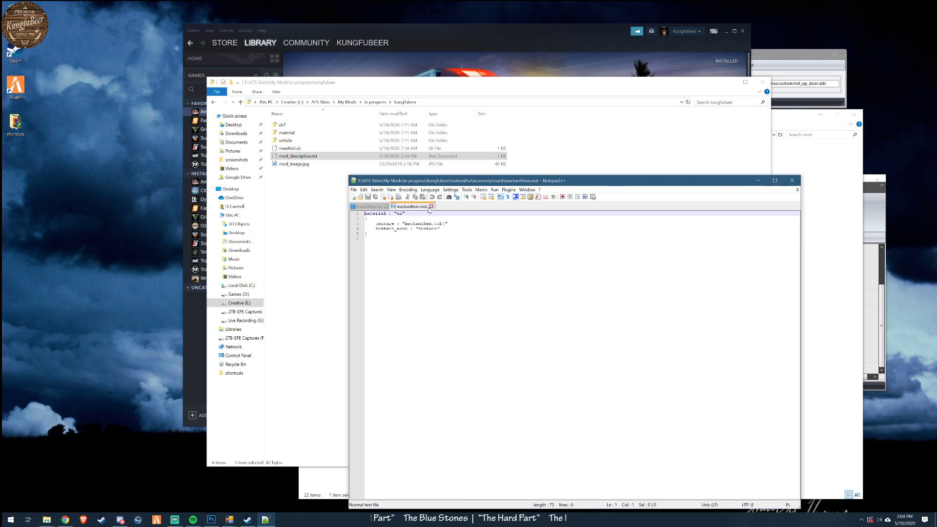
pyautogui.click(430, 206)
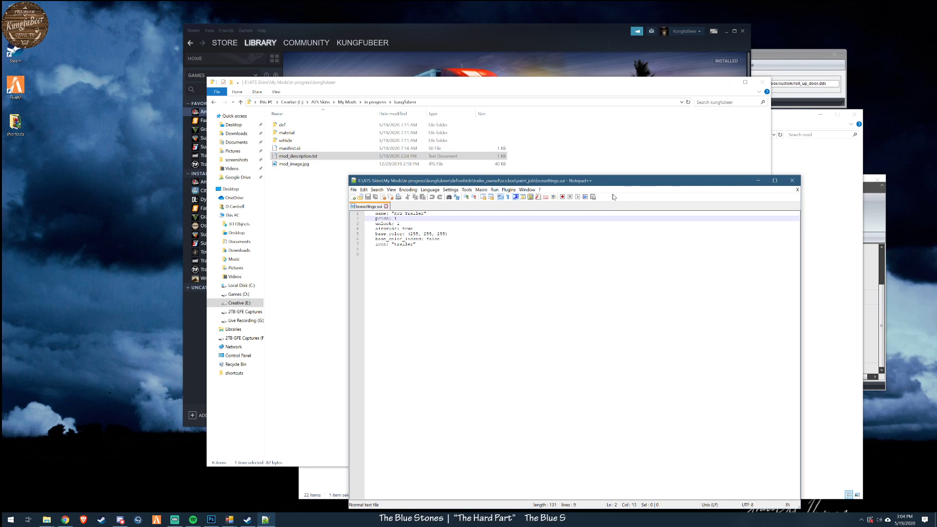
pyautogui.click(798, 182)
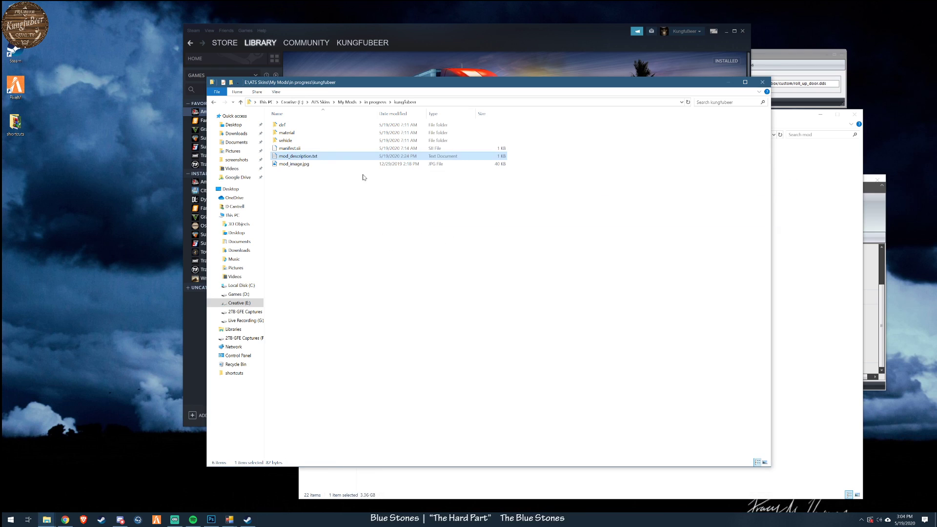
# - Open mack48.sii from the kungfubeer def\vehicle\truck\mack.anthem\paint_job folder in Notepad++
pyautogui.doubleClick(288, 126)
pyautogui.doubleClick(288, 127)
pyautogui.doubleClick(285, 133)
pyautogui.doubleClick(289, 149)
pyautogui.doubleClick(288, 126)
pyautogui.rightClick(288, 132)
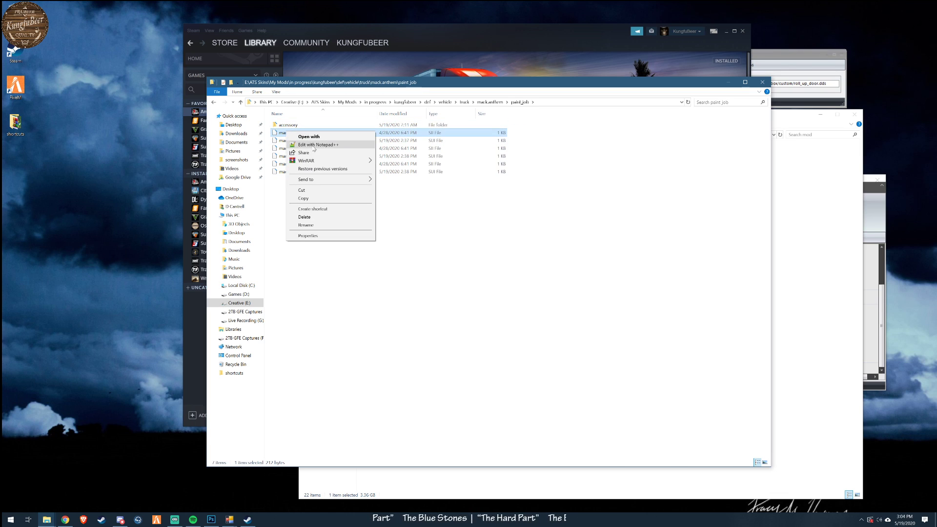
pyautogui.click(315, 145)
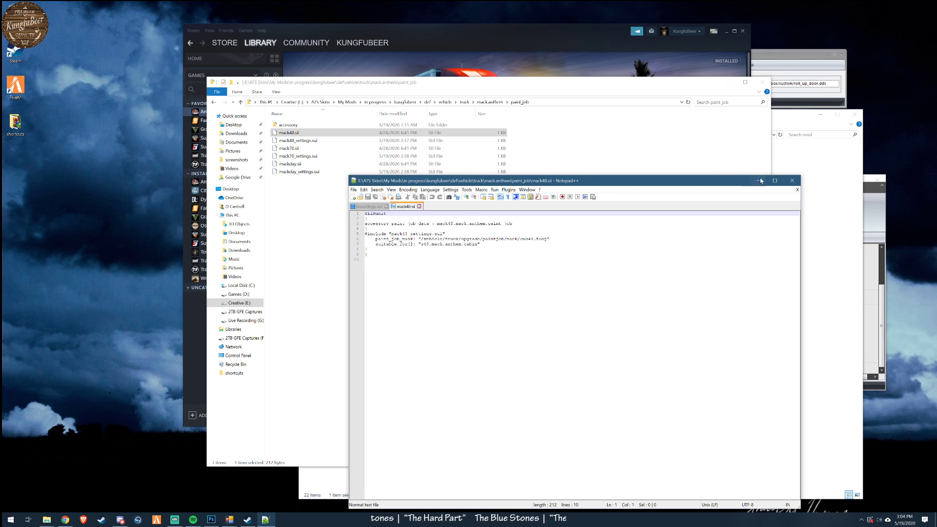
# - Open mack48_settings.sui from the same paint_job folder in Notepad++ to examine its settings
pyautogui.click(313, 141)
pyautogui.rightClick(319, 144)
pyautogui.click(341, 156)
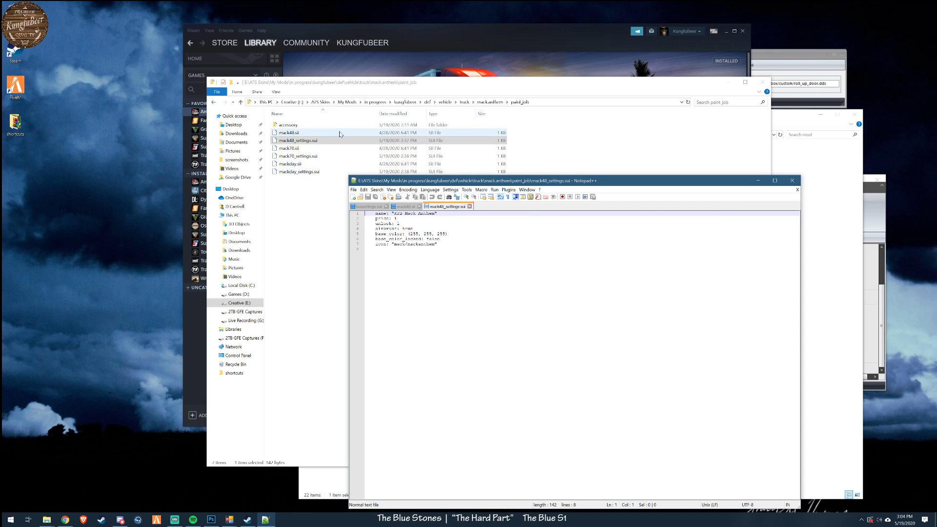
# - Look into the paint_job accessory folder, then go back up through the truck and vehicle folders to kungfubeer
pyautogui.doubleClick(289, 125)
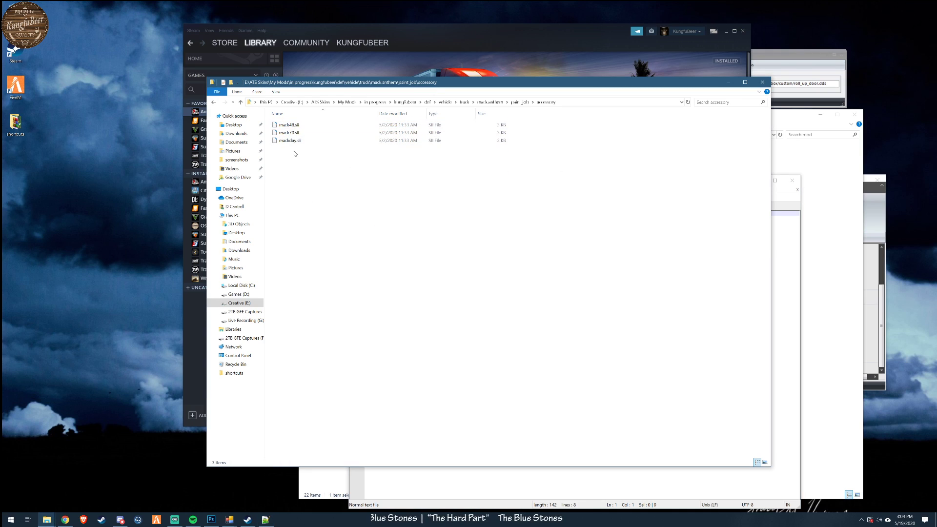
pyautogui.click(489, 102)
pyautogui.click(465, 102)
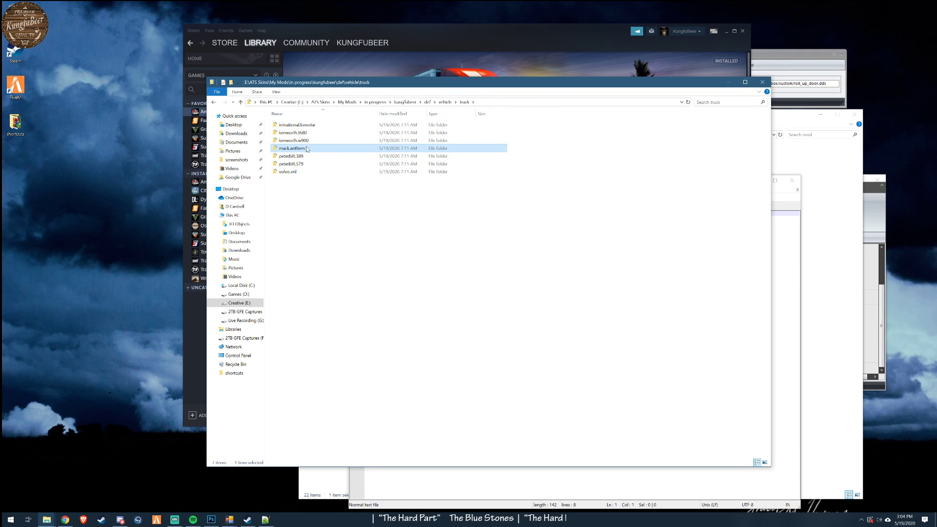
pyautogui.click(445, 103)
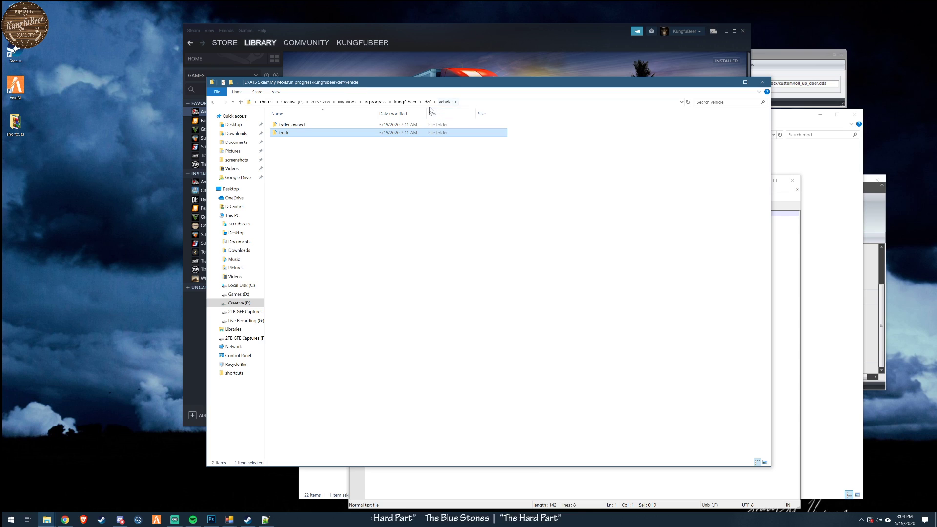
pyautogui.click(405, 102)
# - Go to the material\ui\accessory folder and view the trailer.dds icon in paint.net, closing it when done
pyautogui.doubleClick(292, 133)
pyautogui.doubleClick(285, 125)
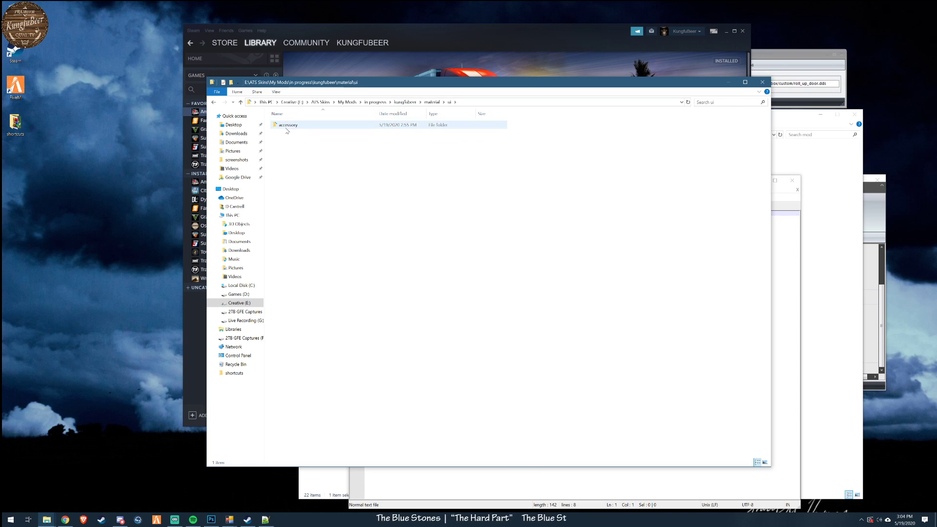
pyautogui.doubleClick(287, 126)
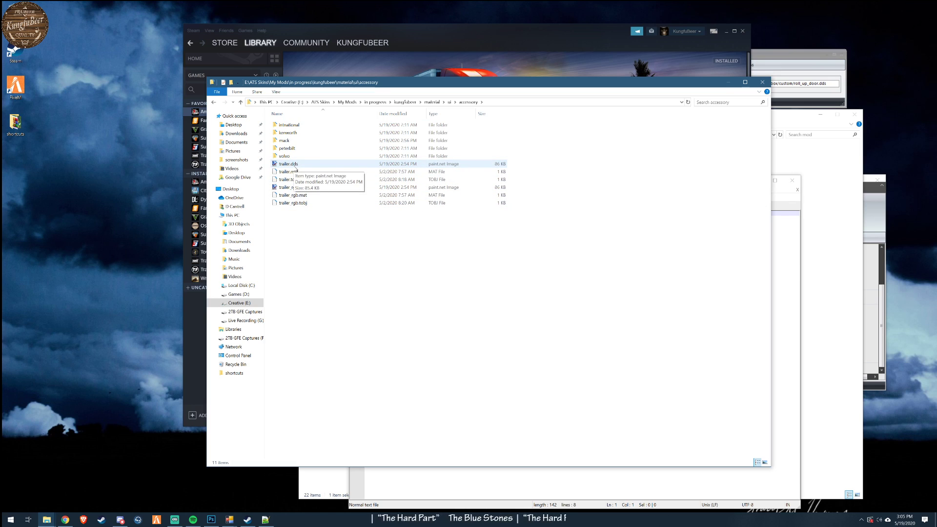
pyautogui.doubleClick(294, 166)
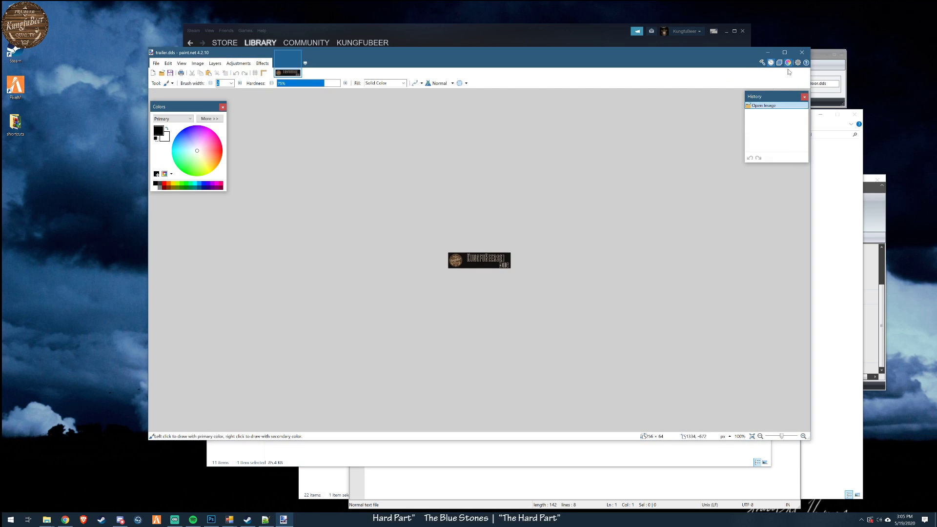
pyautogui.click(802, 52)
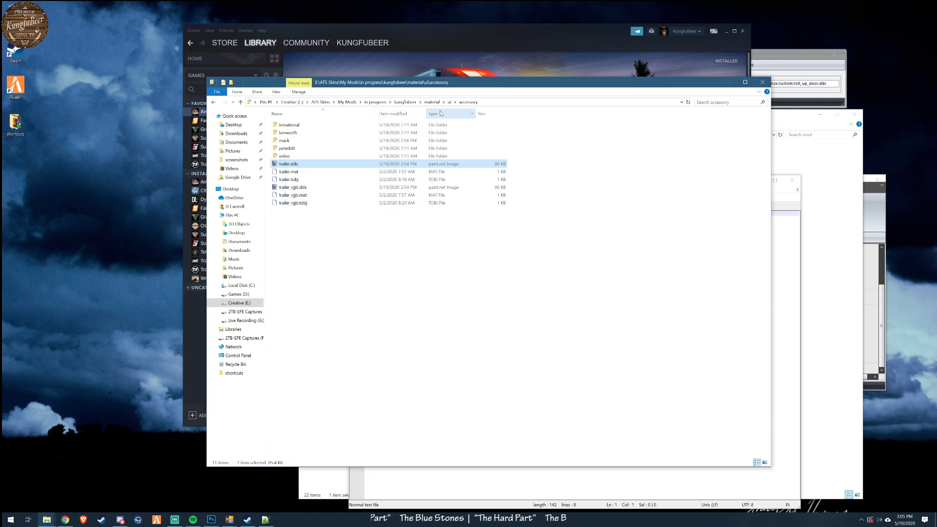
# - View mackanthem.mat from the accessory folder's mack subfolder in Notepad++ and close the file
pyautogui.doubleClick(285, 141)
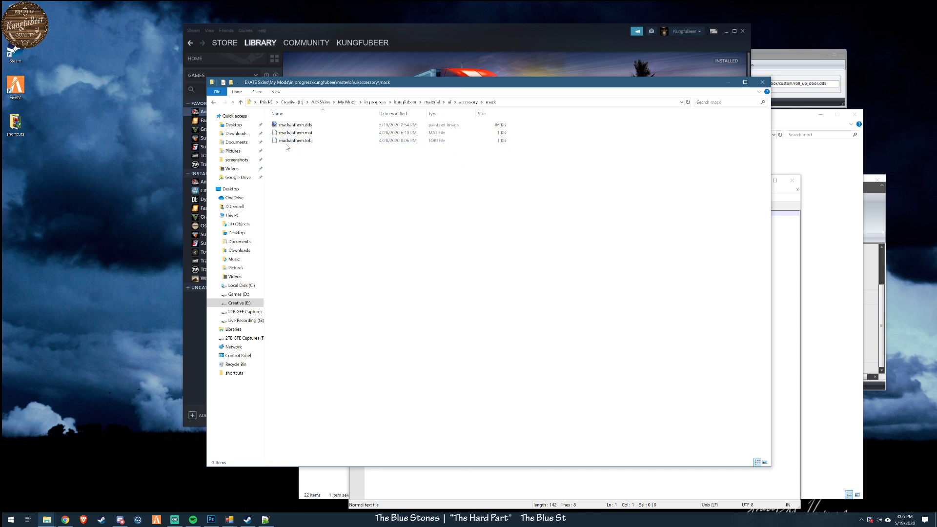
pyautogui.doubleClick(294, 133)
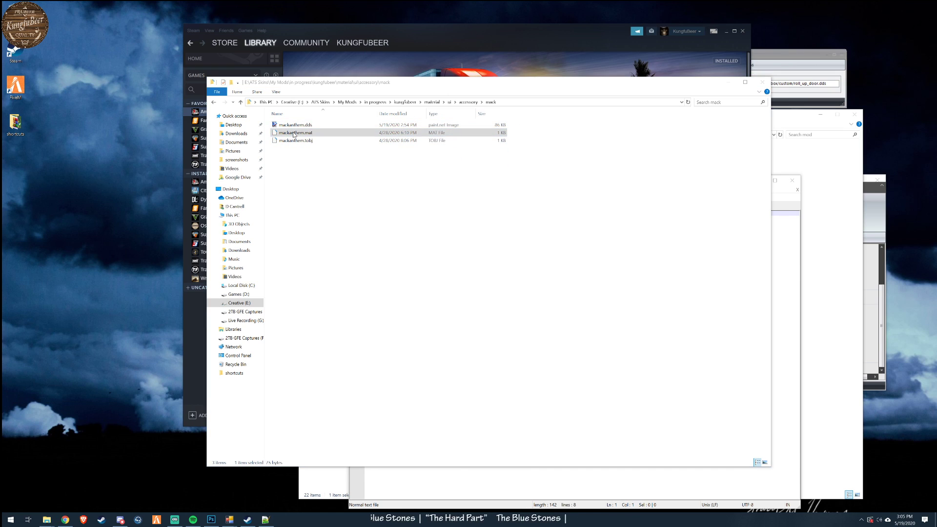
pyautogui.click(293, 133)
pyautogui.rightClick(292, 133)
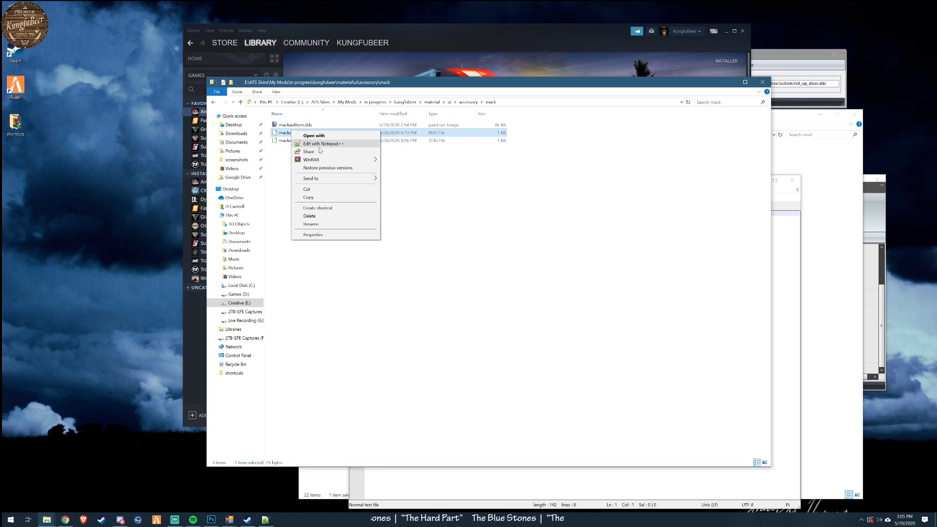
pyautogui.click(318, 144)
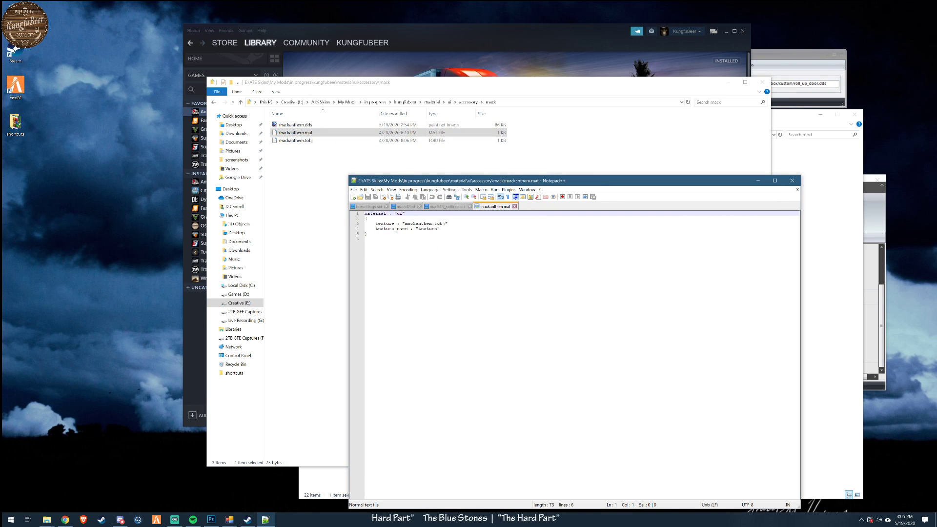
pyautogui.click(514, 206)
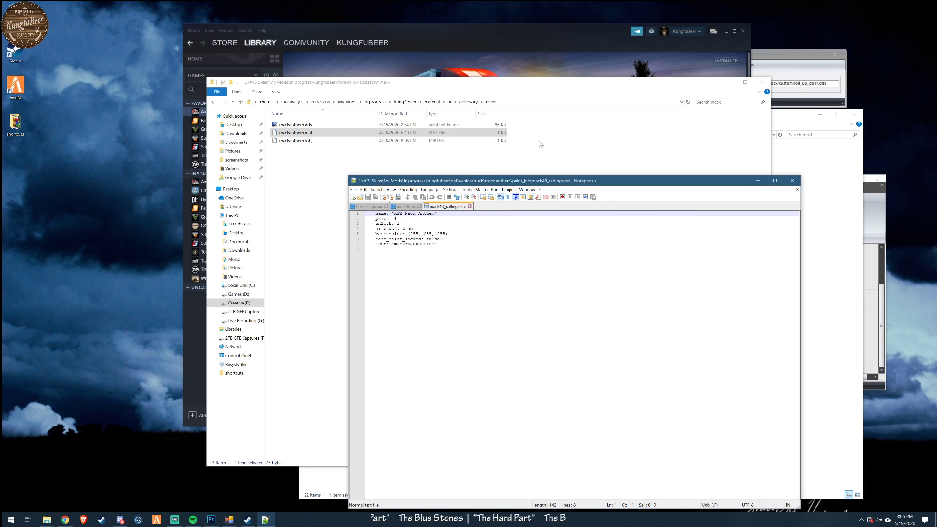
# - Load mackanthem.tobj from kungfubeer\material\ui\accessory\mack in the TOBJ File Editor to examine its path
pyautogui.click(796, 59)
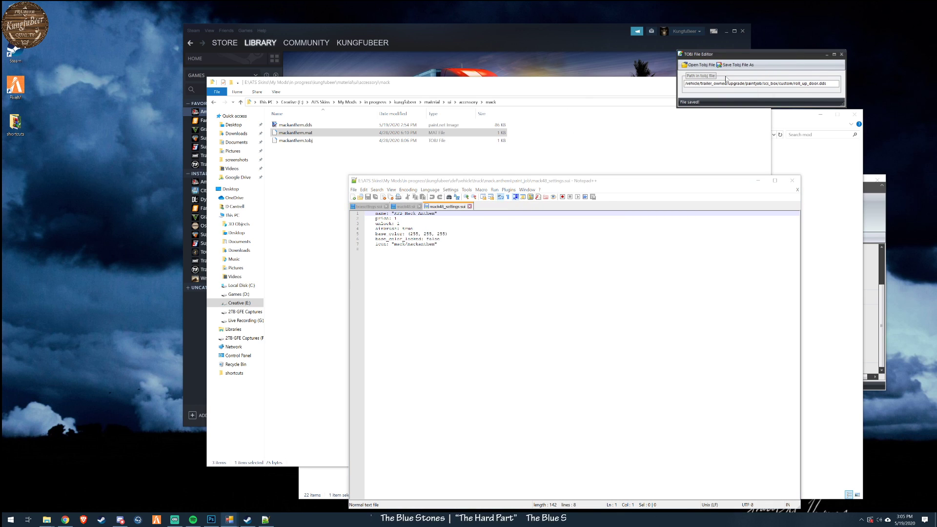
pyautogui.click(698, 65)
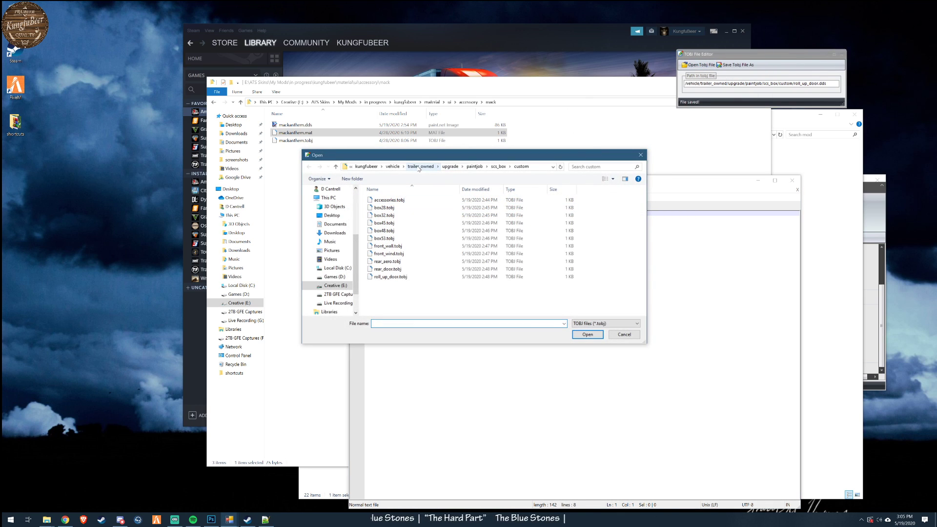
pyautogui.click(393, 167)
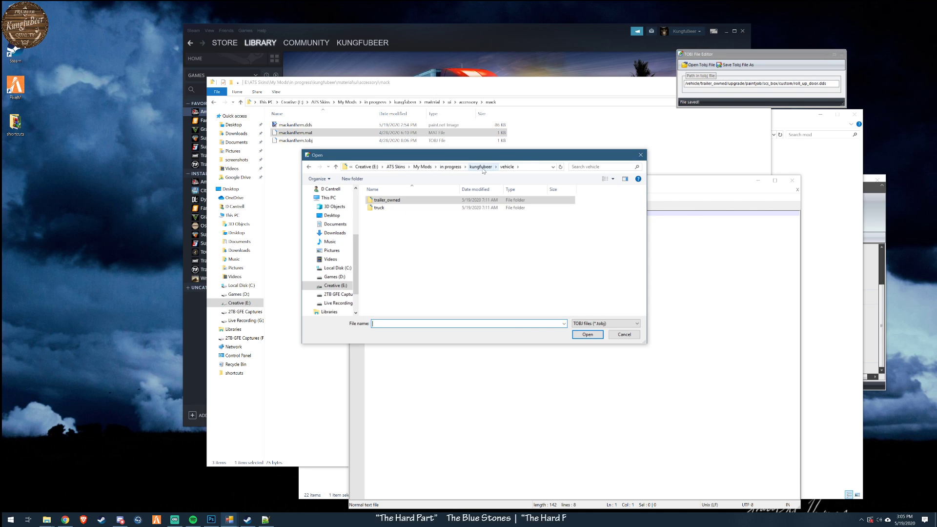
pyautogui.click(479, 167)
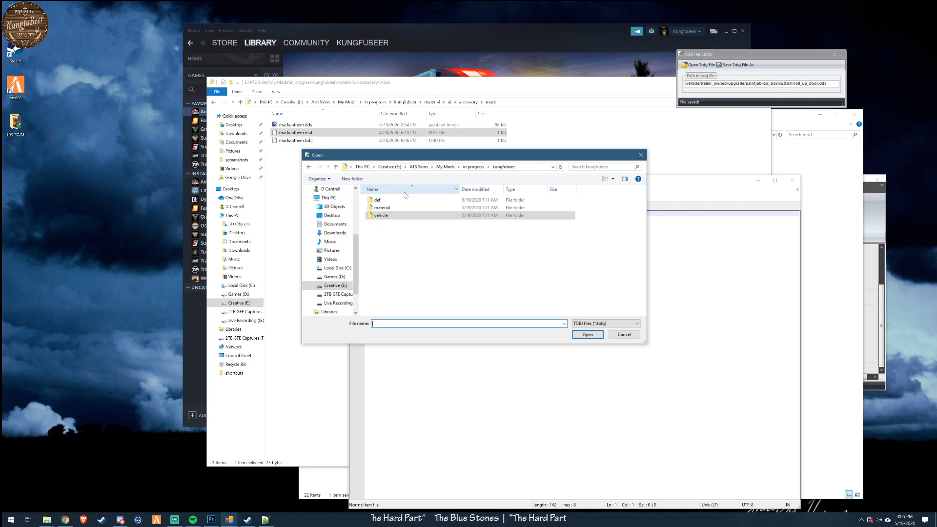
pyautogui.doubleClick(383, 209)
pyautogui.doubleClick(380, 200)
pyautogui.doubleClick(381, 201)
pyautogui.doubleClick(383, 219)
pyautogui.doubleClick(383, 201)
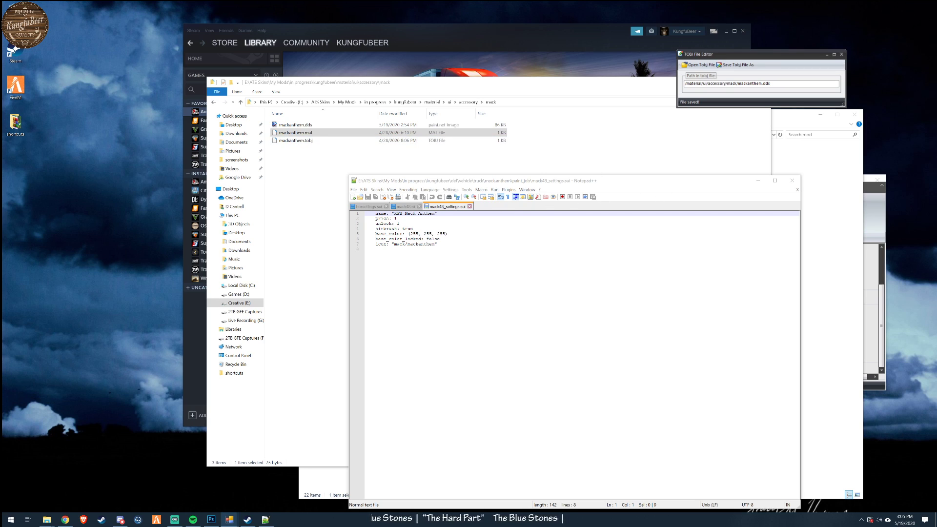
# - Close Notepad++, return to the kungfubeer folder, and reopen manifest.sii for a brief check before closing it
pyautogui.click(792, 181)
pyautogui.click(578, 100)
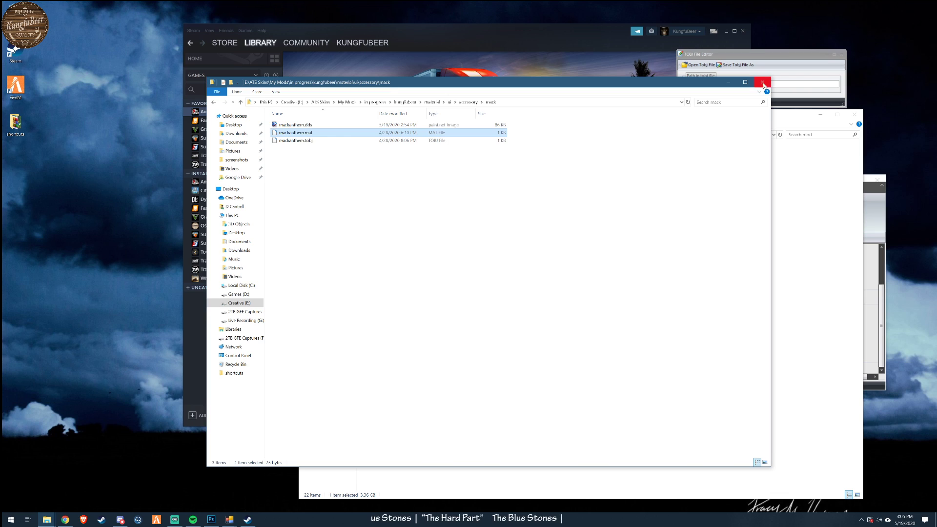
pyautogui.click(396, 103)
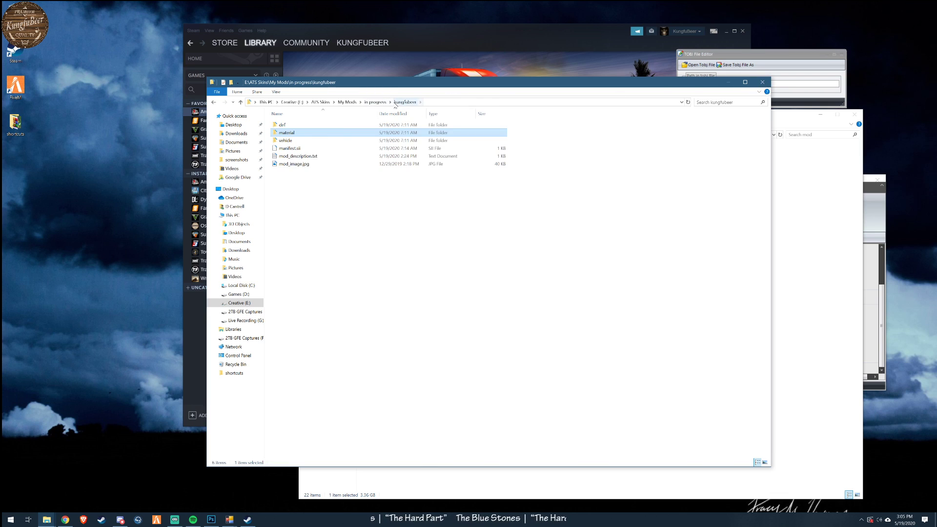
pyautogui.rightClick(295, 152)
pyautogui.click(317, 164)
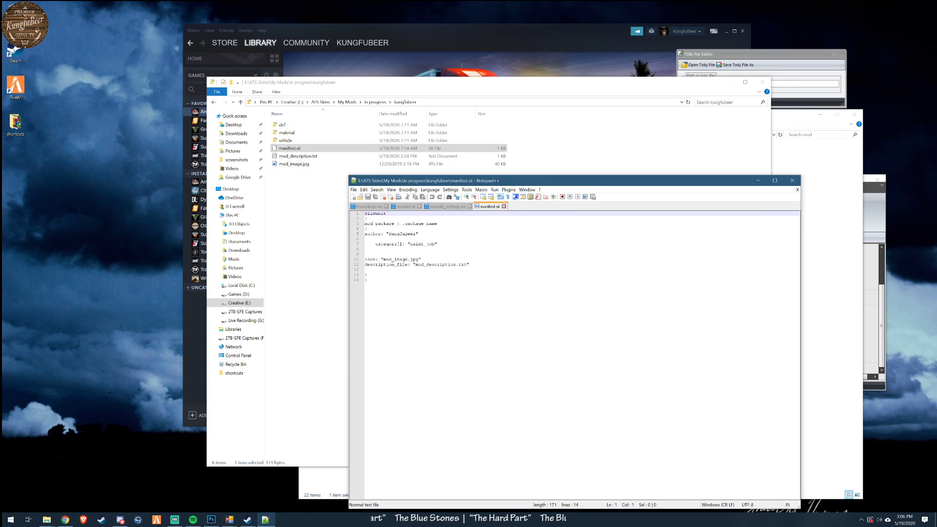
pyautogui.click(504, 206)
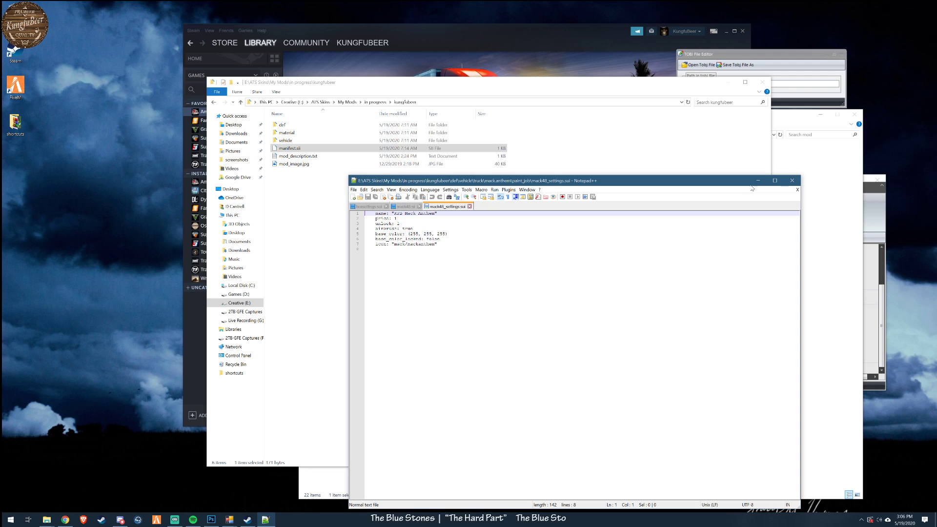
pyautogui.click(792, 181)
# - Switch to the File Explorer window showing the American Truck Simulator mod folder
pyautogui.rightClick(284, 164)
pyautogui.click(520, 261)
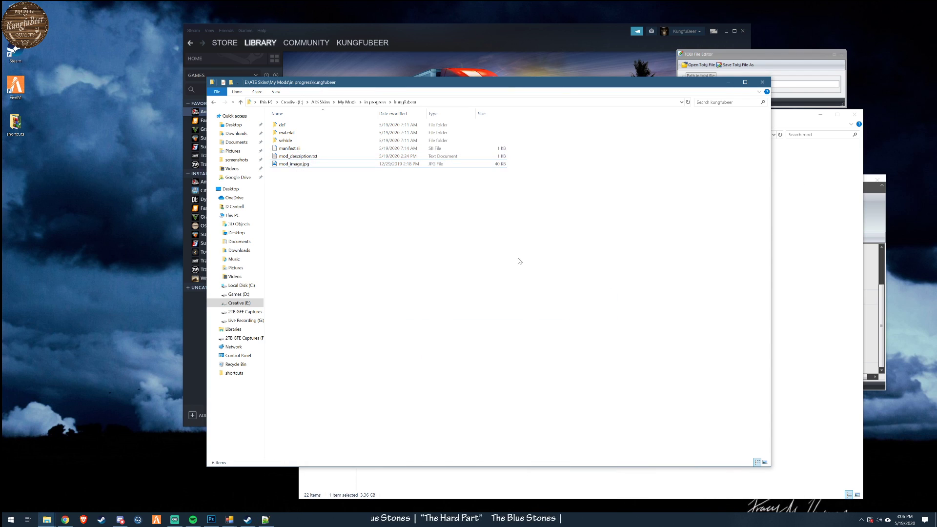
pyautogui.click(787, 251)
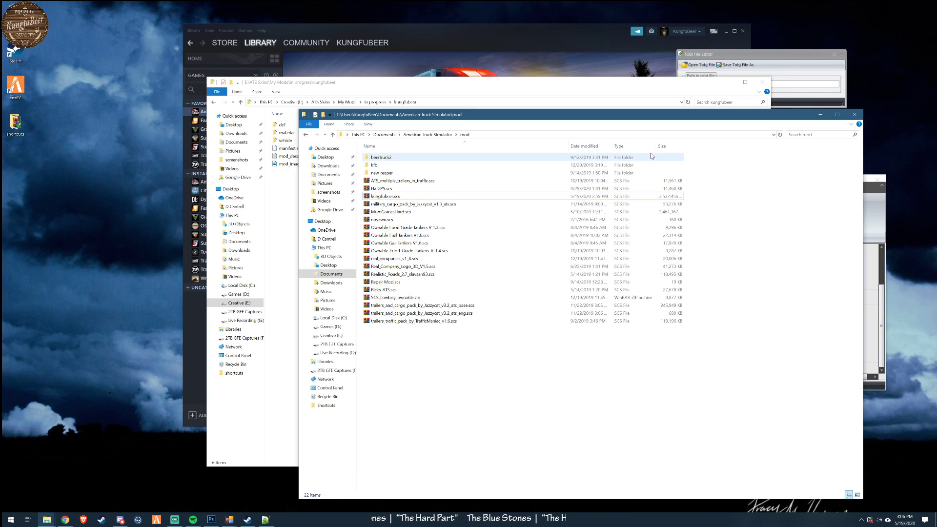
# - Delete kungfubeer.scs from the American Truck Simulator mod folder and copy in the unpacked kungfubeer folder from the in progress folder
pyautogui.rightClick(395, 198)
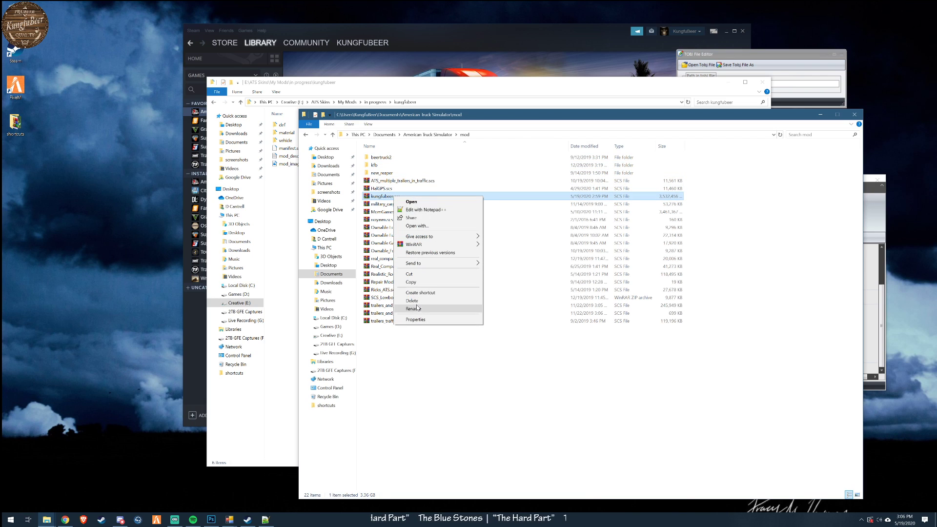
pyautogui.click(412, 301)
pyautogui.click(507, 86)
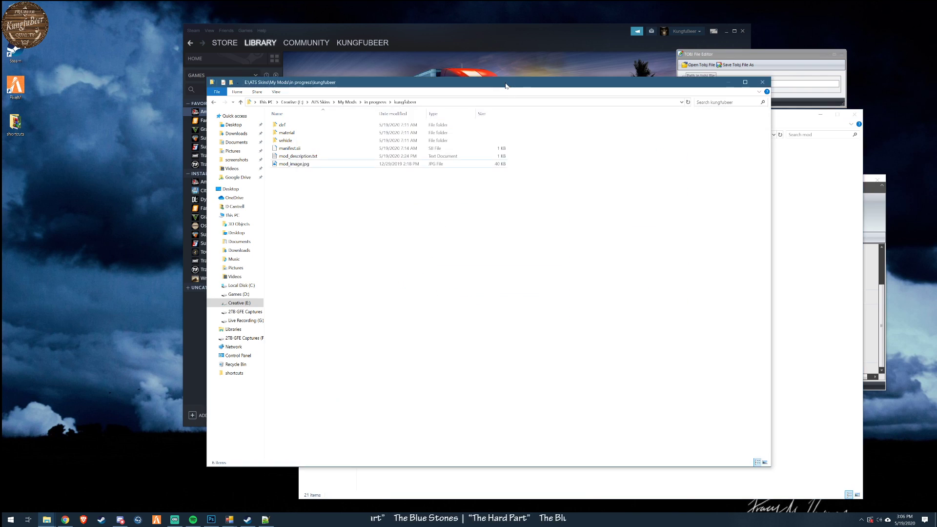
pyautogui.click(377, 103)
pyautogui.moveTo(501, 257); pyautogui.dragTo(818, 352)
pyautogui.click(830, 366)
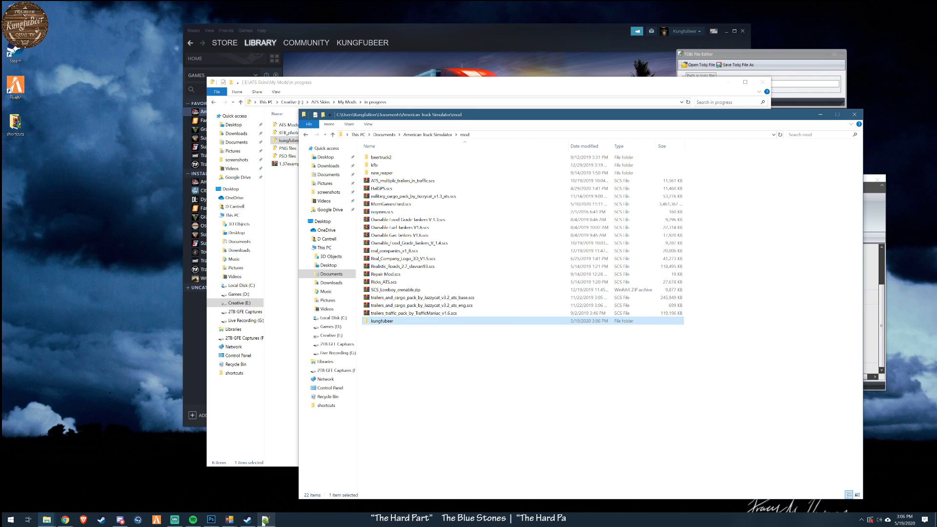
# - Switch to Steam, launch American Truck Simulator with the standard play option, and skip the intro
pyautogui.click(283, 463)
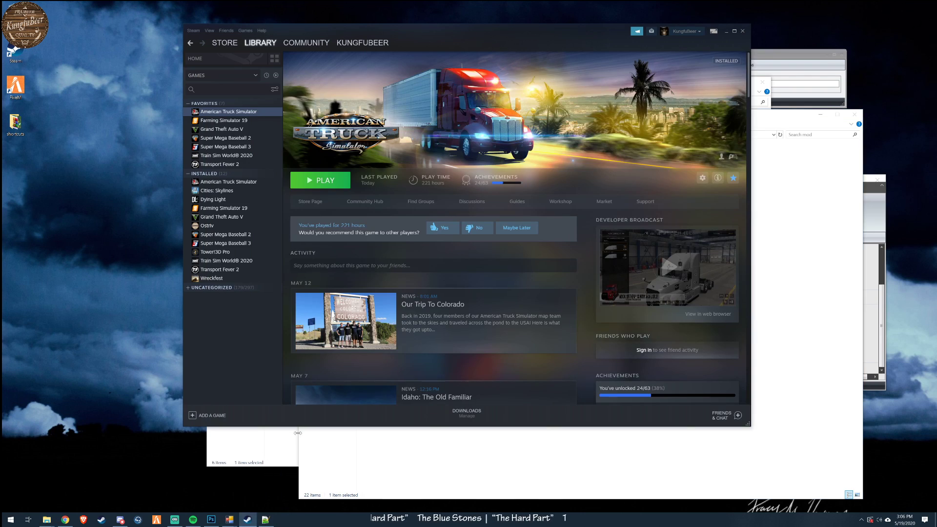
pyautogui.click(321, 180)
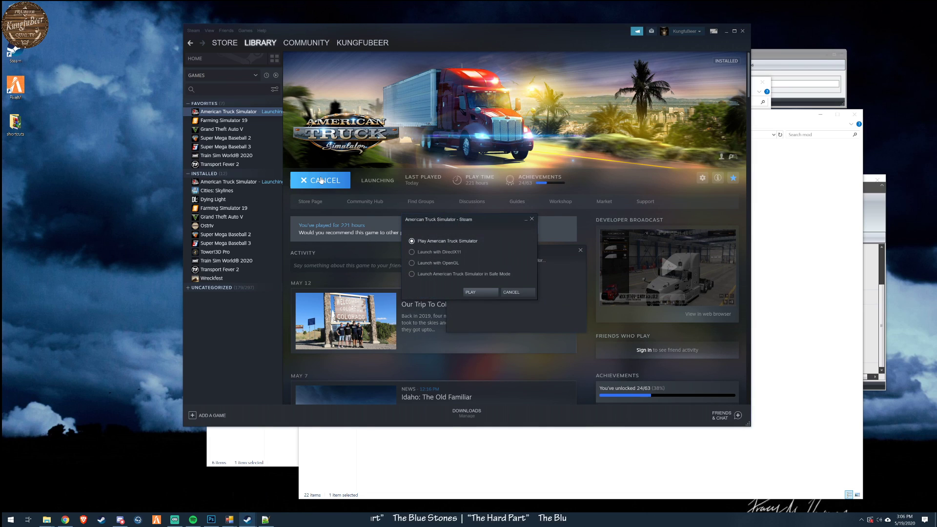
pyautogui.click(476, 292)
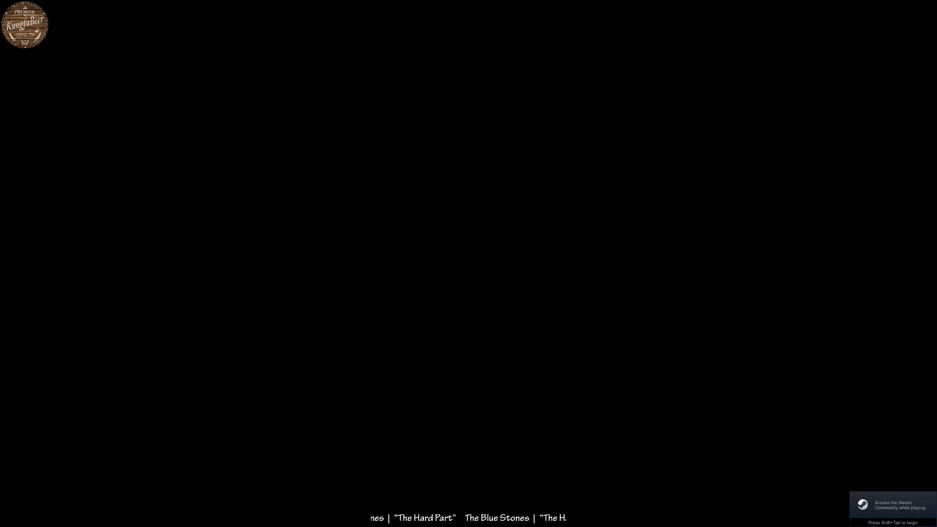
pyautogui.press('Escape')
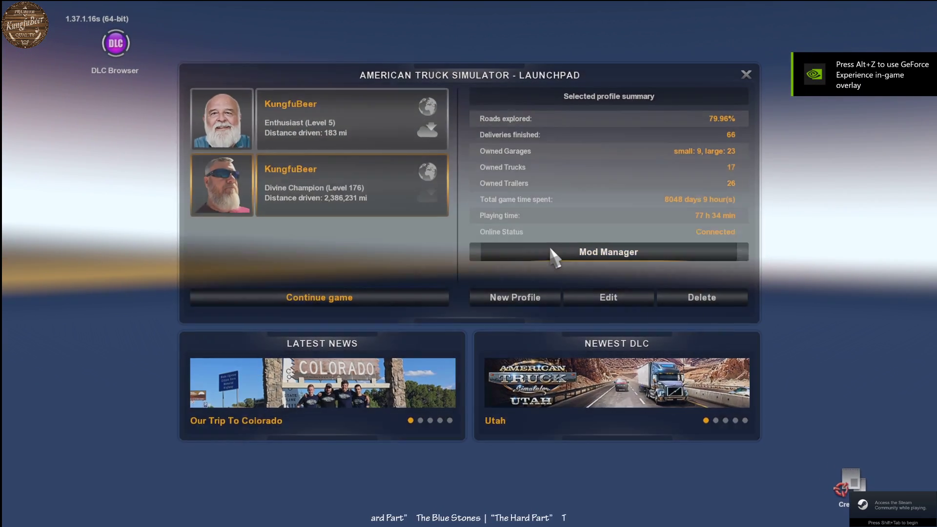
# - Activate the kungfubeer mod in the Mod Manager, confirm the changes, and continue the game with the Level 176 profile
pyautogui.click(550, 253)
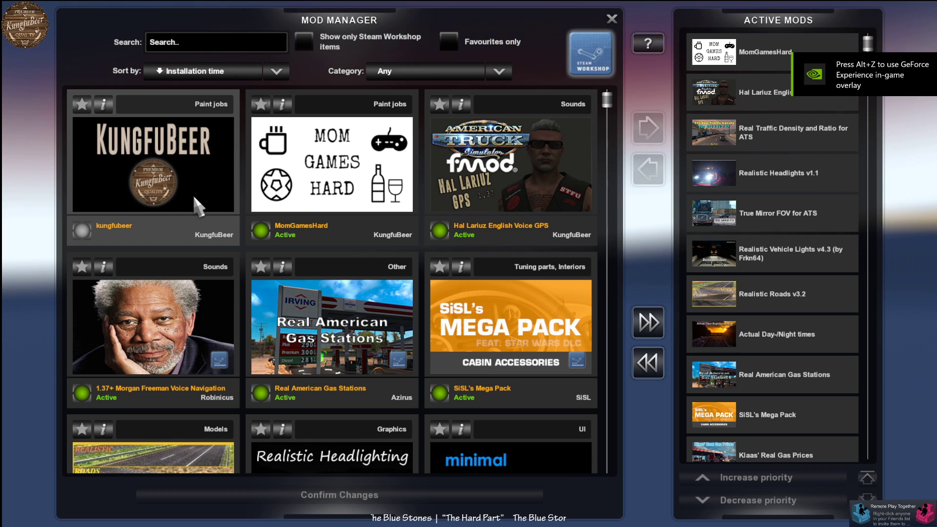
pyautogui.click(79, 228)
pyautogui.doubleClick(82, 232)
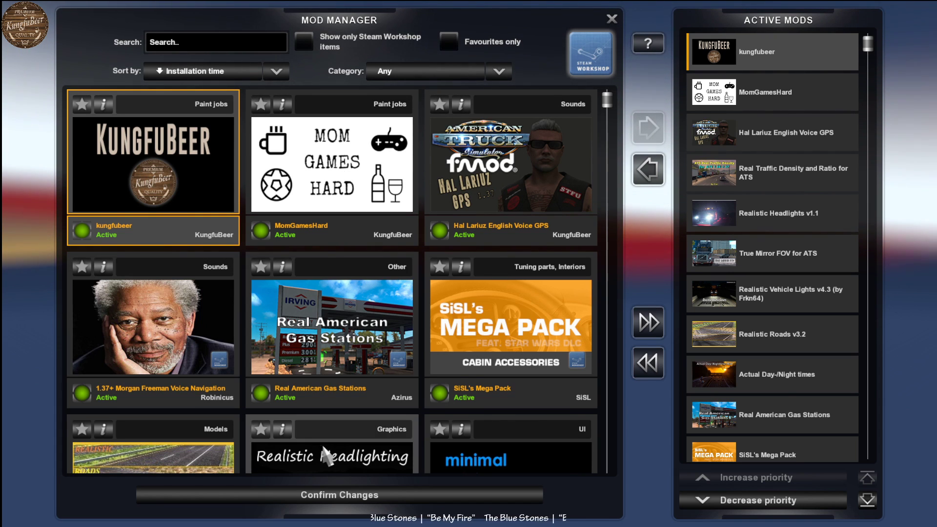
pyautogui.click(347, 493)
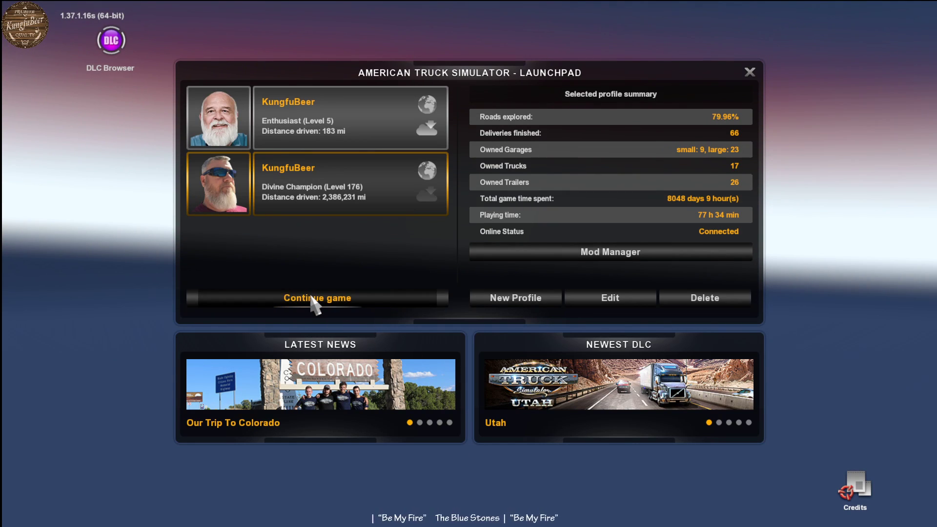
pyautogui.click(315, 299)
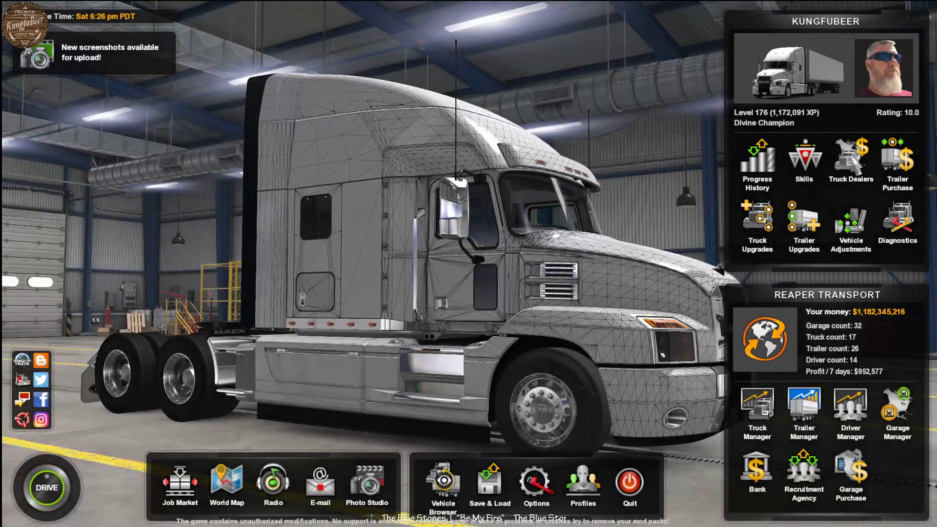
# - Find the Mack dealer in California, browse its online stock offers, and customize the Mack Anthem 70" Sleeper priced at $200,230
pyautogui.click(849, 158)
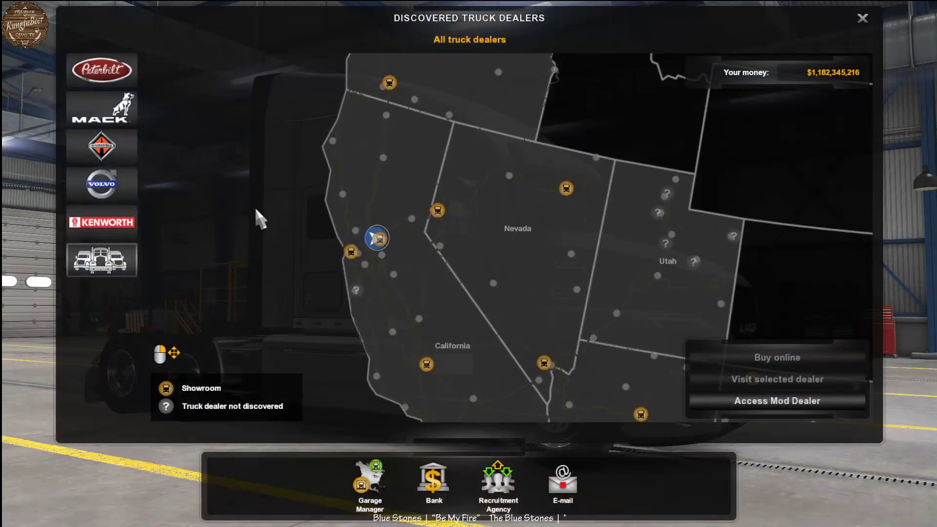
pyautogui.click(103, 120)
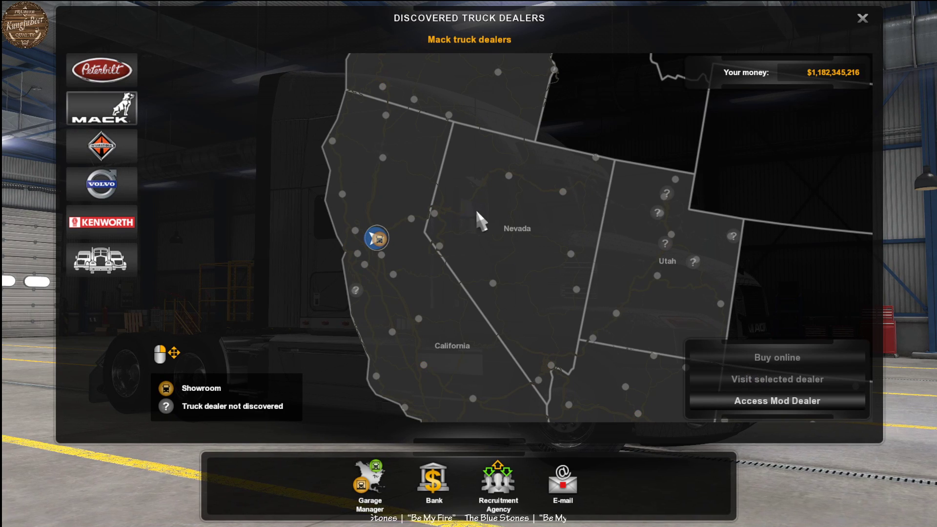
pyautogui.click(375, 238)
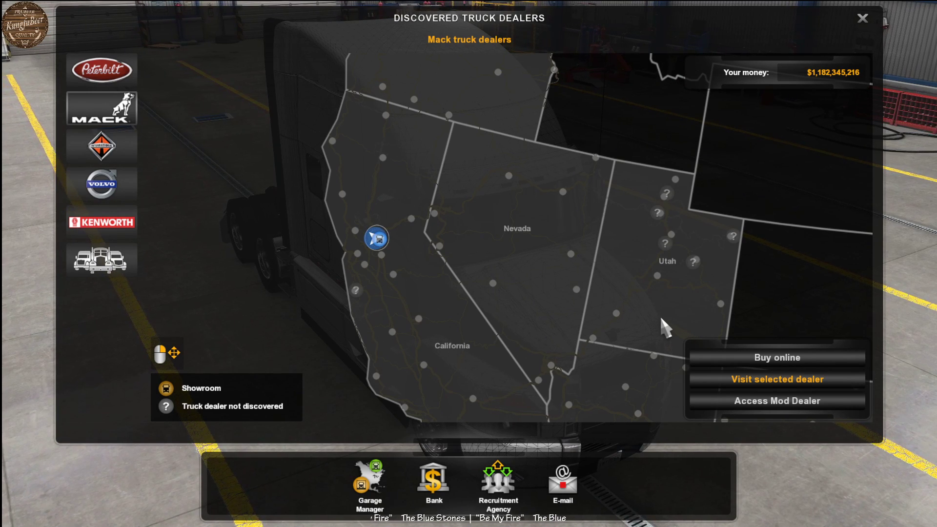
pyautogui.click(786, 360)
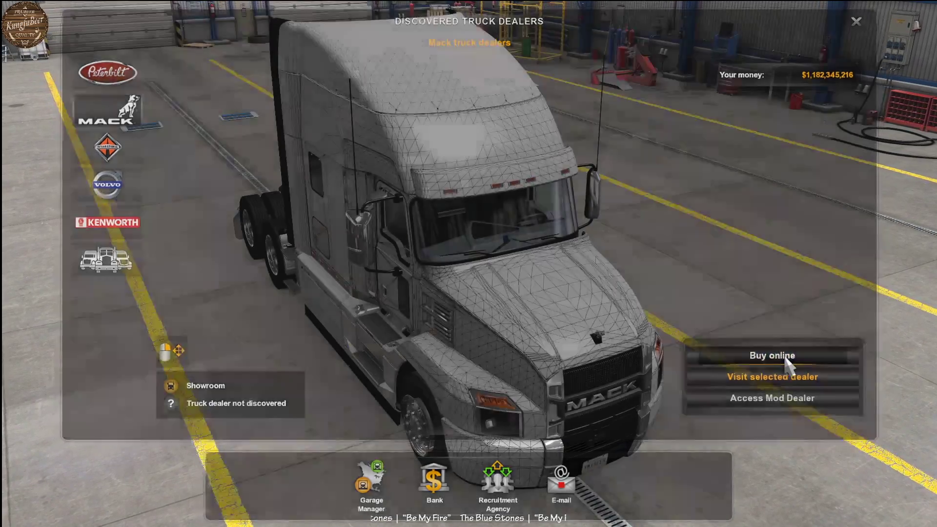
pyautogui.scroll(-1, 430, 268)
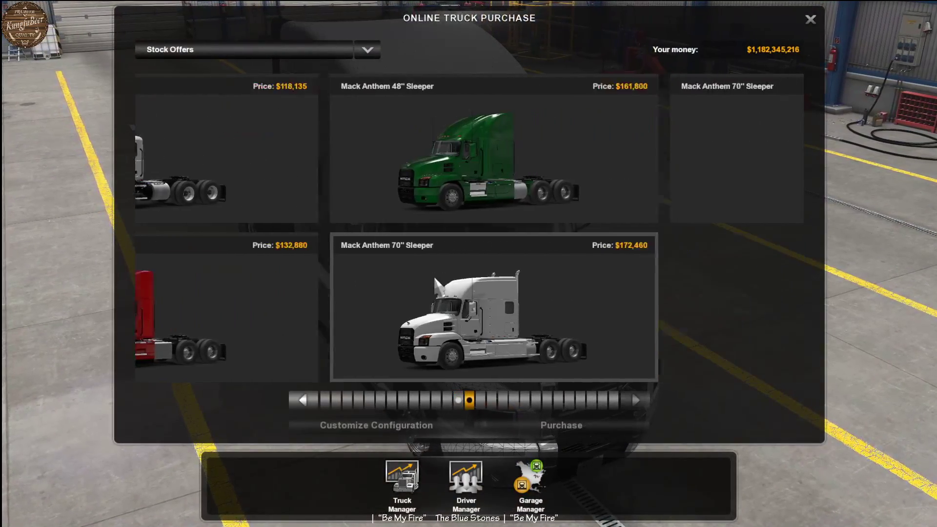
pyautogui.click(370, 196)
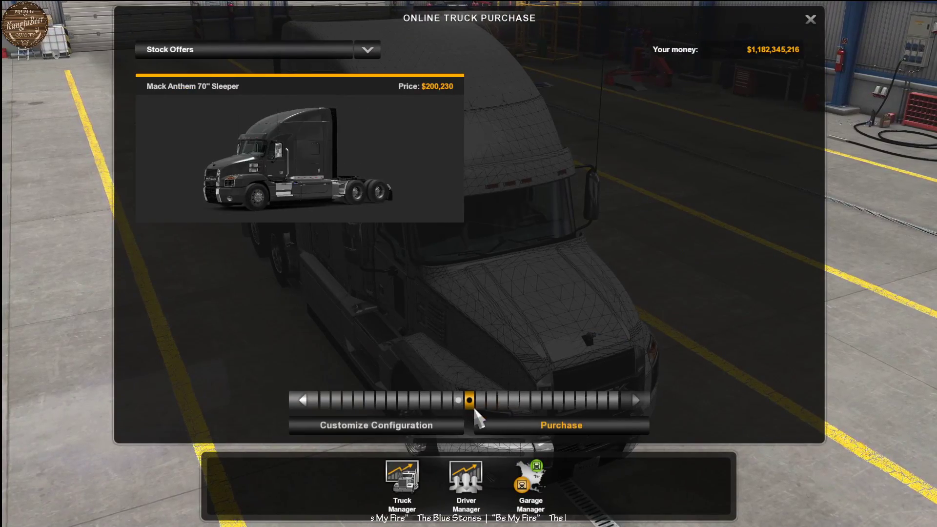
pyautogui.click(403, 426)
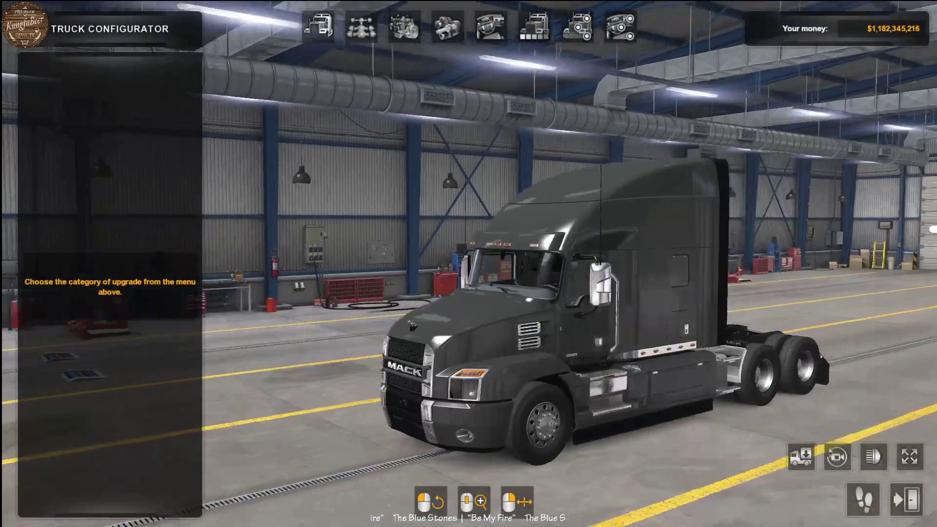
# - Preview the KFB Mack Anthem paint job on the truck in the configurator
pyautogui.click(534, 27)
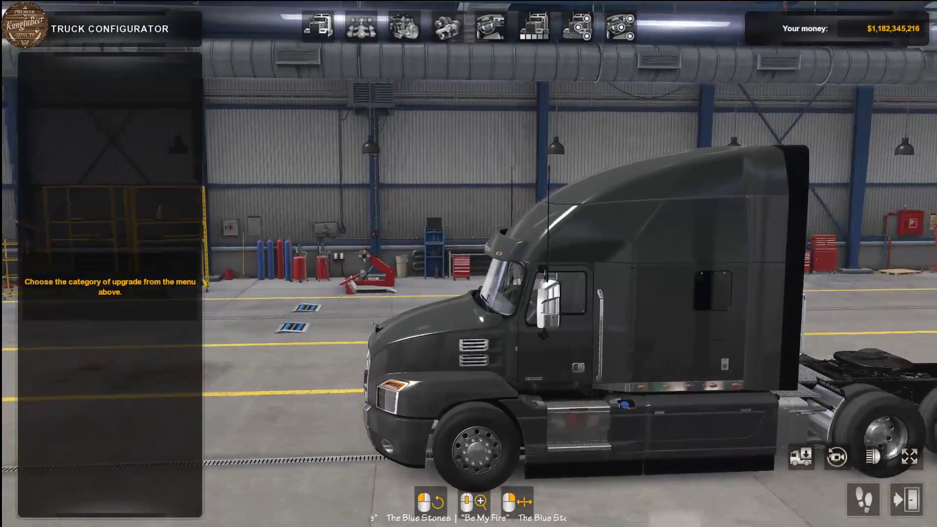
pyautogui.scroll(2, 114, 197)
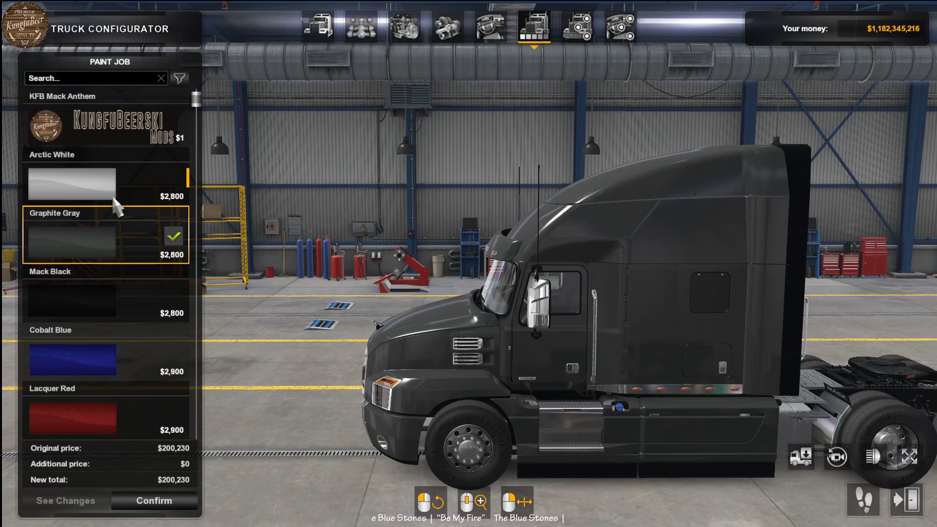
pyautogui.click(104, 138)
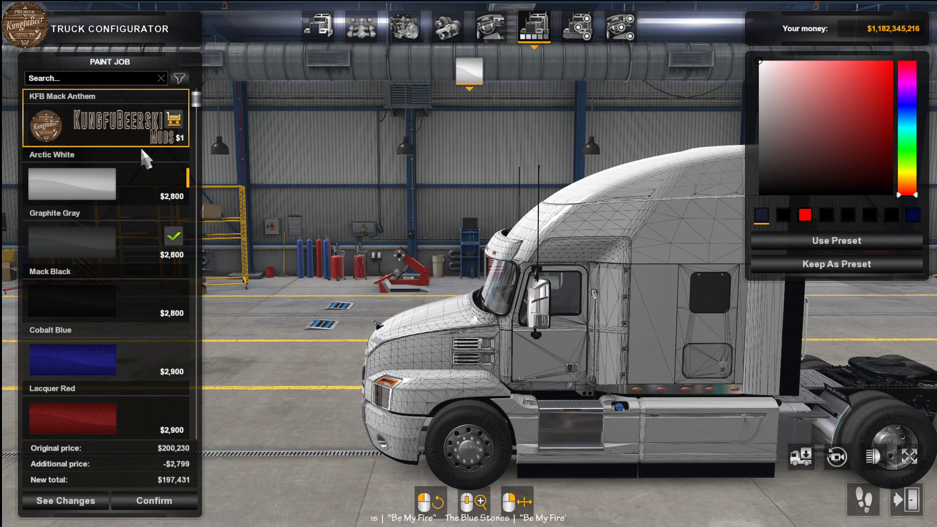
# - Examine the wireframe paint job on the cab from all sides and compare it with the Arctic White paint
pyautogui.moveTo(481, 275); pyautogui.dragTo(641, 310)
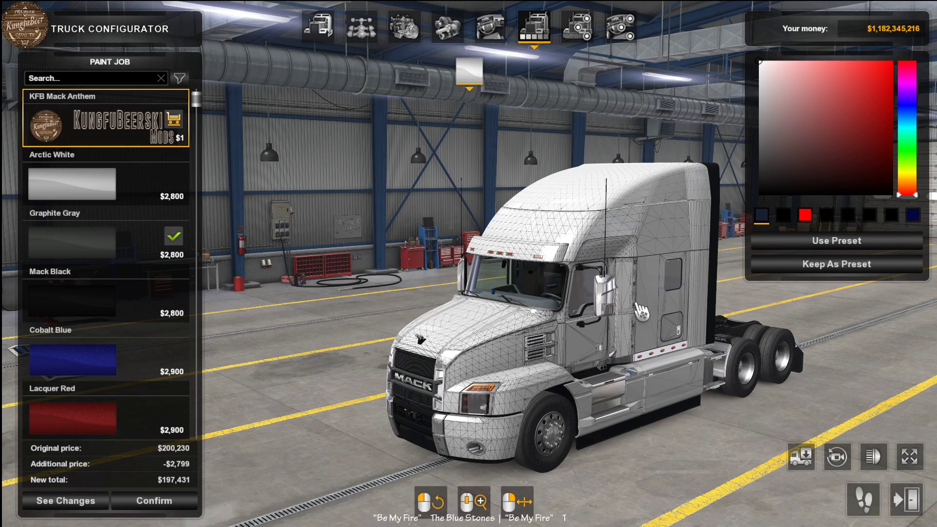
pyautogui.moveTo(362, 288); pyautogui.dragTo(337, 308)
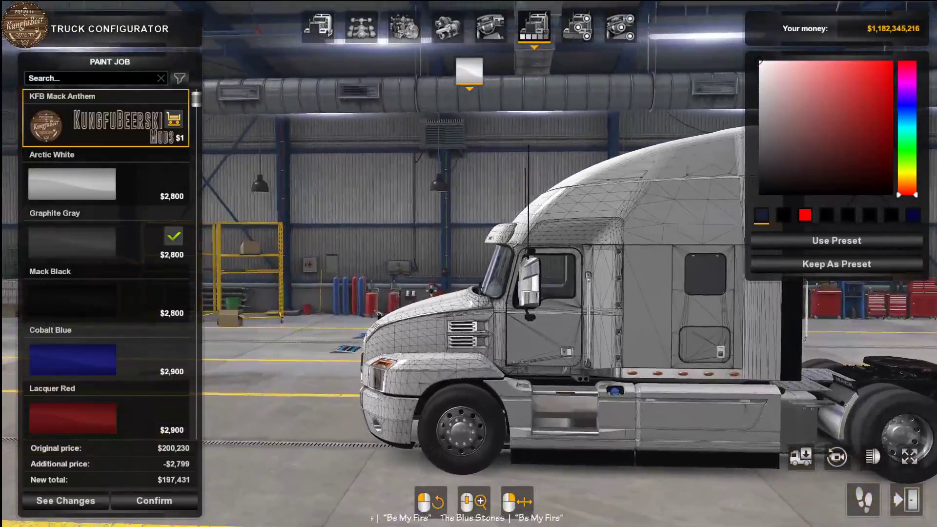
pyautogui.moveTo(431, 290); pyautogui.dragTo(429, 222)
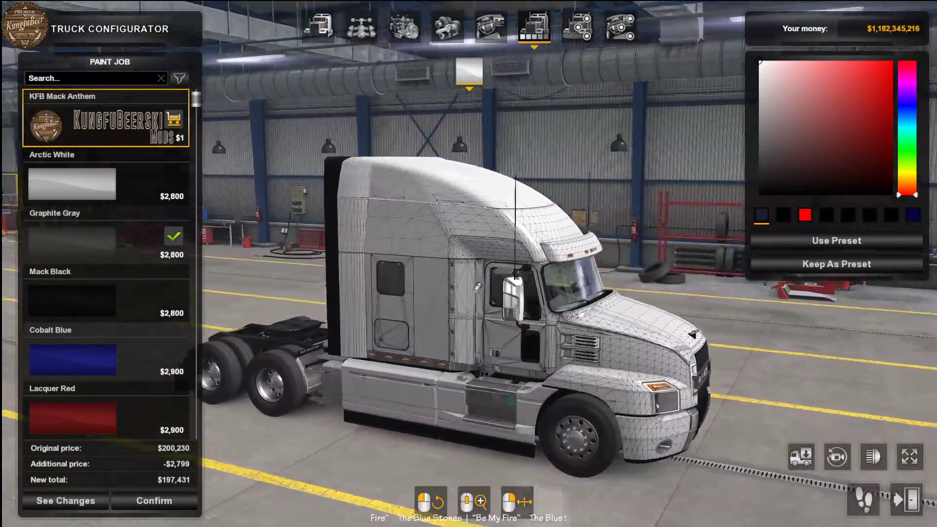
pyautogui.moveTo(420, 264); pyautogui.dragTo(715, 341)
pyautogui.moveTo(442, 354); pyautogui.dragTo(535, 382)
pyautogui.moveTo(584, 312); pyautogui.dragTo(447, 324)
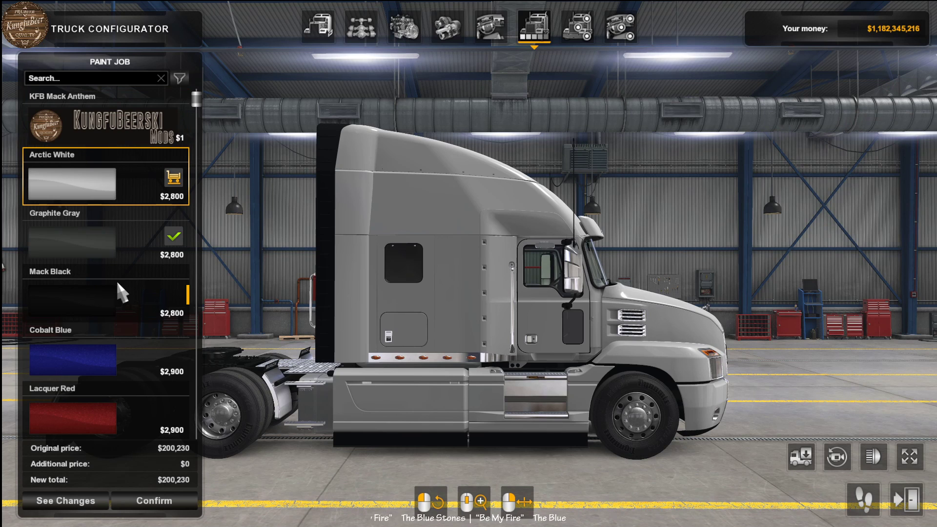
# - Select the KFB Mack Anthem paint job again, try muted red base colors, and check the result around the truck
pyautogui.click(105, 127)
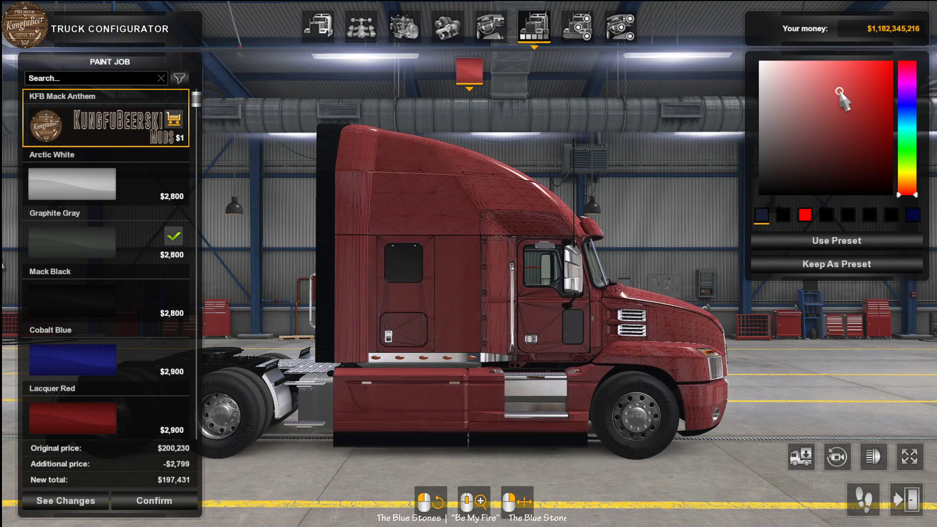
pyautogui.moveTo(795, 157)
pyautogui.mouseDown()
pyautogui.moveTo(783, 82)
pyautogui.moveTo(757, 130)
pyautogui.moveTo(799, 172)
pyautogui.moveTo(853, 107)
pyautogui.moveTo(840, 90)
pyautogui.mouseUp()
pyautogui.moveTo(823, 122); pyautogui.dragTo(819, 92)
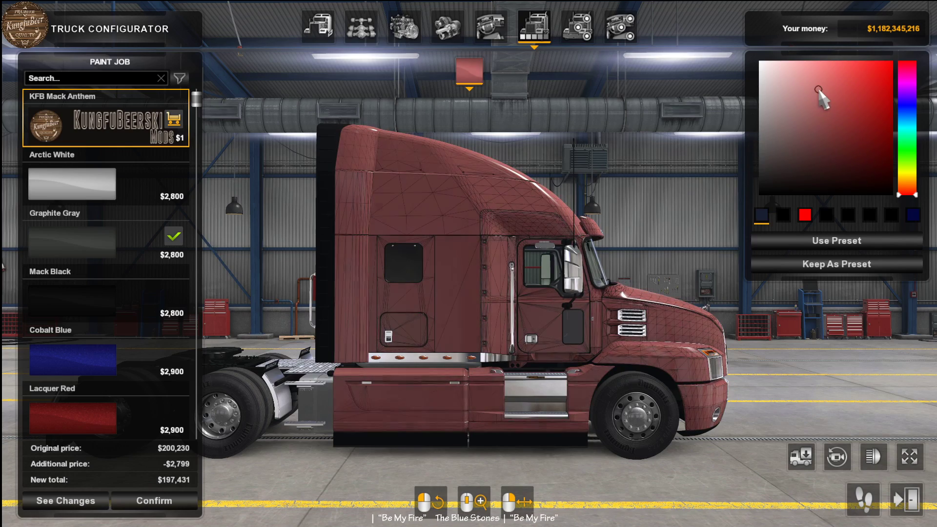
pyautogui.moveTo(703, 159); pyautogui.dragTo(405, 146)
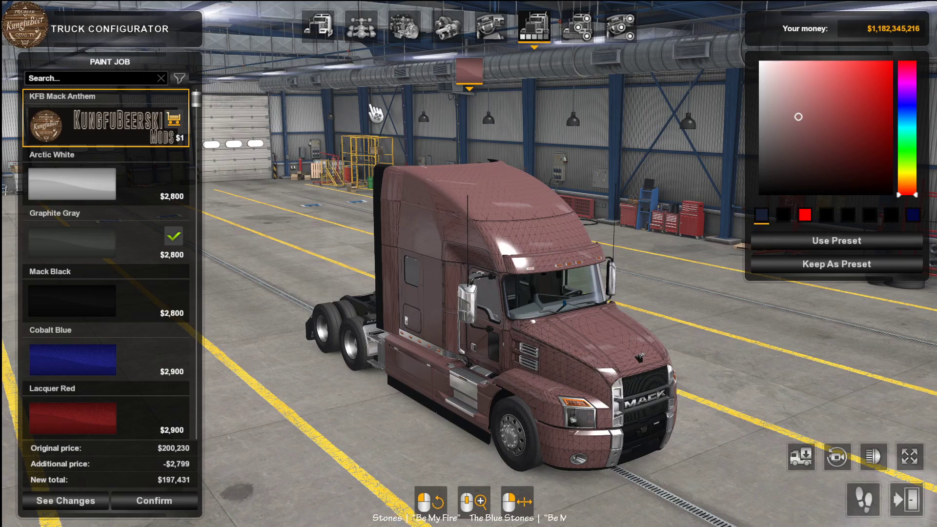
pyautogui.moveTo(600, 234); pyautogui.dragTo(466, 239)
# - Try black and bright red as the paint job's base color and check the cab's side and front
pyautogui.click(792, 116)
pyautogui.moveTo(792, 117); pyautogui.dragTo(763, 190)
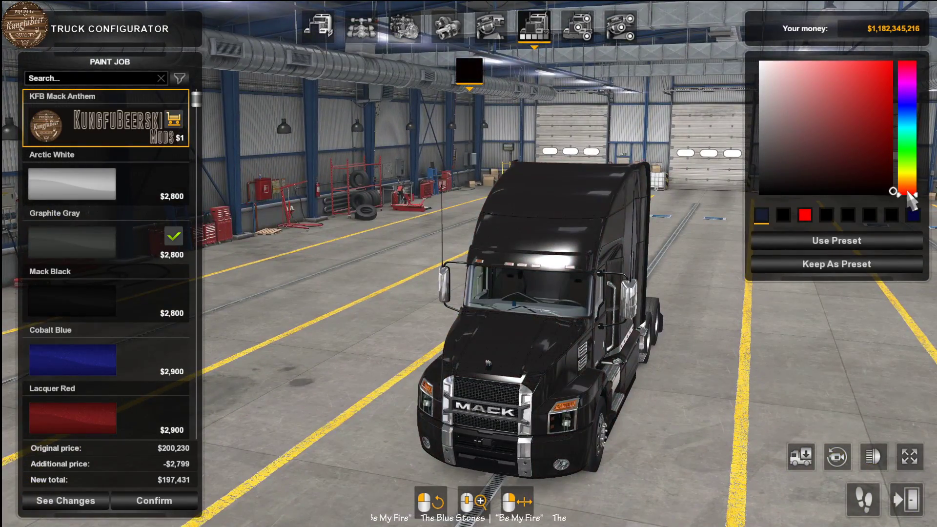
pyautogui.moveTo(908, 192); pyautogui.dragTo(898, 71)
pyautogui.moveTo(679, 193); pyautogui.dragTo(545, 175)
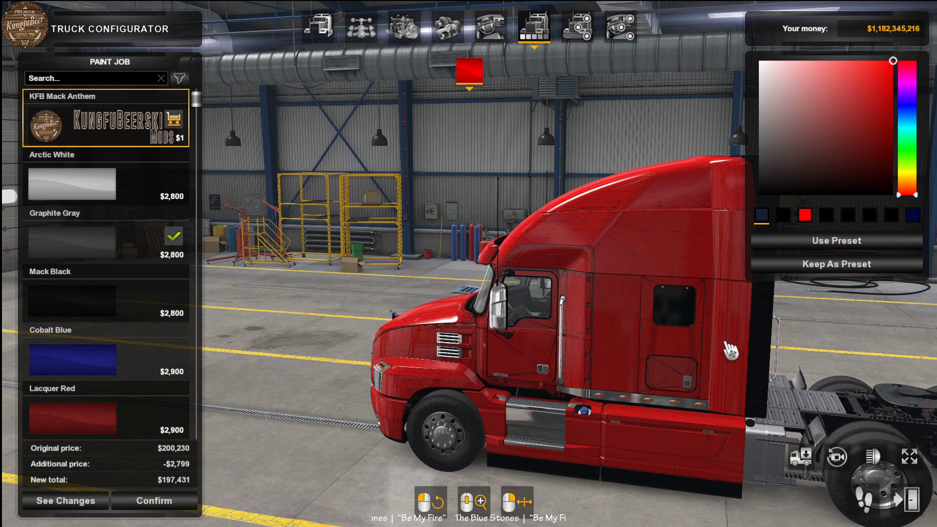
pyautogui.moveTo(451, 354); pyautogui.dragTo(722, 177)
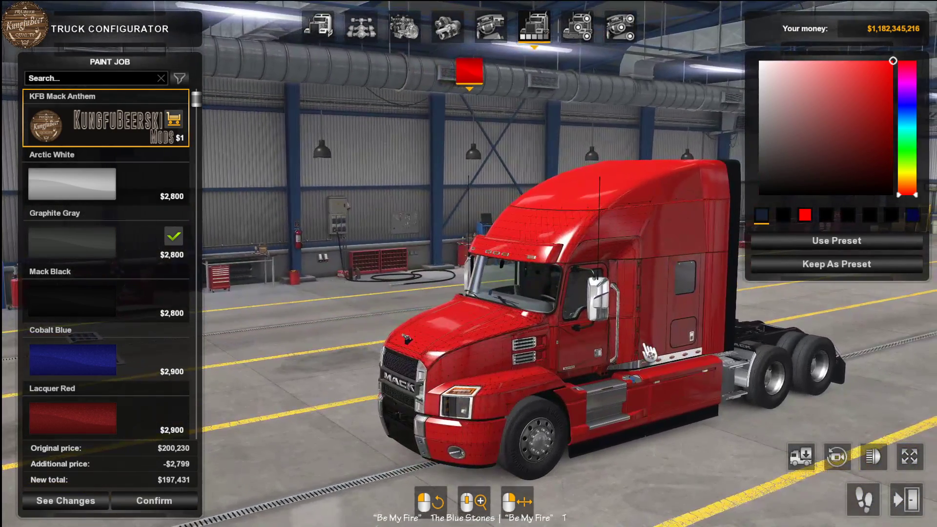
# - Try a pale pinkish gray and a pure black base color on the paint job and check the truck's rear
pyautogui.moveTo(810, 122)
pyautogui.mouseDown()
pyautogui.moveTo(748, 101)
pyautogui.moveTo(770, 79)
pyautogui.mouseUp()
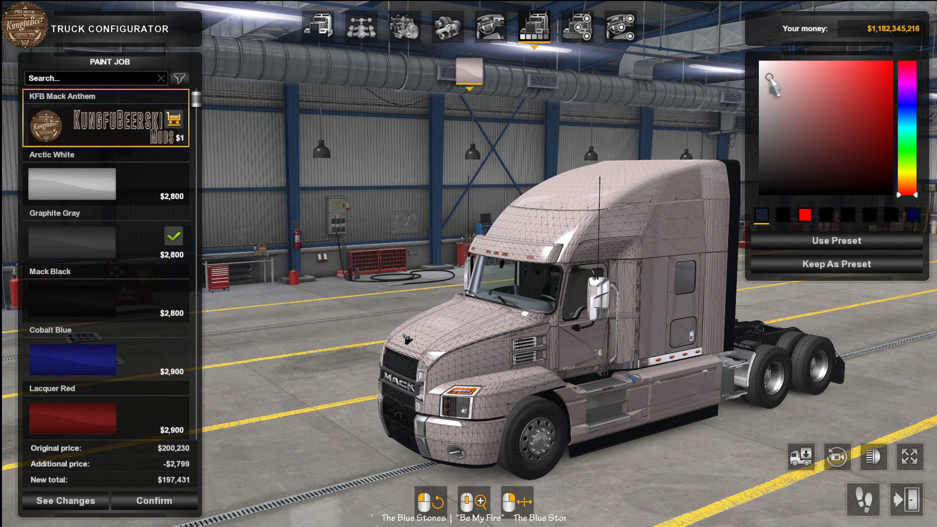
pyautogui.moveTo(817, 168); pyautogui.dragTo(783, 196)
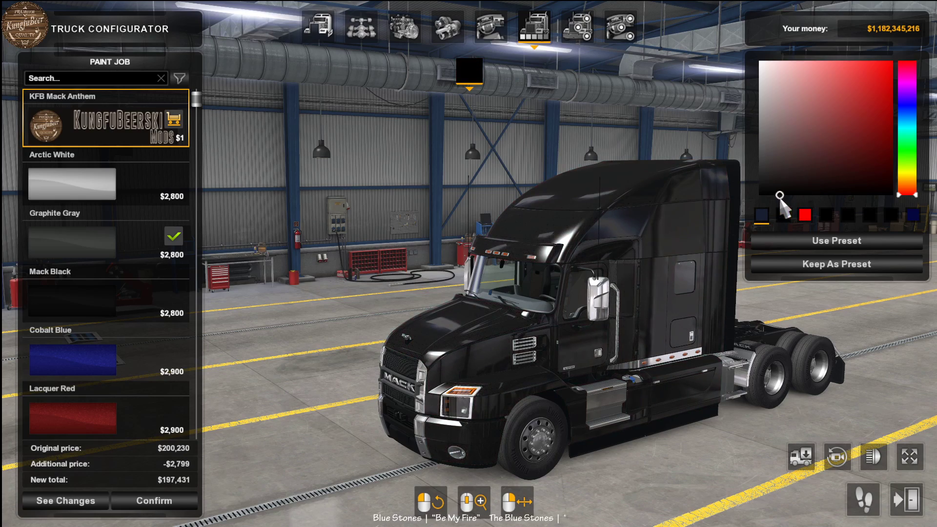
pyautogui.moveTo(761, 292); pyautogui.dragTo(443, 167)
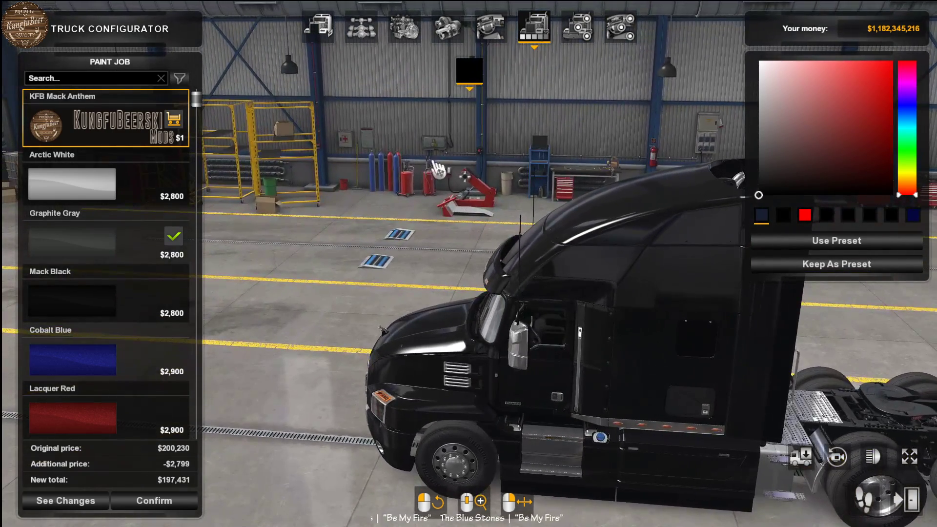
pyautogui.moveTo(529, 294); pyautogui.dragTo(166, 165)
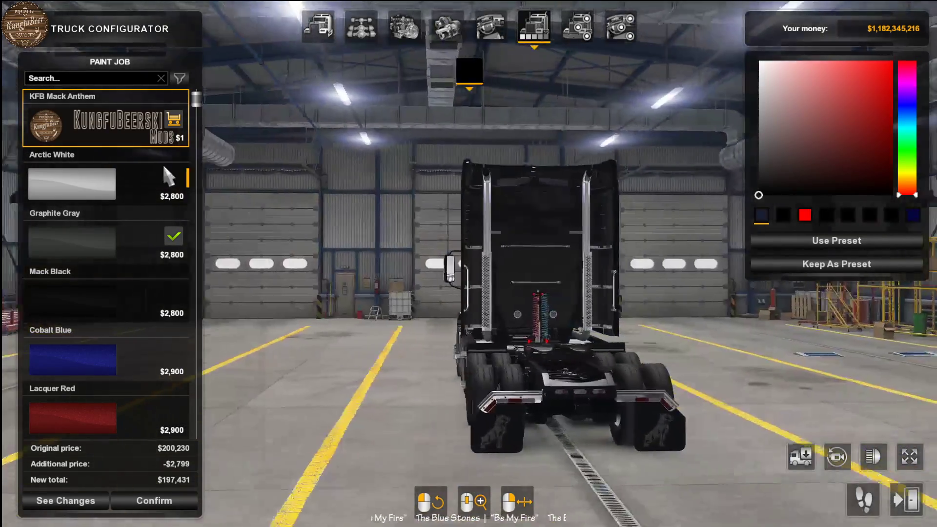
# - Leave the truck configurator without purchasing, discard the changes, and return to the game's main menu
pyautogui.press('Escape')
pyautogui.click(426, 338)
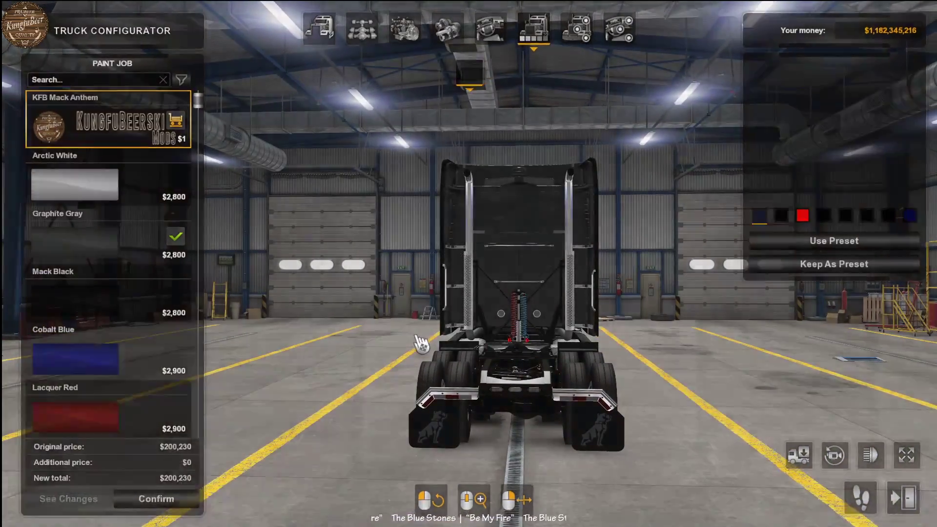
pyautogui.press('Escape')
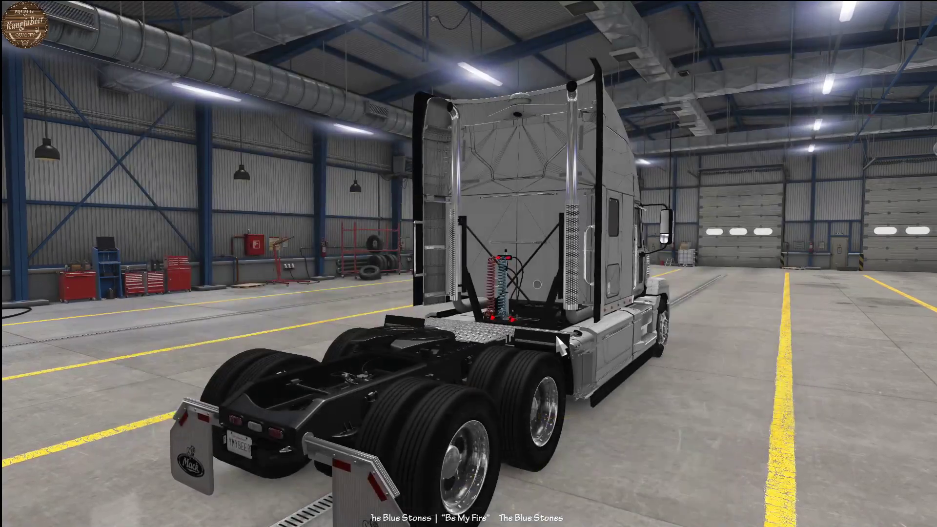
pyautogui.press('Escape')
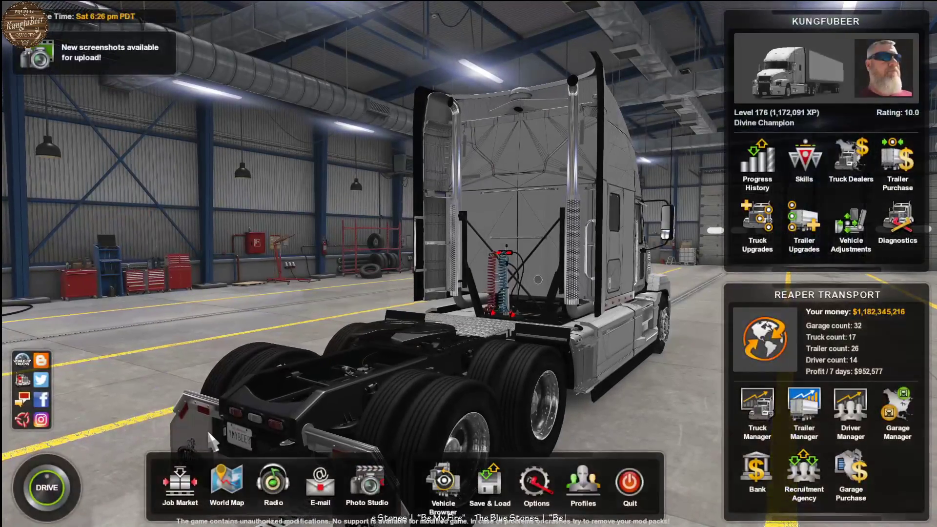
# - Quit the game and bring the in progress mods folder forward in place of the game's mod folder
pyautogui.click(617, 482)
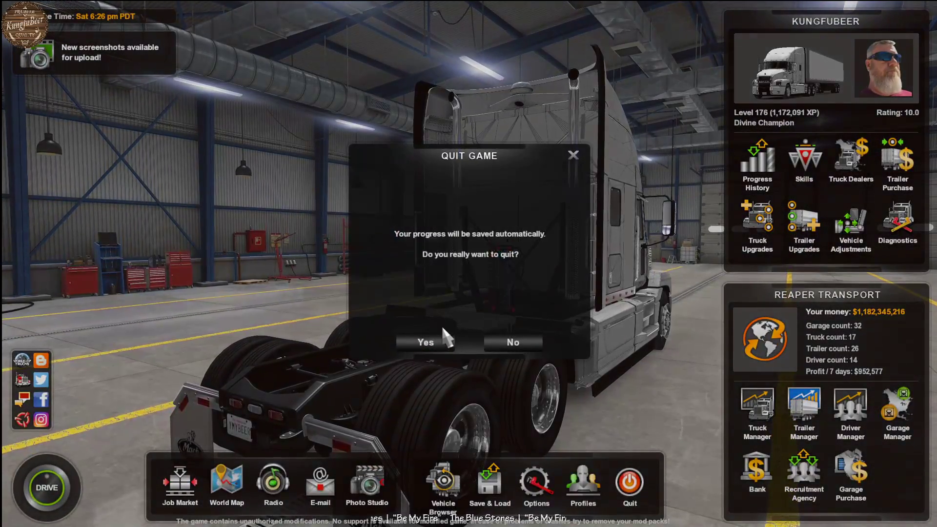
pyautogui.click(422, 338)
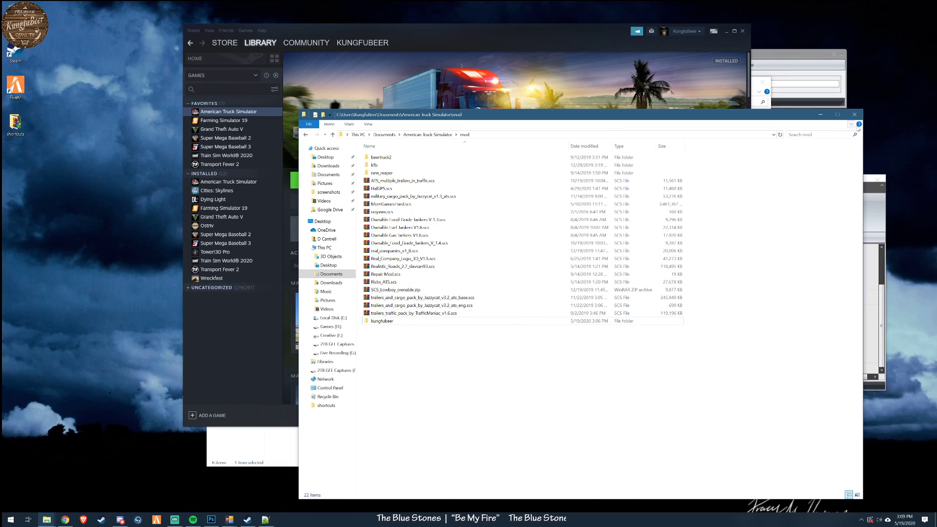
pyautogui.click(817, 116)
pyautogui.click(568, 447)
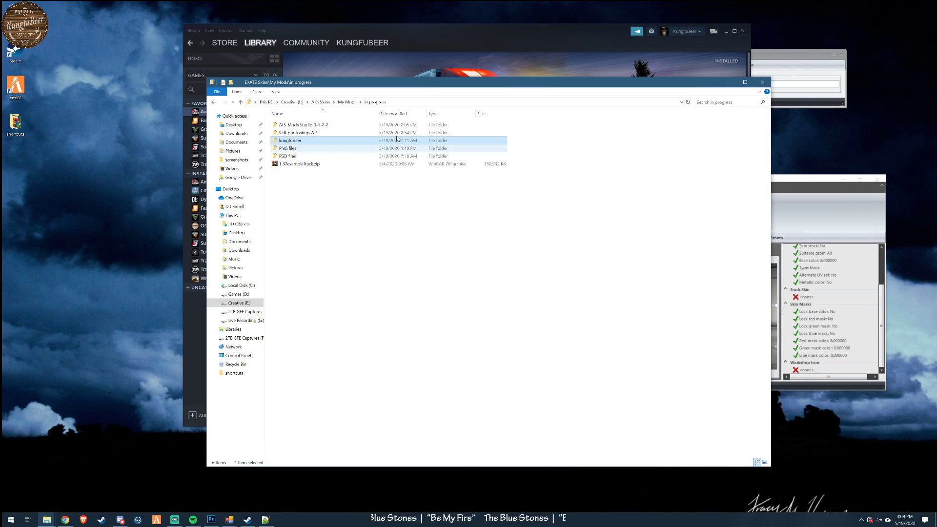
# - Look through the working kungfubeer mod folder, including its material/ui subfolder
pyautogui.moveTo(424, 86); pyautogui.dragTo(377, 98)
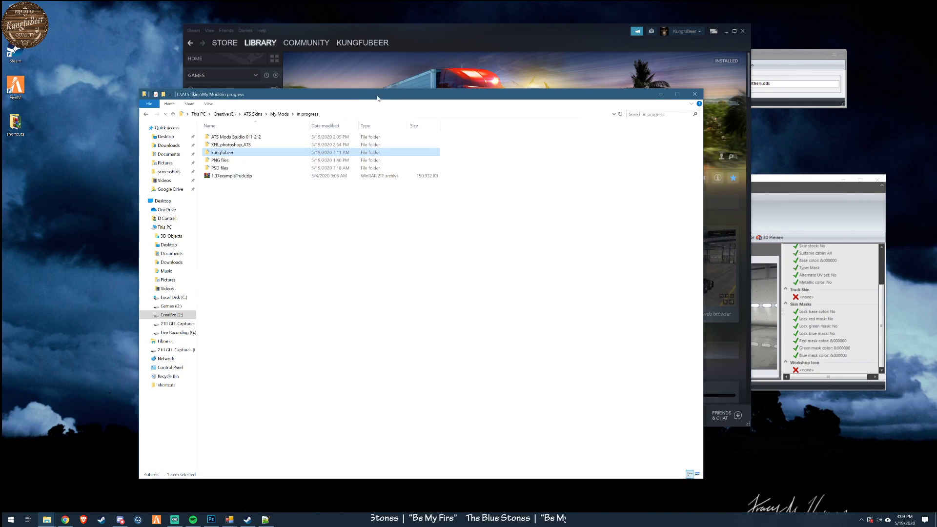
pyautogui.click(783, 61)
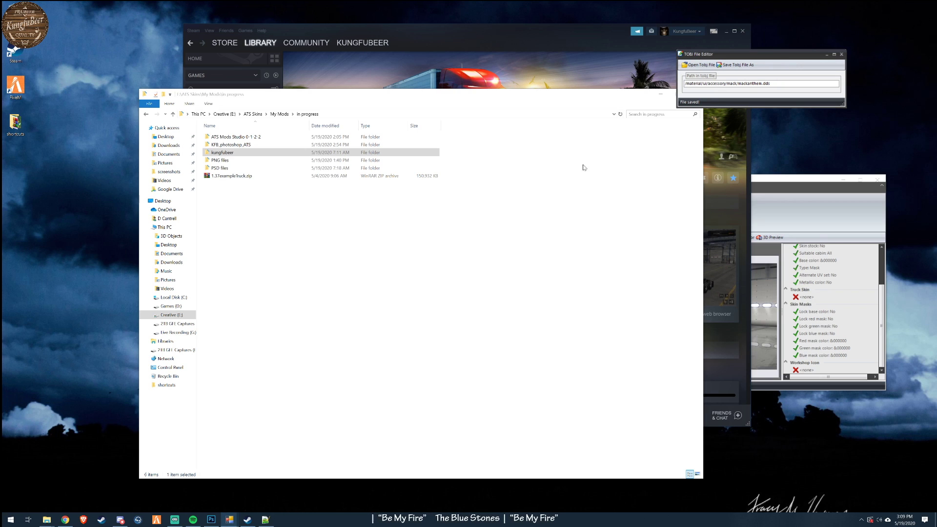
pyautogui.click(303, 154)
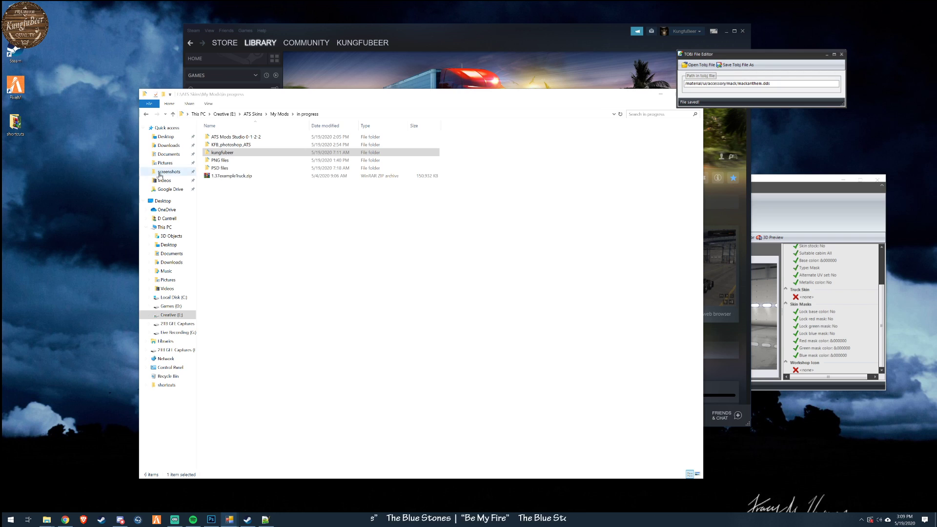
pyautogui.doubleClick(223, 153)
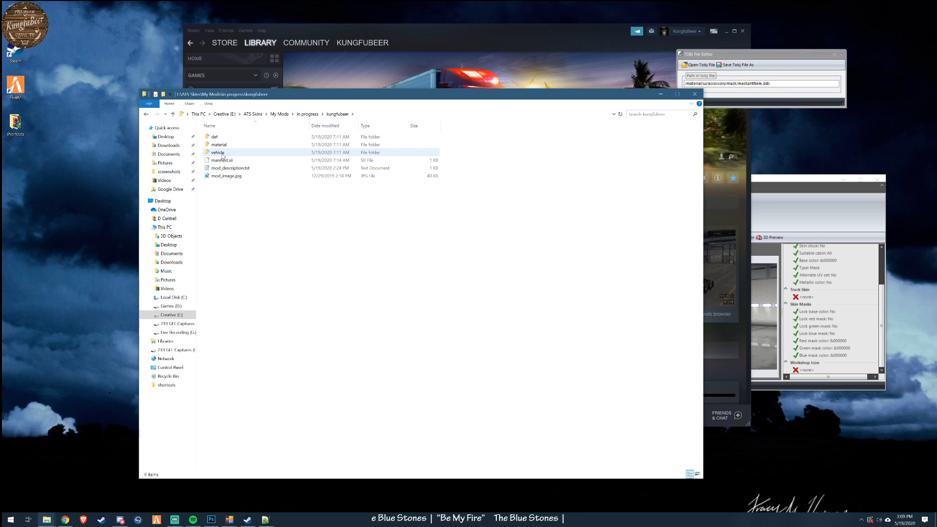
pyautogui.click(308, 114)
pyautogui.doubleClick(231, 153)
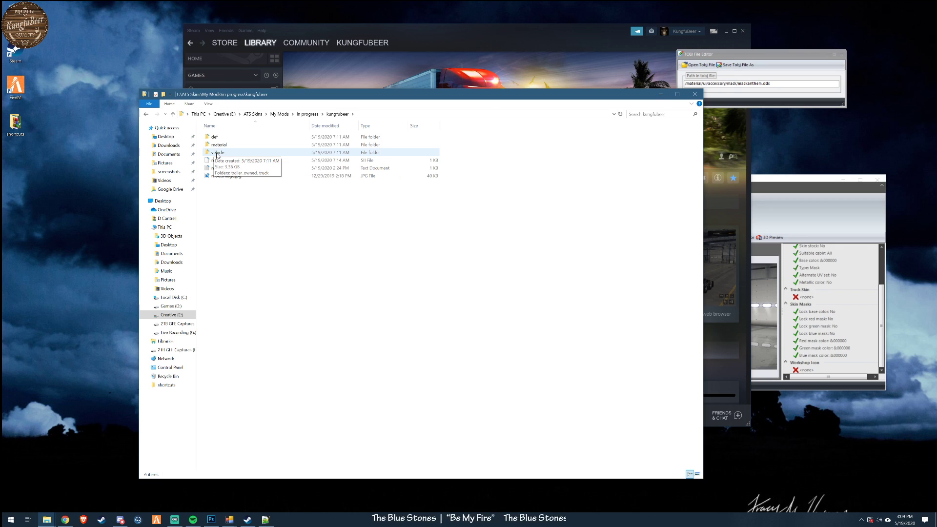
pyautogui.doubleClick(233, 146)
pyautogui.doubleClick(215, 138)
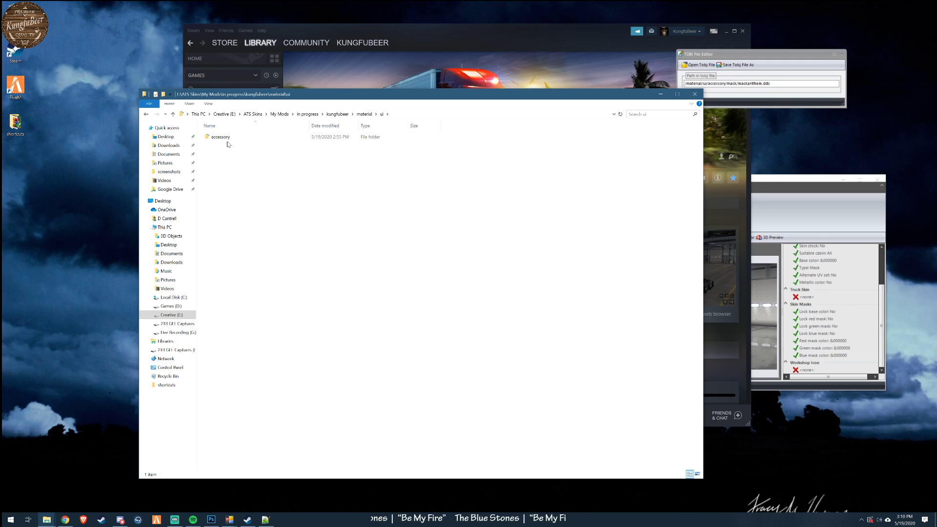
pyautogui.click(340, 114)
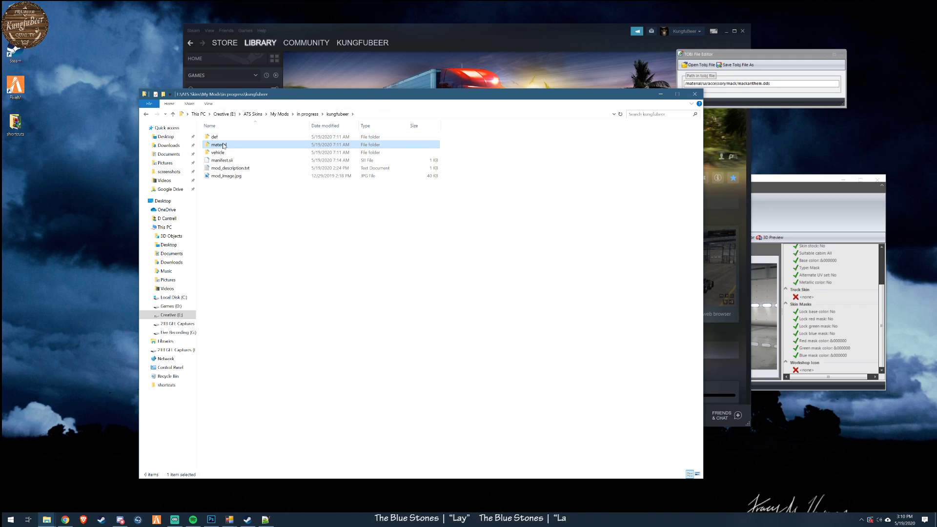
# - Delete the unpacked kungfubeer folder from the American Truck Simulator mod folder
pyautogui.click(46, 519)
pyautogui.click(92, 494)
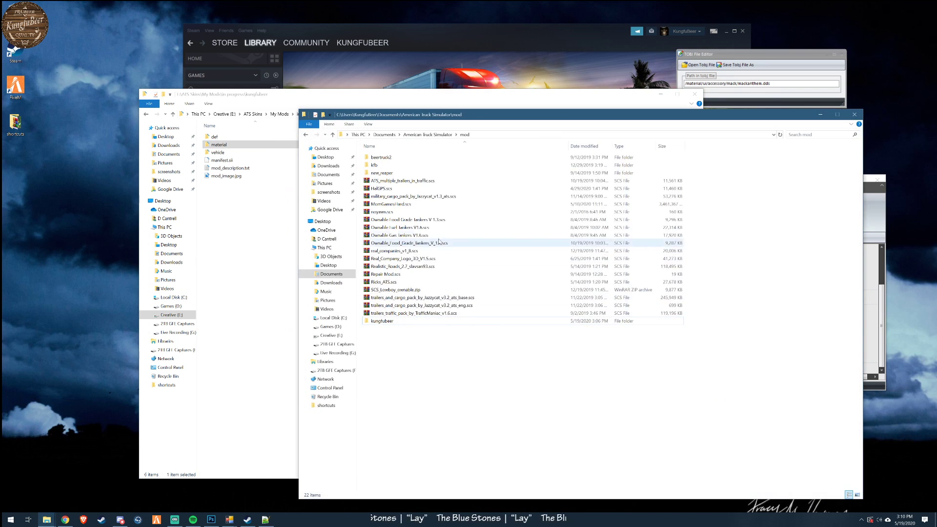
pyautogui.rightClick(378, 321)
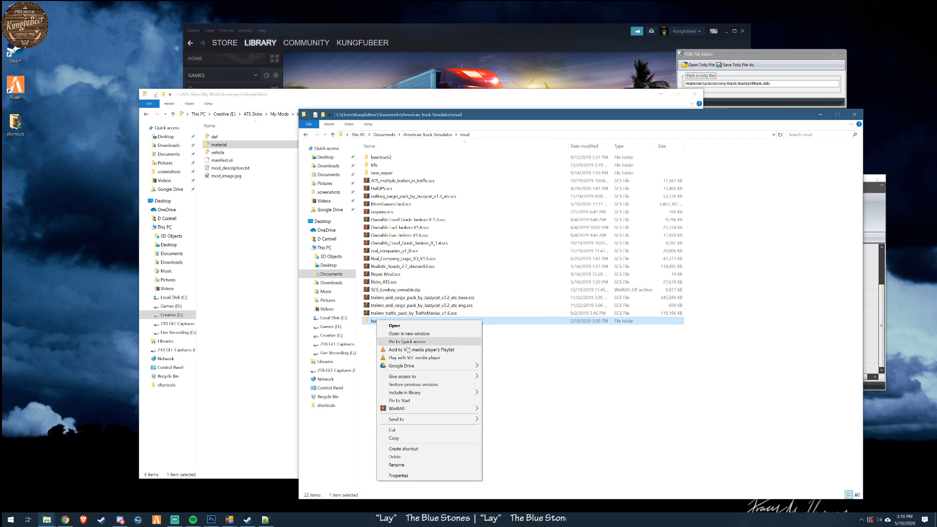
pyautogui.click(395, 457)
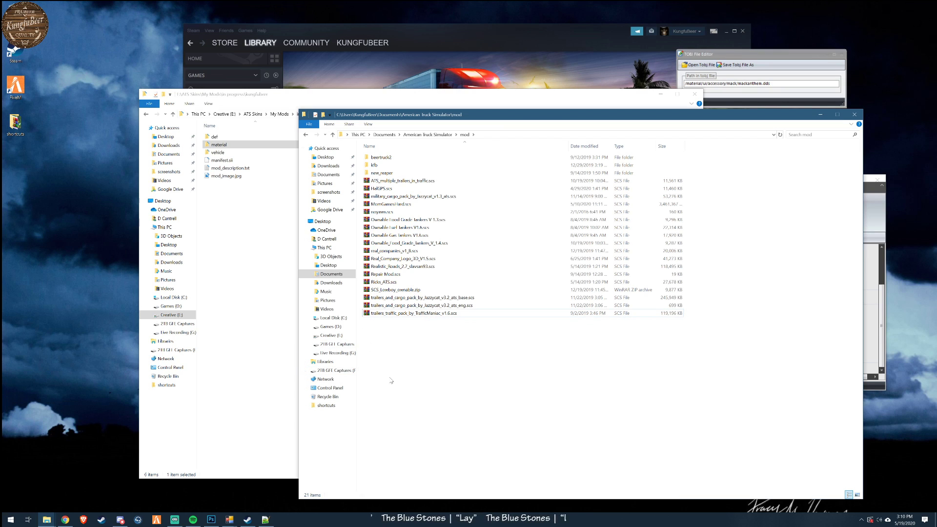
# - Examine the truck brand folders and trailer files in the working kungfubeer mod's material/ui/accessory folder
pyautogui.click(237, 292)
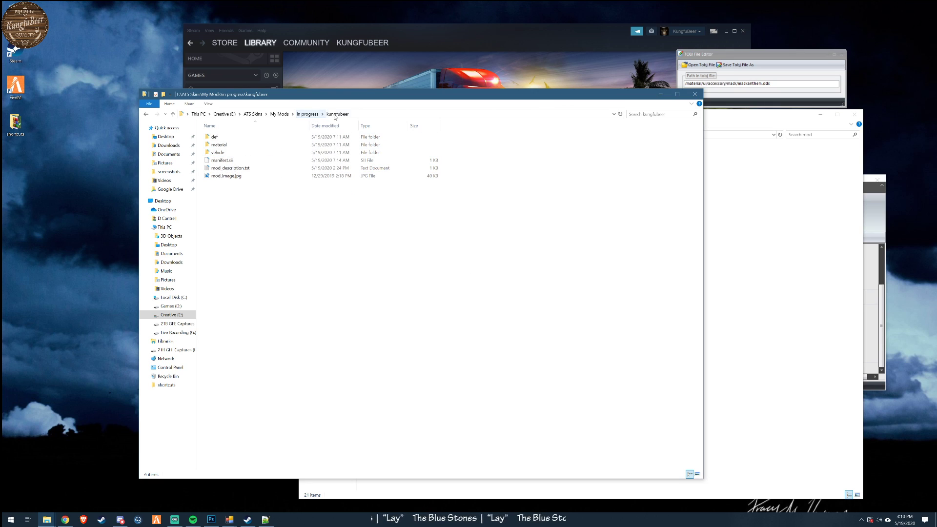
pyautogui.moveTo(336, 94); pyautogui.dragTo(276, 107)
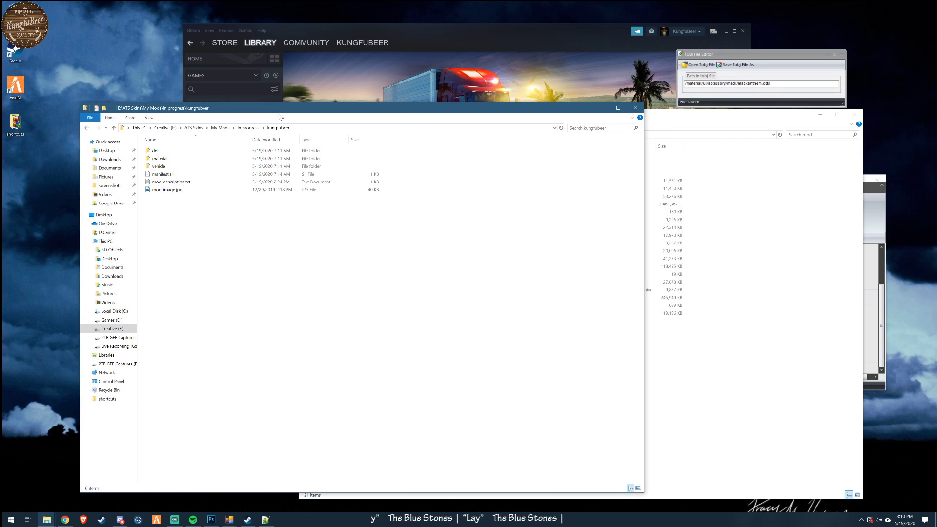
pyautogui.doubleClick(159, 158)
pyautogui.doubleClick(159, 151)
pyautogui.click(159, 152)
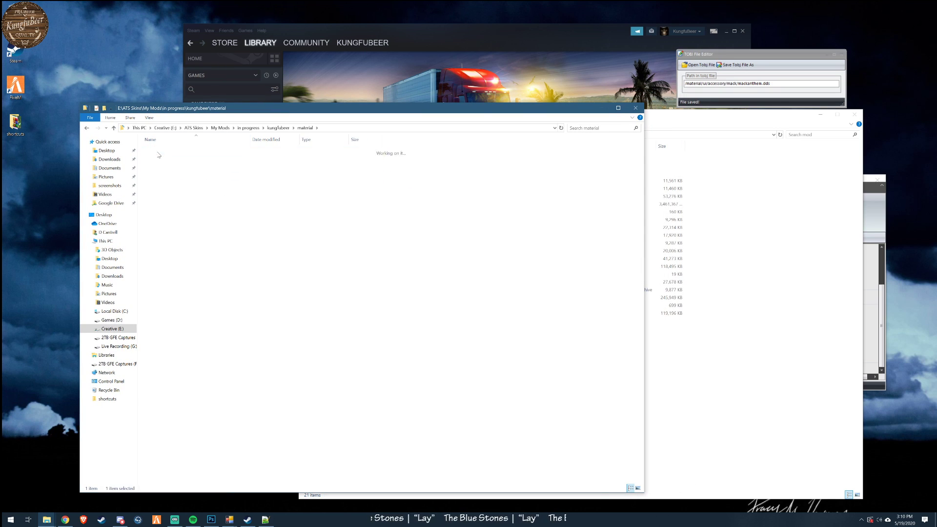
pyautogui.doubleClick(159, 152)
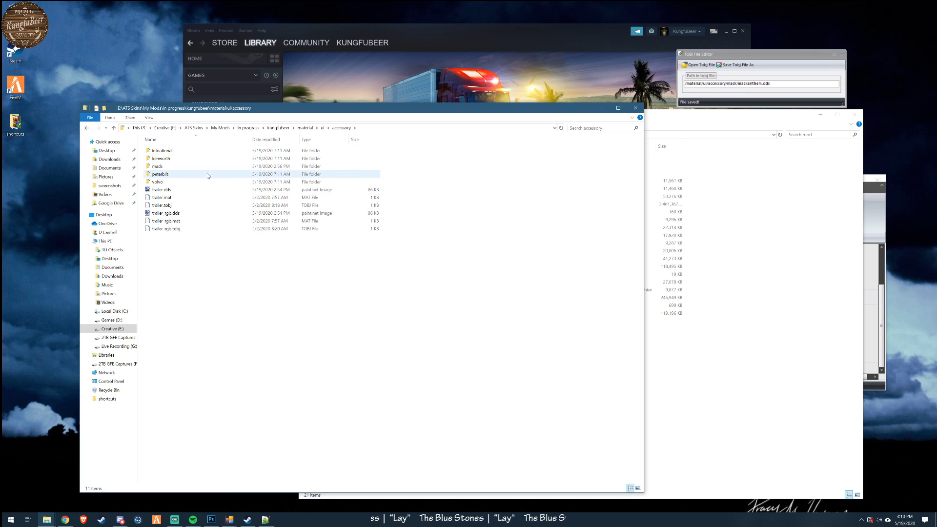
pyautogui.click(161, 168)
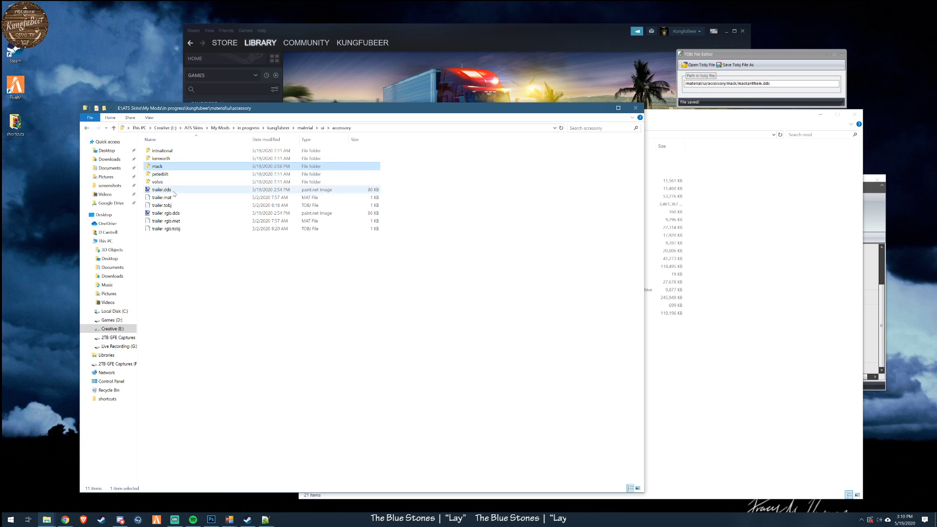
pyautogui.click(276, 129)
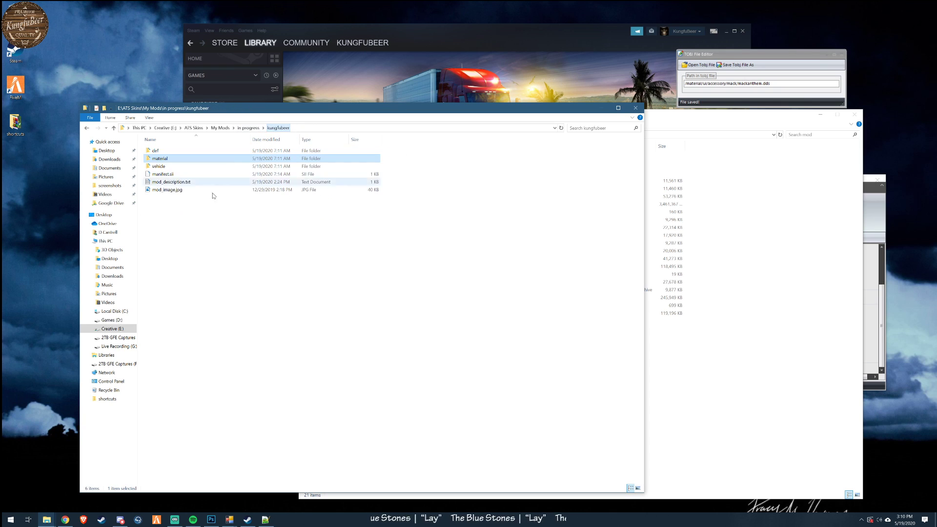
# - Rename the folder inside the mod's vehicle/trailer_owned/upgrade/paintjob/scs_box folder as kfb
pyautogui.doubleClick(158, 166)
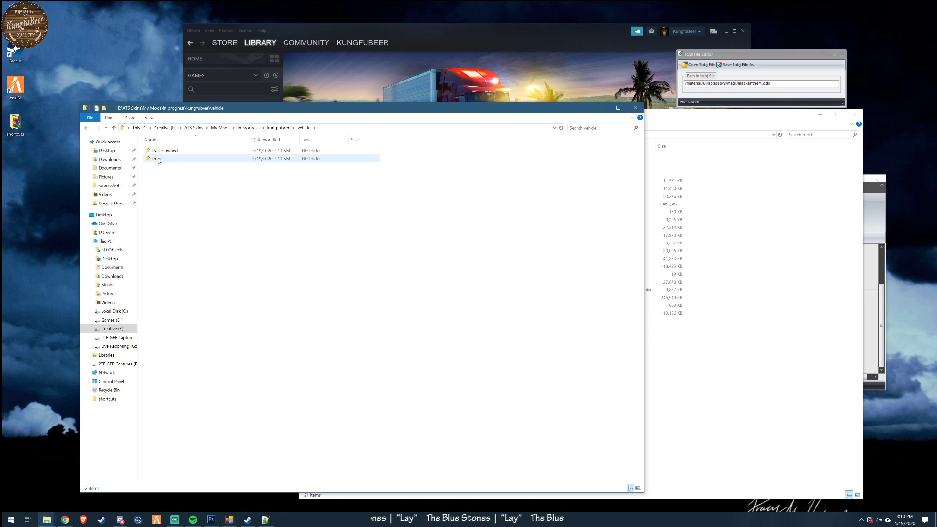
pyautogui.doubleClick(160, 151)
pyautogui.doubleClick(160, 151)
pyautogui.doubleClick(160, 152)
pyautogui.doubleClick(161, 152)
pyautogui.click(167, 153)
pyautogui.click(163, 153)
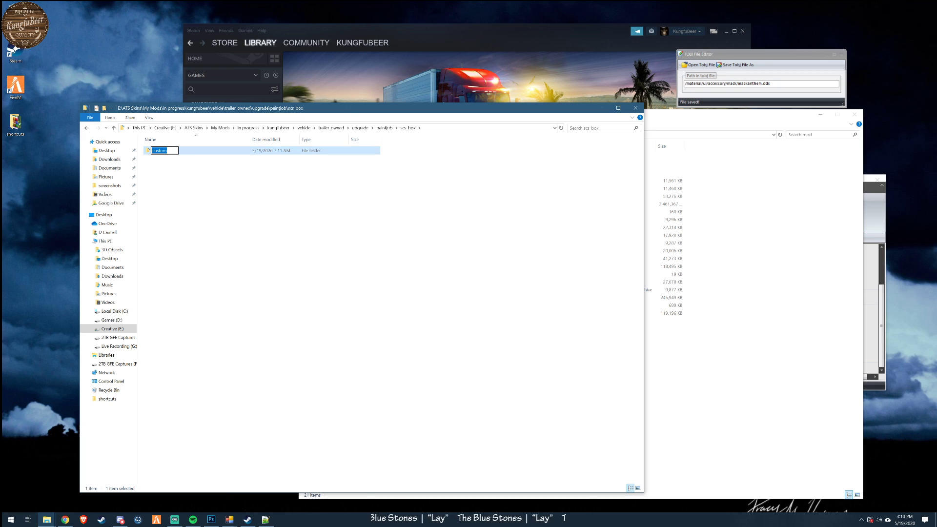
pyautogui.write('k')
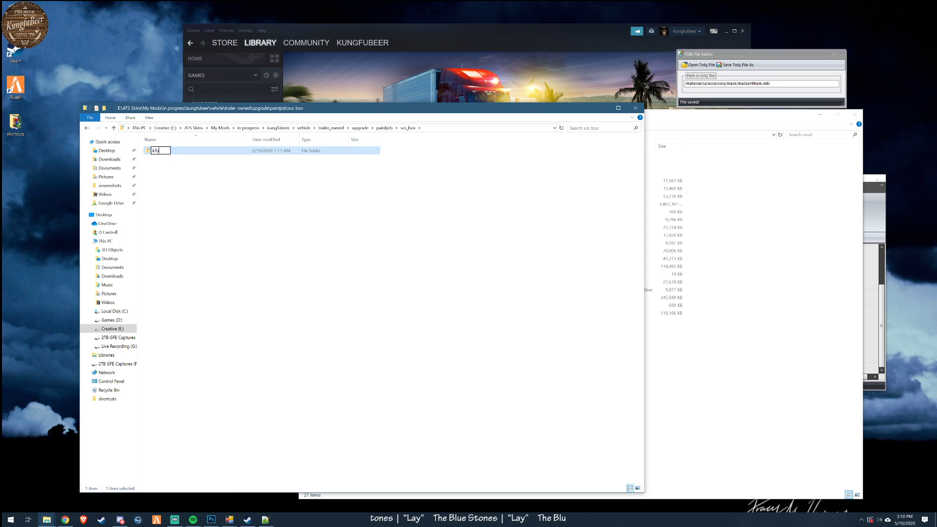
pyautogui.write('fb')
pyautogui.click(199, 235)
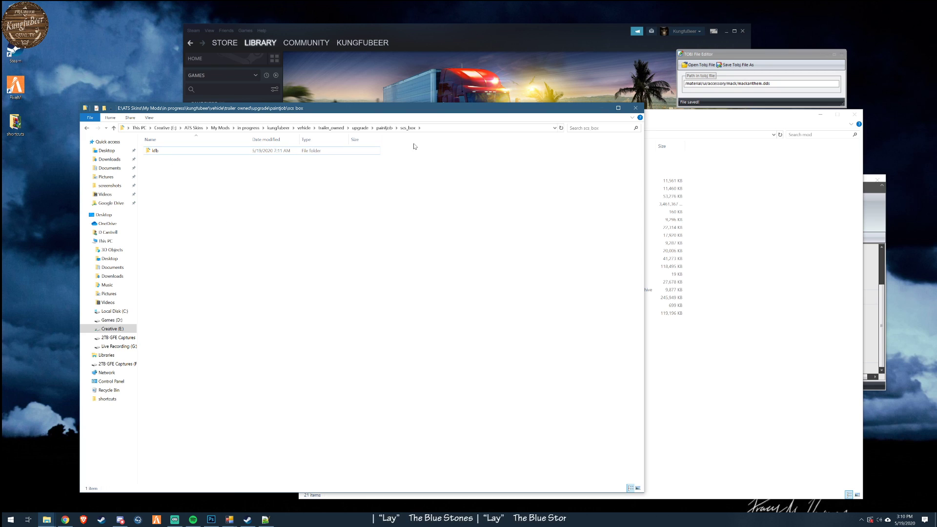
# - Rename the kfb folder in the scs_box trailer paint job folder as kfb_custom
pyautogui.click(384, 128)
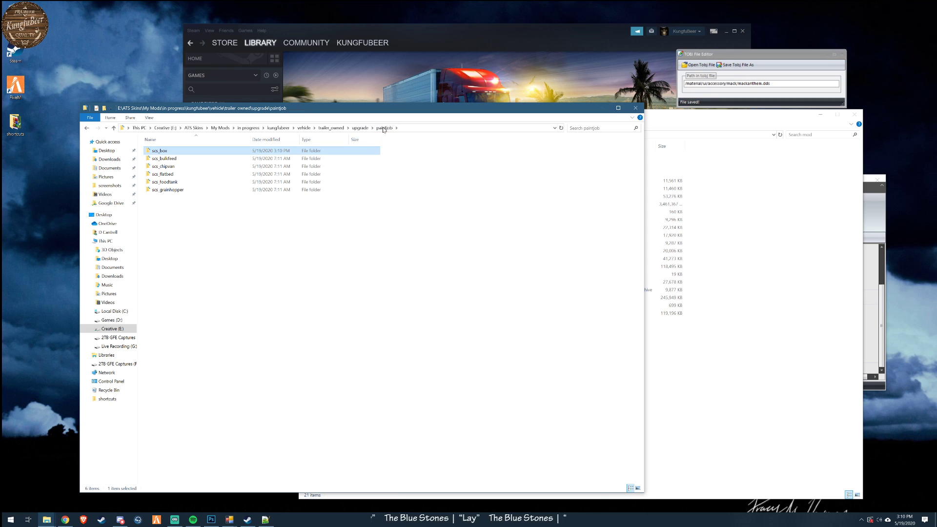
pyautogui.doubleClick(160, 152)
pyautogui.click(159, 154)
pyautogui.click(158, 151)
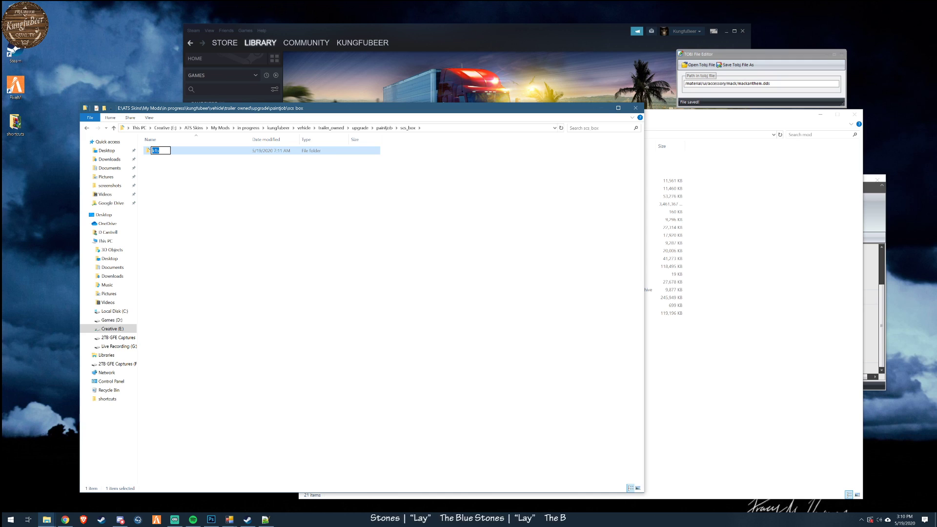
pyautogui.write('k')
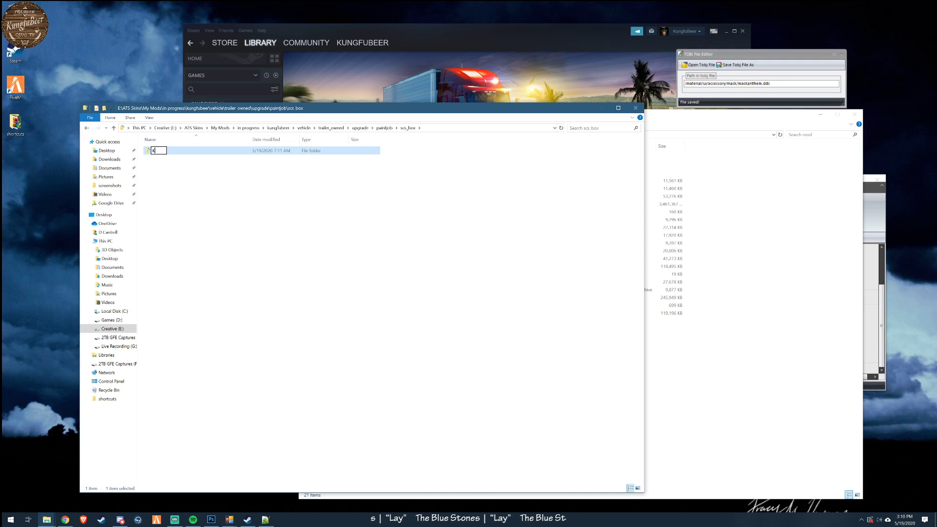
pyautogui.write('fb_custom')
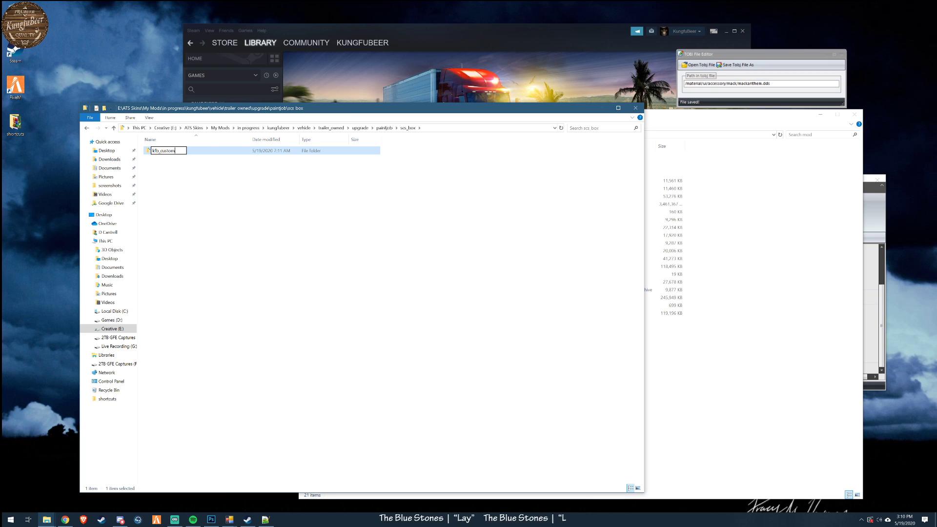
pyautogui.click(171, 272)
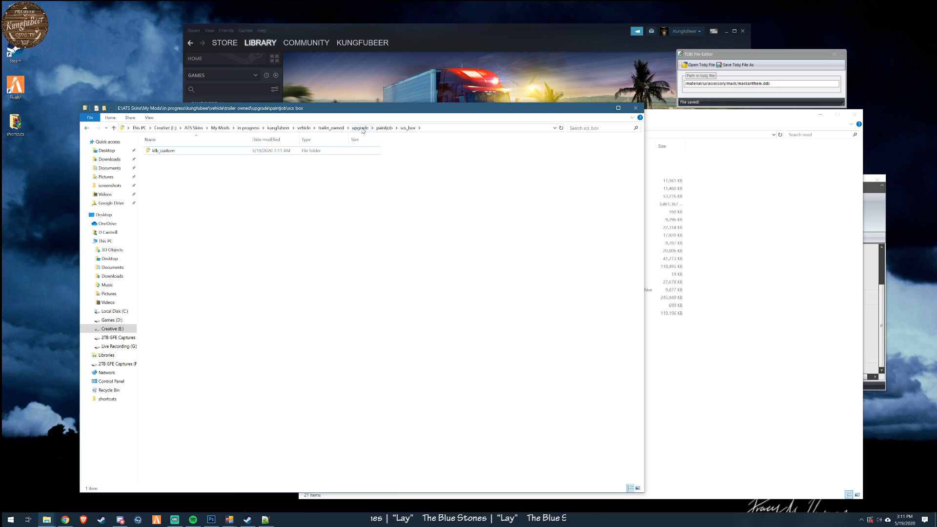
# - Examine the Mack paint job files in the mod's vehicle/truck/upgrade/paintjob/mack folder
pyautogui.click(303, 128)
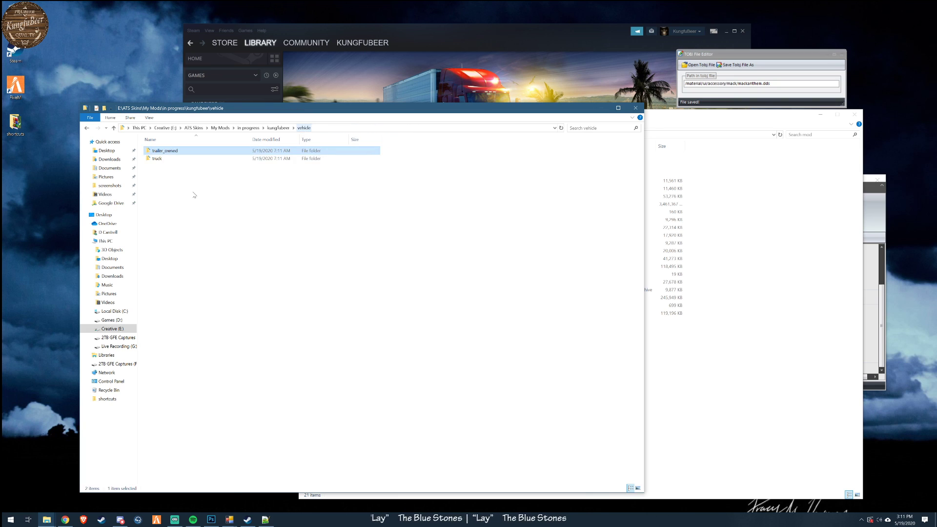
pyautogui.doubleClick(161, 159)
pyautogui.doubleClick(160, 151)
pyautogui.doubleClick(160, 151)
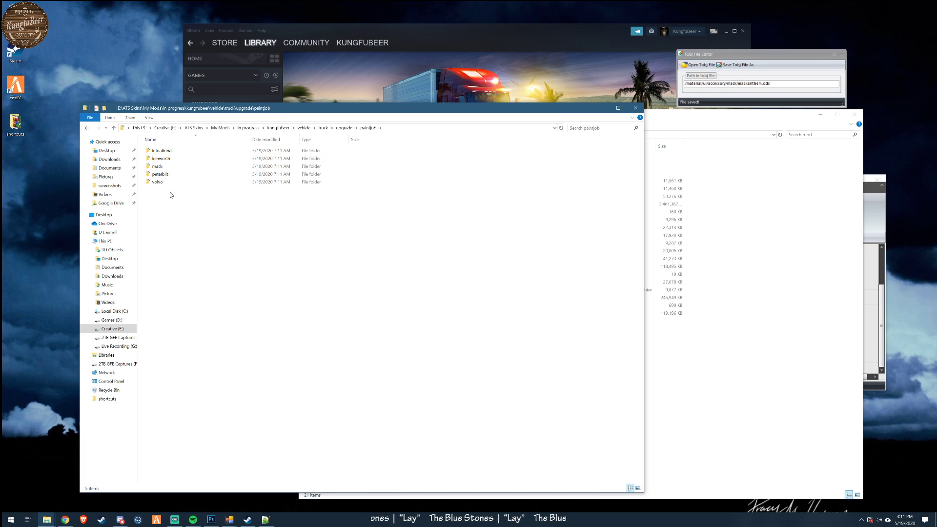
pyautogui.doubleClick(159, 166)
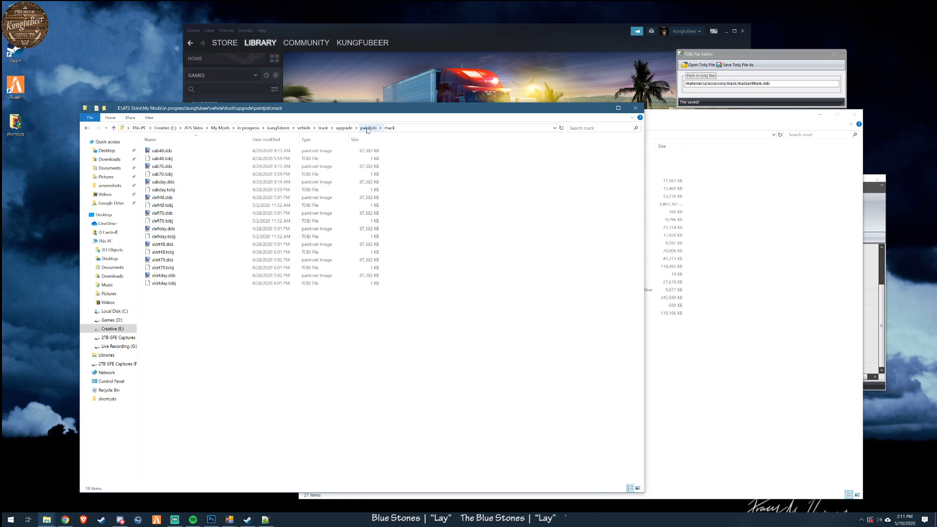
# - Open the working kungfubeer mod's material/ui/accessory folder
pyautogui.click(277, 128)
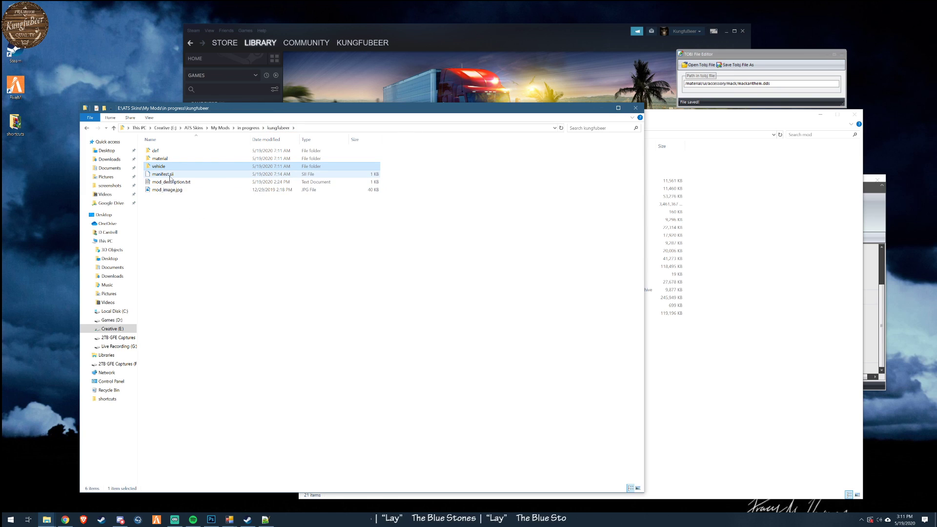
pyautogui.doubleClick(161, 160)
pyautogui.doubleClick(152, 151)
pyautogui.doubleClick(157, 152)
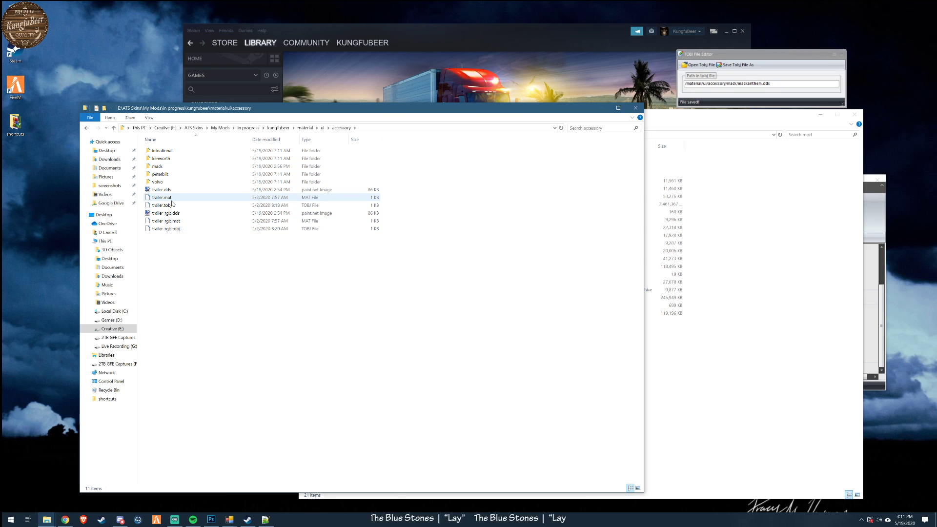
pyautogui.rightClick(174, 200)
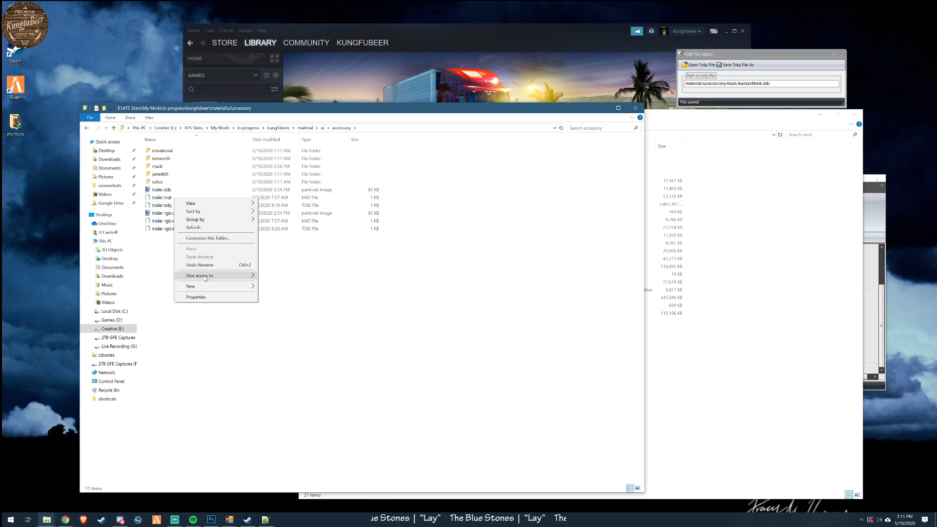
pyautogui.moveTo(208, 288)
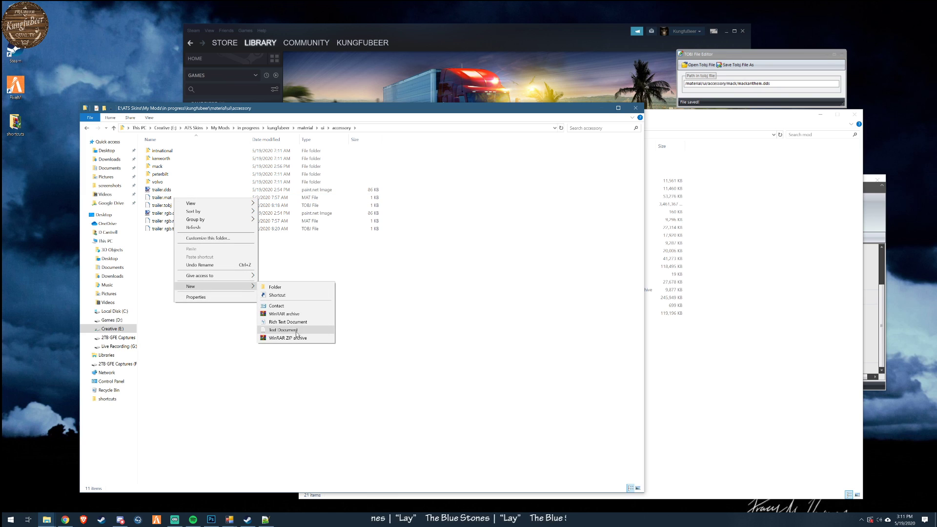
pyautogui.click(182, 320)
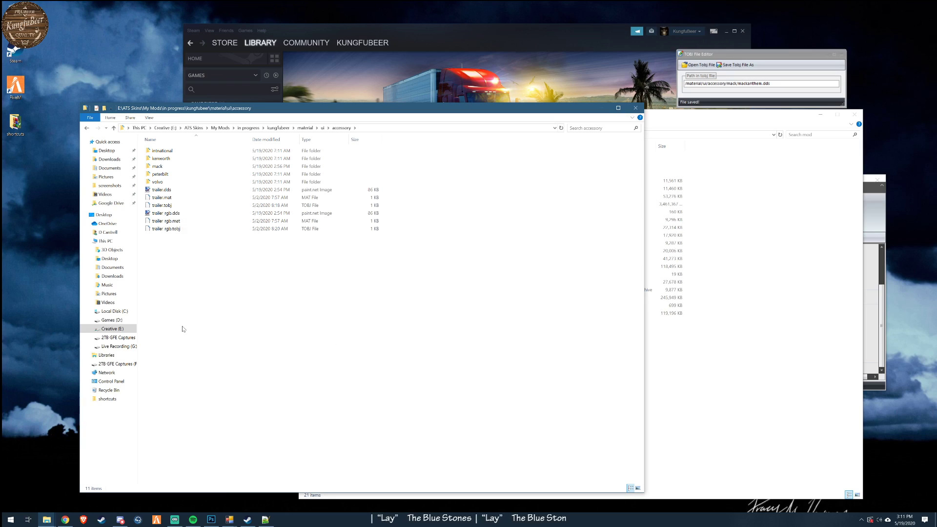
pyautogui.rightClick(165, 191)
pyautogui.click(198, 220)
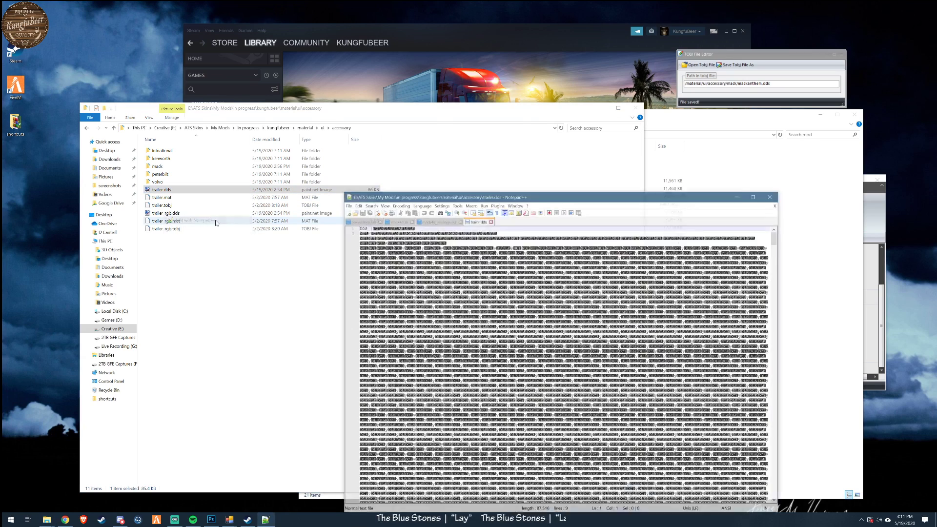
pyautogui.click(501, 206)
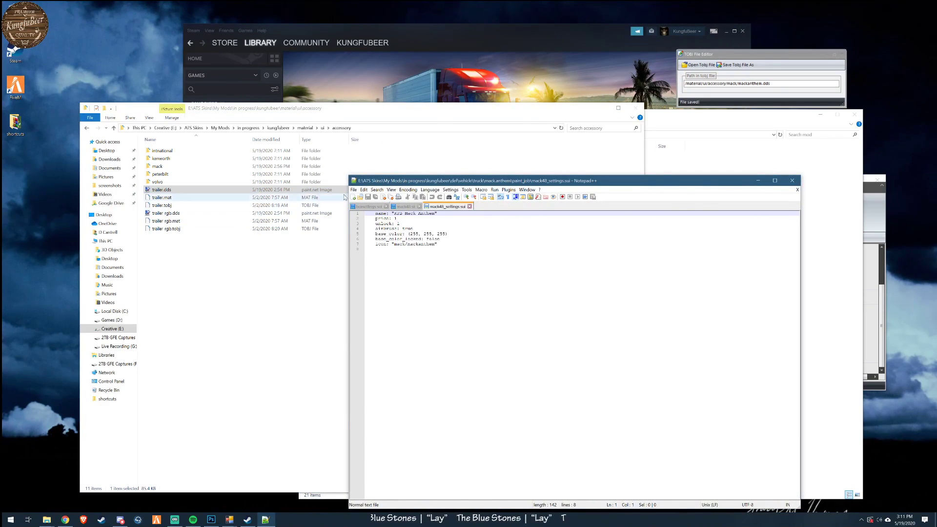
# - Review the contents of trailer.mat in Notepad++, close that file and move the editor window clear of the file list
pyautogui.click(166, 198)
pyautogui.rightClick(166, 197)
pyautogui.click(195, 214)
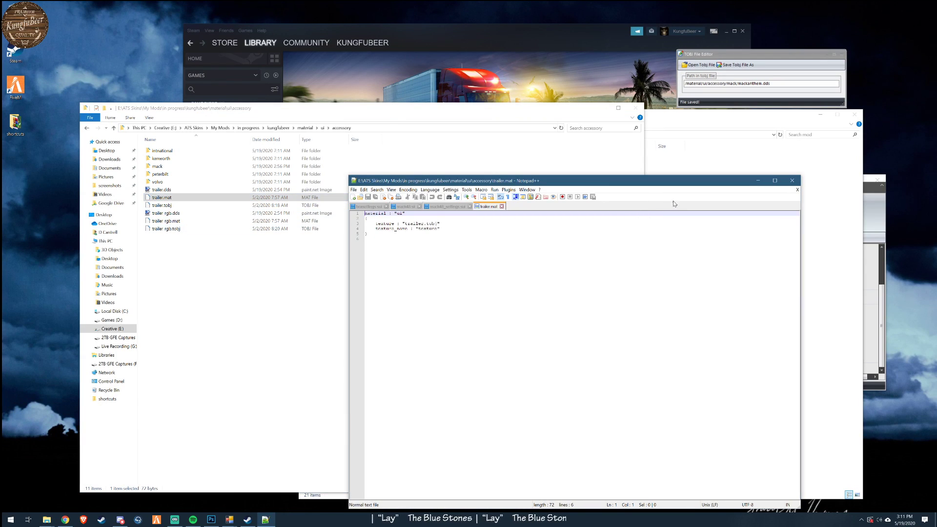
pyautogui.click(501, 206)
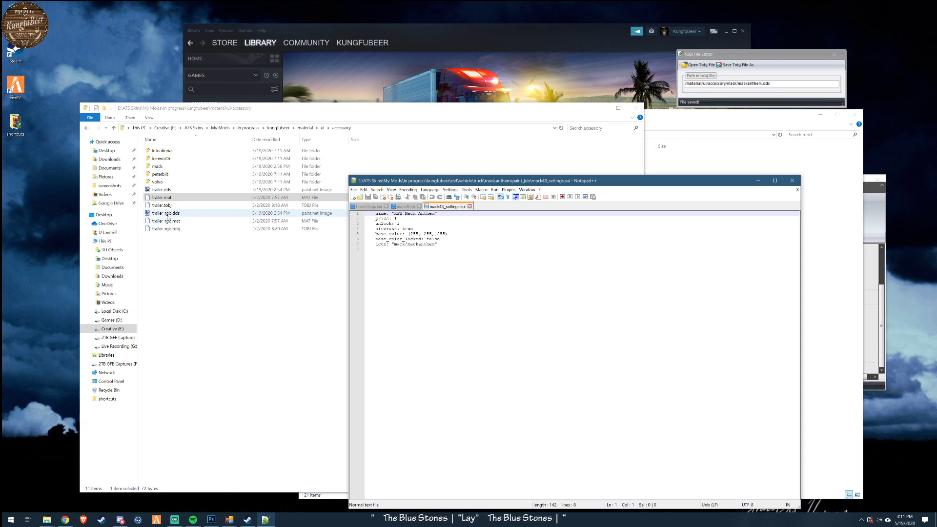
pyautogui.moveTo(627, 182); pyautogui.dragTo(679, 230)
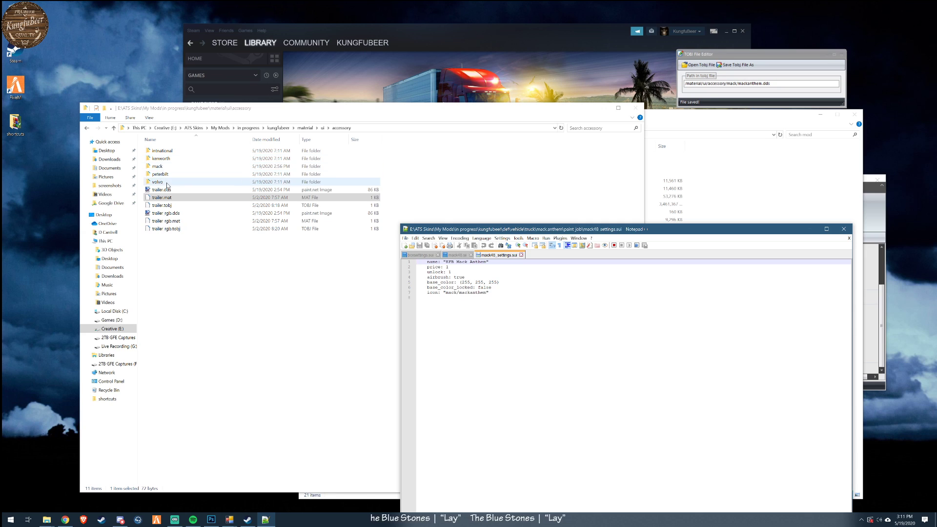
# - View the cab70.dds template from the mod's vehicle/truck/upgrade/paintjob/mack folder in paint.net and close it
pyautogui.click(282, 129)
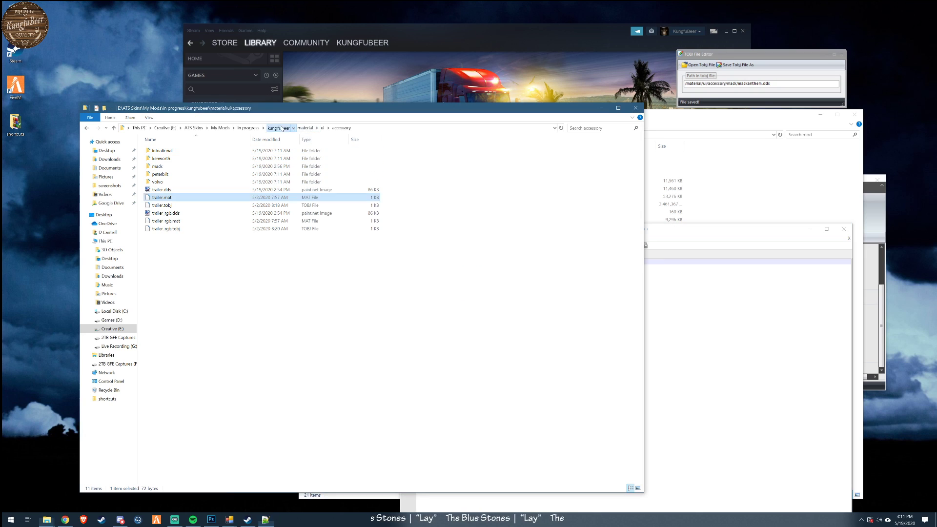
pyautogui.click(282, 128)
pyautogui.doubleClick(160, 168)
pyautogui.doubleClick(159, 159)
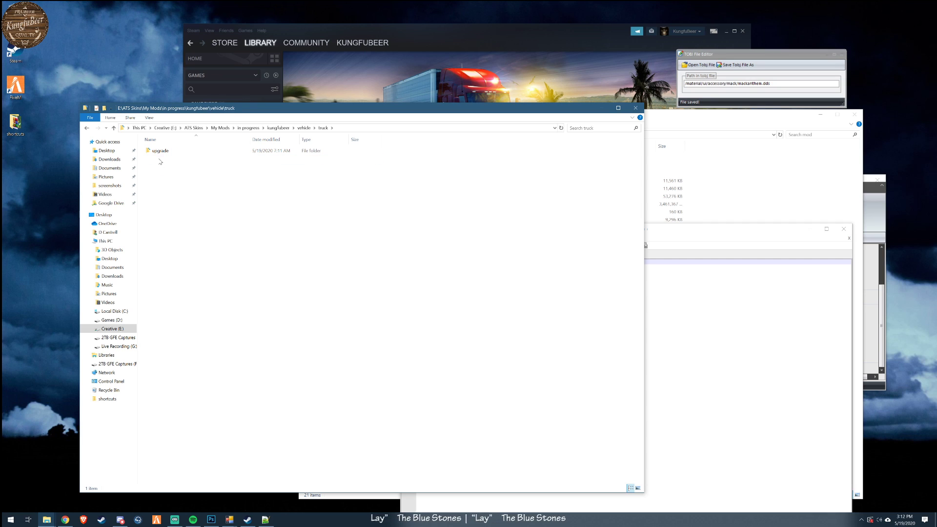
pyautogui.doubleClick(157, 151)
pyautogui.doubleClick(157, 152)
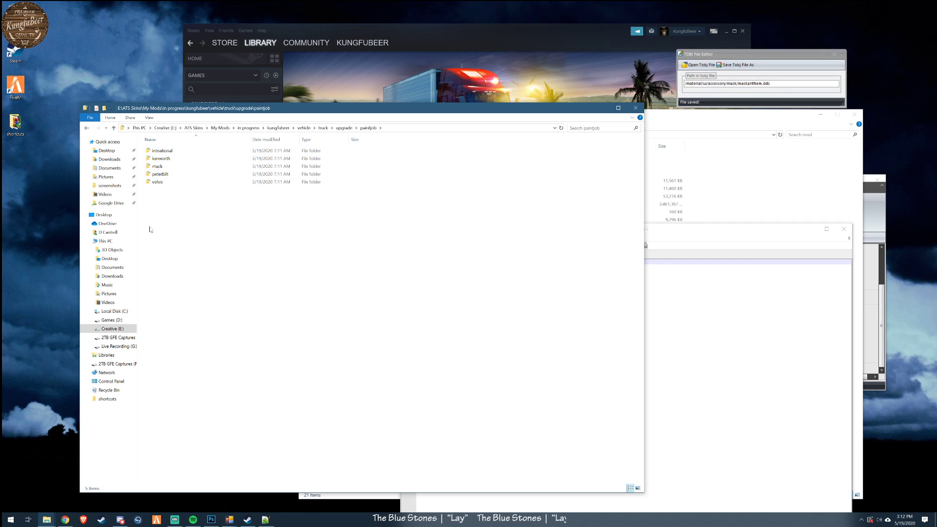
pyautogui.doubleClick(157, 166)
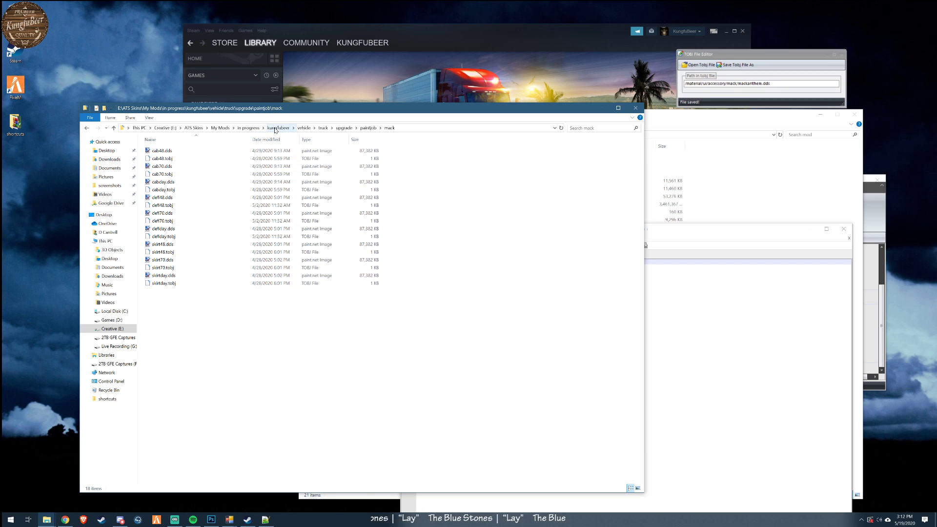
pyautogui.click(169, 167)
pyautogui.doubleClick(170, 167)
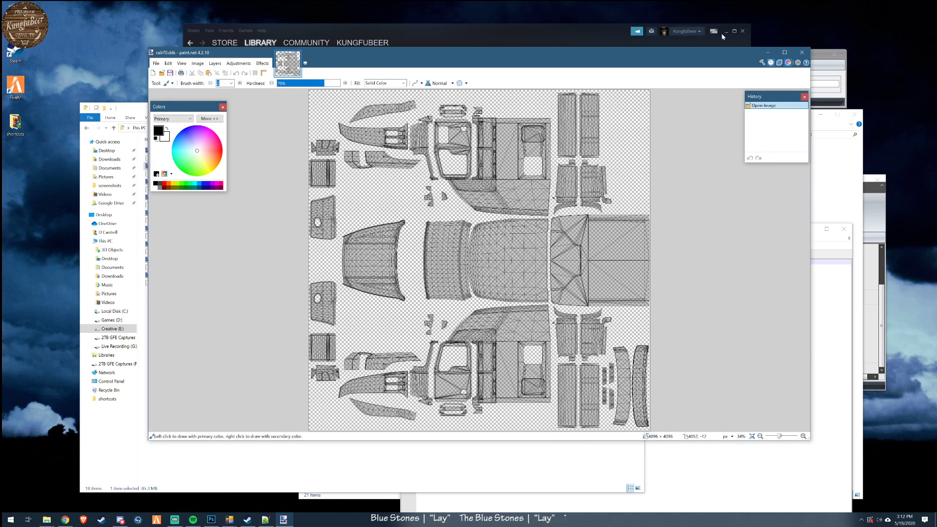
pyautogui.click(801, 52)
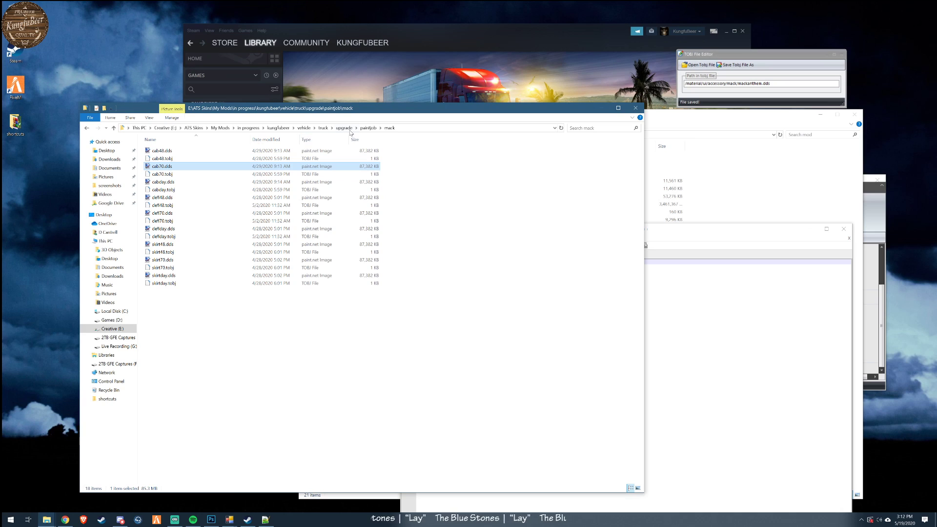
# - Return to the mod's material/ui/accessory folder in File Explorer
pyautogui.click(277, 129)
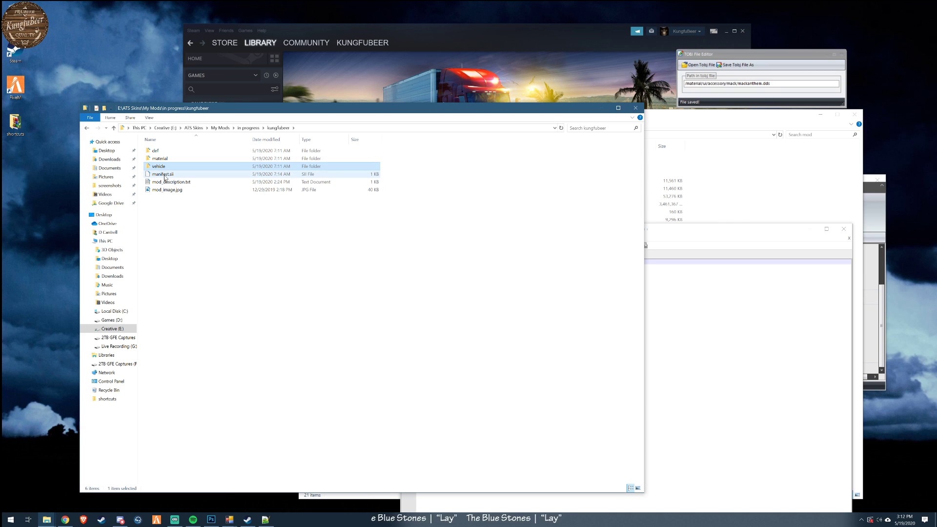
pyautogui.press('Up')
pyautogui.press('Return')
pyautogui.press('Down')
pyautogui.press('Return')
pyautogui.doubleClick(160, 154)
pyautogui.click(266, 229)
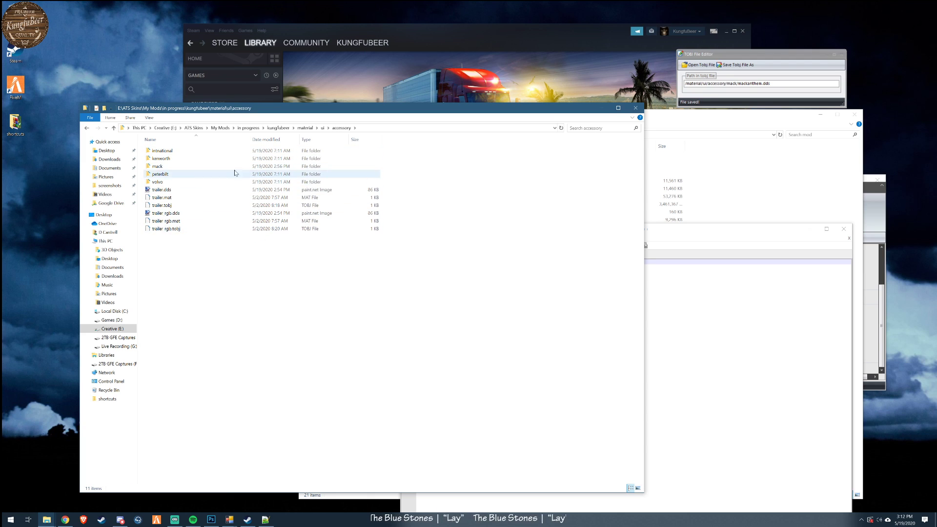
# - Load trailer.tobj from the mod's material/ui/accessory folder in the TOBJ File Editor to check its texture path
pyautogui.click(698, 64)
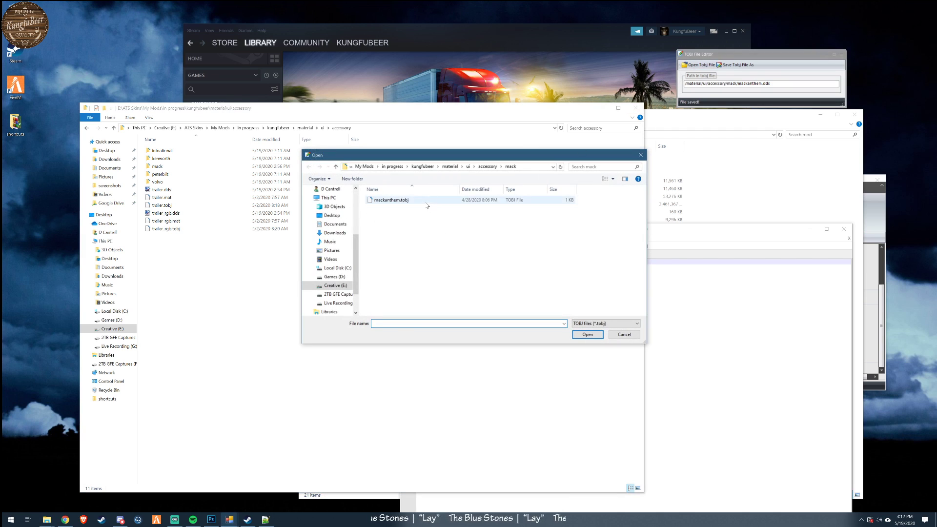
pyautogui.click(422, 167)
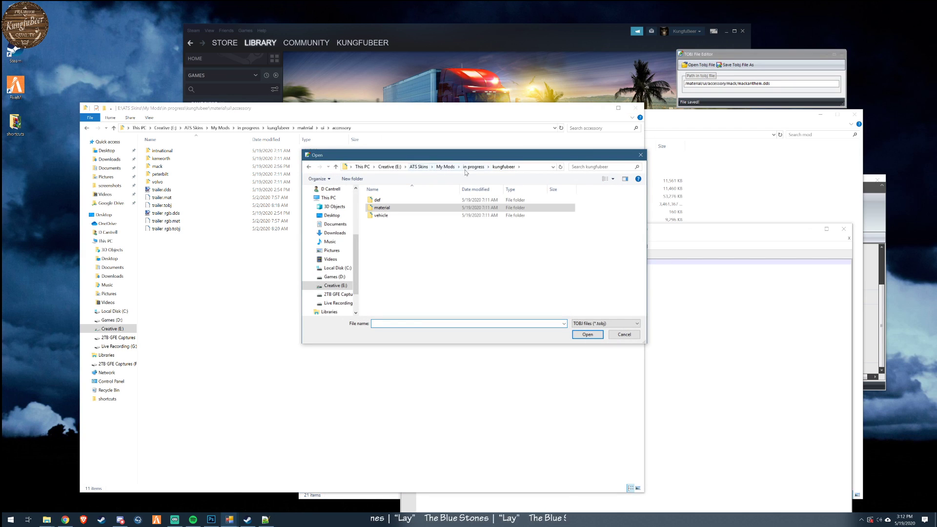
pyautogui.doubleClick(383, 208)
pyautogui.doubleClick(383, 201)
pyautogui.click(383, 205)
pyautogui.doubleClick(383, 203)
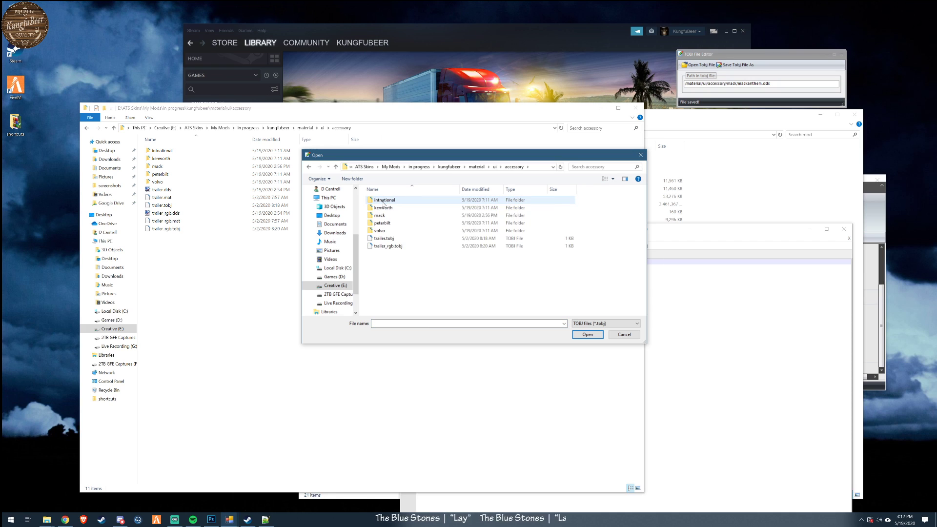
pyautogui.doubleClick(382, 239)
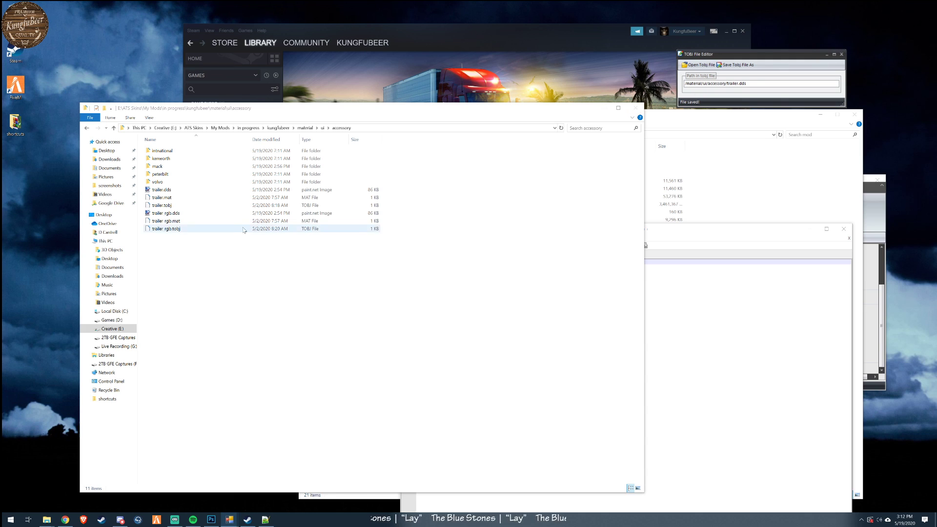
# - Open the mod's def/vehicle/truck/mack.anthem/paint_job folder in File Explorer
pyautogui.click(276, 130)
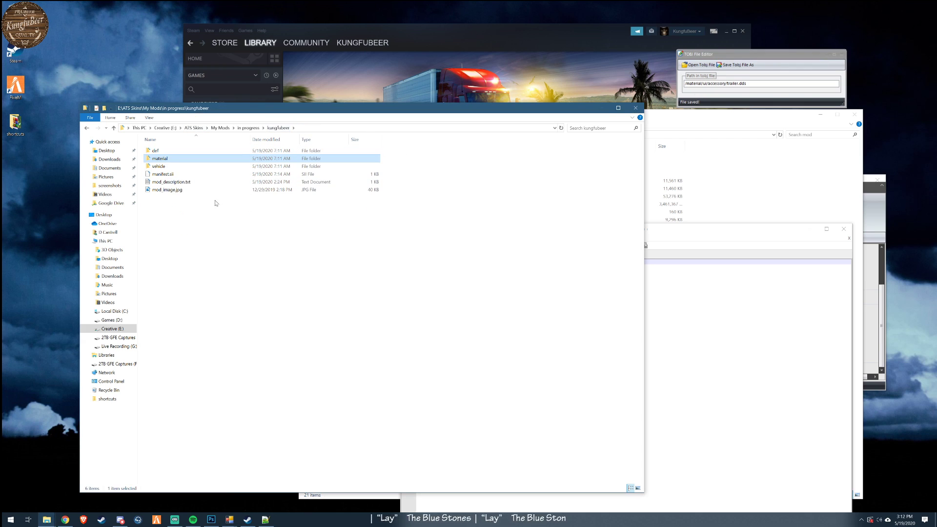
pyautogui.doubleClick(166, 151)
pyautogui.doubleClick(157, 153)
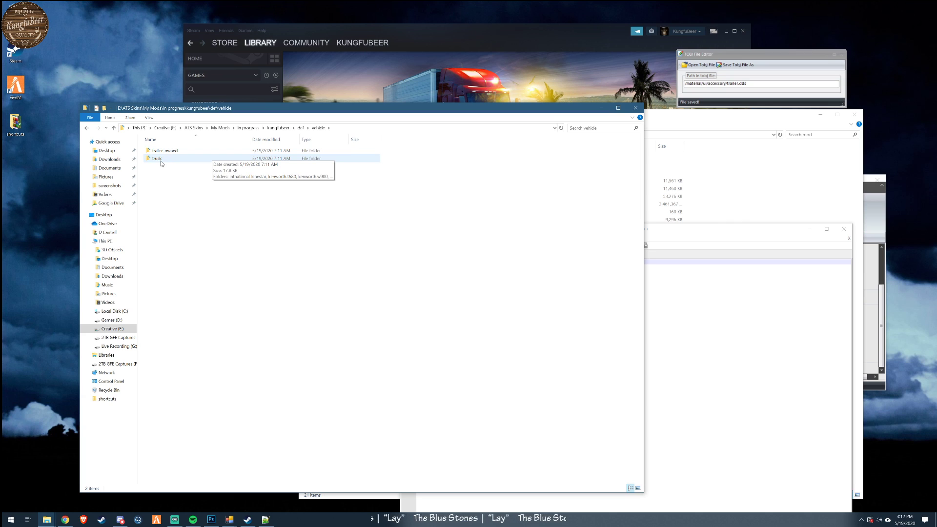
pyautogui.doubleClick(161, 163)
pyautogui.click(176, 176)
pyautogui.doubleClick(176, 177)
pyautogui.doubleClick(163, 151)
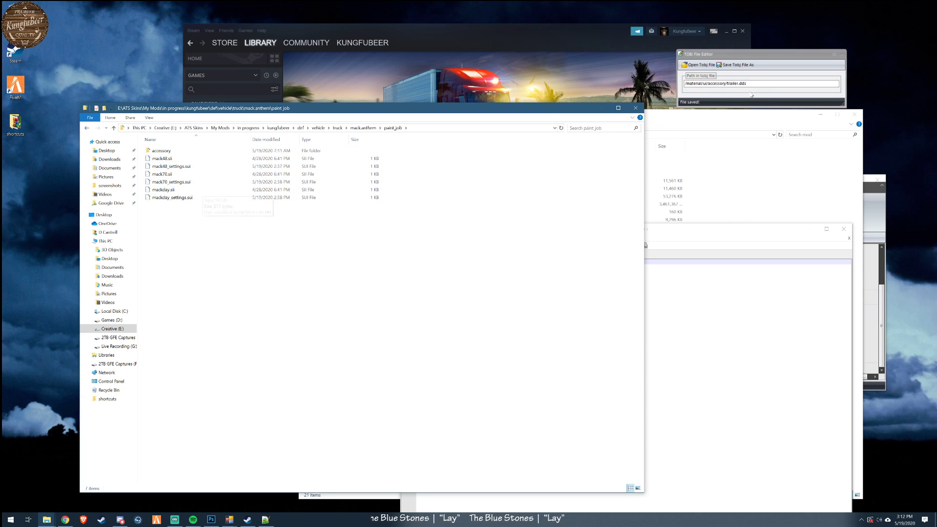
pyautogui.click(701, 64)
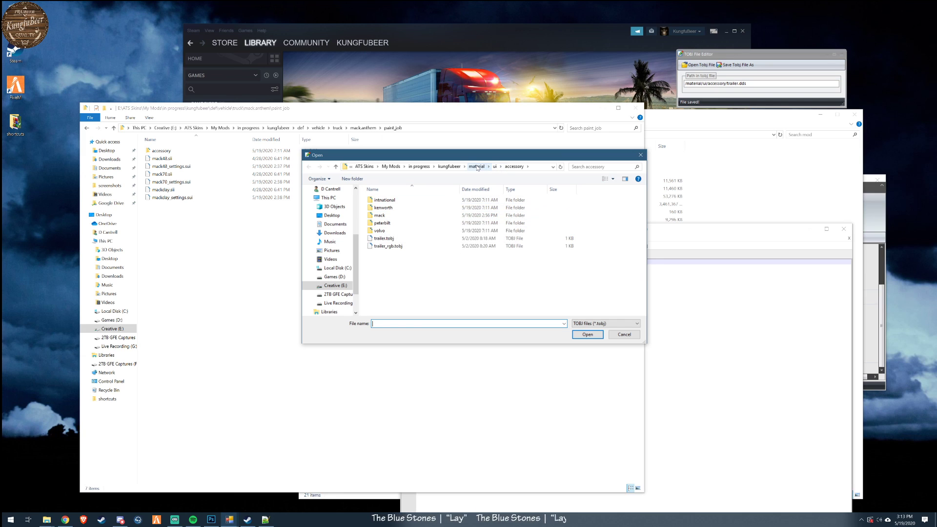
pyautogui.click(449, 167)
pyautogui.doubleClick(387, 205)
pyautogui.doubleClick(386, 202)
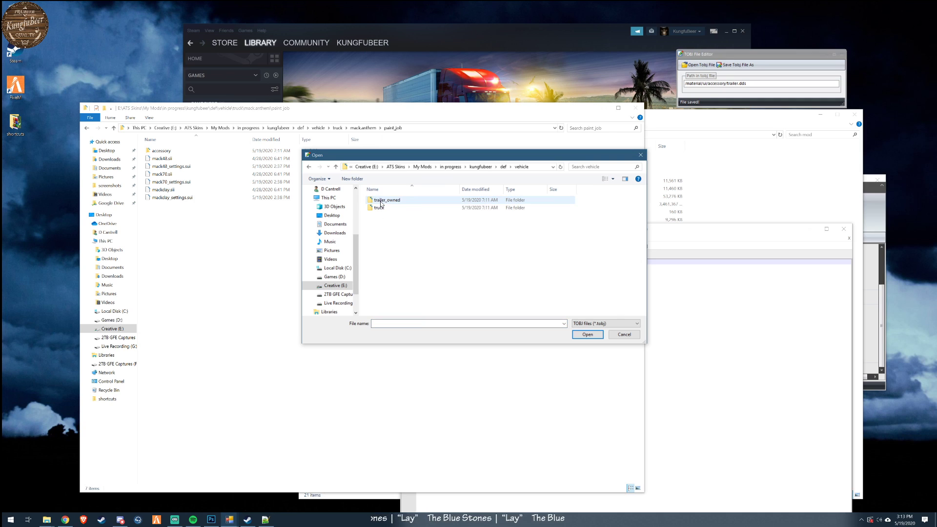
pyautogui.doubleClick(383, 206)
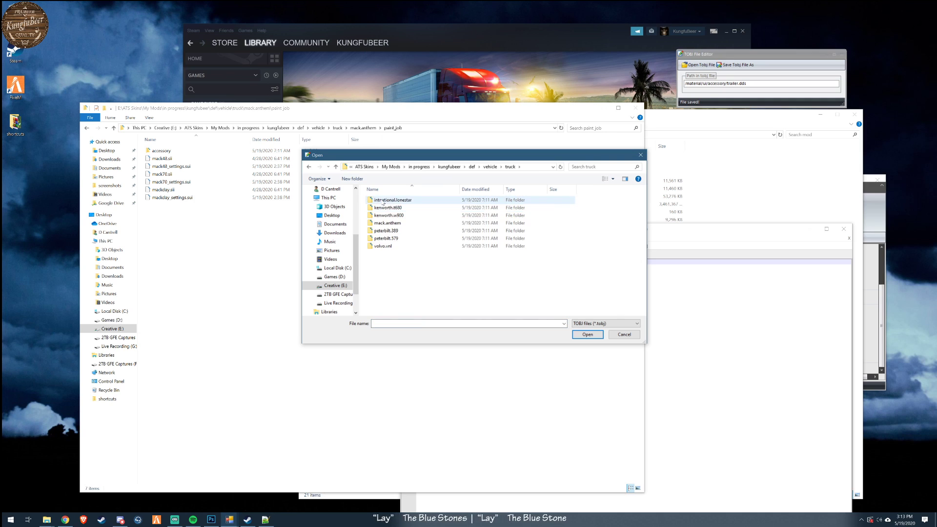
pyautogui.click(384, 224)
pyautogui.doubleClick(384, 224)
pyautogui.doubleClick(383, 201)
pyautogui.doubleClick(382, 201)
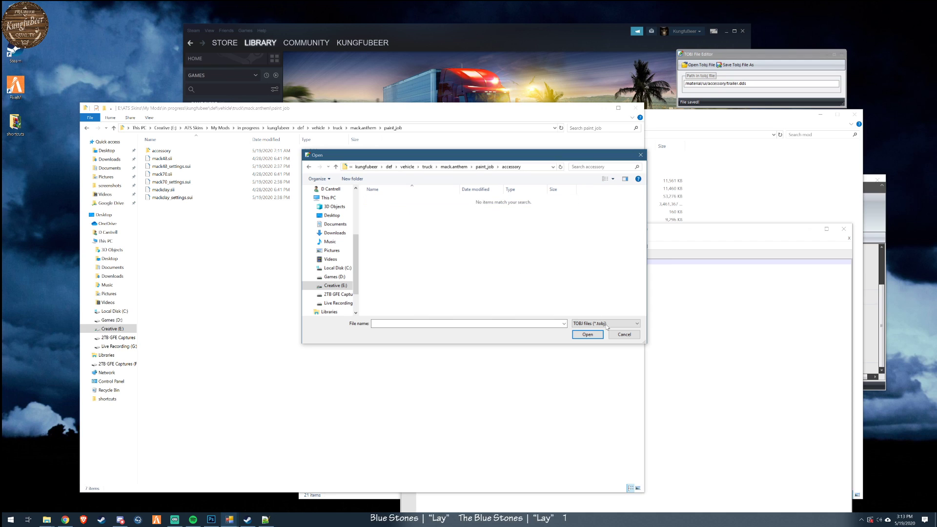
pyautogui.click(624, 335)
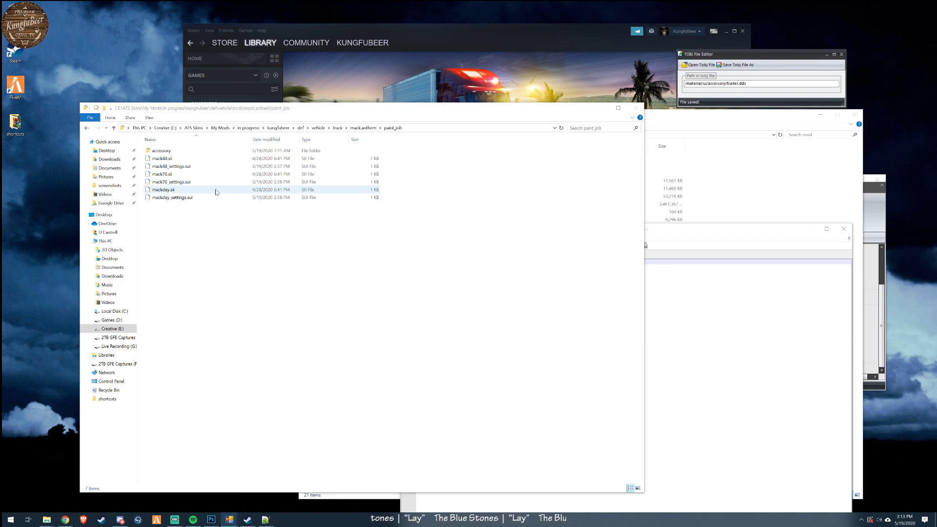
# - Review mack48.sii and mack48_settings.sui from the mack.anthem paint_job folder in Notepad++
pyautogui.doubleClick(161, 151)
pyautogui.click(87, 128)
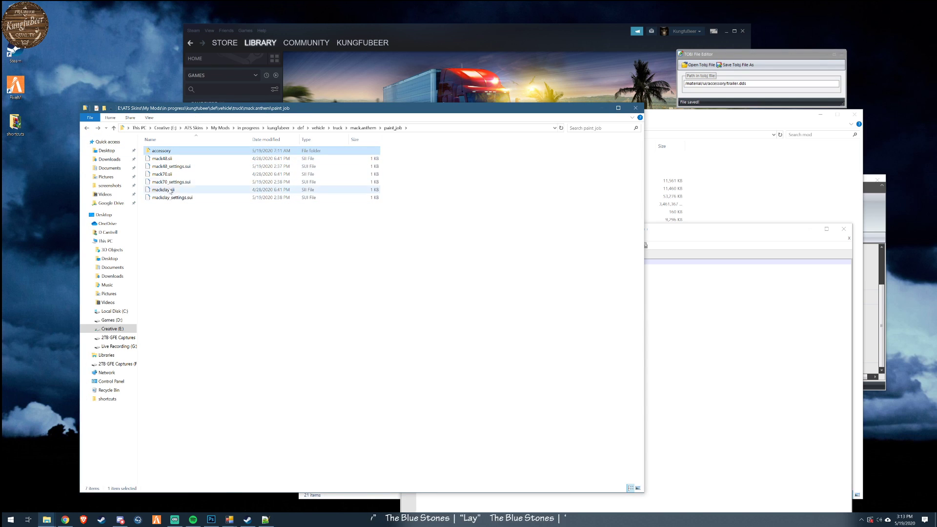
pyautogui.click(164, 159)
pyautogui.rightClick(164, 159)
pyautogui.click(183, 172)
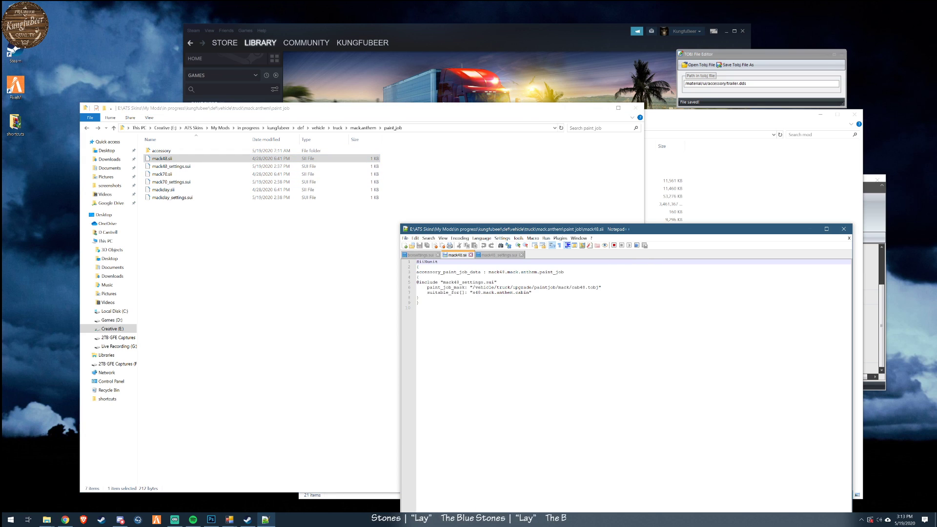
pyautogui.click(183, 167)
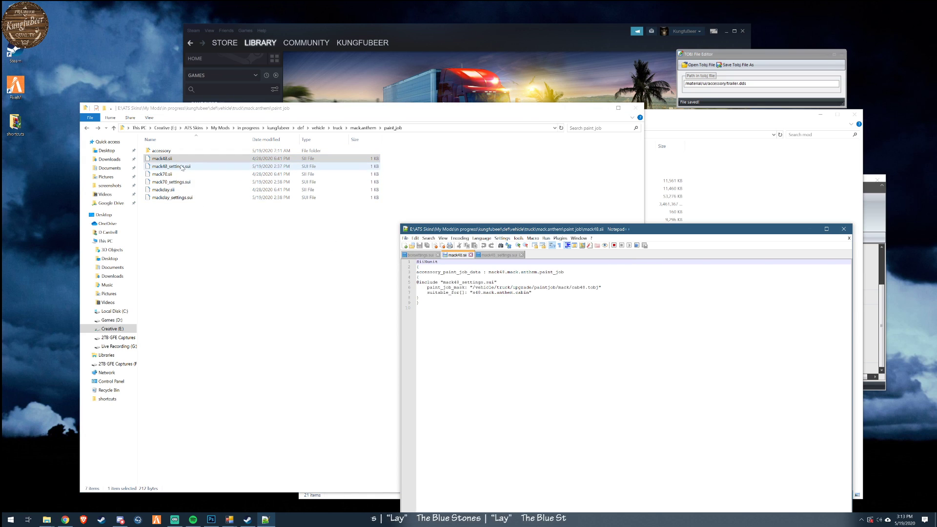
pyautogui.rightClick(183, 166)
pyautogui.click(191, 179)
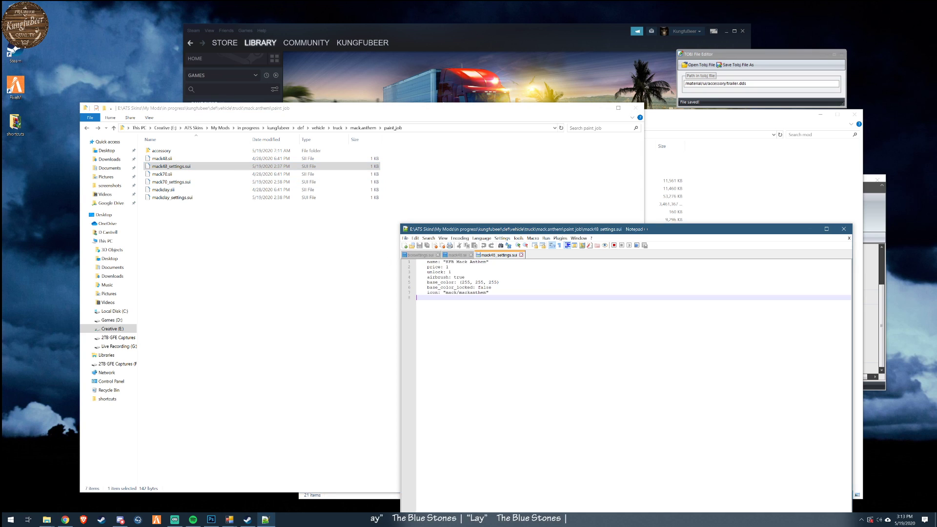
# - Open mack48.sii from the paint_job/accessory subfolder in Notepad++ to review its accessory paint job entries
pyautogui.doubleClick(161, 151)
pyautogui.click(164, 153)
pyautogui.rightClick(164, 156)
pyautogui.click(185, 169)
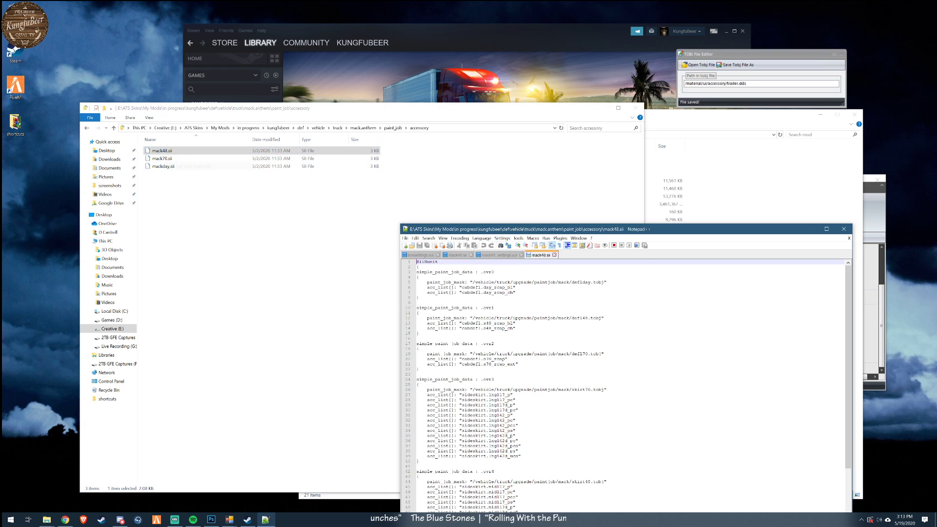
# - Examine the paint_job_mask path for skirt48.tobj in mack48.sii, highlighting its mack folder name
pyautogui.scroll(-7, 625, 385)
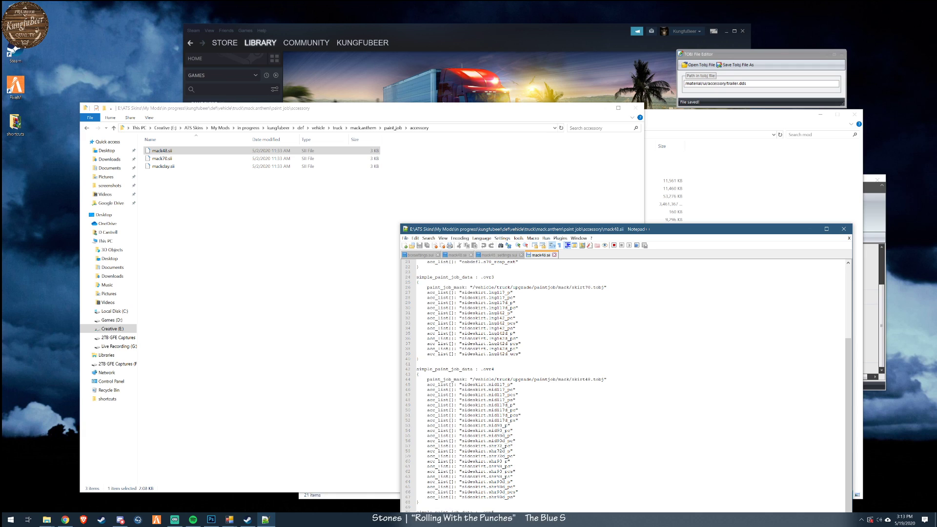
pyautogui.moveTo(472, 379); pyautogui.dragTo(590, 379)
pyautogui.click(560, 381)
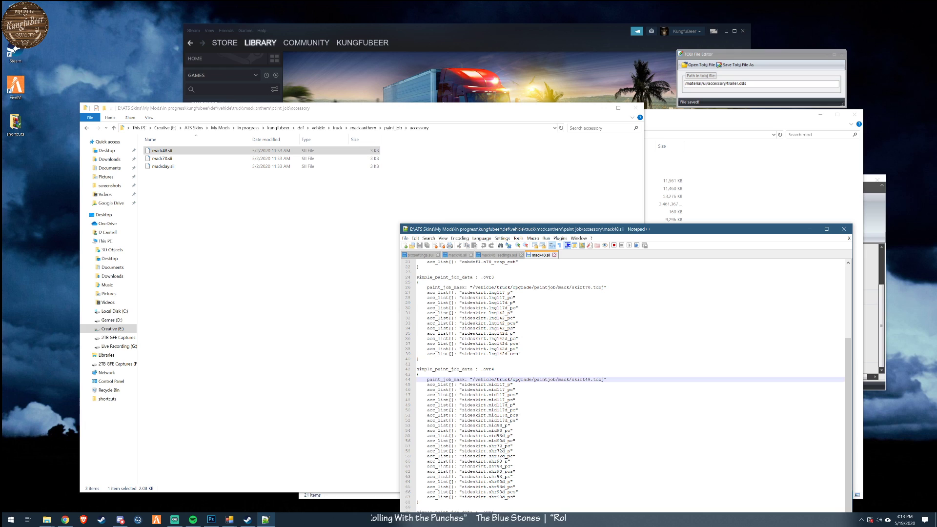
pyautogui.doubleClick(563, 379)
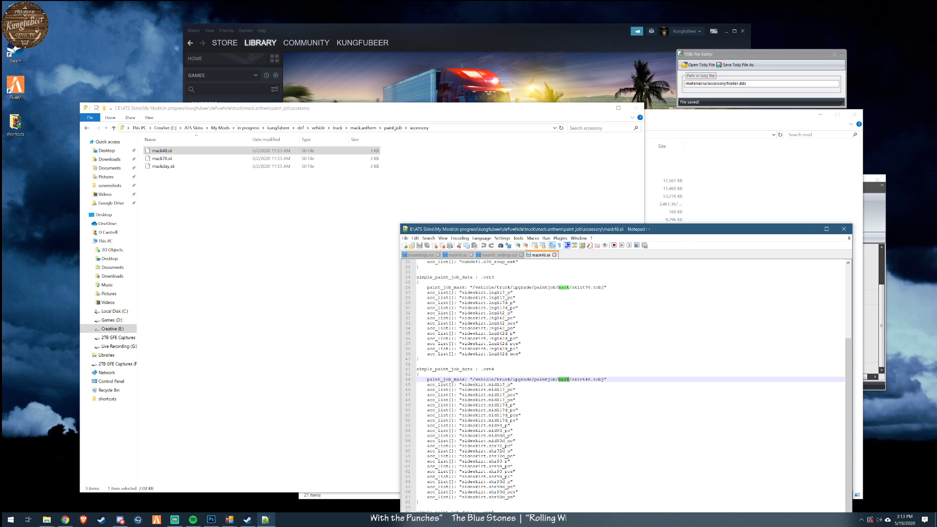
# - Rearrange the Notepad++ and mod folder windows, then open MomGamesHard.scs in WinRAR and dismiss the licence reminder
pyautogui.click(732, 116)
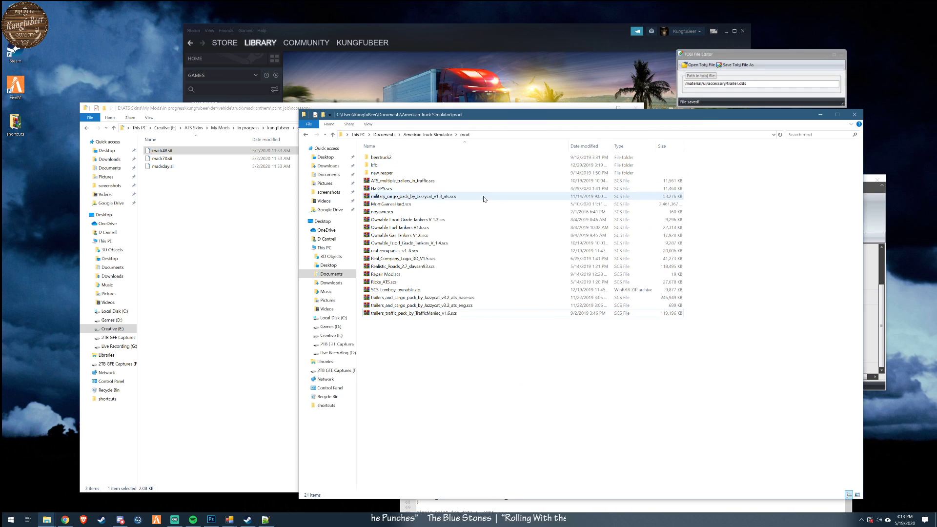
pyautogui.moveTo(490, 115); pyautogui.dragTo(628, 320)
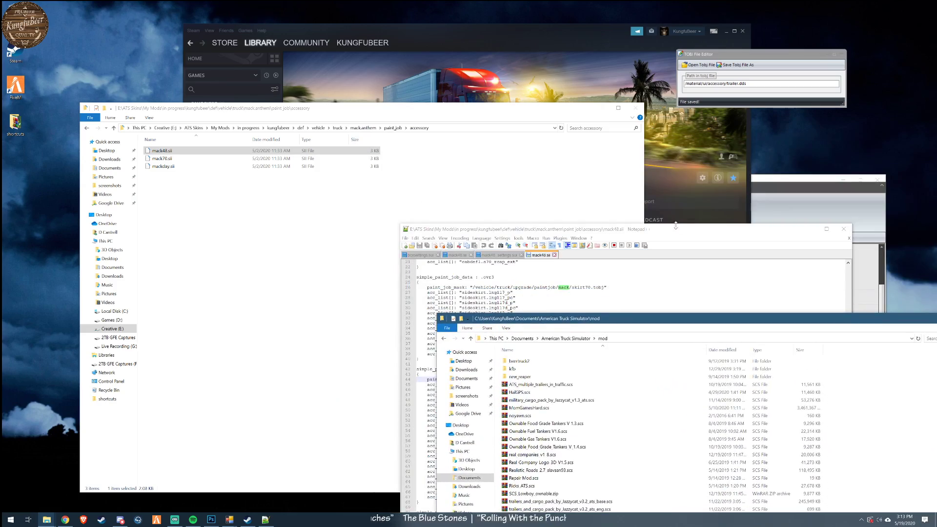
pyautogui.click(410, 111)
pyautogui.moveTo(410, 111); pyautogui.dragTo(341, 65)
pyautogui.click(699, 323)
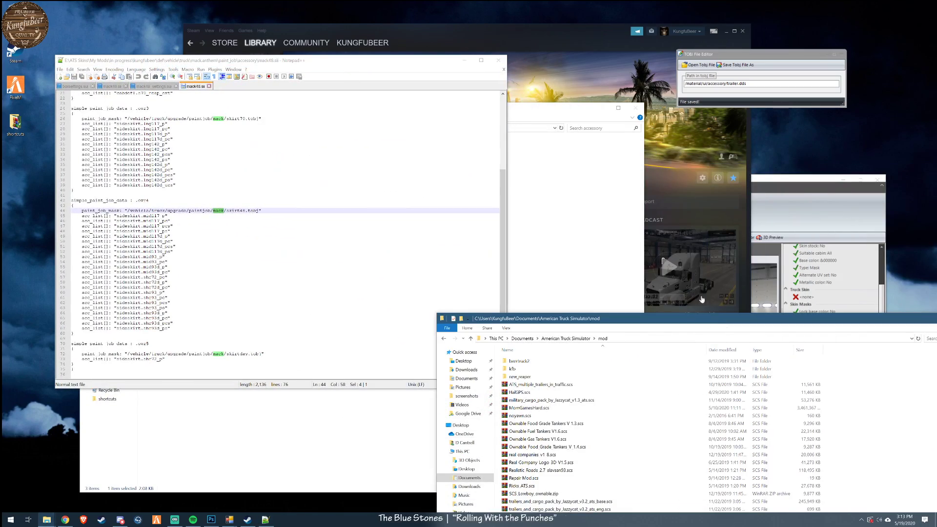
pyautogui.moveTo(698, 324); pyautogui.dragTo(605, 101)
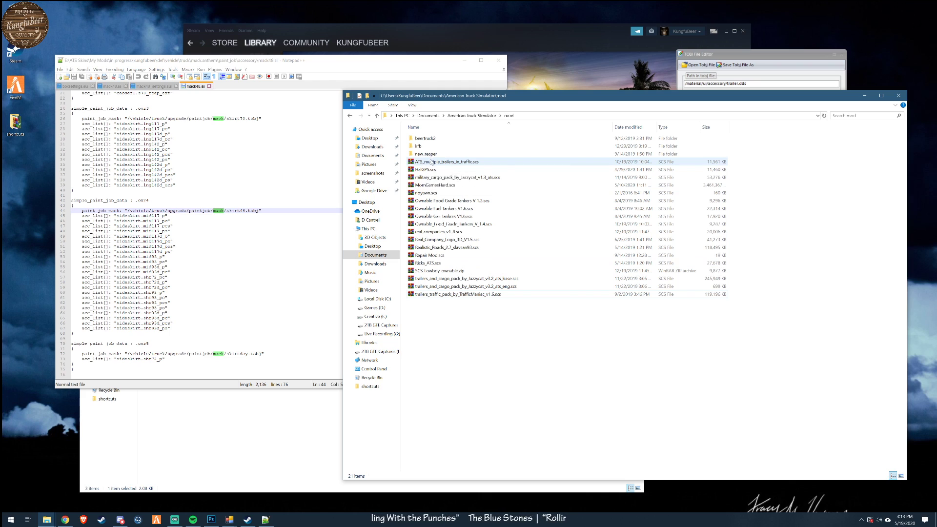
pyautogui.doubleClick(444, 185)
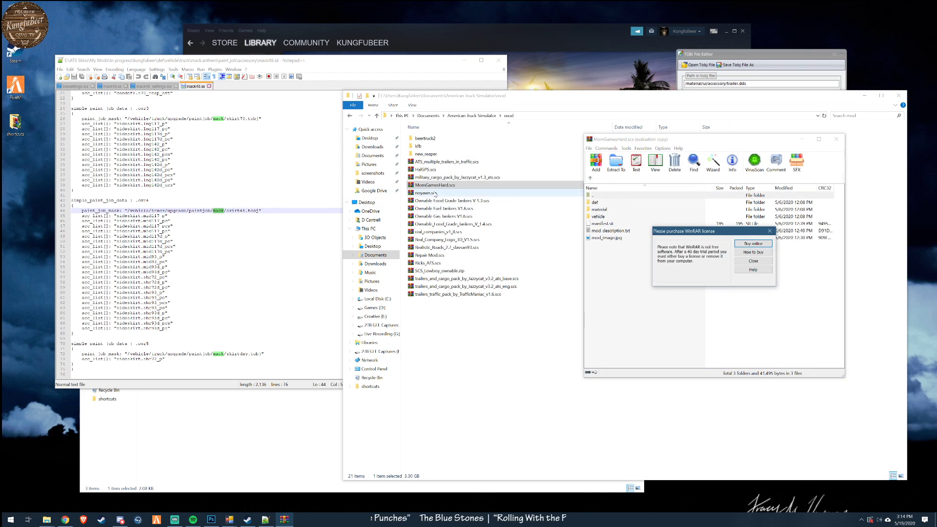
pyautogui.click(754, 260)
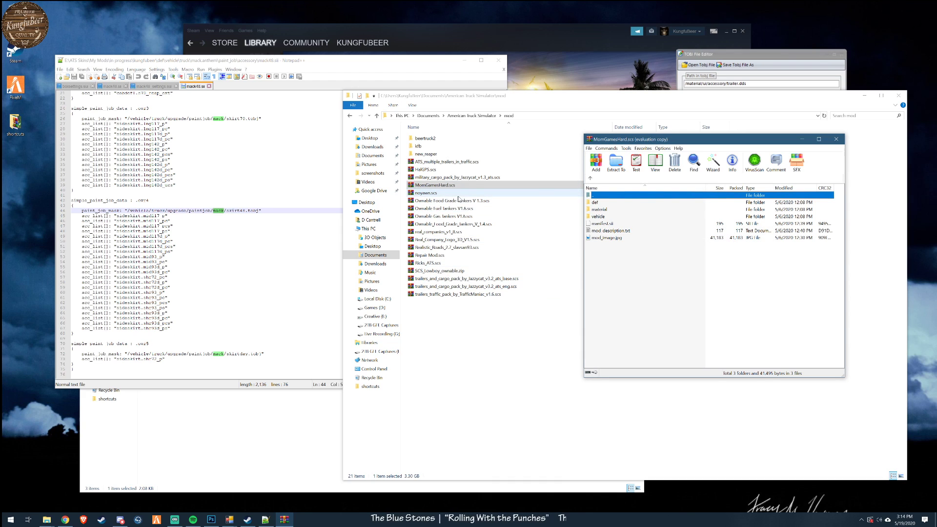
# - Return File Explorer to the kungfubeer root folder and arrange it side by side with the MomGamesHard.scs archive window
pyautogui.click(197, 435)
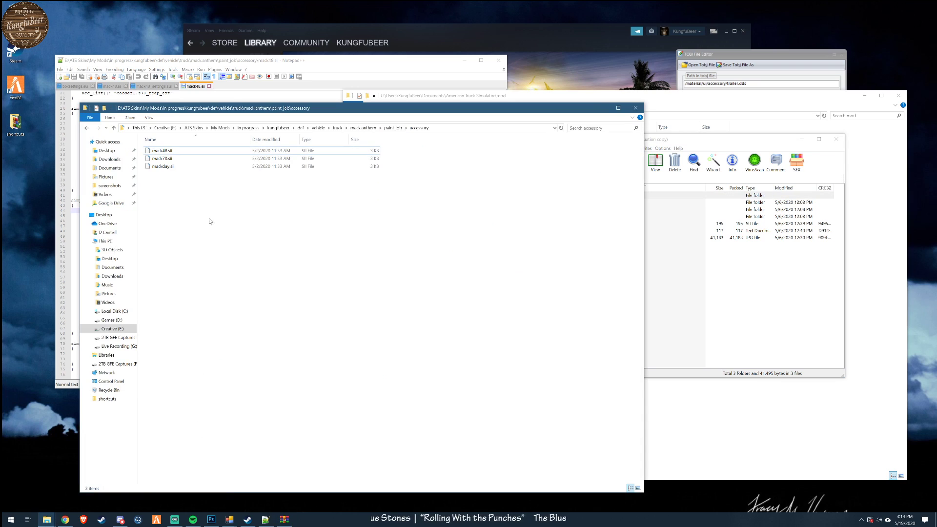
pyautogui.click(283, 129)
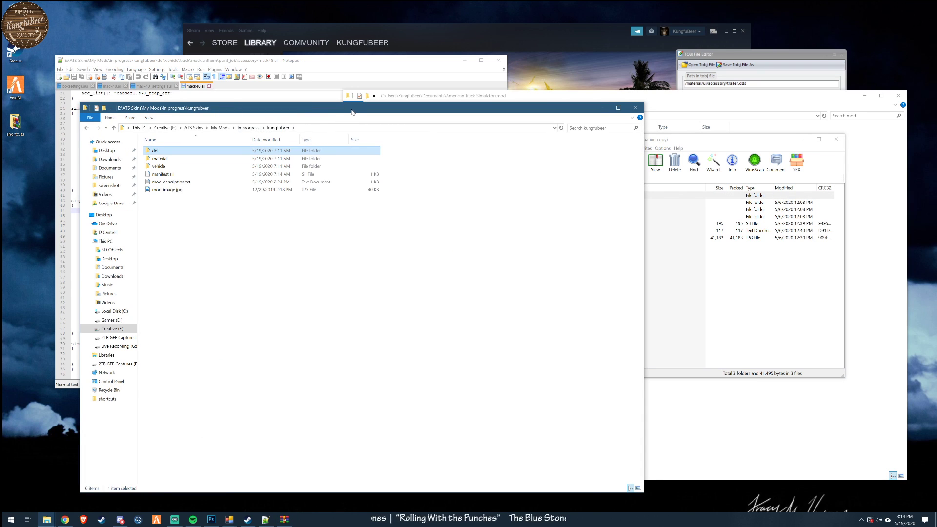
pyautogui.moveTo(351, 110); pyautogui.dragTo(333, 101)
pyautogui.moveTo(626, 482); pyautogui.dragTo(438, 448)
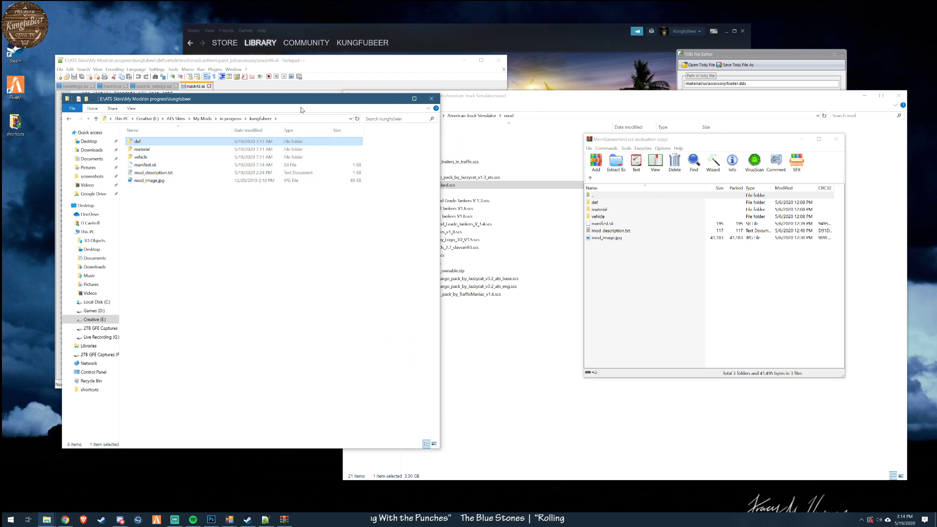
pyautogui.moveTo(342, 99); pyautogui.dragTo(347, 137)
pyautogui.moveTo(715, 139); pyautogui.dragTo(578, 138)
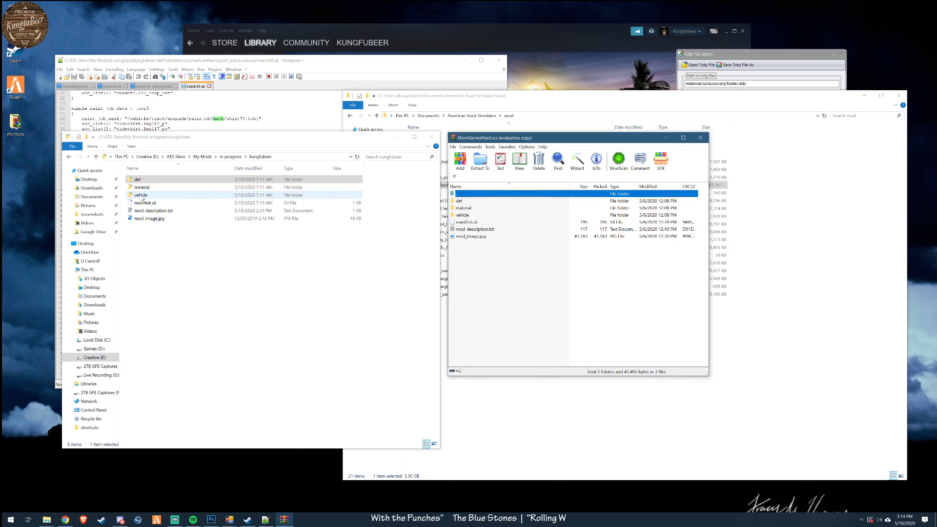
# - Browse the kungfubeer mod's def/vehicle/truck/mack.anthem/paint_job folder in File Explorer
pyautogui.doubleClick(140, 179)
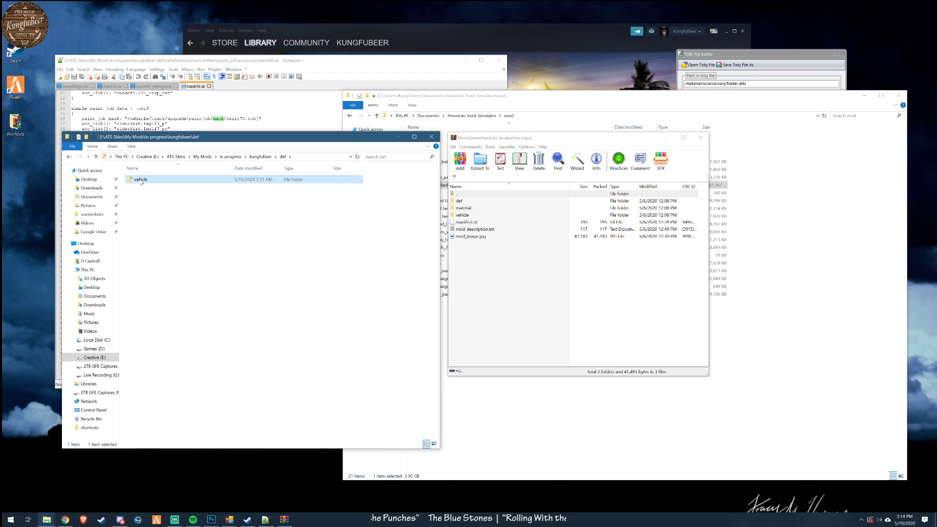
pyautogui.doubleClick(141, 181)
pyautogui.doubleClick(140, 187)
pyautogui.doubleClick(147, 202)
pyautogui.doubleClick(147, 180)
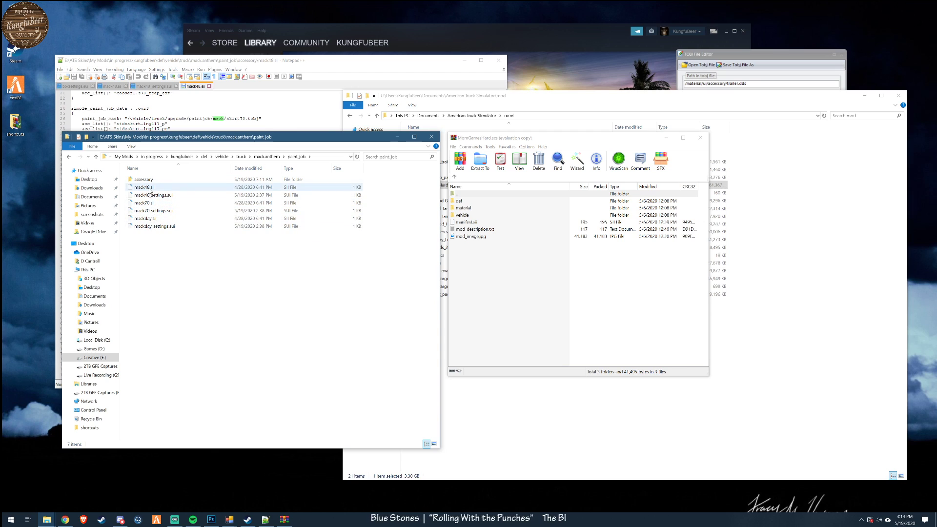
# - Highlight the skirt70.tobj paint_job_mask path in mack48.sii and reposition the windows so the path stays readable beside both folder views
pyautogui.click(242, 126)
pyautogui.moveTo(126, 118); pyautogui.dragTo(260, 119)
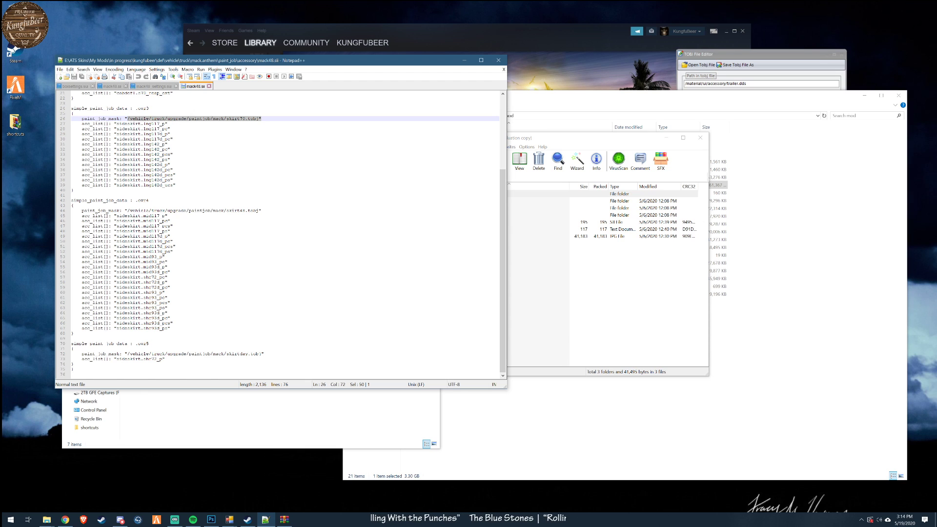
pyautogui.moveTo(425, 60); pyautogui.dragTo(384, 19)
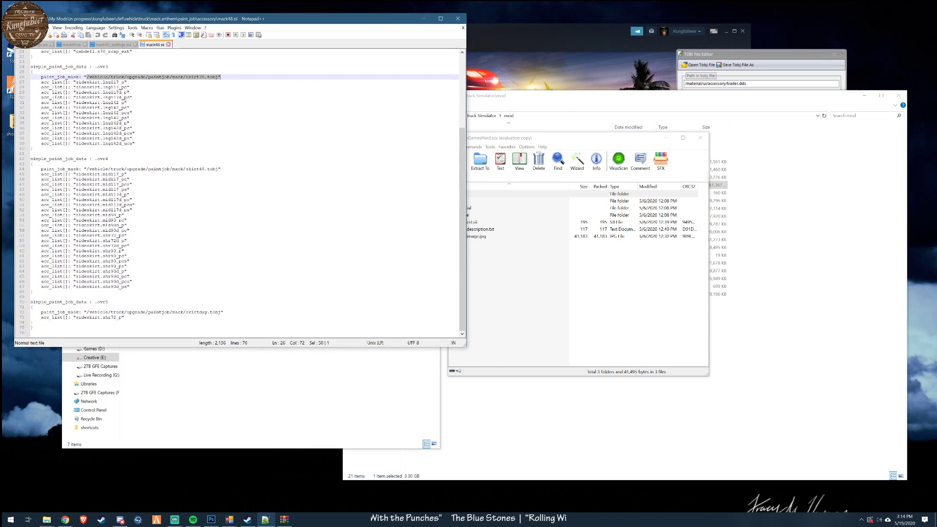
pyautogui.click(273, 365)
pyautogui.moveTo(244, 133); pyautogui.dragTo(226, 168)
pyautogui.moveTo(565, 132); pyautogui.dragTo(553, 157)
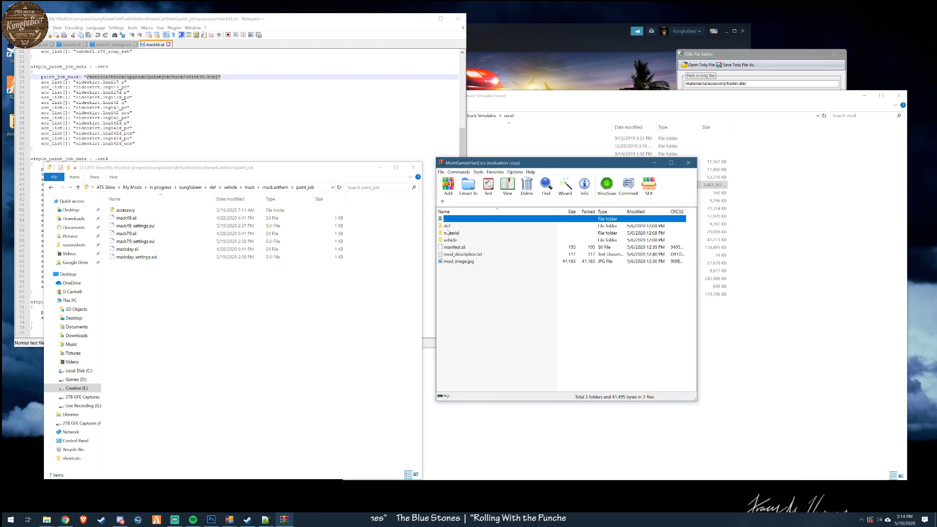
# - Open vehicle/truck/upgrade from the kungfubeer root in File Explorer and vehicle/truck in the MomGamesHard.scs archive
pyautogui.click(240, 188)
pyautogui.click(227, 188)
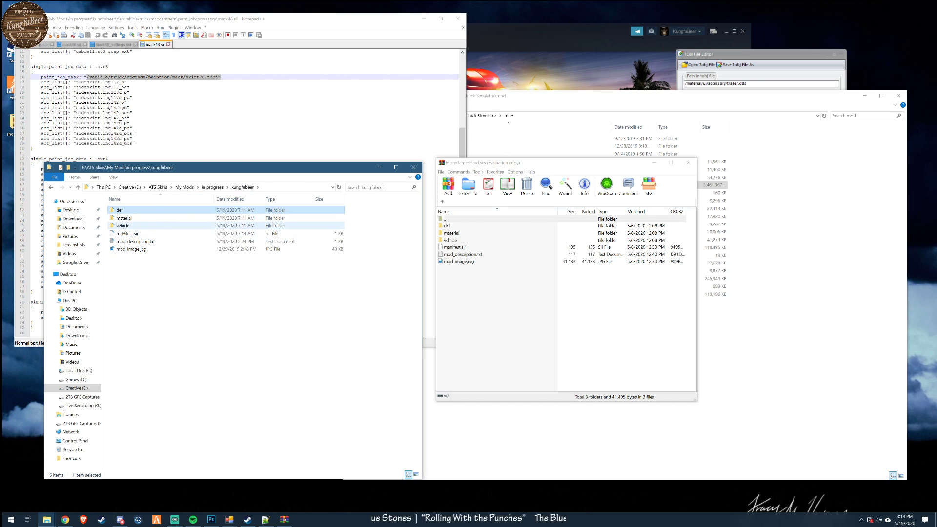
pyautogui.click(518, 339)
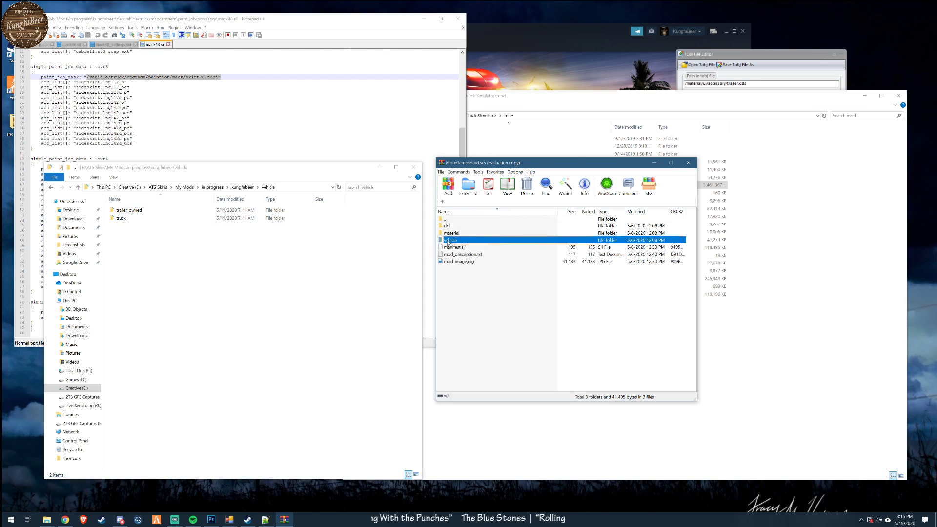
pyautogui.doubleClick(450, 240)
pyautogui.doubleClick(448, 233)
pyautogui.doubleClick(122, 218)
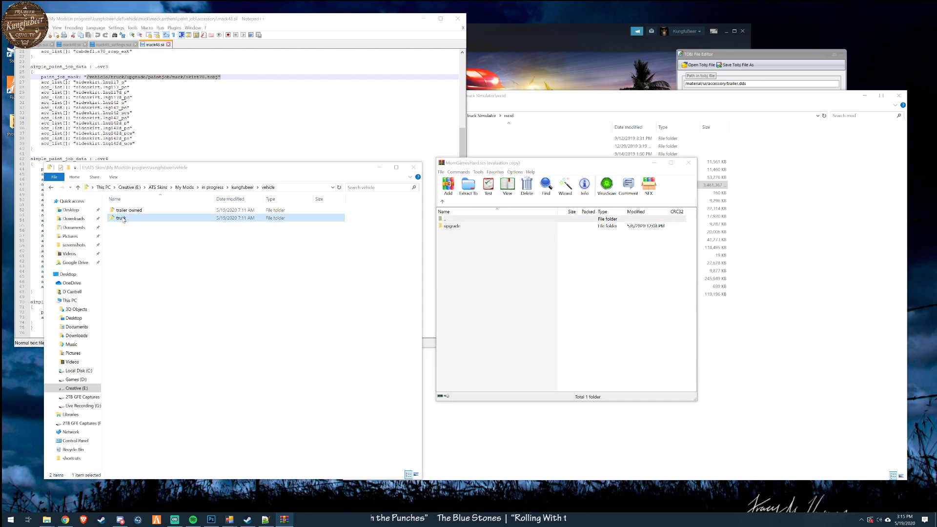
pyautogui.doubleClick(121, 210)
# - Open the upgrade/paintjob/mack folder in both the archive and the kungfubeer mod to compare their DDS and TOBJ files
pyautogui.click(453, 226)
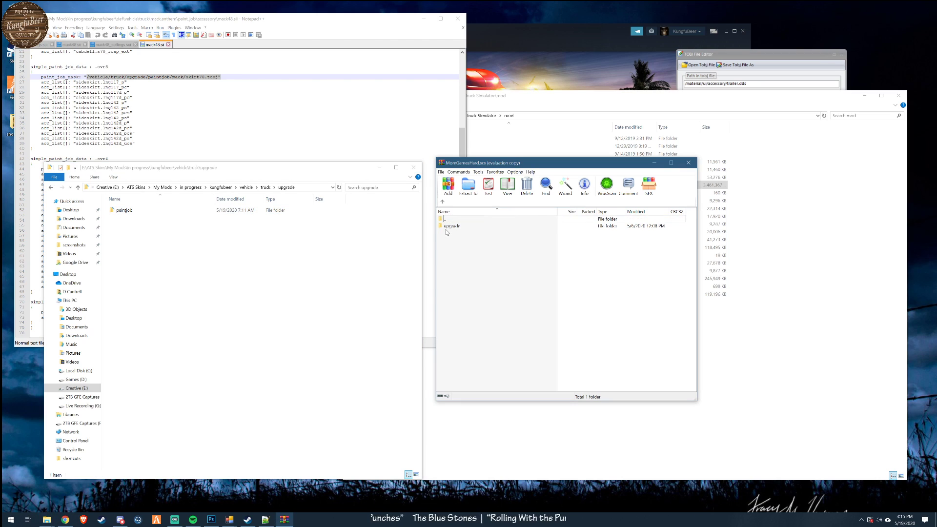
pyautogui.doubleClick(452, 227)
pyautogui.doubleClick(453, 226)
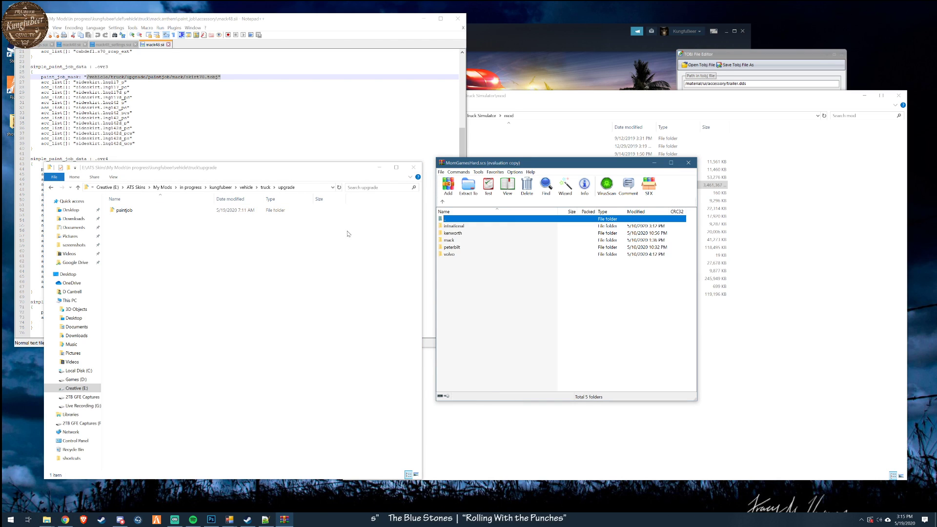
pyautogui.doubleClick(122, 210)
pyautogui.doubleClick(117, 227)
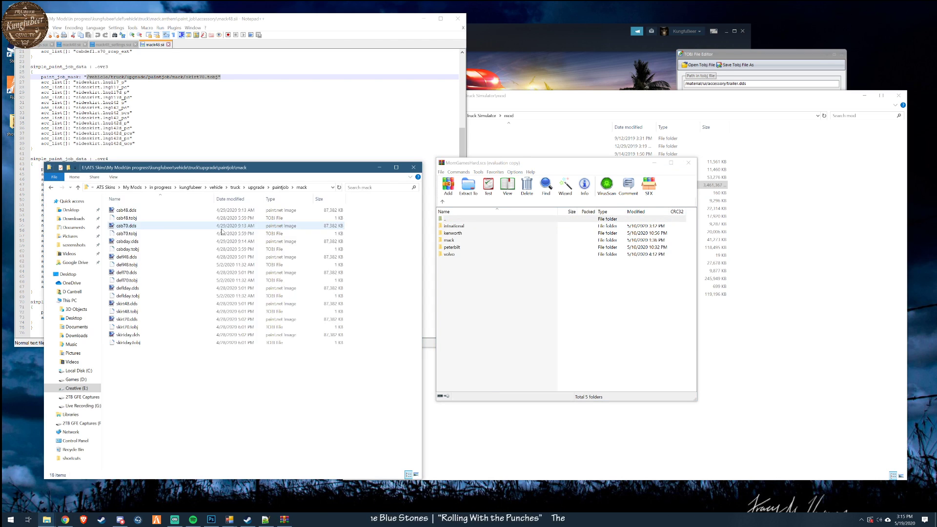
pyautogui.doubleClick(463, 240)
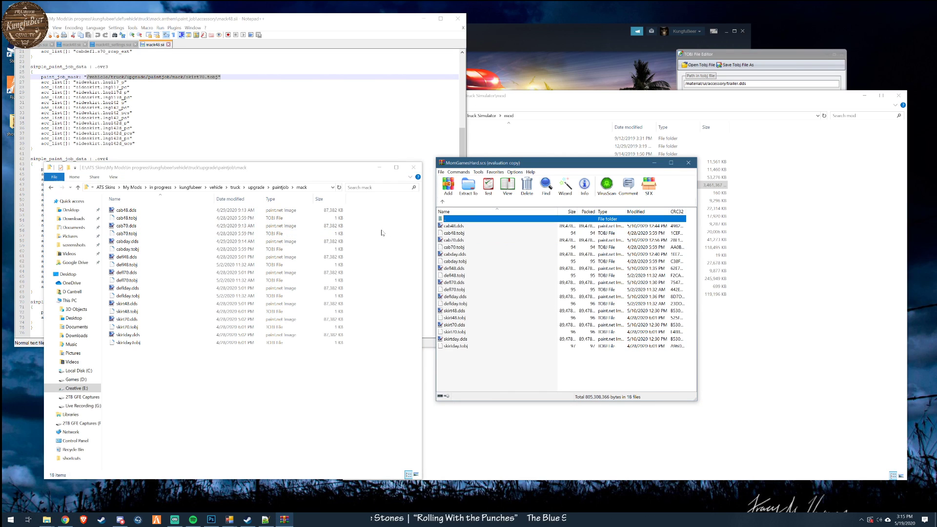
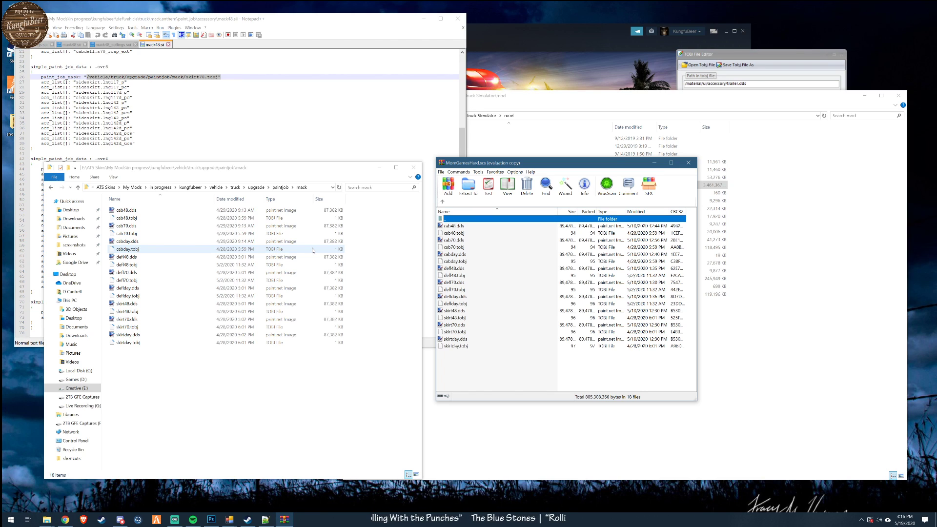
# - Close the kungfubeer mack folder window and the MomGamesHard.scs archive, and reposition the American Truck Simulator mod folder window
pyautogui.click(414, 167)
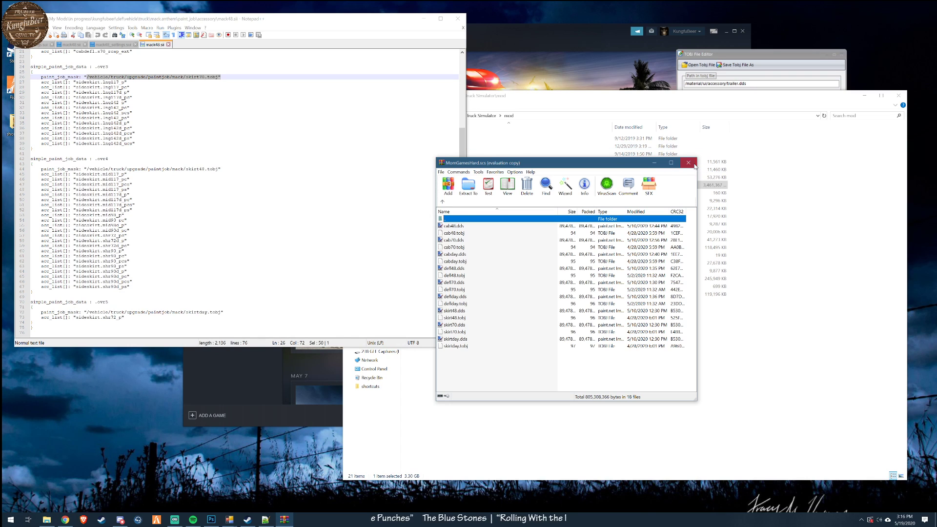
pyautogui.click(688, 163)
pyautogui.click(595, 104)
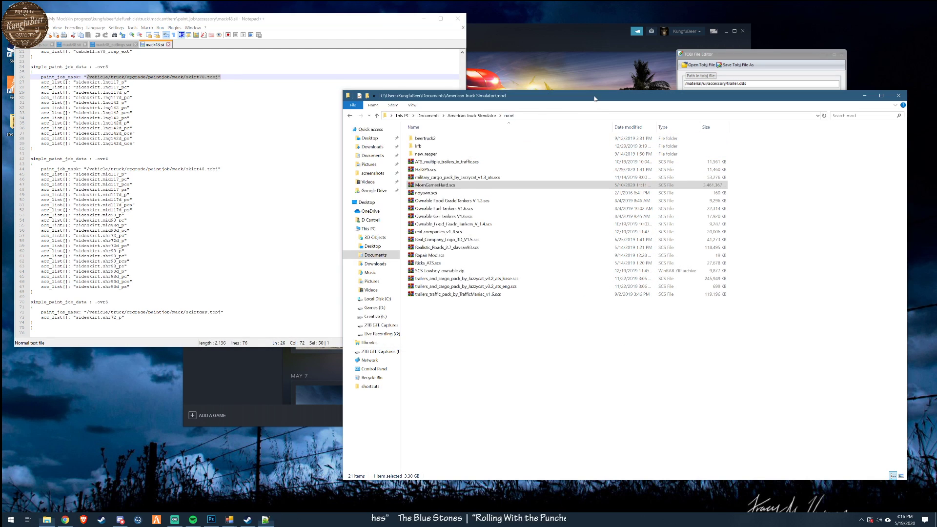
pyautogui.moveTo(595, 104); pyautogui.dragTo(446, 118)
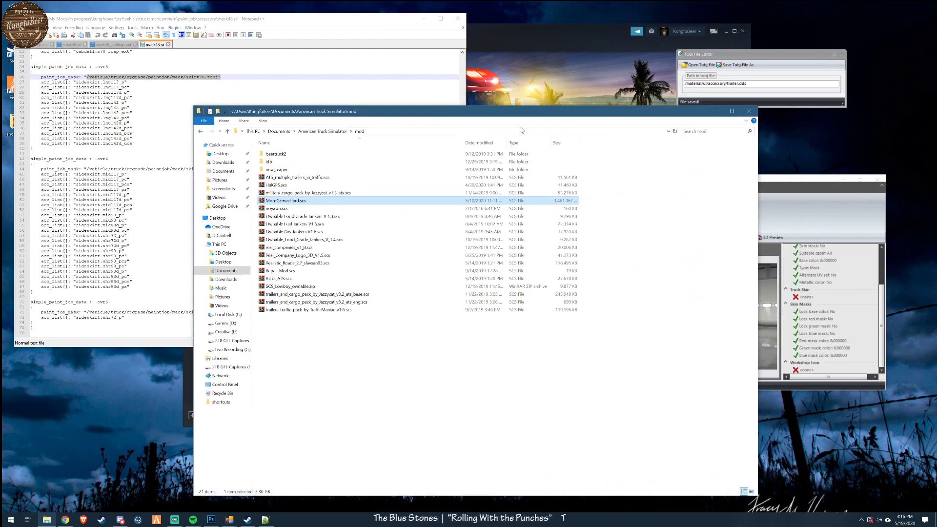
pyautogui.click(837, 181)
pyautogui.click(613, 111)
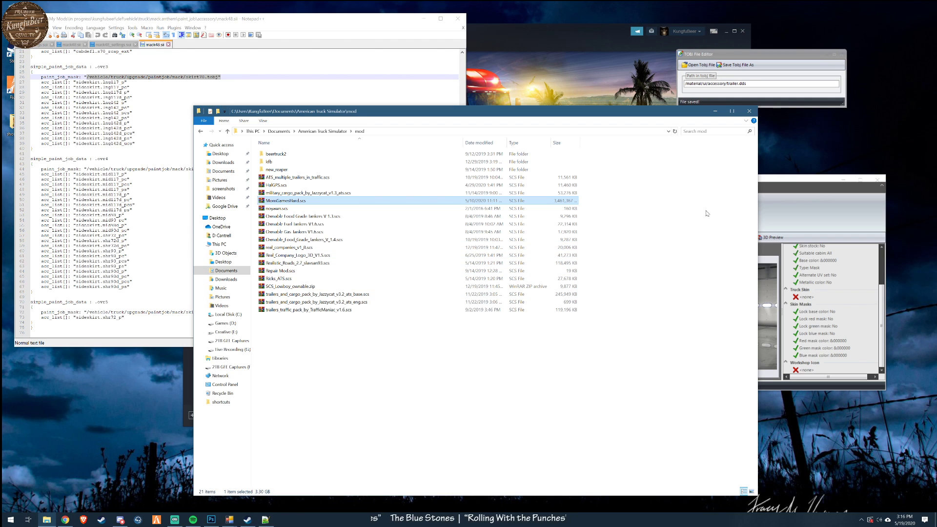
pyautogui.moveTo(665, 115); pyautogui.dragTo(764, 113)
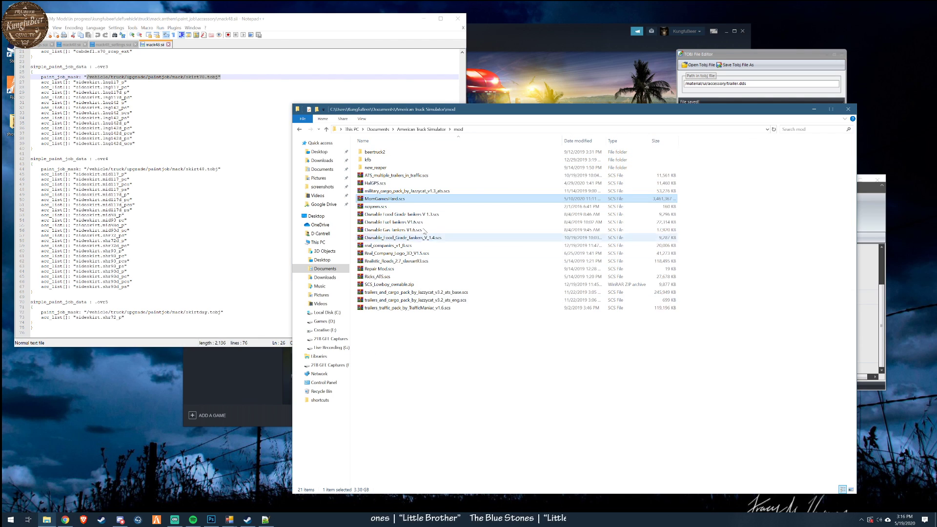
# - Close mack48.sii and the other Mack files in Notepad++, keeping only boxsettings.sui open, and rearrange the two windows
pyautogui.click(343, 38)
pyautogui.moveTo(332, 24); pyautogui.dragTo(396, 34)
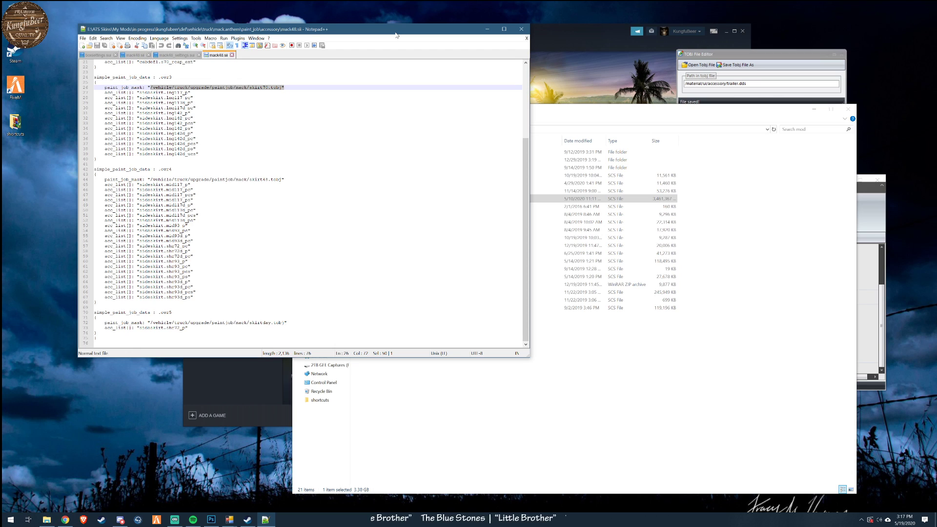
pyautogui.scroll(7, 286, 66)
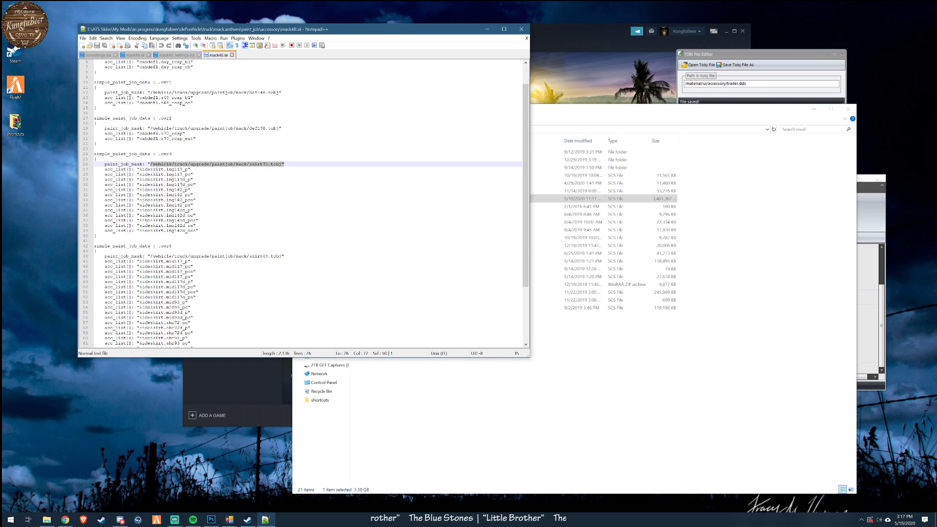
pyautogui.click(233, 55)
pyautogui.click(199, 55)
pyautogui.click(149, 55)
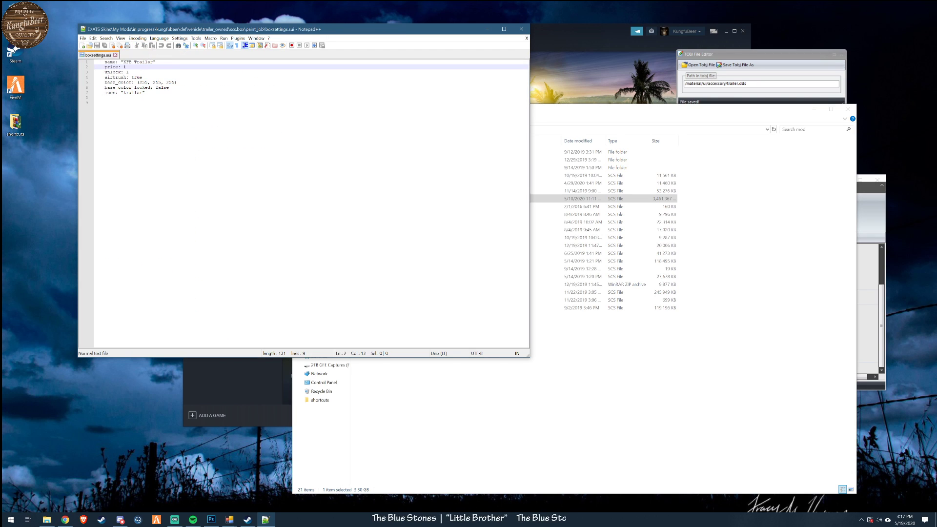
pyautogui.moveTo(425, 30); pyautogui.dragTo(354, 22)
pyautogui.moveTo(607, 110); pyautogui.dragTo(551, 98)
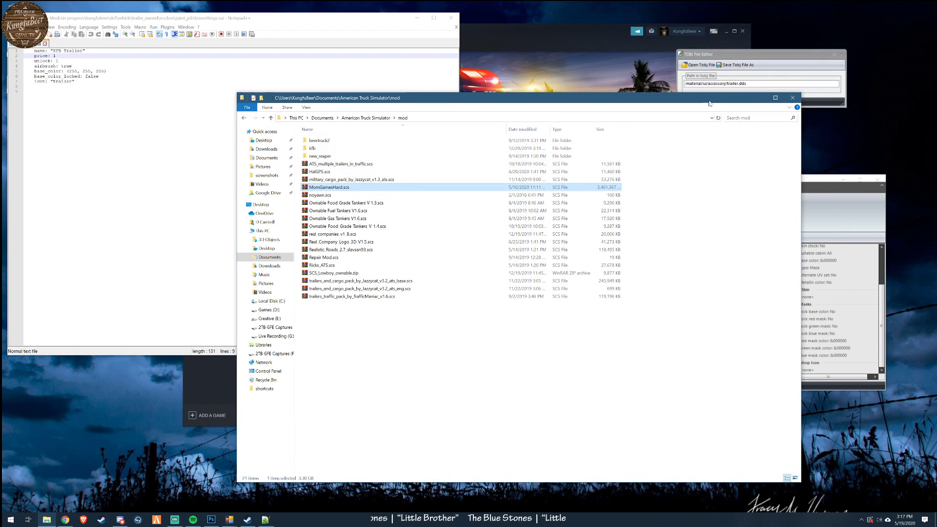
# - Open the kungfubeer mod folder in File Explorer under Creative (E:), ATS Skins/My Mods/in progress
pyautogui.click(750, 99)
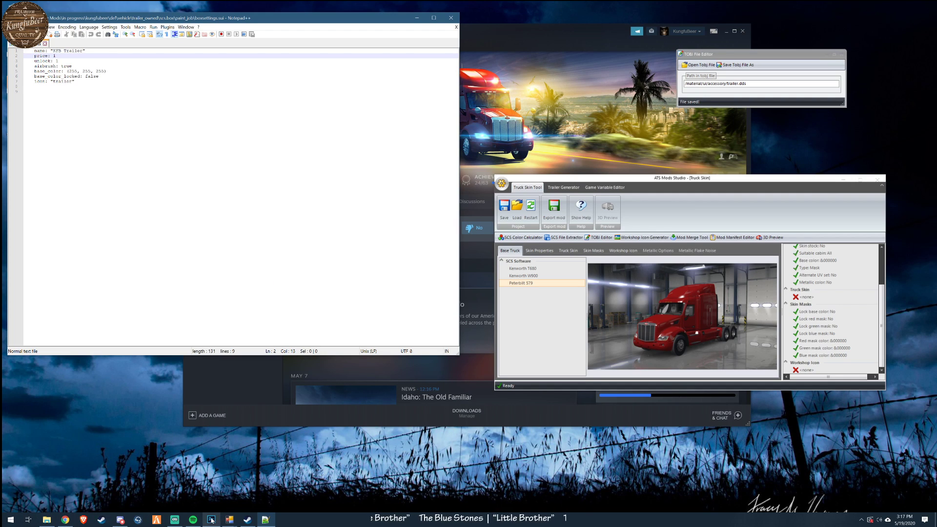
pyautogui.moveTo(271, 522)
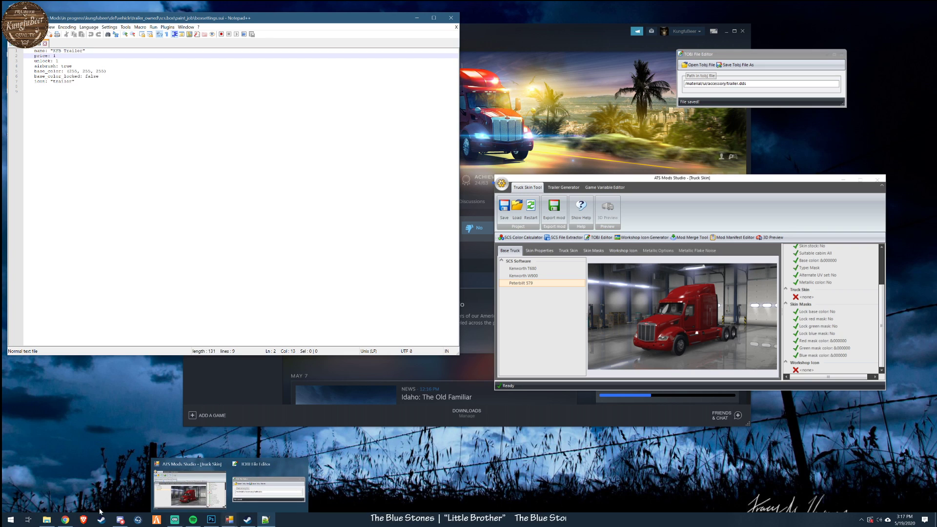
pyautogui.click(47, 520)
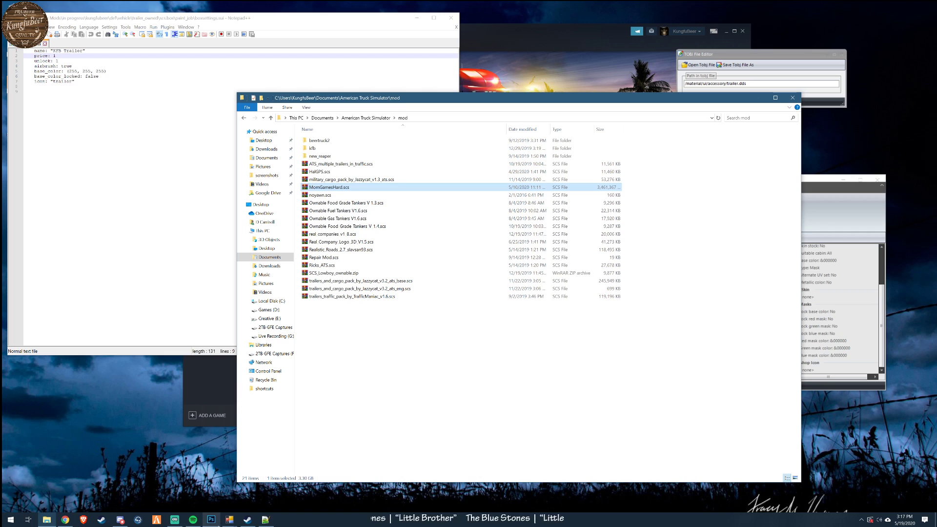
pyautogui.click(268, 318)
pyautogui.click(322, 156)
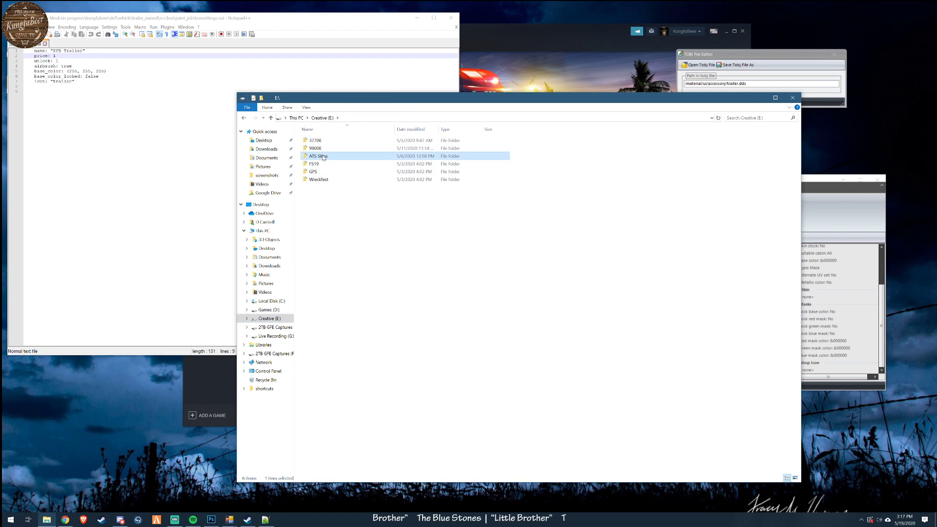
pyautogui.doubleClick(322, 156)
pyautogui.doubleClick(330, 174)
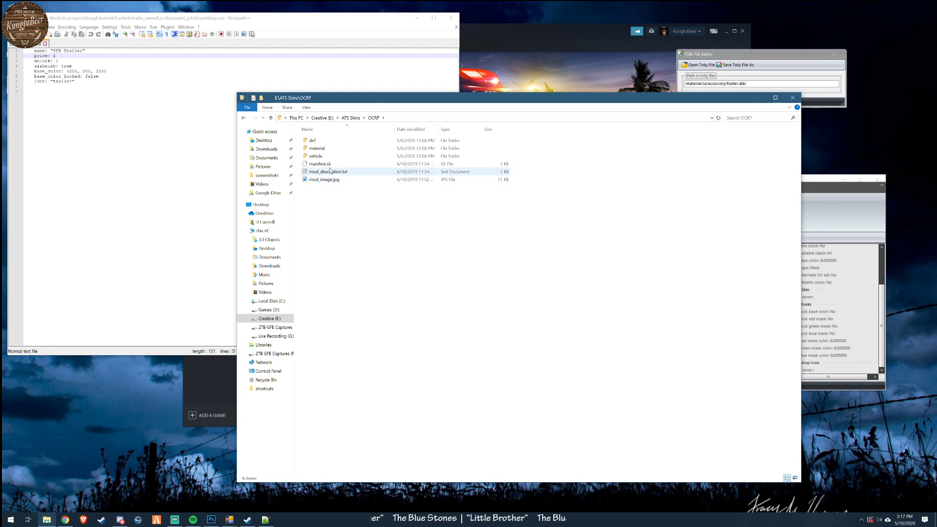
pyautogui.hotkey('alt', 'Left')
pyautogui.doubleClick(328, 172)
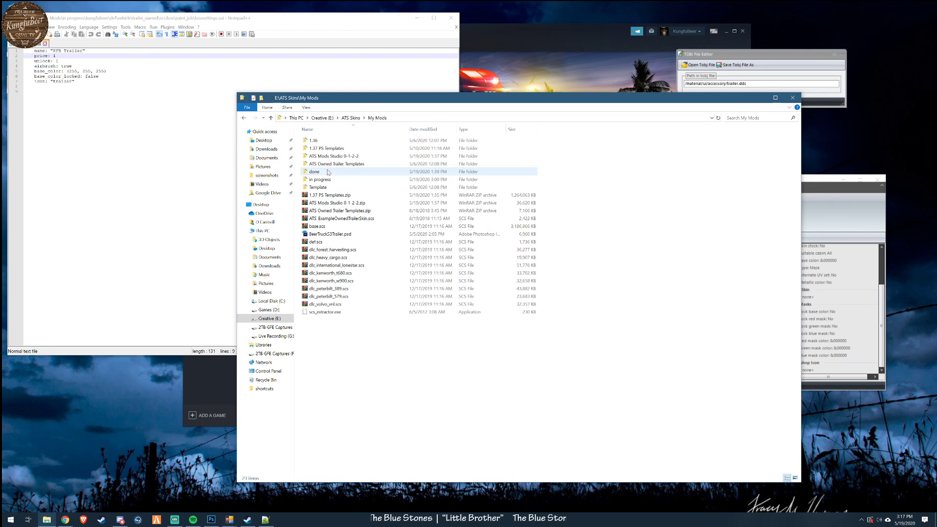
pyautogui.doubleClick(327, 179)
pyautogui.click(328, 179)
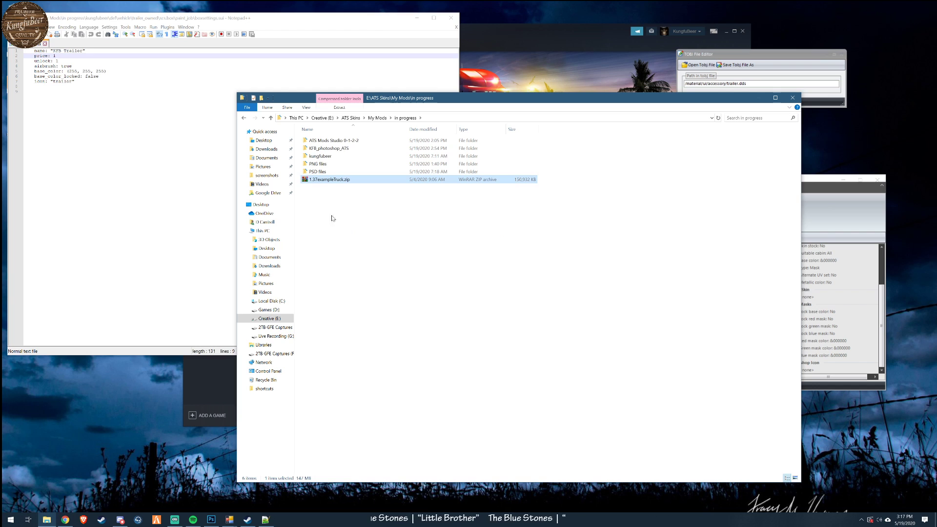
pyautogui.doubleClick(320, 156)
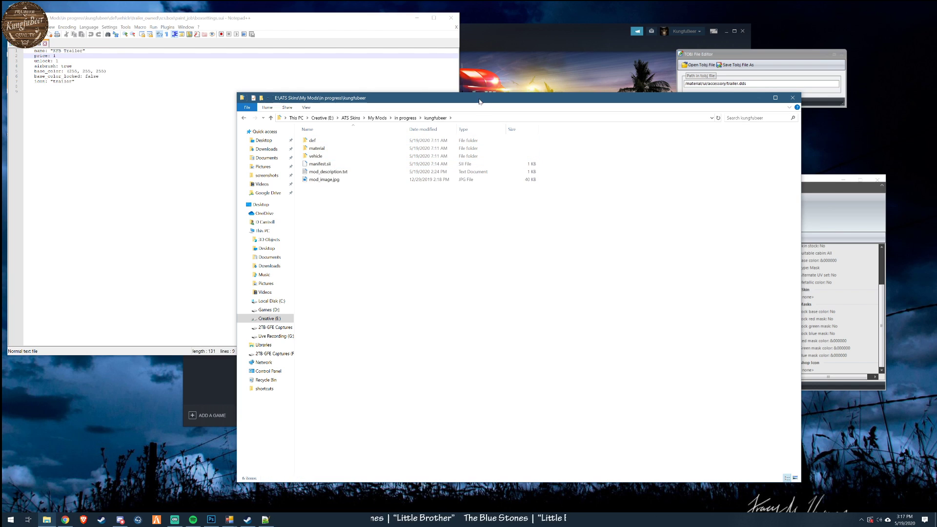
# - Minimize Notepad++ and reposition the kungfubeer folder window in the clear area
pyautogui.moveTo(479, 101); pyautogui.dragTo(543, 133)
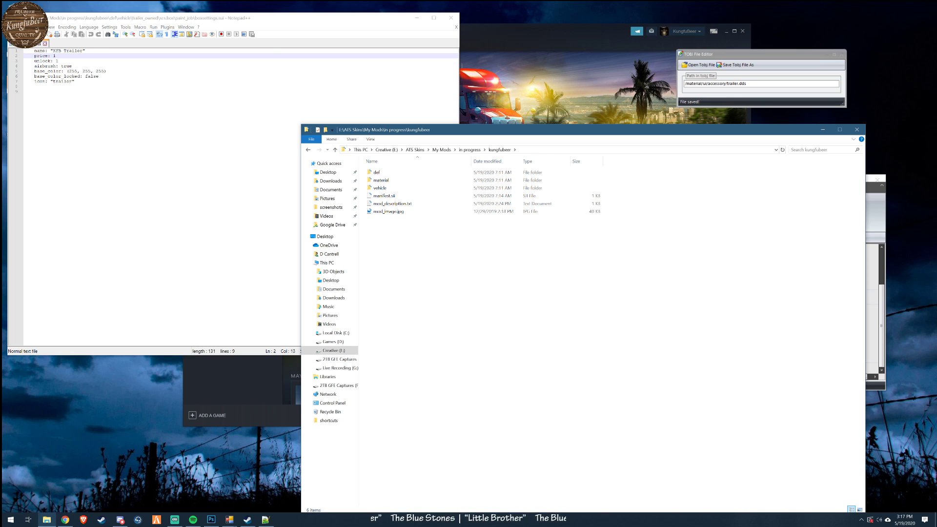
pyautogui.moveTo(318, 20); pyautogui.dragTo(426, 30)
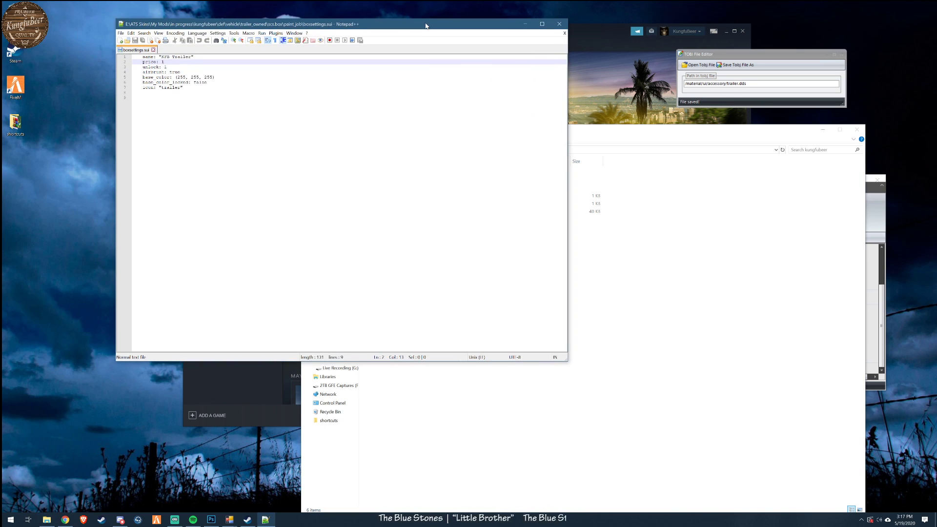
pyautogui.click(525, 28)
pyautogui.moveTo(529, 130); pyautogui.dragTo(469, 91)
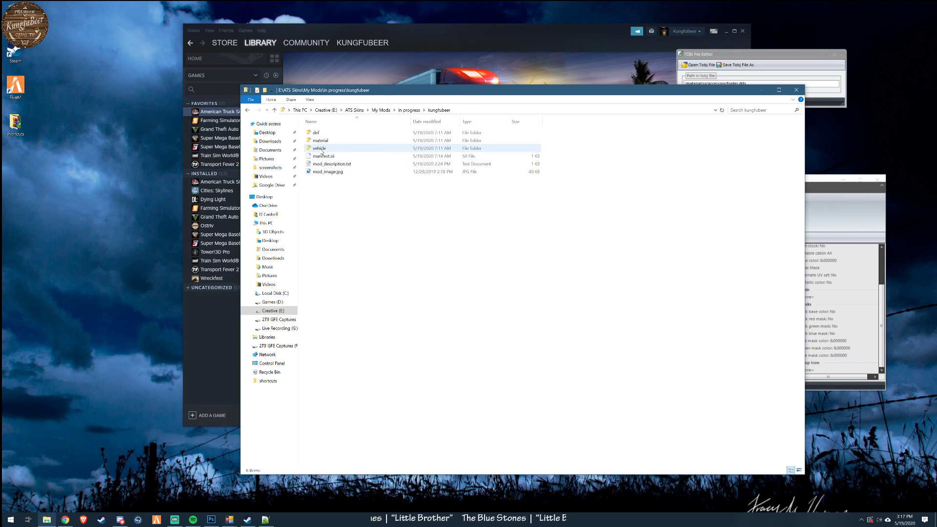
# - Open the kungfubeer mod's vehicle/truck/upgrade/paintjob/mack folder
pyautogui.moveTo(322, 152)
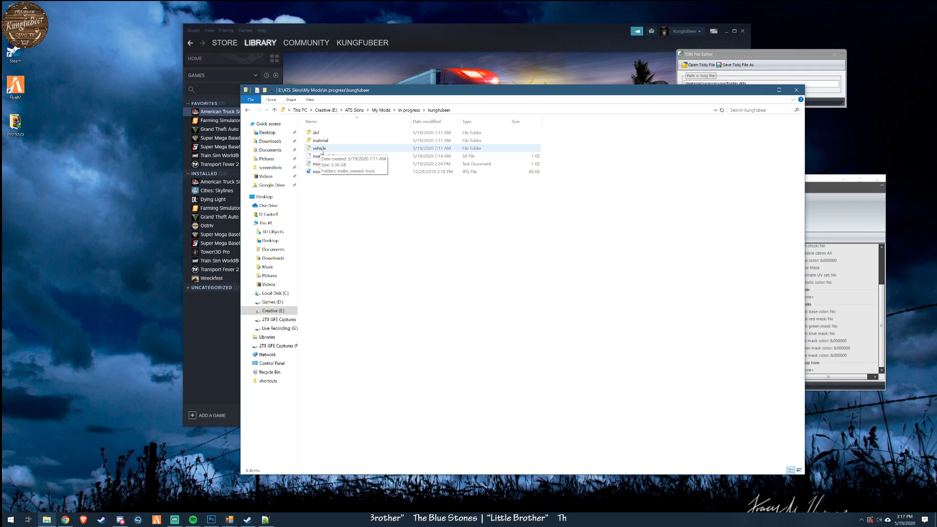
pyautogui.click(322, 152)
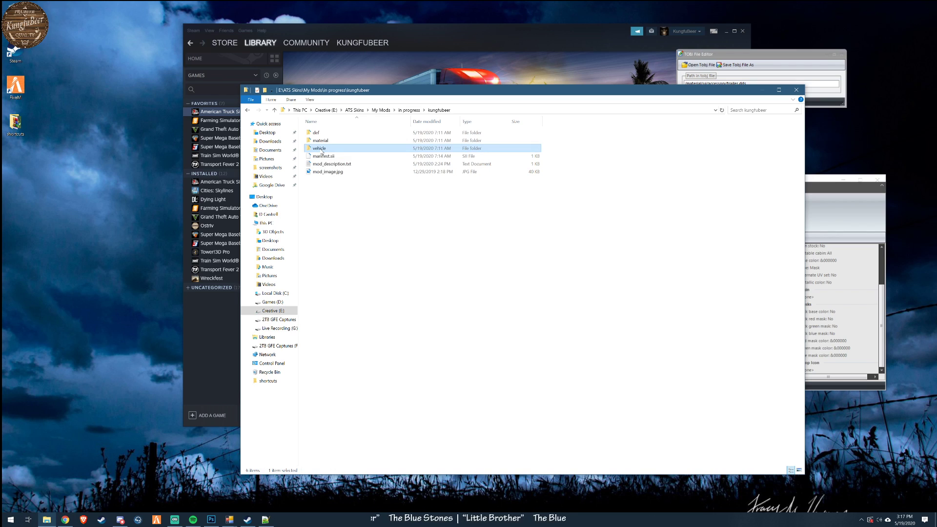
pyautogui.doubleClick(321, 151)
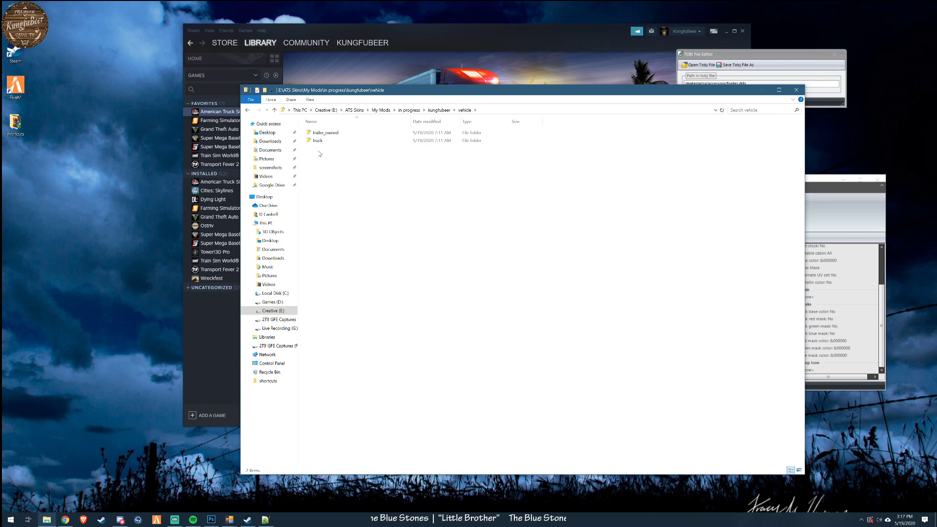
pyautogui.doubleClick(327, 141)
pyautogui.doubleClick(324, 133)
pyautogui.doubleClick(322, 133)
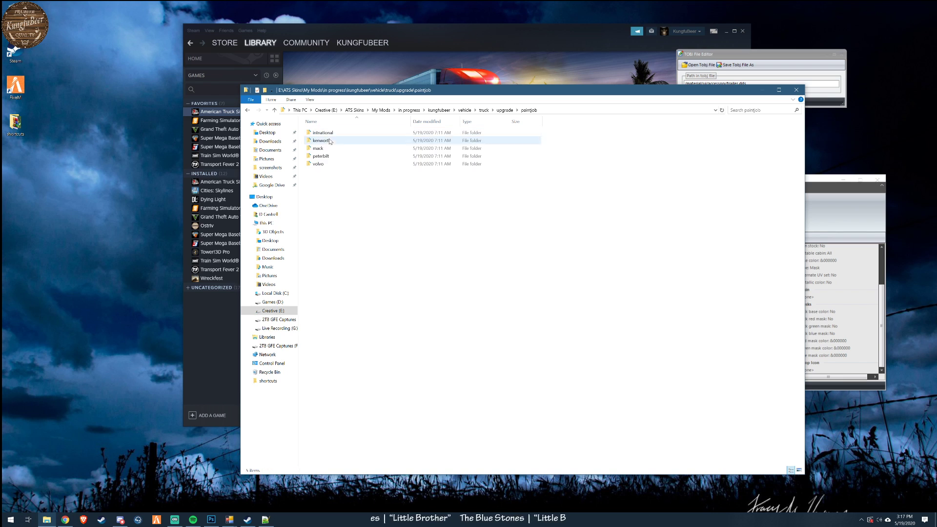
pyautogui.click(321, 149)
pyautogui.doubleClick(318, 148)
# - Reposition the mack folder window and display its DDS and TOBJ files as large thumbnails
pyautogui.moveTo(377, 90); pyautogui.dragTo(265, 92)
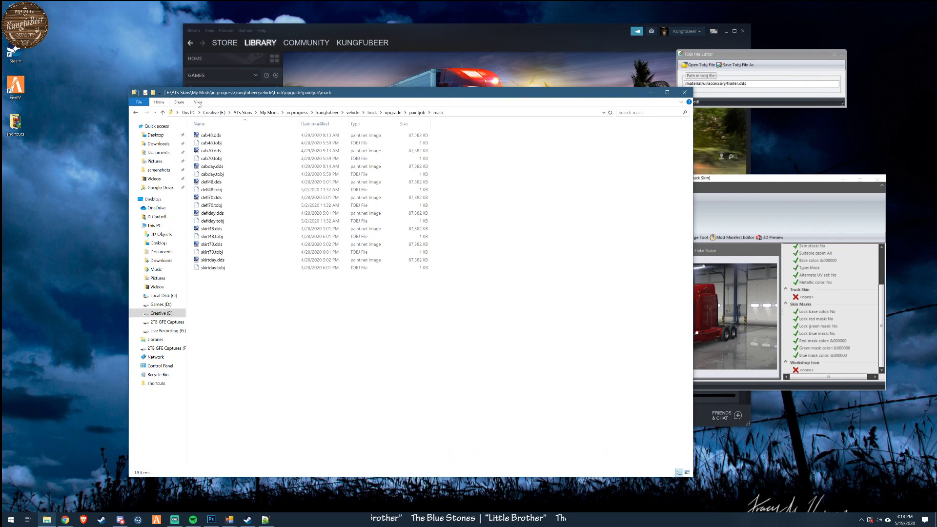
pyautogui.click(199, 102)
pyautogui.click(241, 113)
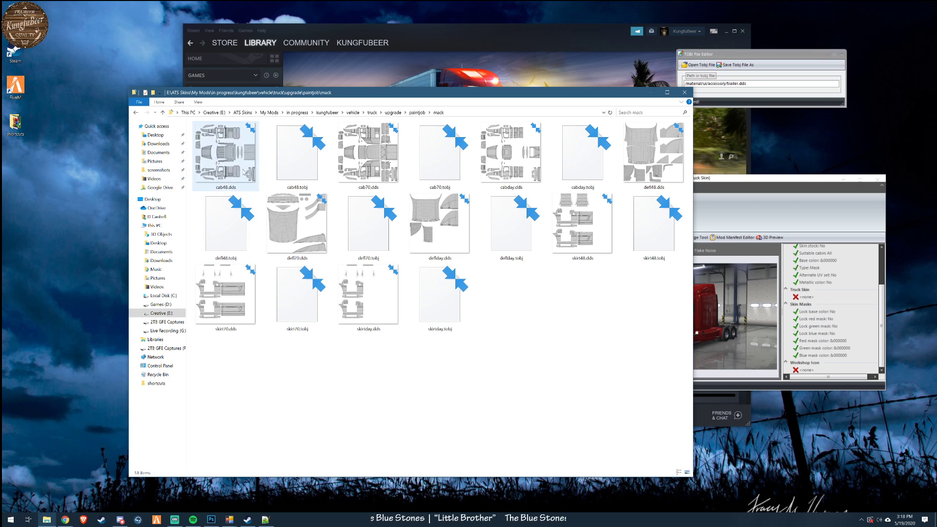
# - Switch to Photoshop, close mod_image.jpg, and open KFB Mack Anthem.psd from the KFB_photoshop_ATS folder
pyautogui.click(212, 520)
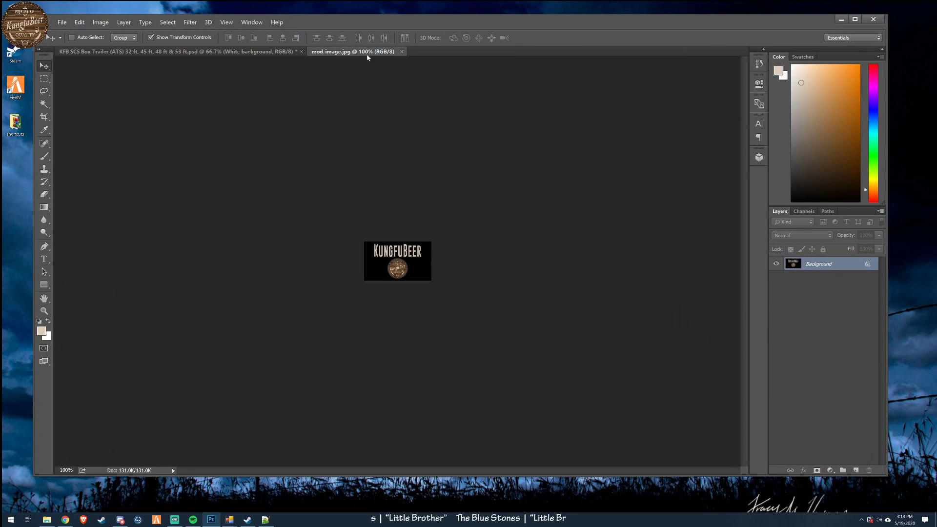
pyautogui.click(402, 52)
pyautogui.click(62, 22)
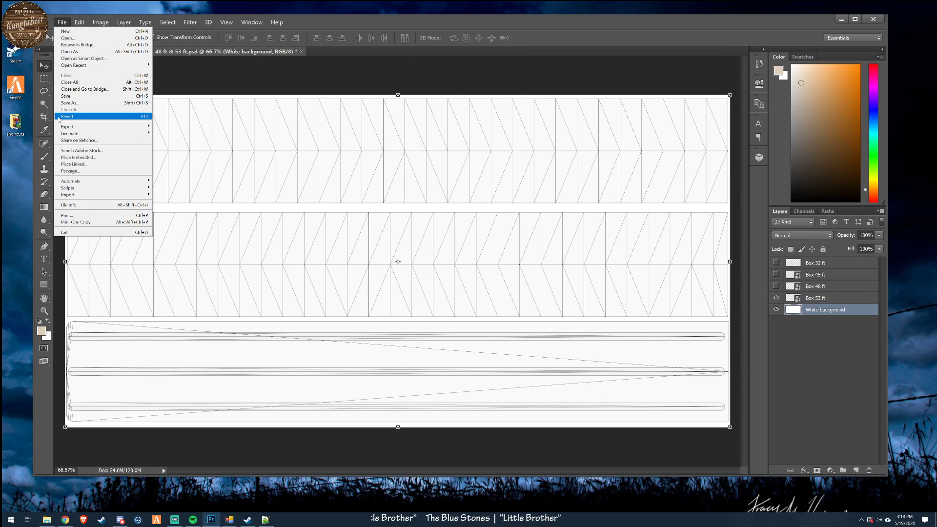
pyautogui.click(69, 38)
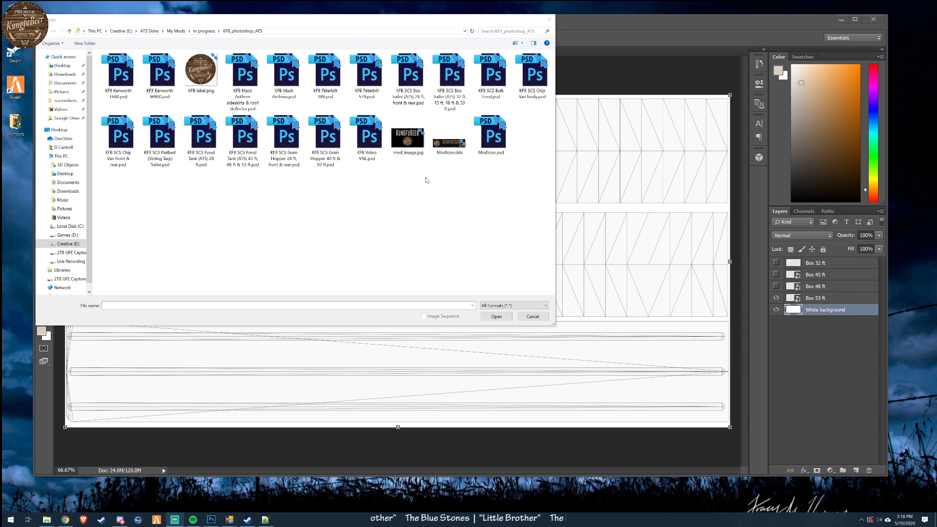
pyautogui.moveTo(376, 26); pyautogui.dragTo(422, 73)
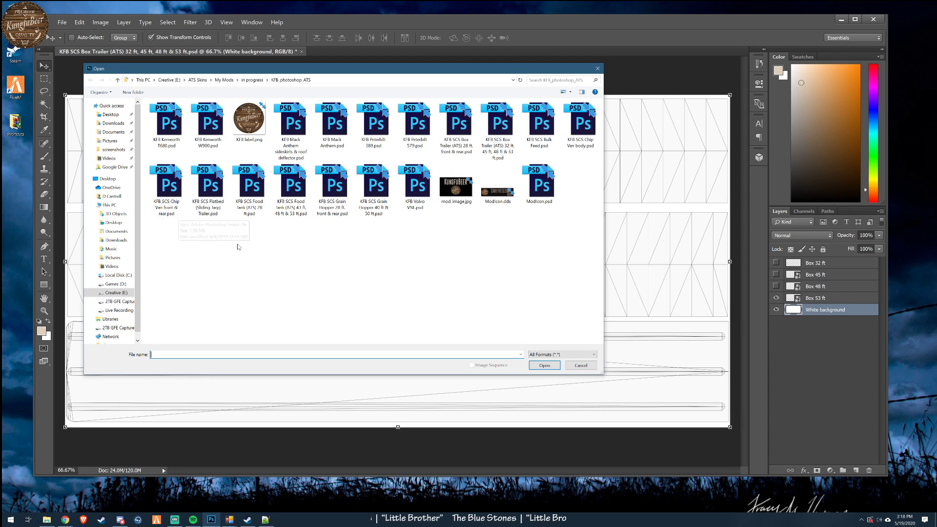
pyautogui.doubleClick(336, 136)
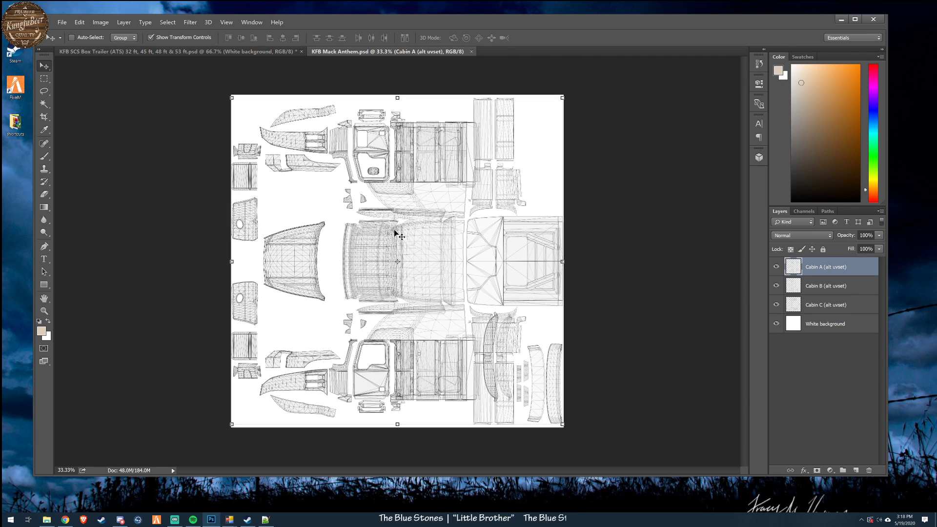
# - Open KFB Mack Anthem sideskirts & roof deflector.psd from the KFB_photoshop_ATS folder
pyautogui.click(61, 22)
pyautogui.click(68, 39)
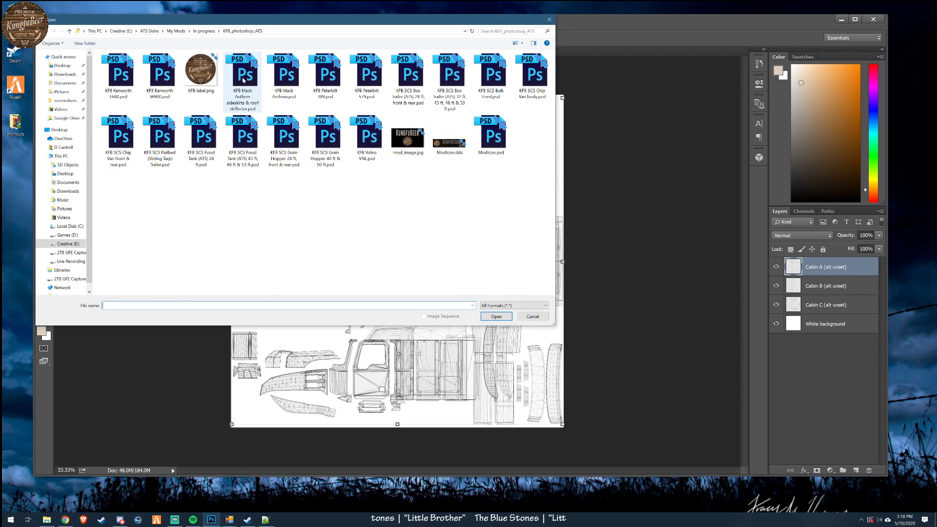
pyautogui.doubleClick(255, 107)
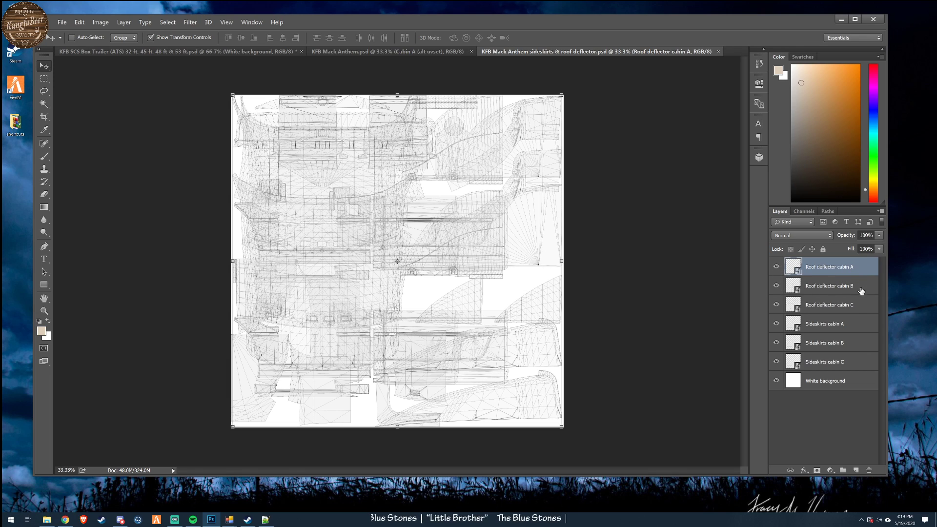
# - Hide the cabin B and cabin C layers of both the roof deflector and the sideskirts
pyautogui.click(776, 285)
pyautogui.click(776, 304)
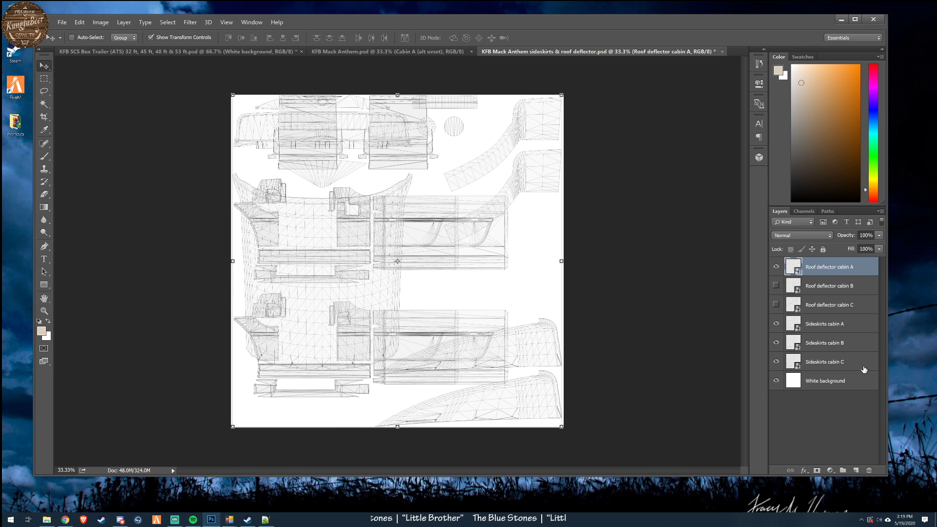
pyautogui.click(776, 342)
pyautogui.click(776, 362)
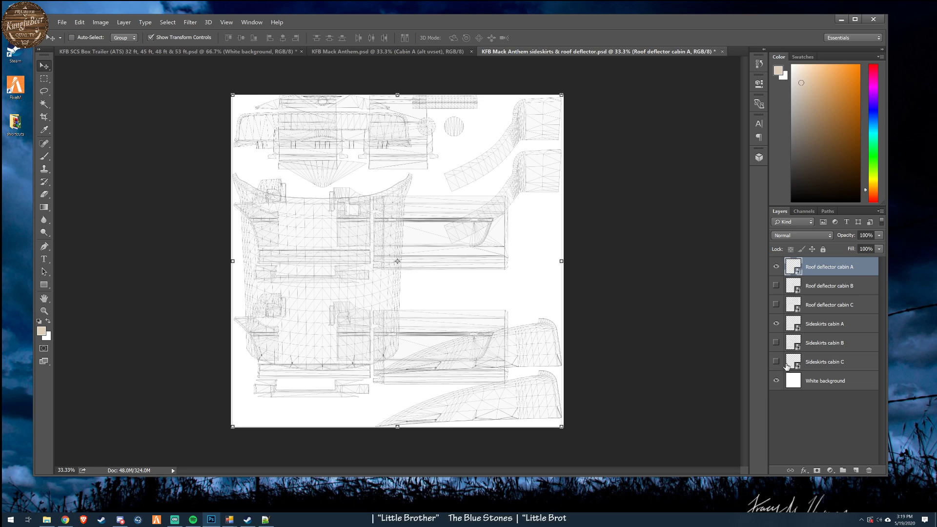
# - Toggle the cabin A roof deflector and sideskirts layers to compare them, leaving only the roof deflector cabin A template shown over the white background
pyautogui.click(776, 324)
pyautogui.click(776, 325)
pyautogui.click(776, 324)
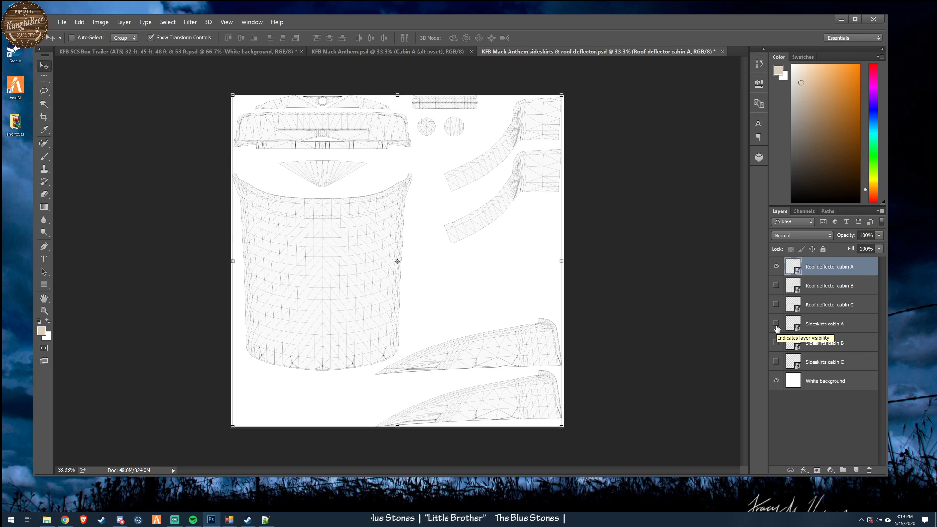
pyautogui.click(776, 267)
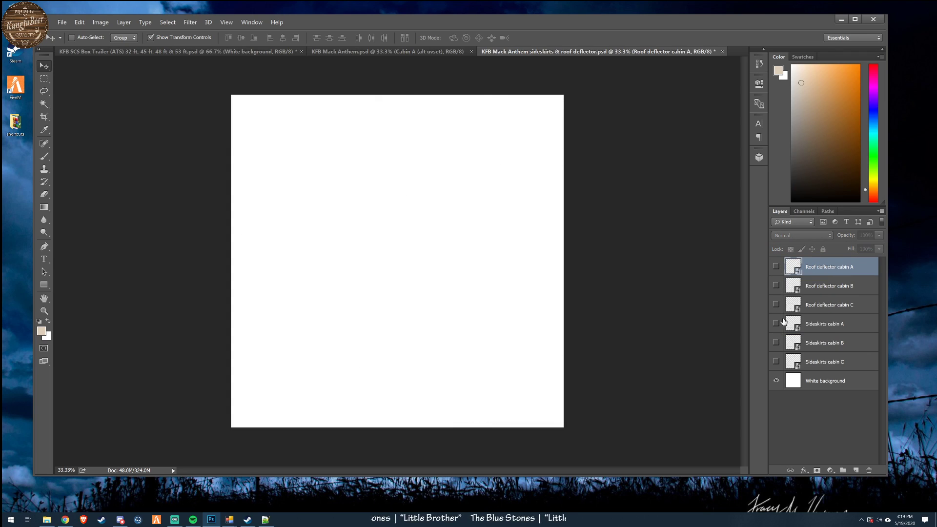
pyautogui.click(776, 325)
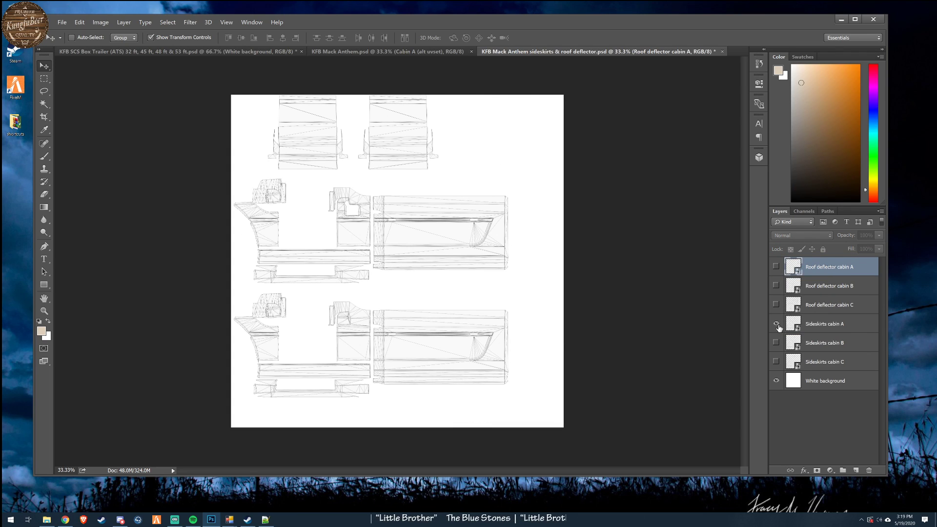
pyautogui.click(776, 323)
pyautogui.click(776, 267)
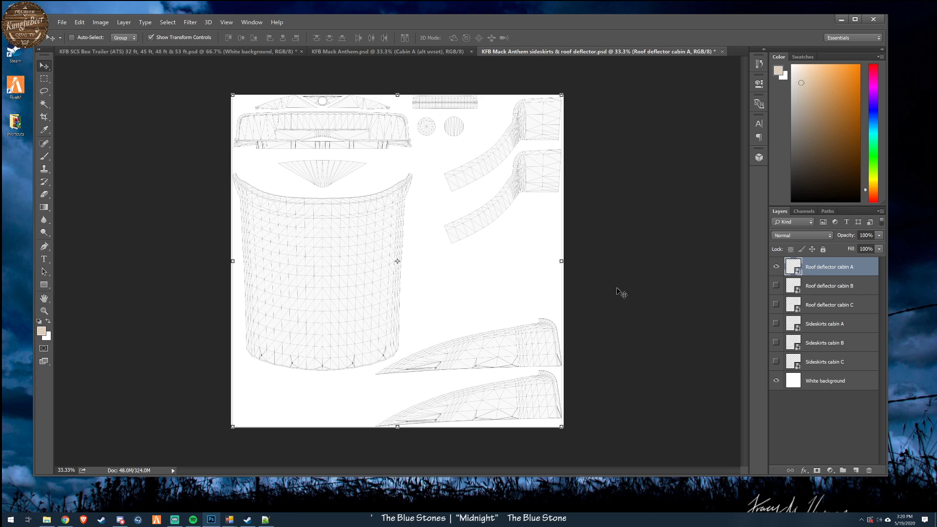
# - Open KFB label.png and copy the entire label image
pyautogui.click(366, 52)
pyautogui.click(504, 52)
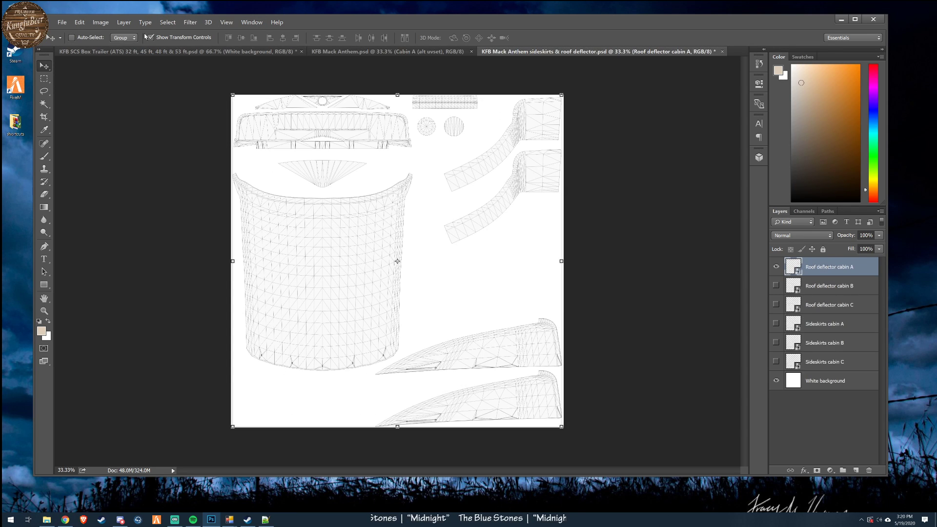
pyautogui.click(62, 22)
pyautogui.click(77, 40)
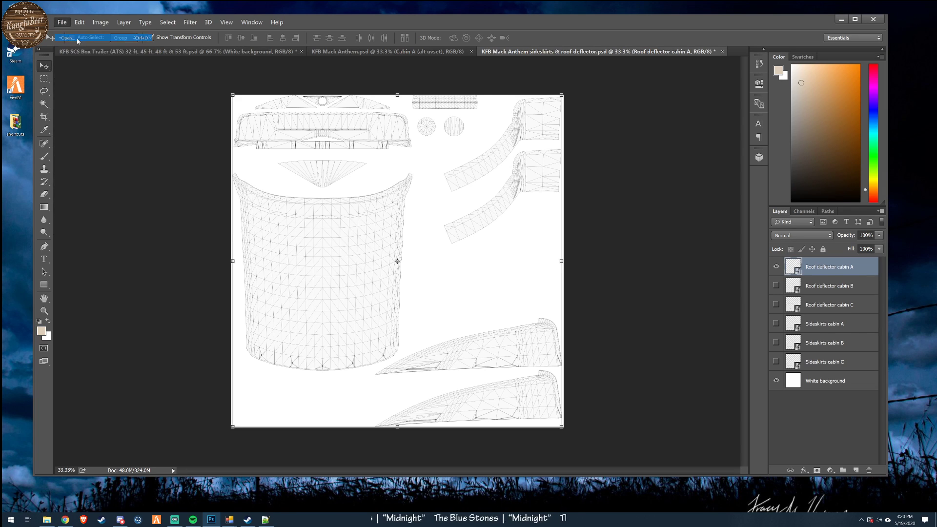
pyautogui.doubleClick(218, 92)
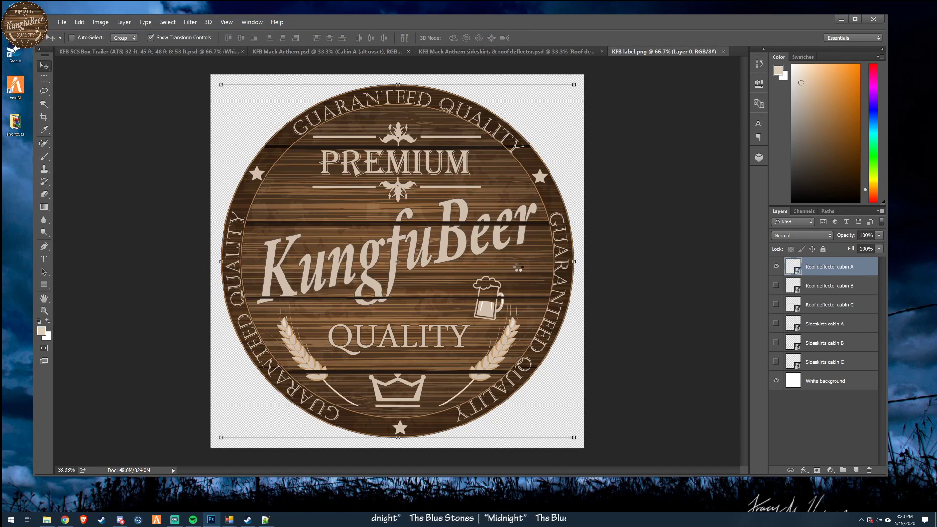
pyautogui.click(168, 22)
pyautogui.click(167, 33)
pyautogui.click(81, 23)
pyautogui.click(93, 80)
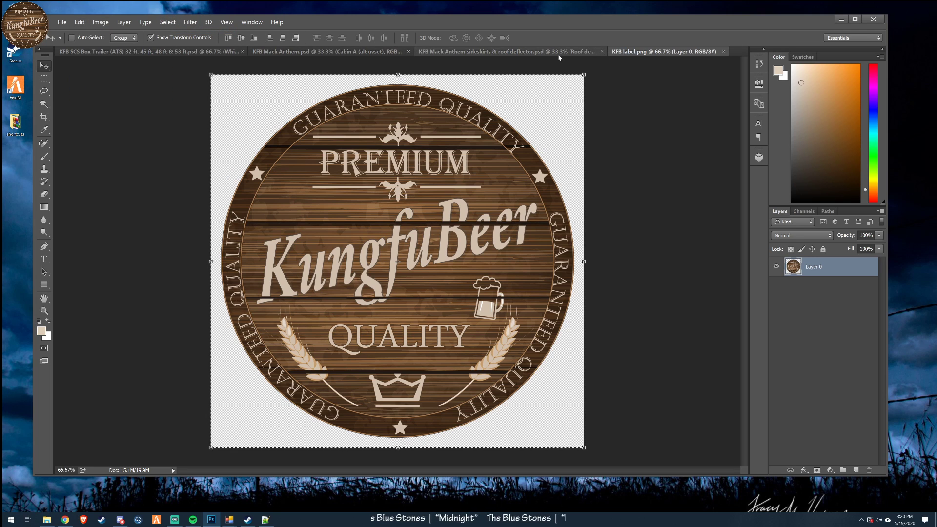
# - Paste the KungfuBeer label onto a new layer above Roof deflector cabin A in the sideskirts & roof deflector file
pyautogui.click(517, 51)
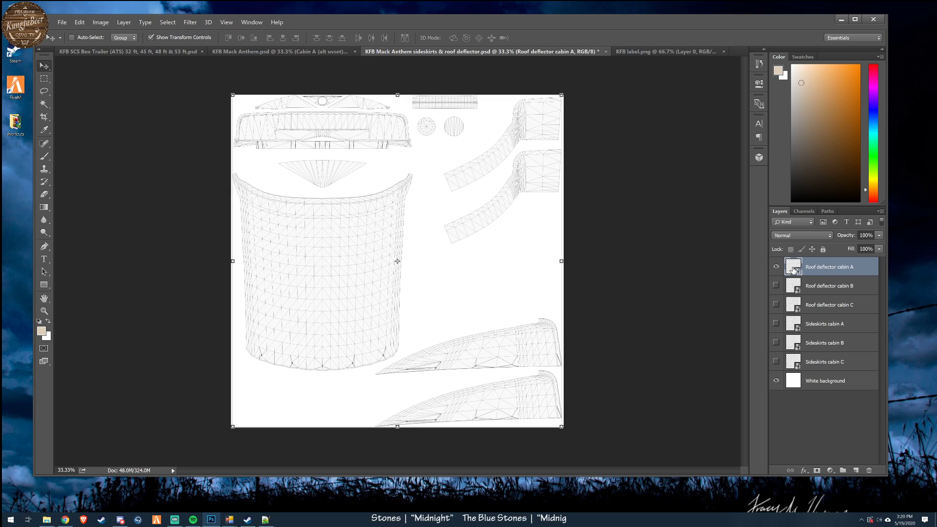
pyautogui.click(856, 470)
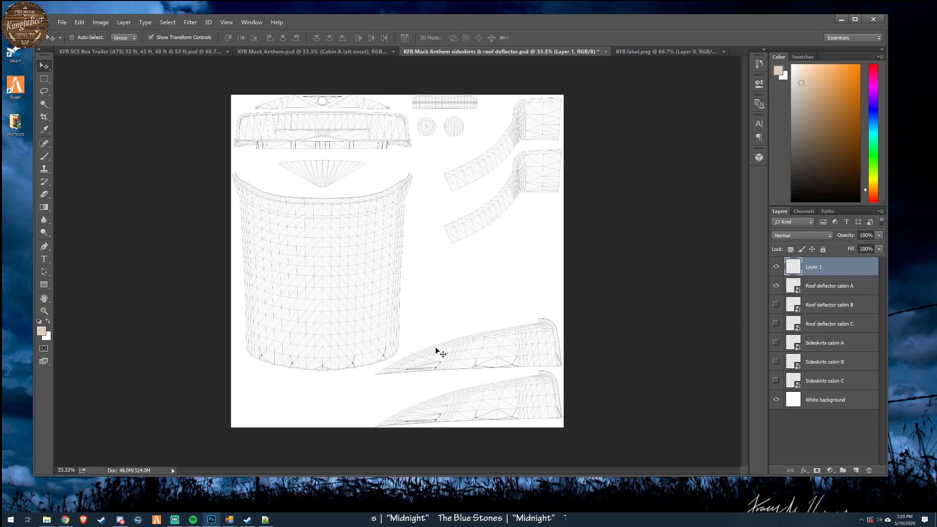
pyautogui.hotkey('ctrl', 'v')
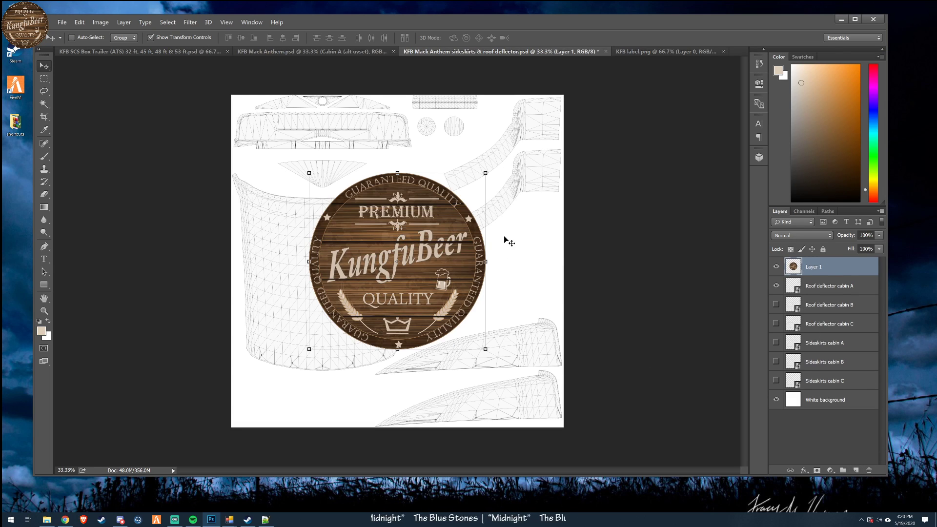
# - Scale the pasted KungfuBeer label to 50% width and 50% height
pyautogui.moveTo(487, 172); pyautogui.dragTo(360, 283)
pyautogui.click(217, 39)
pyautogui.write('50%')
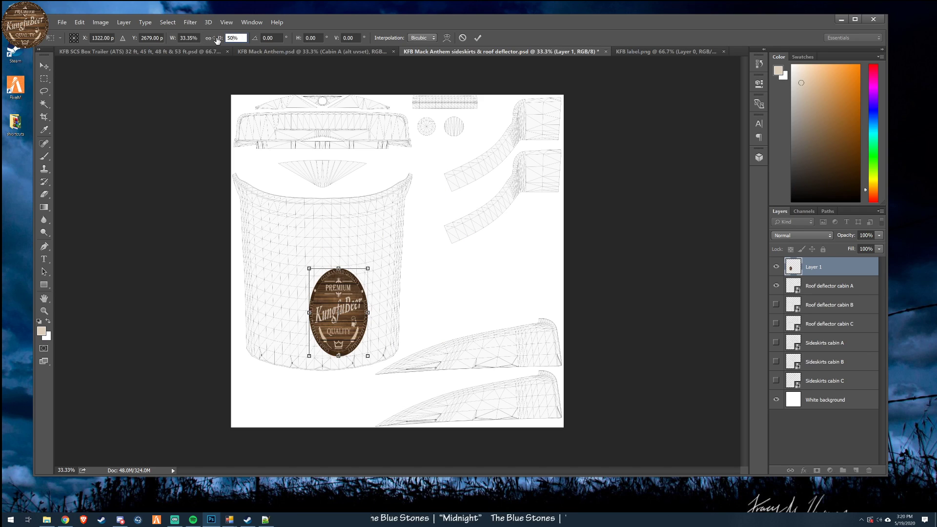
pyautogui.hotkey('shift', 'Tab')
pyautogui.write('50')
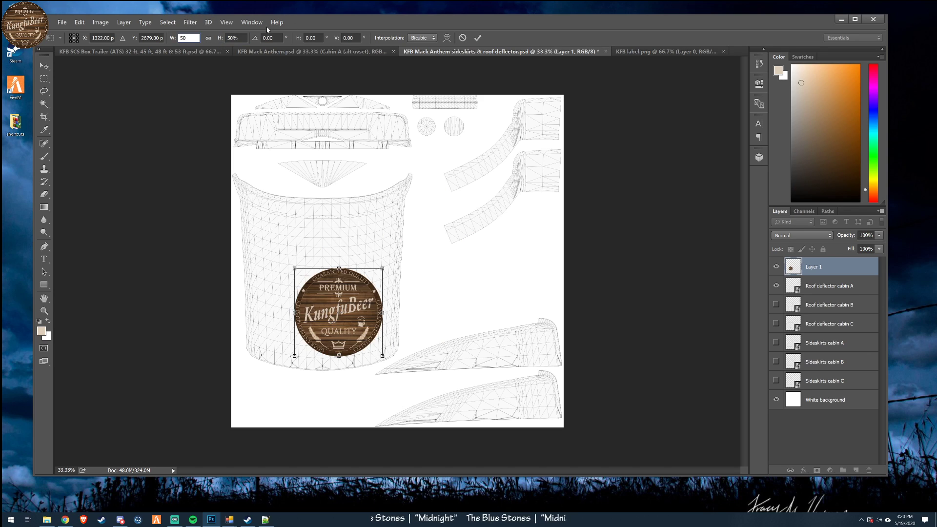
pyautogui.click(477, 37)
# - Move the label onto the large roof deflector panel and nudge it right until it is horizontally centered
pyautogui.moveTo(418, 351); pyautogui.dragTo(401, 297)
pyautogui.moveTo(341, 332); pyautogui.dragTo(338, 348)
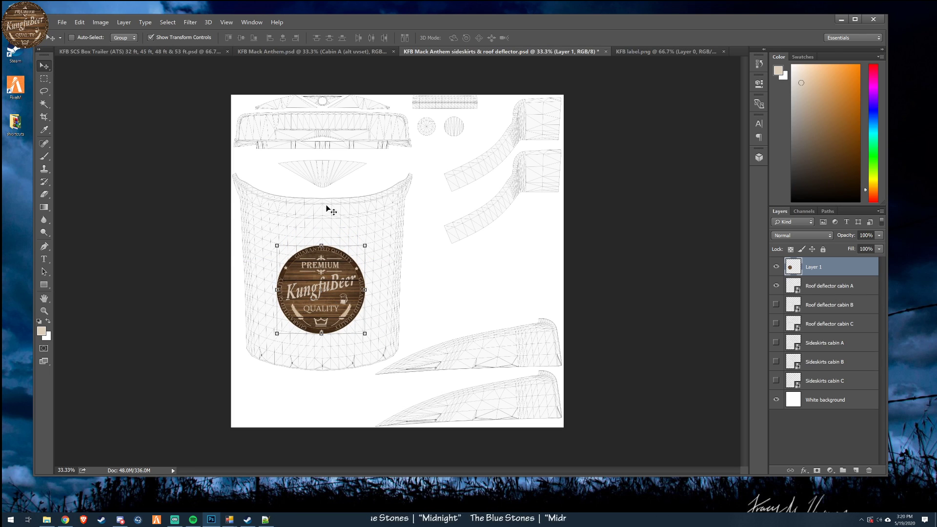
pyautogui.press('Right')
pyautogui.press('Right')
pyautogui.press('Right')
pyautogui.press('Right')
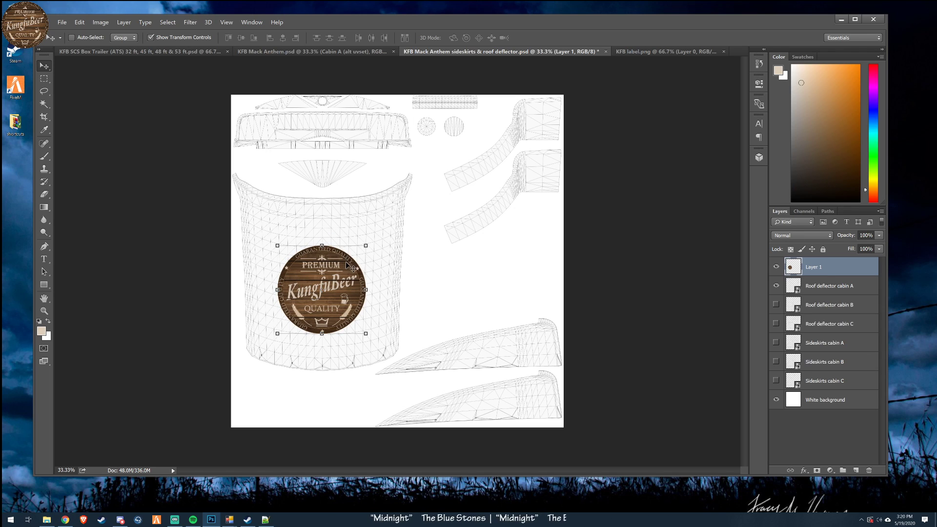
pyautogui.press('Right')
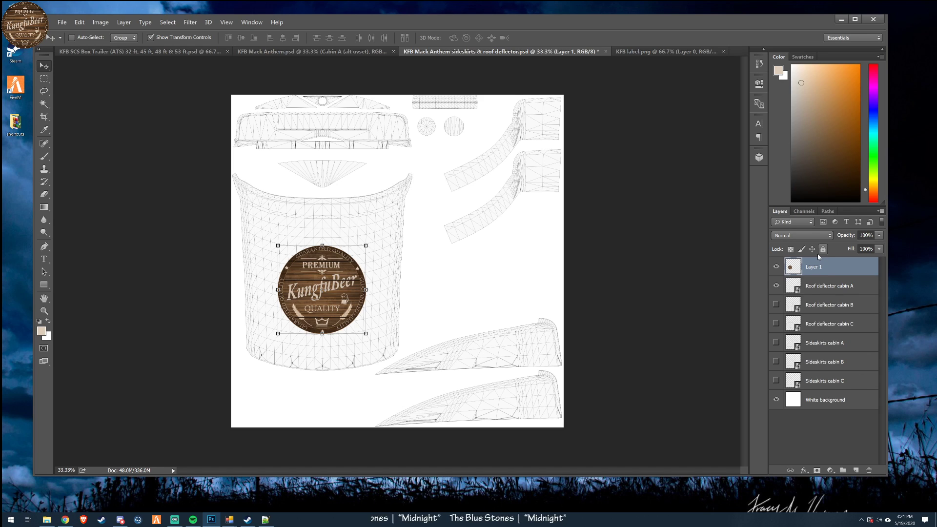
# - Switch to Chrome and search Google for "twitch transparent logo"
pyautogui.click(65, 520)
pyautogui.click(205, 72)
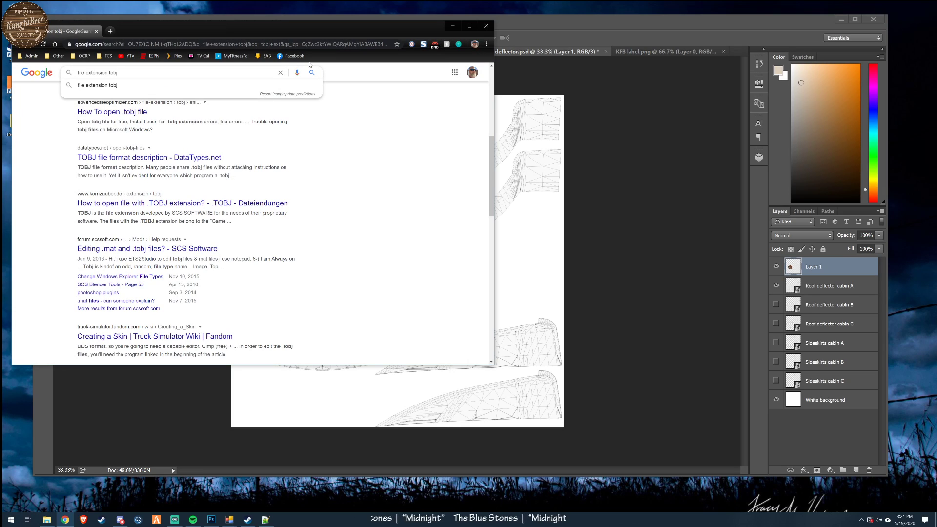
pyautogui.moveTo(119, 73); pyautogui.dragTo(56, 74)
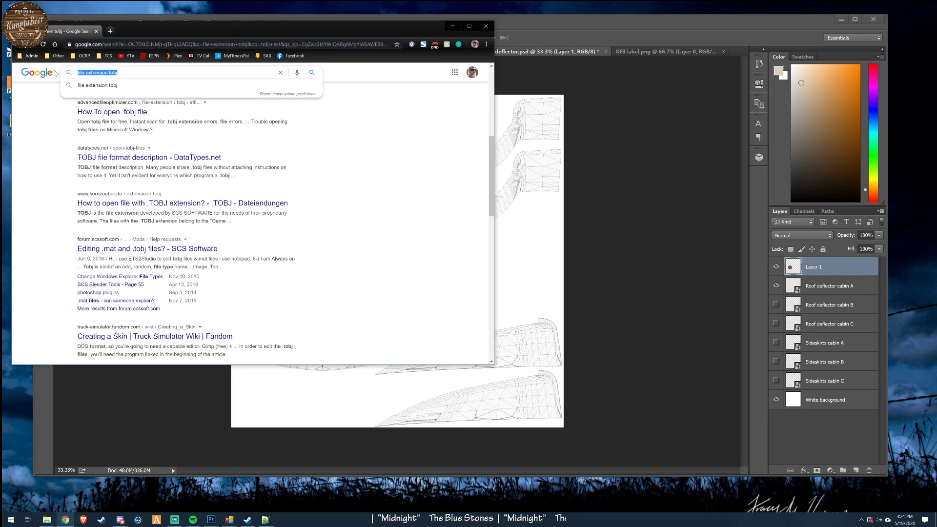
pyautogui.write('to')
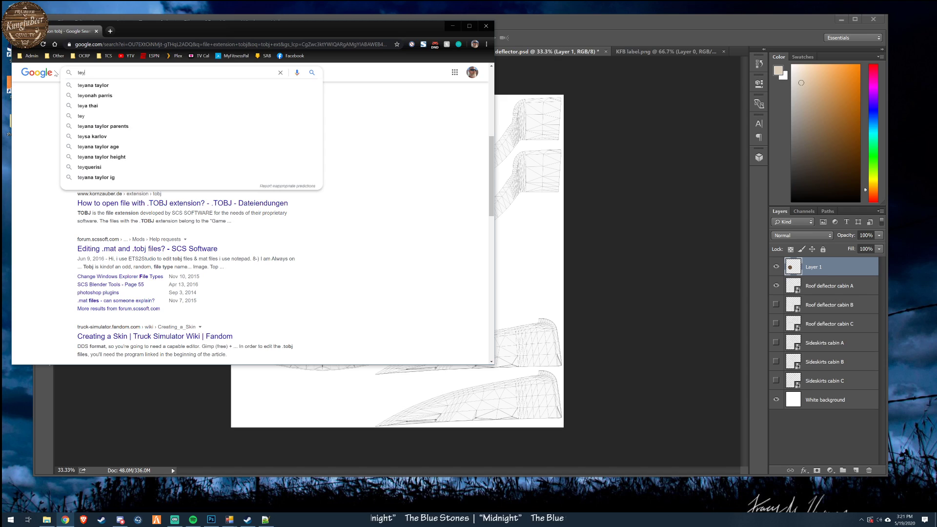
pyautogui.press('BackSpace')
pyautogui.write('wi')
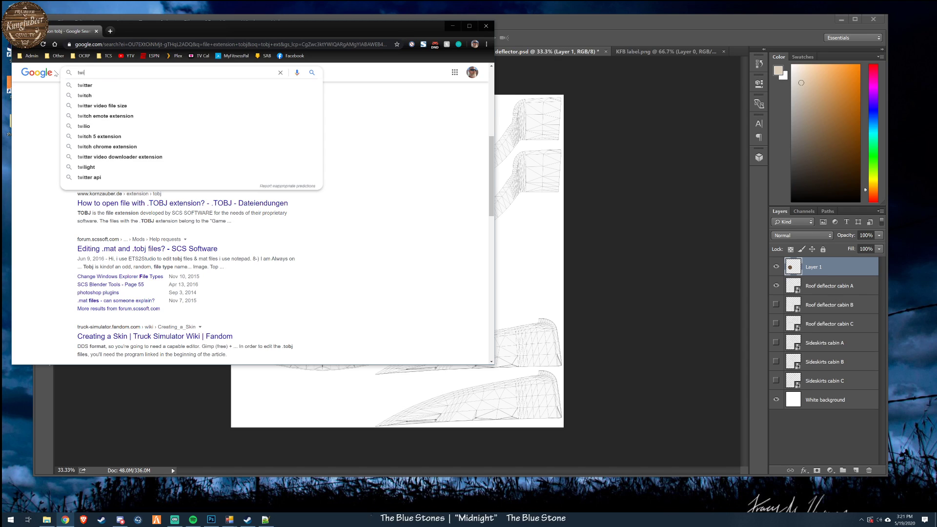
pyautogui.write('tch t')
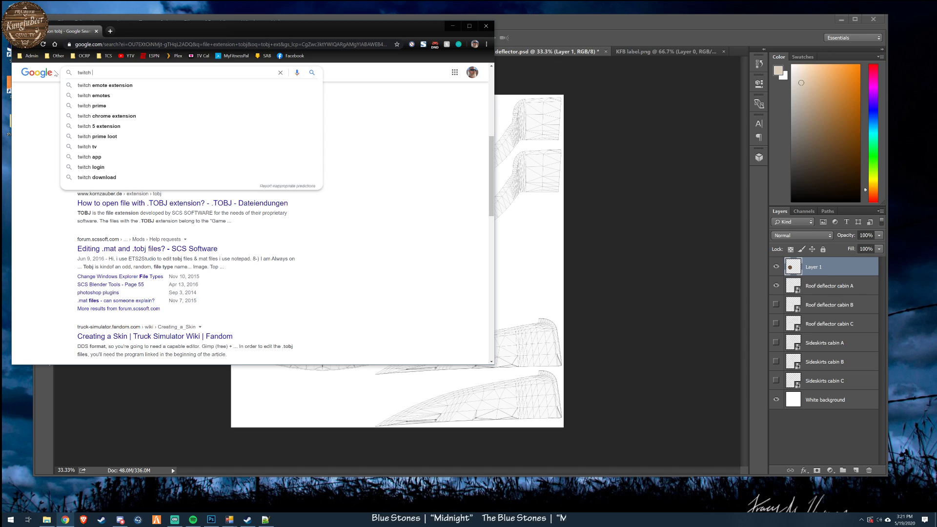
pyautogui.press('BackSpace')
pyautogui.write('transpare')
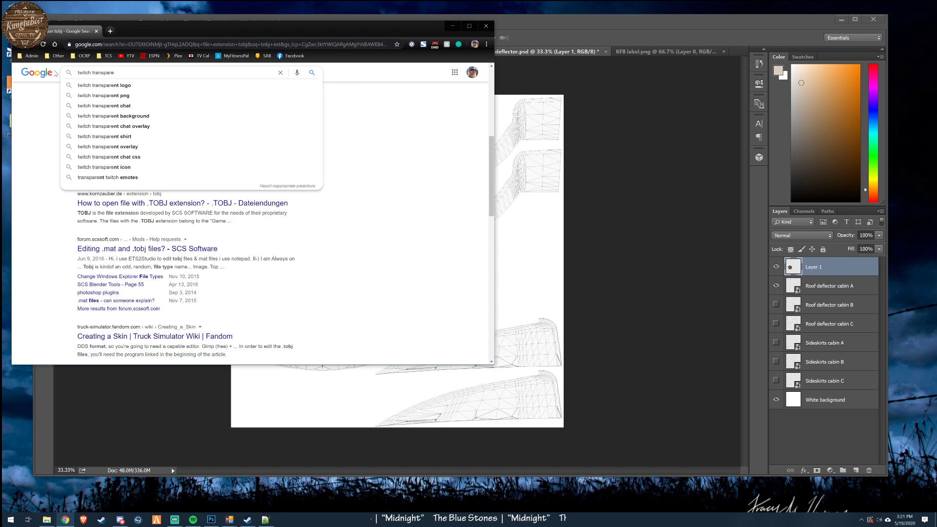
pyautogui.click(73, 86)
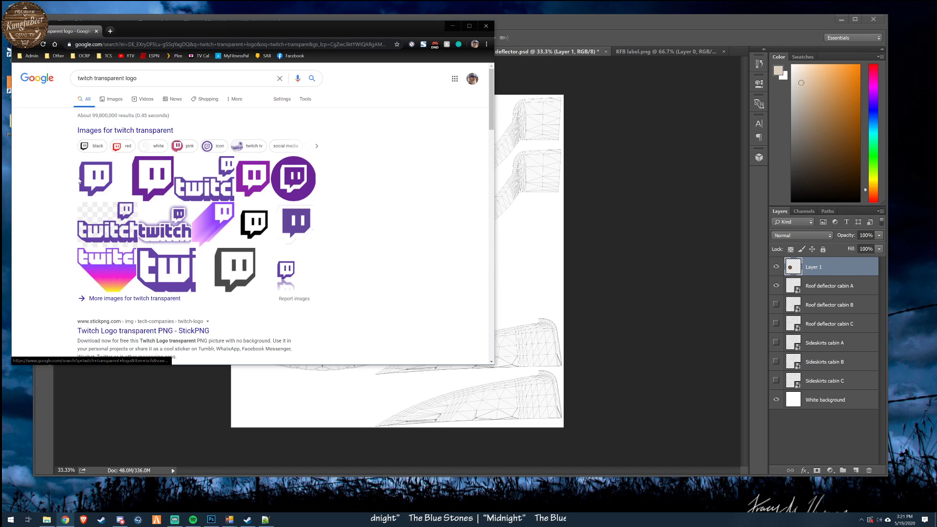
# - Open the full-size StickPNG Twitch logo image from the results in its own browser tab
pyautogui.click(97, 186)
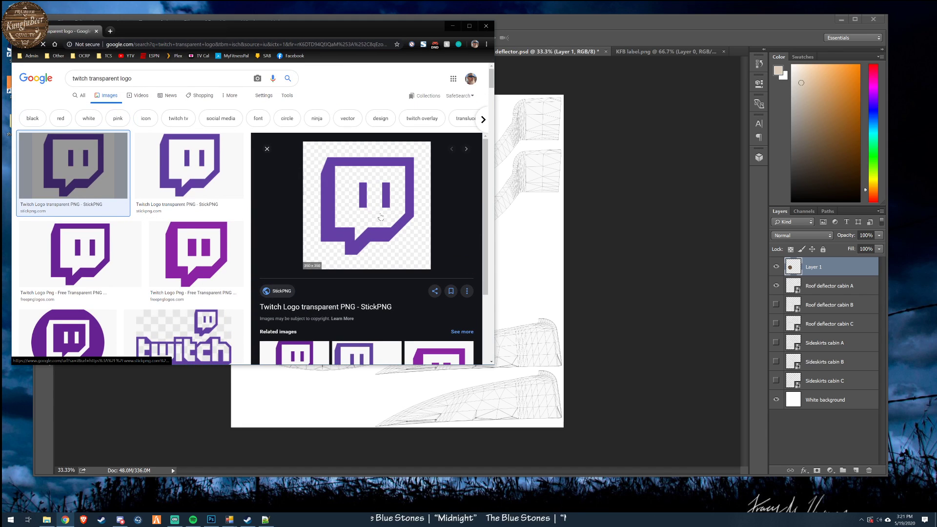
pyautogui.rightClick(337, 223)
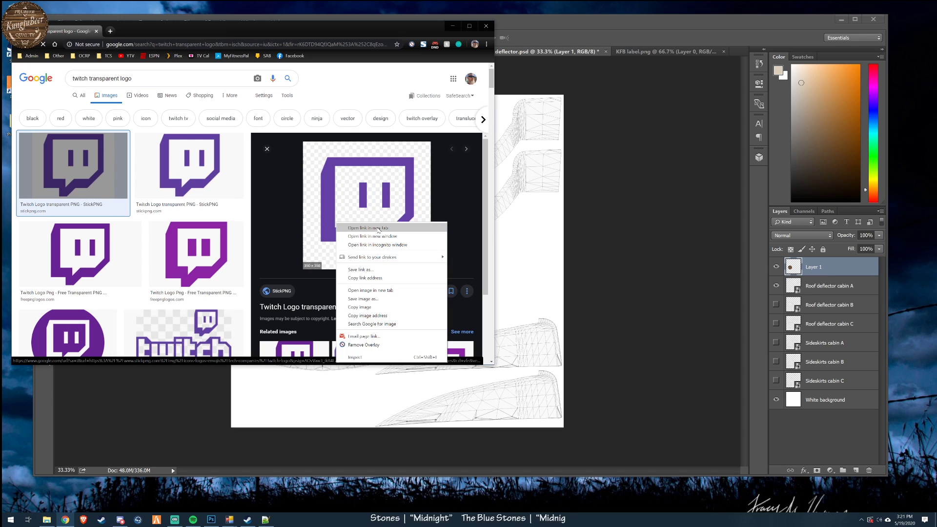
pyautogui.click(370, 290)
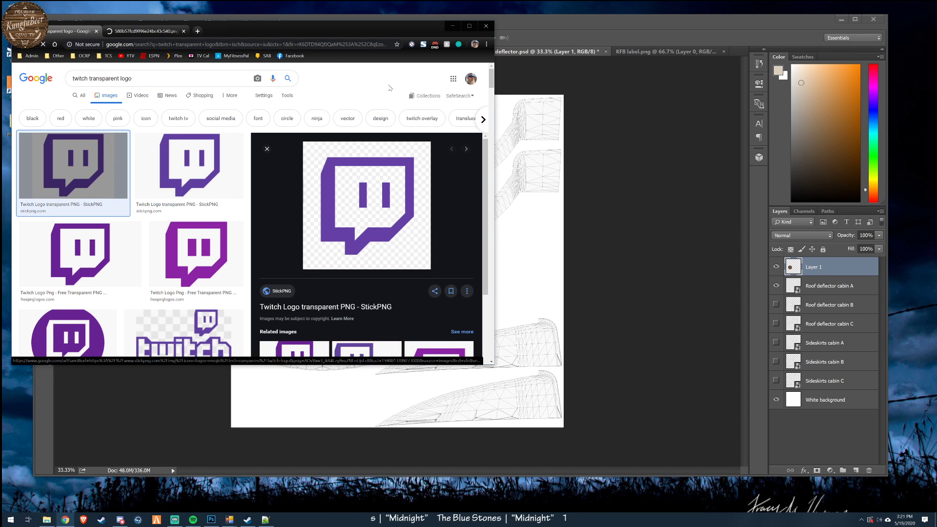
pyautogui.click(142, 31)
# - Save the Twitch logo image as twitchLogo.png in ATS Skins > My Mods > In progress > KFB_photoshop_ATS on the Creative (E:) drive
pyautogui.rightClick(216, 230)
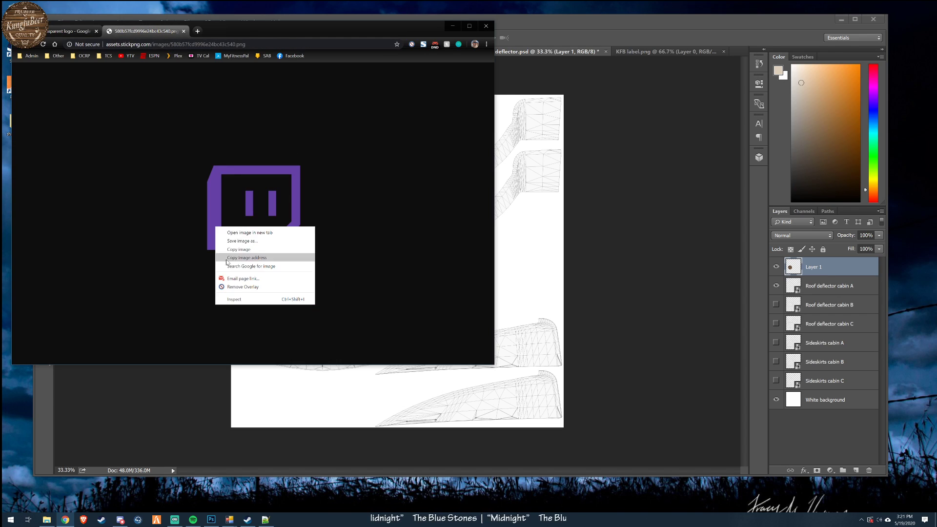
pyautogui.click(232, 241)
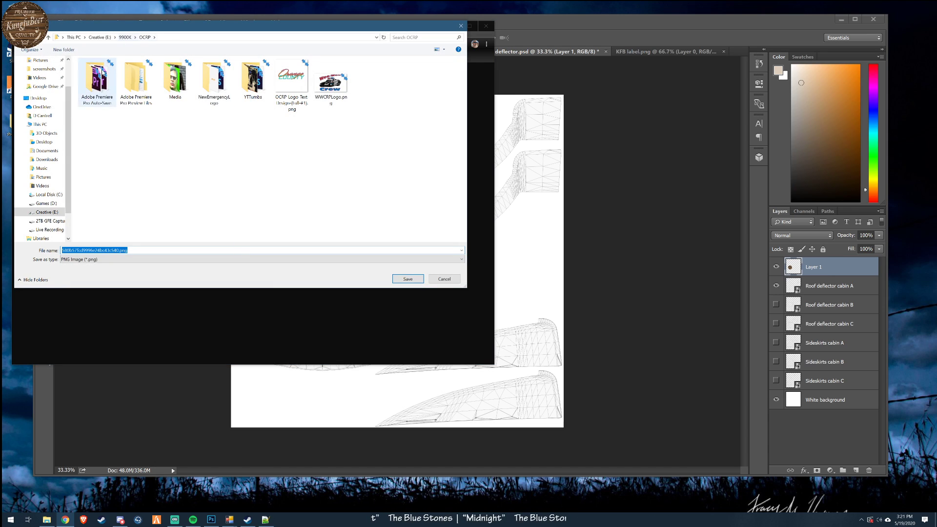
pyautogui.click(47, 211)
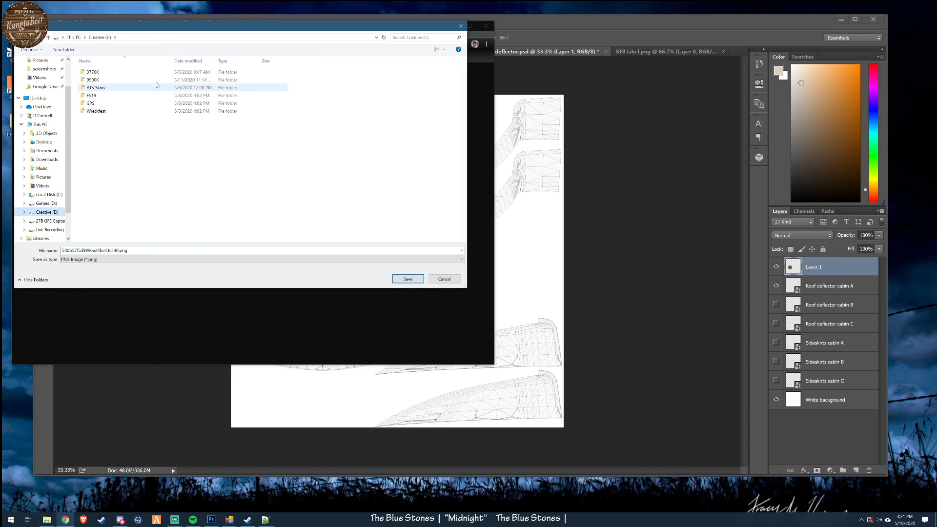
pyautogui.doubleClick(95, 88)
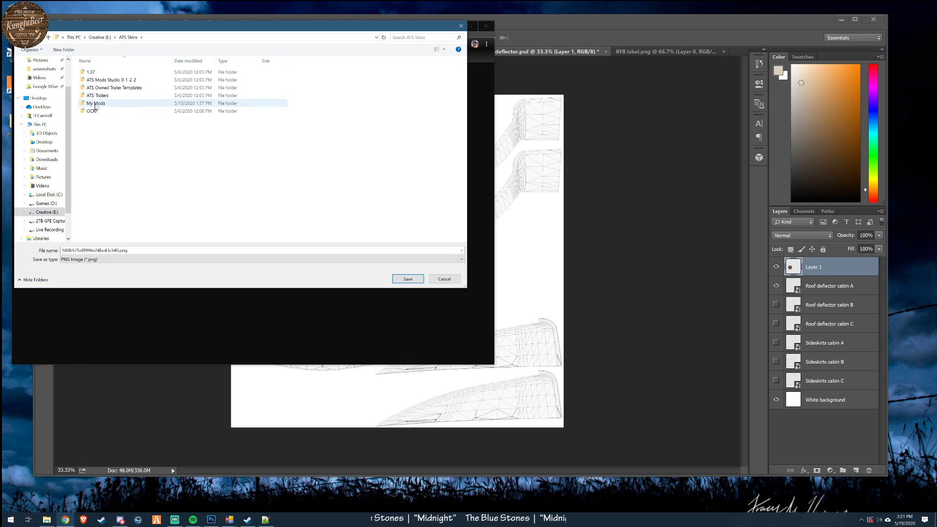
pyautogui.doubleClick(97, 103)
pyautogui.doubleClick(98, 111)
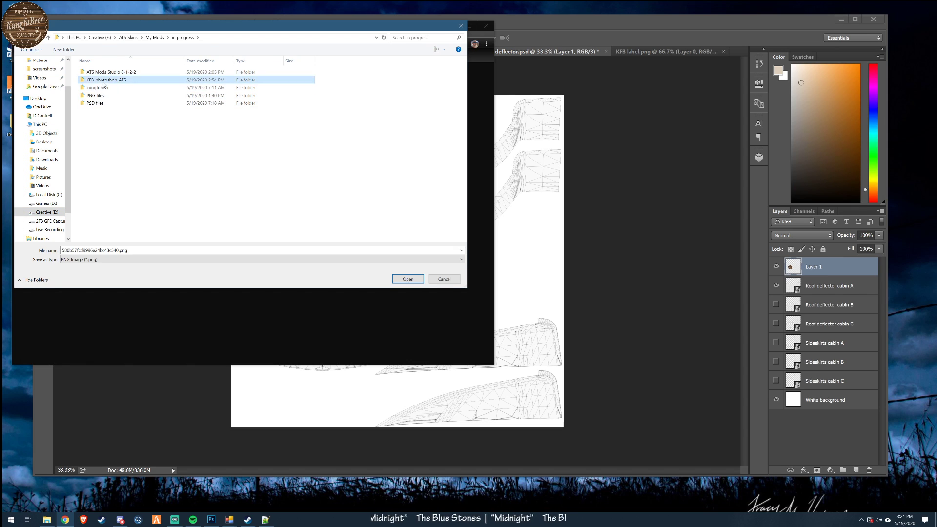
pyautogui.doubleClick(100, 80)
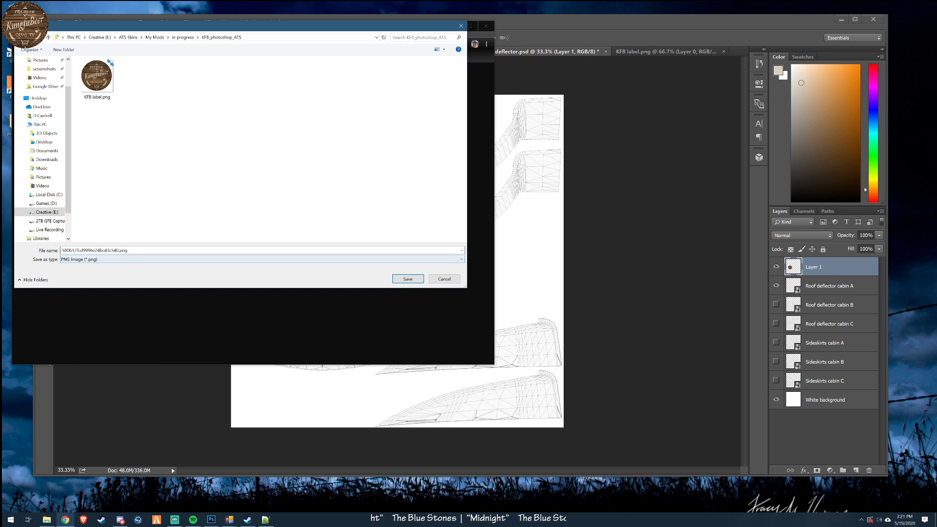
pyautogui.click(120, 250)
pyautogui.moveTo(119, 250); pyautogui.dragTo(61, 250)
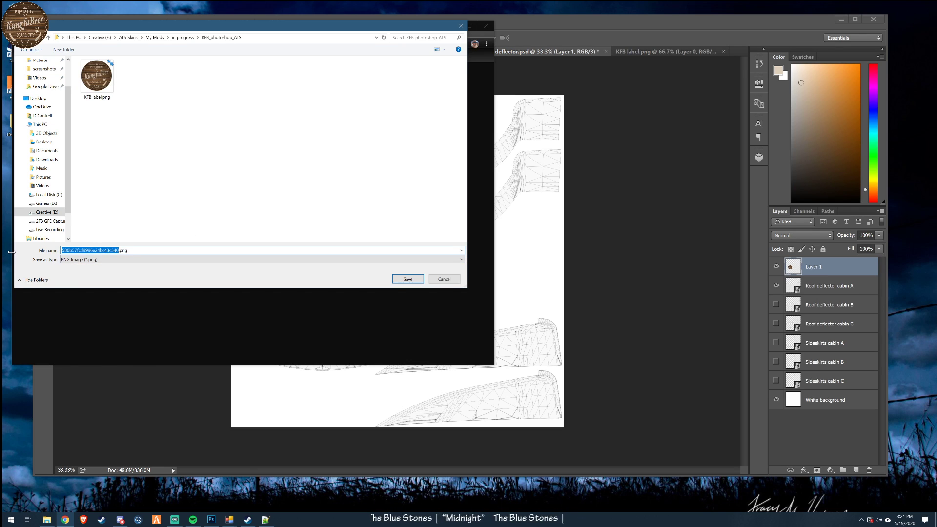
pyautogui.write('twitchLogo')
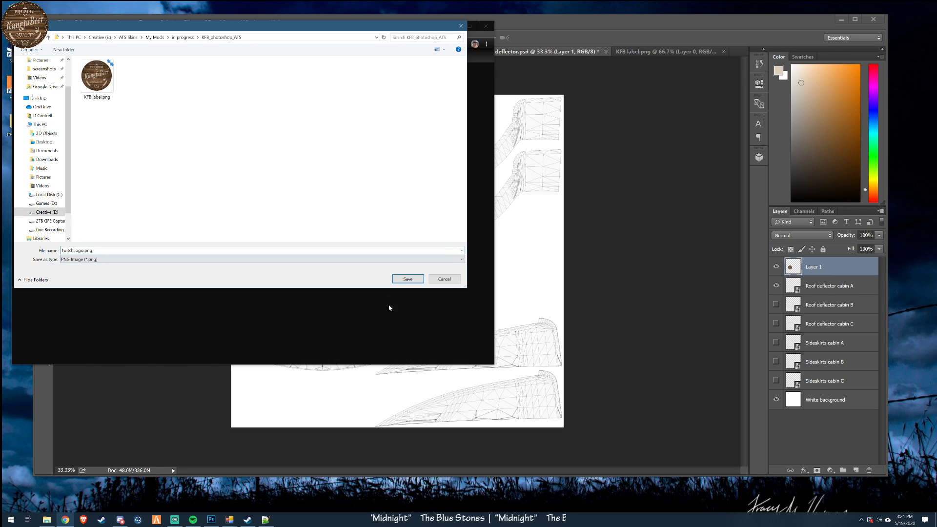
pyautogui.click(408, 279)
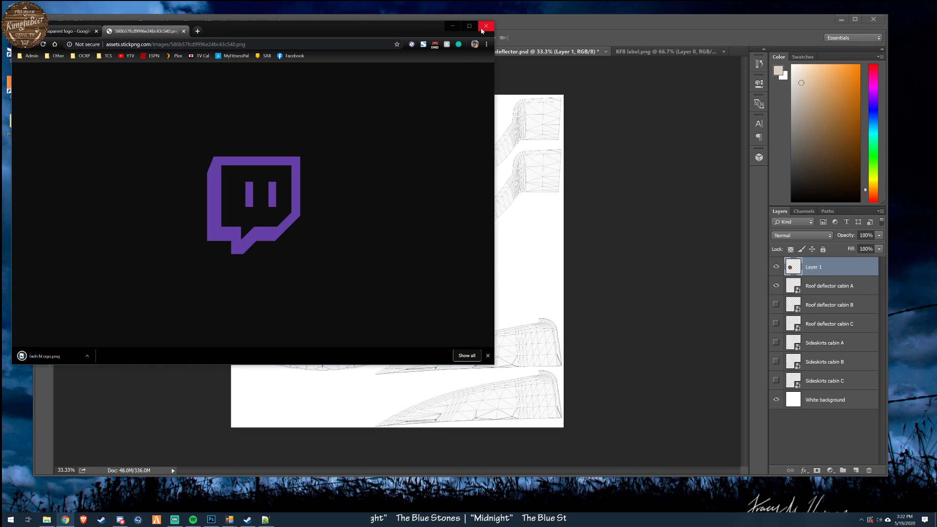
# - Switch back to Photoshop and open twitchLogo.png from the KFB_photoshop_ATS folder
pyautogui.click(453, 26)
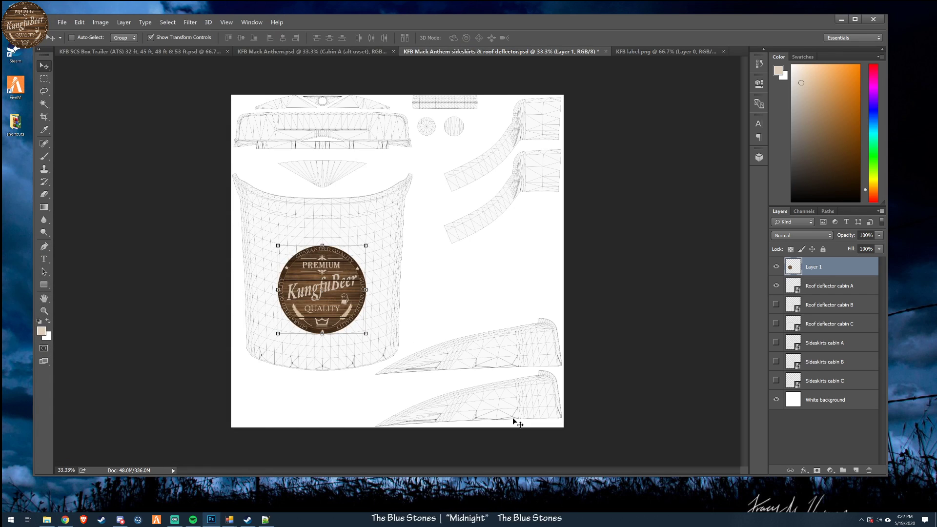
pyautogui.click(62, 22)
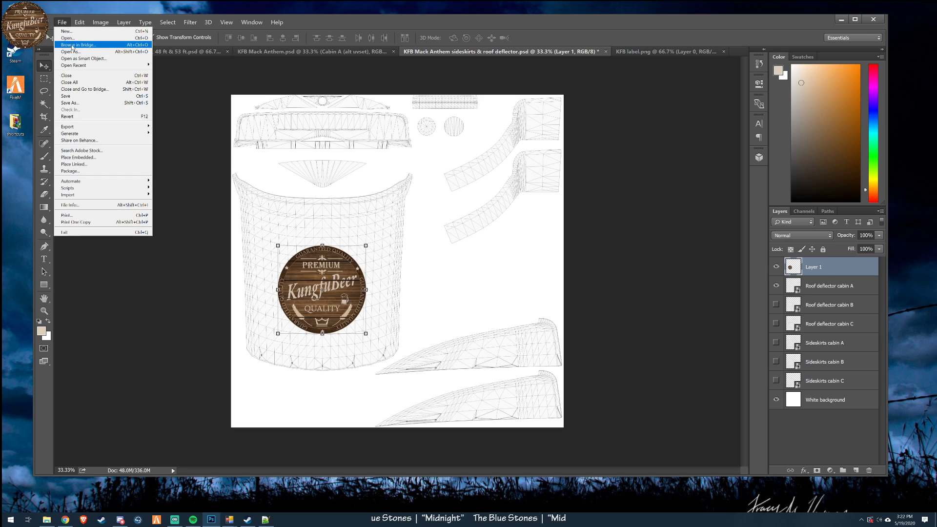
pyautogui.click(68, 38)
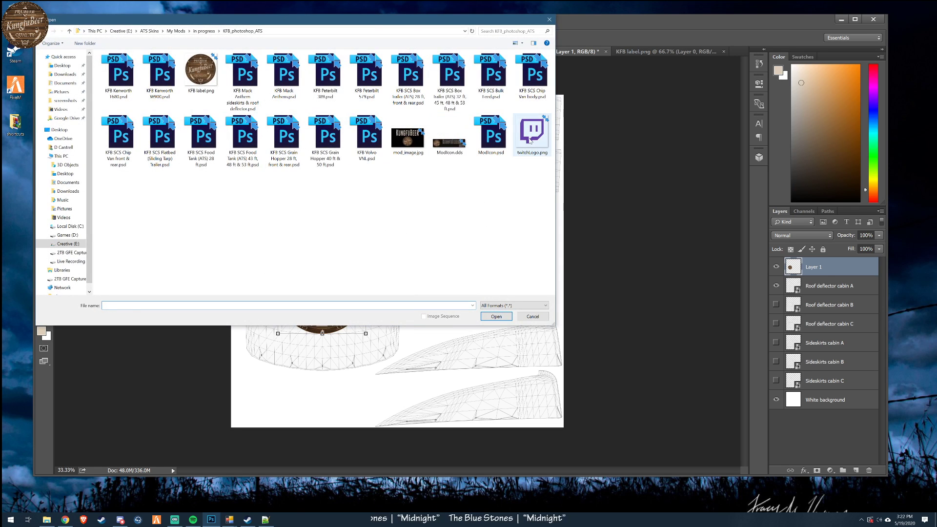
pyautogui.doubleClick(531, 141)
# - Select the entire Twitch logo image and copy it
pyautogui.click(167, 21)
pyautogui.click(167, 32)
pyautogui.click(81, 23)
pyautogui.click(90, 78)
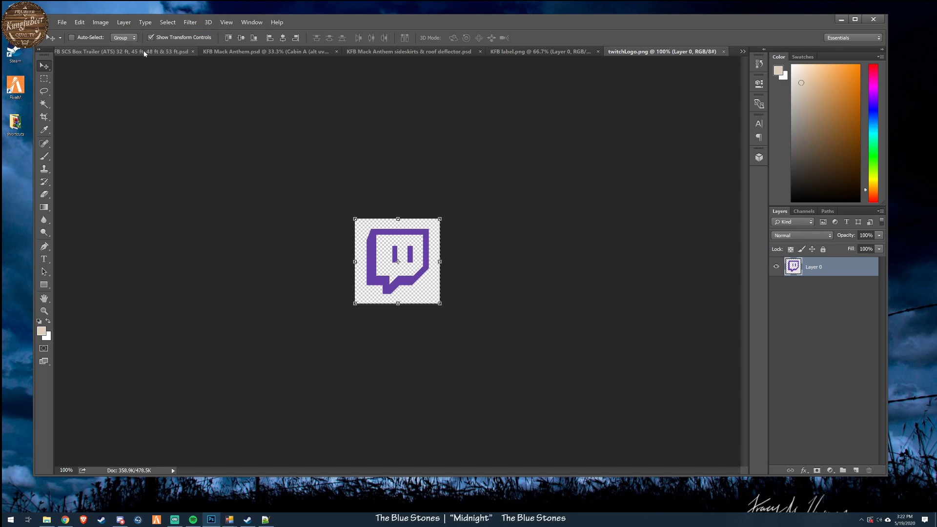
# - Paste the Twitch logo on a new layer in the sideskirts & roof deflector document and move it onto the upper side panel
pyautogui.click(378, 52)
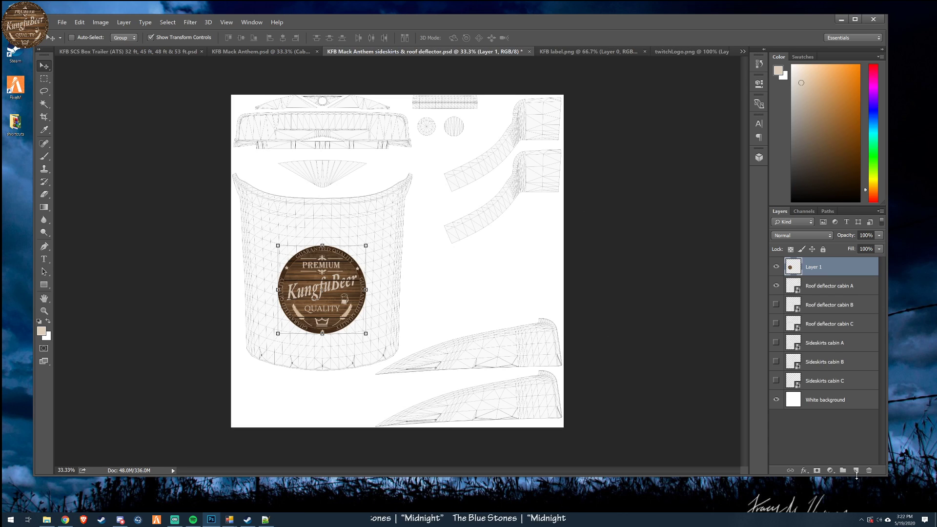
pyautogui.click(856, 470)
pyautogui.hotkey('ctrl', 'v')
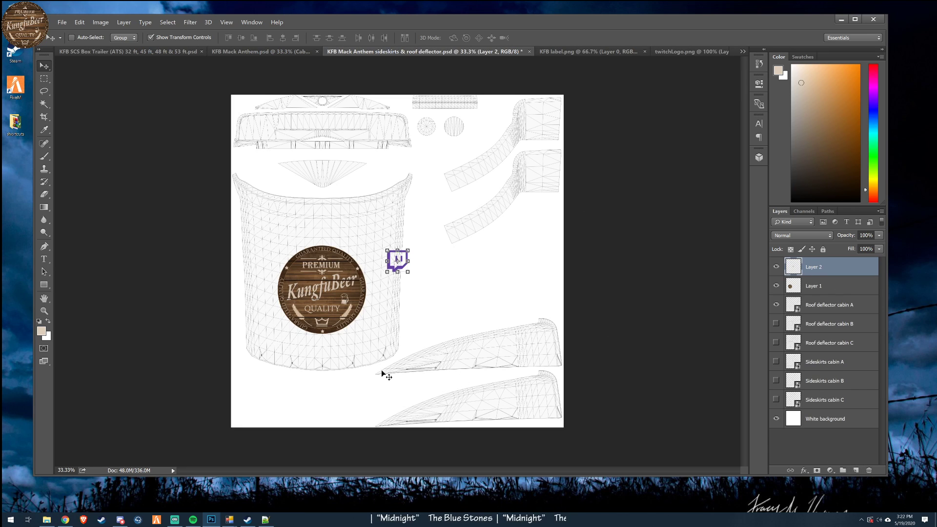
pyautogui.moveTo(456, 286); pyautogui.dragTo(594, 370)
# - Try scaling the Twitch logo to 50% in width and height
pyautogui.moveTo(548, 334); pyautogui.dragTo(529, 351)
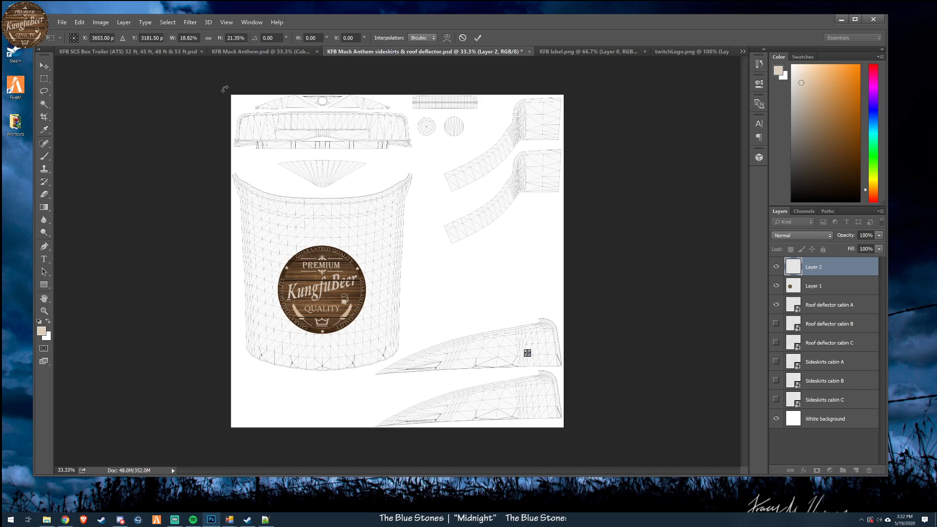
pyautogui.click(234, 38)
pyautogui.write('50')
pyautogui.hotkey('shift', 'Tab')
pyautogui.write('50')
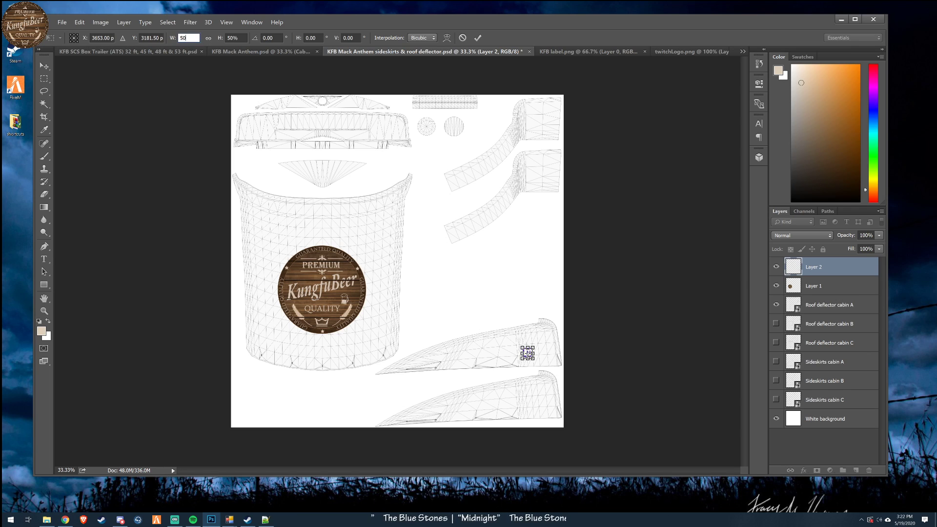
pyautogui.click(478, 38)
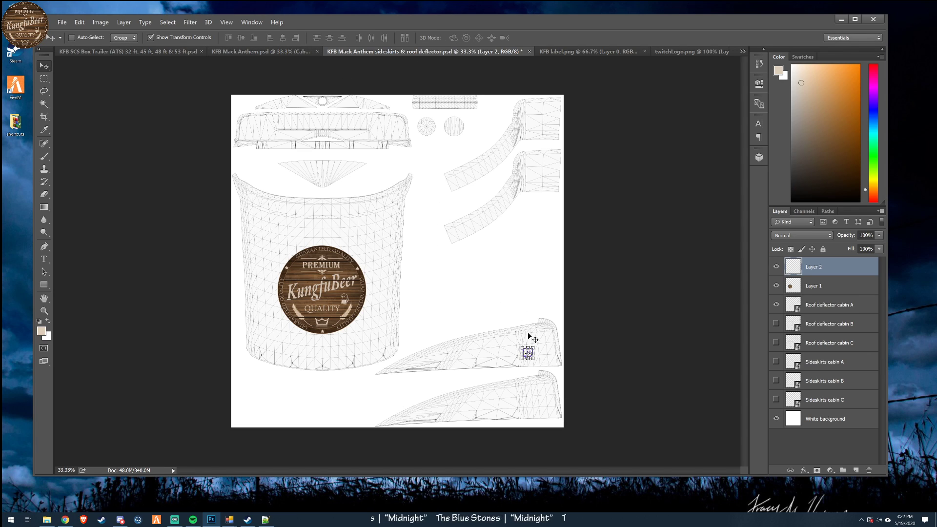
# - Undo the 50% scaling of the Twitch logo
pyautogui.hotkey('ctrl', 't')
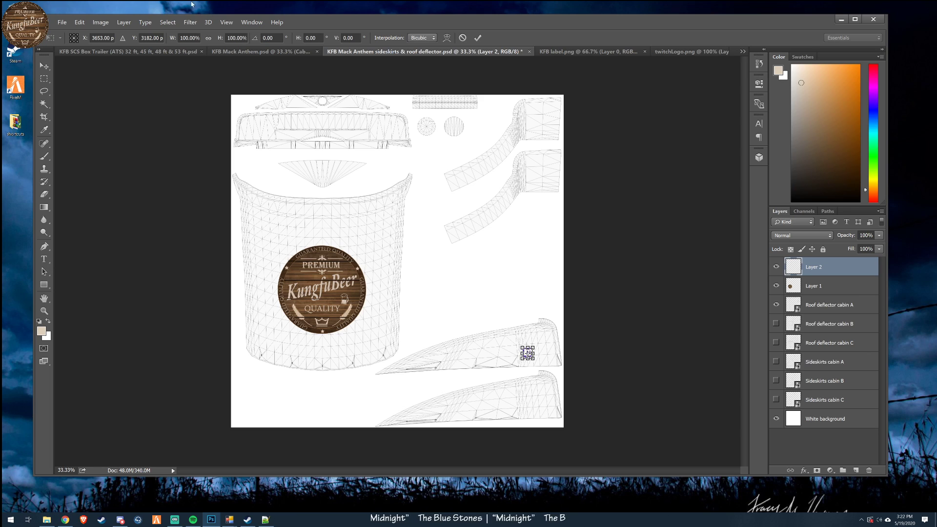
pyautogui.click(79, 22)
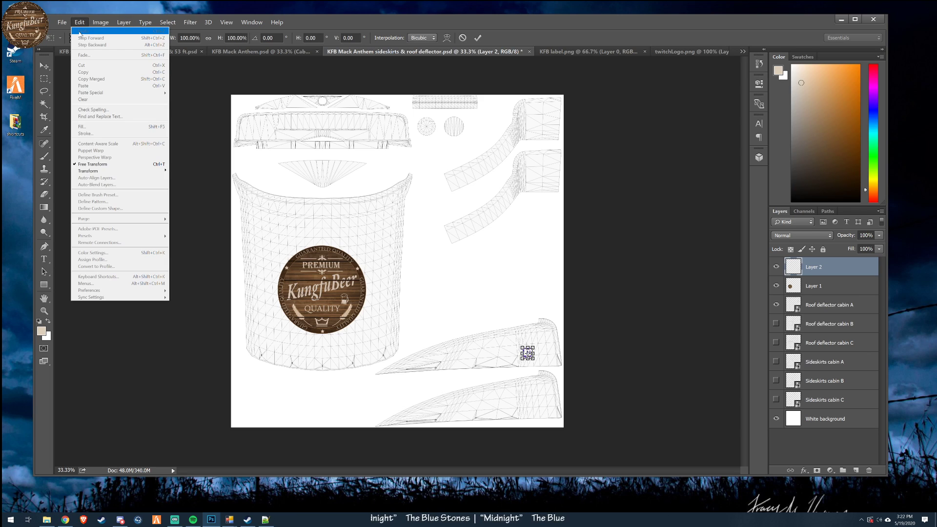
pyautogui.click(189, 162)
pyautogui.click(463, 39)
pyautogui.click(79, 22)
pyautogui.click(92, 45)
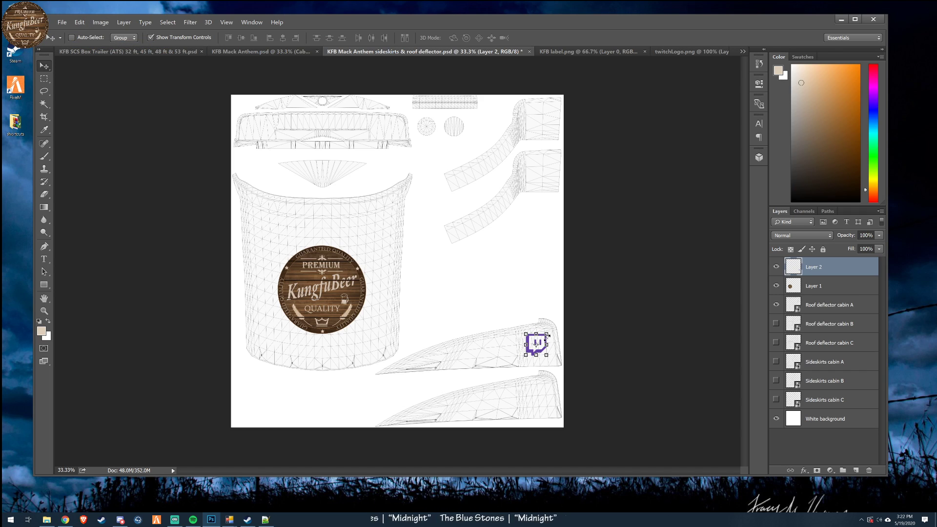
# - Scale the Twitch logo to 40% in both width and height
pyautogui.moveTo(547, 334); pyautogui.dragTo(540, 338)
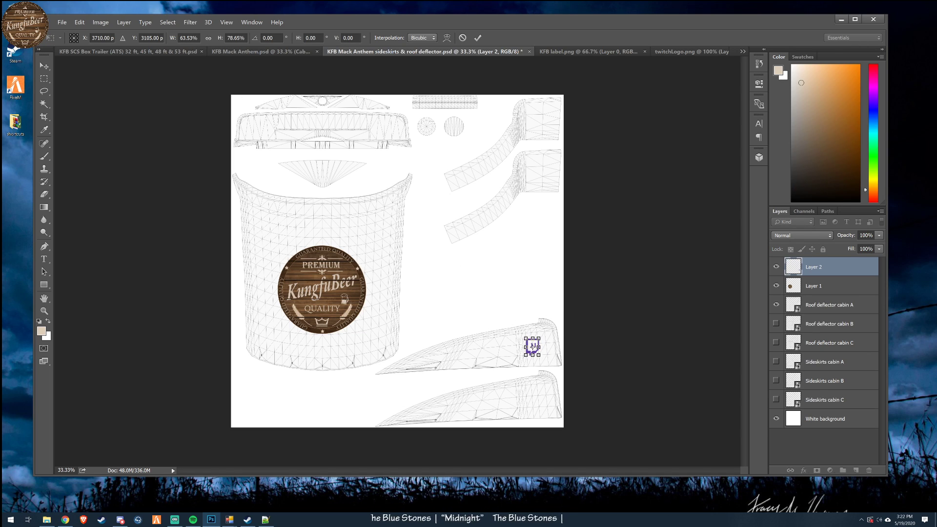
pyautogui.doubleClick(234, 38)
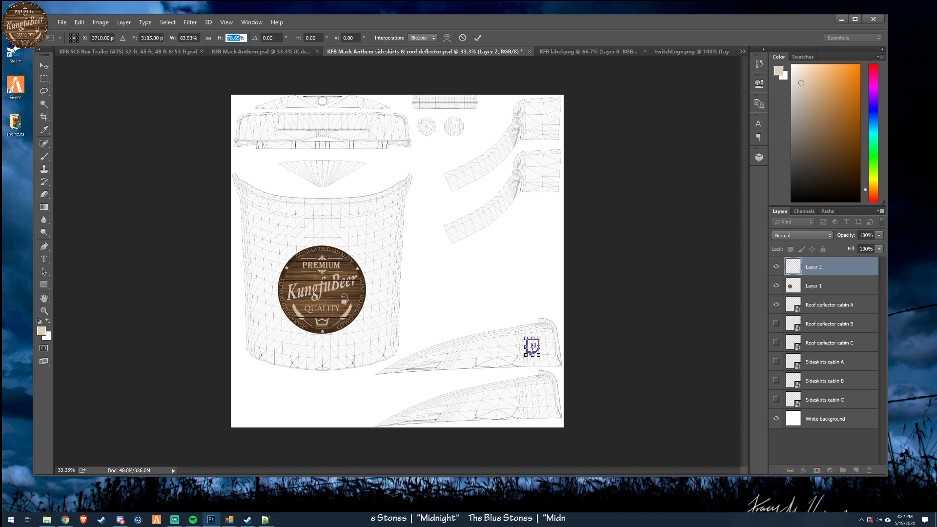
pyautogui.write('40')
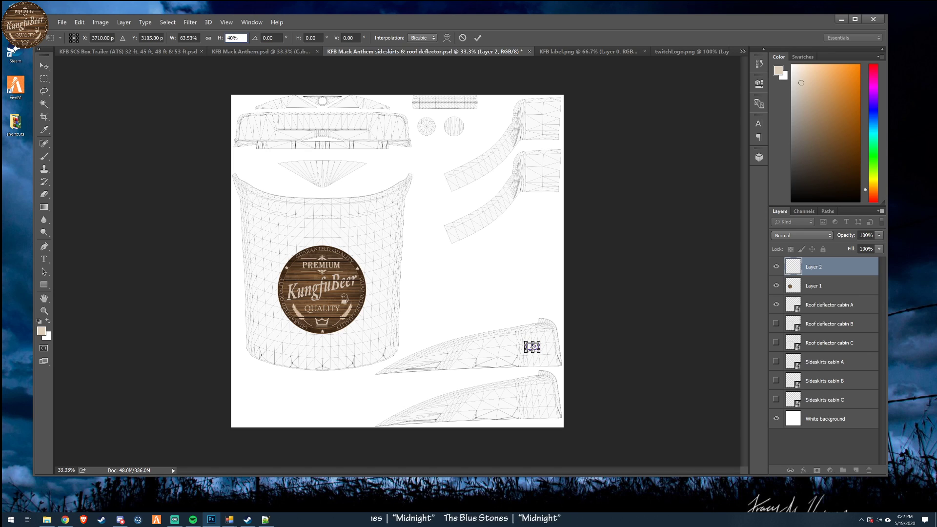
pyautogui.hotkey('shift', 'Tab')
pyautogui.write('40')
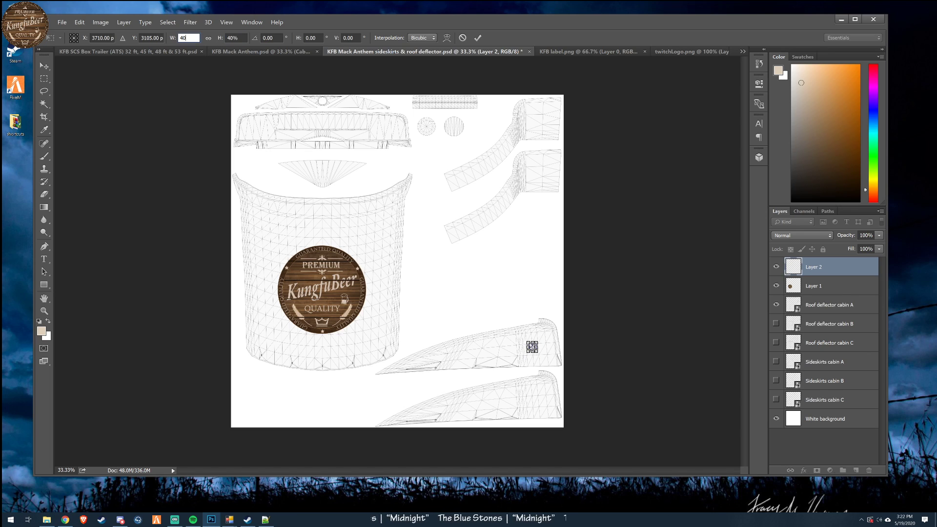
pyautogui.click(478, 38)
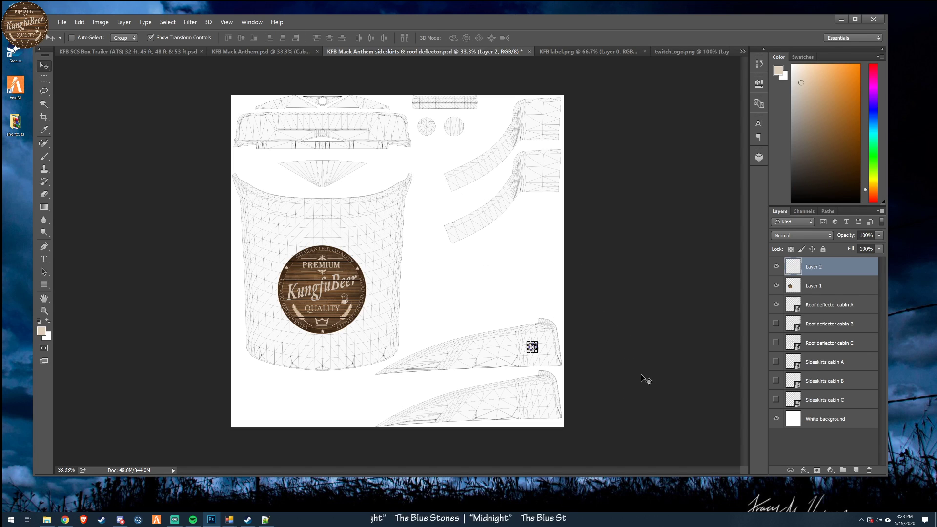
# - Move the scaled Twitch logo right and slightly down, near the tall end of the upper side panel
pyautogui.hotkey('shift', 'Right')
pyautogui.hotkey('shift', 'Right')
pyautogui.hotkey('shift', 'Right')
pyautogui.hotkey('shift', 'Right')
pyautogui.hotkey('shift', 'Right')
pyautogui.hotkey('shift', 'Right')
pyautogui.hotkey('shift', 'Right')
pyautogui.hotkey('shift', 'Right')
pyautogui.hotkey('shift', 'Right')
pyautogui.hotkey('shift', 'Right')
pyautogui.moveTo(639, 396); pyautogui.dragTo(632, 395)
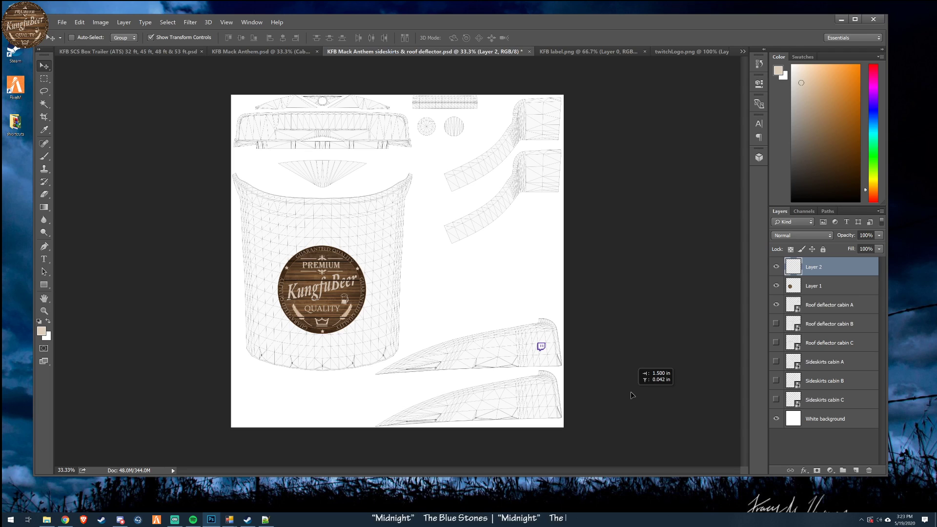
pyautogui.moveTo(632, 395); pyautogui.dragTo(633, 396)
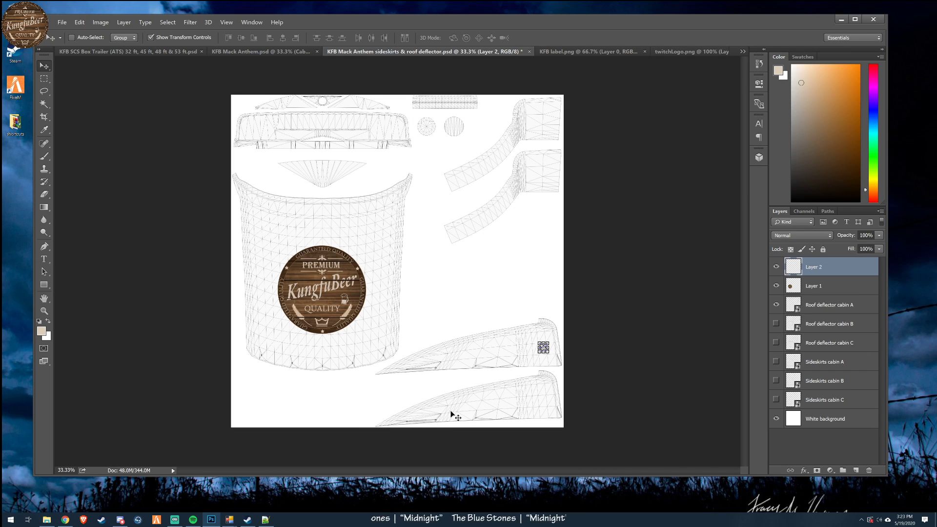
pyautogui.moveTo(575, 366)
pyautogui.mouseDown()
pyautogui.moveTo(599, 362)
pyautogui.moveTo(581, 364)
pyautogui.mouseUp()
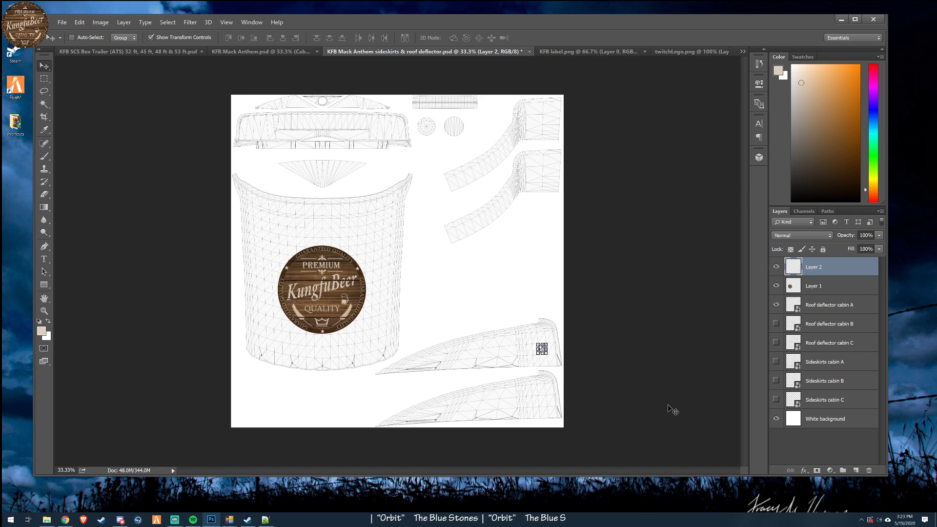
pyautogui.moveTo(627, 375); pyautogui.dragTo(632, 381)
# - Rotate the Twitch logo to about -3.9 degrees to follow the slant of the upper side panel's mesh lines
pyautogui.moveTo(558, 343); pyautogui.dragTo(563, 339)
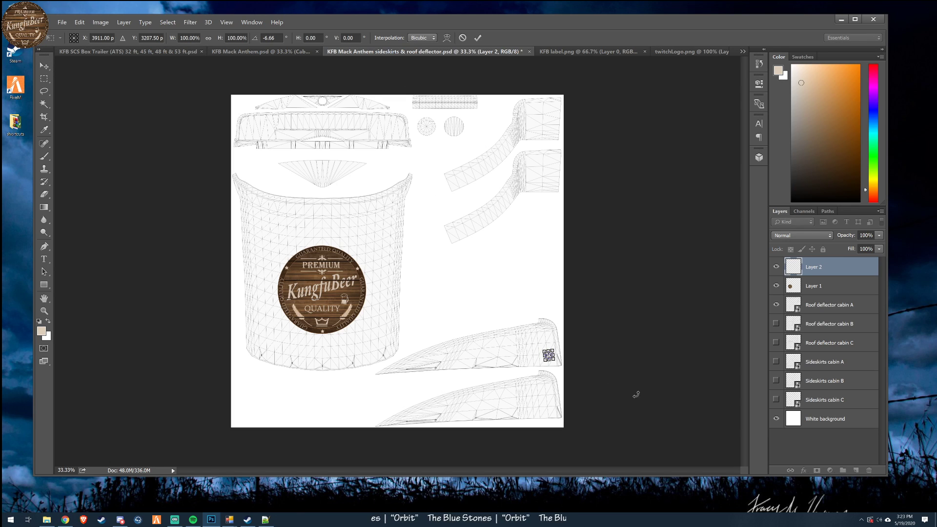
pyautogui.scroll(8, 613, 400)
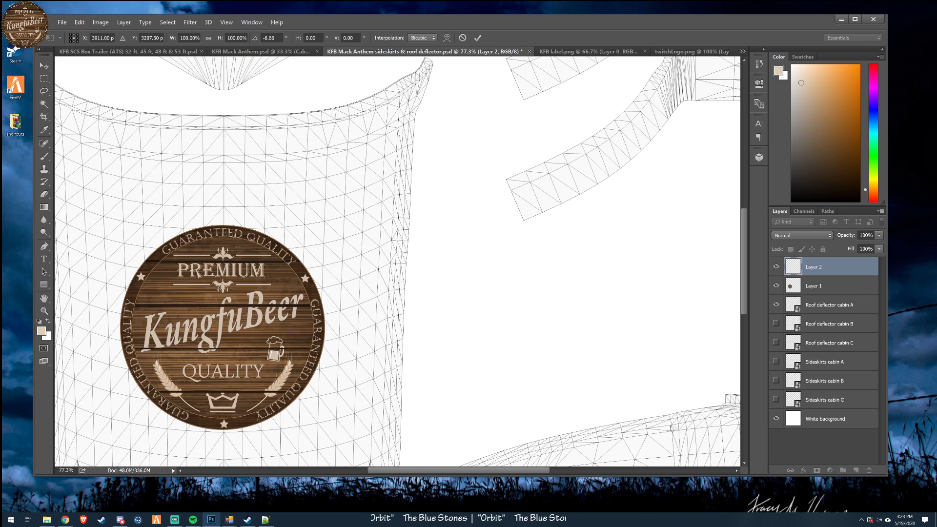
pyautogui.moveTo(513, 472); pyautogui.dragTo(575, 471)
pyautogui.moveTo(745, 267); pyautogui.dragTo(744, 307)
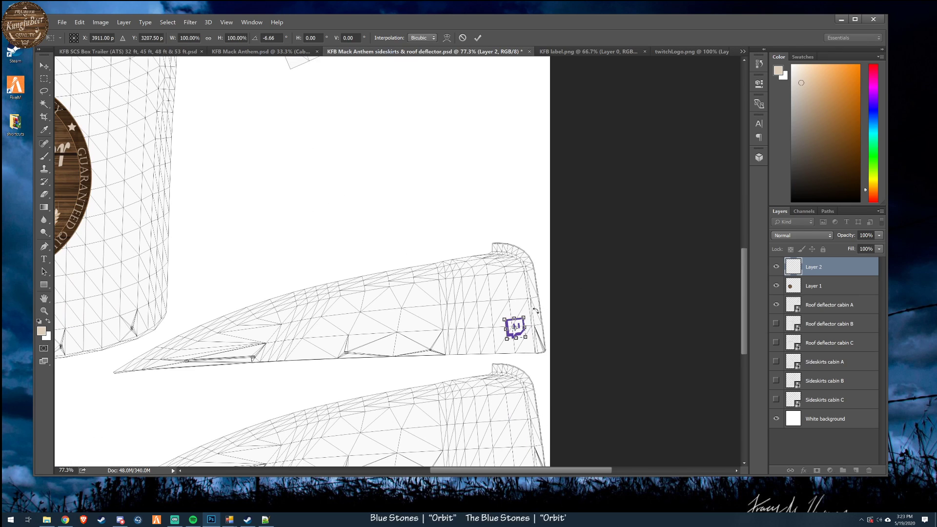
pyautogui.moveTo(537, 310); pyautogui.dragTo(554, 299)
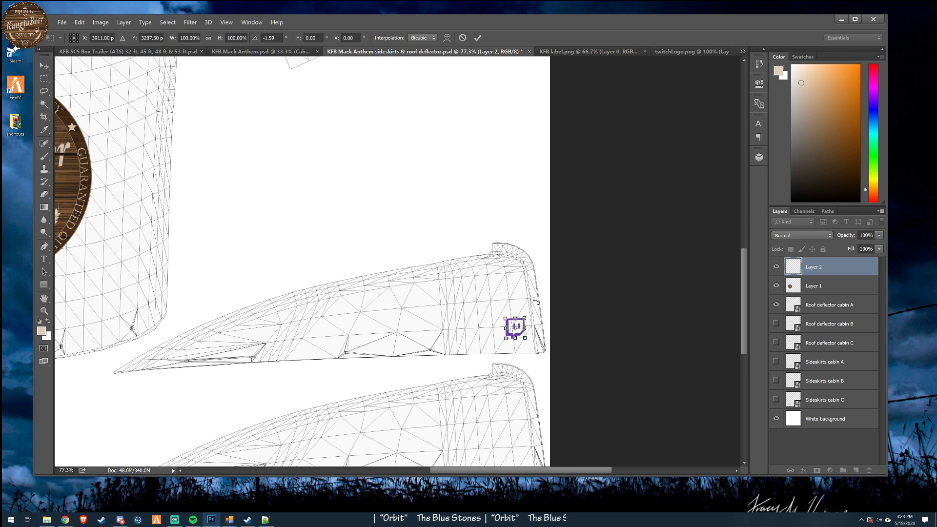
pyautogui.moveTo(532, 311); pyautogui.dragTo(529, 313)
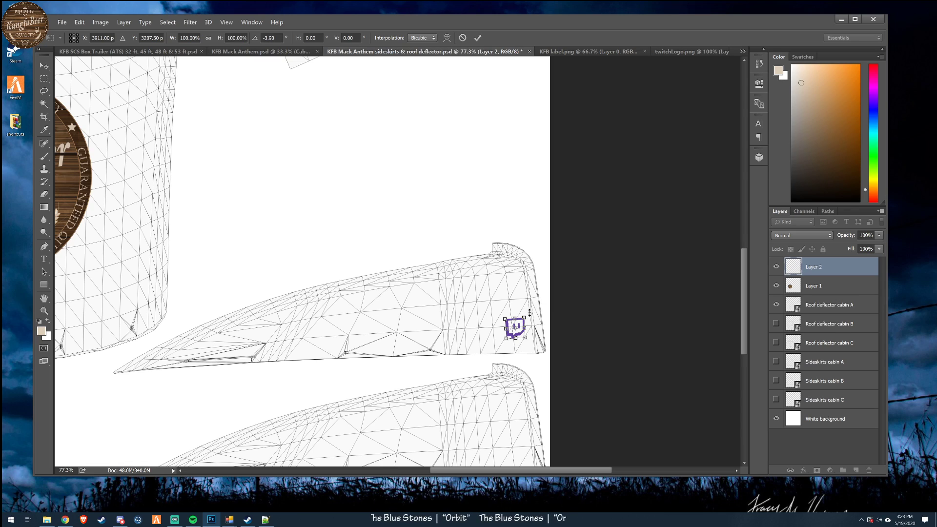
# - Nudge the rotated Twitch logo slightly up and left to about X 3902, Y 3198 px and apply the transformation
pyautogui.press('Up')
pyautogui.press('Up')
pyautogui.press('Up')
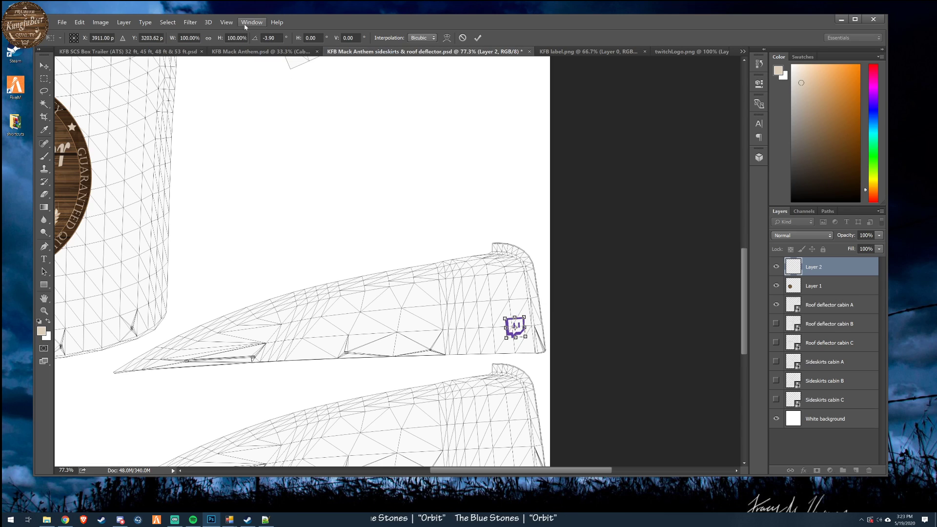
pyautogui.press('Up')
pyautogui.press('Up')
pyautogui.press('Up')
pyautogui.press('Up')
pyautogui.press('Up')
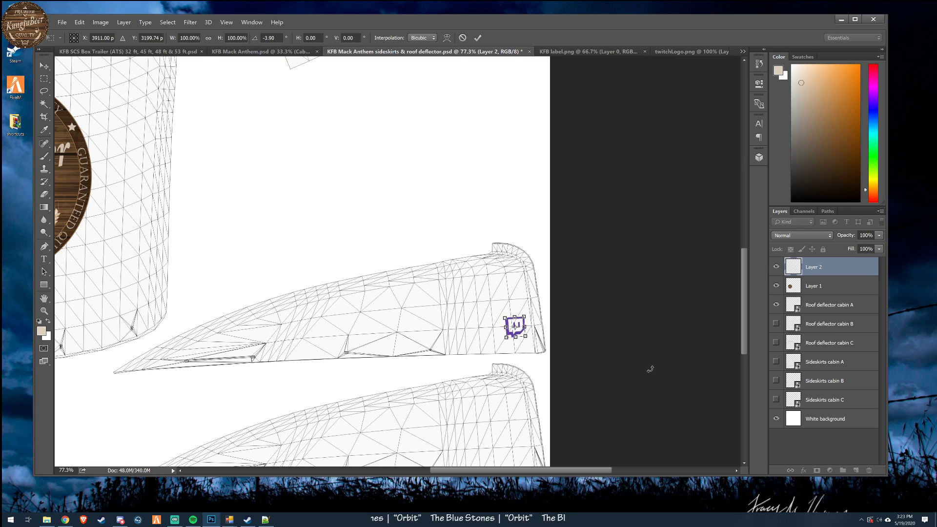
pyautogui.press('Down')
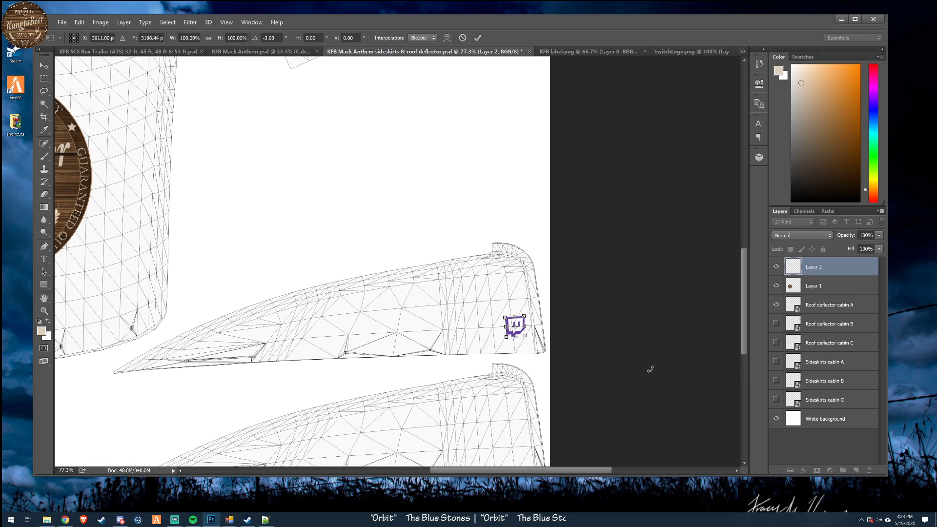
pyautogui.press('Left')
pyautogui.press('Left')
pyautogui.press('Left')
pyautogui.press('Left')
pyautogui.press('Left')
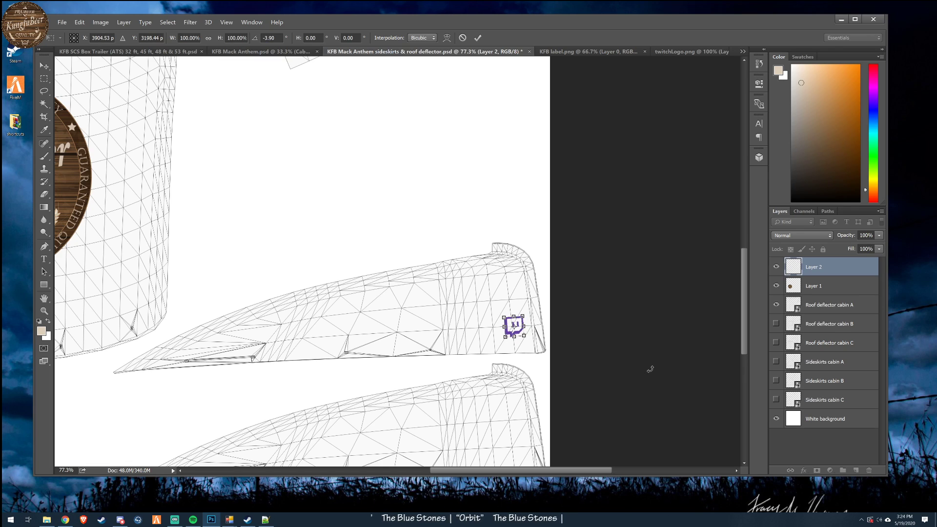
pyautogui.click(478, 38)
# - Rename the Twitch logo's layer to "twitch logo"
pyautogui.scroll(-2, 596, 382)
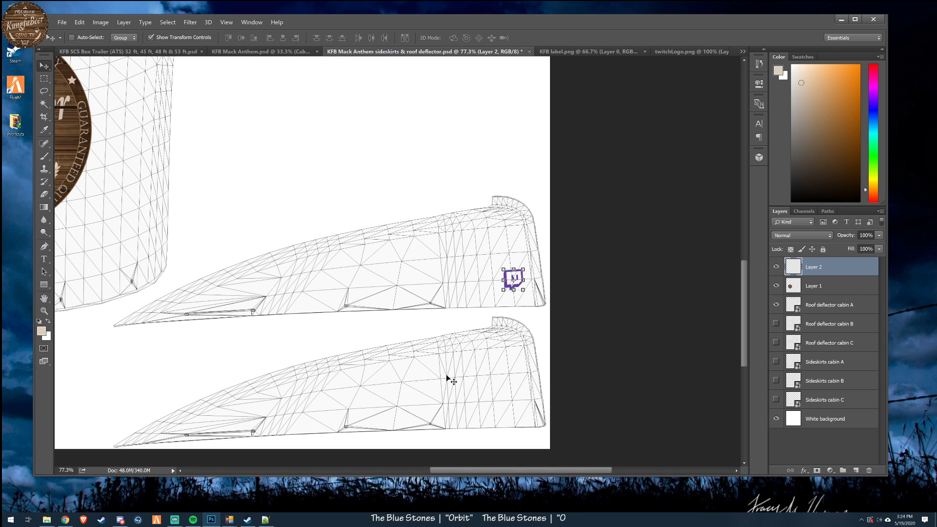
pyautogui.scroll(-3, 519, 298)
pyautogui.scroll(2, 519, 299)
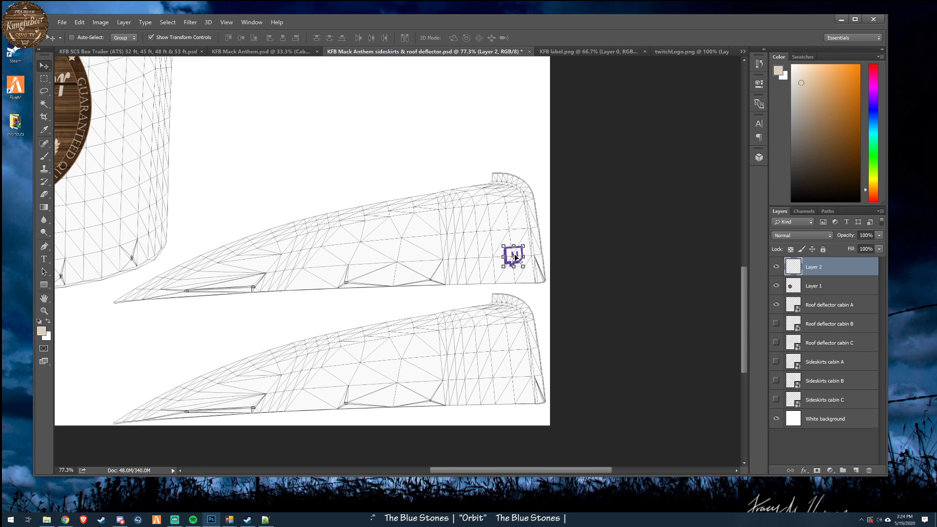
pyautogui.doubleClick(813, 268)
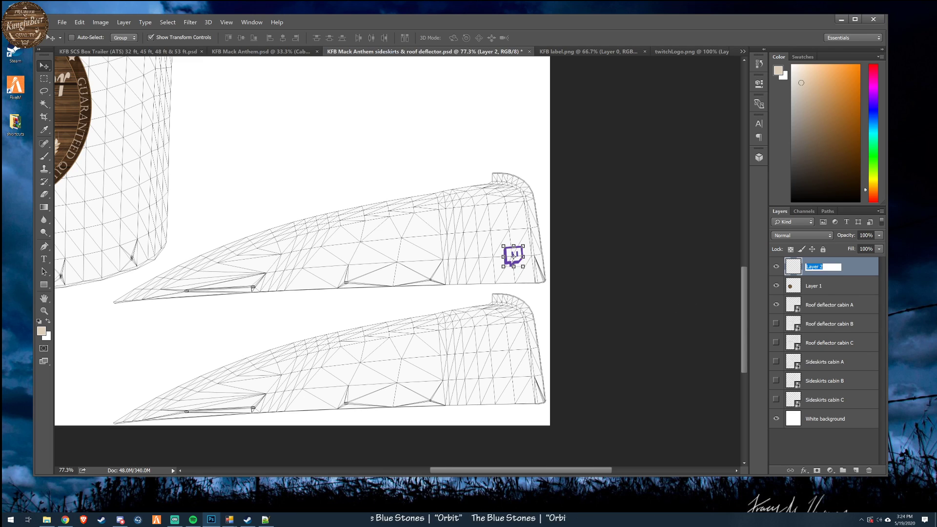
pyautogui.press('BackSpace')
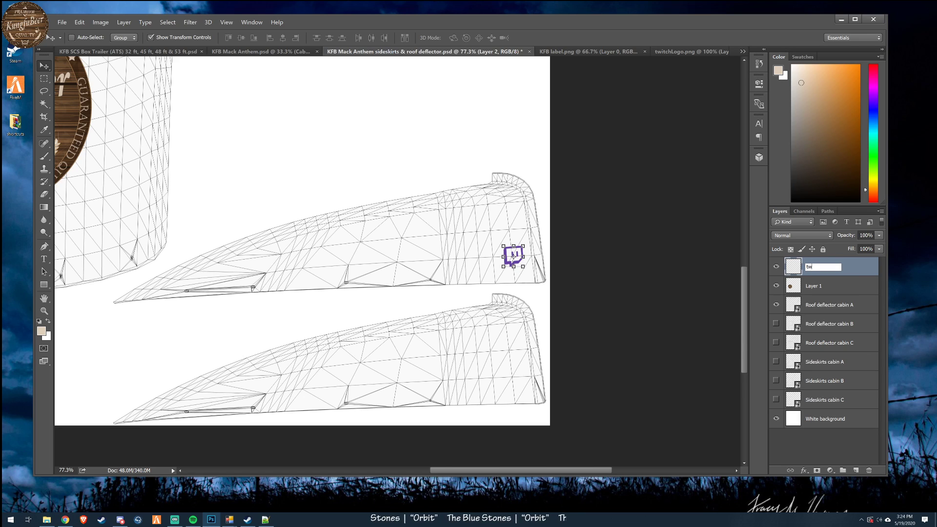
pyautogui.write('twitch l')
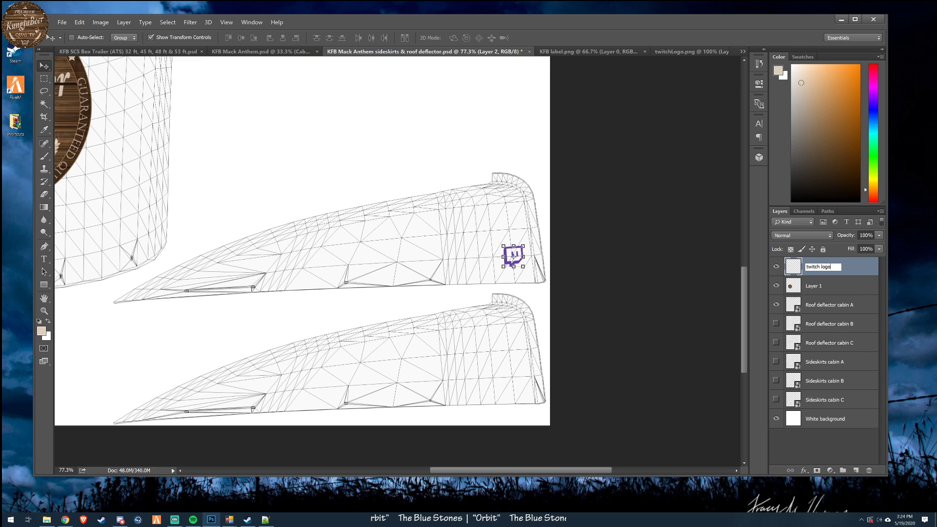
pyautogui.write('ogo')
pyautogui.press('Return')
# - Rename the round KungfuBeer label's layer to "KFB Logo" and toggle both logo layers off and on to check them
pyautogui.doubleClick(813, 286)
pyautogui.write('KF')
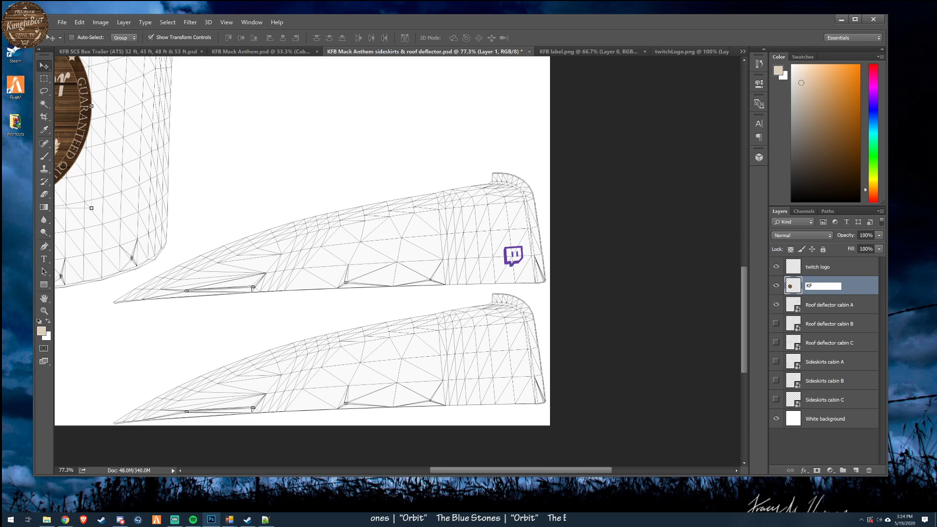
pyautogui.write('B Logo')
pyautogui.press('Return')
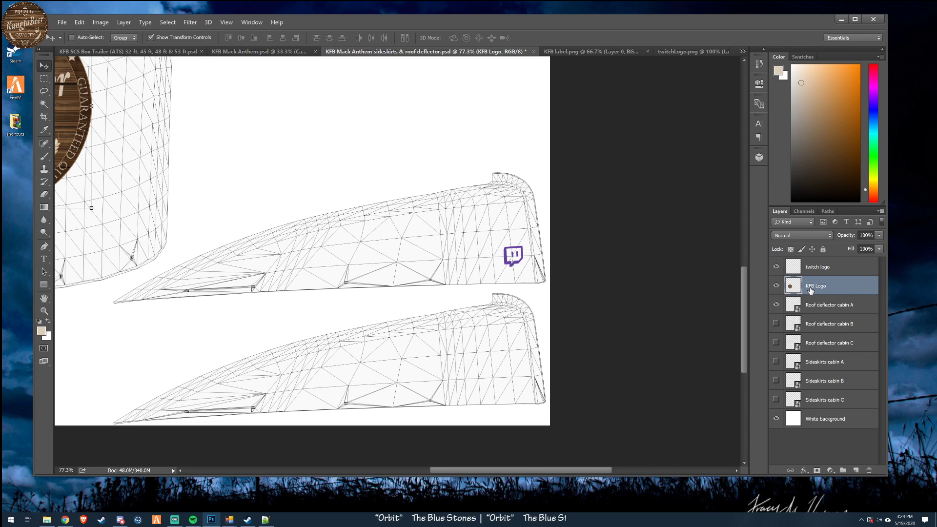
pyautogui.click(776, 285)
pyautogui.click(776, 286)
pyautogui.click(776, 266)
pyautogui.click(775, 267)
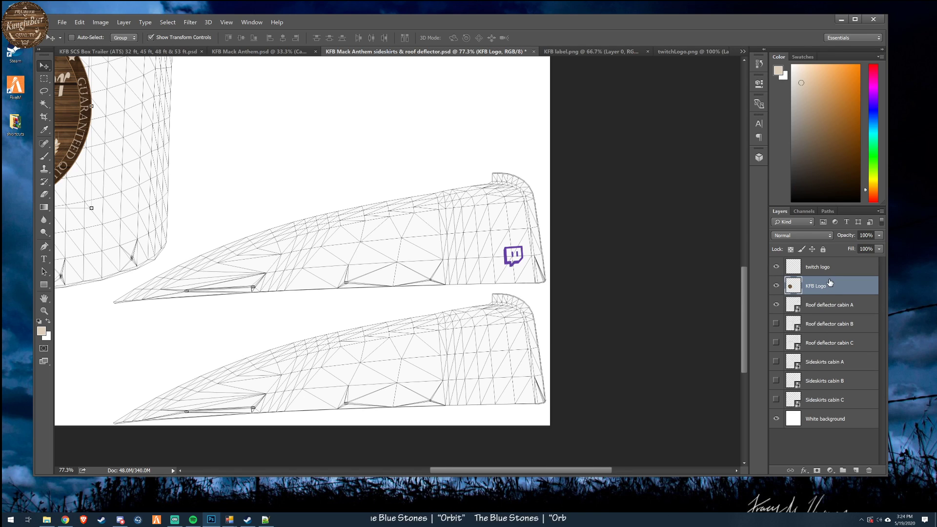
# - Add a new empty layer directly above the "twitch logo" layer
pyautogui.scroll(-1, 698, 324)
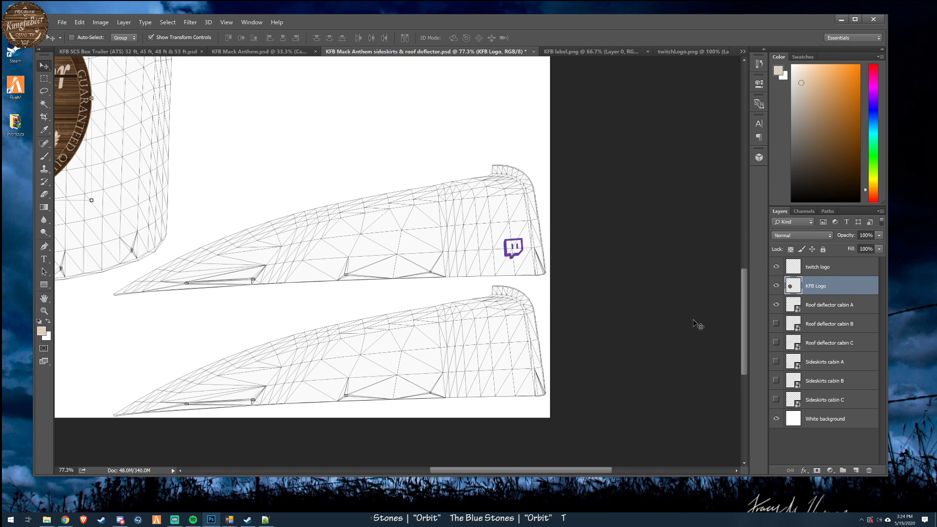
pyautogui.scroll(-2, 698, 324)
pyautogui.scroll(-4, 535, 303)
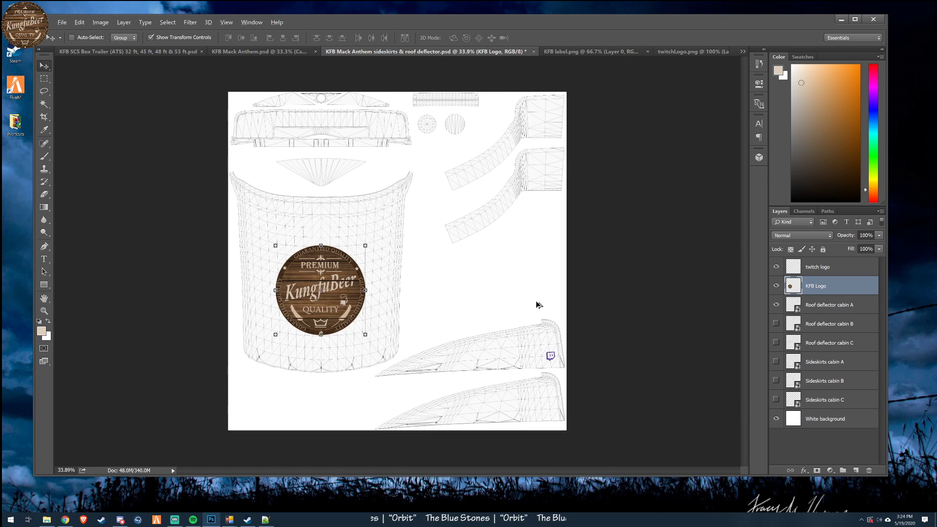
pyautogui.scroll(3, 538, 305)
pyautogui.click(852, 273)
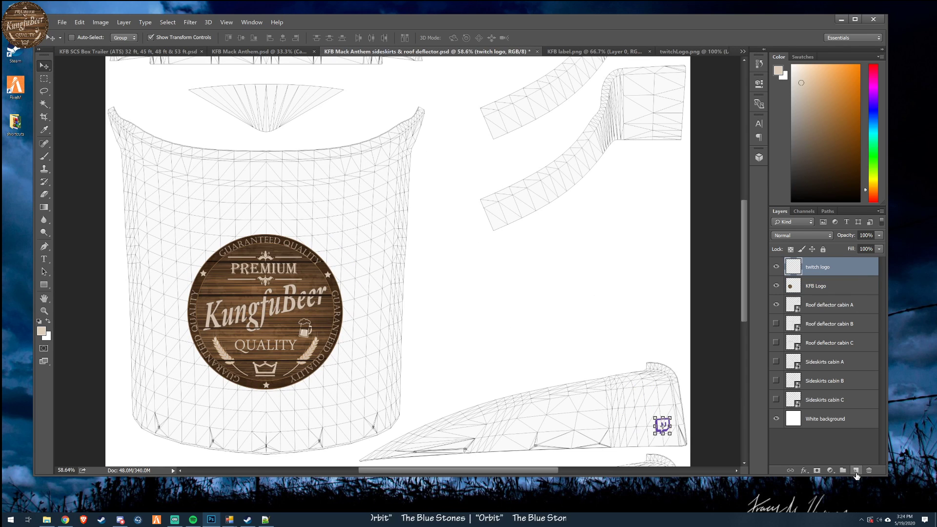
pyautogui.click(856, 470)
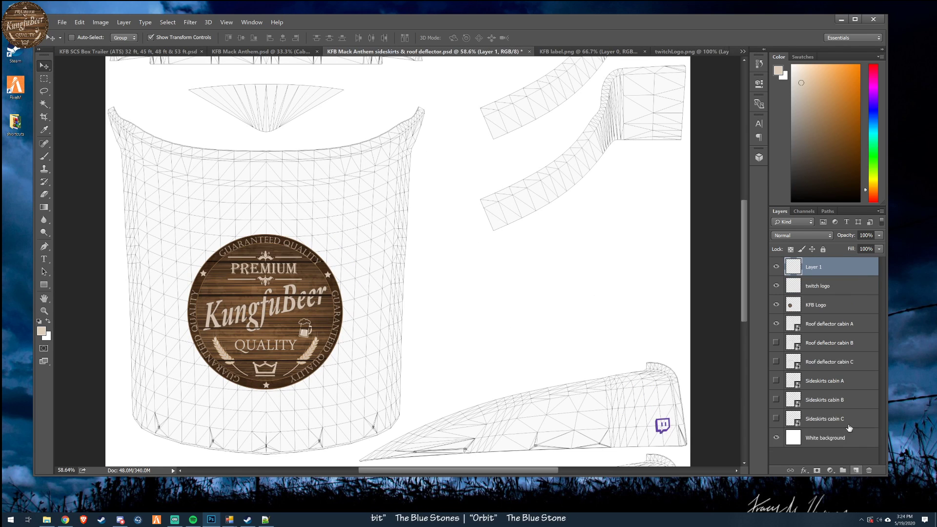
# - Set the text colour to the Twitch logo's purple, #6440a5, and enter "/kungfubeer" on the upper side panel beside the logo
pyautogui.click(50, 259)
pyautogui.scroll(-1, 371, 127)
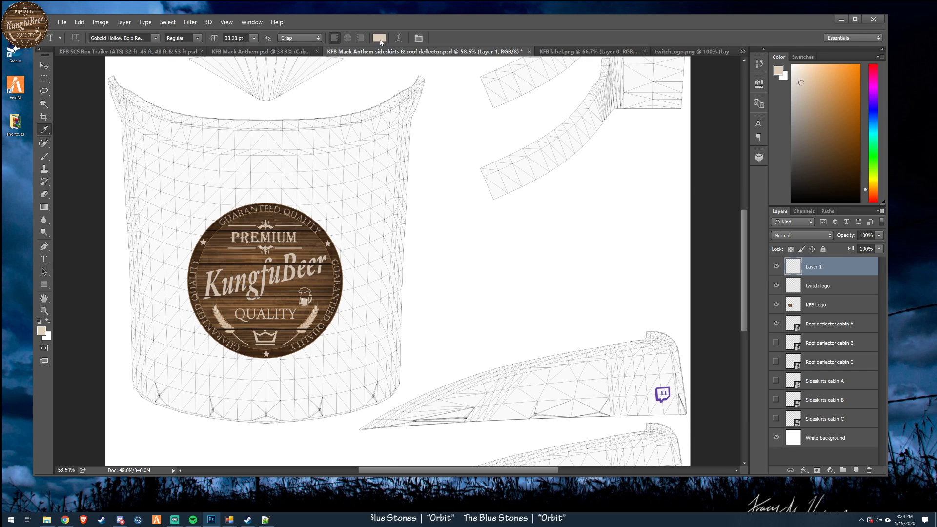
pyautogui.click(380, 38)
pyautogui.click(660, 395)
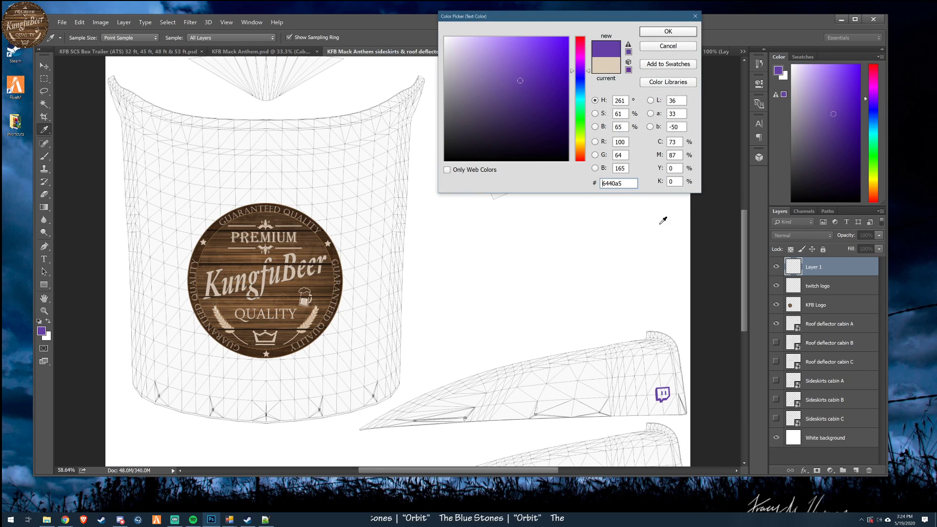
pyautogui.click(682, 39)
pyautogui.click(573, 400)
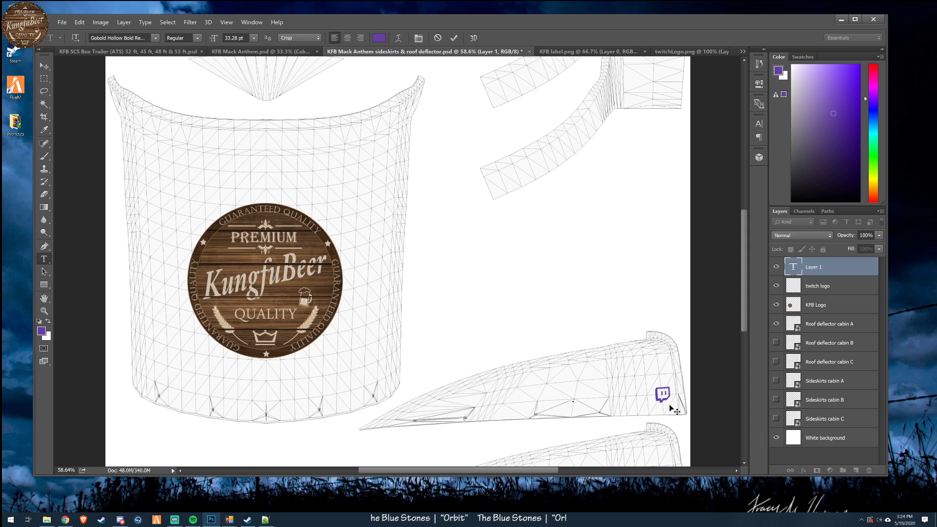
pyautogui.write('KUNGFUBEER')
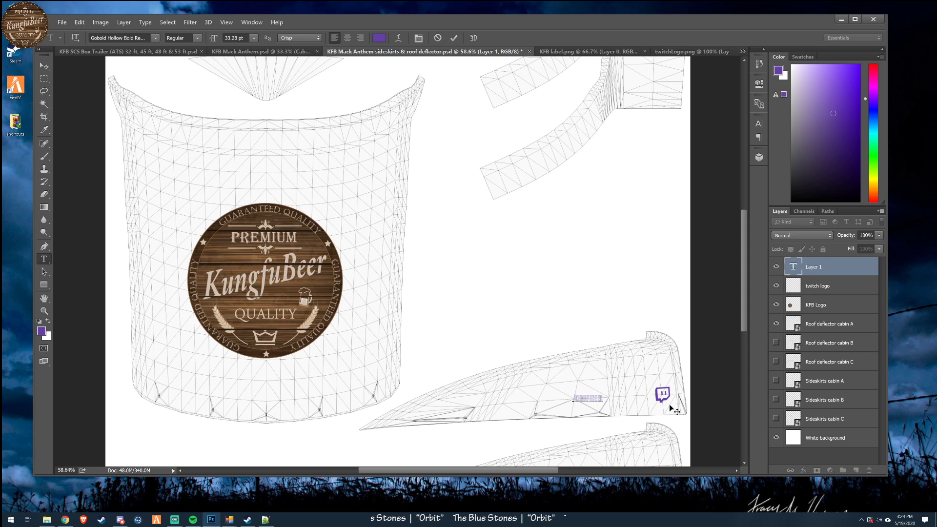
# - Change the font of the "/kungfubeer" text to Dimitri Swank Regular
pyautogui.doubleClick(799, 265)
pyautogui.click(155, 38)
pyautogui.scroll(-20, 154, 293)
pyautogui.scroll(-10, 157, 327)
pyautogui.scroll(-12, 158, 327)
pyautogui.scroll(-4, 158, 326)
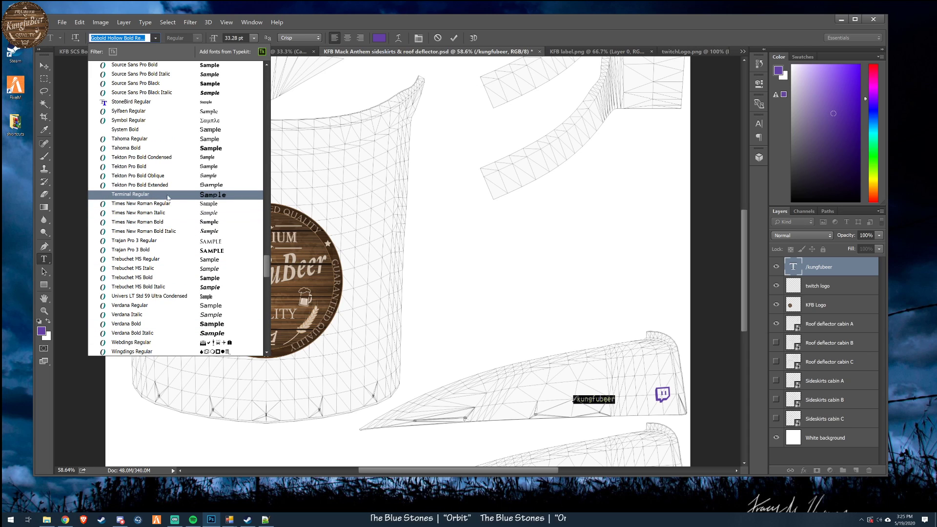
pyautogui.moveTo(264, 271); pyautogui.dragTo(265, 268)
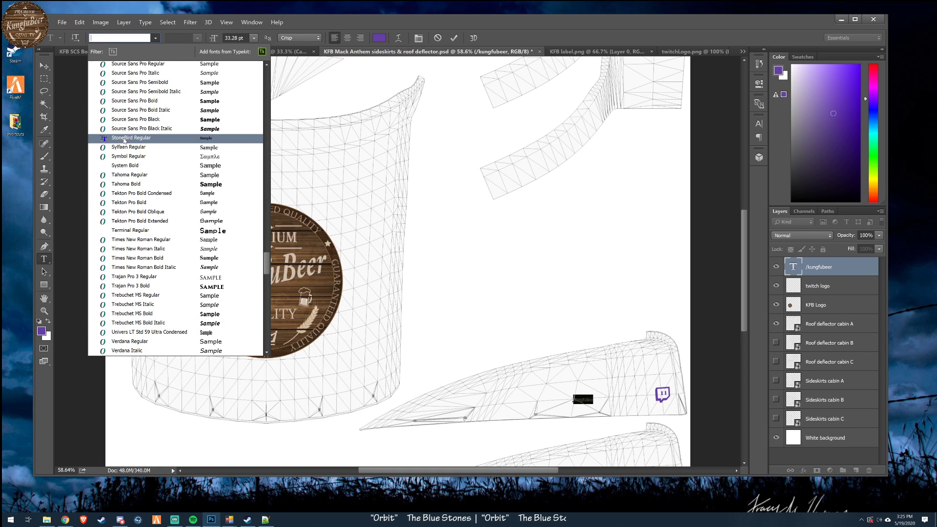
pyautogui.moveTo(265, 264); pyautogui.dragTo(259, 130)
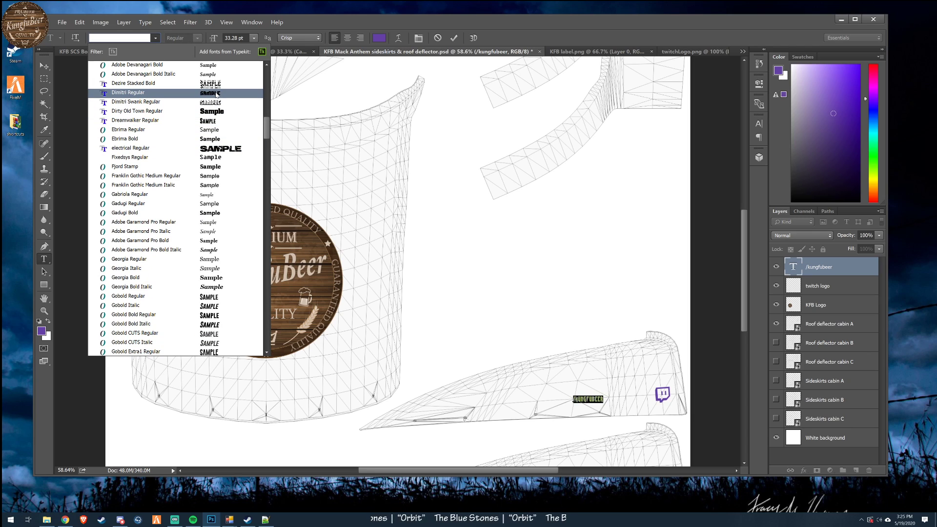
pyautogui.click(218, 103)
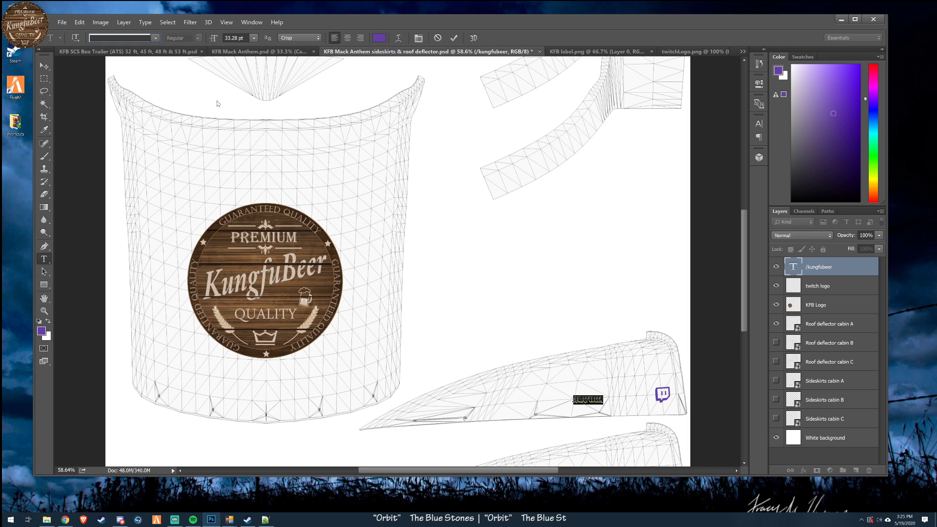
pyautogui.click(44, 66)
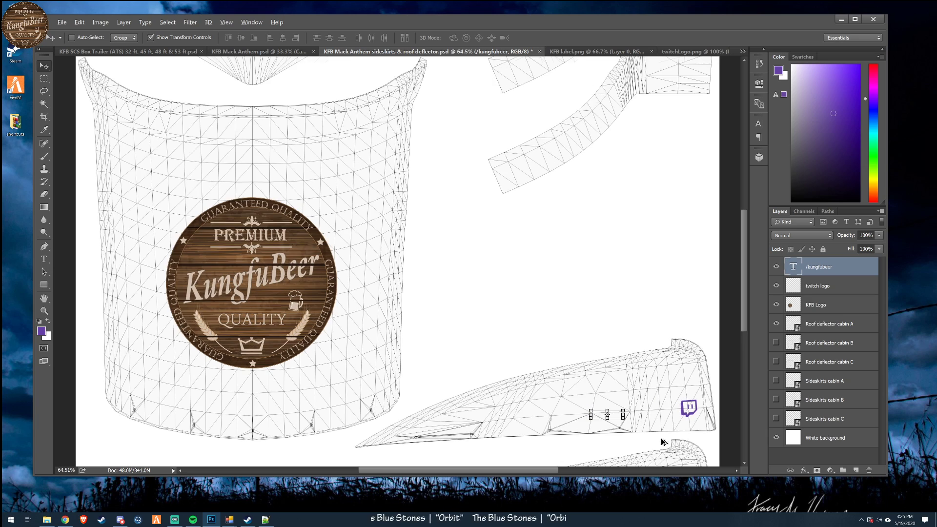
# - Scale the "/kungfubeer" text to about 187% width and 239% height, rotate it about -3.8 degrees and place it beside the Twitch logo
pyautogui.scroll(5, 662, 439)
pyautogui.moveTo(519, 472); pyautogui.dragTo(589, 472)
pyautogui.moveTo(745, 320); pyautogui.dragTo(745, 347)
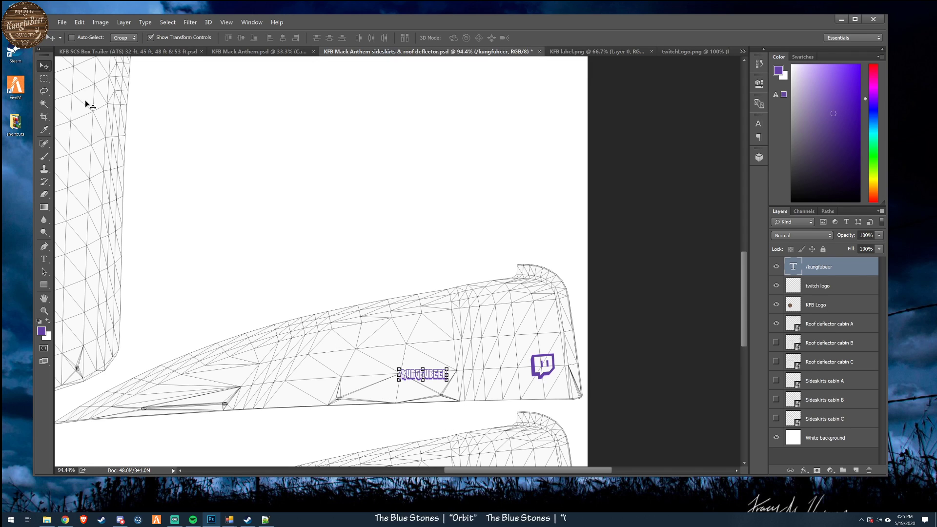
pyautogui.moveTo(445, 424); pyautogui.dragTo(522, 414)
pyautogui.moveTo(463, 357); pyautogui.dragTo(435, 399)
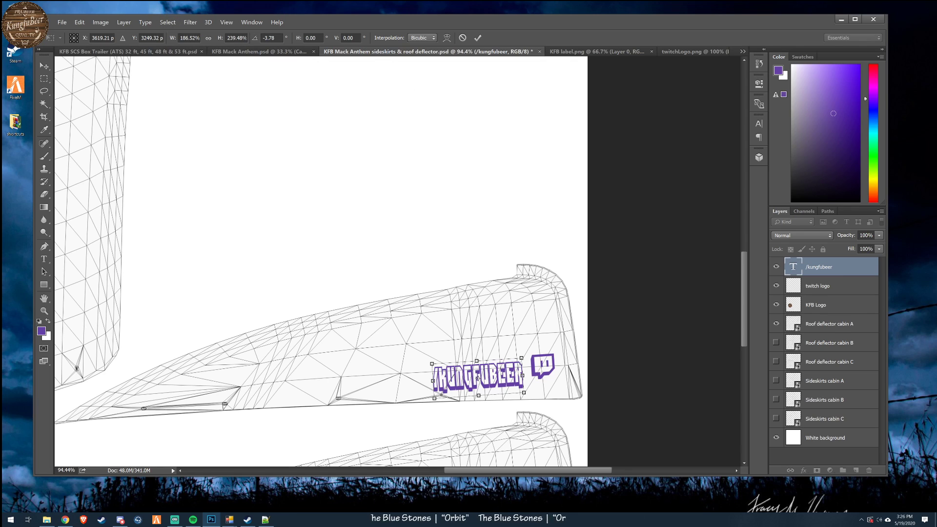
pyautogui.moveTo(196, 38); pyautogui.dragTo(168, 38)
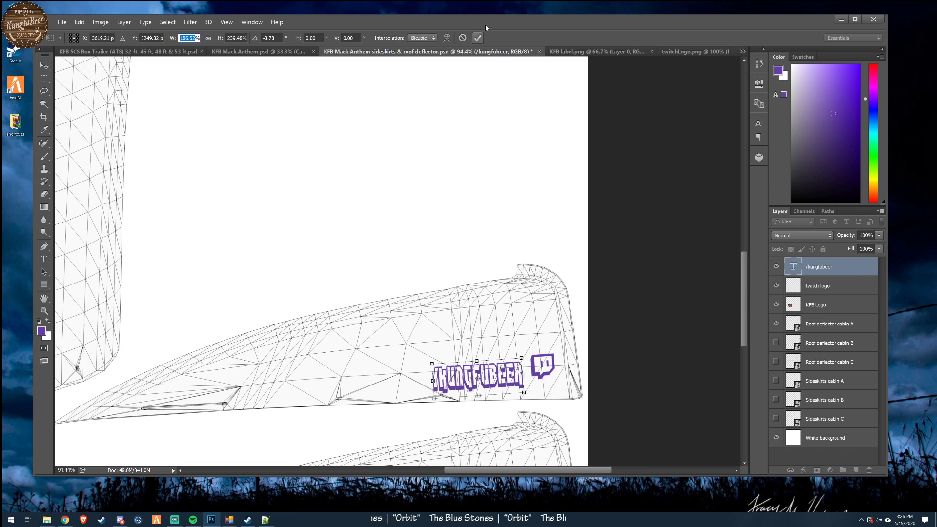
pyautogui.press('Return')
# - Reduce the "/kungfubeer" text's height to about 77% and move it up to about X 3627, Y 3210 px, level with the Twitch logo
pyautogui.moveTo(493, 423); pyautogui.dragTo(480, 384)
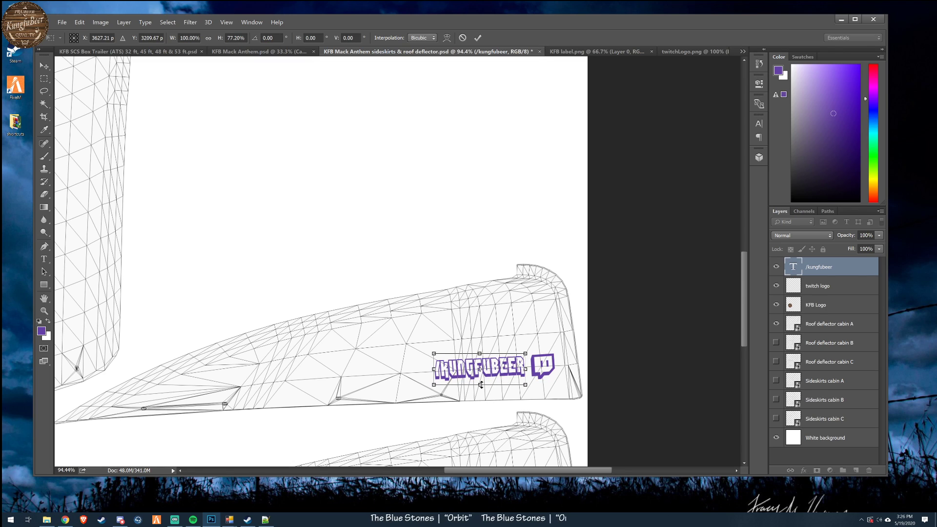
pyautogui.click(478, 39)
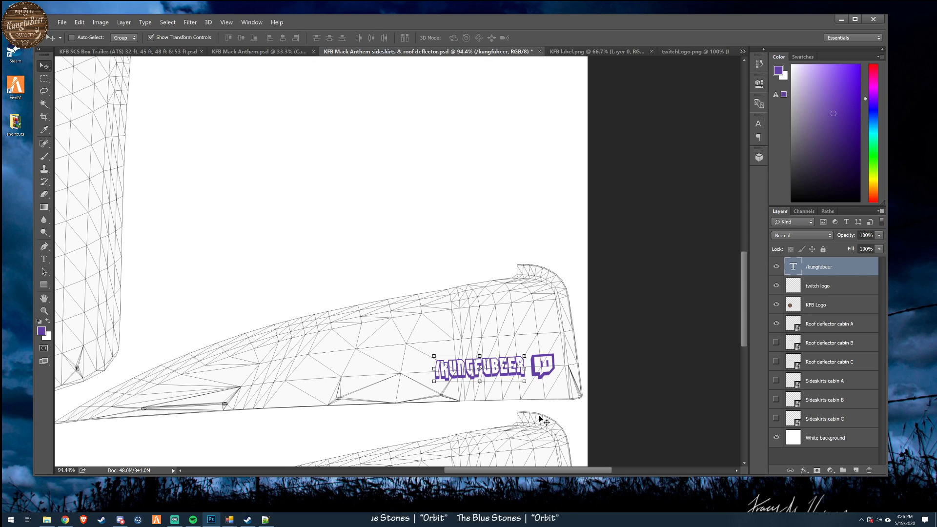
# - Remove the leading slash so the text reads "kungfubeer"
pyautogui.doubleClick(793, 263)
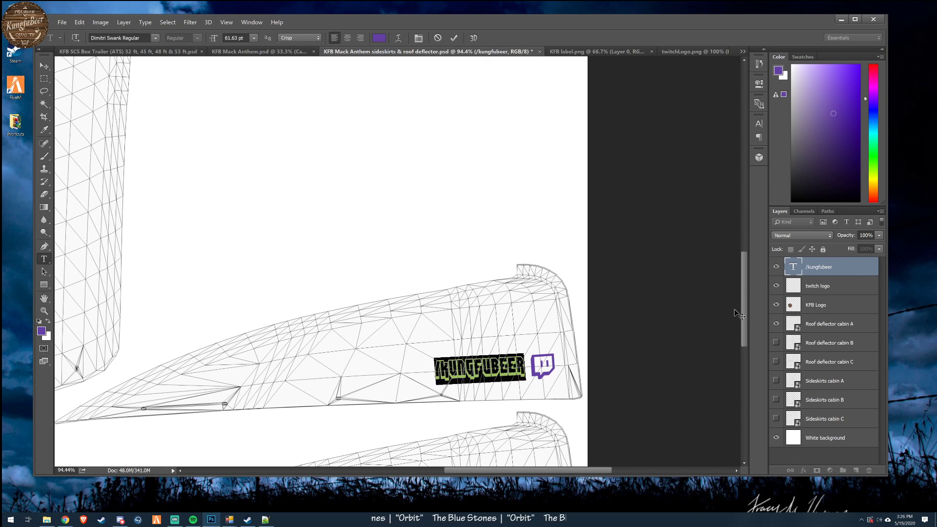
pyautogui.press('Home')
pyautogui.press('Delete')
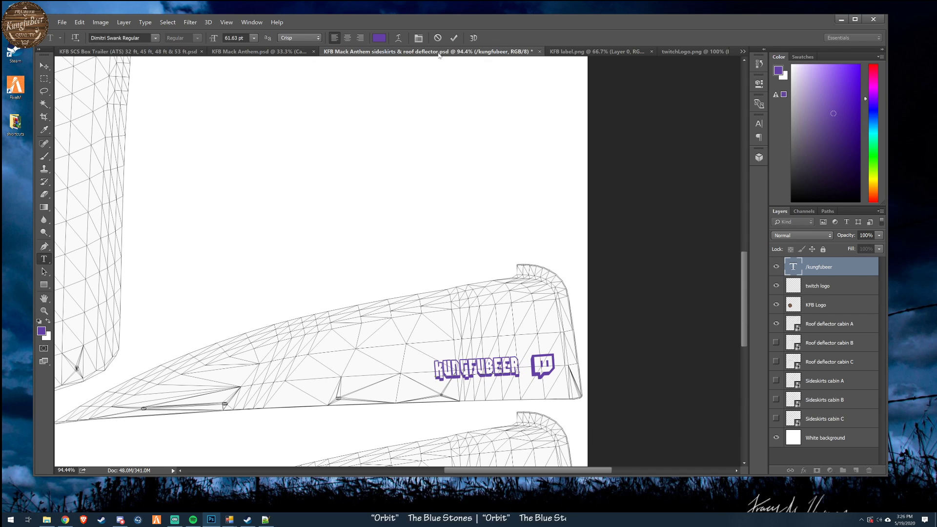
pyautogui.click(454, 38)
# - Nudge the "kungfubeer" text right until it sits close to the Twitch logo
pyautogui.press('Right')
pyautogui.press('Right')
pyautogui.press('Right')
pyautogui.press('Right')
pyautogui.press('Right')
pyautogui.press('Right')
pyautogui.press('Right')
pyautogui.press('Right')
pyautogui.press('Right')
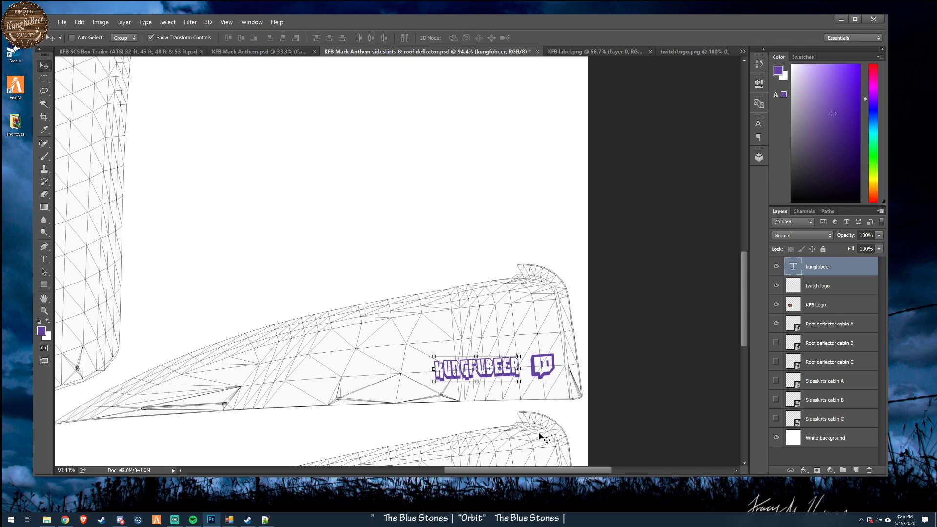
pyautogui.press('Right')
pyautogui.press('Right')
pyautogui.press('Right')
pyautogui.press('Right')
pyautogui.press('Right')
pyautogui.press('Right')
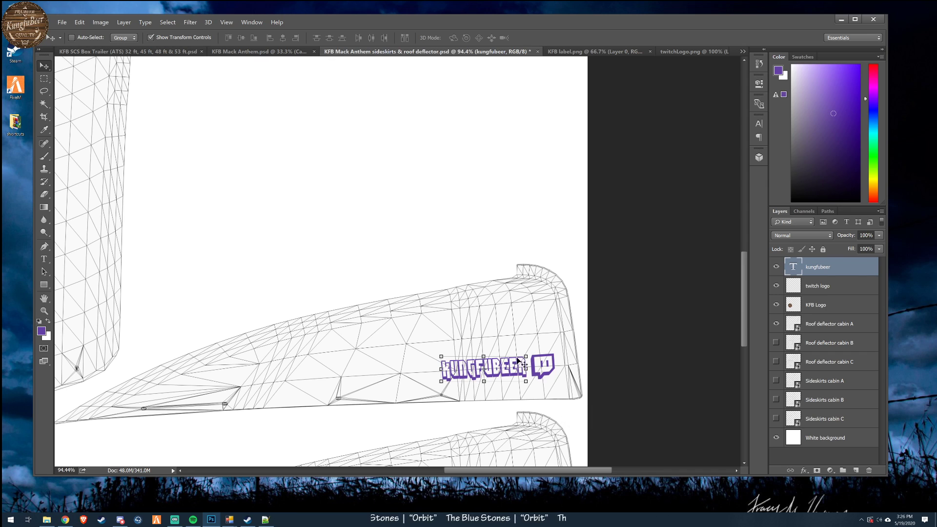
# - Duplicate the "kungfubeer" text and "twitch logo" layers together within the same document
pyautogui.scroll(-3, 635, 367)
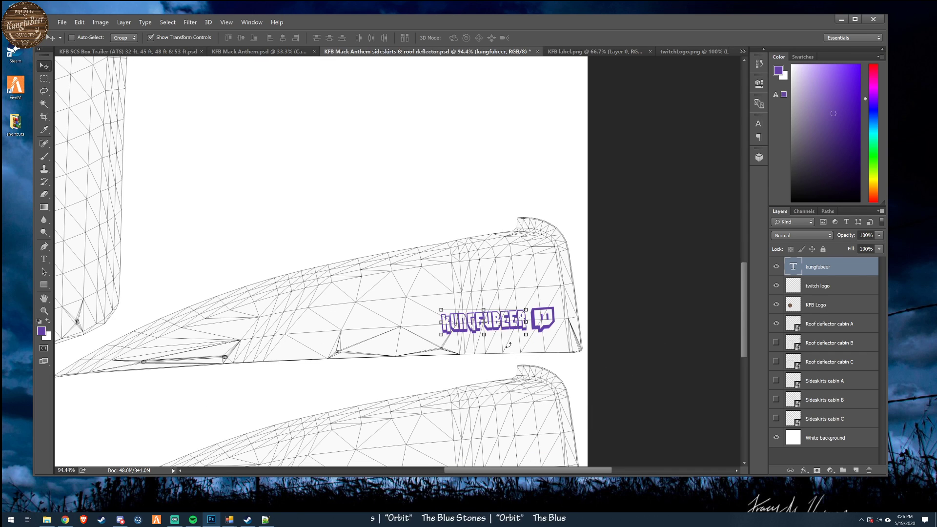
pyautogui.scroll(-5, 360, 322)
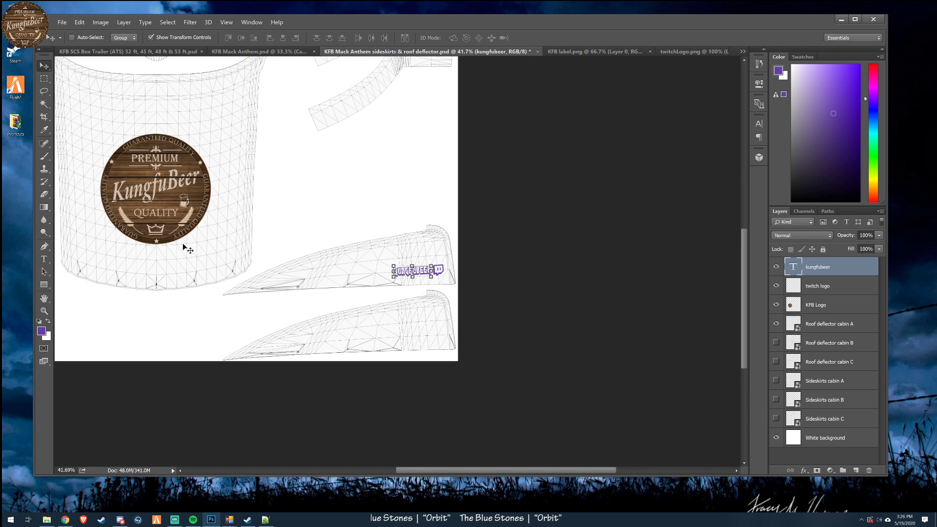
pyautogui.hotkey('ctrl', '0')
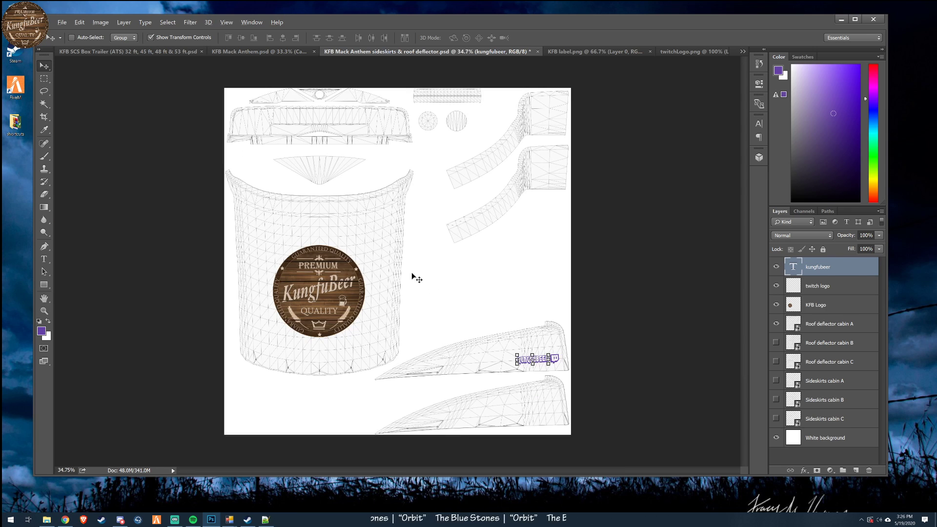
pyautogui.scroll(3, 394, 268)
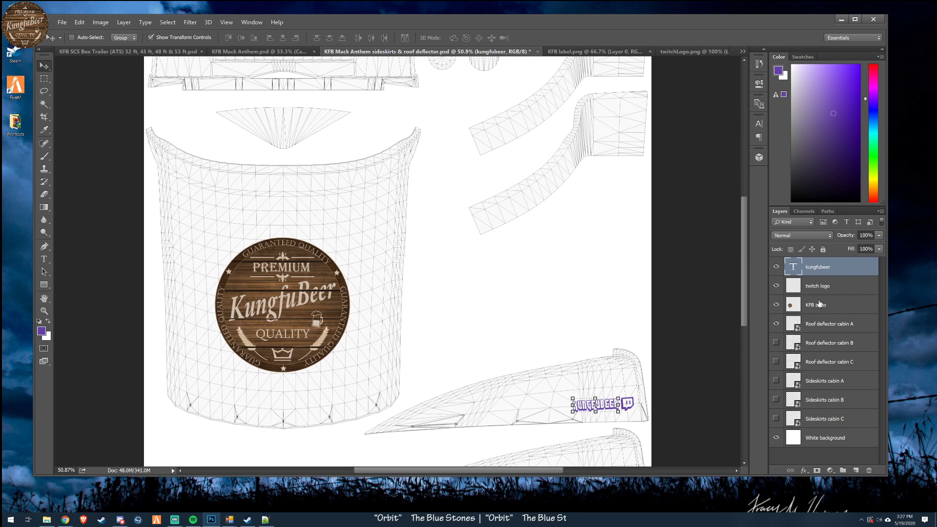
pyautogui.keyDown('shift'); pyautogui.click(832, 289); pyautogui.keyUp('shift')
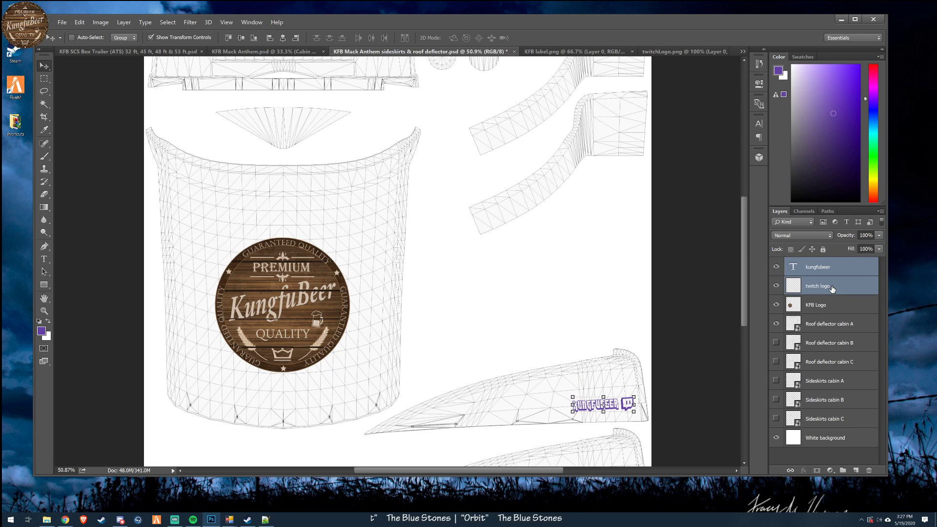
pyautogui.rightClick(832, 289)
pyautogui.click(852, 243)
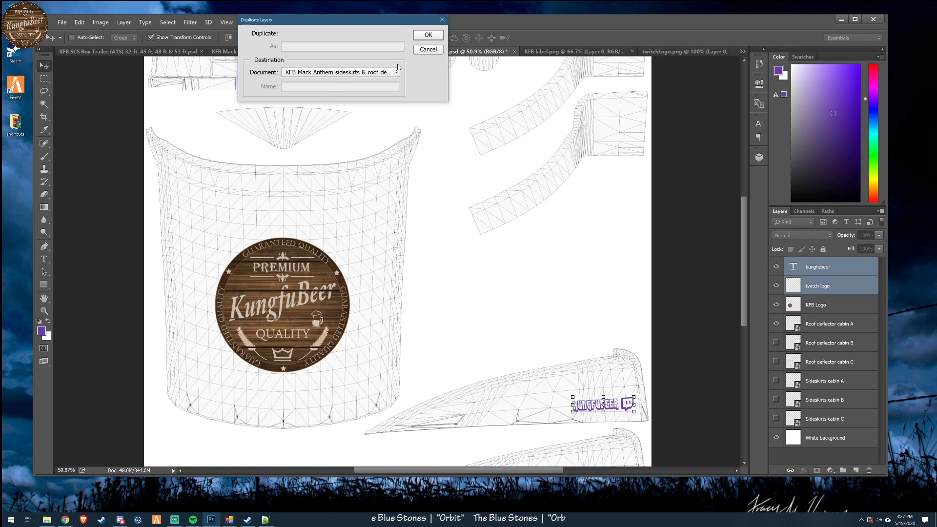
pyautogui.click(428, 37)
pyautogui.scroll(-5, 728, 322)
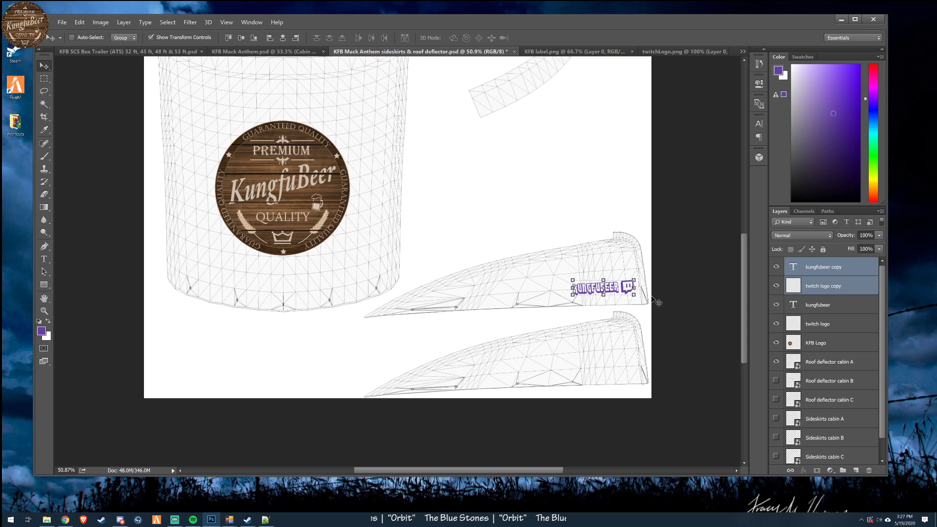
pyautogui.moveTo(633, 287); pyautogui.dragTo(472, 288)
pyautogui.click(187, 38)
pyautogui.moveTo(188, 37); pyautogui.dragTo(221, 39)
pyautogui.press('BackSpace')
pyautogui.press('BackSpace')
pyautogui.press('BackSpace')
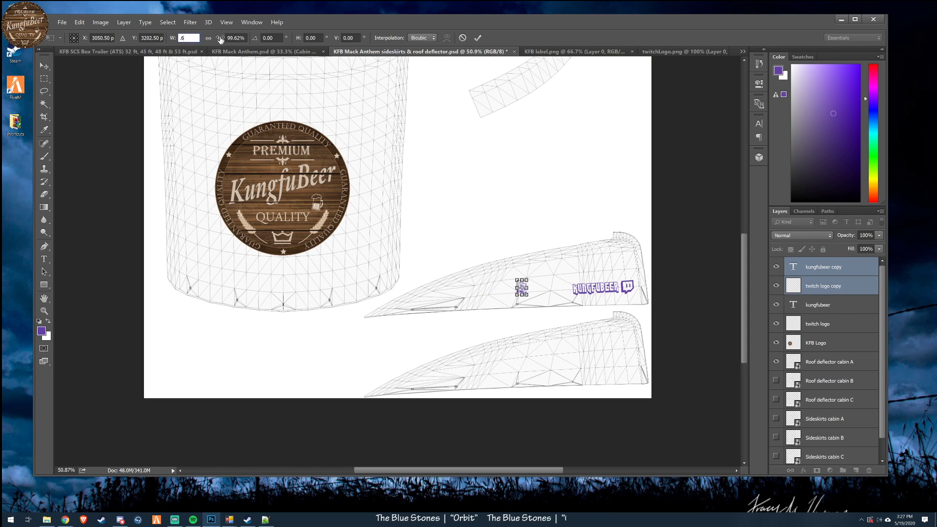
pyautogui.click(463, 37)
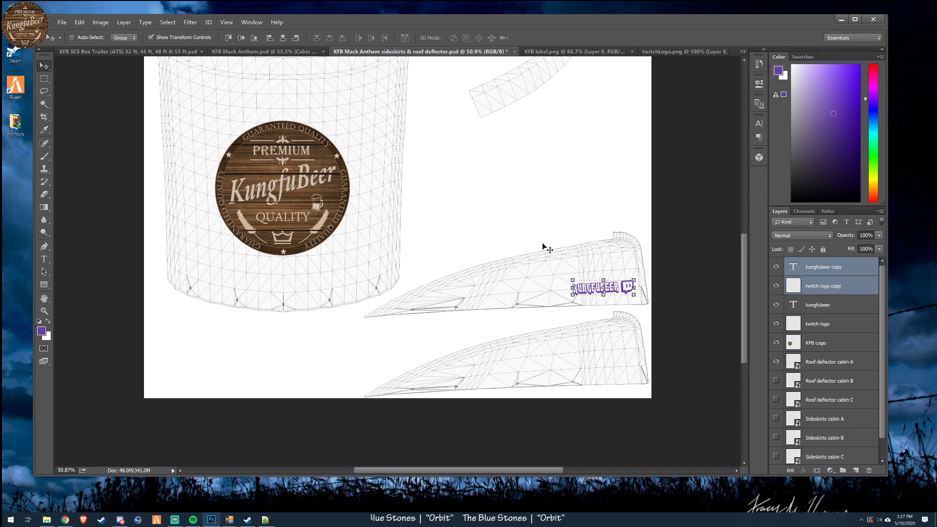
# - Mirror the duplicated "kungfubeer" text and Twitch logo horizontally by scaling their width to -180%
pyautogui.moveTo(633, 288); pyautogui.dragTo(474, 288)
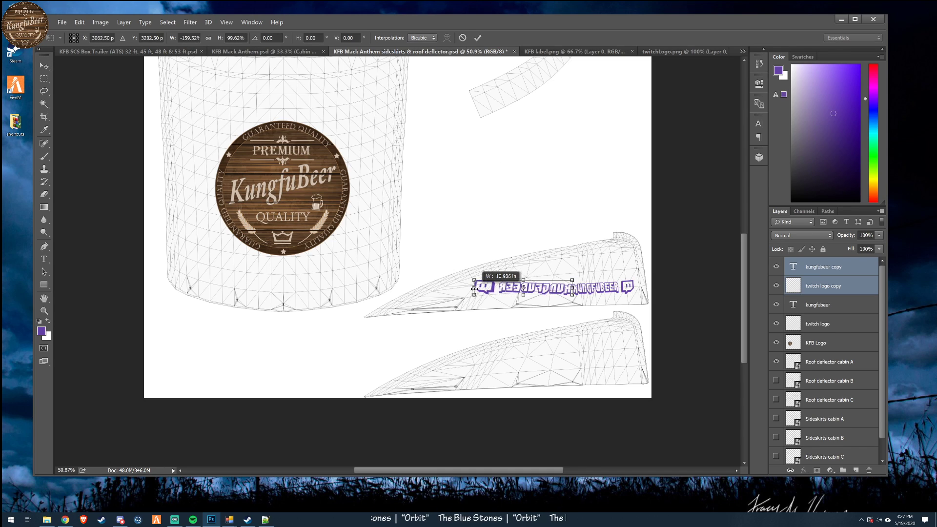
pyautogui.click(189, 37)
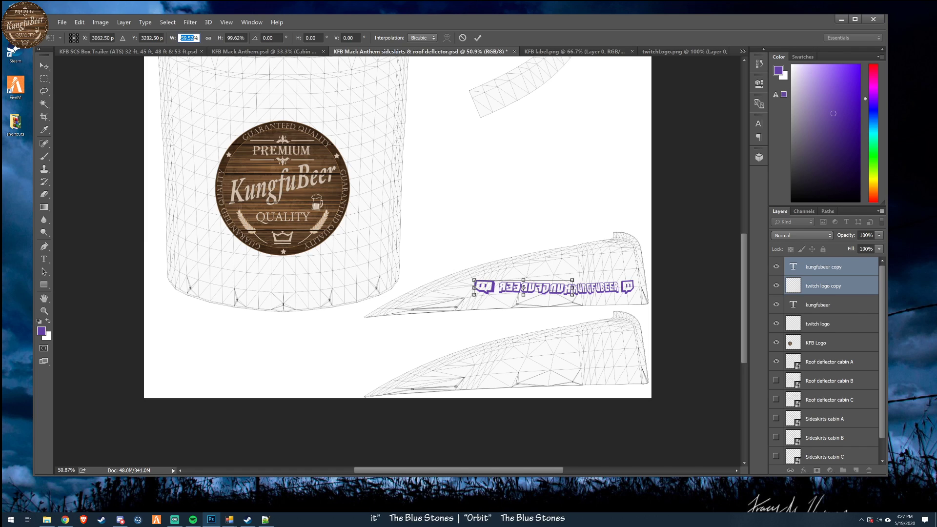
pyautogui.write('-180')
pyautogui.press('Return')
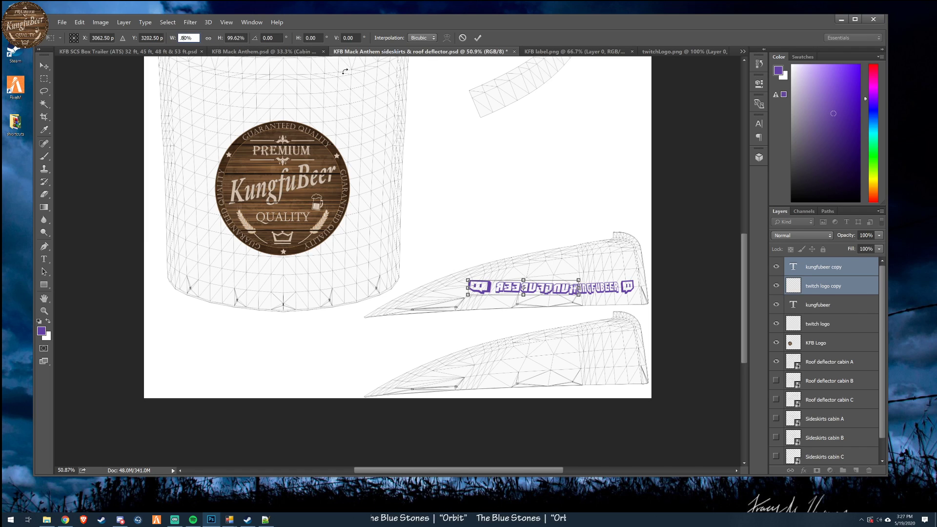
pyautogui.click(478, 38)
# - Scale the mirrored lettering to about 55% width, rotate it about -7.8°, and place it on the lower deflector panel near X 3708, Y 3860 px
pyautogui.moveTo(574, 330); pyautogui.dragTo(632, 344)
pyautogui.moveTo(523, 302); pyautogui.dragTo(573, 302)
pyautogui.click(632, 300)
pyautogui.moveTo(564, 311); pyautogui.dragTo(566, 317)
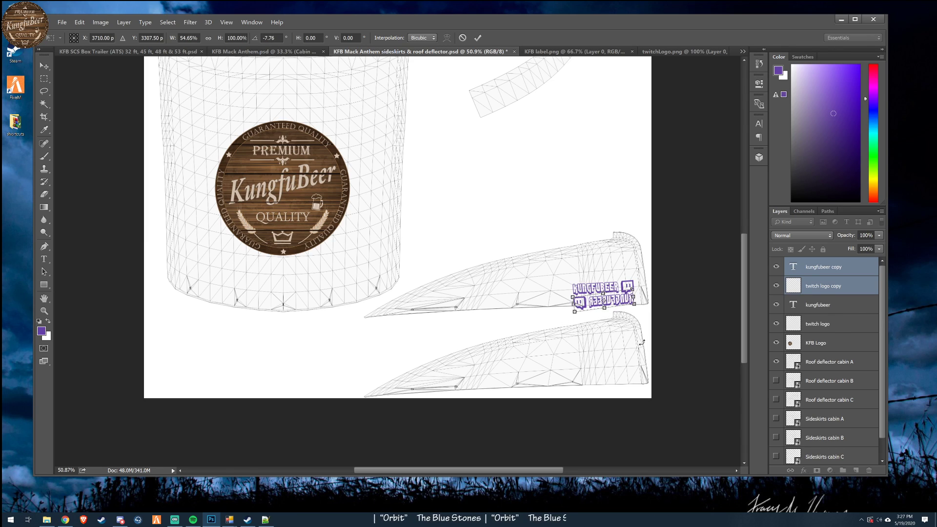
pyautogui.moveTo(616, 302); pyautogui.dragTo(616, 369)
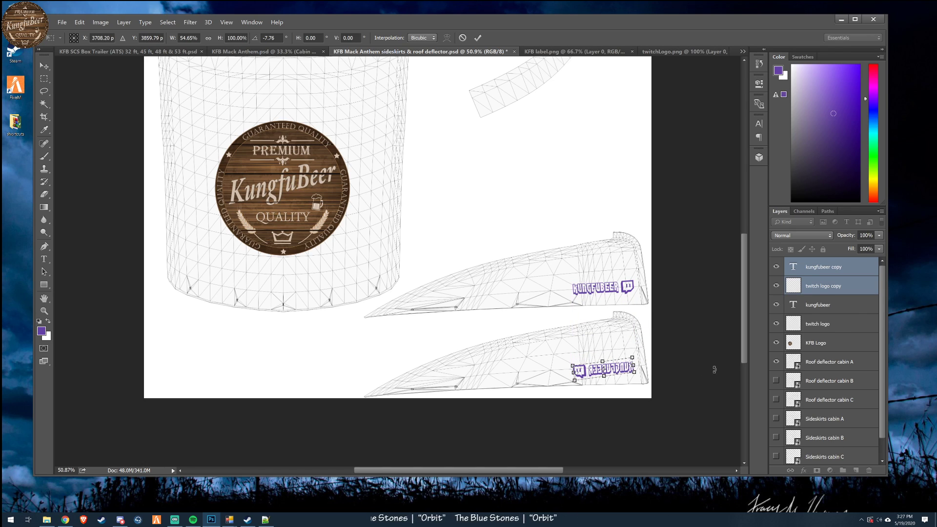
pyautogui.press('Return')
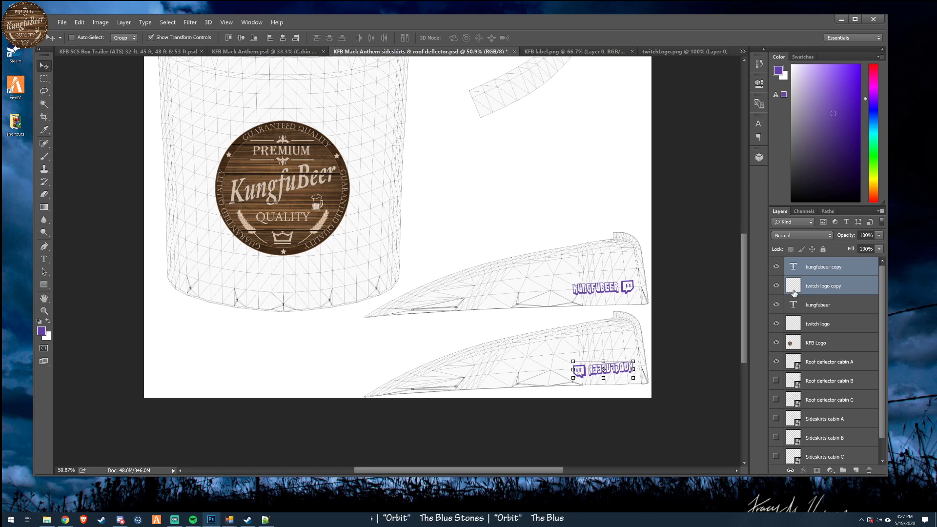
# - Hide the "Roof deflector cabin A" and "White background" layers and save the document
pyautogui.click(776, 362)
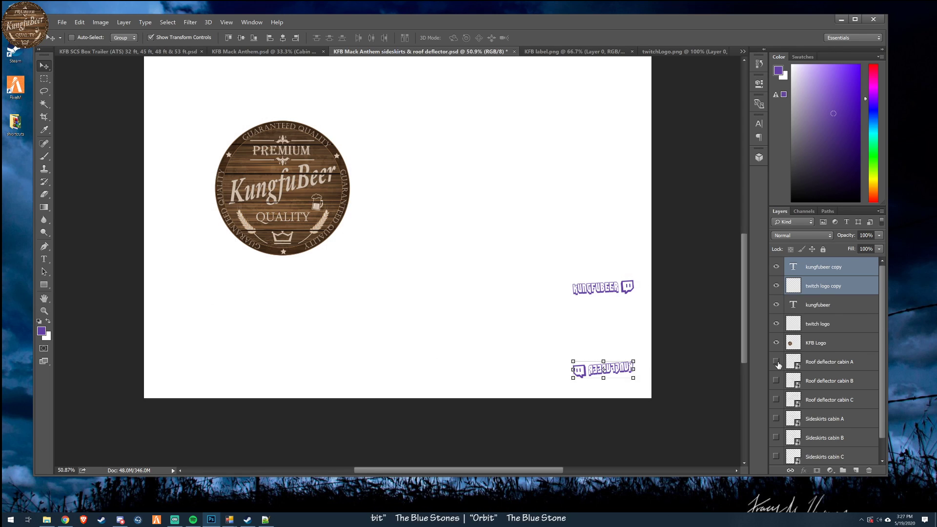
pyautogui.scroll(-1, 854, 413)
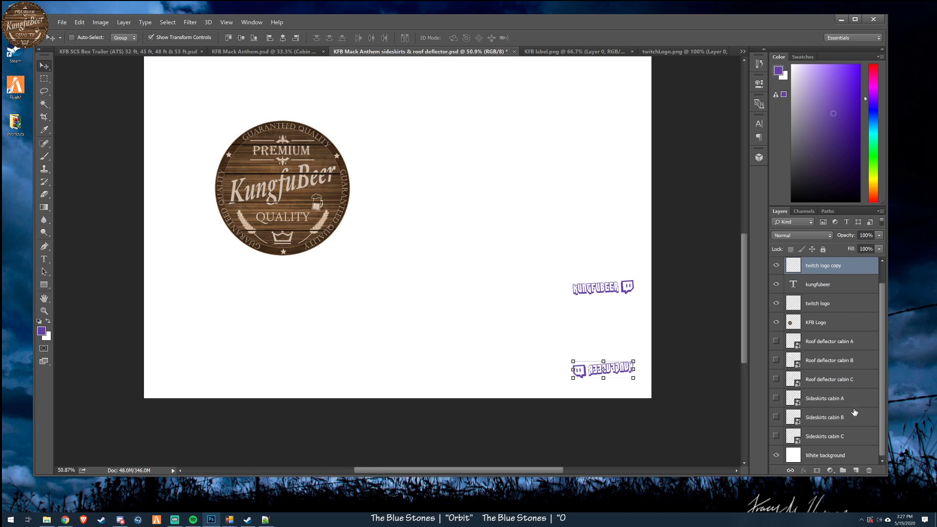
pyautogui.click(777, 455)
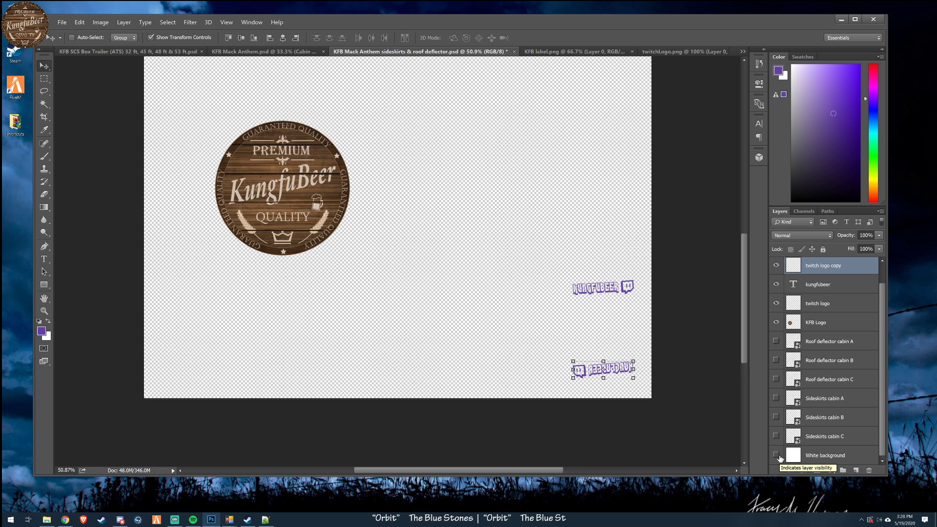
pyautogui.moveTo(885, 414); pyautogui.dragTo(877, 445)
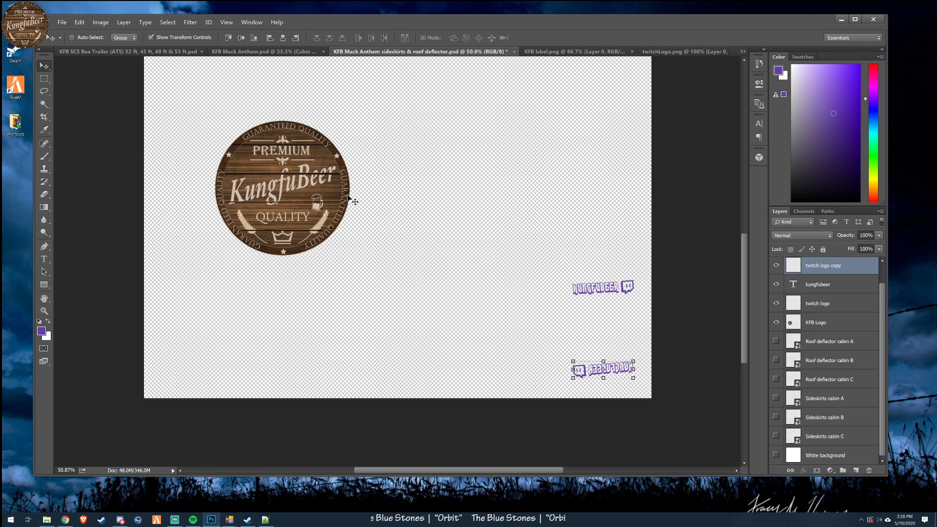
pyautogui.scroll(-3, 362, 198)
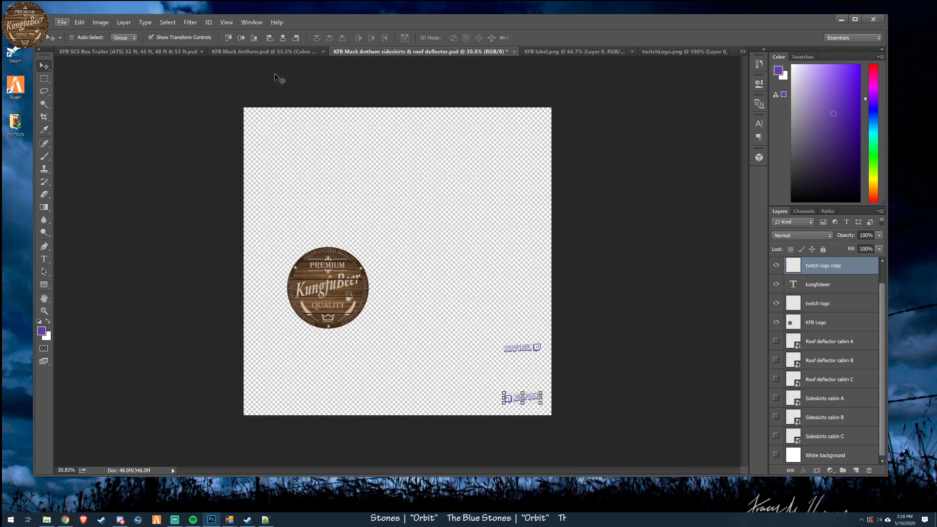
pyautogui.click(62, 22)
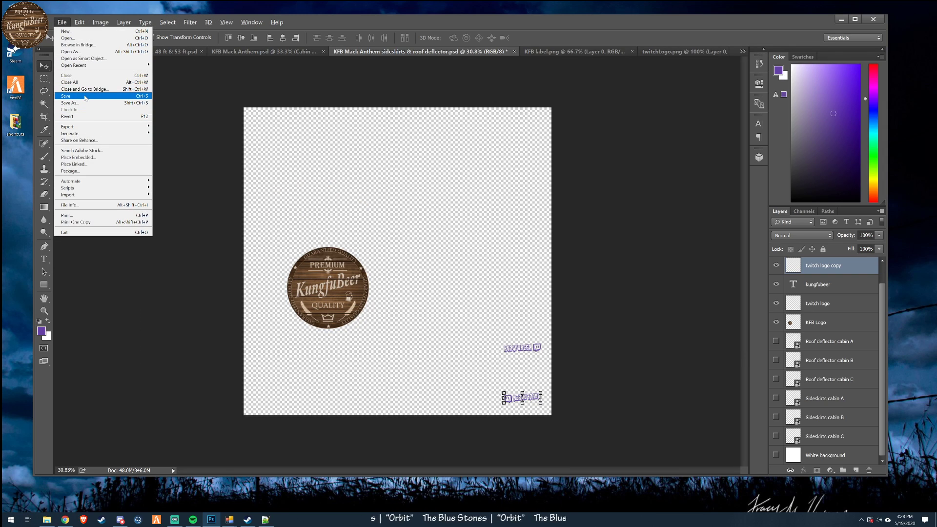
pyautogui.click(88, 96)
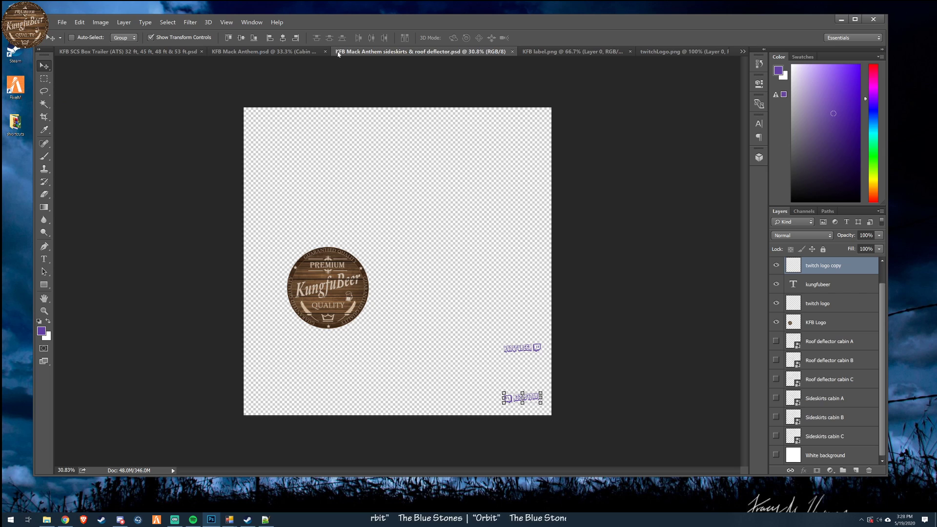
# - Start saving the deflector artwork under the My Mods folder in D3D/DDS format
pyautogui.click(62, 22)
pyautogui.click(90, 104)
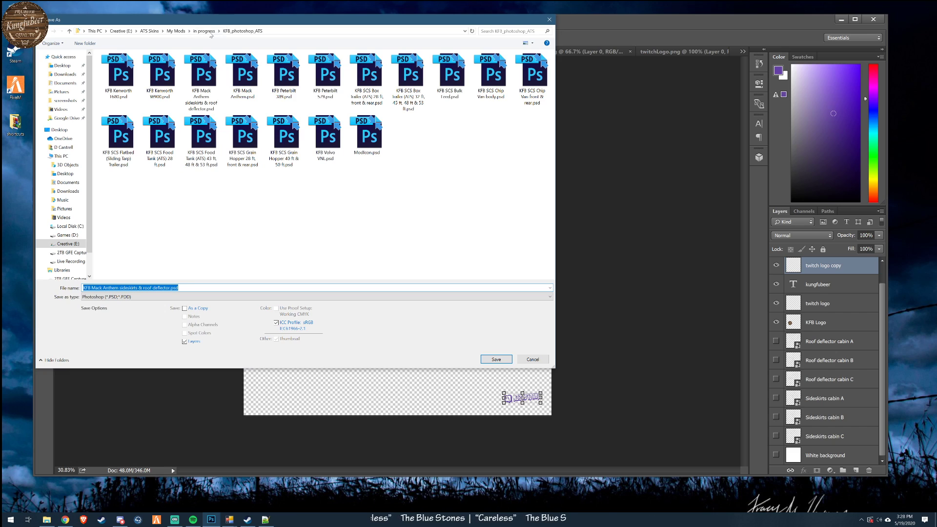
pyautogui.click(180, 31)
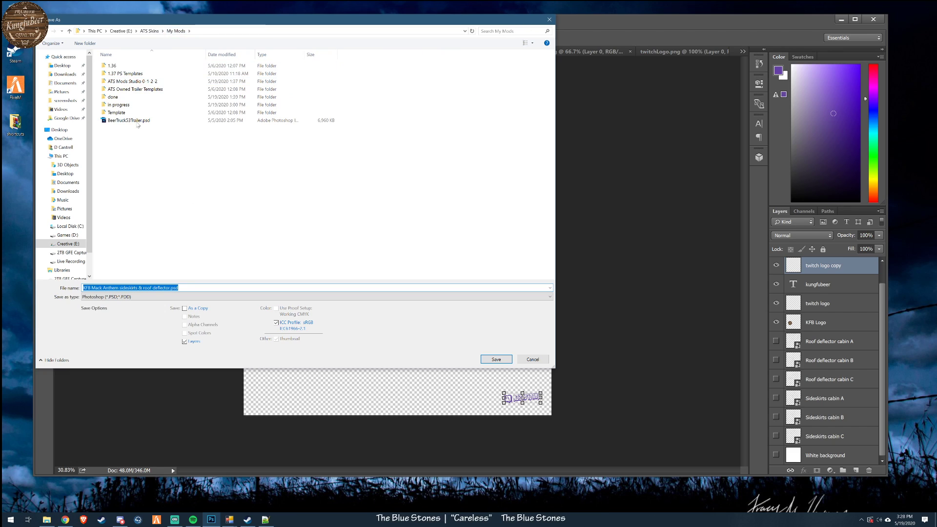
pyautogui.click(123, 299)
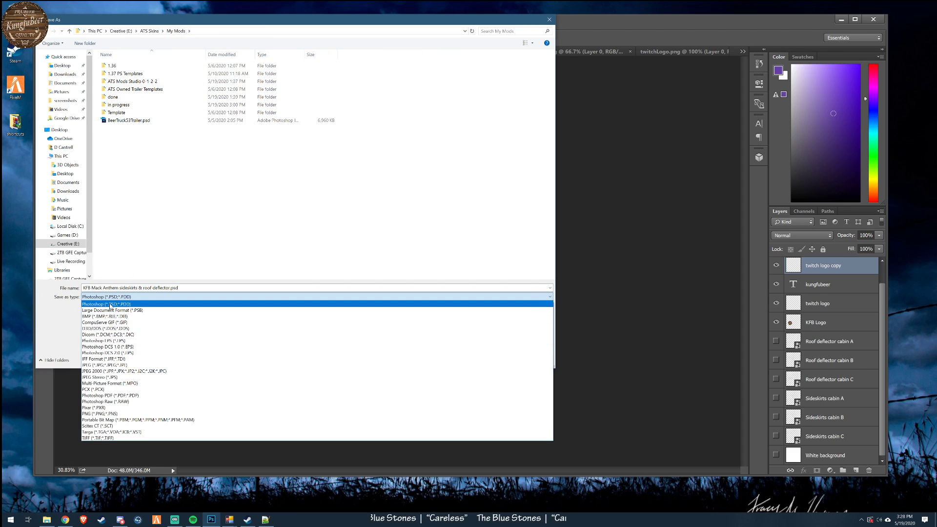
pyautogui.click(110, 329)
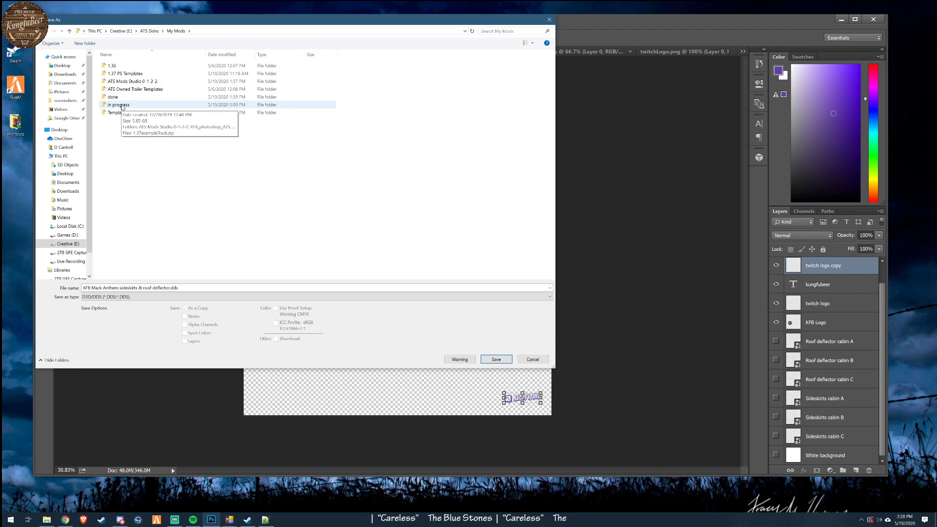
# - Browse to the save folder in progress > kungfubeer > vehicle > truck > upgrade > paintjob > mack
pyautogui.doubleClick(122, 106)
pyautogui.doubleClick(124, 82)
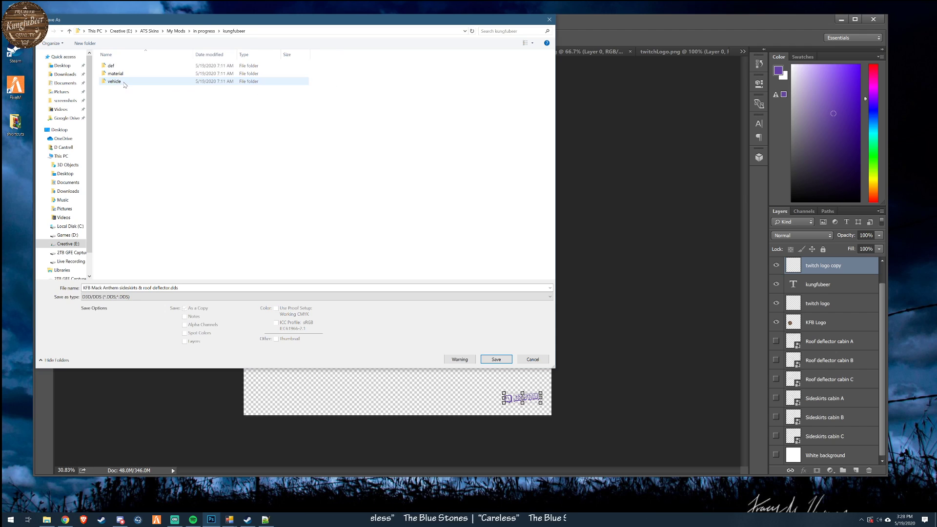
pyautogui.doubleClick(117, 81)
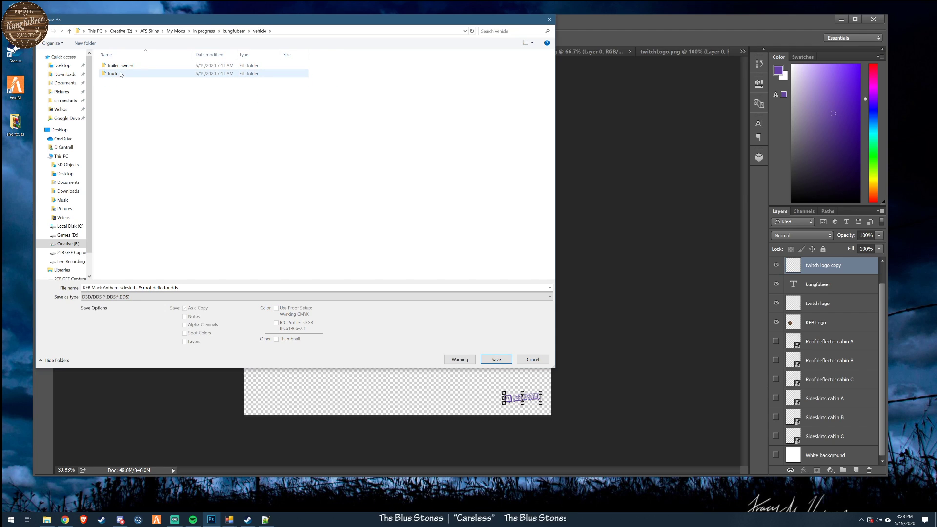
pyautogui.doubleClick(117, 73)
pyautogui.doubleClick(117, 67)
pyautogui.doubleClick(118, 68)
pyautogui.doubleClick(115, 81)
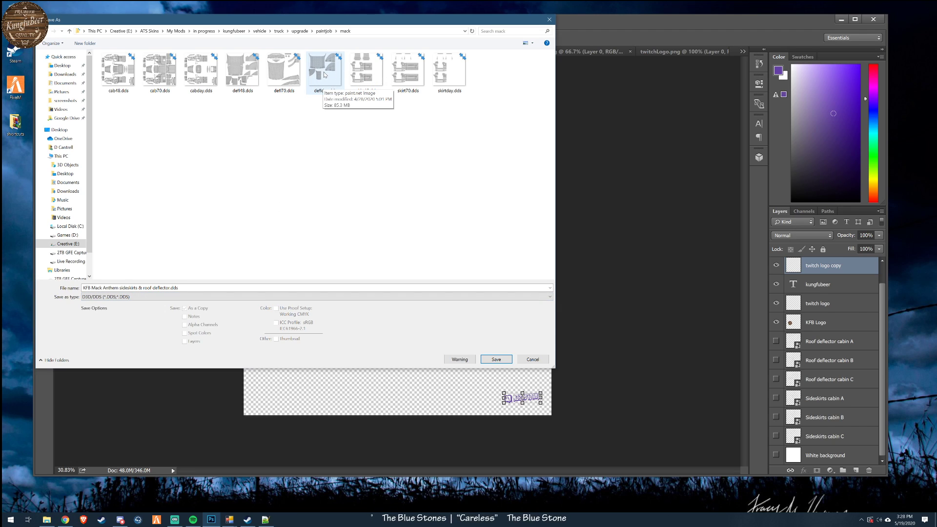
# - Overwrite defl70.dds with the deflector artwork, accepting the NVIDIA DDS export settings with generated MIP maps
pyautogui.click(283, 70)
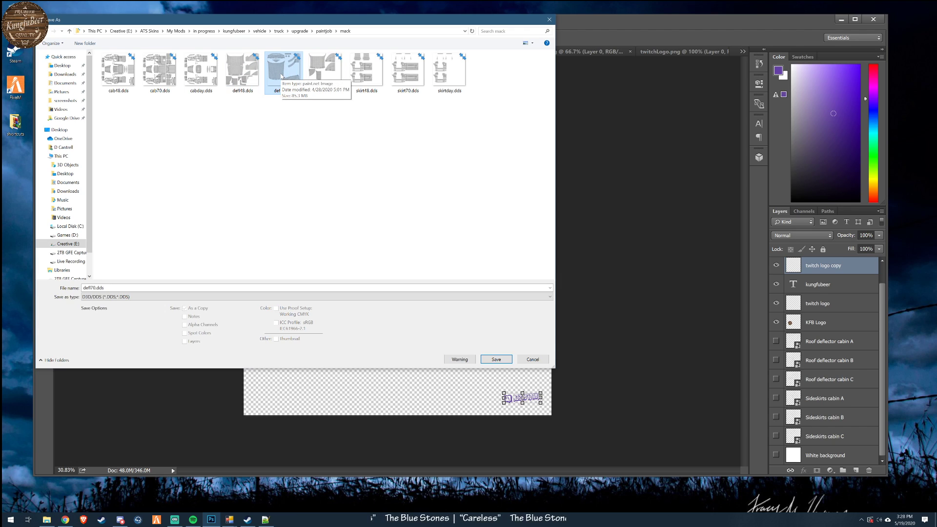
pyautogui.doubleClick(282, 76)
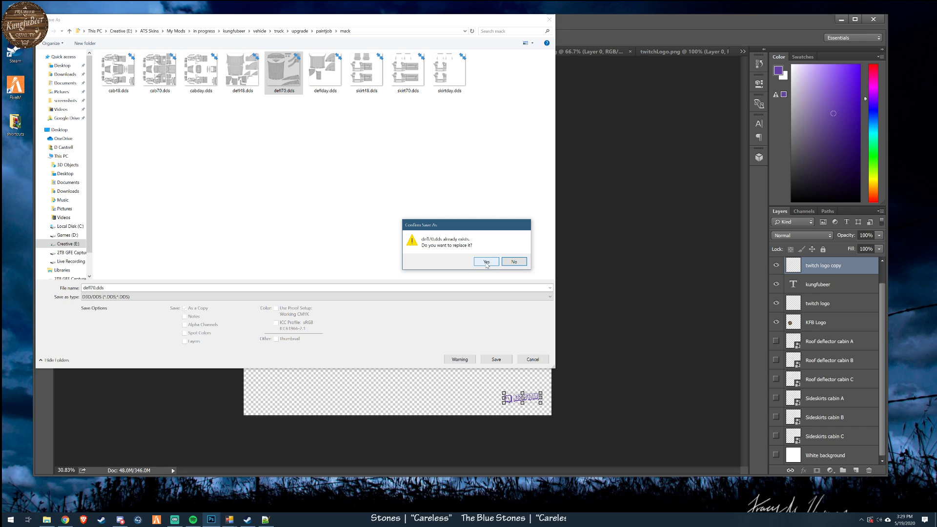
pyautogui.click(487, 263)
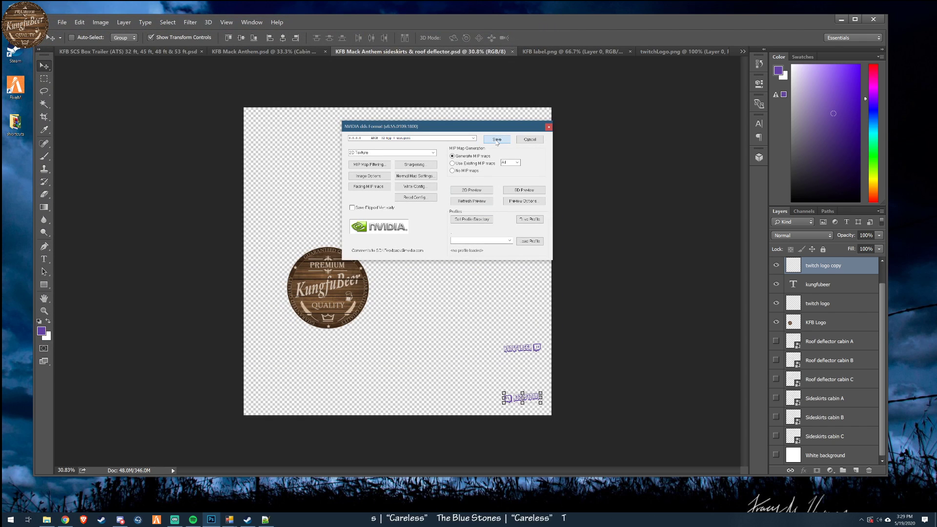
pyautogui.click(496, 139)
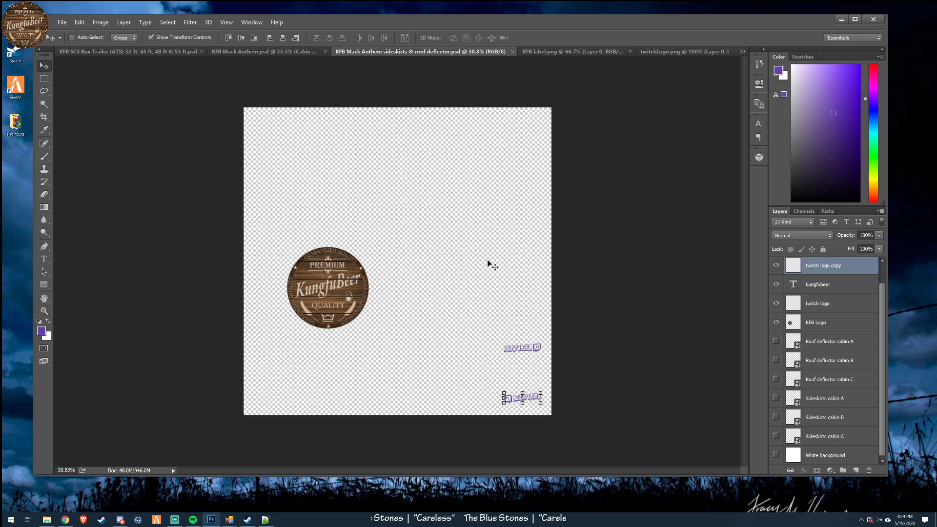
# - In KFB Mack Anthem.psd, hide the Cabin B and Cabin C wireframe layers, keeping Cabin A and the white background visible
pyautogui.click(276, 53)
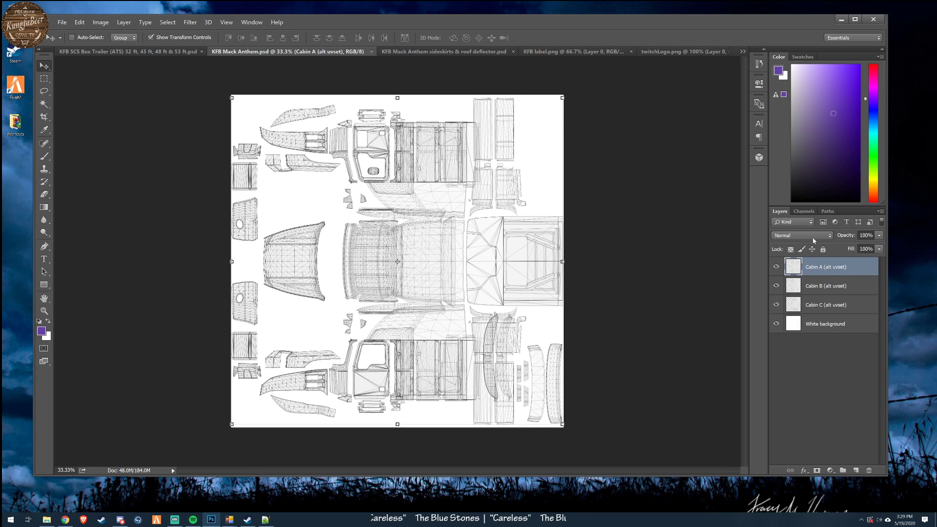
pyautogui.click(776, 285)
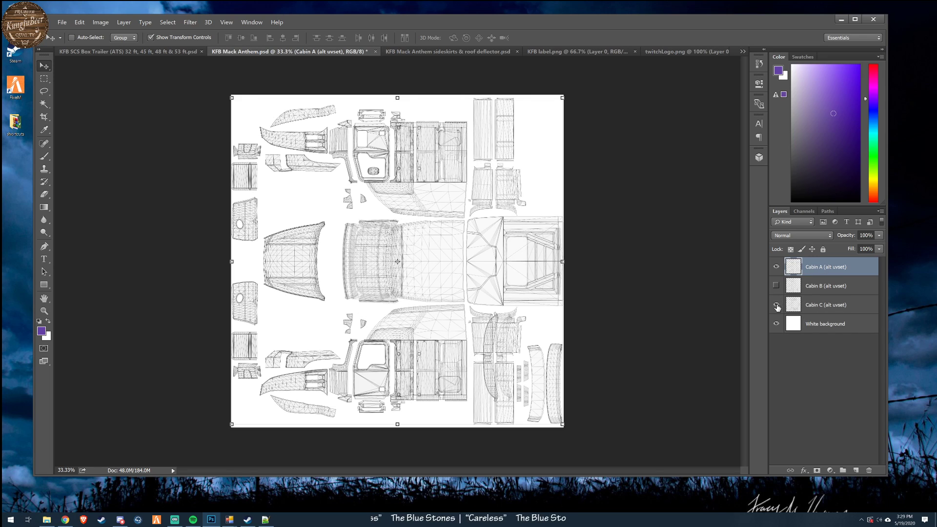
pyautogui.click(776, 305)
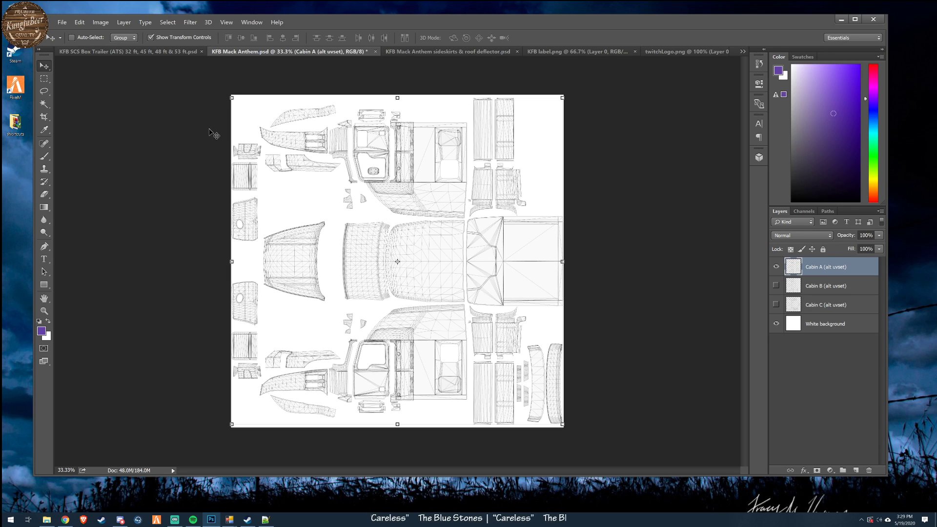
pyautogui.click(776, 323)
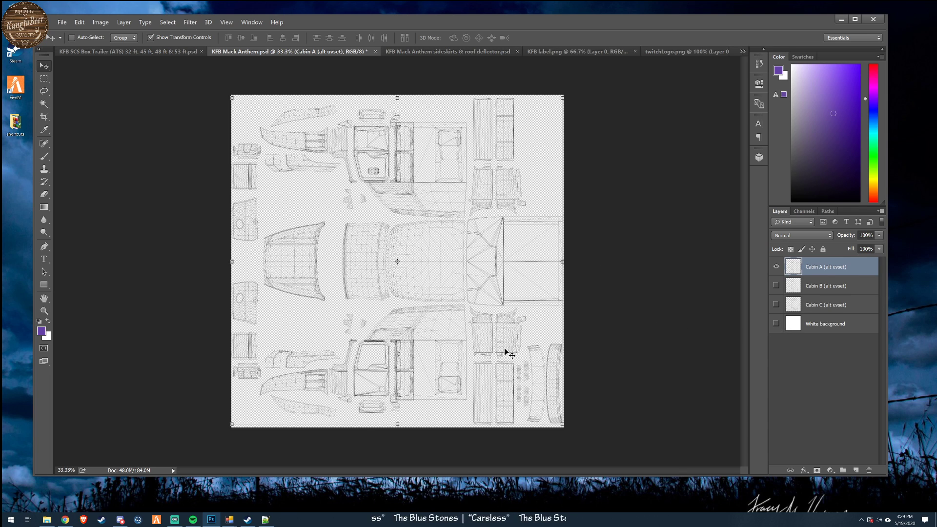
pyautogui.click(777, 324)
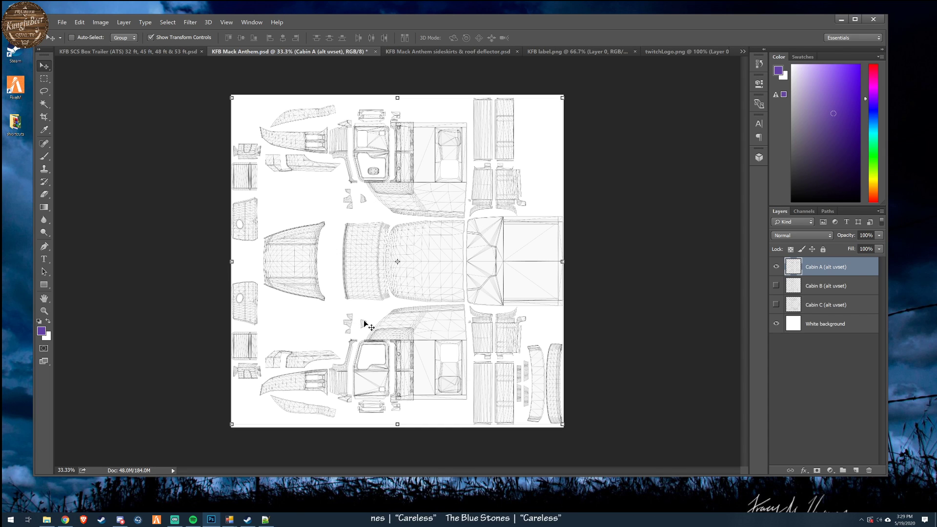
# - Select and copy the entire round logo from KFB label.png
pyautogui.scroll(3, 364, 322)
pyautogui.scroll(-8, 389, 270)
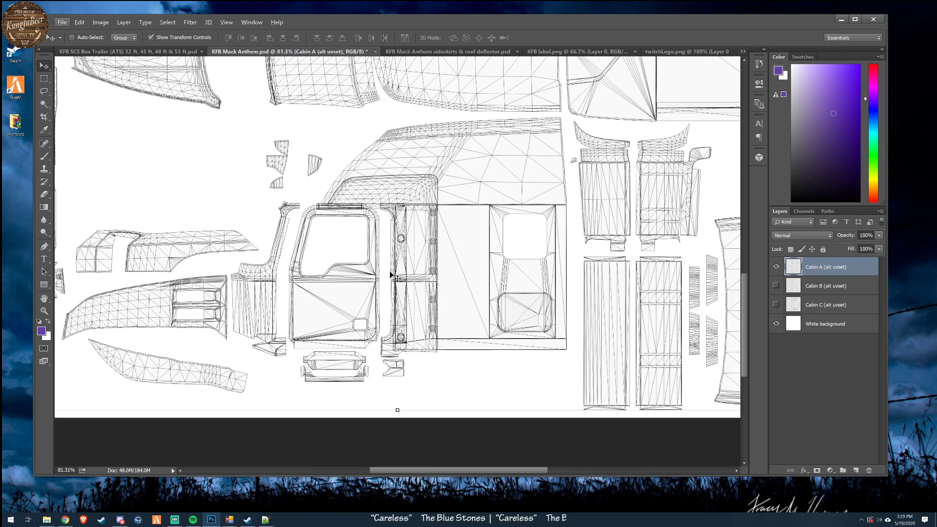
pyautogui.scroll(2, 390, 270)
pyautogui.scroll(-2, 349, 324)
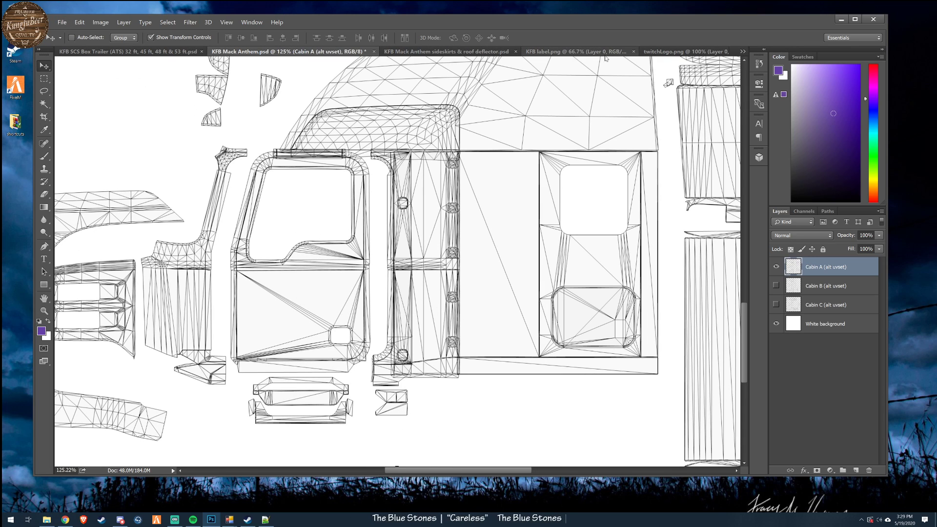
pyautogui.click(577, 51)
pyautogui.click(167, 22)
pyautogui.click(166, 32)
pyautogui.click(80, 22)
pyautogui.click(91, 73)
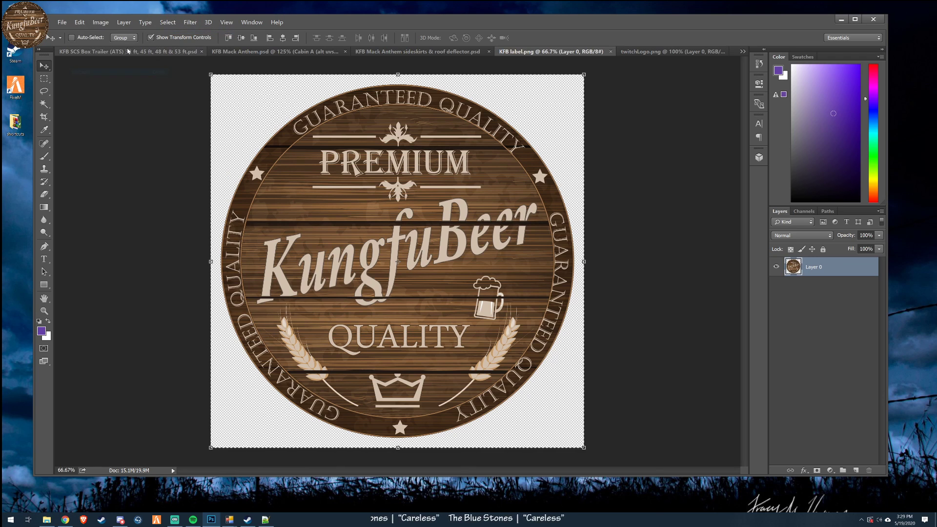
# - Paste the round KungfuBeer logo into KFB Mack Anthem.psd as a new layer above Cabin A
pyautogui.click(234, 52)
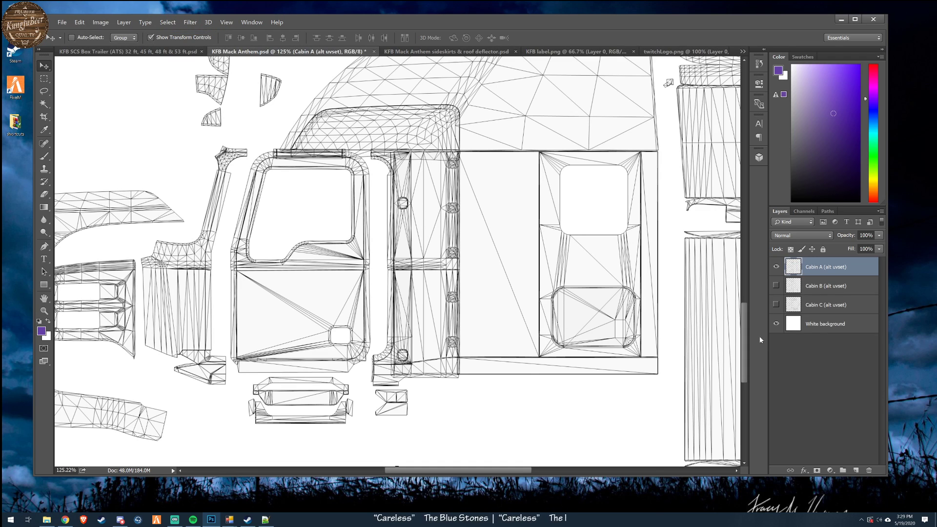
pyautogui.hotkey('ctrl', 'v')
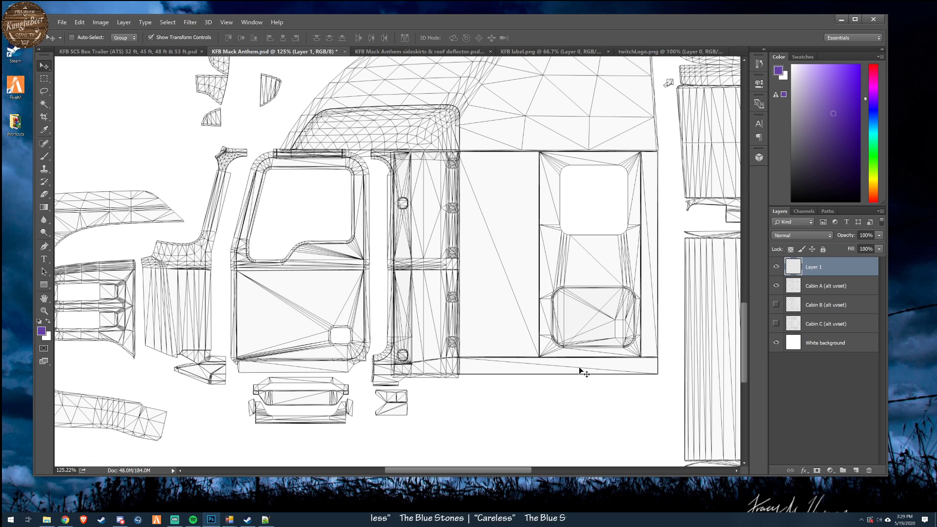
pyautogui.hotkey('ctrl', 'v')
pyautogui.scroll(-5, 356, 264)
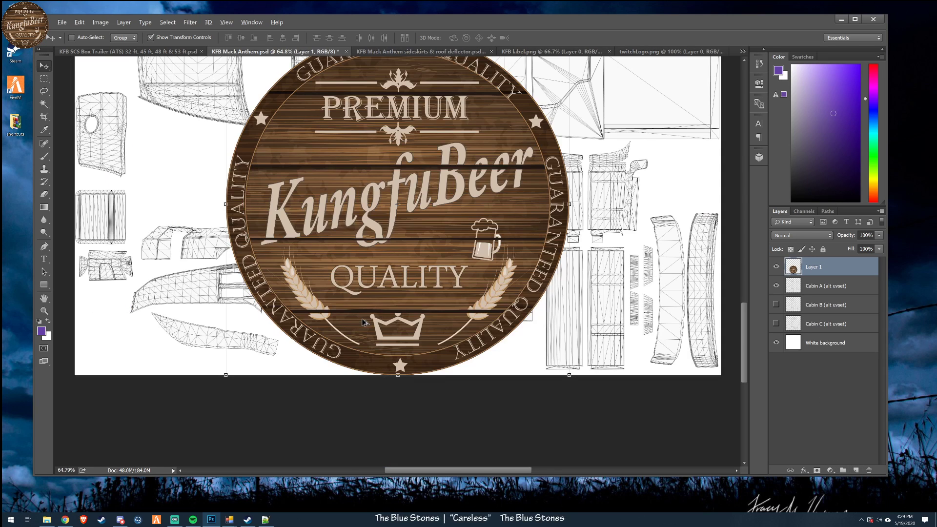
# - Scale the pasted round logo down to about 5% and place it on the cabin door panel of the wireframe
pyautogui.scroll(-3, 369, 200)
pyautogui.hotkey('ctrl', 't')
pyautogui.moveTo(401, 168); pyautogui.dragTo(561, 349)
pyautogui.moveTo(622, 372); pyautogui.dragTo(490, 337)
pyautogui.scroll(5, 458, 348)
pyautogui.scroll(3, 459, 349)
pyautogui.scroll(-4, 546, 350)
pyautogui.scroll(4, 532, 348)
pyautogui.scroll(1, 531, 348)
pyautogui.click(527, 472)
pyautogui.moveTo(745, 296); pyautogui.dragTo(747, 355)
pyautogui.moveTo(534, 471); pyautogui.dragTo(407, 275)
pyautogui.moveTo(509, 162); pyautogui.dragTo(542, 207)
# - Set the logo's scale to 5% in width and height, and shift it to the upper right area of the door panel
pyautogui.click(233, 37)
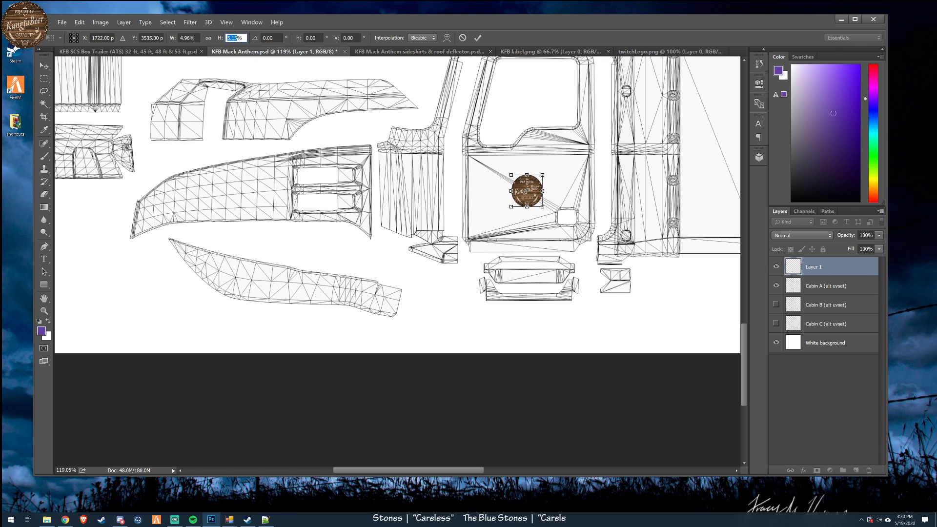
pyautogui.write('5')
pyautogui.hotkey('shift', 'Tab')
pyautogui.write('5')
pyautogui.press('Return')
pyautogui.press('Return')
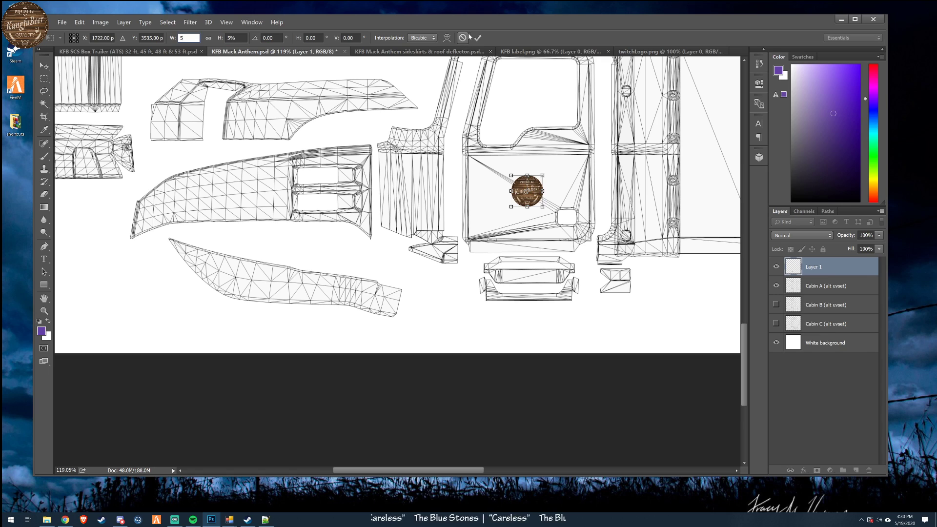
pyautogui.hotkey('ctrl', 't')
pyautogui.moveTo(549, 232)
pyautogui.mouseDown()
pyautogui.moveTo(542, 244)
pyautogui.moveTo(511, 253)
pyautogui.moveTo(568, 218)
pyautogui.moveTo(561, 227)
pyautogui.mouseUp()
pyautogui.press('Return')
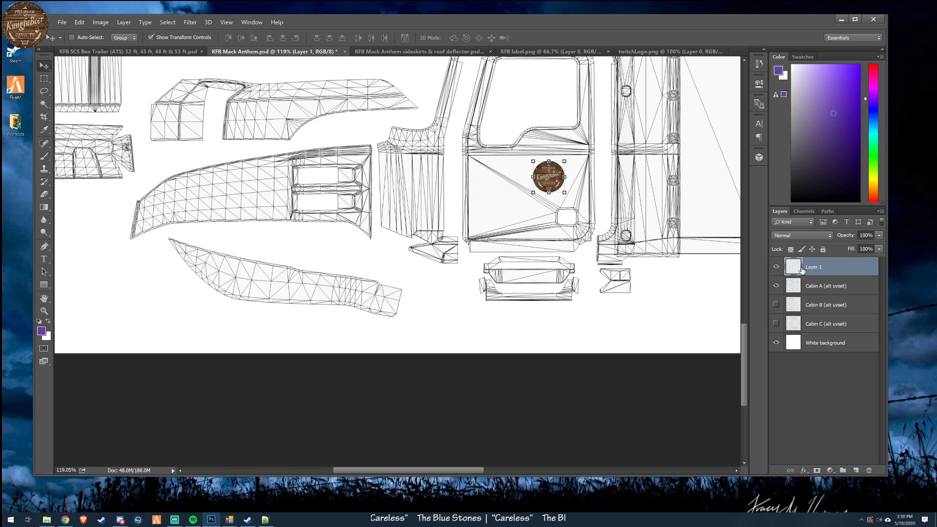
# - Rename the logo layer as "Left Door Logo"
pyautogui.doubleClick(802, 270)
pyautogui.click(796, 297)
pyautogui.doubleClick(814, 267)
pyautogui.write('Lef')
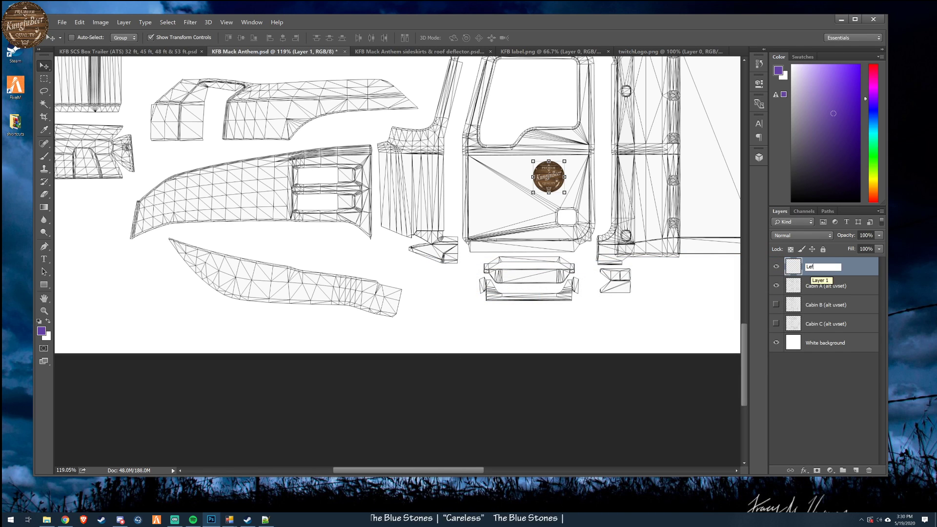
pyautogui.write('t Door Logo')
pyautogui.press('Return')
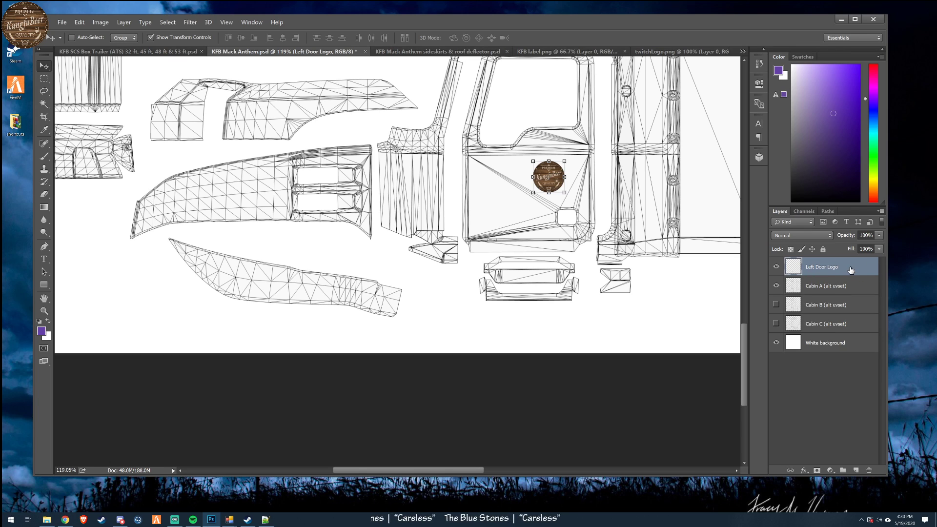
# - Create a layer group named "Left Door" and put the Left Door Logo layer inside it
pyautogui.click(844, 470)
pyautogui.doubleClick(811, 264)
pyautogui.write('Left Door')
pyautogui.press('Return')
pyautogui.moveTo(860, 279); pyautogui.dragTo(855, 264)
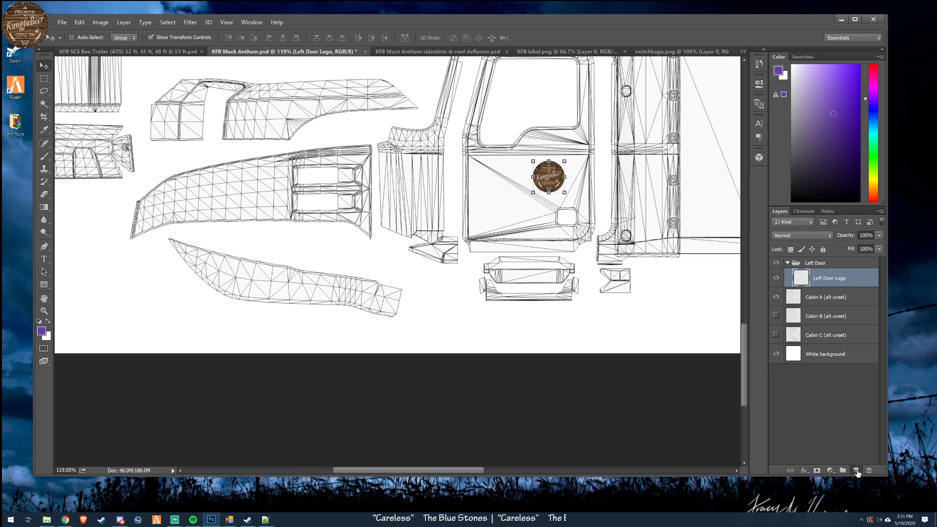
# - Add the text "KFB Trucking" in the Fjord Stamp font on a new layer in the Left Door group, below the logo on the door
pyautogui.click(856, 470)
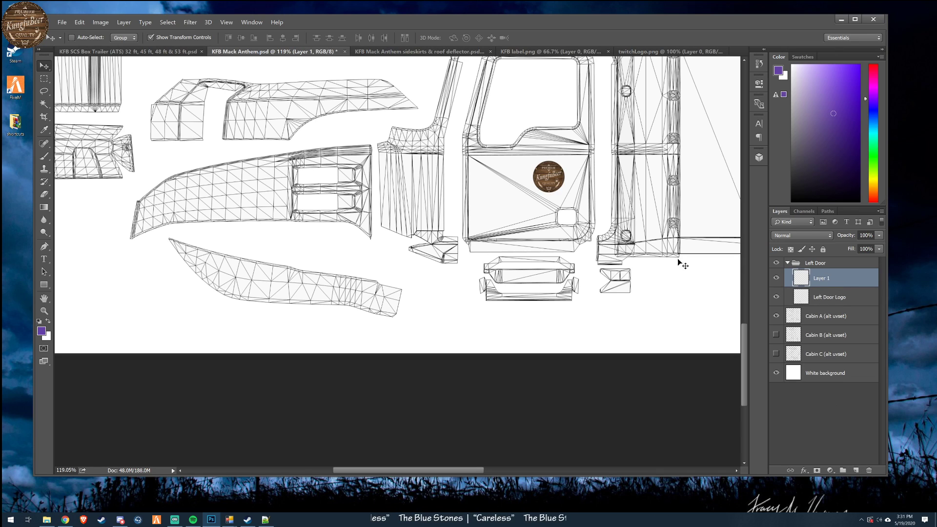
pyautogui.click(44, 259)
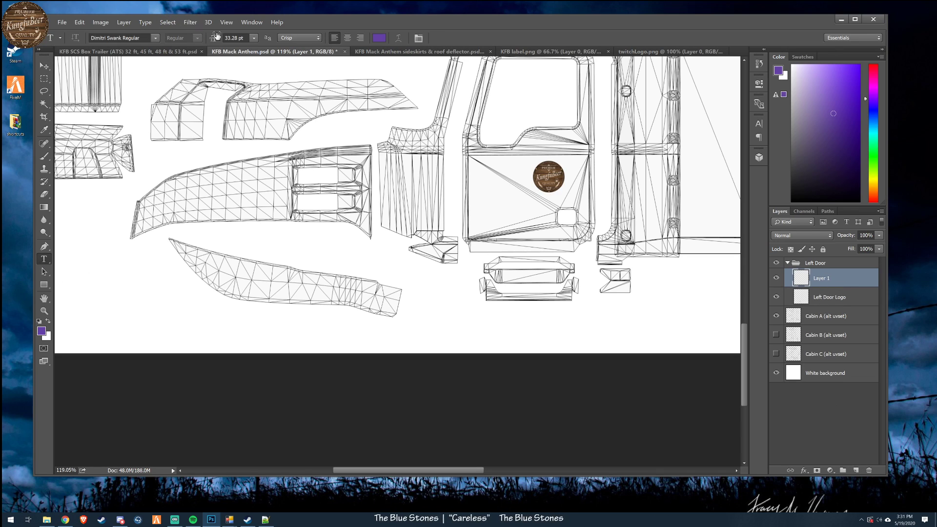
pyautogui.click(157, 38)
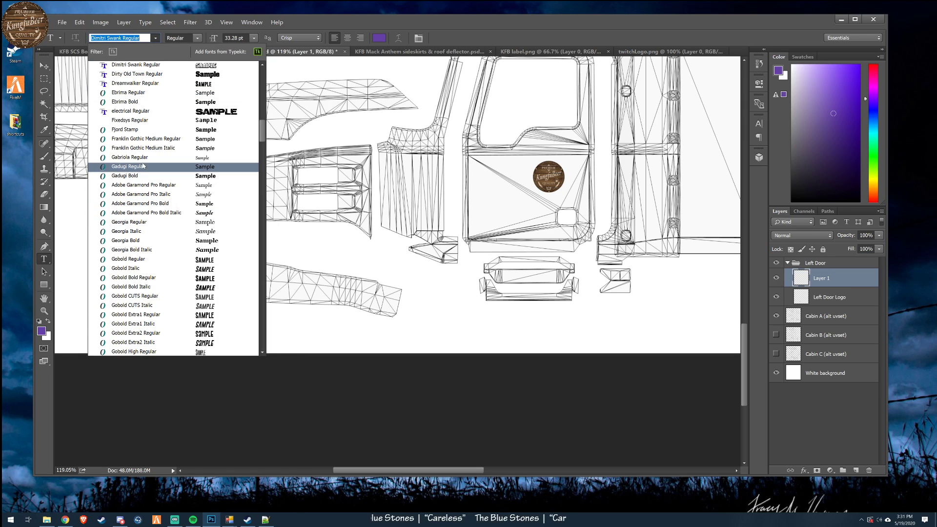
pyautogui.click(132, 130)
pyautogui.click(491, 208)
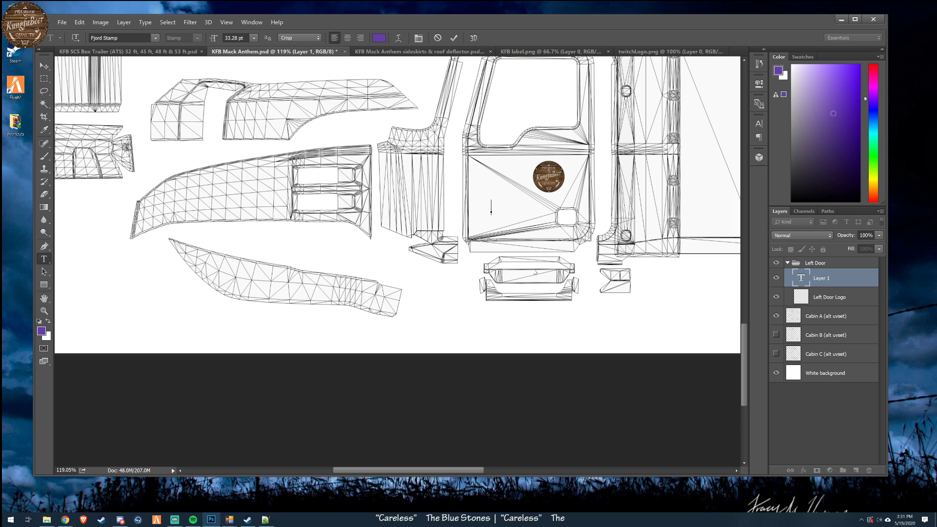
pyautogui.write('KFB Tru')
pyautogui.press('BackSpace')
pyautogui.write('ru')
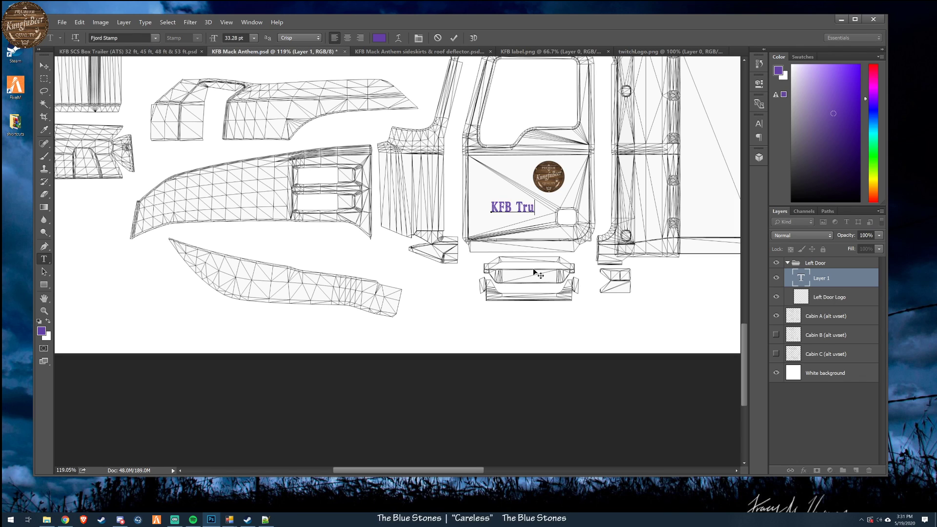
pyautogui.write('cking')
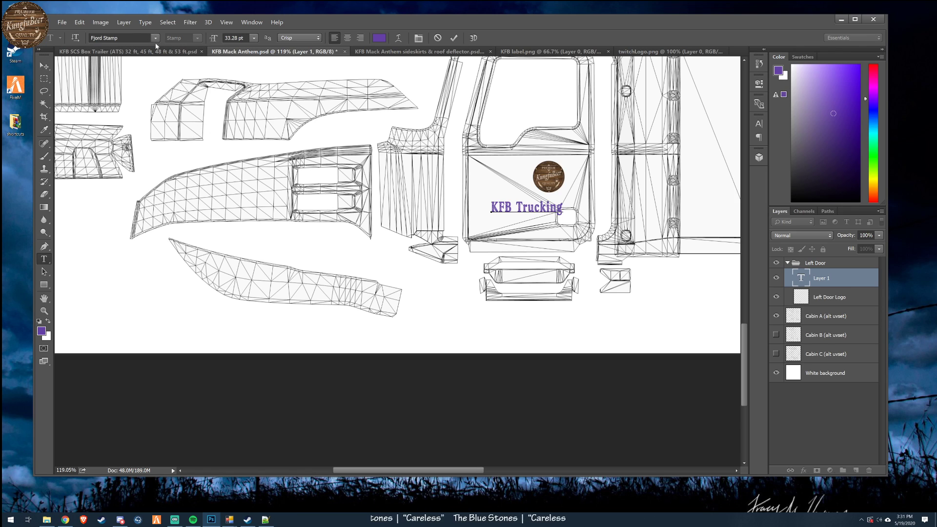
pyautogui.click(44, 66)
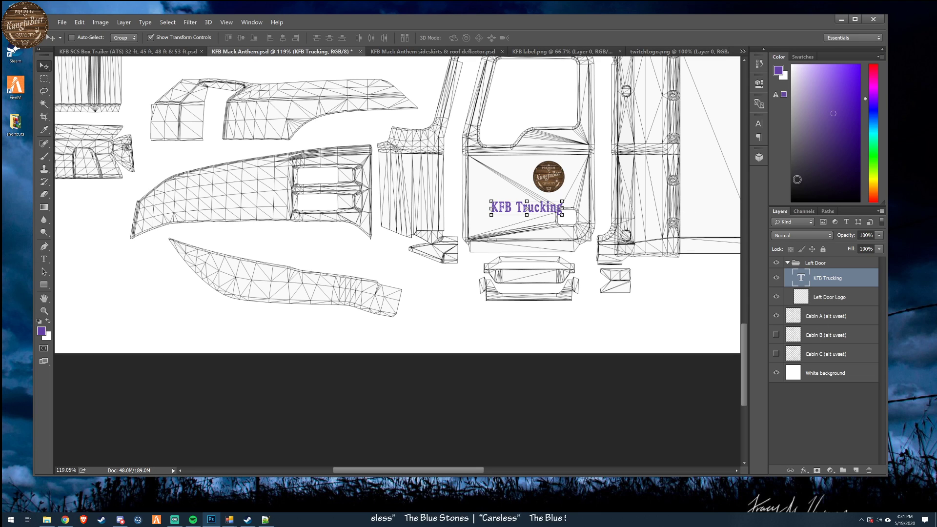
# - Sample the brown 62452c from the round logo as foreground color and fill the KFB Trucking text with it
pyautogui.click(779, 67)
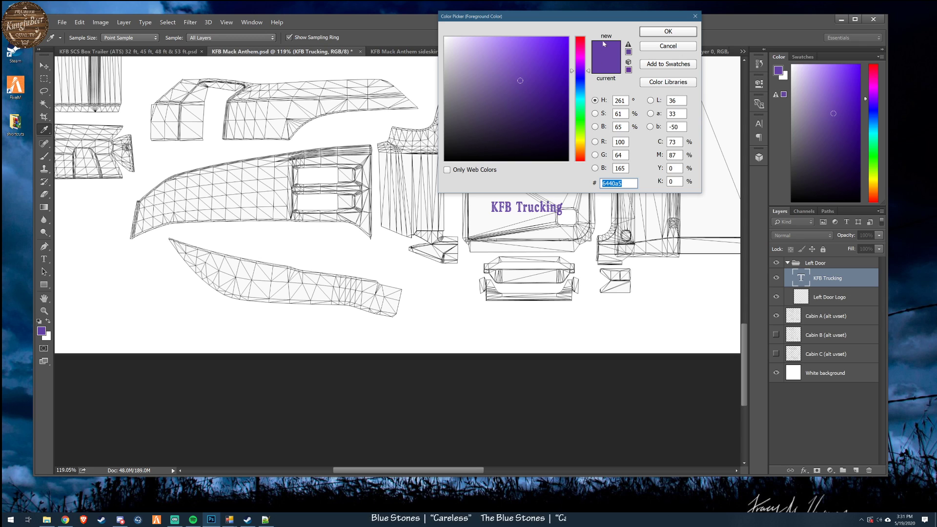
pyautogui.moveTo(589, 21); pyautogui.dragTo(255, 122)
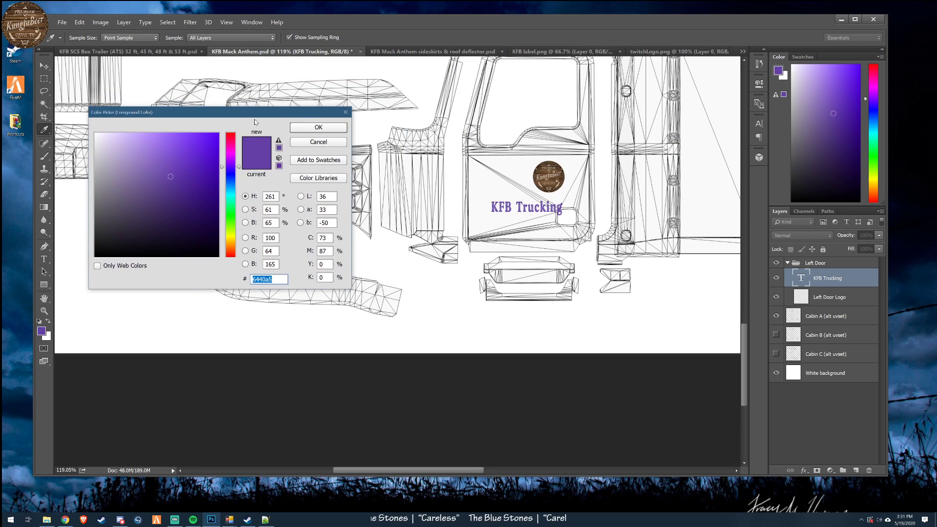
pyautogui.click(542, 165)
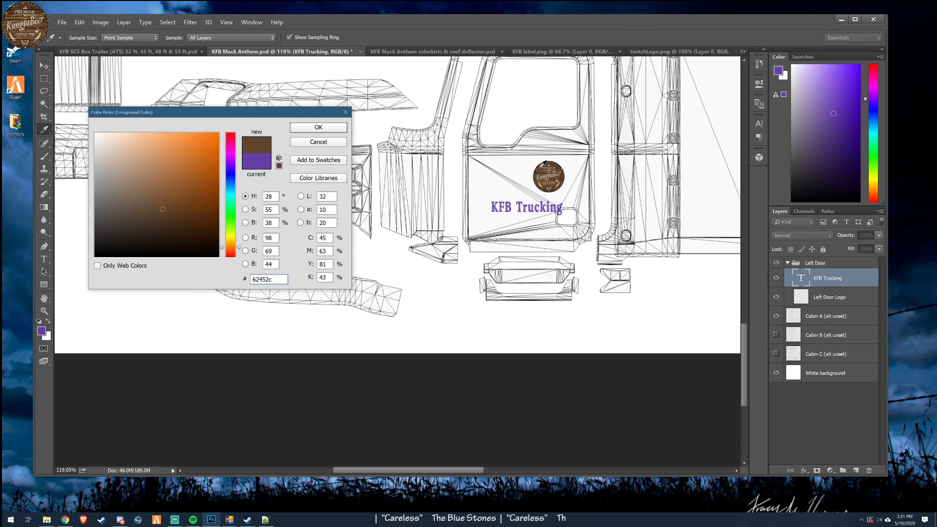
pyautogui.click(318, 127)
pyautogui.press('v')
pyautogui.hotkey('alt', 'BackSpace')
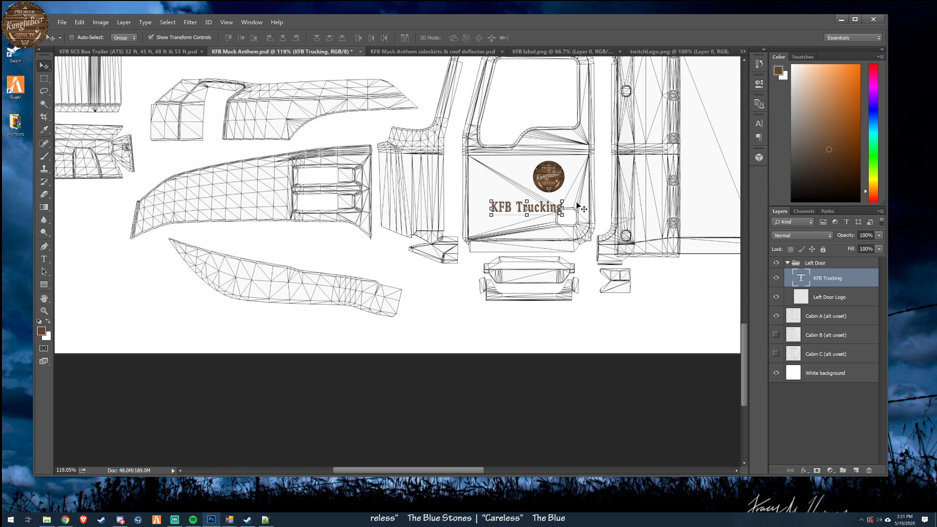
# - Scale the KFB Trucking text to about 65% width and 81% height and position it on the door, left of and below the logo
pyautogui.moveTo(562, 215); pyautogui.dragTo(533, 213)
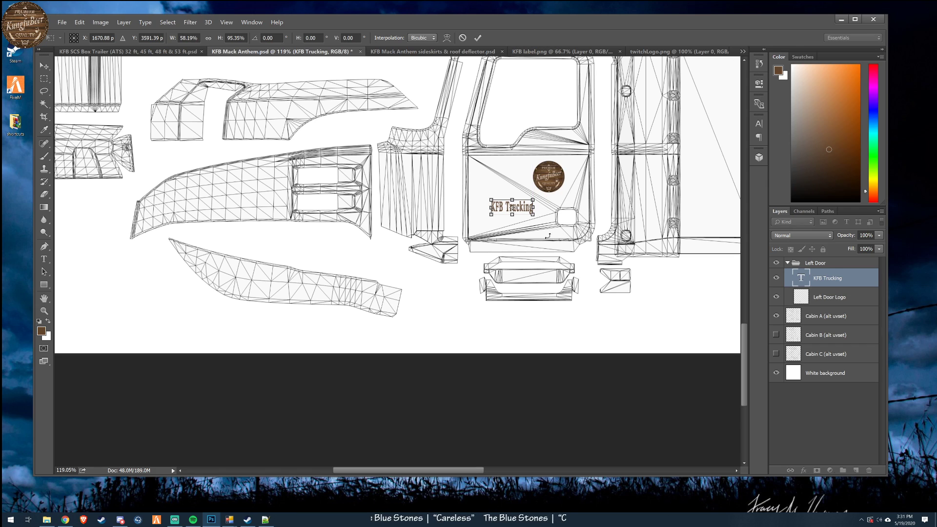
pyautogui.scroll(4, 550, 236)
pyautogui.moveTo(409, 478); pyautogui.dragTo(447, 473)
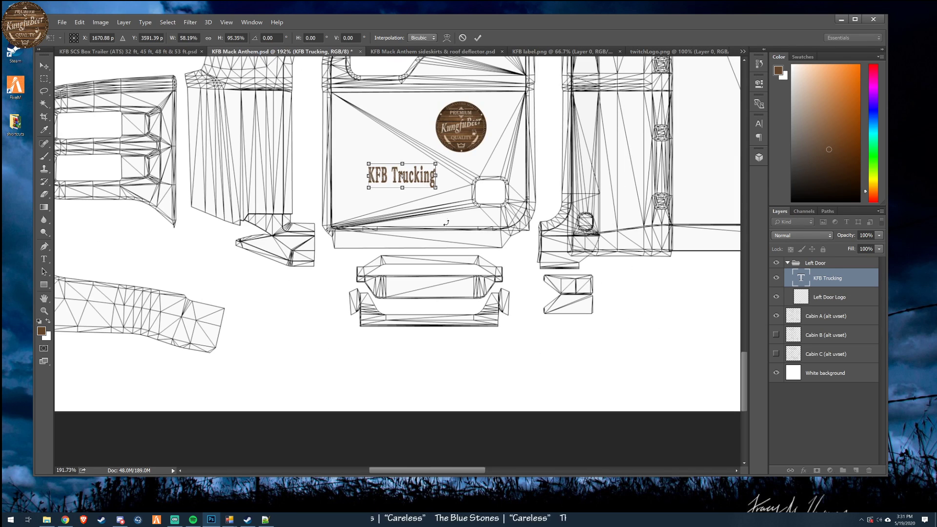
pyautogui.click(44, 65)
pyautogui.click(472, 190)
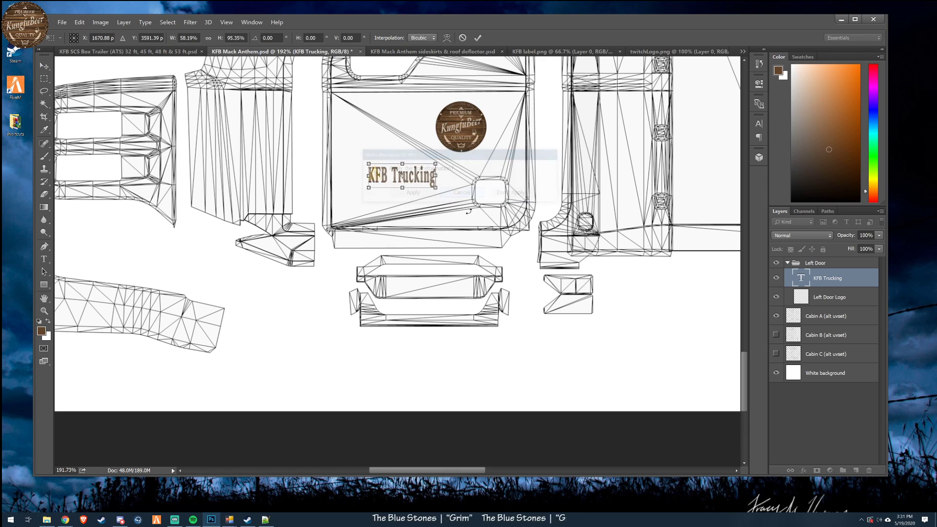
pyautogui.moveTo(418, 181); pyautogui.dragTo(385, 172)
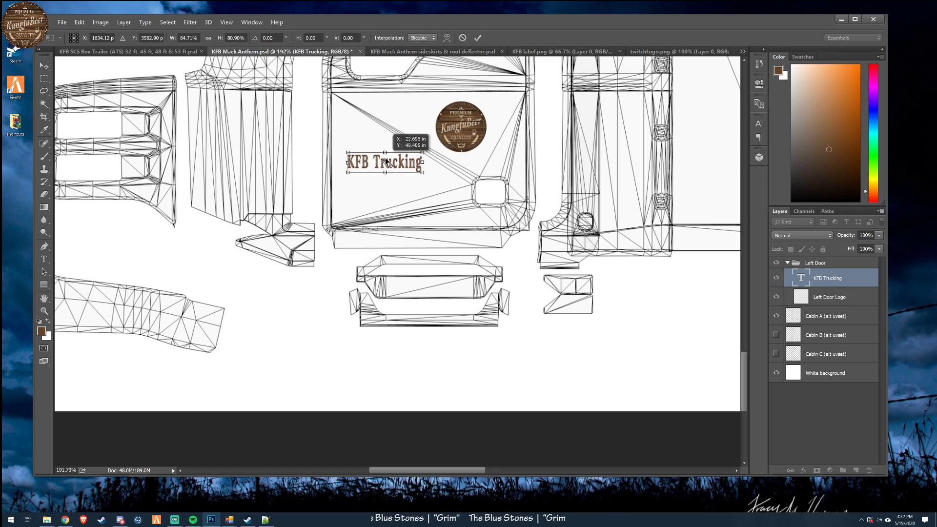
pyautogui.moveTo(399, 163); pyautogui.dragTo(396, 167)
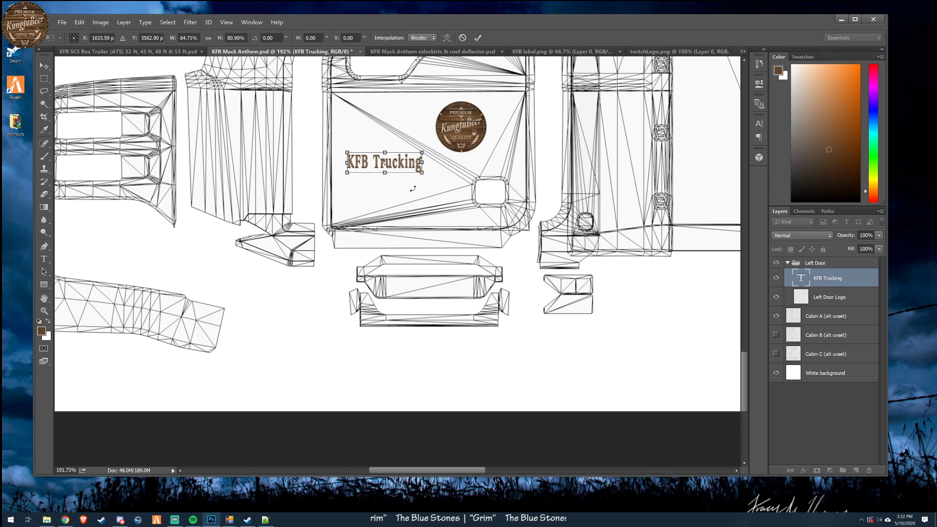
pyautogui.click(478, 38)
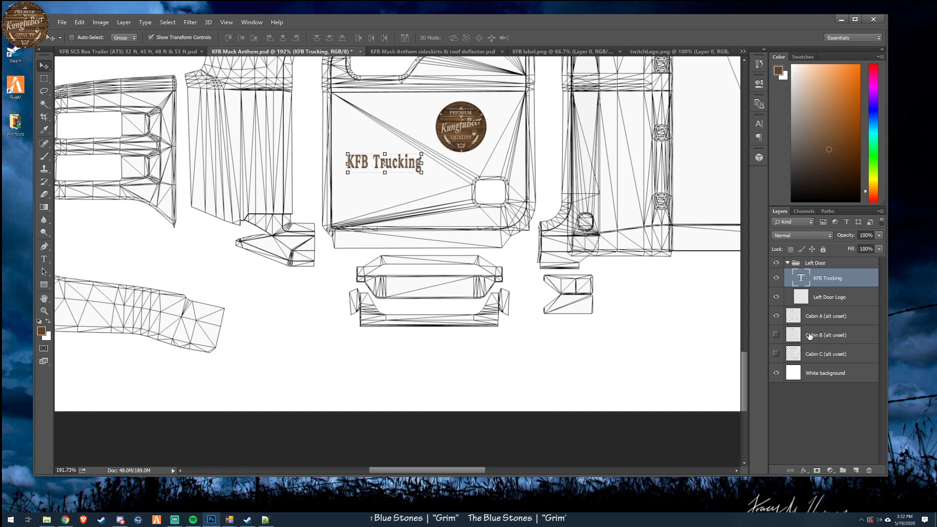
# - Duplicate the KFB Trucking text layer and change the copy's text to "Riverside, CA"
pyautogui.rightClick(801, 280)
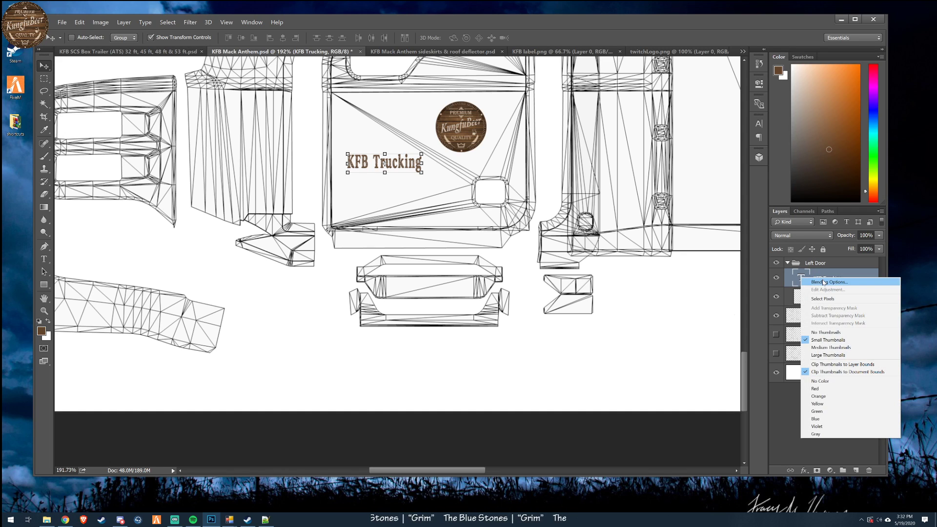
pyautogui.rightClick(855, 275)
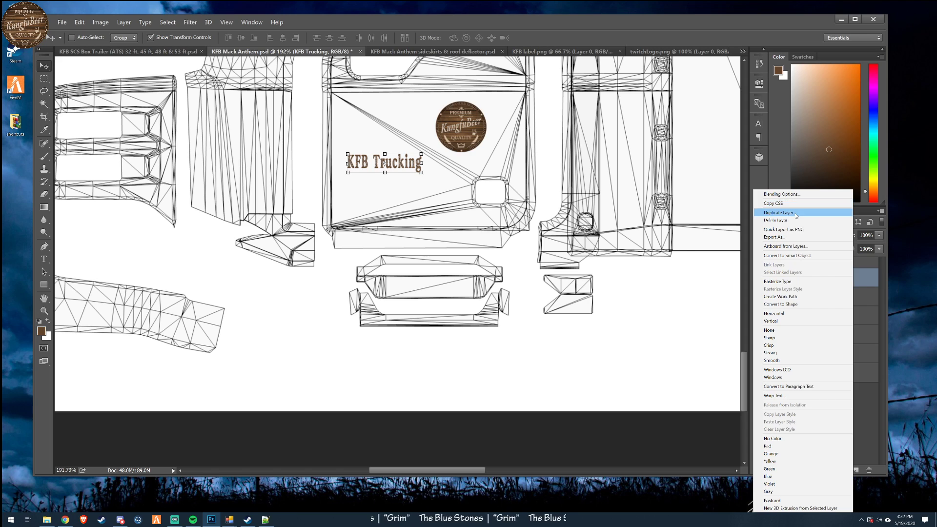
pyautogui.click(780, 212)
pyautogui.click(427, 36)
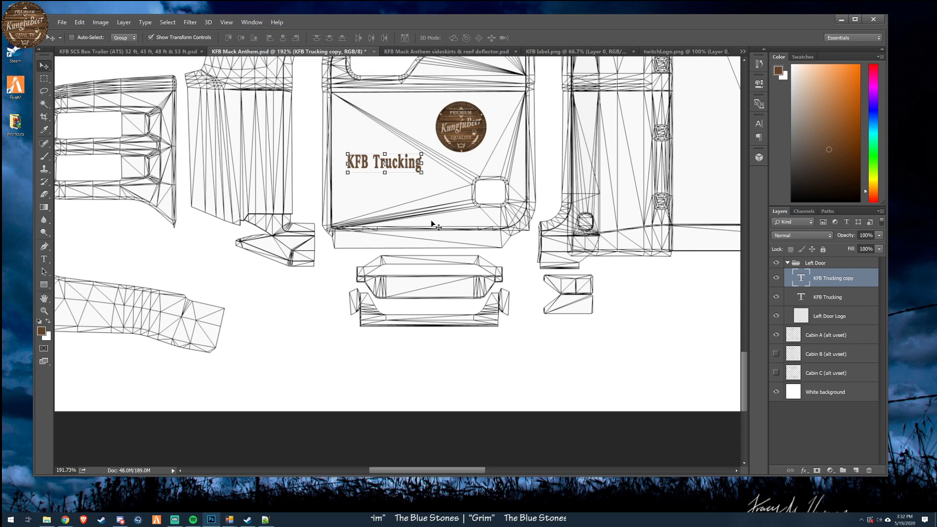
pyautogui.doubleClick(800, 280)
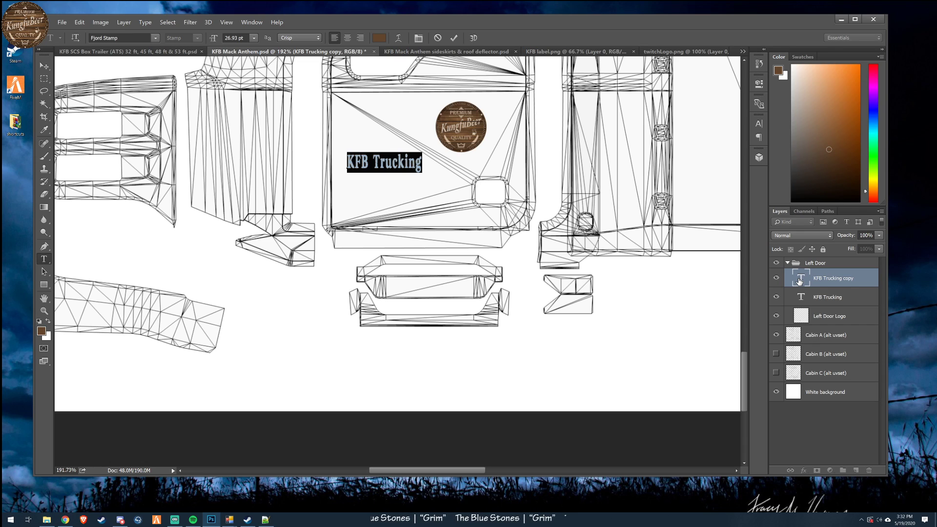
pyautogui.write('Riverside, CA')
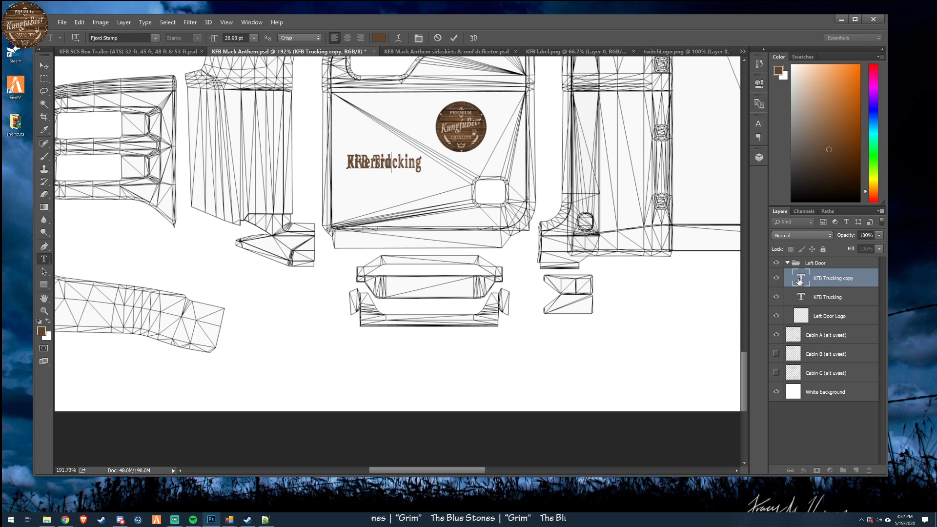
pyautogui.click(454, 37)
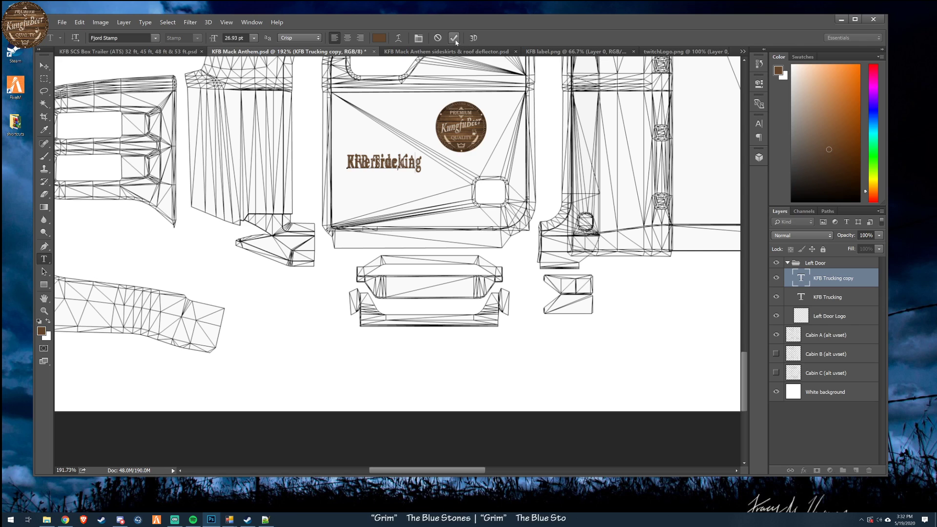
# - Scale the Riverside, CA text to about 74% width and 48% height and center it beneath KFB Trucking
pyautogui.press('v')
pyautogui.moveTo(446, 214)
pyautogui.mouseDown()
pyautogui.moveTo(456, 239)
pyautogui.moveTo(449, 233)
pyautogui.mouseUp()
pyautogui.moveTo(418, 188); pyautogui.dragTo(356, 182)
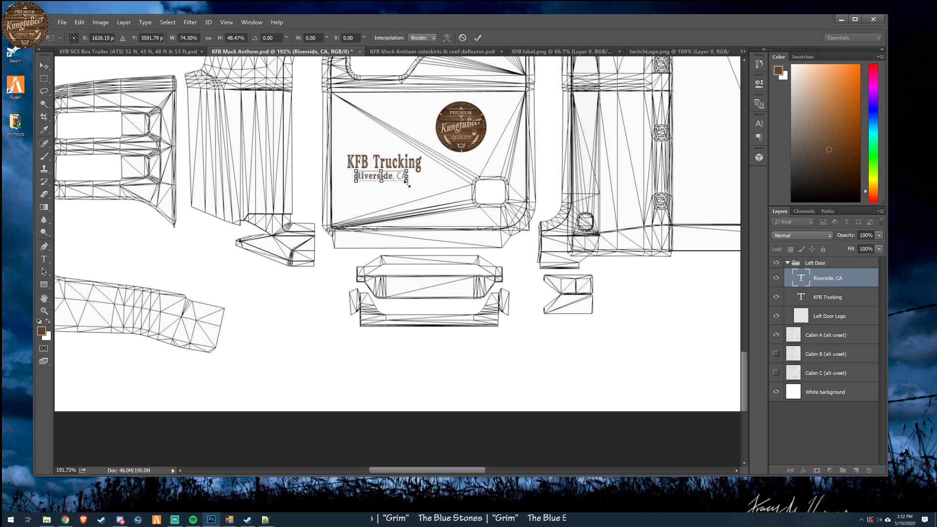
pyautogui.click(478, 38)
pyautogui.moveTo(419, 187); pyautogui.dragTo(424, 186)
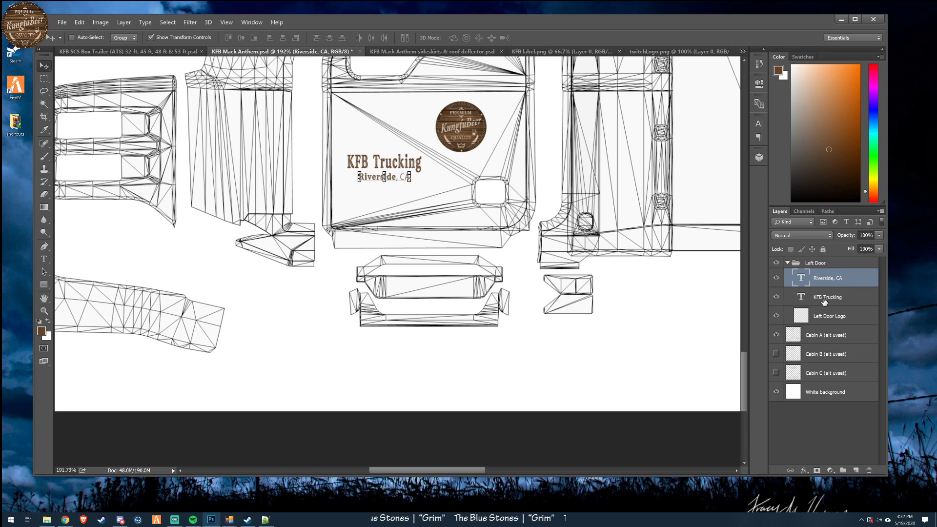
# - Move both text layers together slightly lower on the door, and add a new empty layer above them in the Left Door group
pyautogui.click(828, 265)
pyautogui.click(840, 282)
pyautogui.keyDown('ctrl'); pyautogui.click(838, 298); pyautogui.keyUp('ctrl')
pyautogui.moveTo(456, 240); pyautogui.dragTo(463, 253)
pyautogui.moveTo(462, 252); pyautogui.dragTo(459, 249)
pyautogui.click(857, 470)
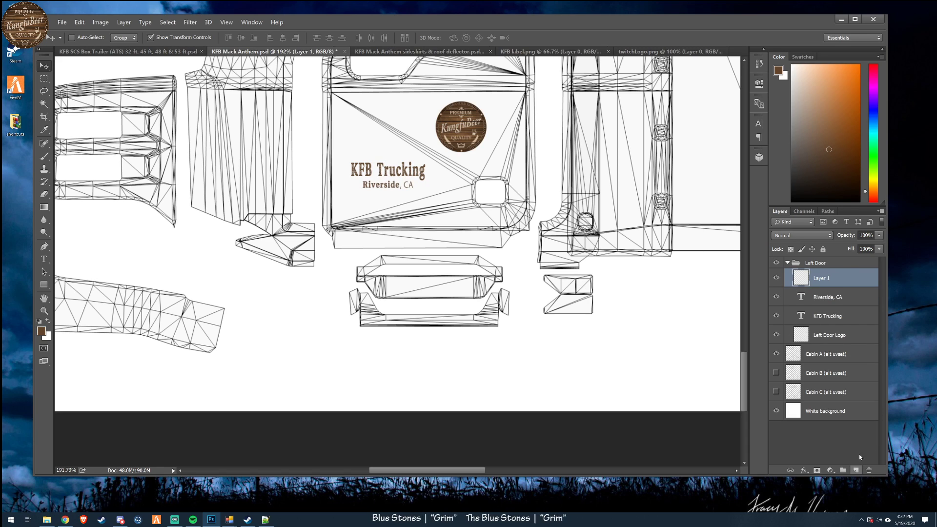
# - Nudge the Riverside, CA text slightly closer to KFB Trucking and reselect the empty Layer 1
pyautogui.moveTo(831, 283)
pyautogui.mouseDown()
pyautogui.moveTo(837, 324)
pyautogui.moveTo(829, 287)
pyautogui.mouseUp()
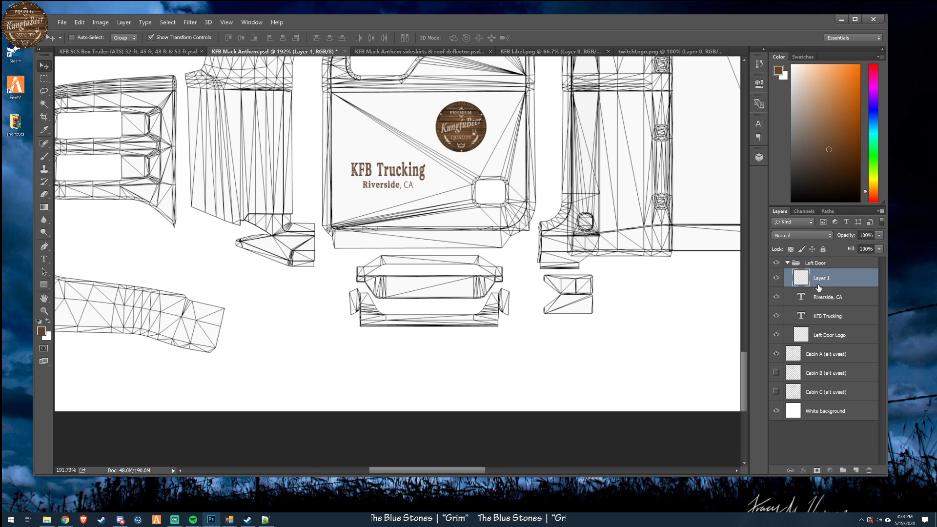
pyautogui.click(827, 303)
pyautogui.press('Up')
pyautogui.press('Up')
pyautogui.press('Up')
pyautogui.press('Up')
pyautogui.click(828, 281)
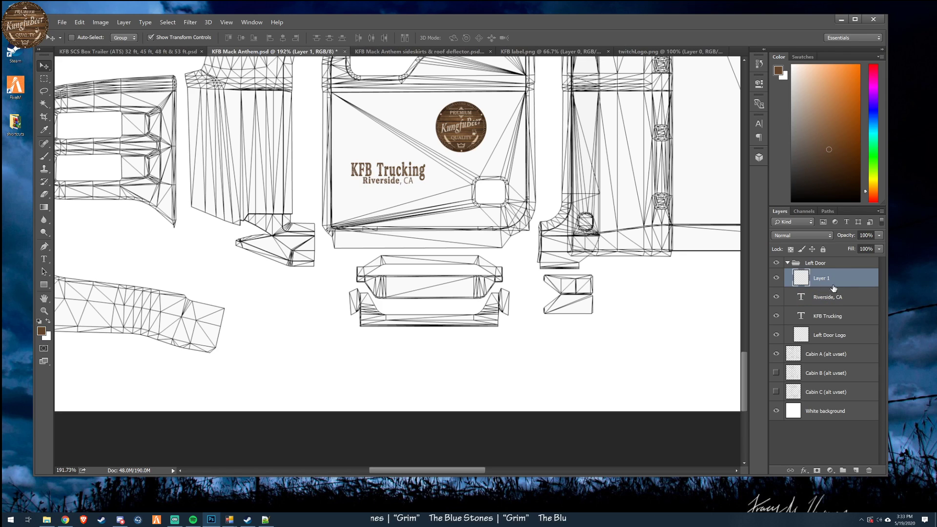
pyautogui.click(836, 296)
pyautogui.press('Down')
pyautogui.press('Down')
pyautogui.click(828, 281)
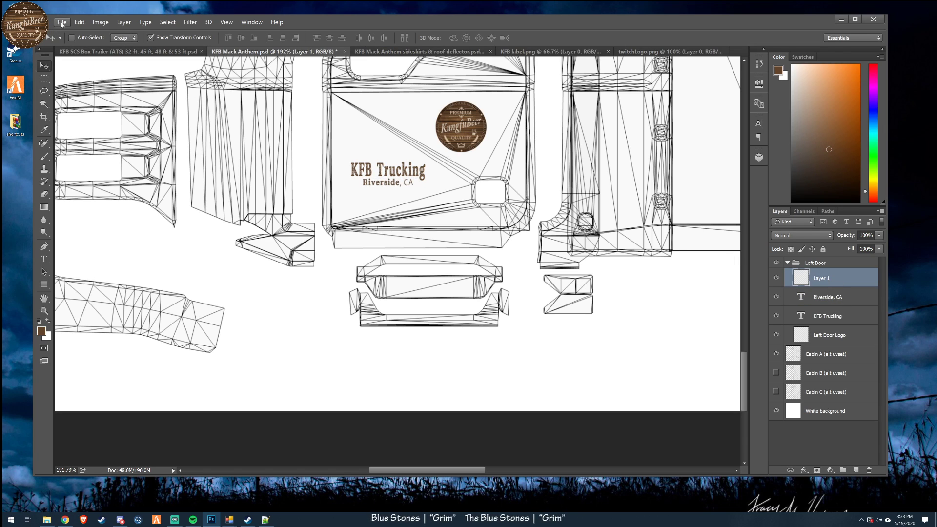
# - Add the text "CA DOT#5552121" near the bottom edge of the left door on the empty Layer 1
pyautogui.click(44, 258)
pyautogui.click(437, 223)
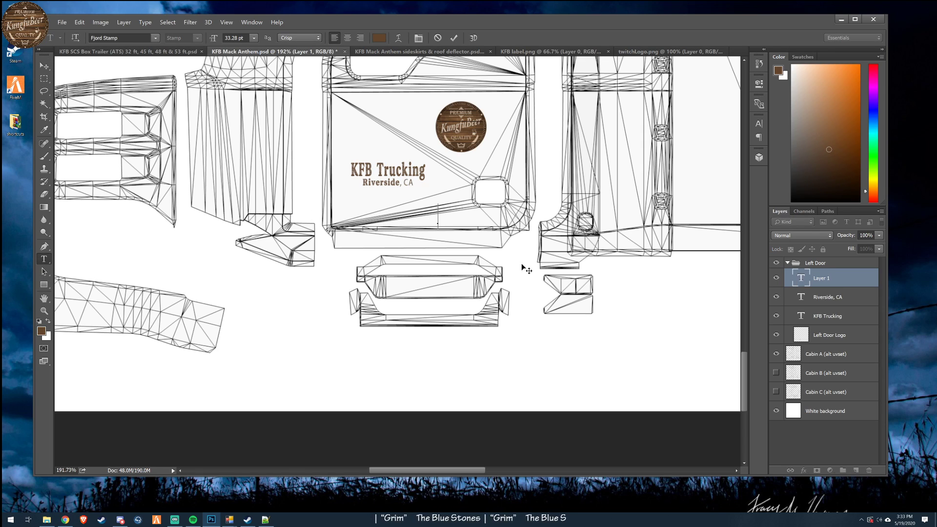
pyautogui.write('CA DOT')
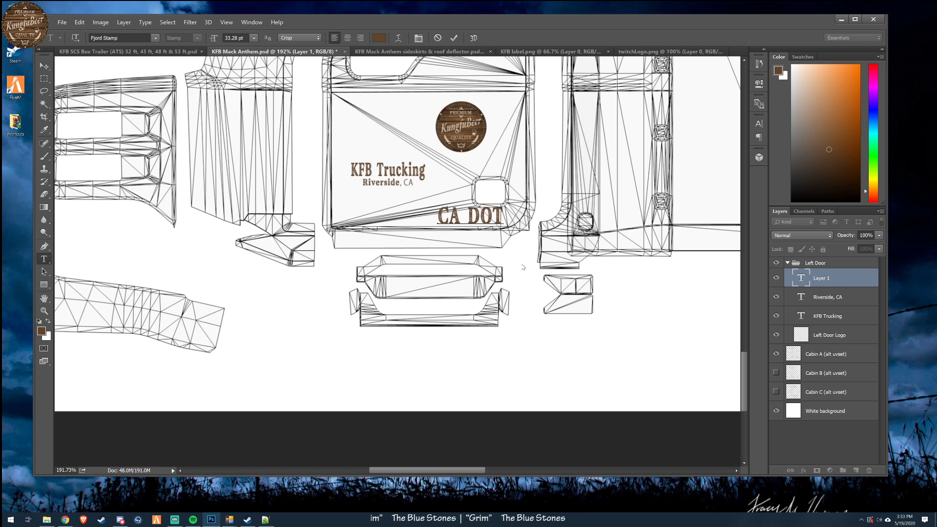
pyautogui.write('#')
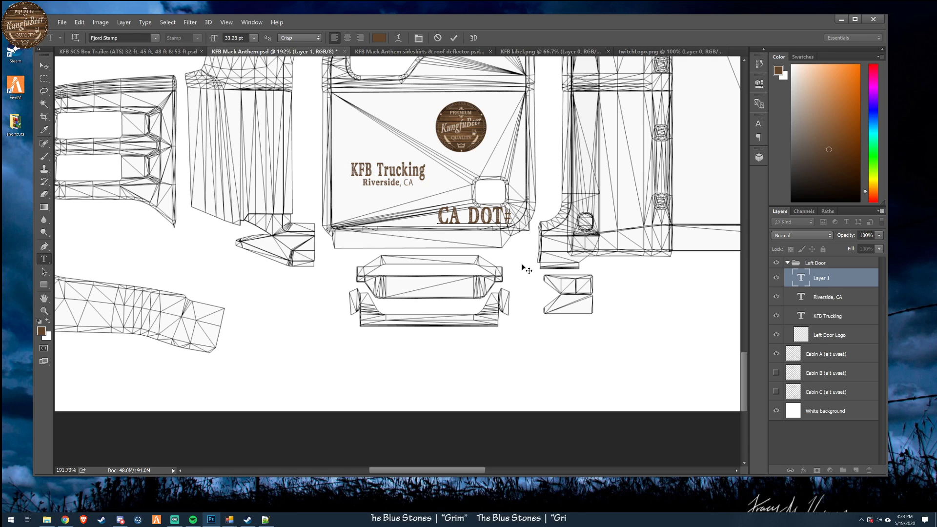
pyautogui.write('55521212')
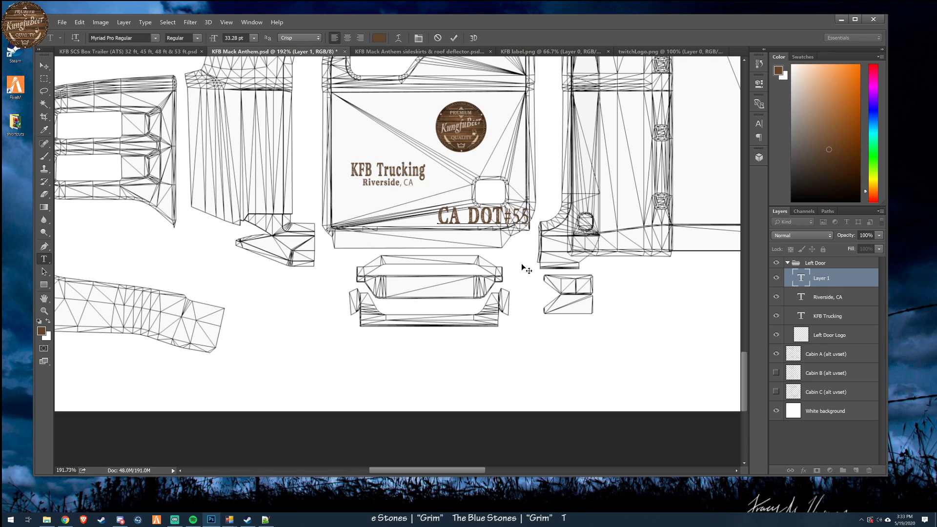
pyautogui.press('BackSpace')
pyautogui.press('BackSpace')
pyautogui.press('BackSpace')
pyautogui.press('BackSpace')
pyautogui.press('BackSpace')
pyautogui.write('2121')
# - Set the CA DOT text to 10 pt in the Gobold Regular font
pyautogui.doubleClick(800, 277)
pyautogui.click(253, 38)
pyautogui.click(242, 78)
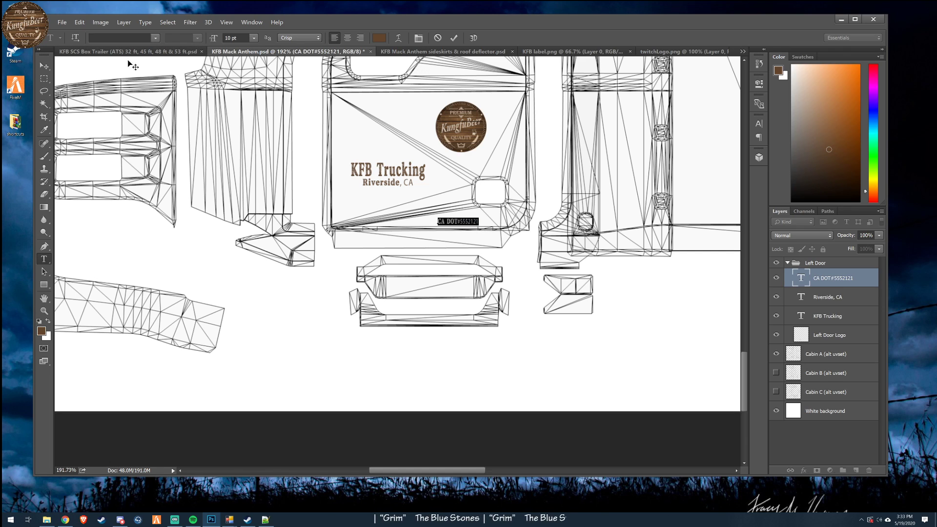
pyautogui.click(799, 279)
pyautogui.doubleClick(799, 279)
pyautogui.click(156, 38)
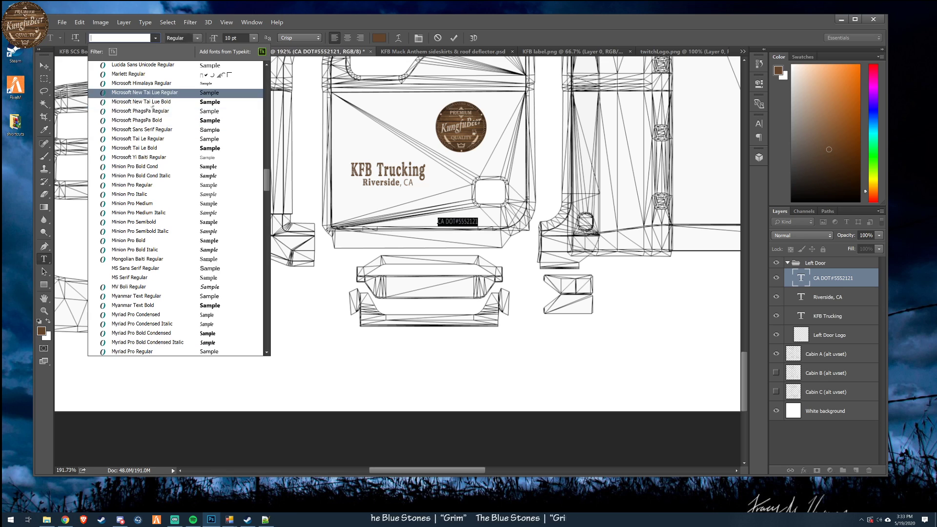
pyautogui.scroll(4, 147, 117)
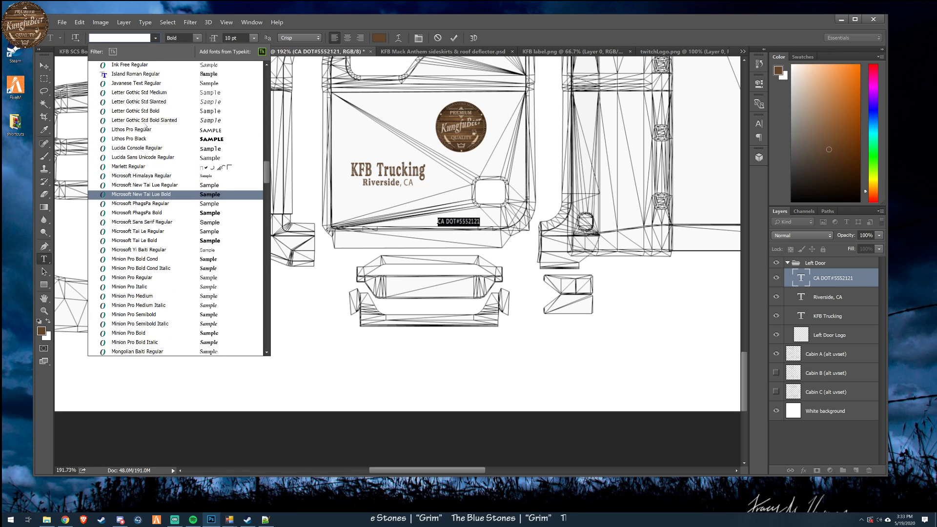
pyautogui.scroll(5, 145, 137)
pyautogui.scroll(9, 147, 136)
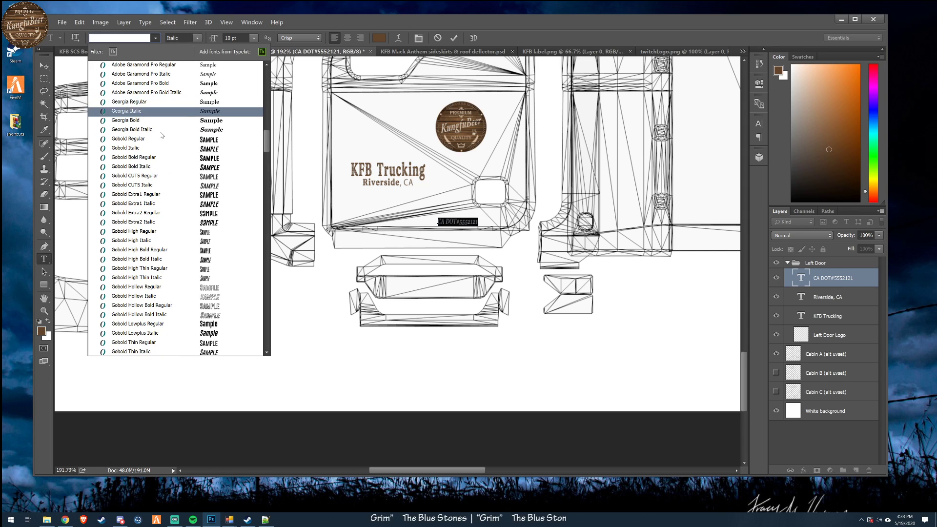
pyautogui.click(163, 139)
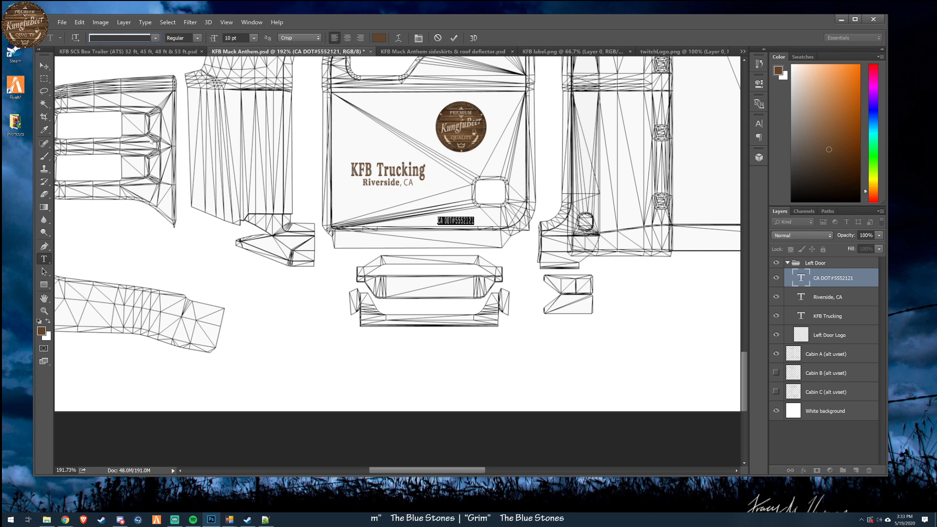
pyautogui.click(454, 38)
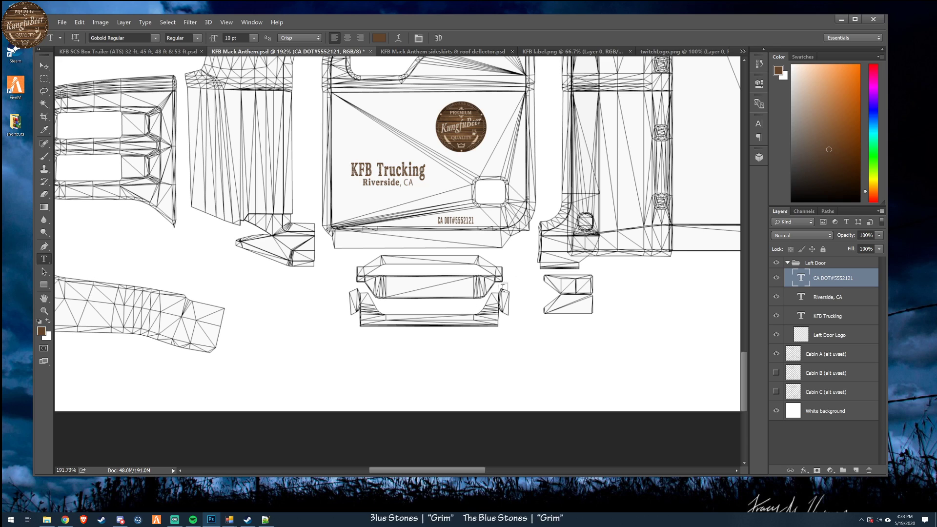
# - Move the CA DOT text onto the narrow strip directly beneath the left door and change it to "CA DOT#5551212"
pyautogui.click(44, 65)
pyautogui.moveTo(513, 258); pyautogui.dragTo(409, 279)
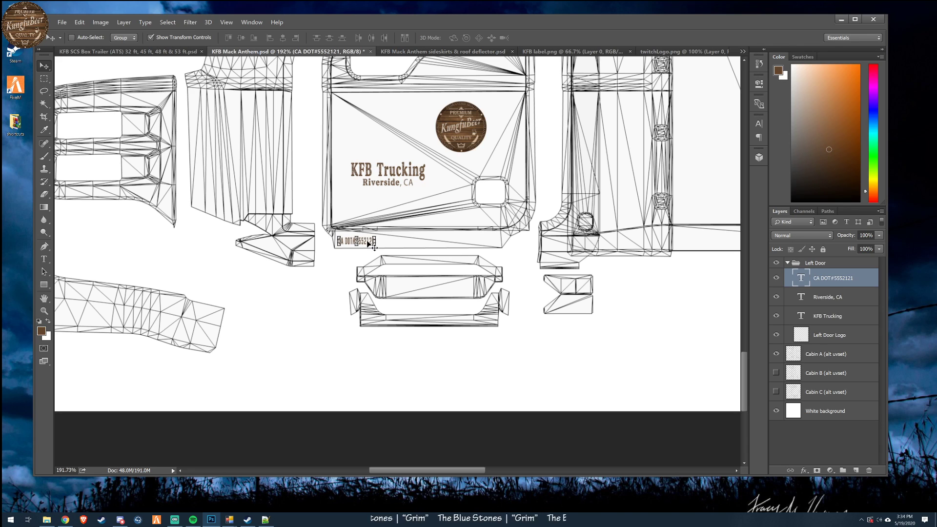
pyautogui.doubleClick(799, 278)
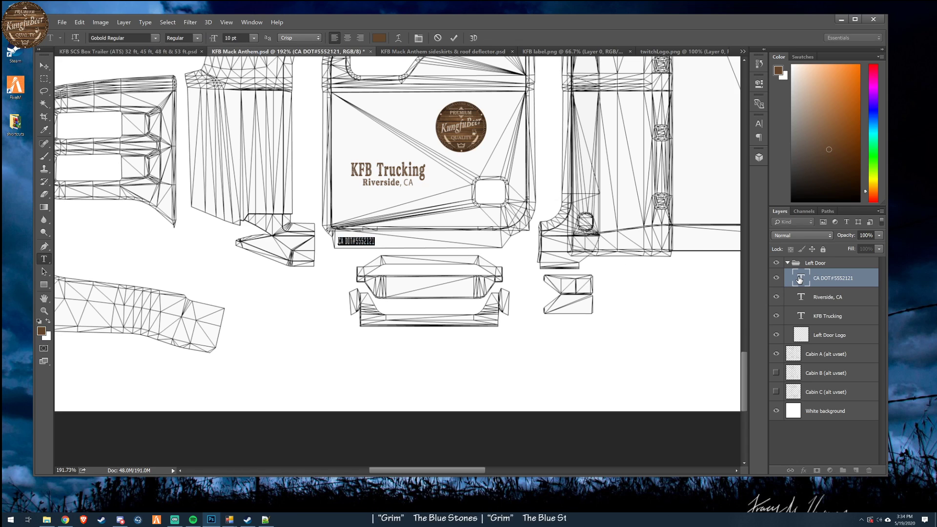
pyautogui.press('End')
pyautogui.press('BackSpace')
pyautogui.press('BackSpace')
pyautogui.press('BackSpace')
pyautogui.press('BackSpace')
pyautogui.write('1212')
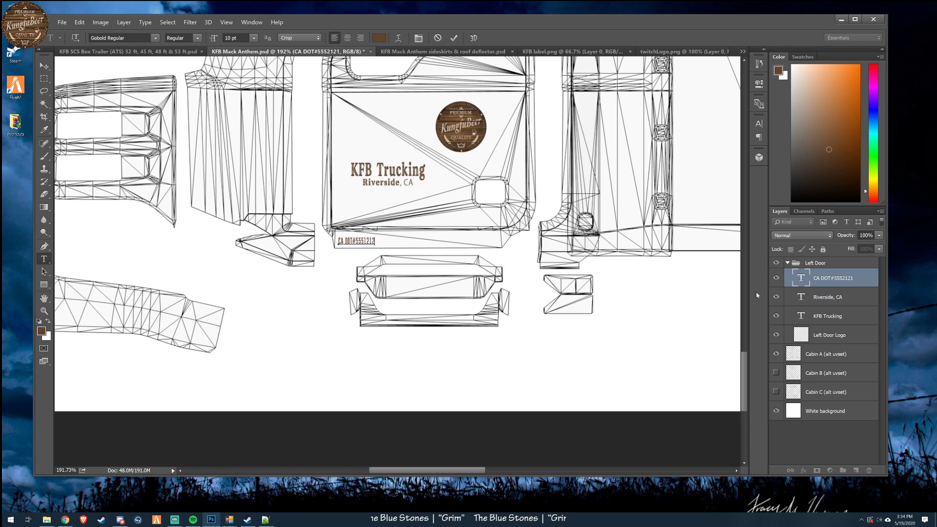
pyautogui.click(44, 66)
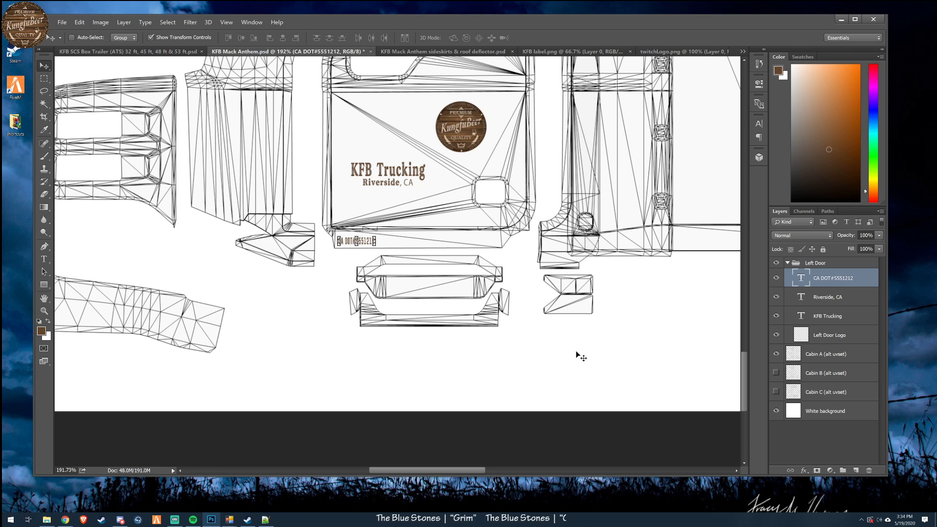
# - Examine the whole Cabin A template, comparing the lettered left door with the opposite door and the surrounding body panels
pyautogui.moveTo(747, 385); pyautogui.dragTo(744, 367)
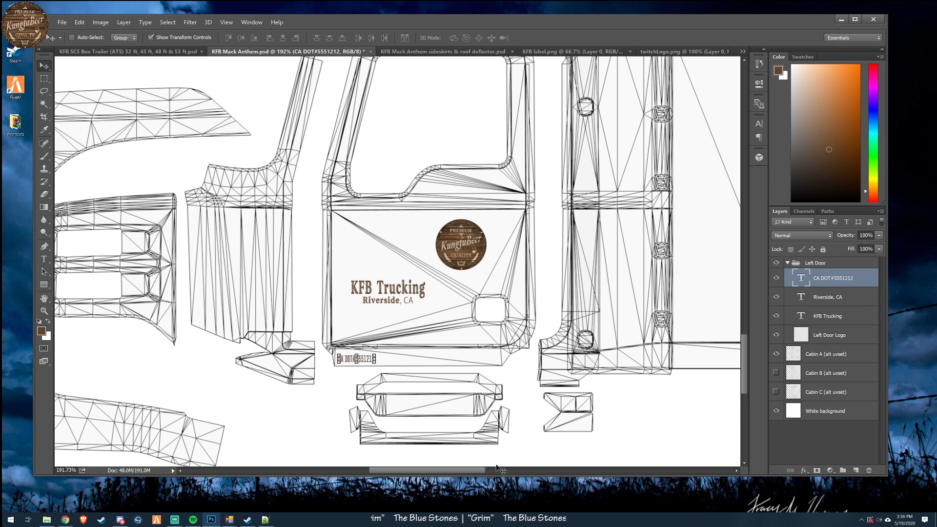
pyautogui.scroll(3, 476, 337)
pyautogui.scroll(-5, 476, 296)
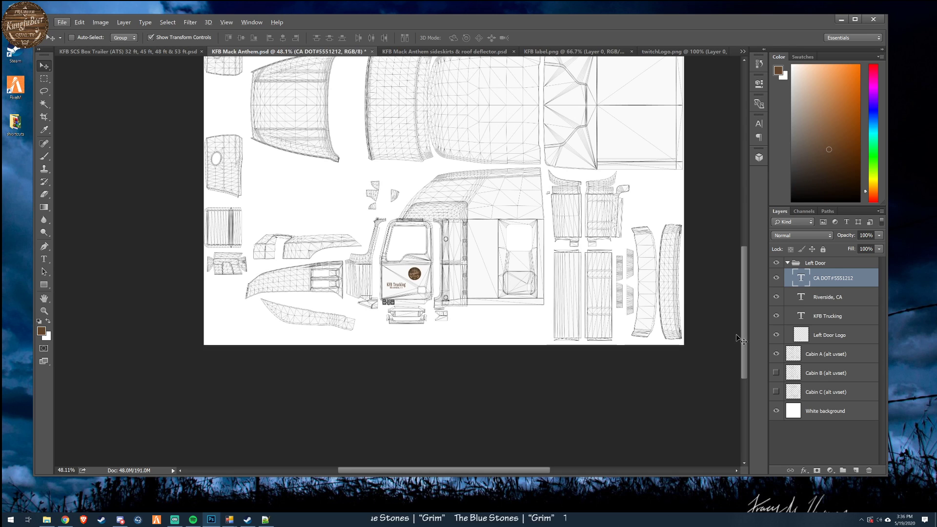
pyautogui.moveTo(744, 336); pyautogui.dragTo(731, 308)
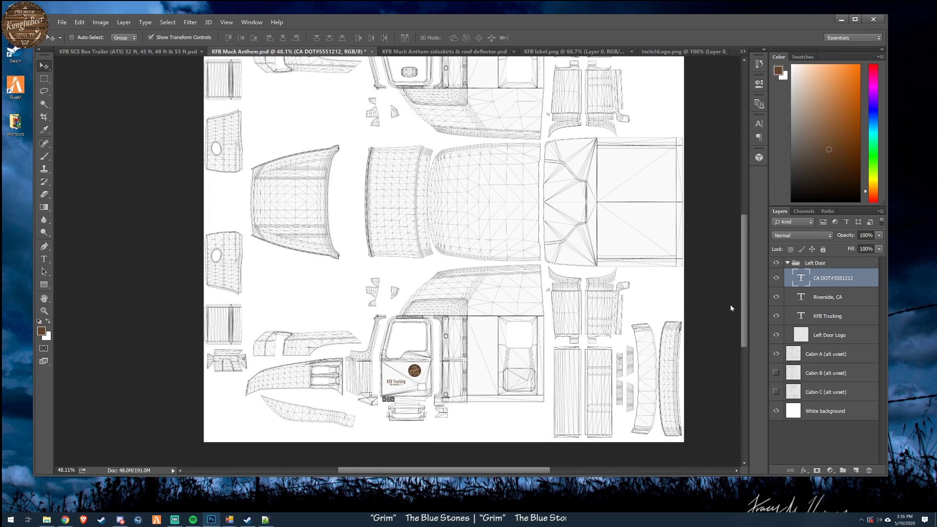
pyautogui.scroll(-1, 485, 245)
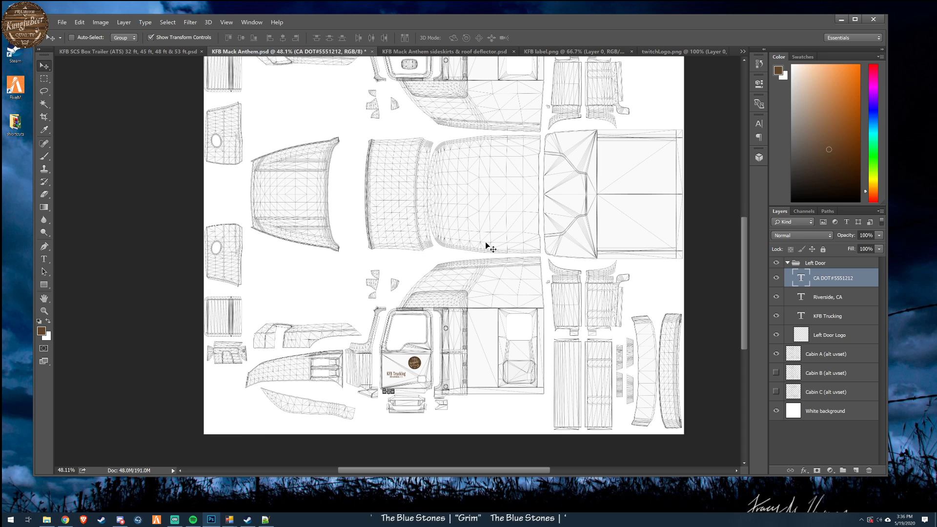
pyautogui.scroll(8, 485, 244)
pyautogui.scroll(-3, 483, 274)
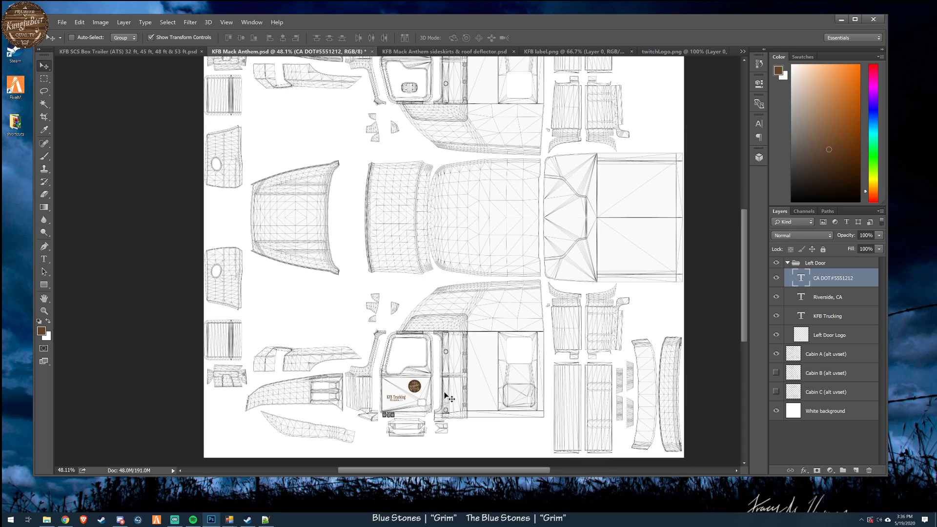
pyautogui.scroll(2, 425, 401)
pyautogui.scroll(-5, 414, 362)
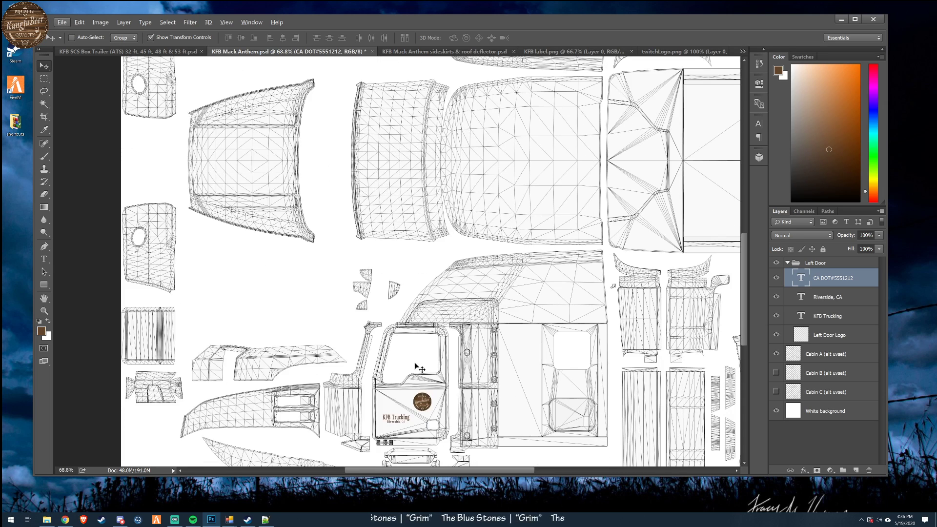
pyautogui.scroll(-2, 414, 362)
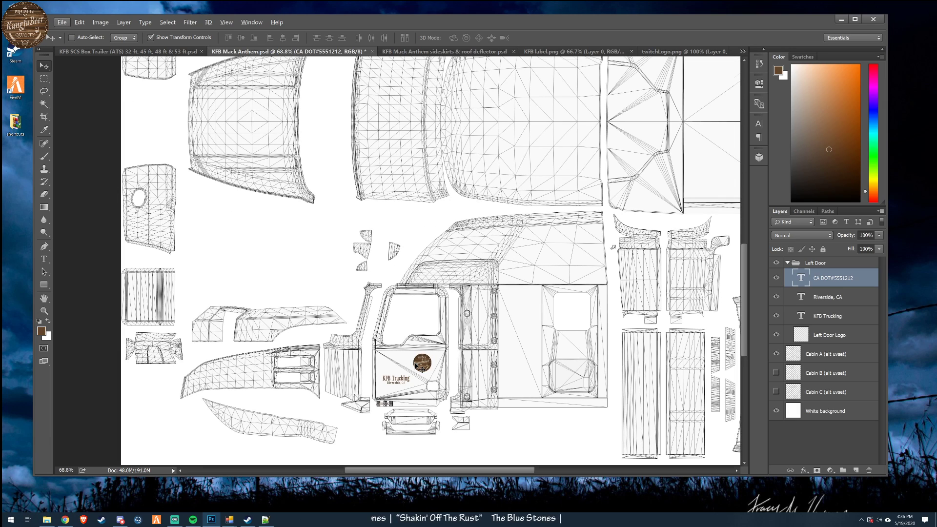
pyautogui.scroll(-3, 415, 364)
pyautogui.scroll(1, 510, 361)
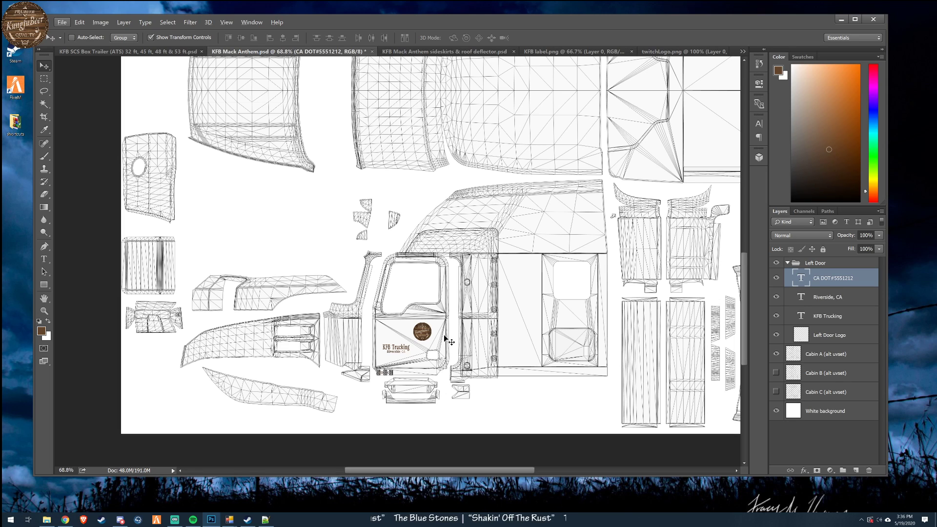
pyautogui.scroll(-2, 435, 319)
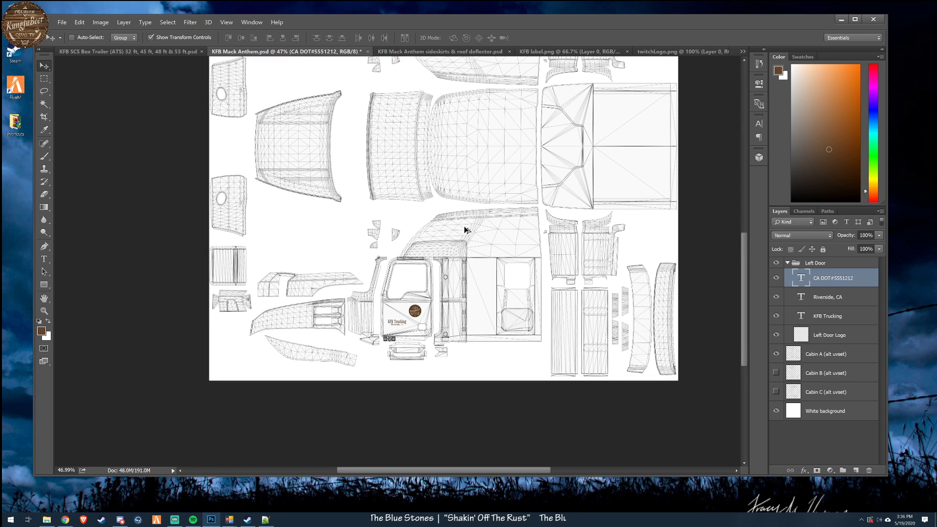
pyautogui.scroll(1, 433, 272)
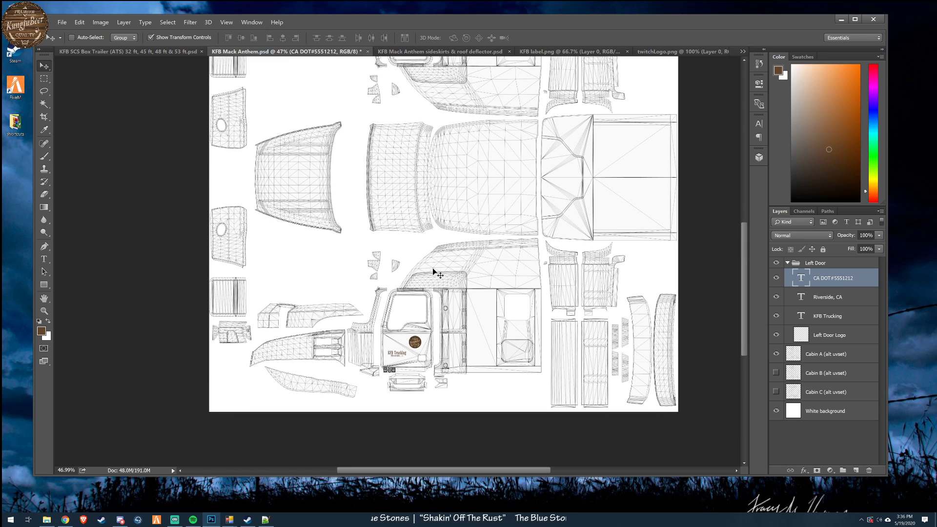
pyautogui.scroll(3, 432, 270)
pyautogui.scroll(-3, 433, 275)
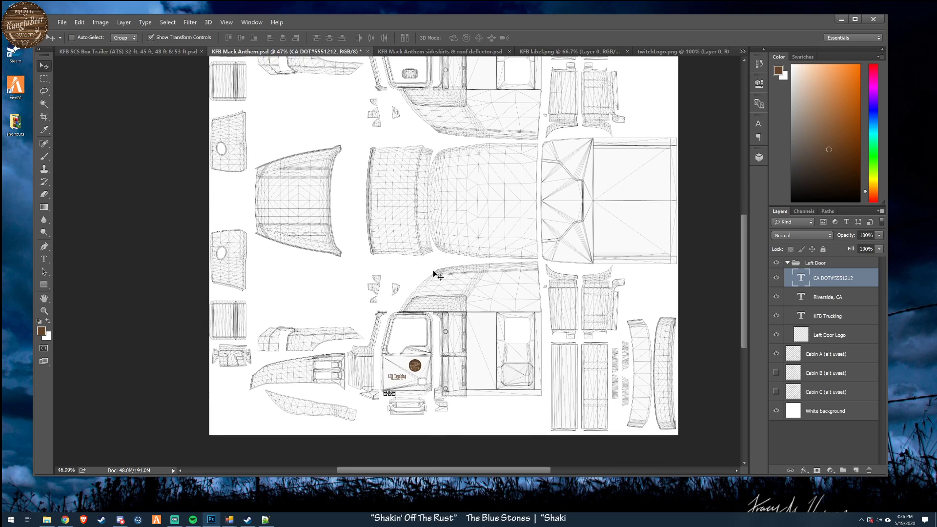
pyautogui.scroll(2, 433, 273)
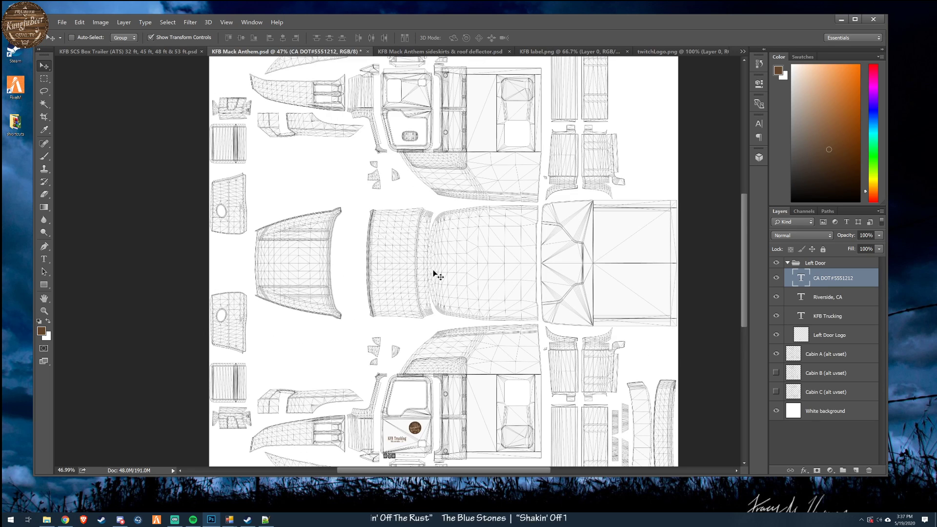
pyautogui.scroll(-1, 366, 279)
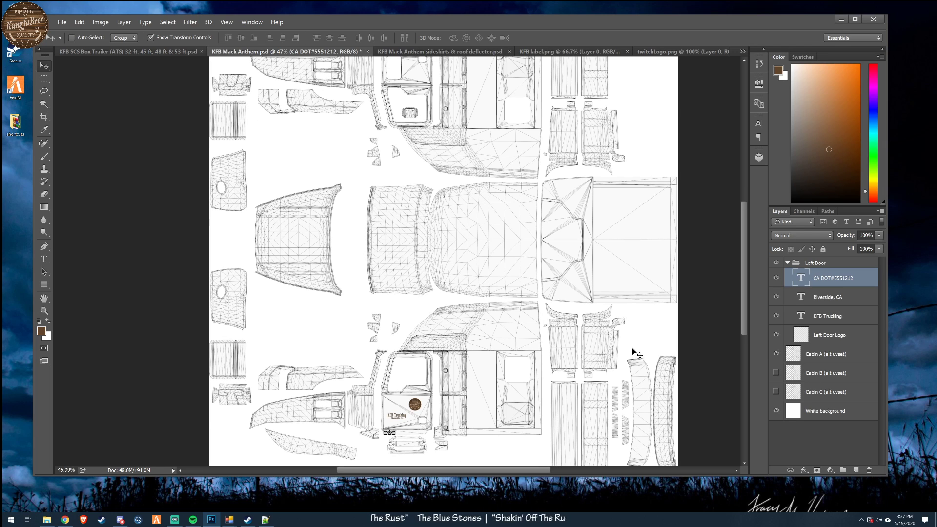
pyautogui.scroll(-1, 634, 351)
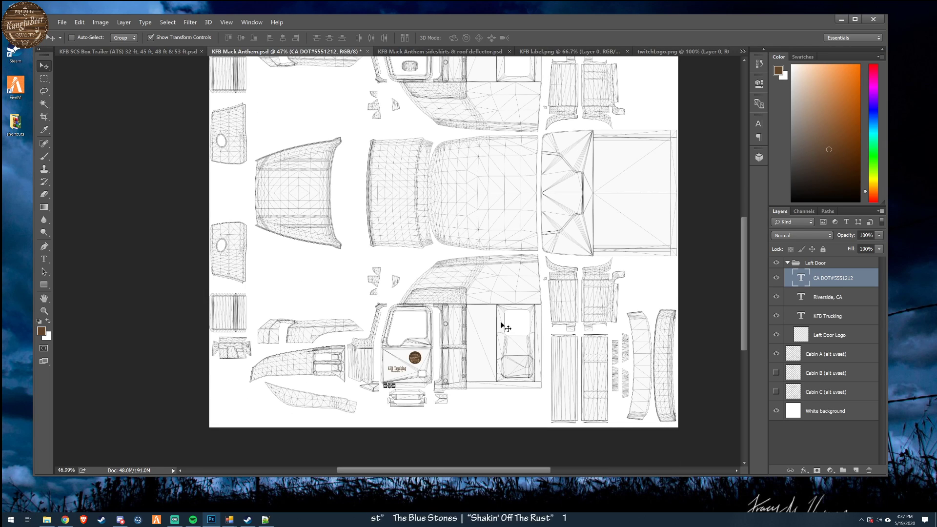
pyautogui.scroll(3, 504, 325)
pyautogui.scroll(-1, 504, 326)
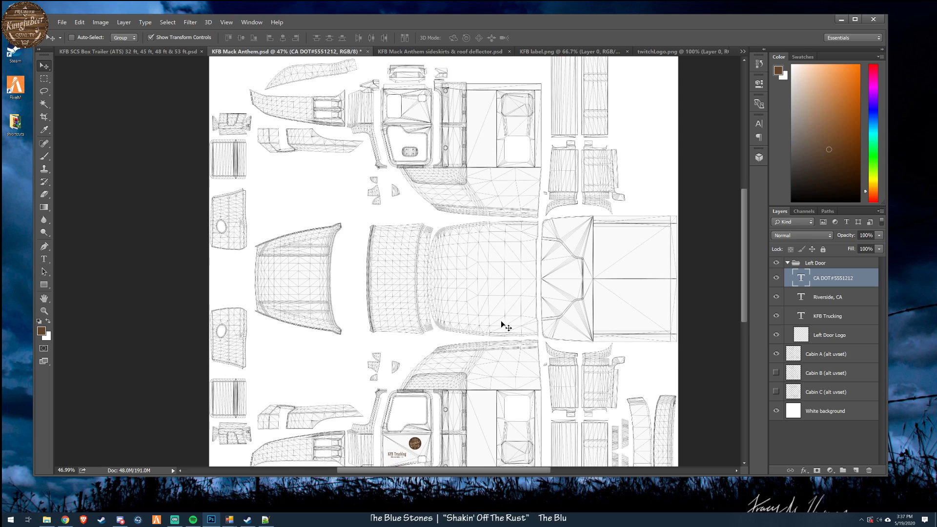
pyautogui.scroll(-1, 504, 326)
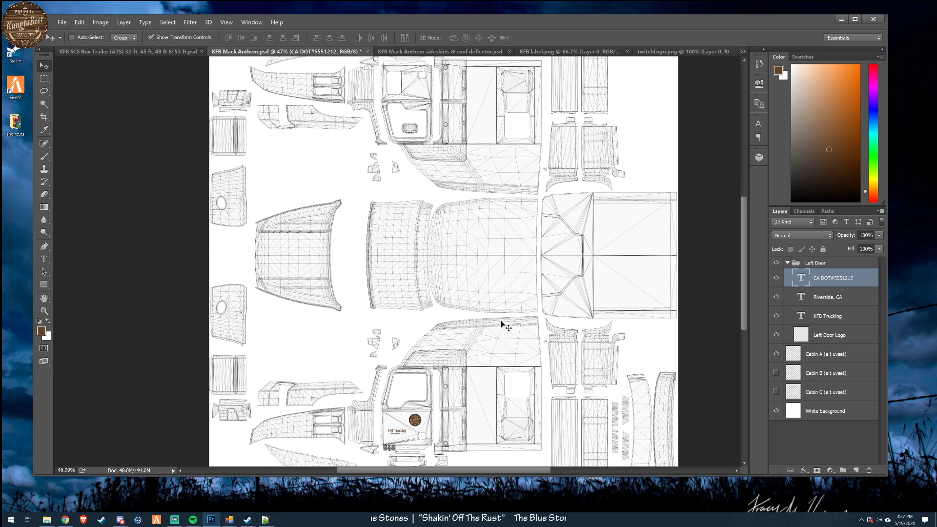
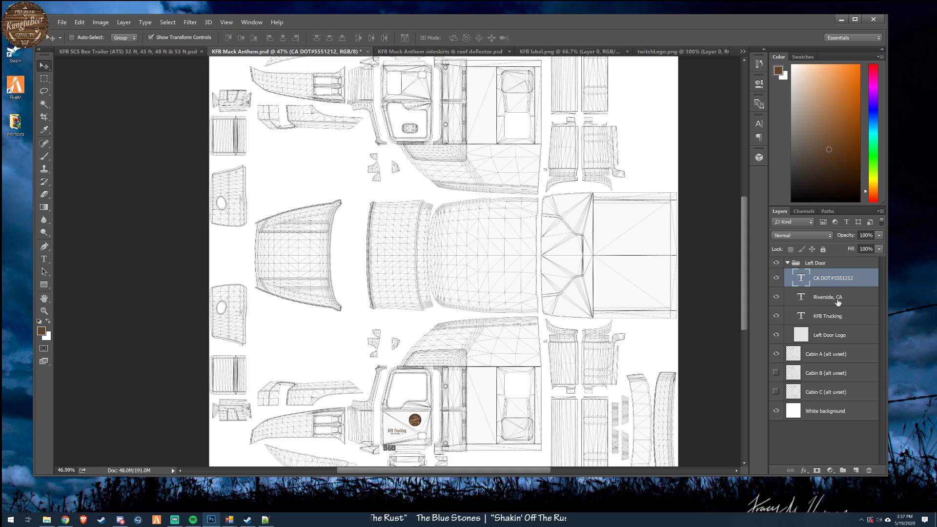
# - Move the KFB Trucking and Riverside, CA text layers together to sit directly beneath the logo on the left door
pyautogui.keyDown('shift'); pyautogui.click(838, 316); pyautogui.keyUp('shift')
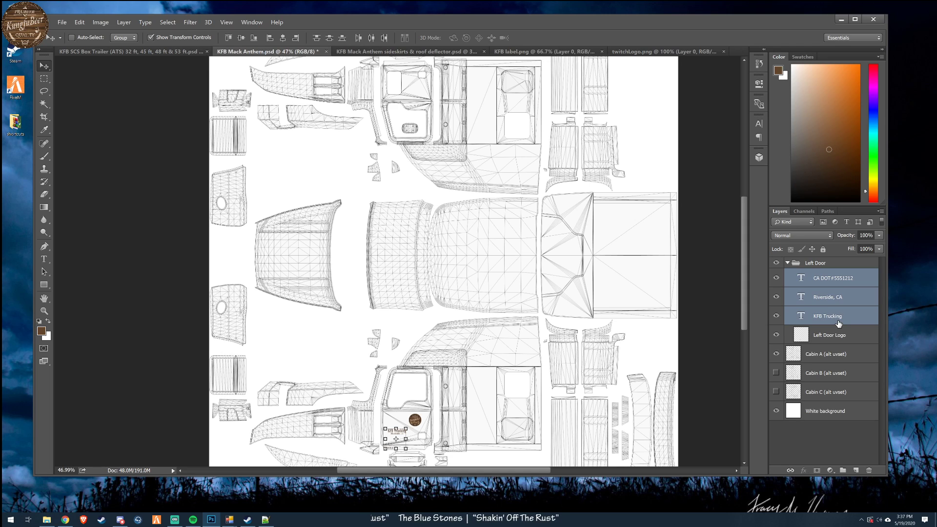
pyautogui.click(838, 298)
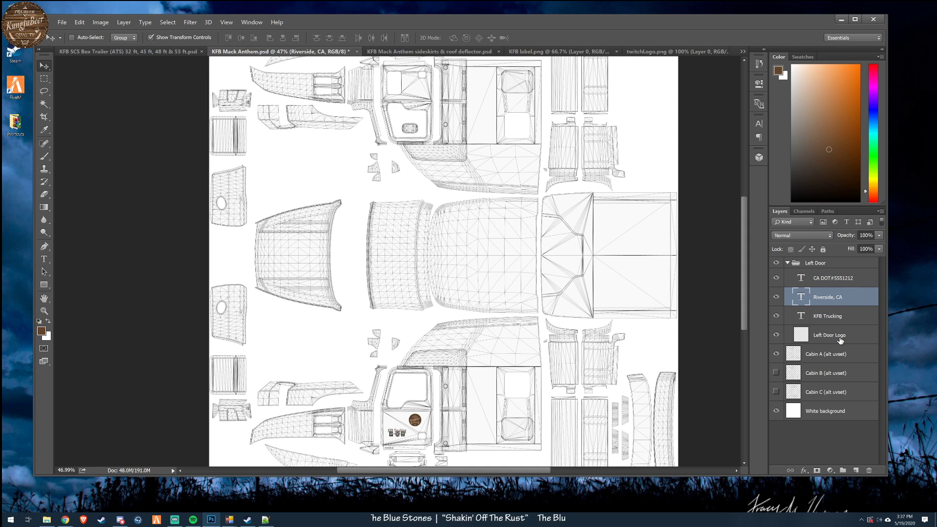
pyautogui.keyDown('shift'); pyautogui.click(840, 337); pyautogui.keyUp('shift')
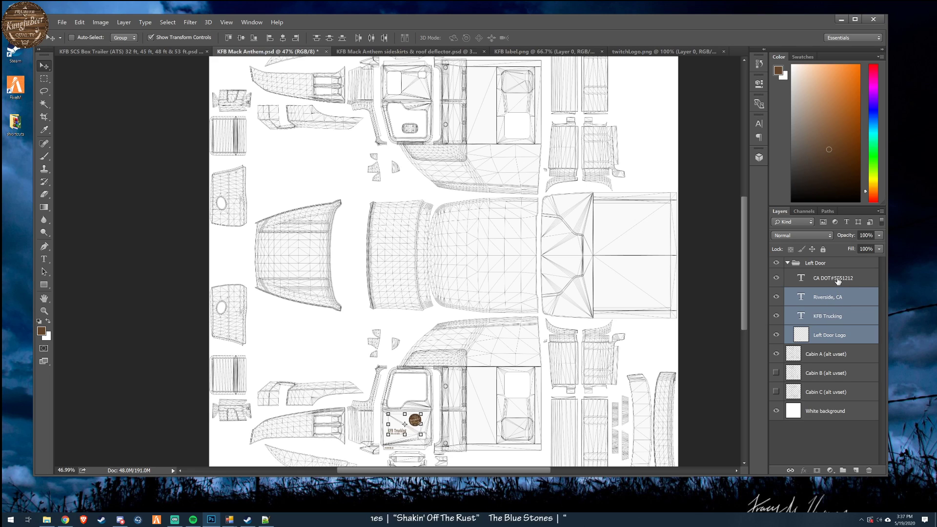
pyautogui.click(838, 281)
pyautogui.keyDown('shift'); pyautogui.click(845, 308); pyautogui.keyUp('shift')
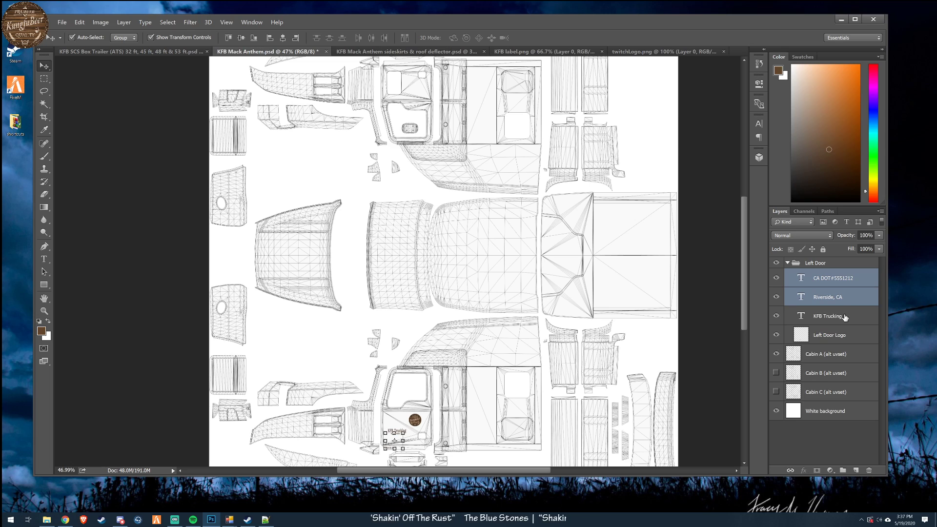
pyautogui.keyDown('shift'); pyautogui.click(845, 318); pyautogui.keyUp('shift')
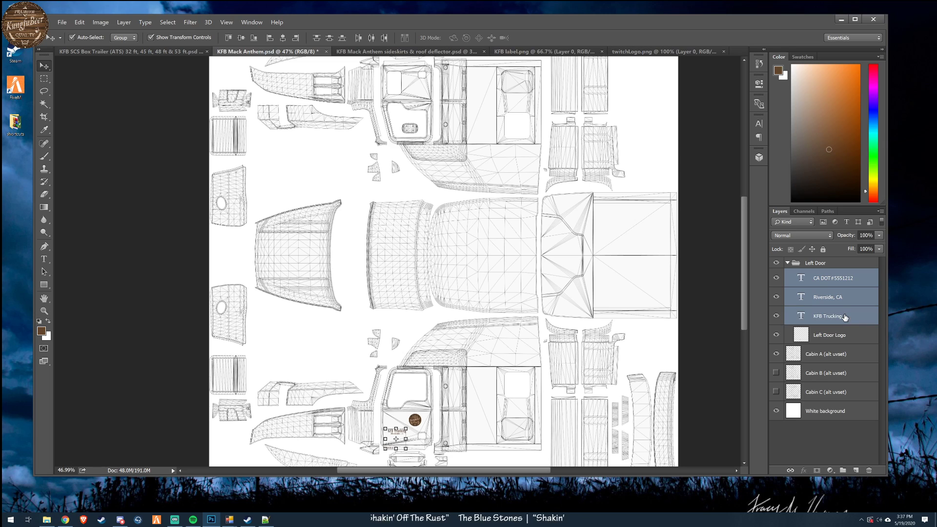
pyautogui.keyDown('ctrl'); pyautogui.click(839, 279); pyautogui.keyUp('ctrl')
pyautogui.keyDown('ctrl'); pyautogui.click(846, 339); pyautogui.keyUp('ctrl')
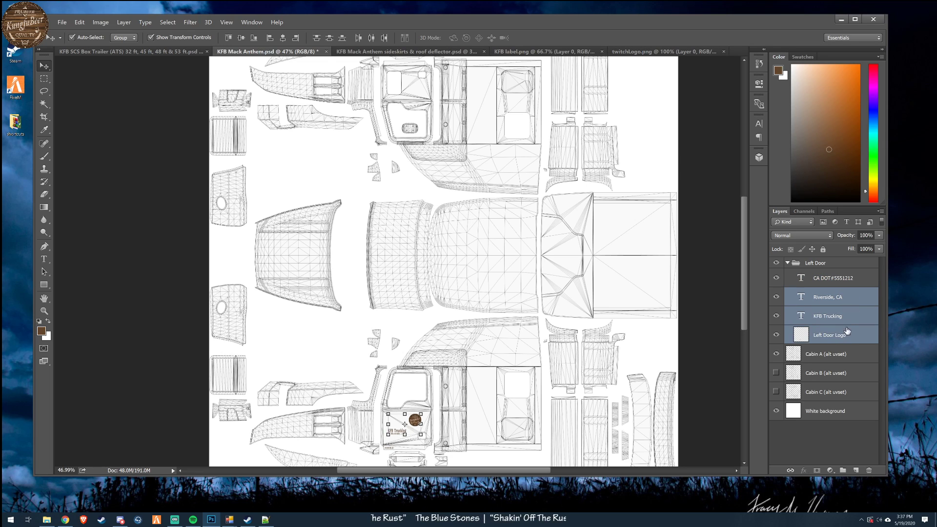
pyautogui.keyDown('ctrl'); pyautogui.click(845, 336); pyautogui.keyUp('ctrl')
pyautogui.moveTo(427, 452)
pyautogui.mouseDown()
pyautogui.moveTo(440, 447)
pyautogui.moveTo(431, 449)
pyautogui.mouseUp()
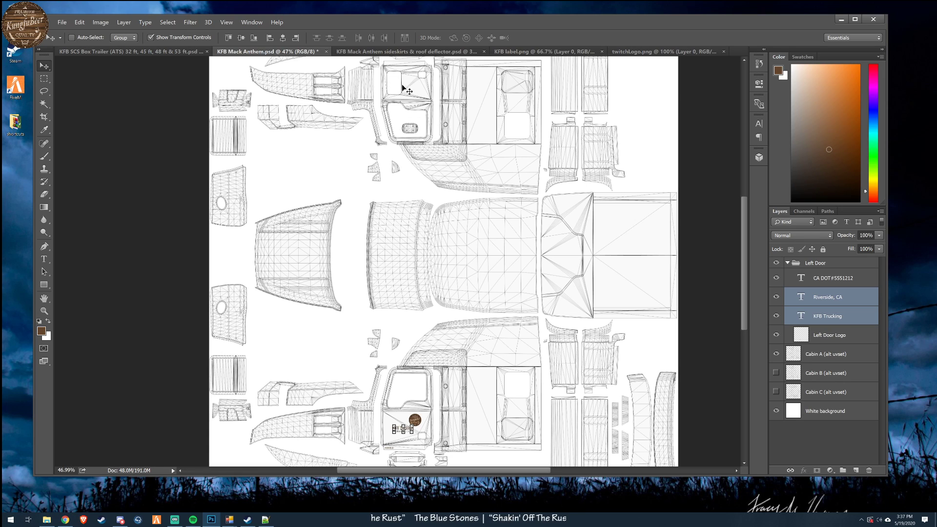
pyautogui.moveTo(429, 452); pyautogui.dragTo(449, 458)
# - Add the Left Door Logo layer to the selected text layers and move all three up to the middle of the left door
pyautogui.scroll(4, 414, 417)
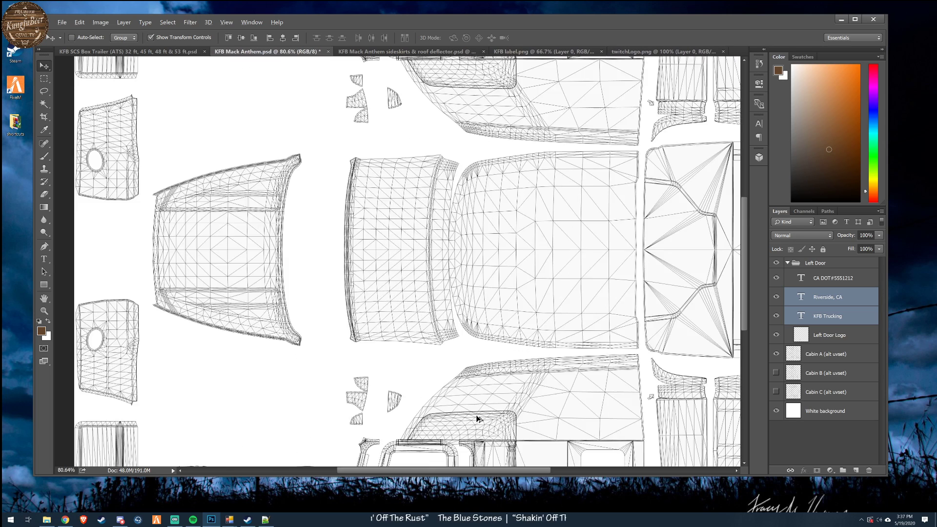
pyautogui.scroll(-5, 451, 398)
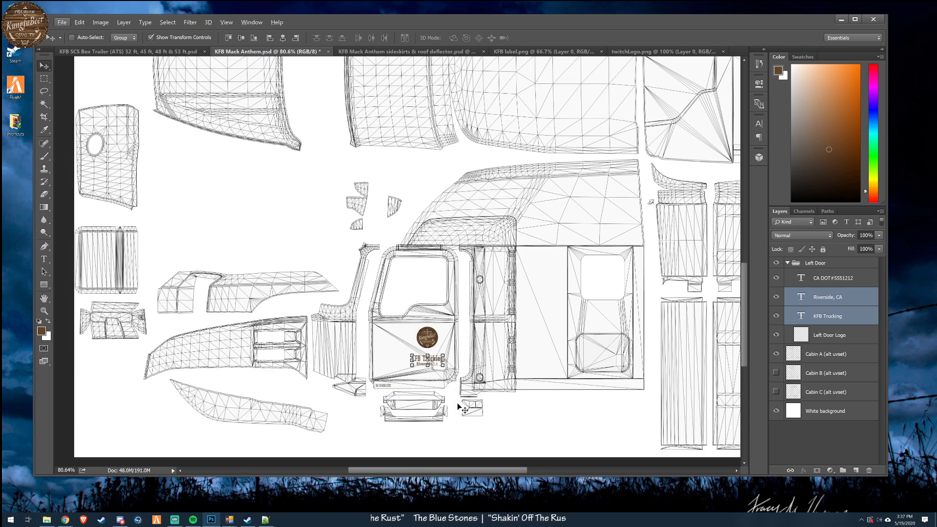
pyautogui.keyDown('shift'); pyautogui.click(847, 345); pyautogui.keyUp('shift')
pyautogui.moveTo(538, 397); pyautogui.dragTo(532, 376)
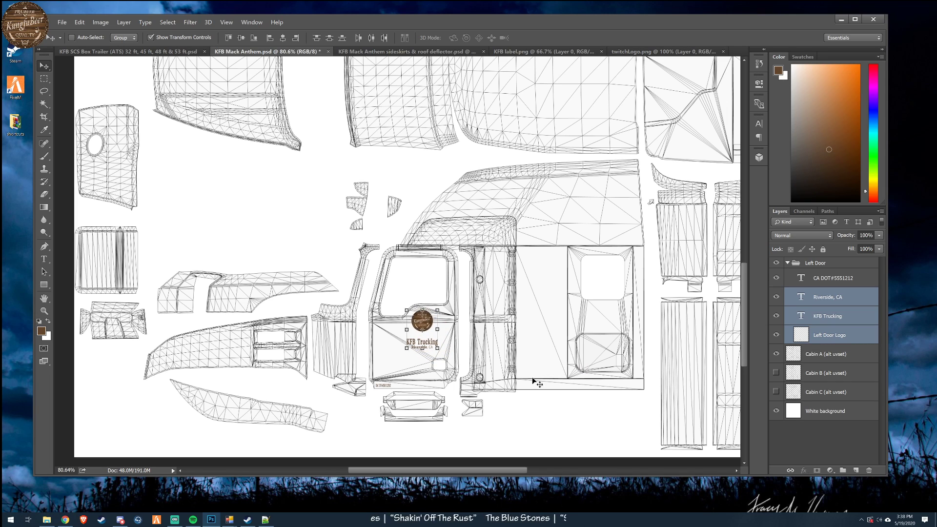
# - Collapse the Left Door group and duplicate it within the same document as Right Door
pyautogui.click(830, 264)
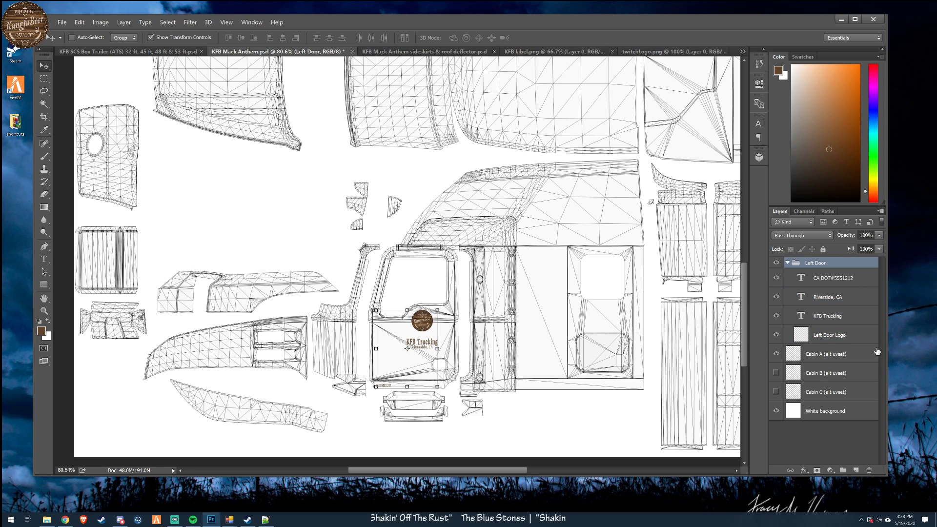
pyautogui.click(788, 264)
pyautogui.rightClick(830, 262)
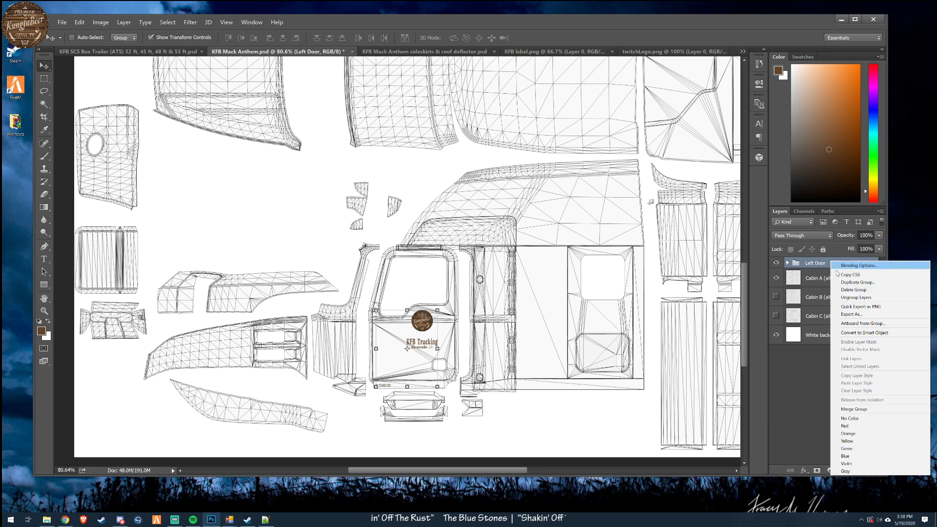
pyautogui.click(871, 282)
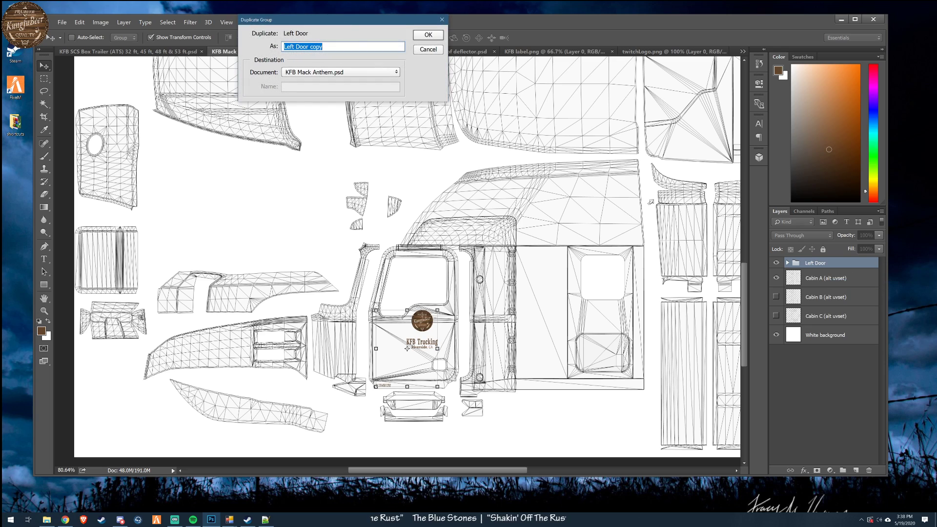
pyautogui.write('Right')
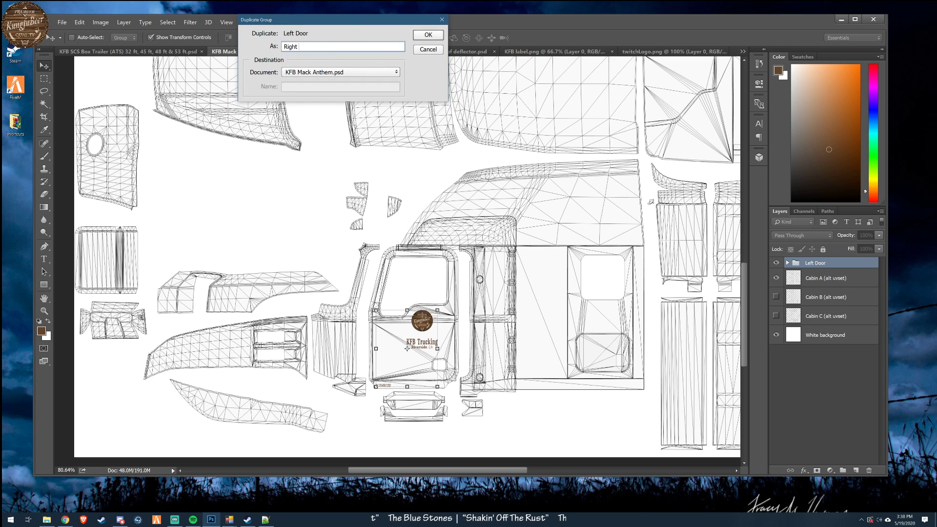
pyautogui.write(' Door')
pyautogui.press('Return')
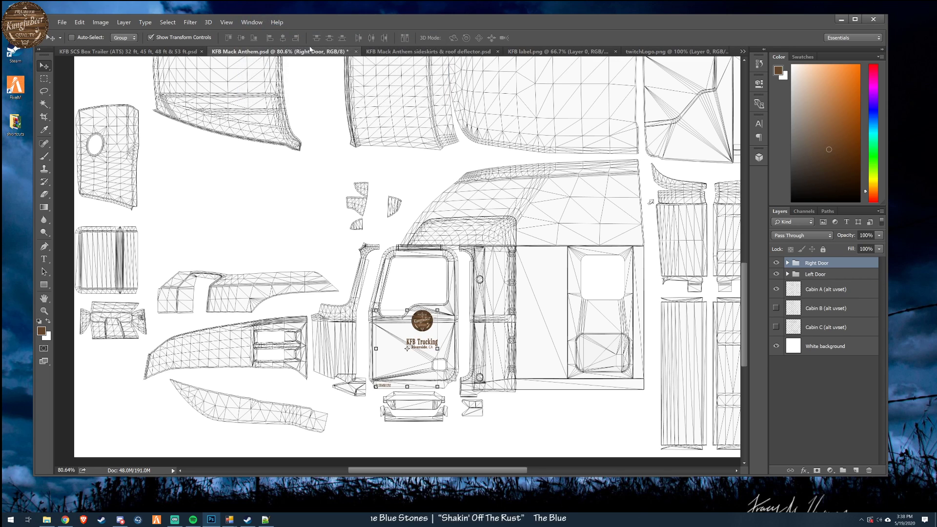
# - Move the Right Door group up the template from the left door to the area just below the right door
pyautogui.scroll(3, 576, 266)
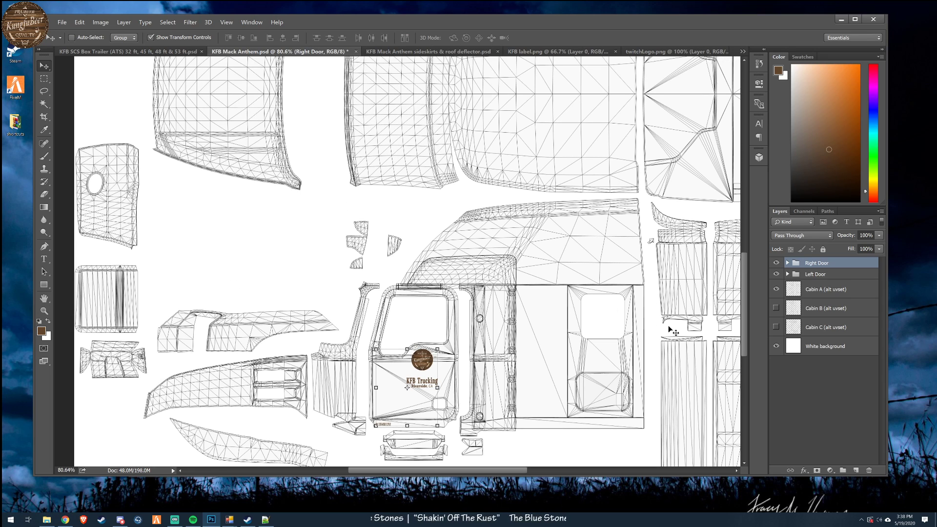
pyautogui.moveTo(501, 367); pyautogui.dragTo(495, 93)
pyautogui.scroll(-2, 493, 229)
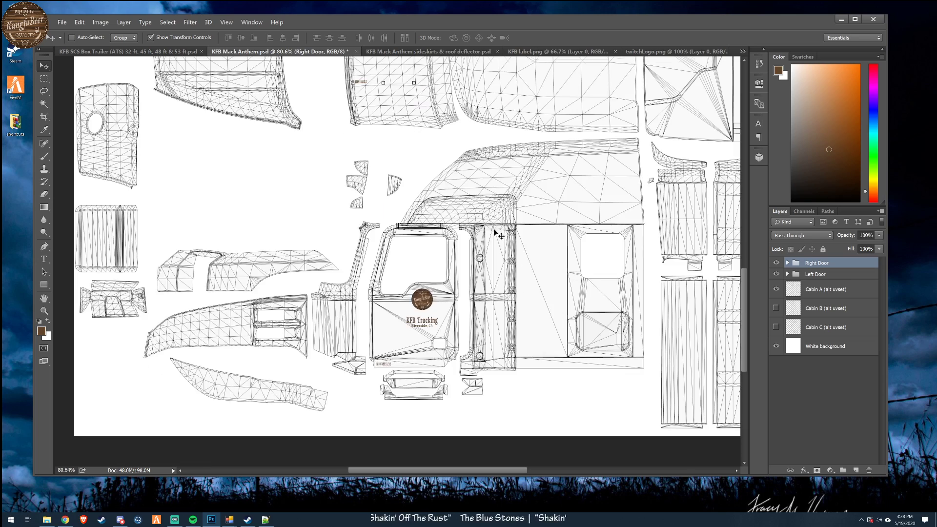
pyautogui.scroll(10, 494, 220)
pyautogui.moveTo(481, 303); pyautogui.dragTo(513, 185)
pyautogui.moveTo(745, 248)
pyautogui.mouseDown()
pyautogui.moveTo(748, 185)
pyautogui.moveTo(746, 230)
pyautogui.mouseUp()
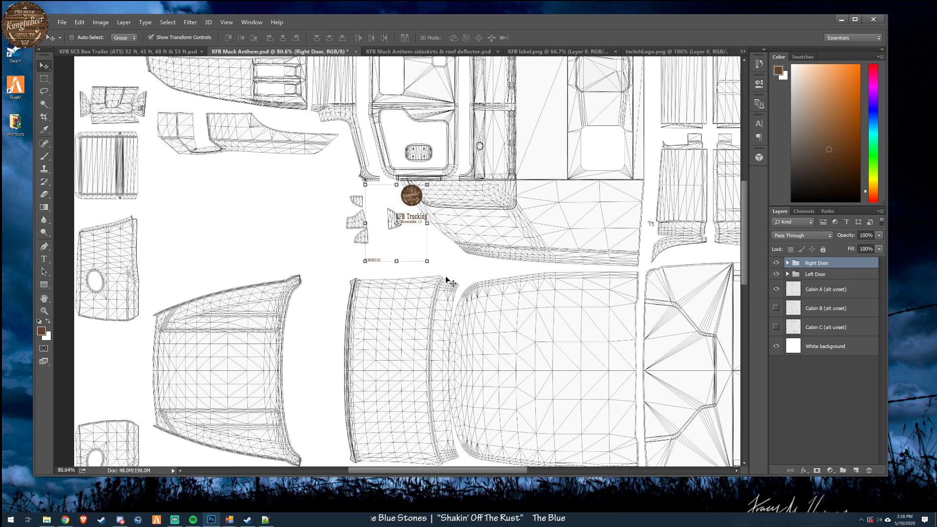
# - Rotate the Right Door group by -180 degrees
pyautogui.moveTo(431, 267); pyautogui.dragTo(402, 168)
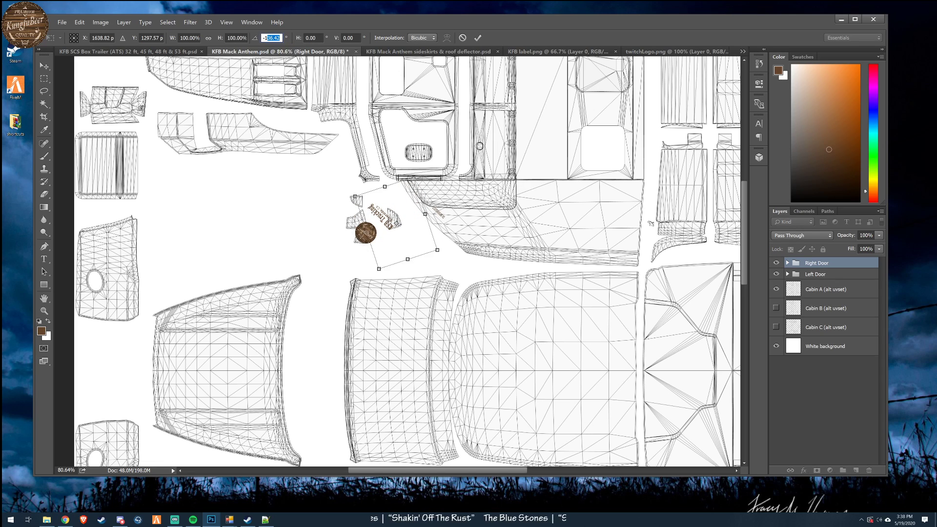
pyautogui.write('-180')
pyautogui.press('Return')
pyautogui.click(478, 38)
# - Place the rotated Right Door group on the right door and nudge it down slightly to line up with the door panel
pyautogui.moveTo(466, 262); pyautogui.dragTo(513, 113)
pyautogui.moveTo(744, 243)
pyautogui.mouseDown()
pyautogui.moveTo(751, 342)
pyautogui.moveTo(754, 229)
pyautogui.mouseUp()
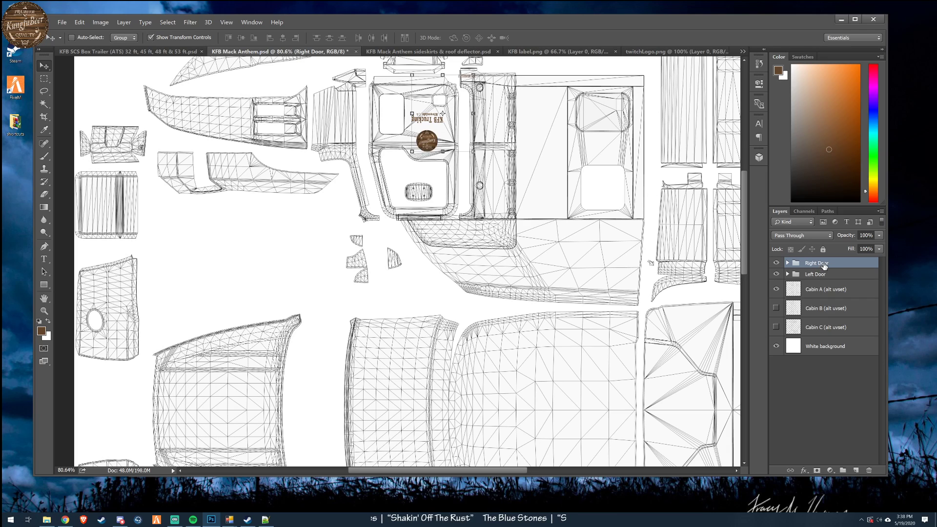
pyautogui.press('Down')
pyautogui.press('Down')
pyautogui.press('Down')
pyautogui.press('Down')
pyautogui.press('Down')
pyautogui.press('Down')
pyautogui.press('Down')
pyautogui.press('Down')
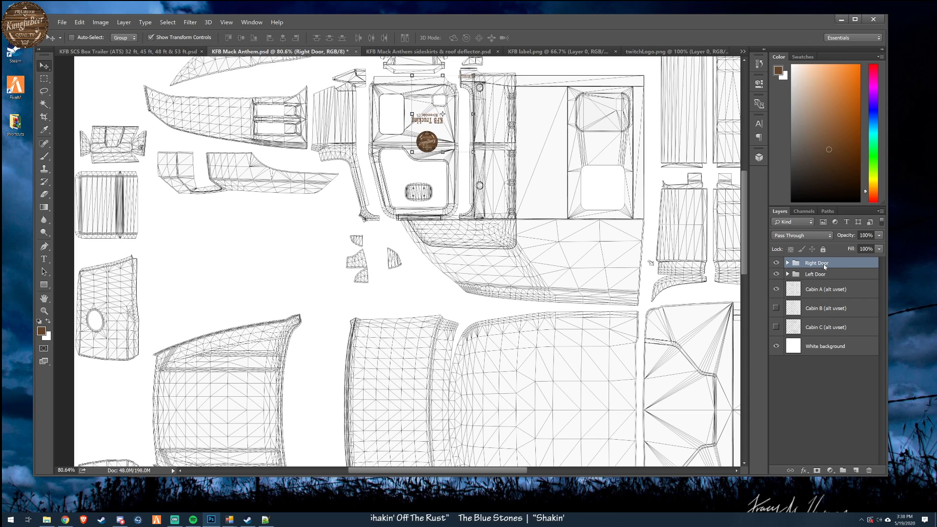
pyautogui.press('Down')
pyautogui.press('Down')
pyautogui.press('Down')
pyautogui.press('Down')
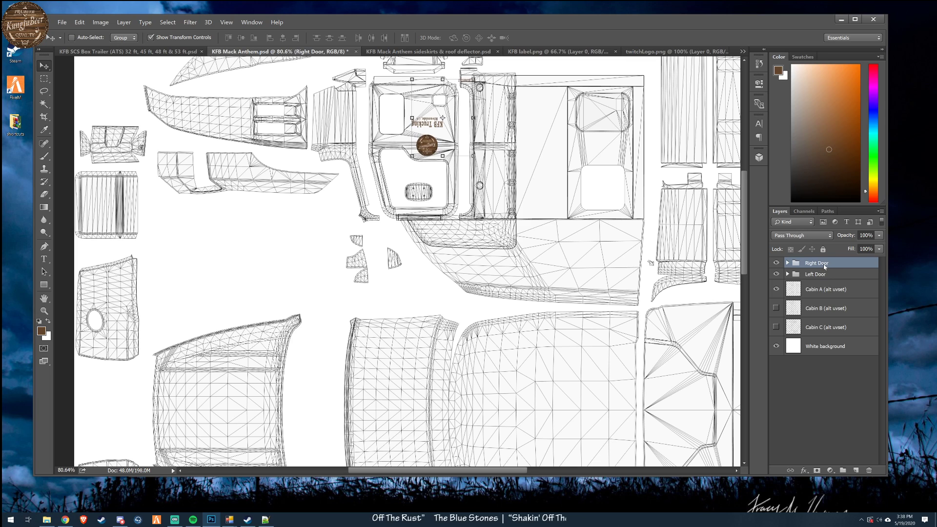
pyautogui.moveTo(745, 233)
pyautogui.mouseDown()
pyautogui.moveTo(746, 314)
pyautogui.moveTo(752, 225)
pyautogui.mouseUp()
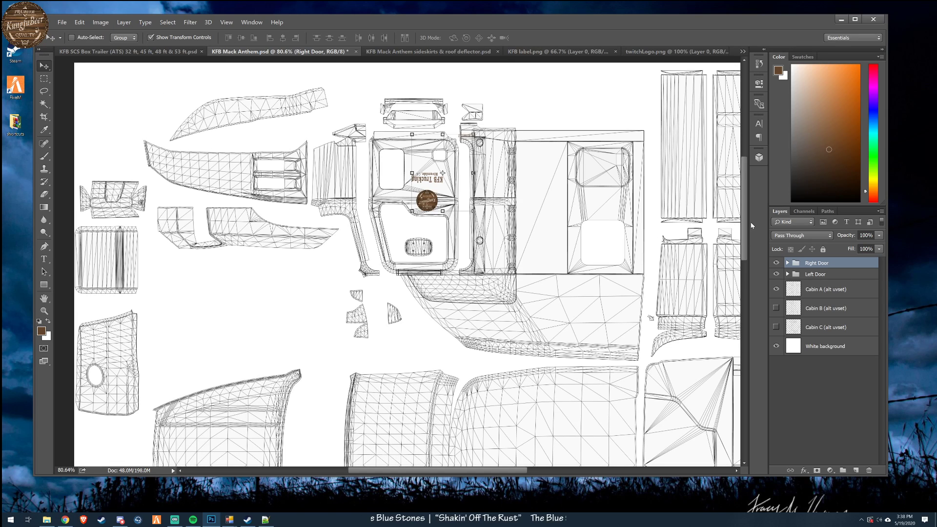
# - Expand the Right Door group and move its DOT number text to the front corner of the right door
pyautogui.click(787, 262)
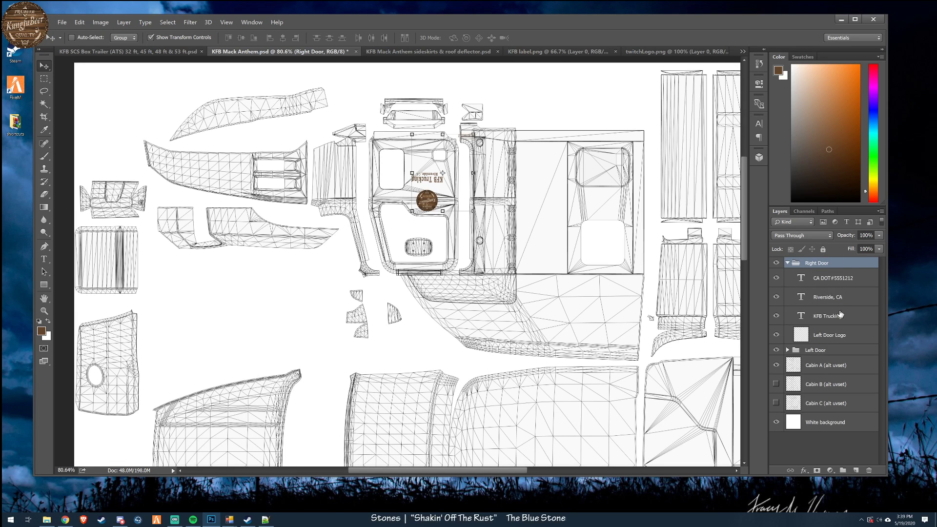
pyautogui.click(862, 284)
pyautogui.moveTo(561, 173); pyautogui.dragTo(480, 185)
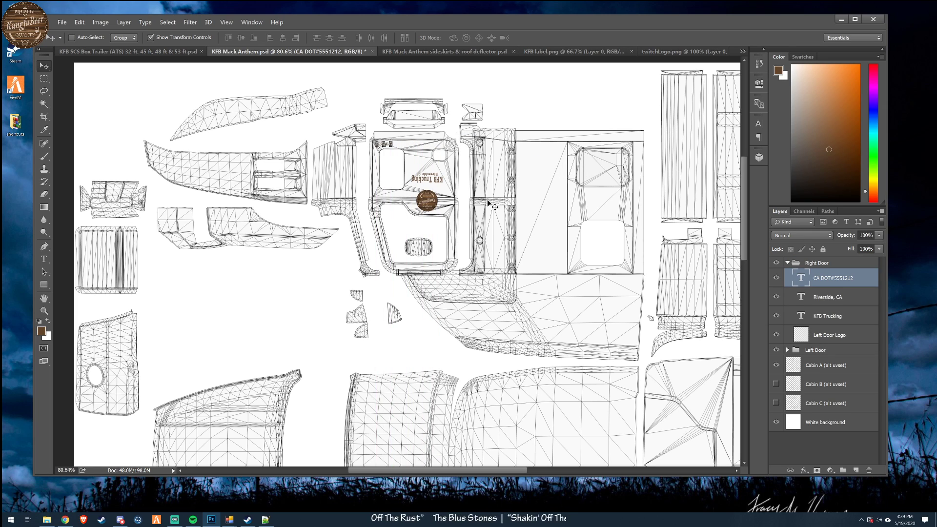
# - Compare with the left door and nudge the right door's DOT number text up onto the strip just outside the door panel
pyautogui.scroll(-1, 485, 289)
pyautogui.scroll(-9, 484, 288)
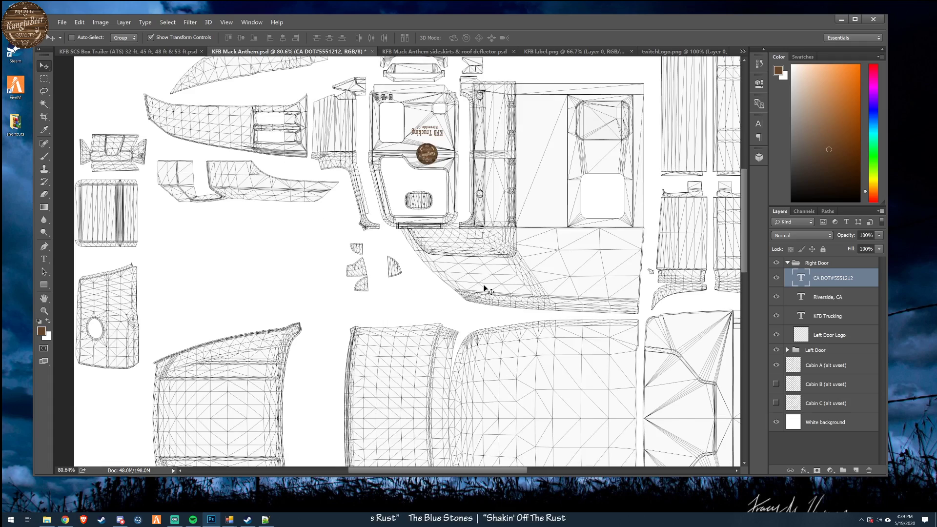
pyautogui.scroll(8, 485, 284)
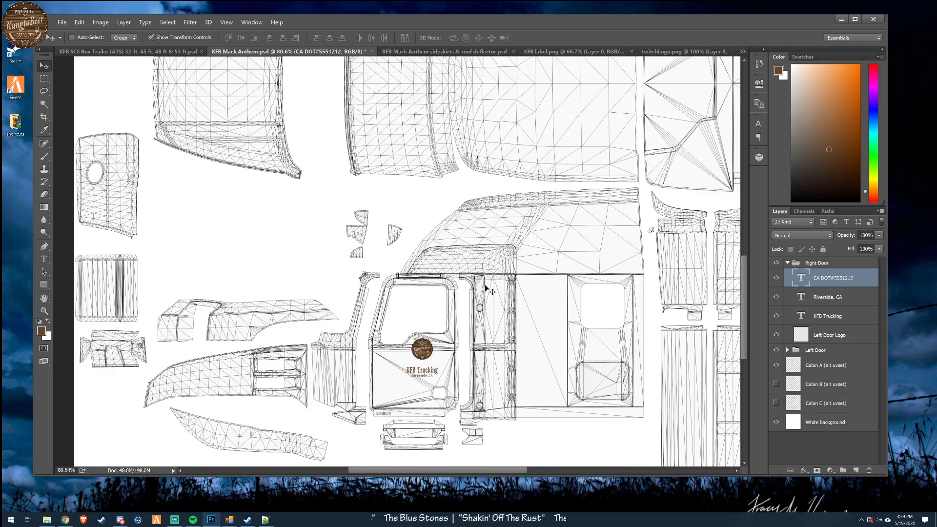
pyautogui.scroll(4, 485, 284)
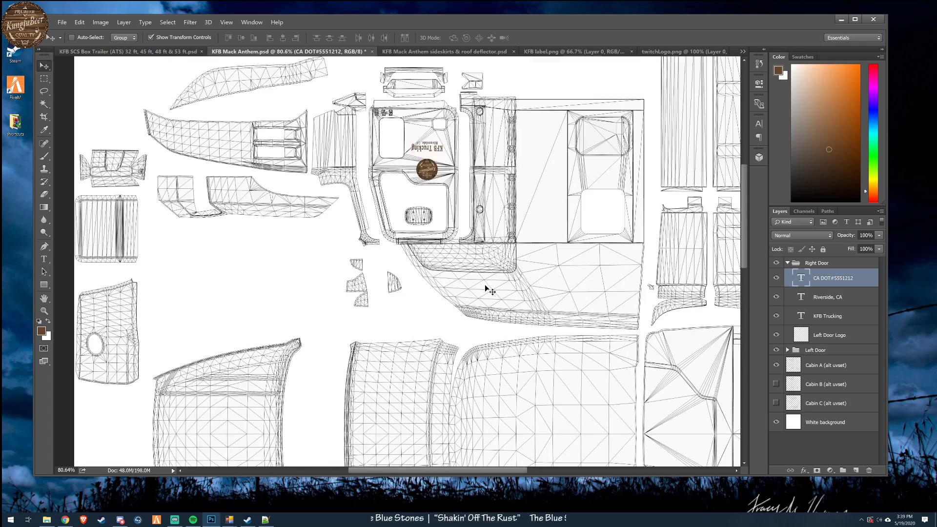
pyautogui.press('Tab')
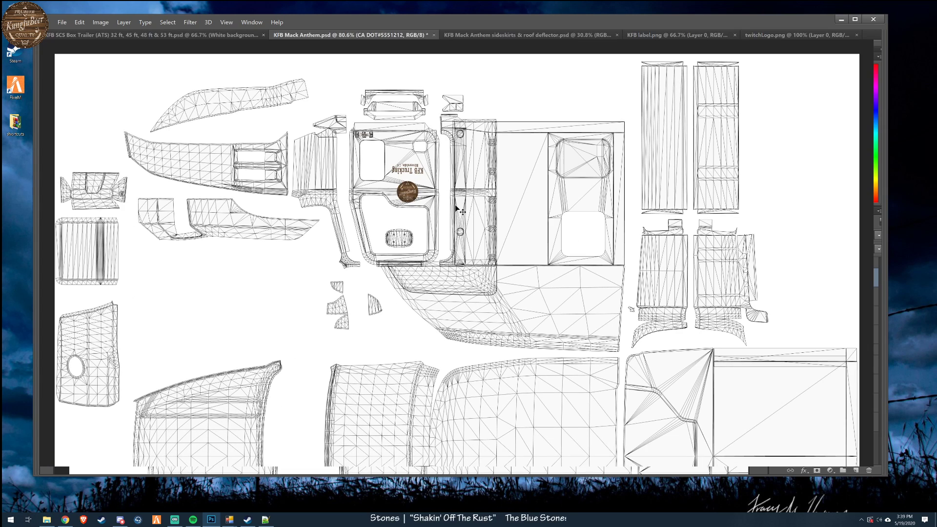
pyautogui.press('Tab')
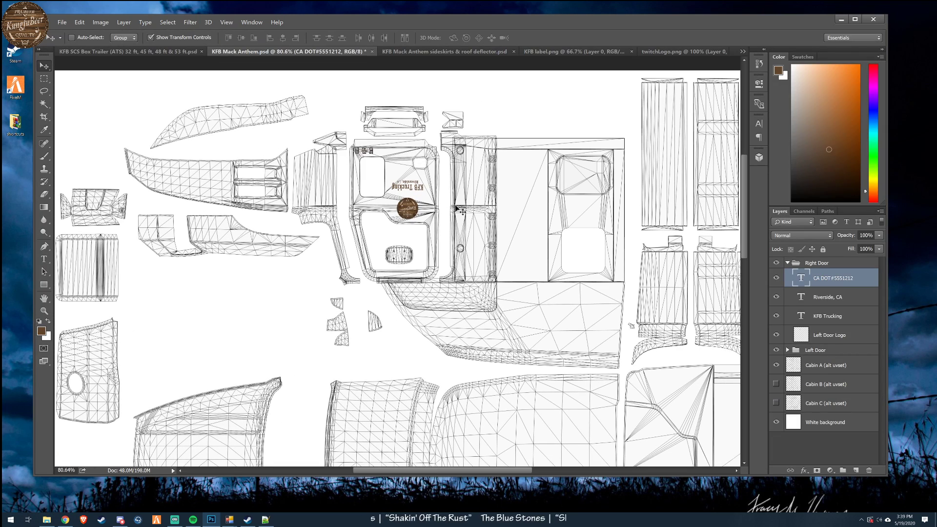
pyautogui.press('Up')
pyautogui.press('Up')
pyautogui.press('Up')
pyautogui.press('Up')
pyautogui.press('Up')
pyautogui.press('Up')
pyautogui.press('Up')
pyautogui.press('Up')
pyautogui.press('Up')
pyautogui.press('Up')
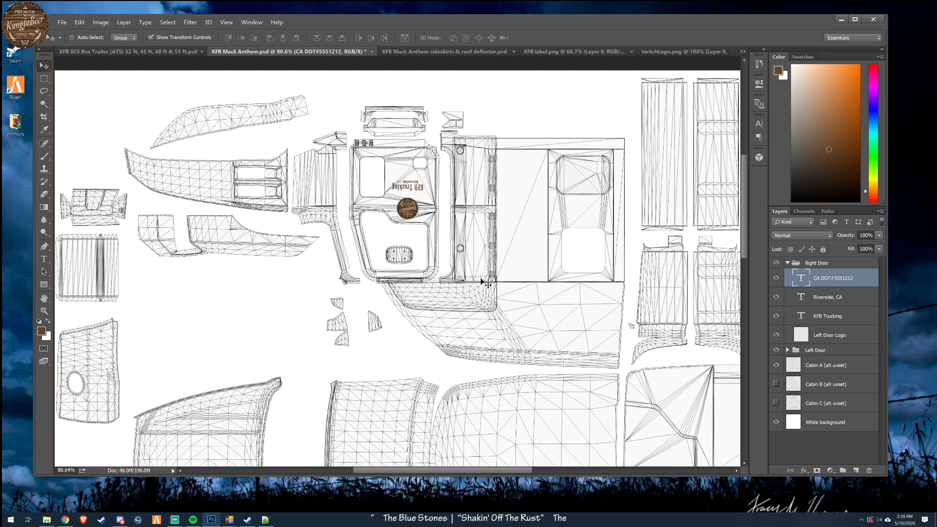
# - Check the door graphics against the other cabins by hiding Cabin A, showing and hiding Cabin B, and showing Cabin C
pyautogui.scroll(-4, 480, 277)
pyautogui.scroll(-3, 481, 278)
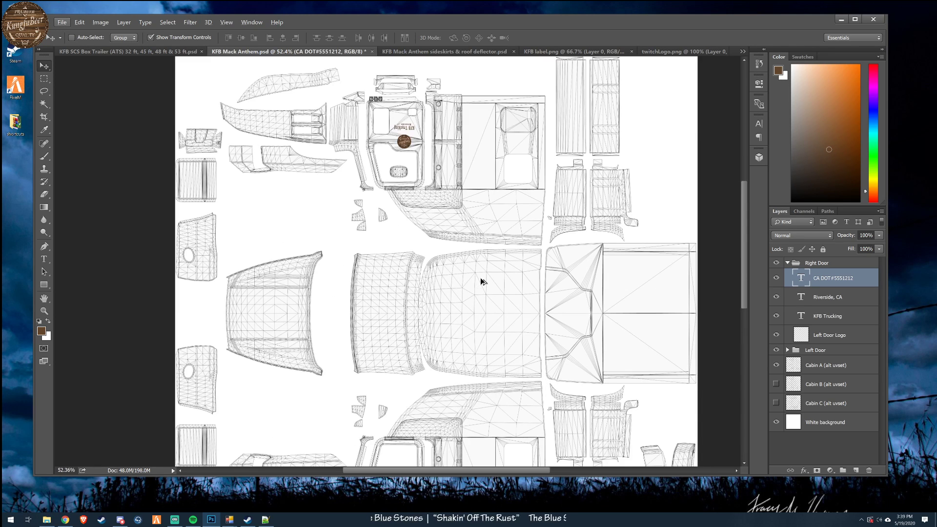
pyautogui.moveTo(744, 256)
pyautogui.mouseDown()
pyautogui.moveTo(750, 325)
pyautogui.moveTo(749, 269)
pyautogui.mouseUp()
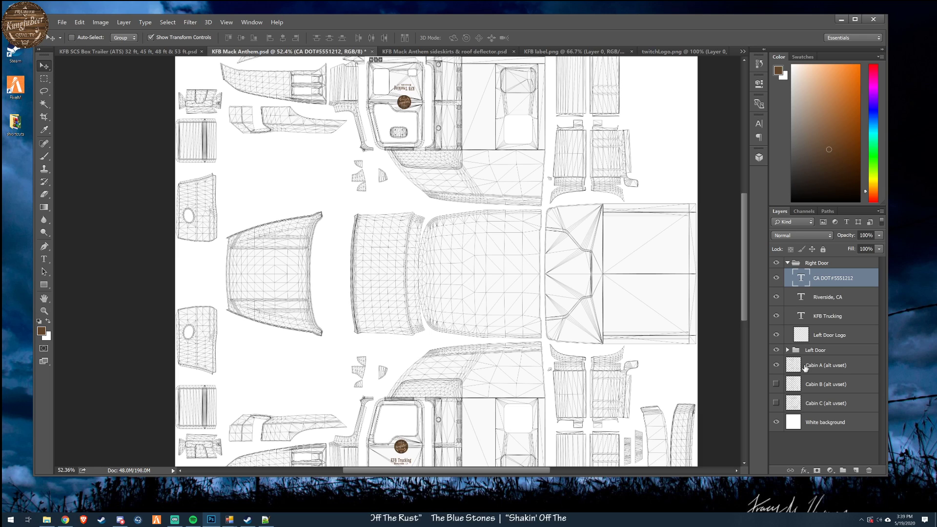
pyautogui.click(776, 365)
pyautogui.click(776, 384)
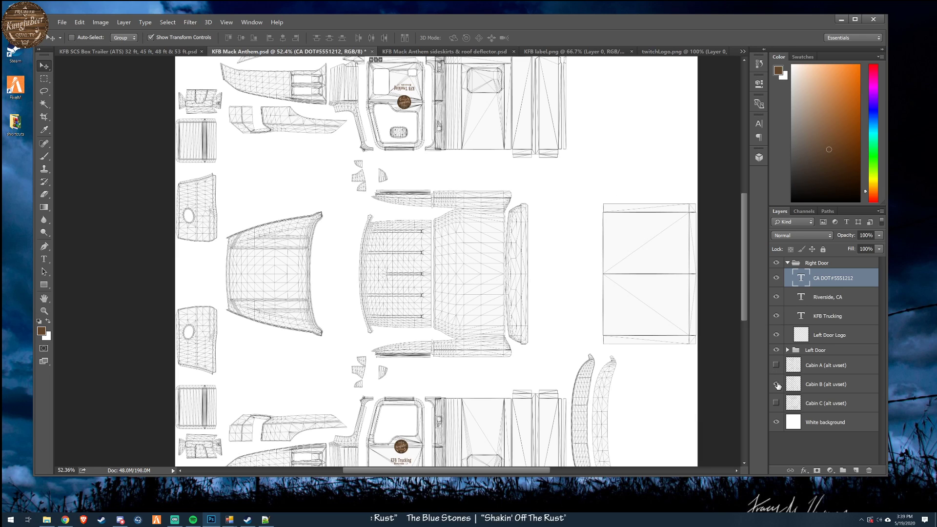
pyautogui.click(776, 384)
pyautogui.click(776, 403)
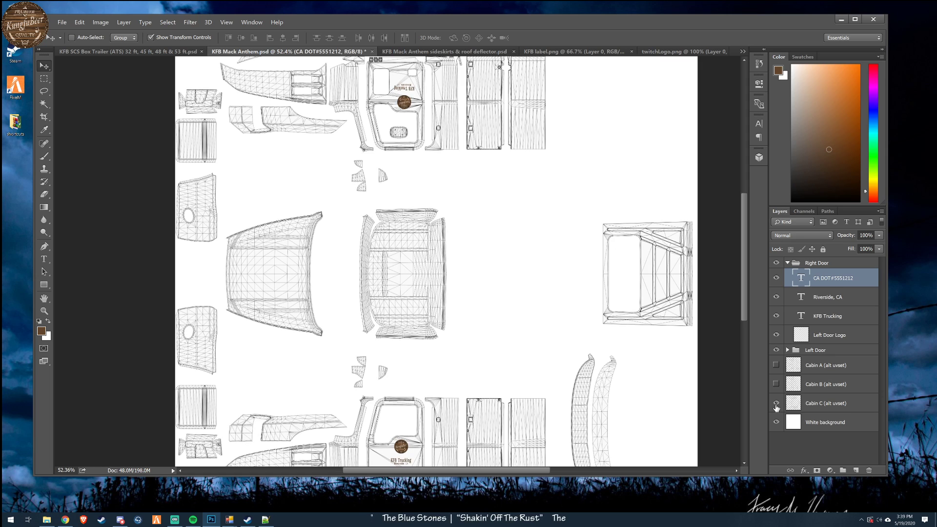
# - Switch the visible wireframe from Cabin C to Cabin A and compare it with the Cabin B and Cabin C overlays
pyautogui.click(776, 403)
pyautogui.click(776, 365)
pyautogui.click(776, 384)
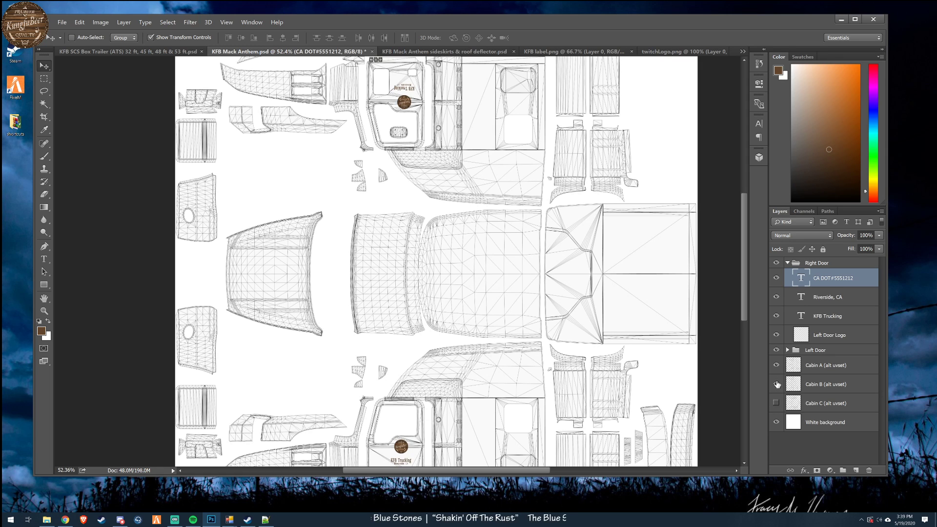
pyautogui.click(776, 384)
pyautogui.click(775, 403)
pyautogui.click(776, 403)
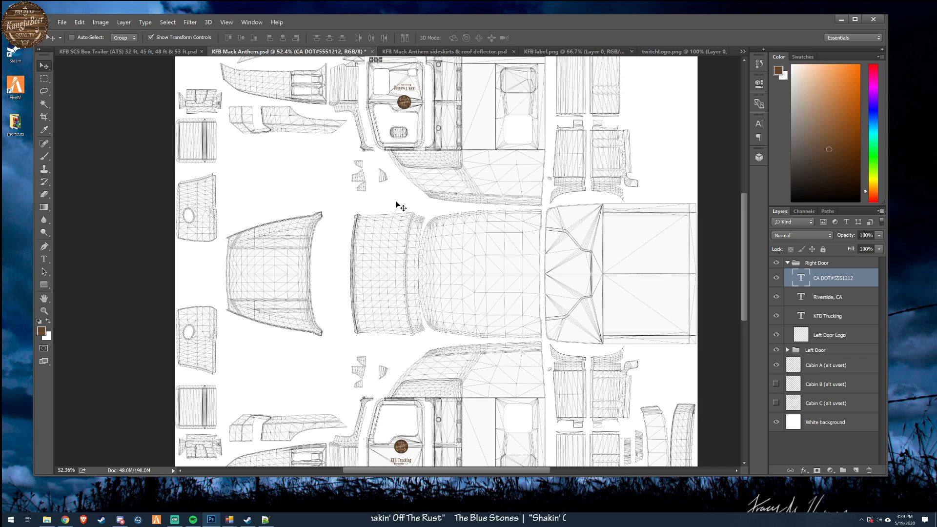
# - Check the right door graphics with the Cabin B and Cabin C wireframes overlaid on Cabin A, and inspect the rest of the template
pyautogui.moveTo(743, 282); pyautogui.dragTo(742, 254)
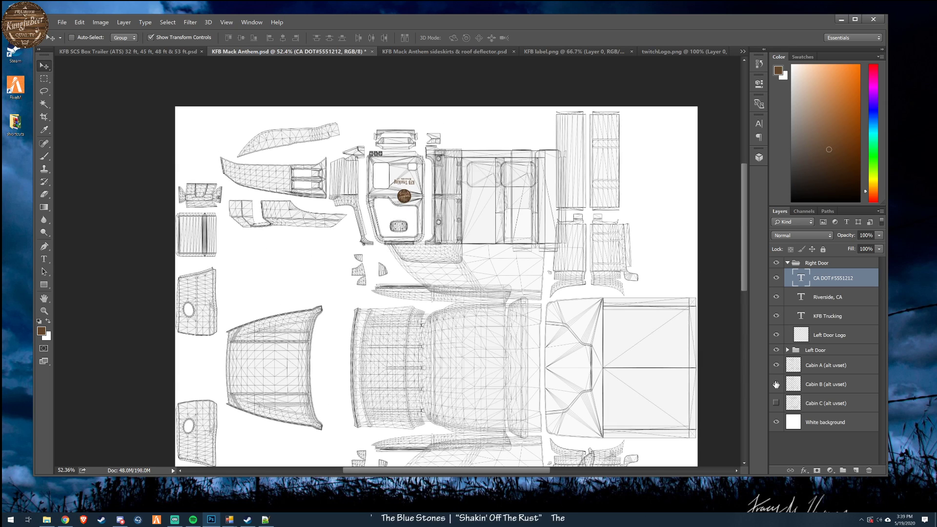
pyautogui.click(776, 385)
pyautogui.click(776, 403)
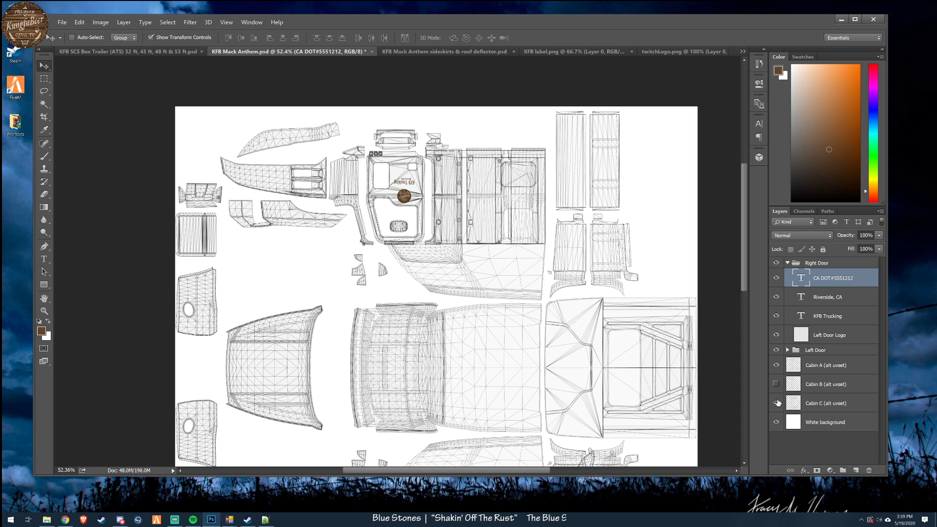
pyautogui.click(776, 403)
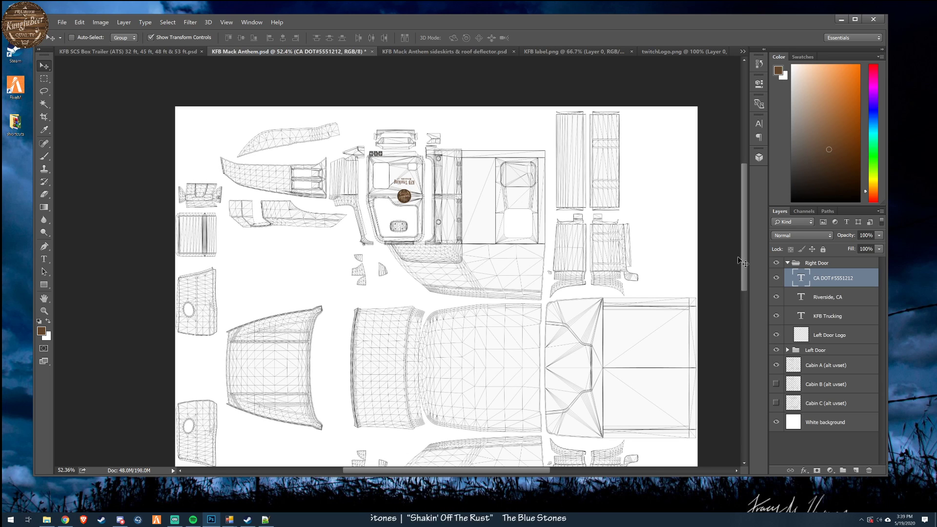
pyautogui.scroll(4, 742, 250)
pyautogui.scroll(-8, 742, 215)
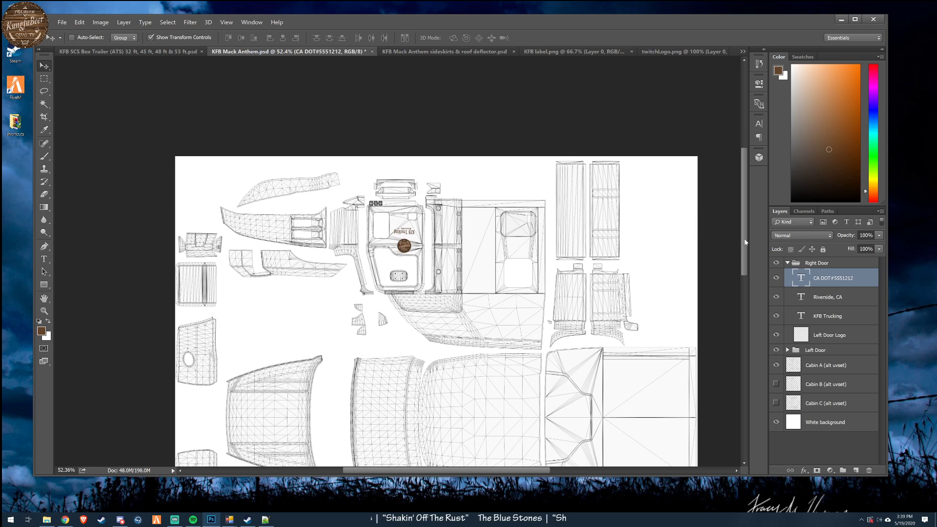
pyautogui.scroll(-1, 750, 317)
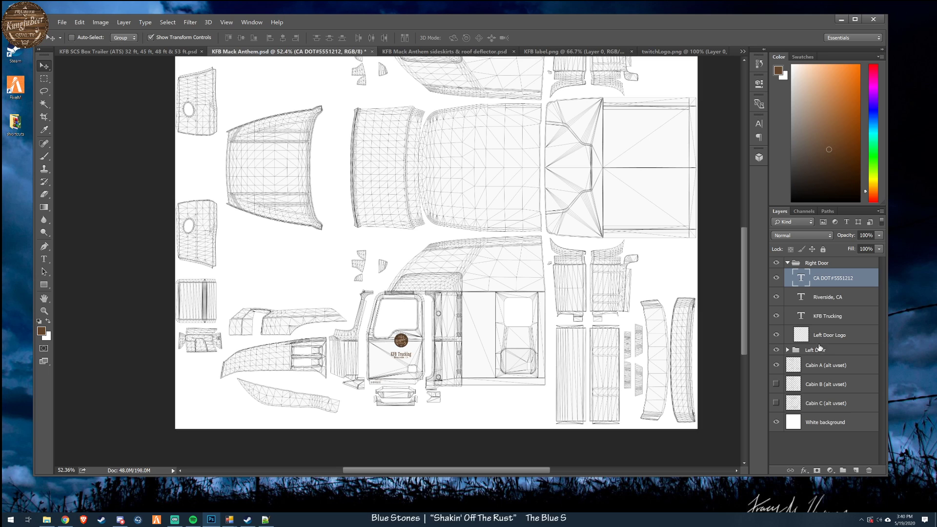
# - Compare the left door graphics against the Cabin A, Cabin B and Cabin C wireframes by toggling each layer's visibility
pyautogui.click(776, 384)
pyautogui.click(776, 365)
pyautogui.click(776, 365)
pyautogui.click(776, 403)
pyautogui.click(776, 403)
pyautogui.click(776, 384)
# - Hide the Cabin A wireframe and the white background, leaving only the Right Door and Left Door groups visible, and collapse the Right Door group
pyautogui.click(776, 350)
pyautogui.click(776, 365)
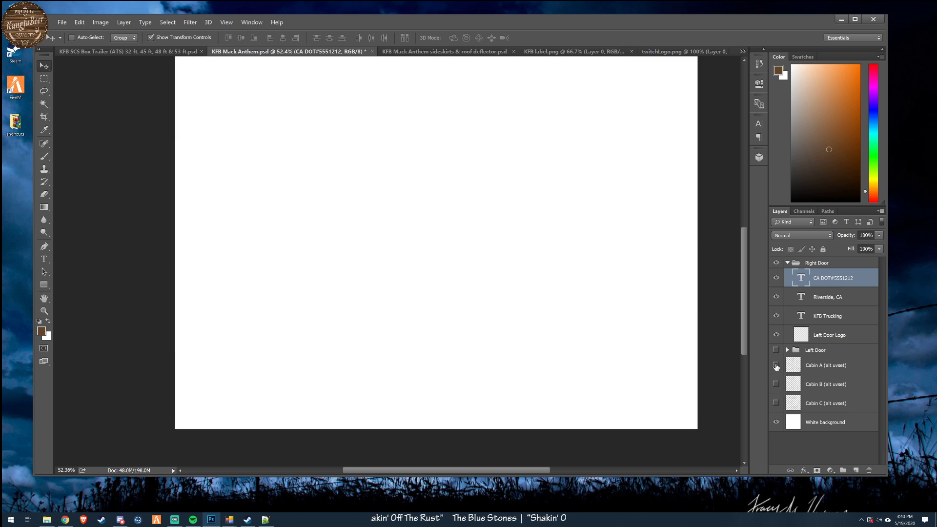
pyautogui.click(776, 365)
pyautogui.click(776, 365)
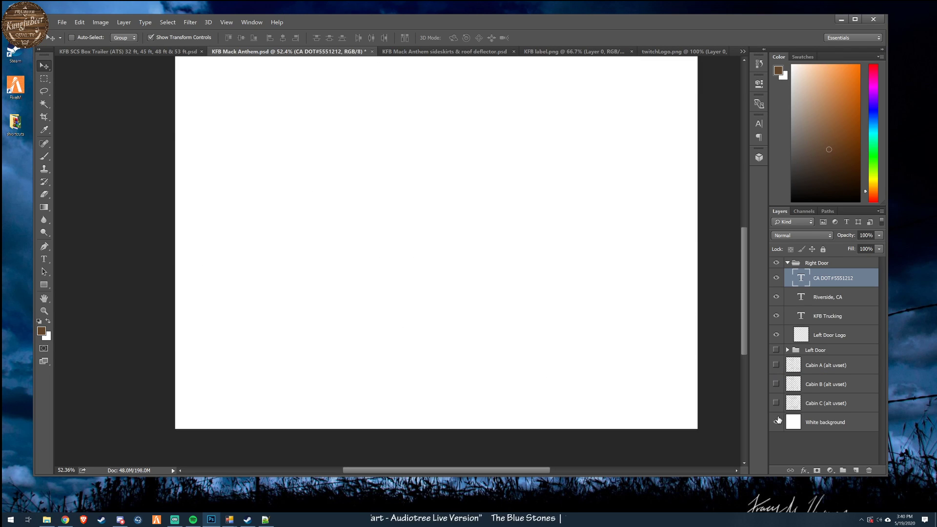
pyautogui.click(776, 422)
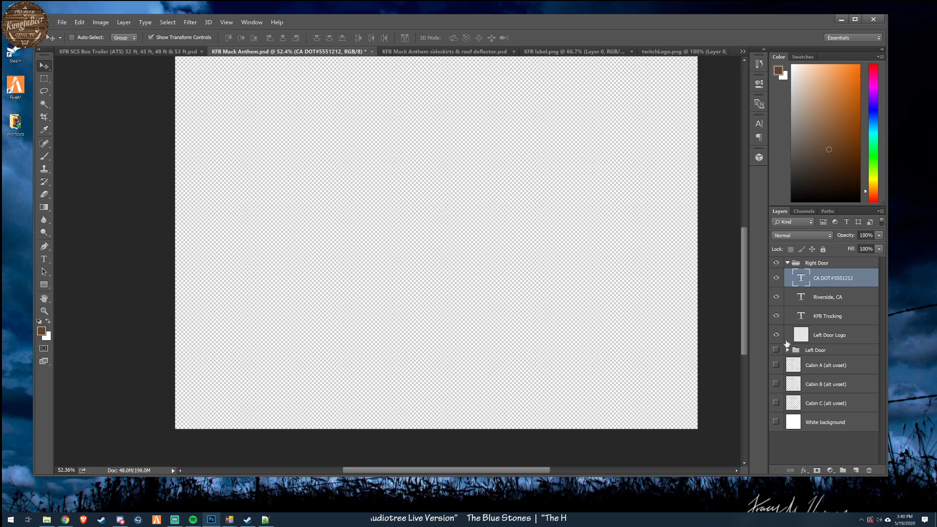
pyautogui.click(787, 262)
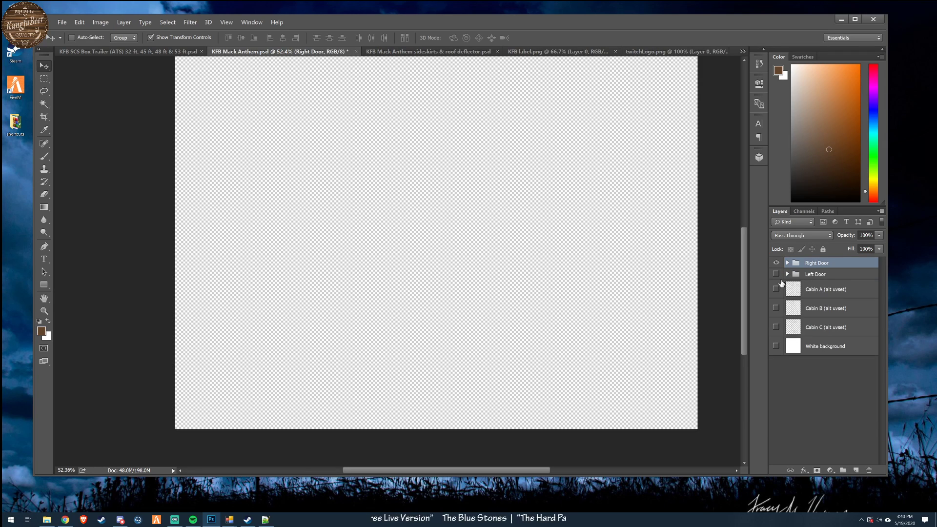
pyautogui.click(776, 274)
# - Check the door graphics on the transparent canvas and save the KFB Mack Anthem Photoshop file
pyautogui.scroll(2, 729, 331)
pyautogui.scroll(-1, 738, 250)
pyautogui.scroll(-5, 738, 249)
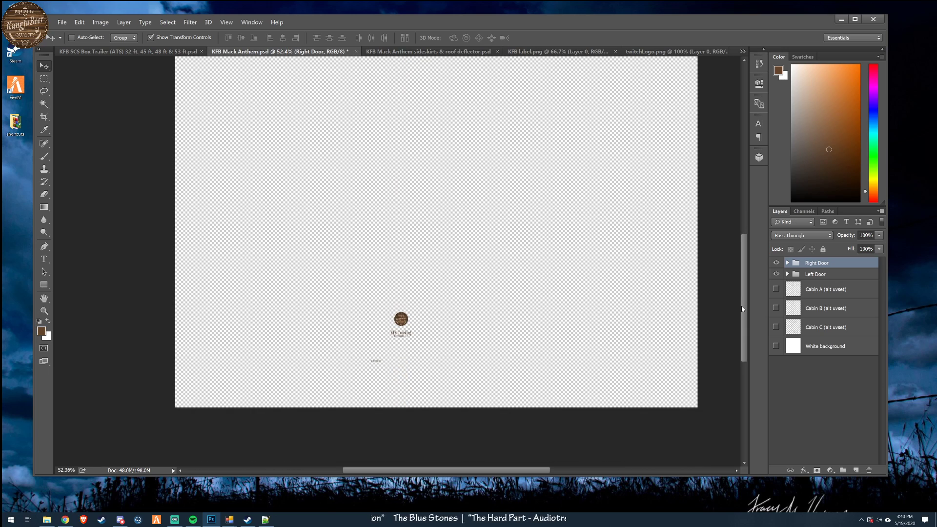
pyautogui.scroll(2, 743, 309)
pyautogui.click(62, 22)
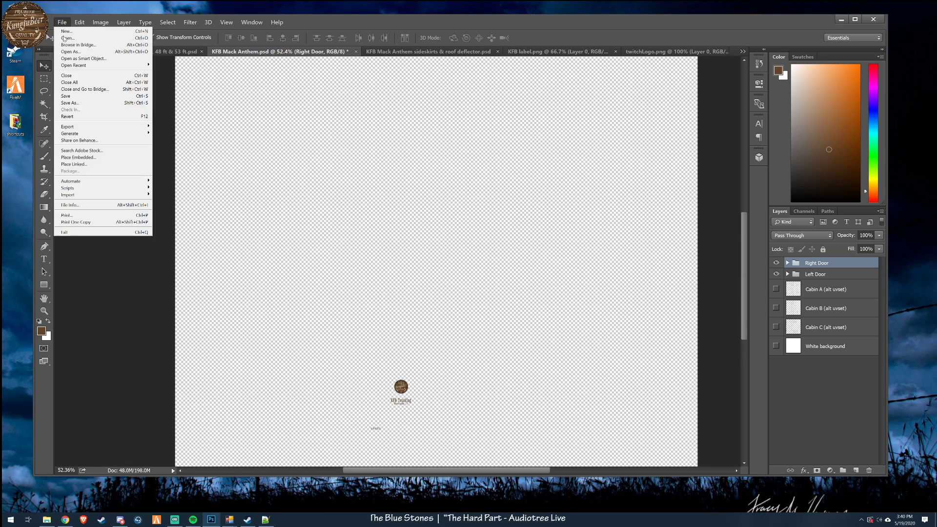
pyautogui.click(72, 97)
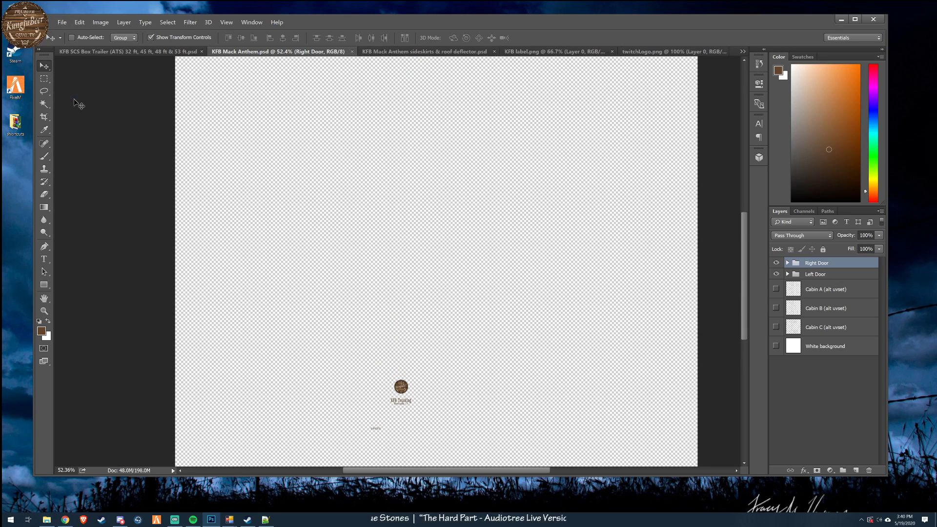
# - Begin saving the Mack Anthem artwork under a new file, going up to the in progress folder and choosing the D3D/DDS format
pyautogui.click(62, 22)
pyautogui.click(71, 102)
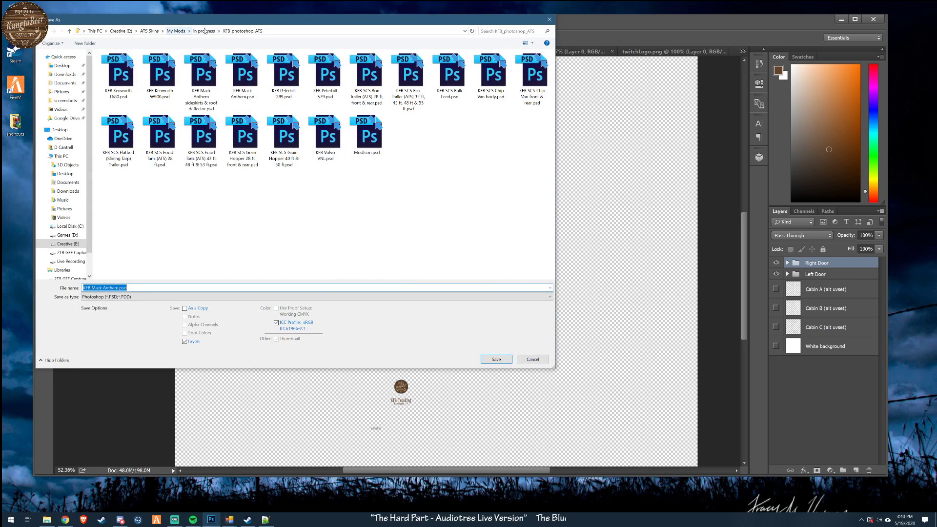
pyautogui.click(206, 31)
pyautogui.click(131, 297)
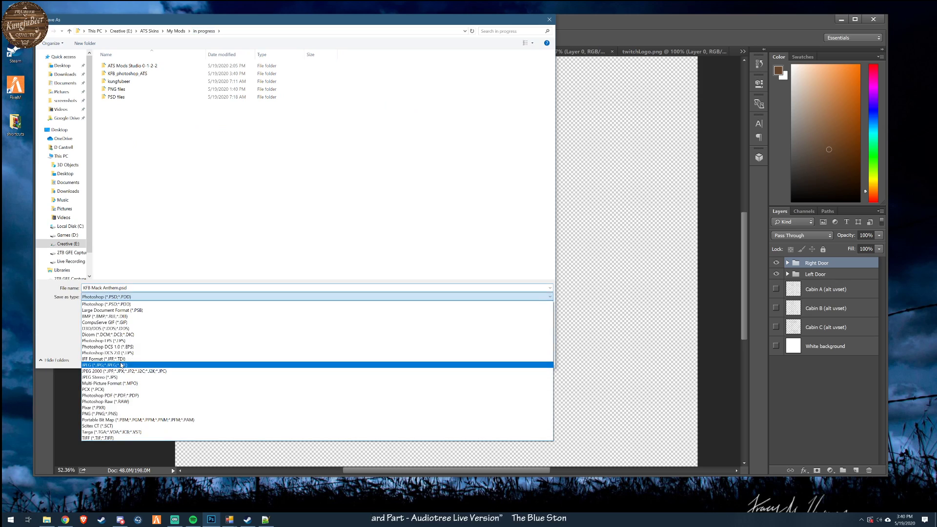
pyautogui.click(124, 333)
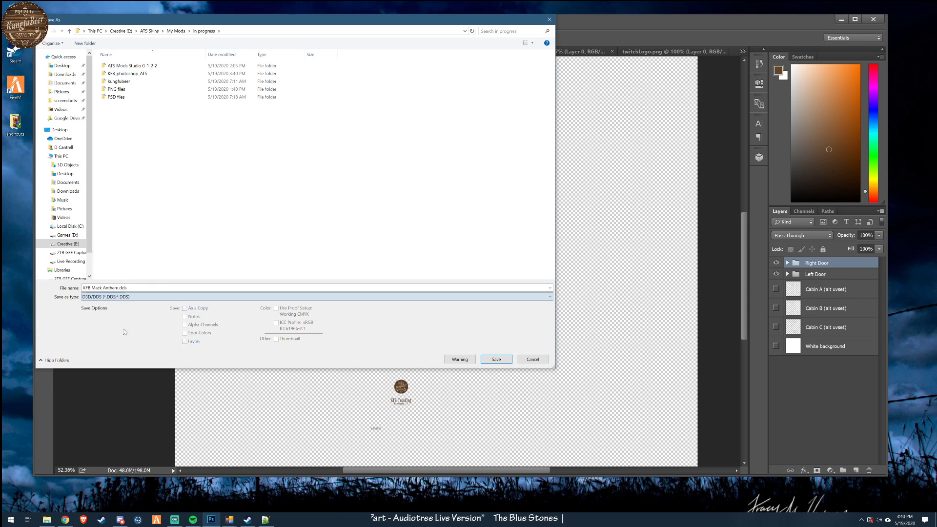
# - Browse the save location to kungfubeer > vehicle > truck > upgrade > paintjob > mack
pyautogui.doubleClick(126, 84)
pyautogui.click(116, 82)
pyautogui.doubleClick(116, 82)
pyautogui.doubleClick(115, 73)
pyautogui.doubleClick(116, 66)
pyautogui.doubleClick(116, 66)
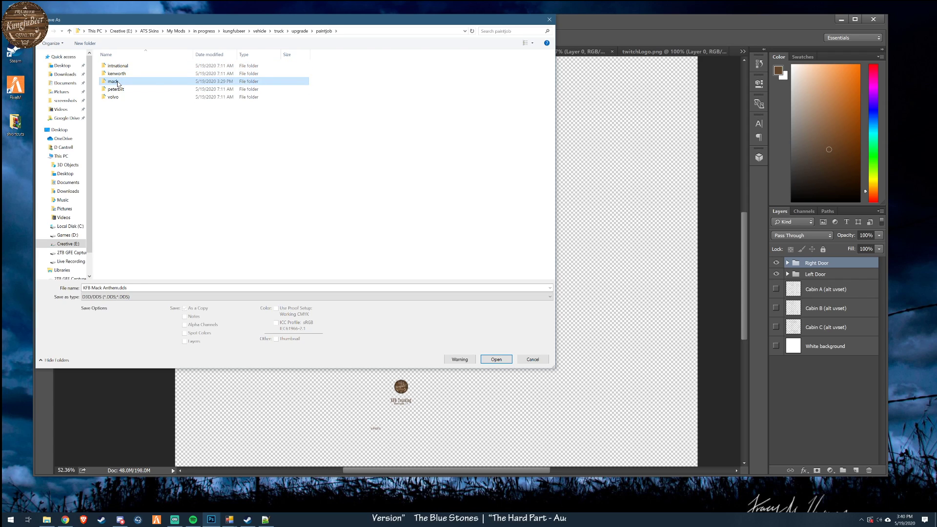
pyautogui.doubleClick(115, 80)
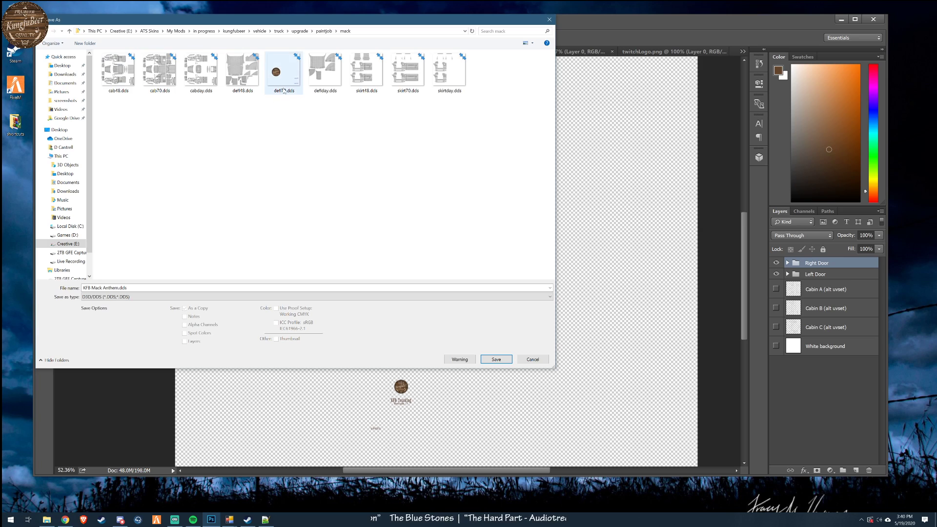
# - Export the door graphics over the existing cab70.dds, keeping the preset NVIDIA DDS options
pyautogui.click(160, 88)
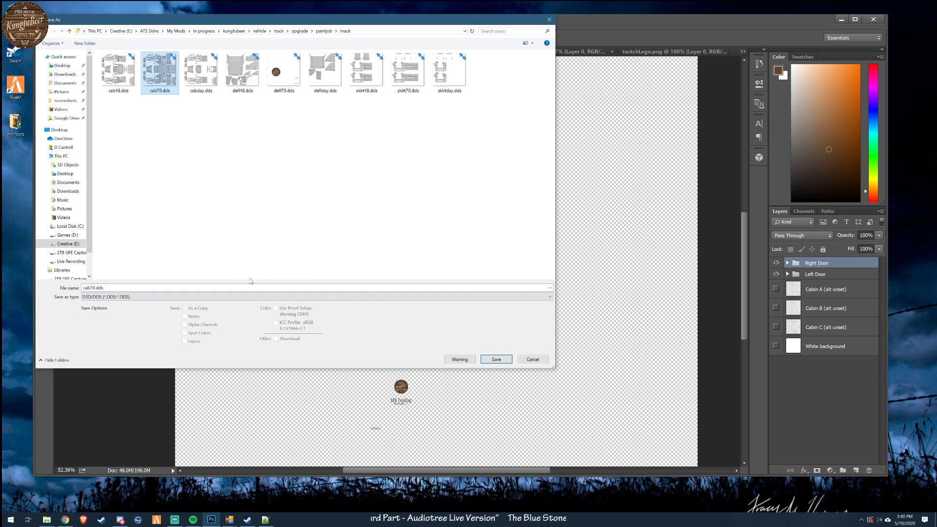
pyautogui.click(499, 361)
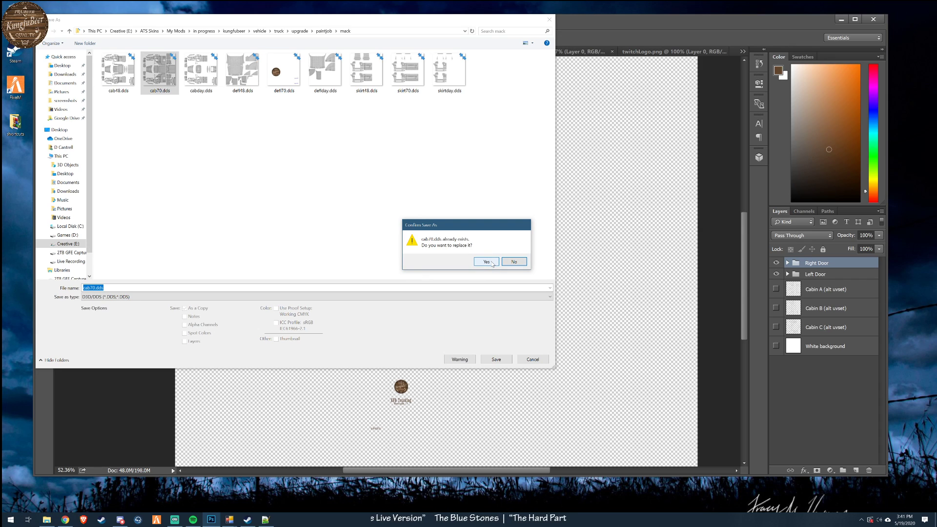
pyautogui.click(486, 262)
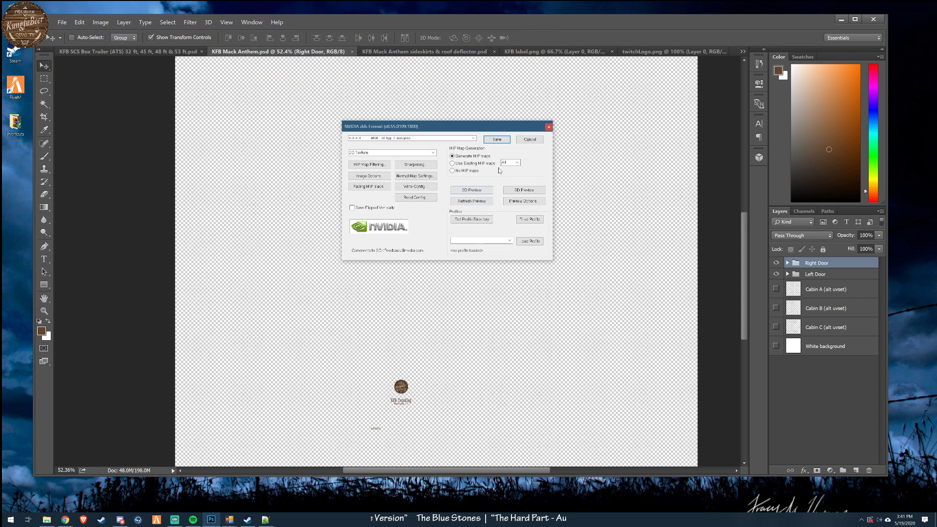
pyautogui.click(497, 140)
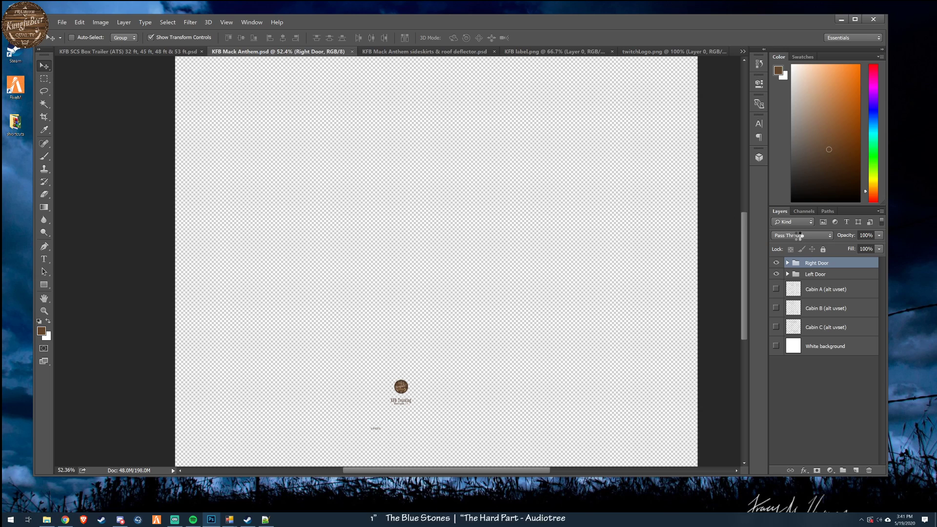
# - Hide both door groups and set the save-as location to the kungfubeer mod's vehicle > truck > upgrade > paintjob > mack folder
pyautogui.click(776, 263)
pyautogui.click(776, 274)
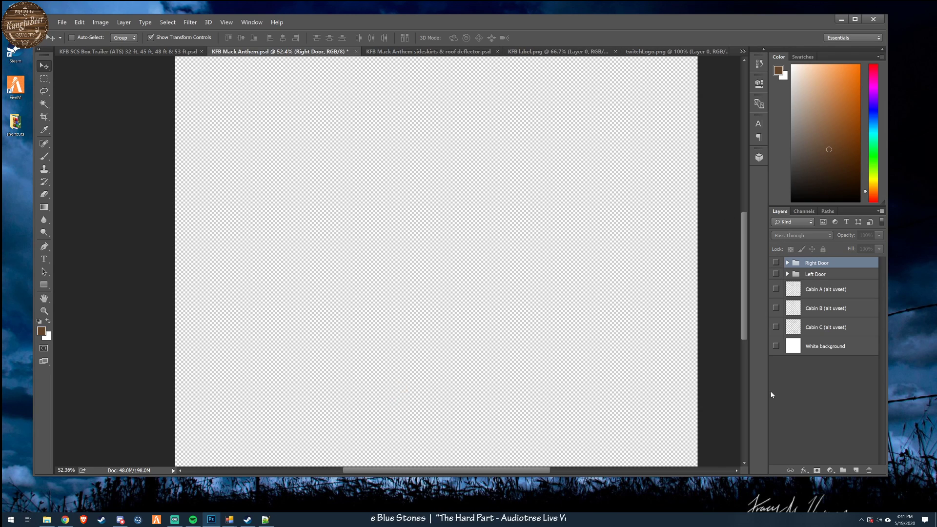
pyautogui.click(62, 22)
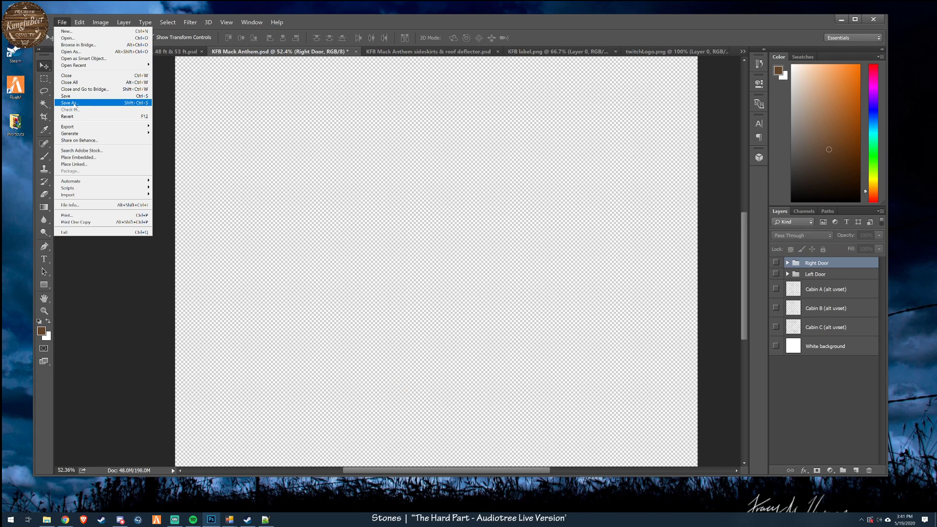
pyautogui.click(68, 103)
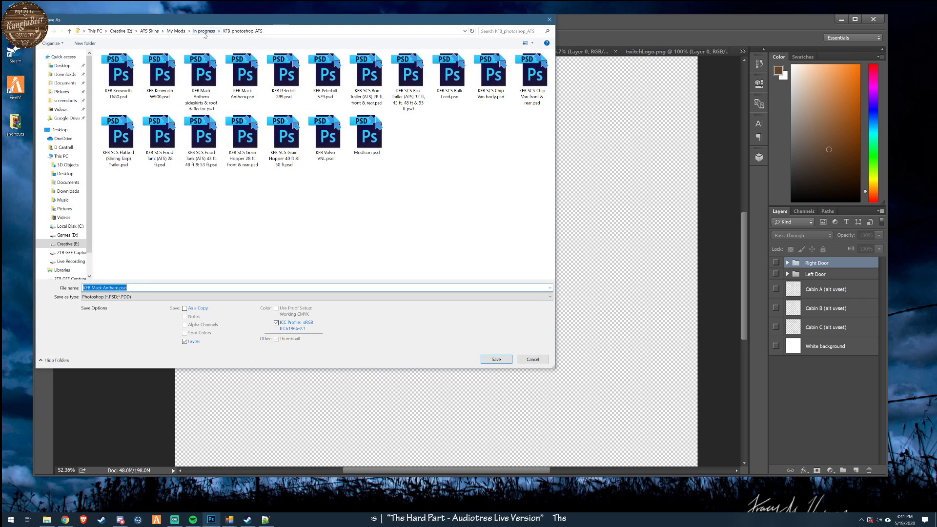
pyautogui.click(205, 30)
pyautogui.doubleClick(119, 82)
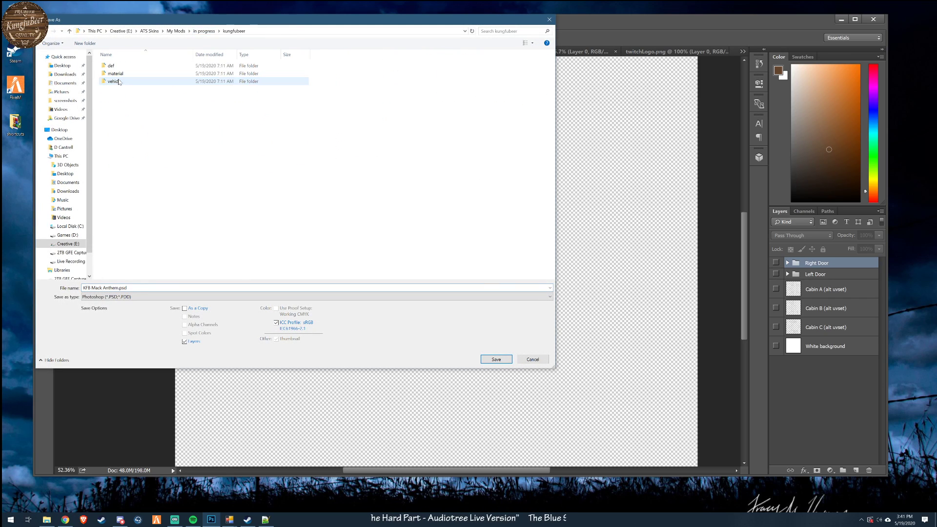
pyautogui.doubleClick(118, 81)
pyautogui.doubleClick(115, 74)
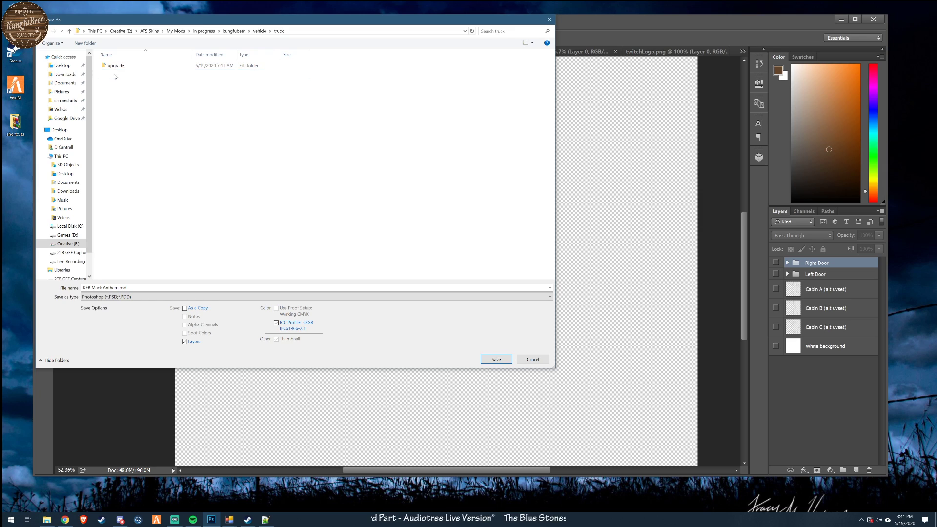
pyautogui.doubleClick(115, 67)
pyautogui.doubleClick(114, 68)
pyautogui.doubleClick(115, 82)
# - Export the empty transparent canvas in D3D/DDS format over skirt70.dds, keeping the preset NVIDIA DDS options
pyautogui.click(186, 297)
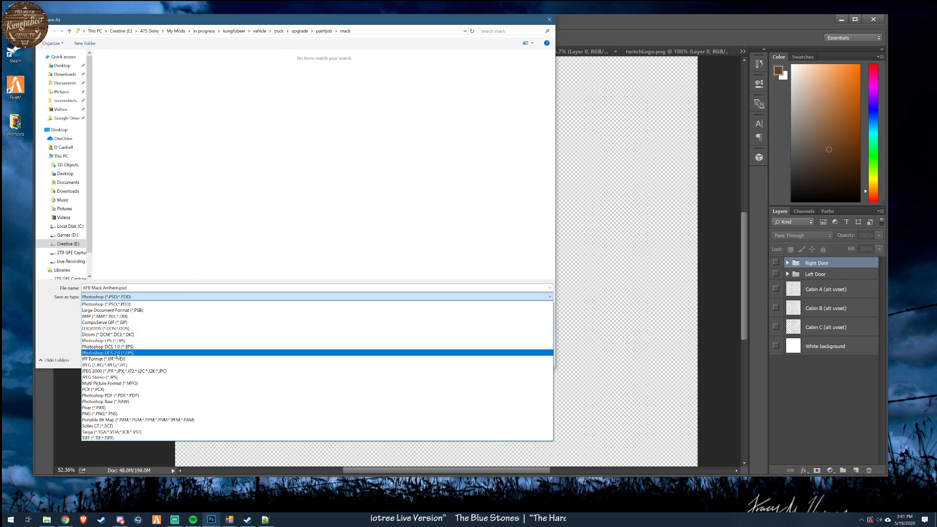
pyautogui.click(112, 329)
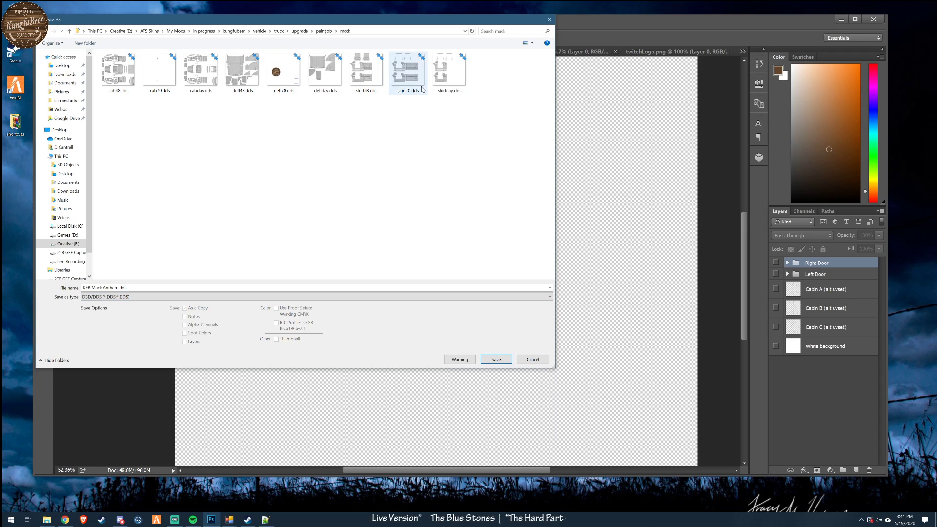
pyautogui.click(409, 77)
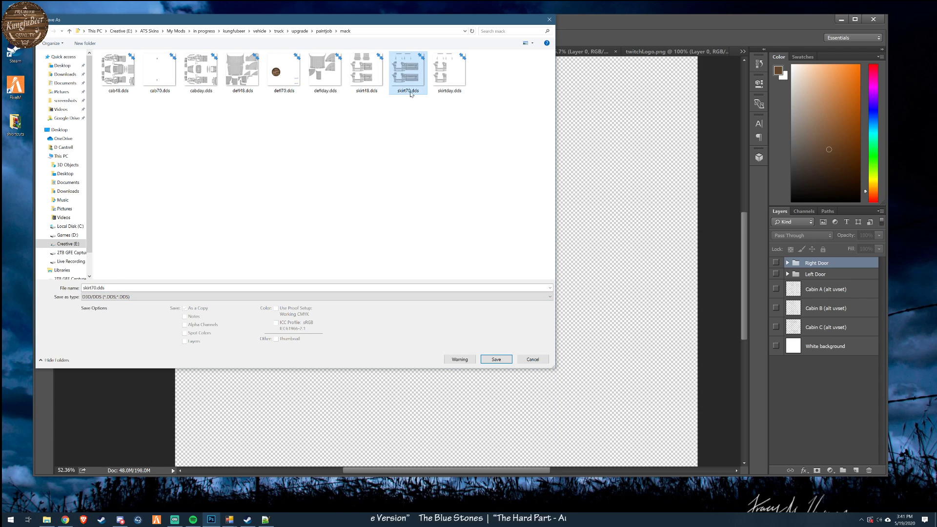
pyautogui.click(495, 359)
pyautogui.click(487, 261)
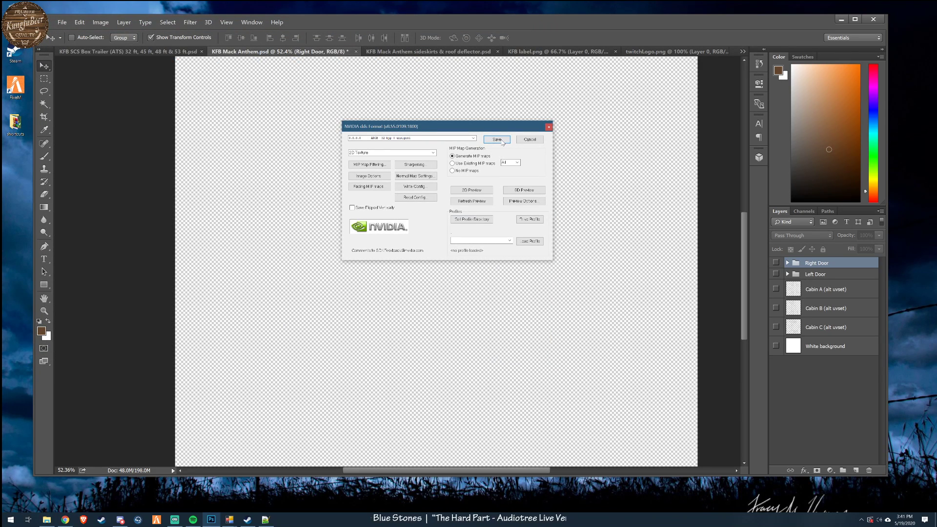
pyautogui.click(497, 140)
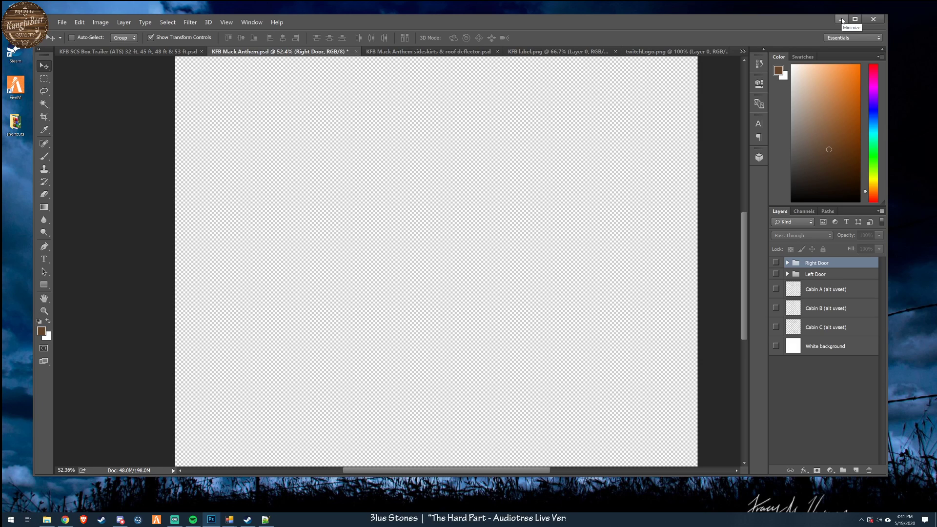
# - Switch to the KFB SCS Box Trailer (ATS) 32 ft, 45 ft, 48 ft & 53 ft template document
pyautogui.click(142, 52)
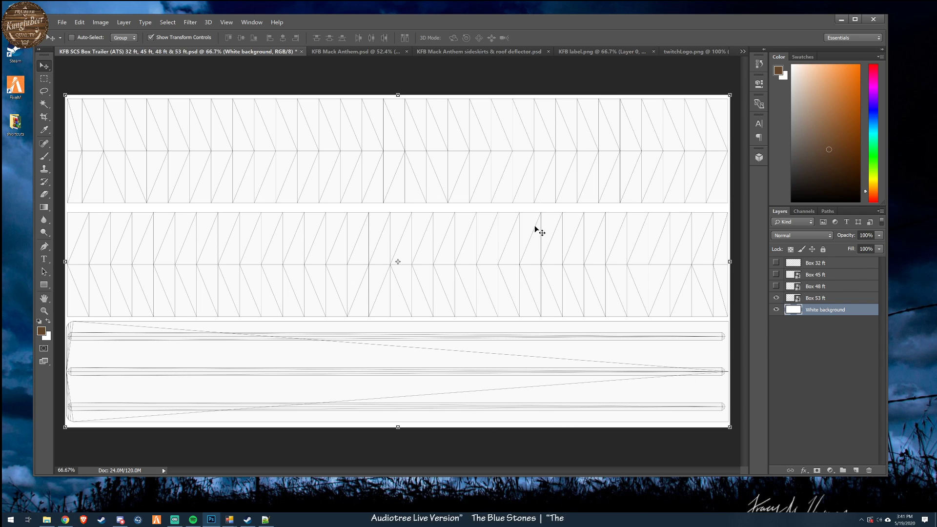
pyautogui.click(62, 22)
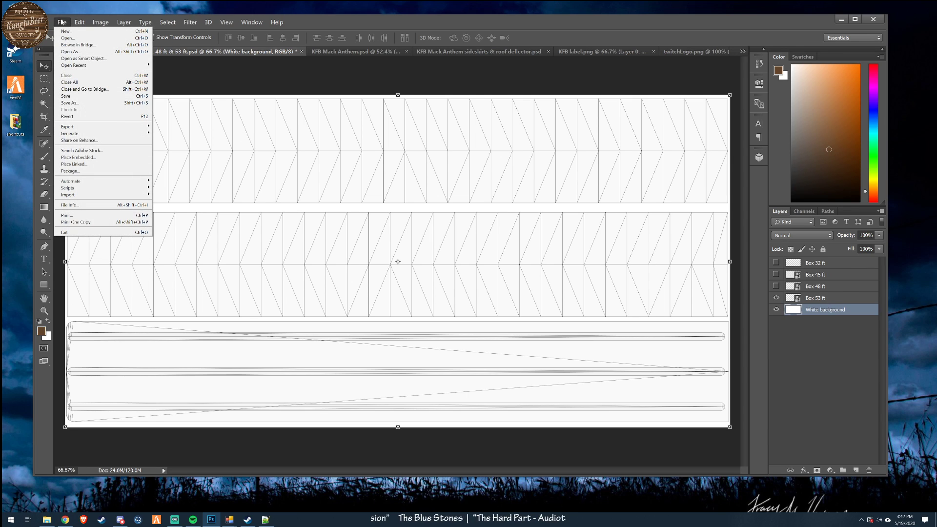
pyautogui.moveTo(80, 22)
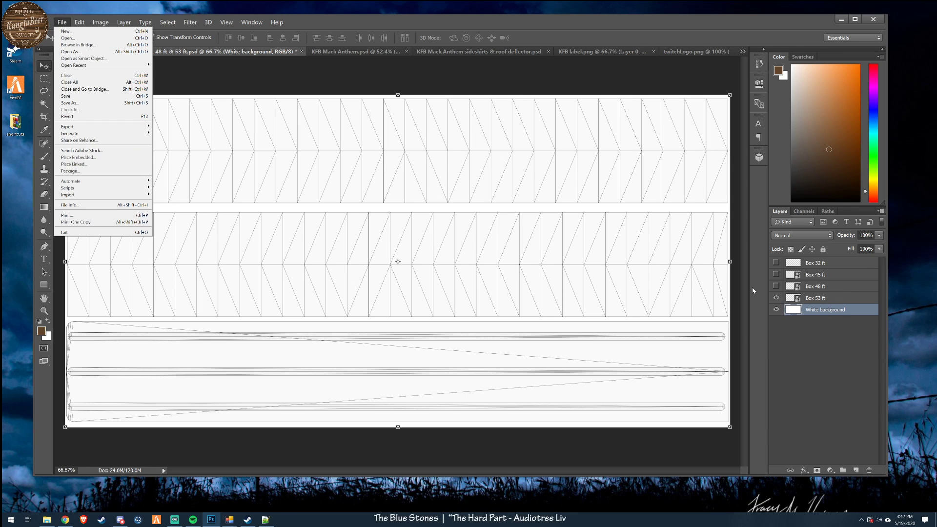
# - Examine the trailer templates by switching the four box layers on and off until only Box 32 ft shows over the white background
pyautogui.click(776, 298)
pyautogui.click(776, 286)
pyautogui.click(776, 274)
pyautogui.click(776, 263)
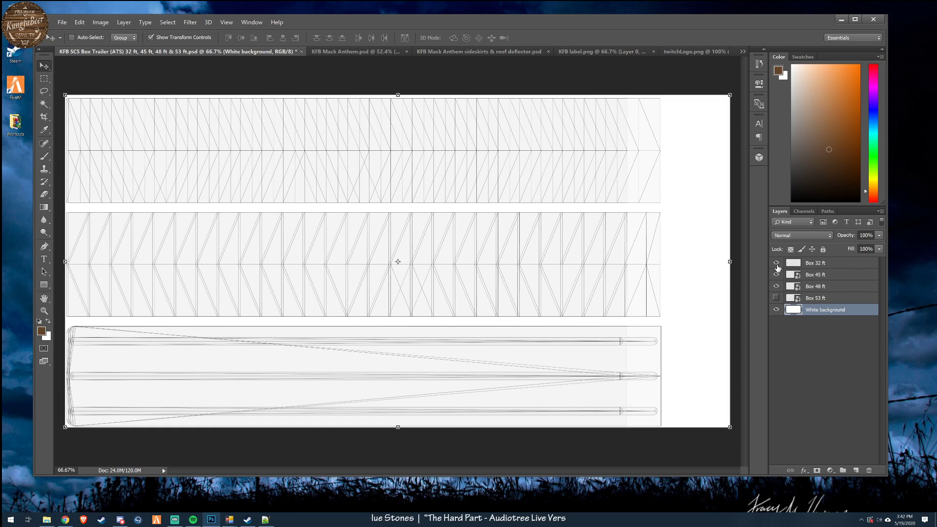
pyautogui.click(777, 297)
pyautogui.click(776, 264)
pyautogui.click(777, 287)
pyautogui.click(778, 297)
pyautogui.click(776, 263)
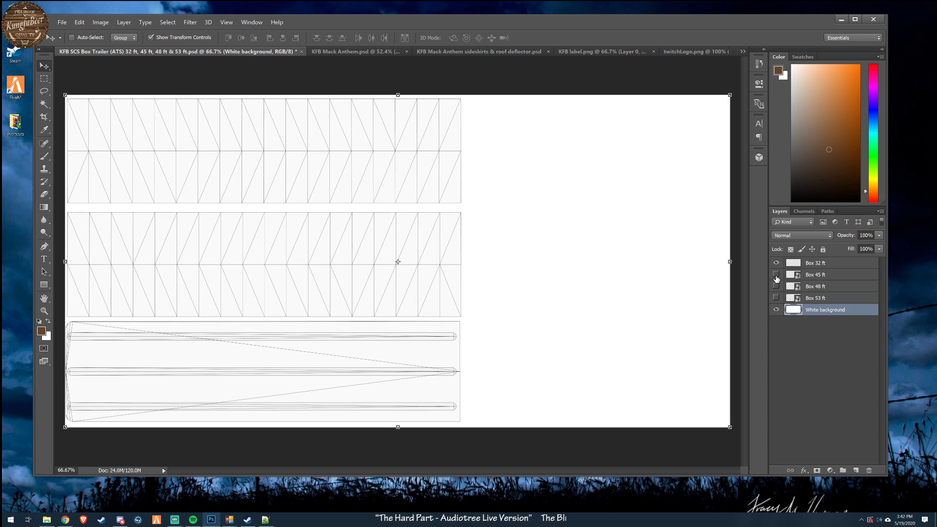
# - Compare the Box 32 ft, 45 ft and 48 ft layouts with one another, finishing with only Box 53 ft shown over the white background
pyautogui.click(776, 276)
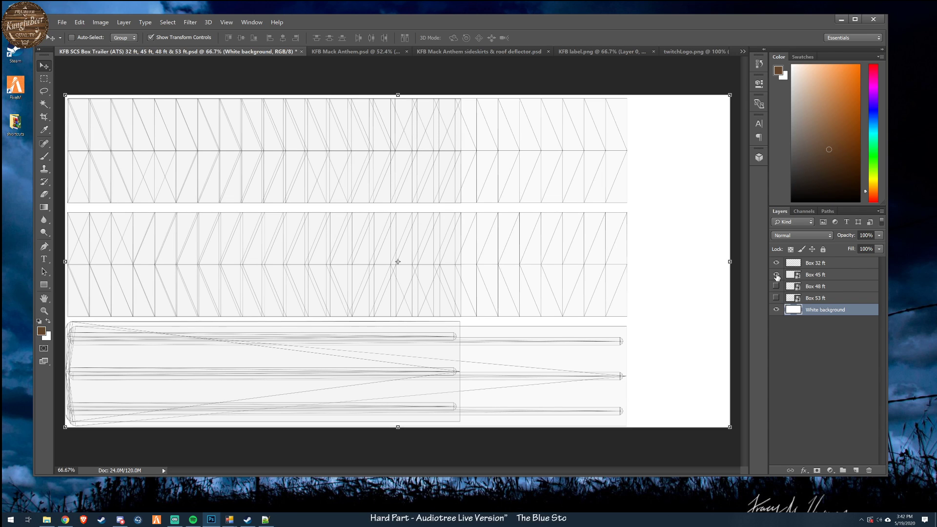
pyautogui.click(776, 263)
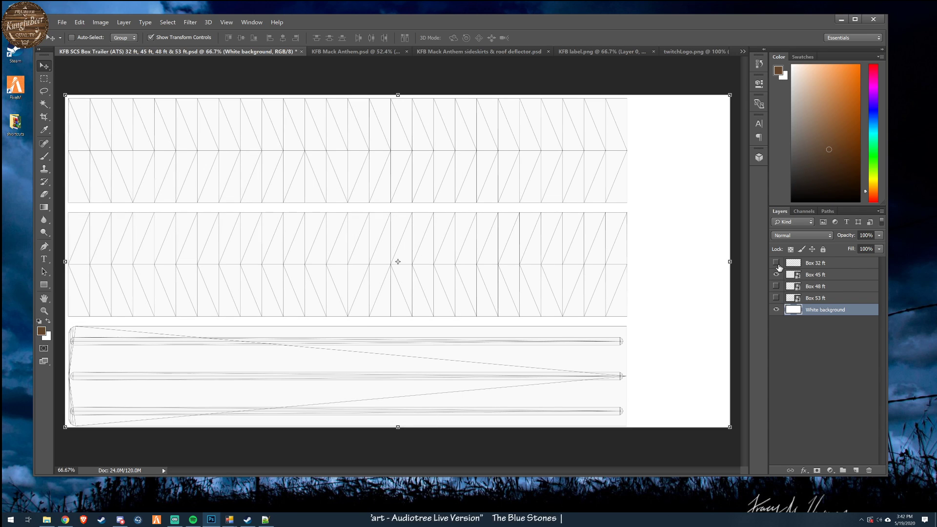
pyautogui.click(776, 263)
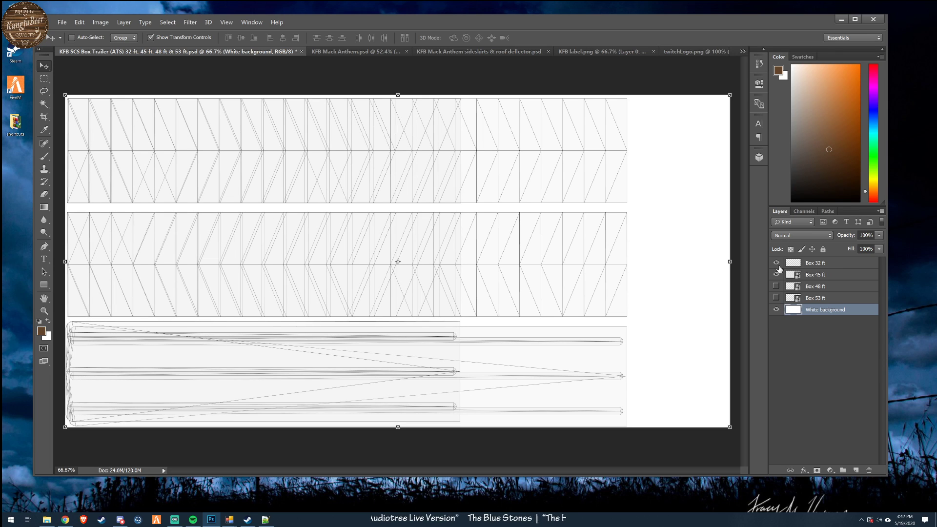
pyautogui.click(776, 263)
pyautogui.click(776, 274)
pyautogui.click(777, 286)
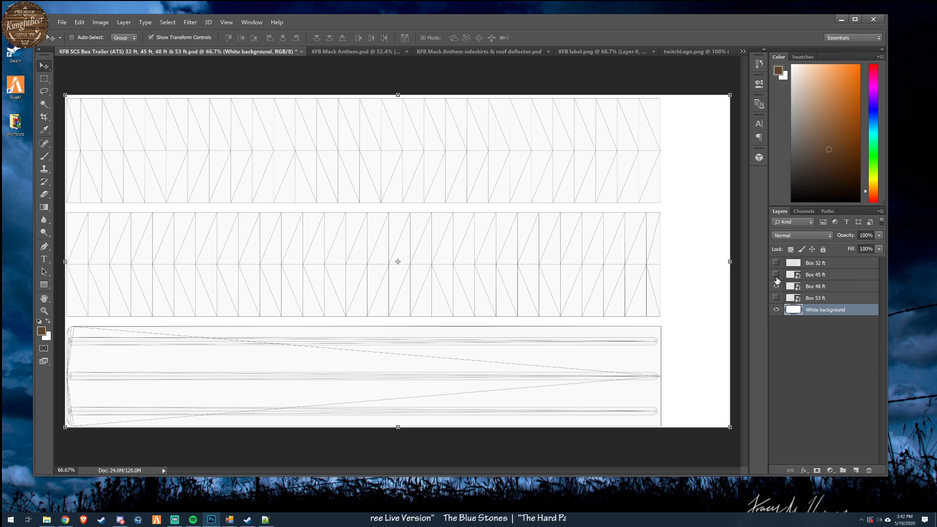
pyautogui.click(776, 274)
pyautogui.click(776, 286)
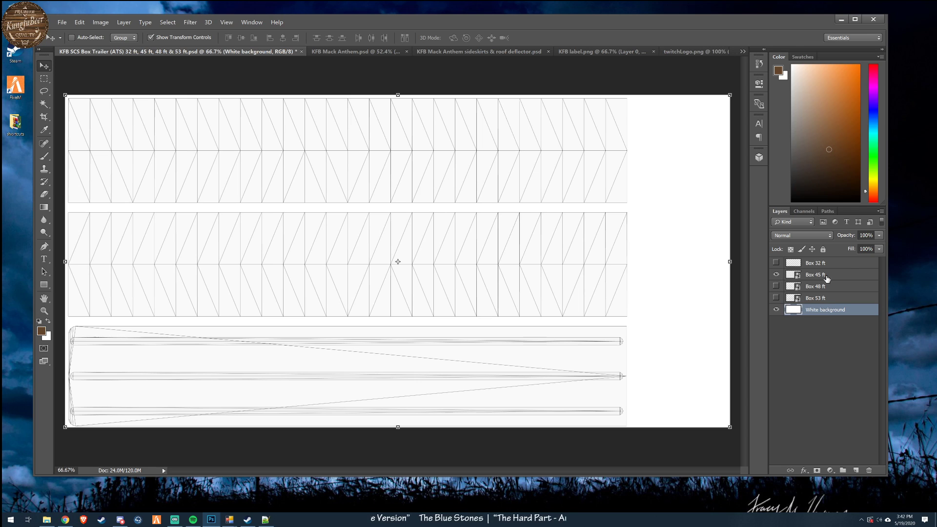
pyautogui.click(776, 286)
pyautogui.click(776, 275)
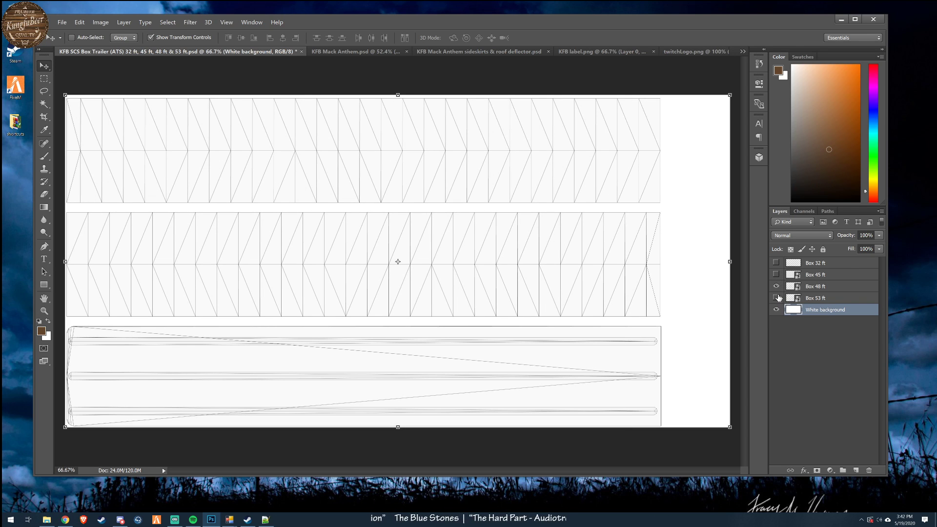
pyautogui.click(775, 297)
pyautogui.click(776, 286)
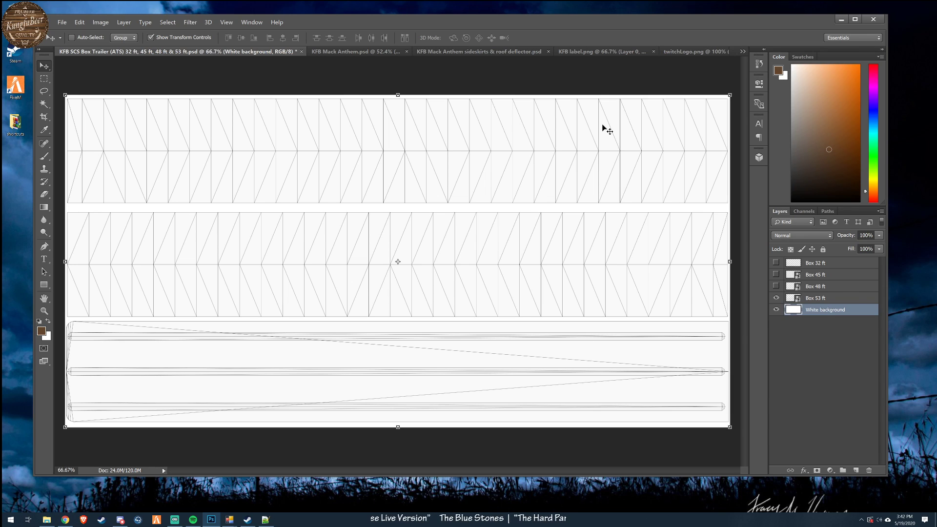
# - Add a new empty layer directly above the Box 53 ft template layer
pyautogui.click(829, 299)
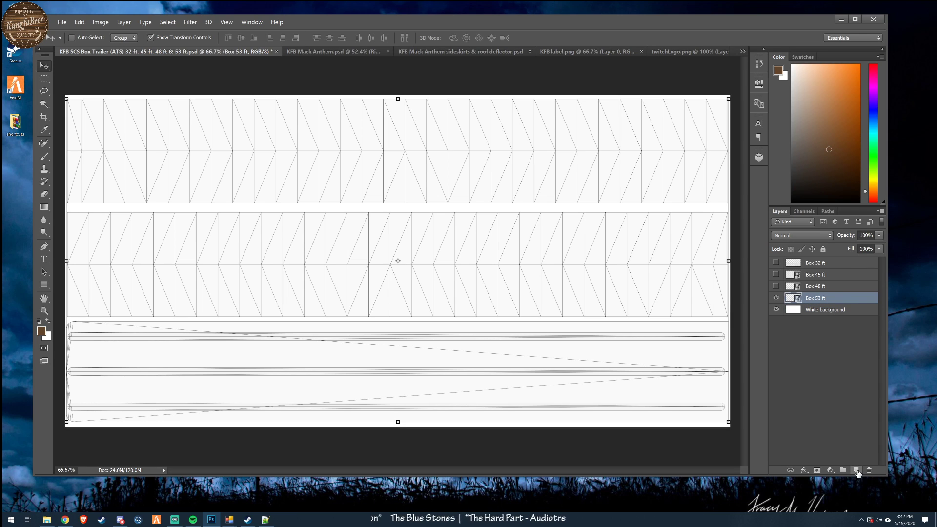
pyautogui.click(856, 470)
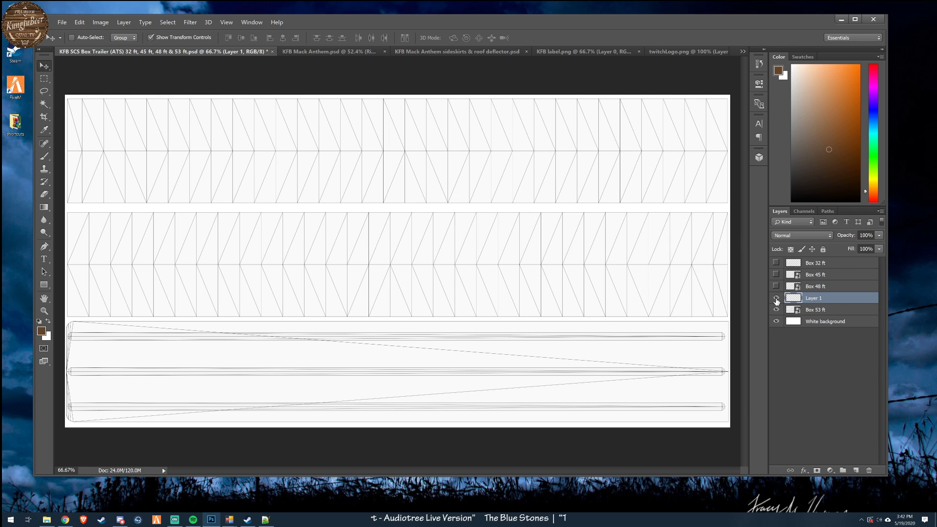
pyautogui.click(62, 22)
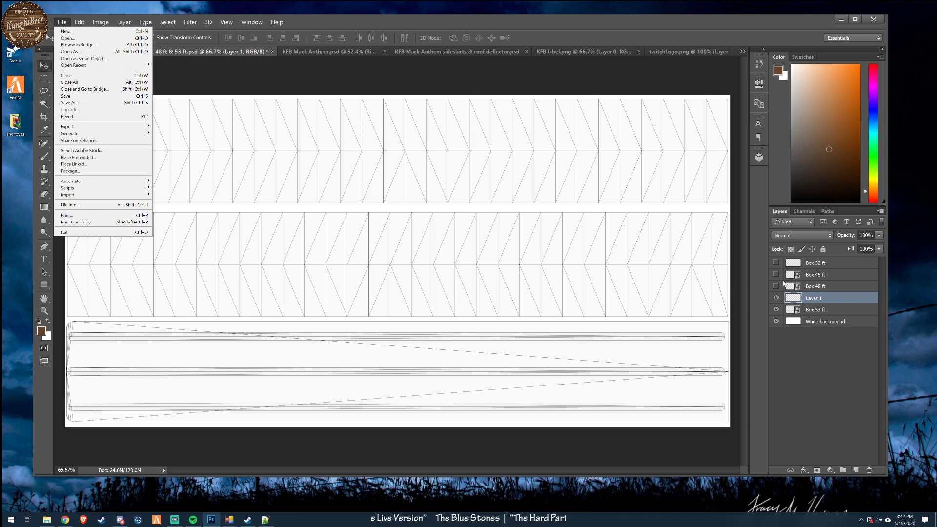
pyautogui.click(591, 37)
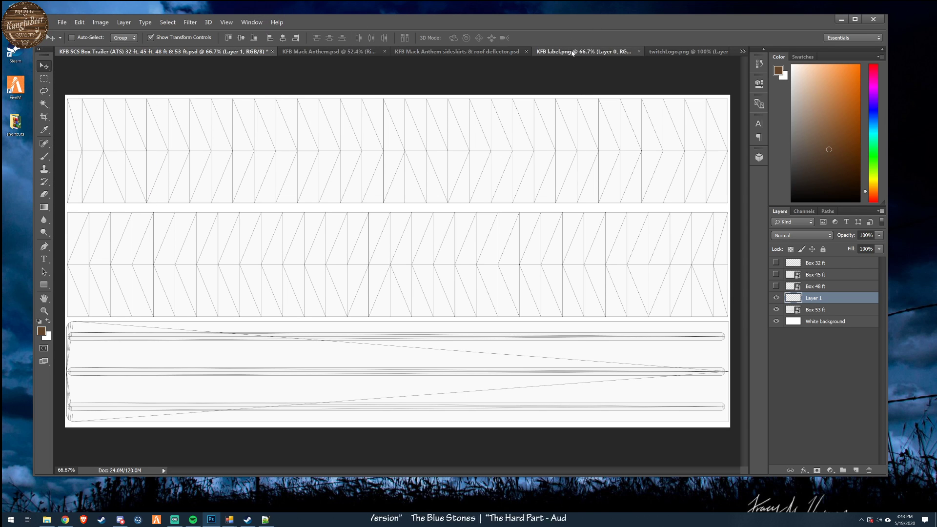
# - Copy the round KungfuBeer logo from the KFB label.png document
pyautogui.click(573, 52)
pyautogui.click(63, 23)
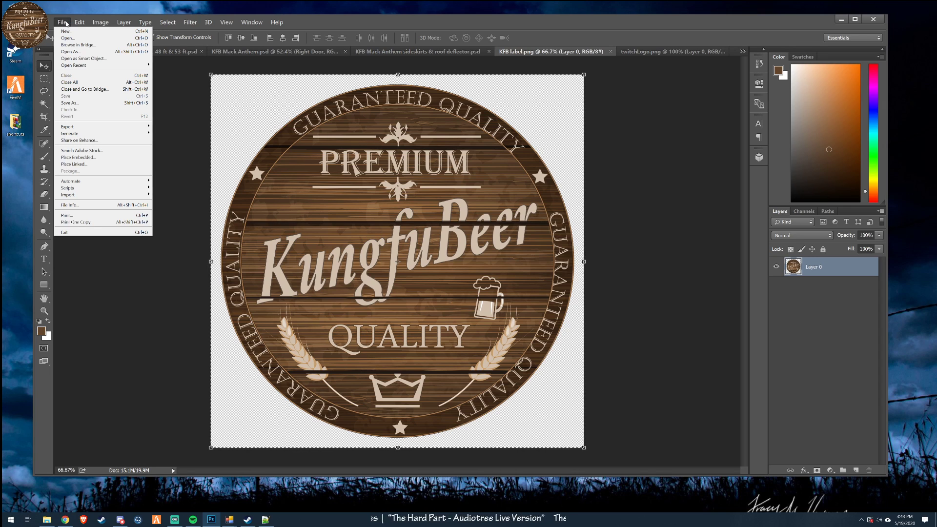
pyautogui.click(127, 307)
pyautogui.click(62, 22)
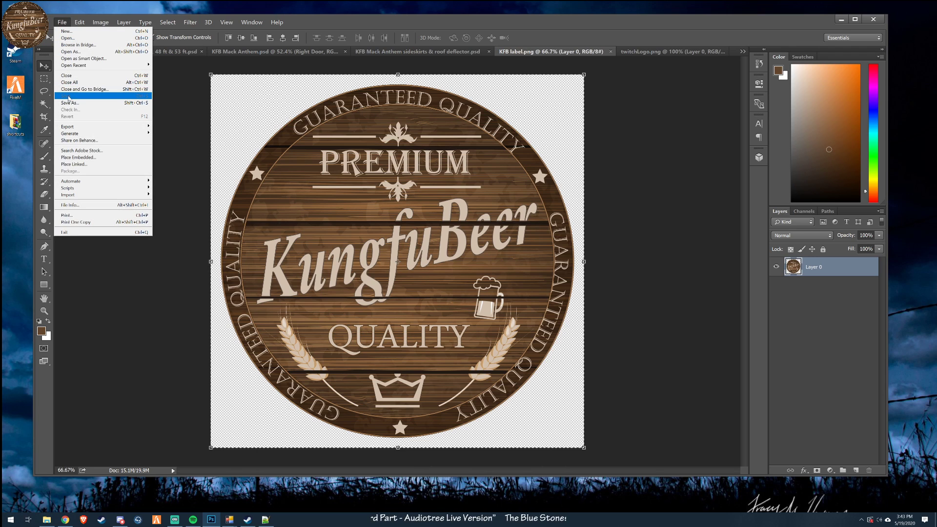
pyautogui.click(169, 31)
pyautogui.click(80, 23)
pyautogui.click(91, 79)
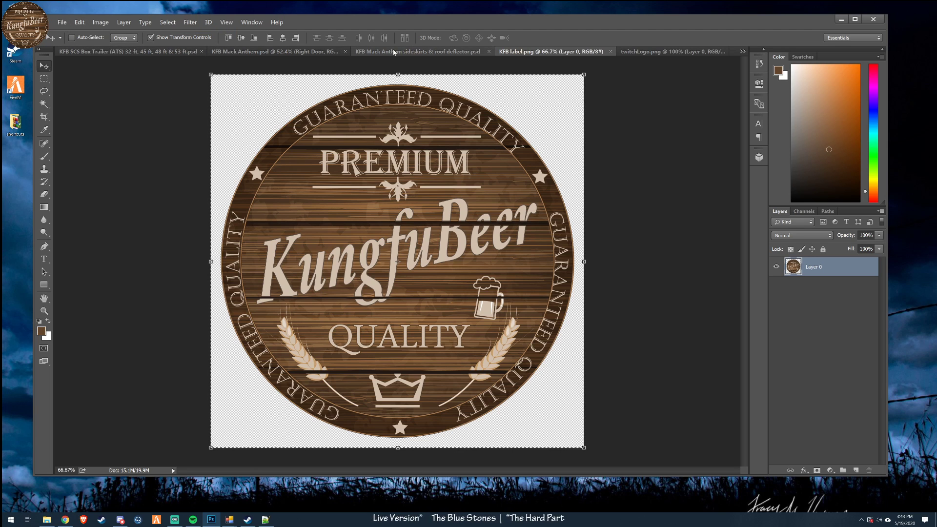
# - Return to the box trailer document and paste the copied logo onto the new empty layer
pyautogui.click(356, 51)
pyautogui.click(272, 52)
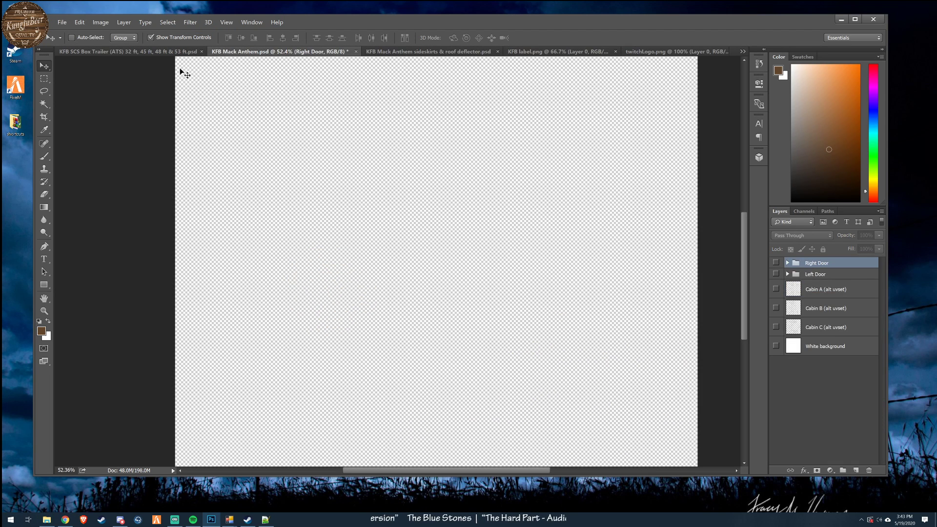
pyautogui.click(98, 51)
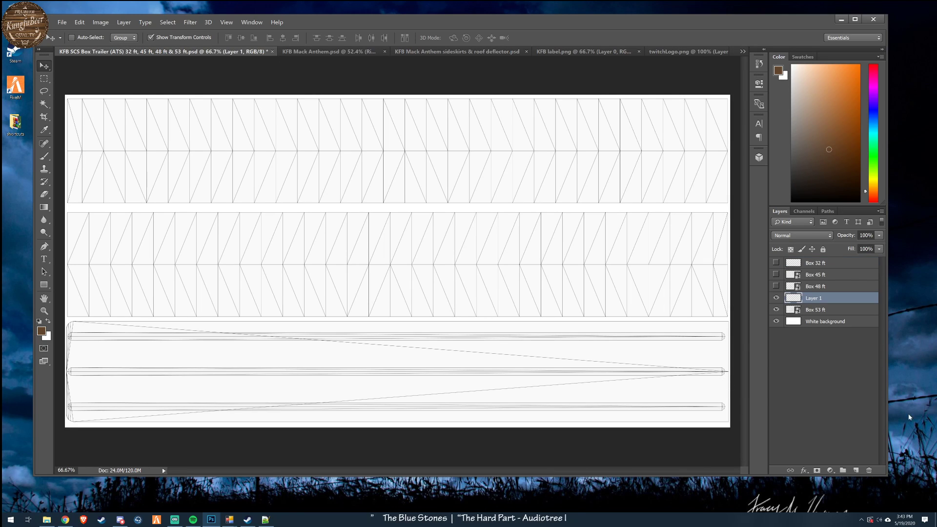
pyautogui.hotkey('ctrl', 'v')
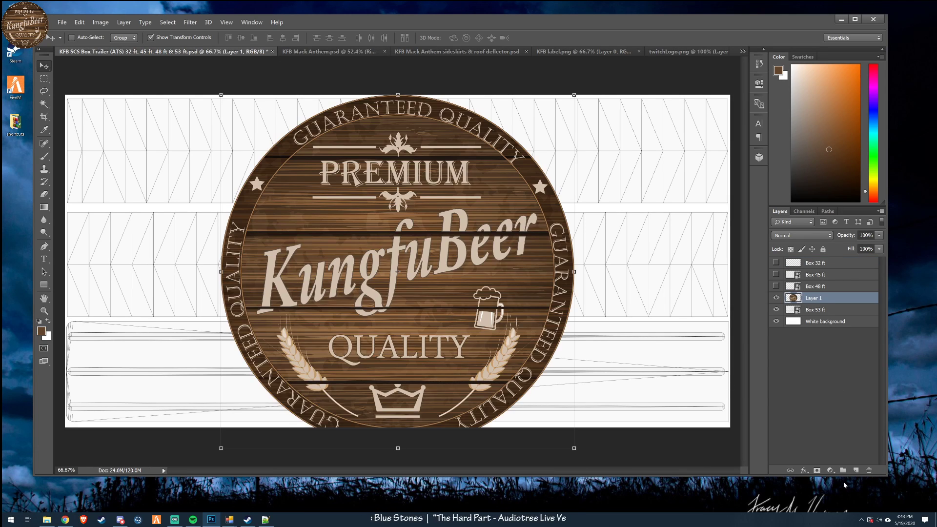
# - Free-transform the pasted logo down to about 29% and fit it within the height of the upper trailer side panel
pyautogui.hotkey('ctrl', 't')
pyautogui.moveTo(428, 237); pyautogui.dragTo(415, 178)
pyautogui.moveTo(467, 283); pyautogui.dragTo(382, 203)
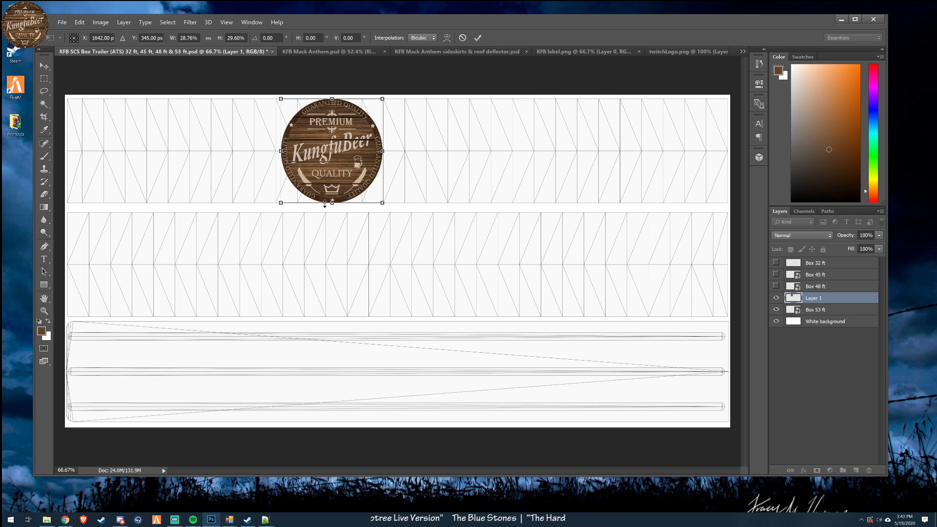
# - Set the logo's transform height and width to 26% each and apply the transformation
pyautogui.click(169, 41)
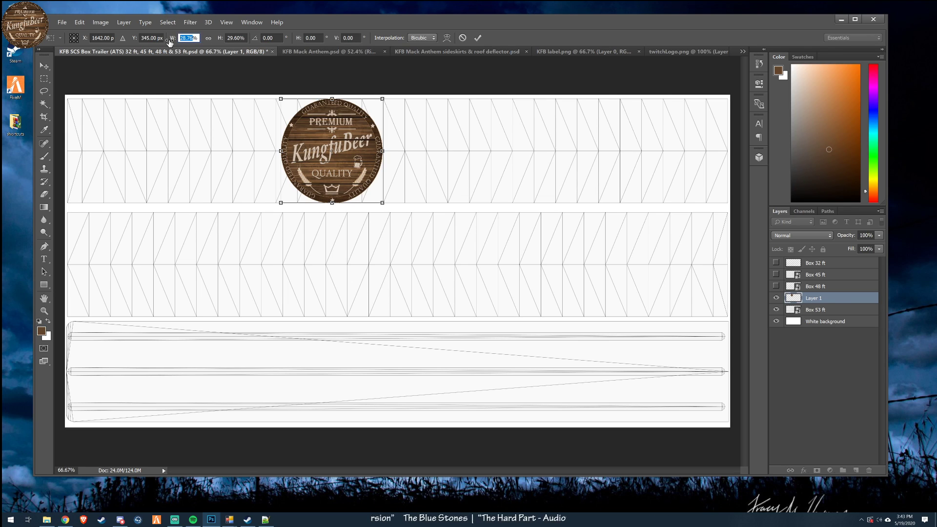
pyautogui.hotkey('shift', 'Tab')
pyautogui.press('Tab')
pyautogui.press('Tab')
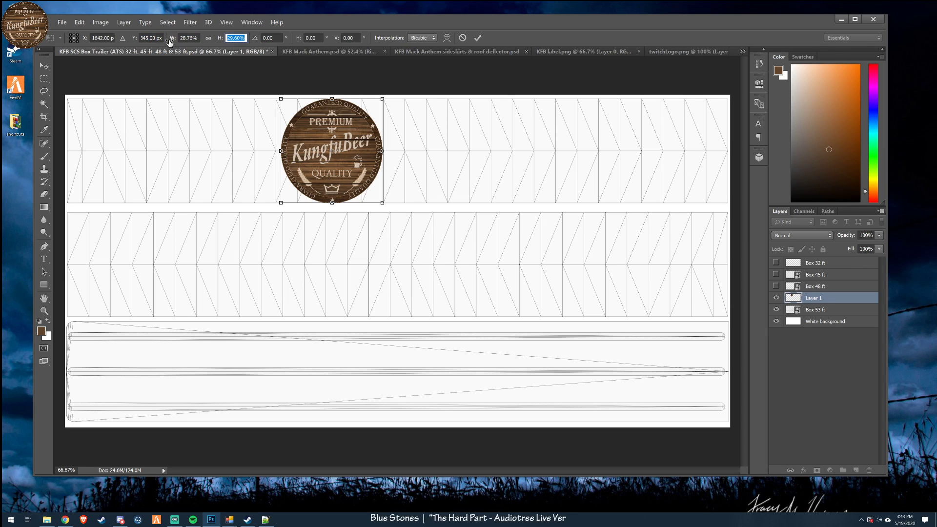
pyautogui.write('2')
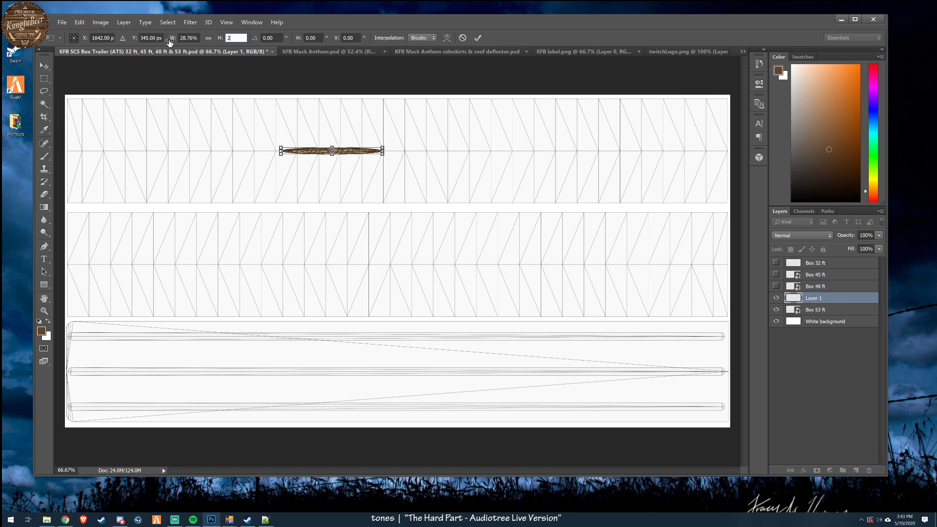
pyautogui.write('6')
pyautogui.hotkey('shift', 'Tab')
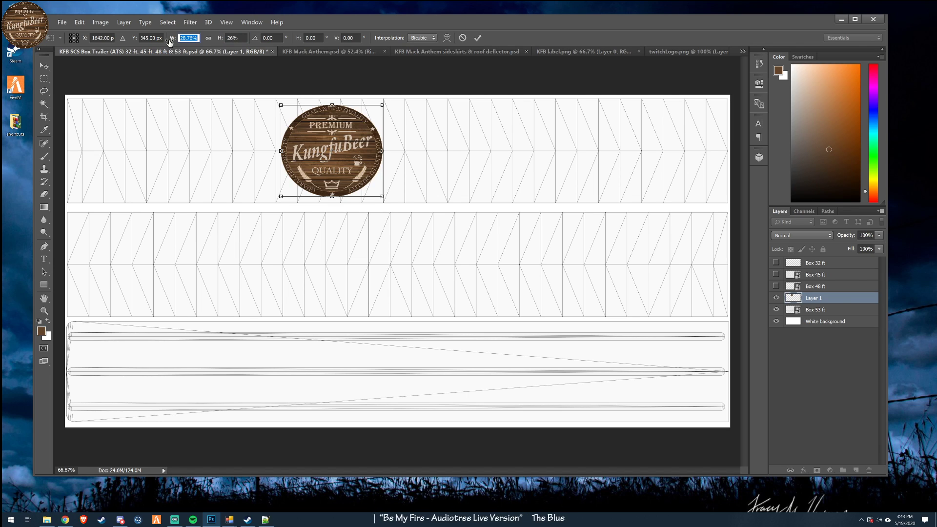
pyautogui.write('26')
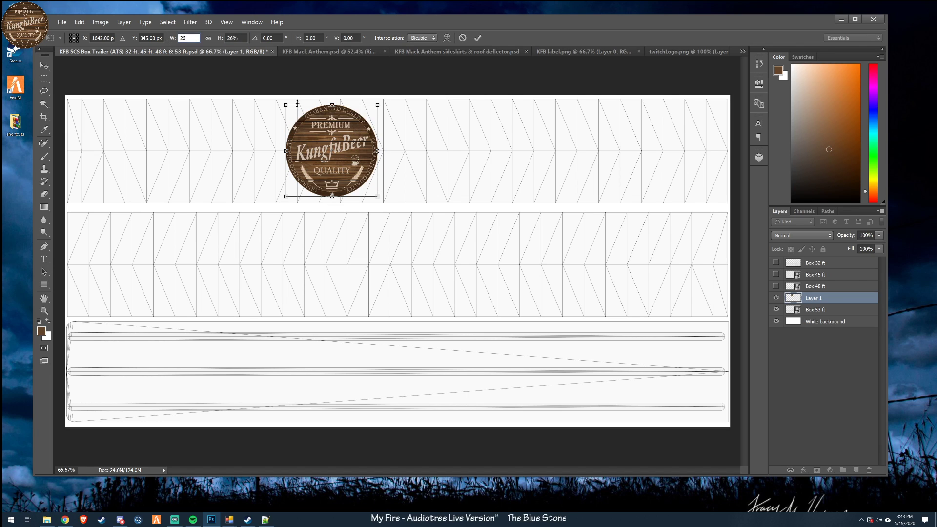
pyautogui.press('Return')
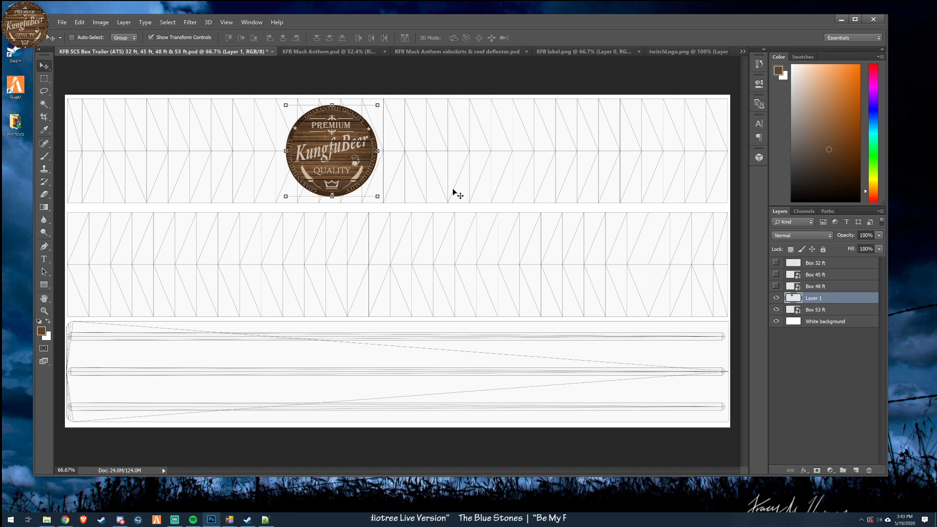
# - Move the logo to the left end of the upper side panel and nudge it into its final position
pyautogui.moveTo(468, 191); pyautogui.dragTo(266, 188)
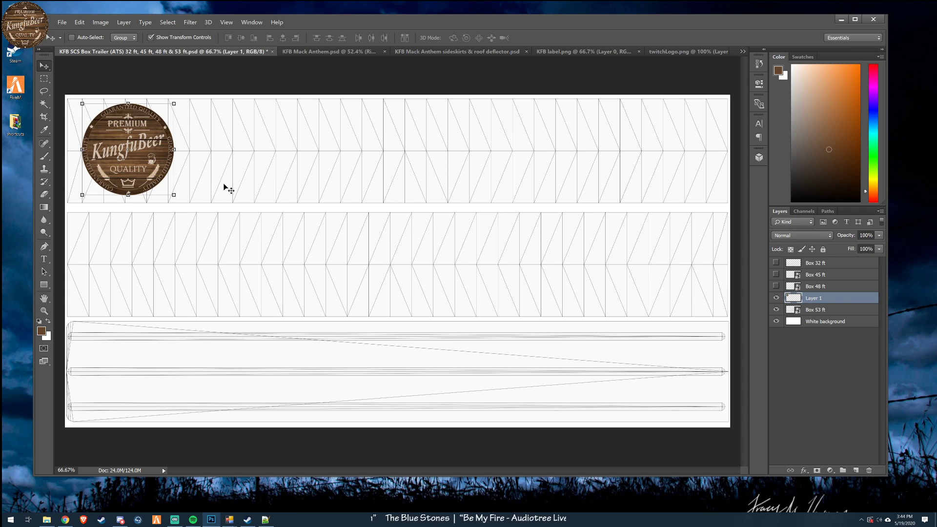
pyautogui.press('Down')
pyautogui.press('Down')
pyautogui.press('Down')
pyautogui.press('Down')
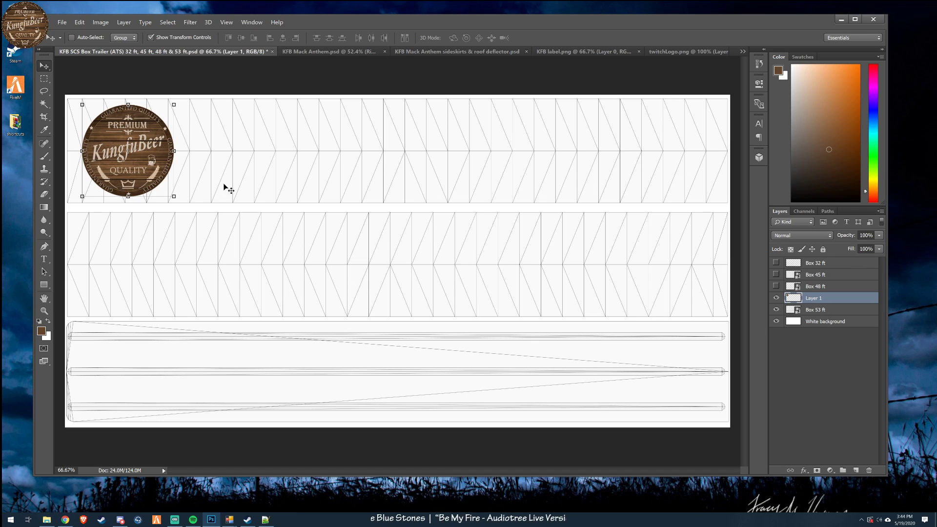
pyautogui.press('Left')
pyautogui.press('Left')
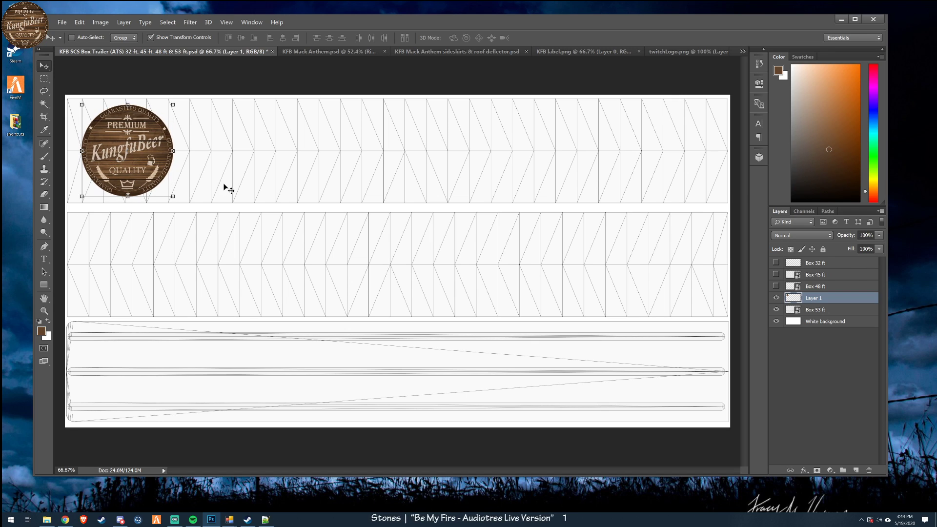
pyautogui.press('Right')
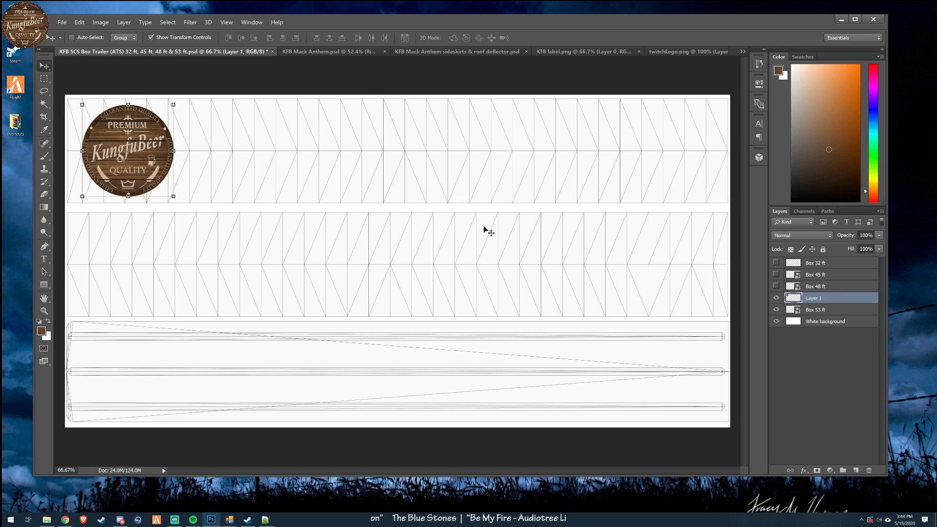
# - Rename the pasted logo's layer to Logo
pyautogui.doubleClick(814, 299)
pyautogui.write('Logo')
pyautogui.press('Return')
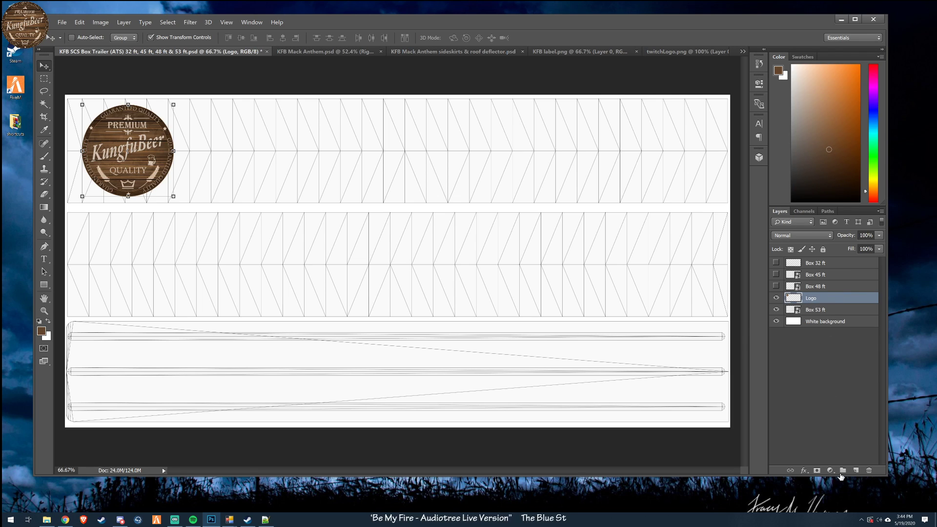
# - Create a layer group named Right and move the Logo layer into it
pyautogui.click(843, 470)
pyautogui.doubleClick(812, 298)
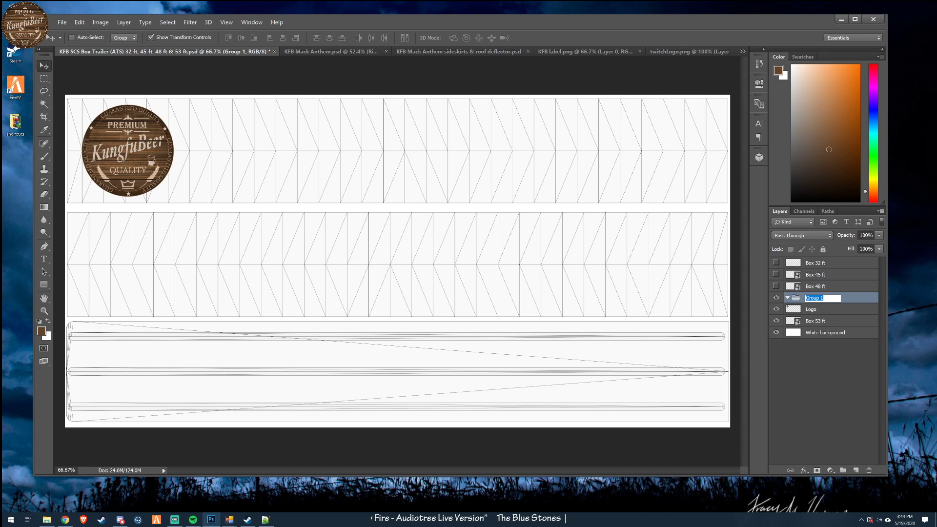
pyautogui.write('Rig')
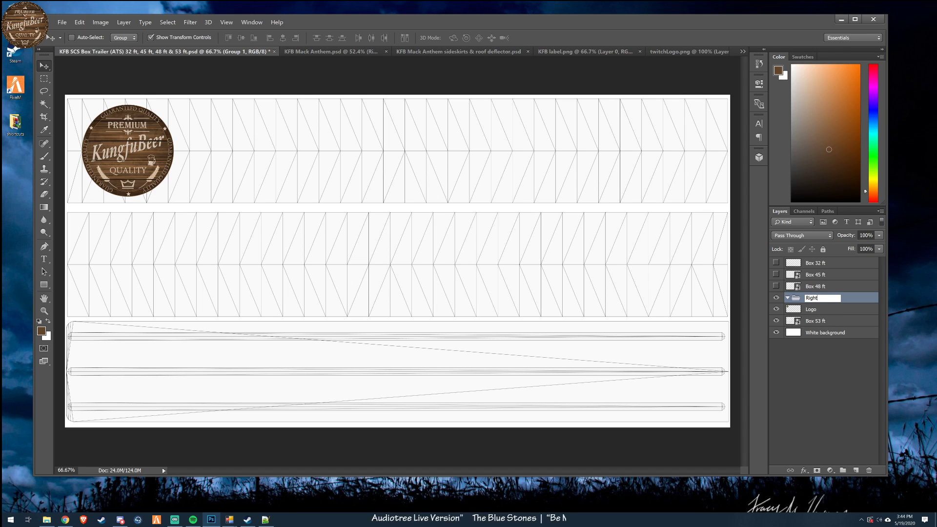
pyautogui.write('ht')
pyautogui.press('Return')
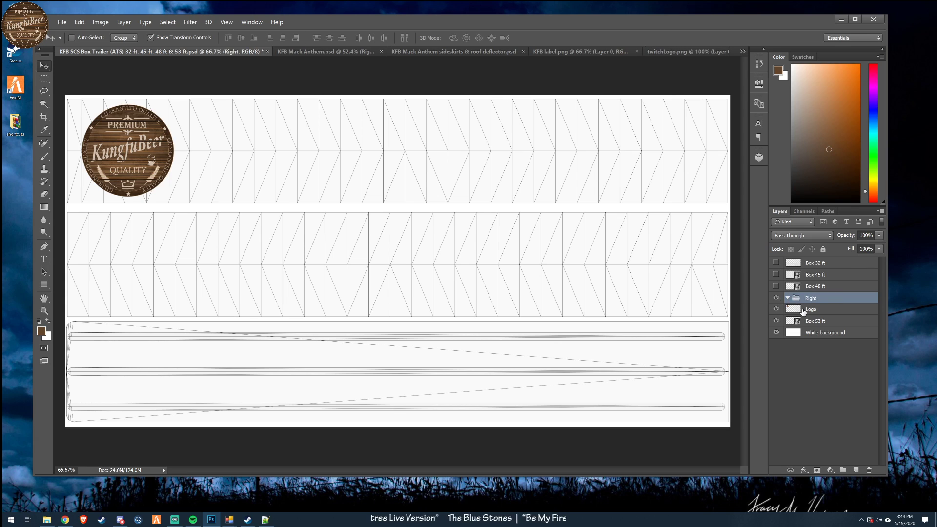
pyautogui.click(829, 310)
pyautogui.moveTo(829, 311); pyautogui.dragTo(803, 304)
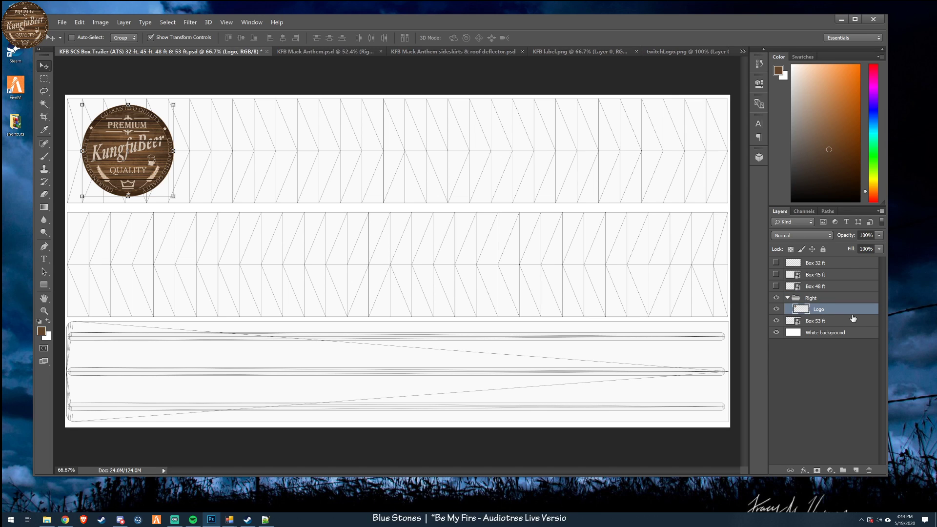
# - Add a new layer above Logo in the Right group and browse the fonts available for the Type tool
pyautogui.click(856, 470)
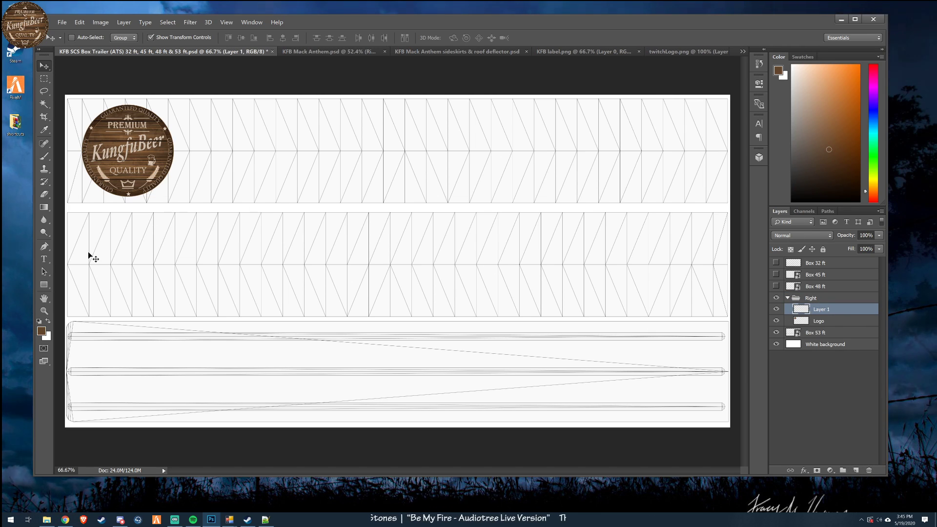
pyautogui.click(45, 259)
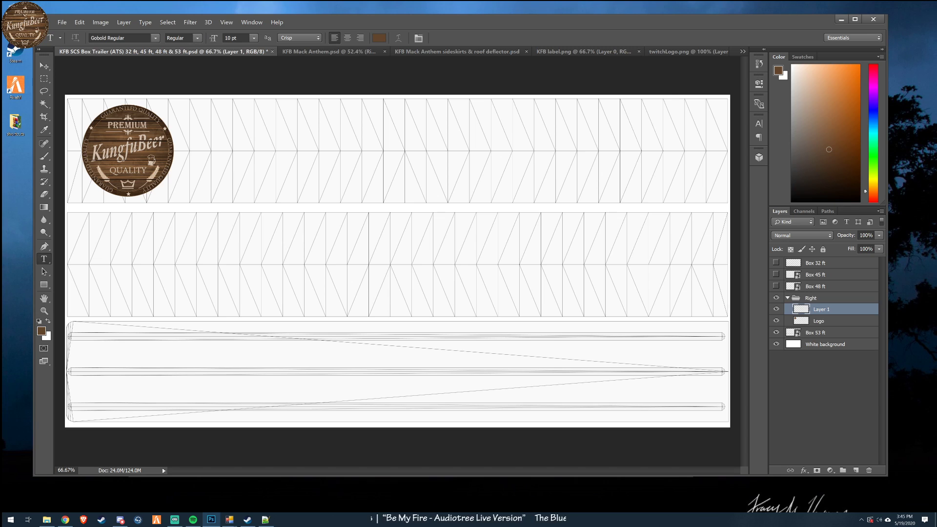
pyautogui.click(155, 37)
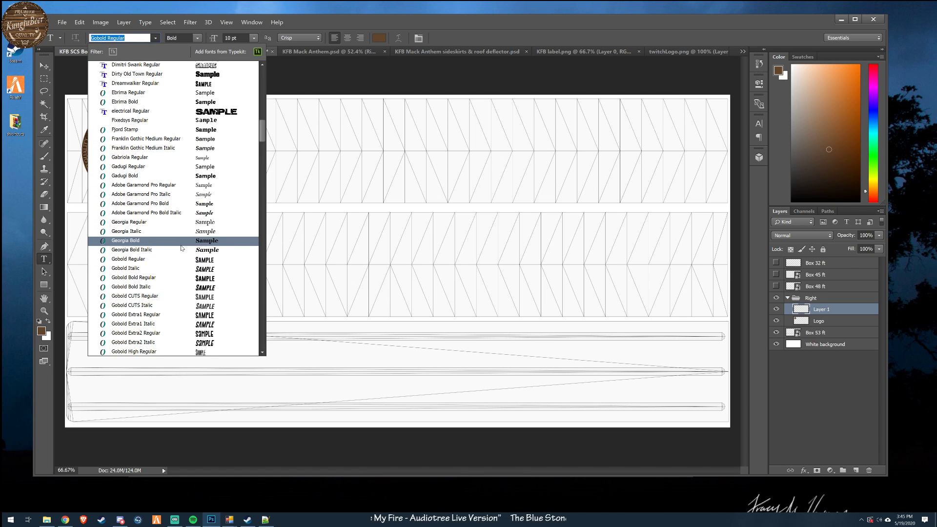
pyautogui.scroll(-1, 181, 248)
pyautogui.scroll(4, 182, 249)
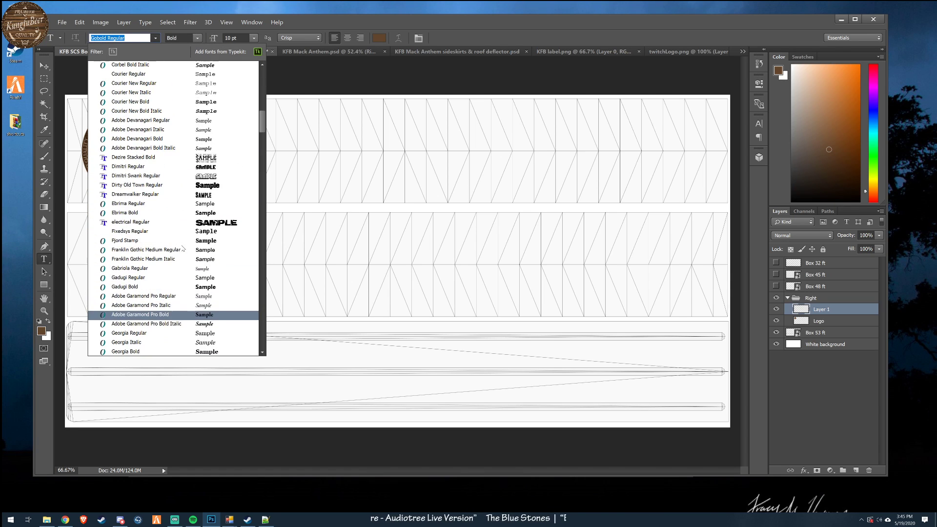
pyautogui.click(508, 24)
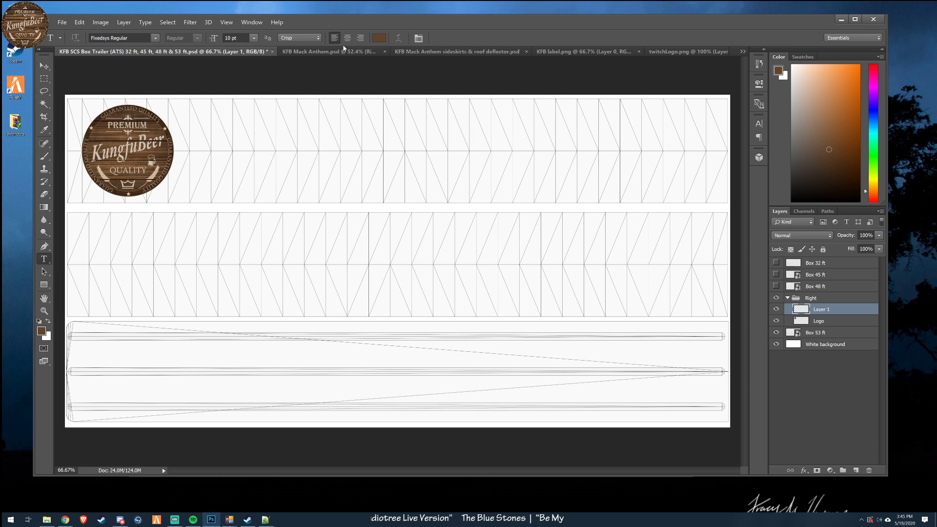
# - In KFB Mack Anthem.psd, open the Right Door group's KFB Trucking text to pick up its Fjord Stamp font
pyautogui.click(347, 48)
pyautogui.click(776, 263)
pyautogui.click(776, 274)
pyautogui.click(787, 275)
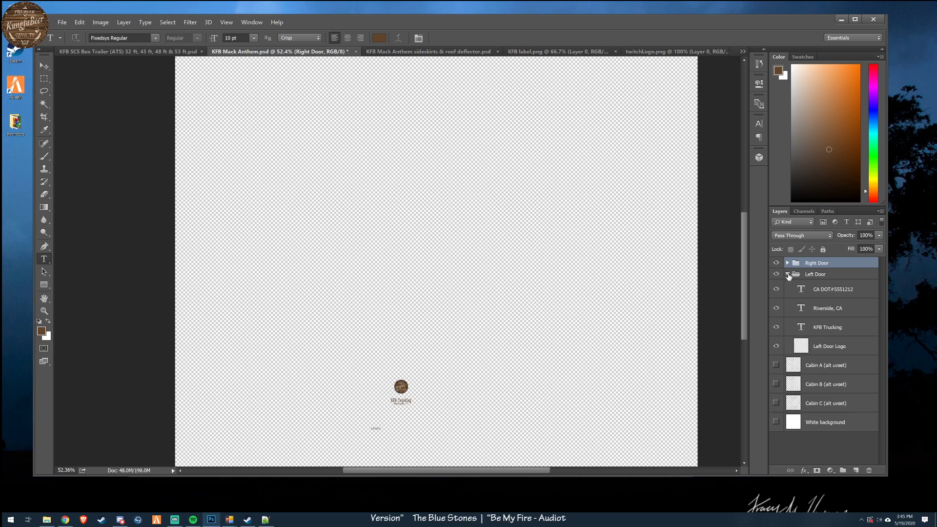
pyautogui.click(787, 263)
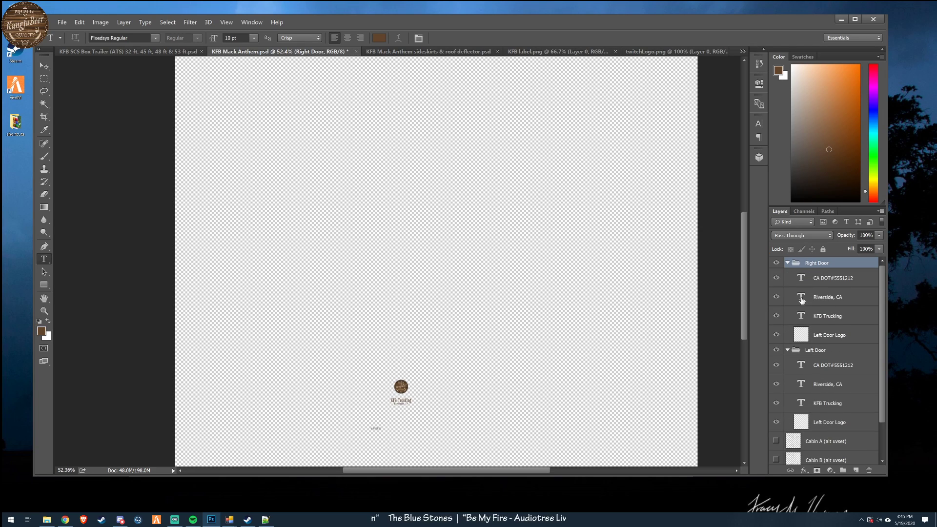
pyautogui.doubleClick(802, 318)
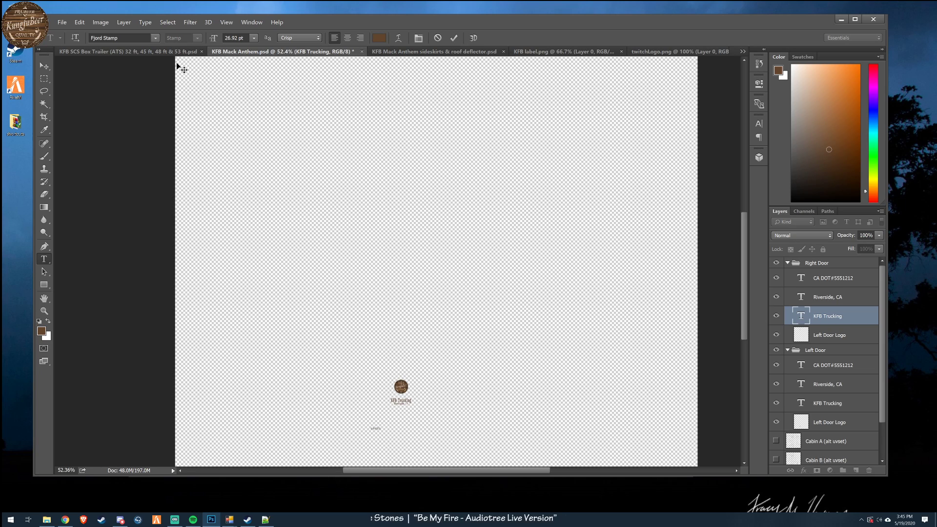
# - Return to the box trailer document and add the text KUNGFUBEER TRUCKING beside the logo on the upper side panel
pyautogui.click(124, 50)
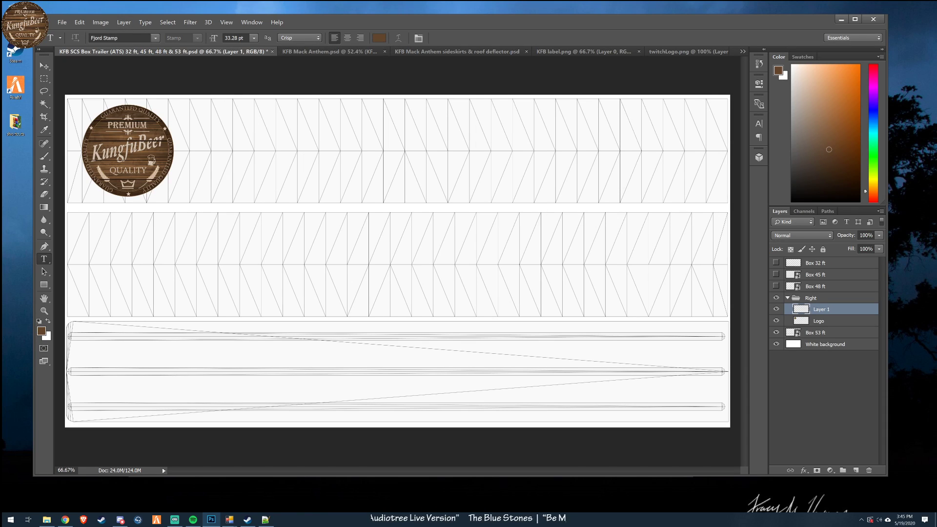
pyautogui.click(224, 152)
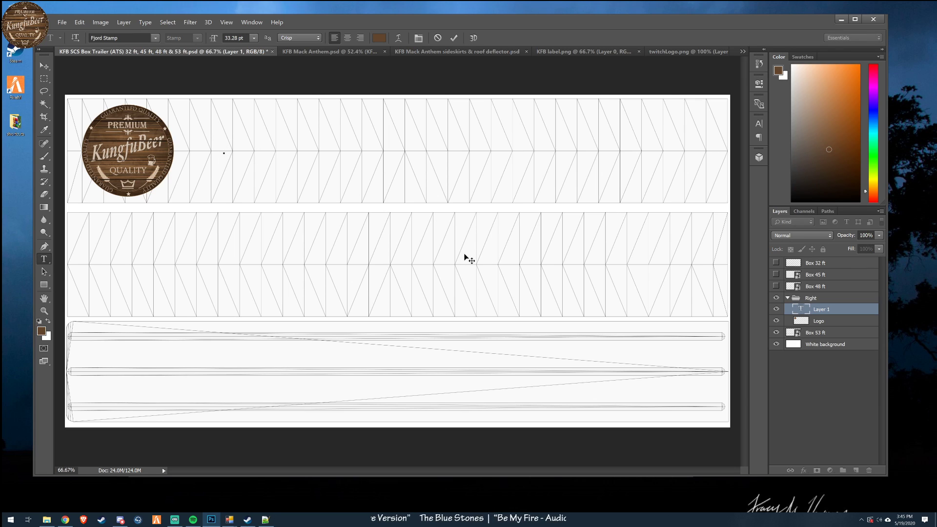
pyautogui.write('Ku')
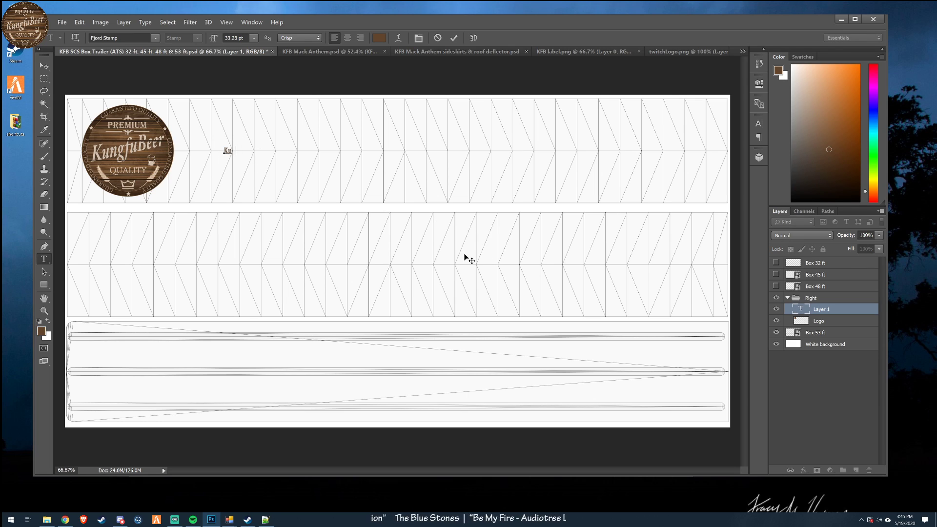
pyautogui.write('ngfuBeer Tr')
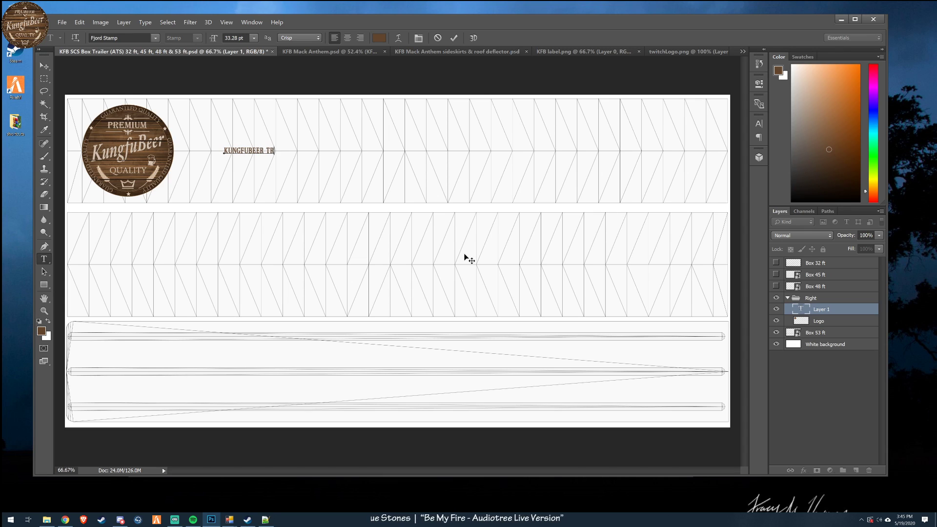
pyautogui.write('ucking')
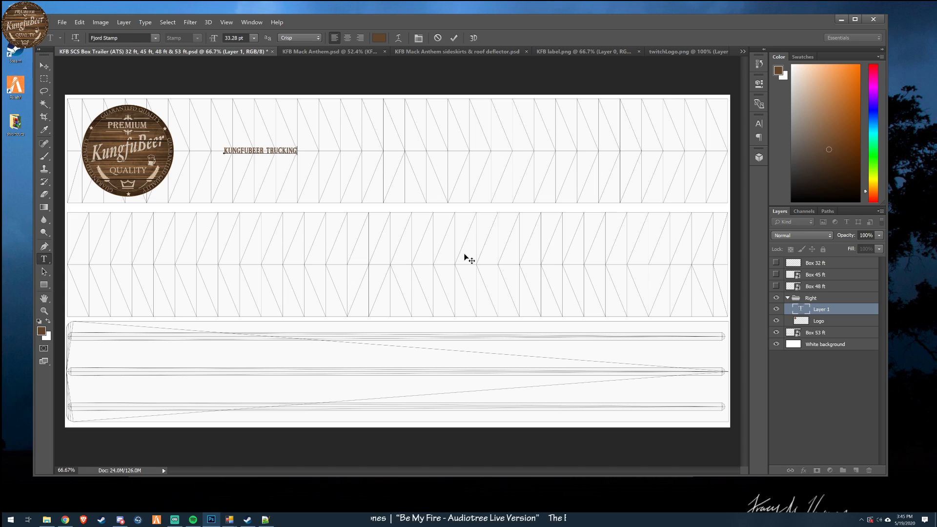
pyautogui.click(44, 65)
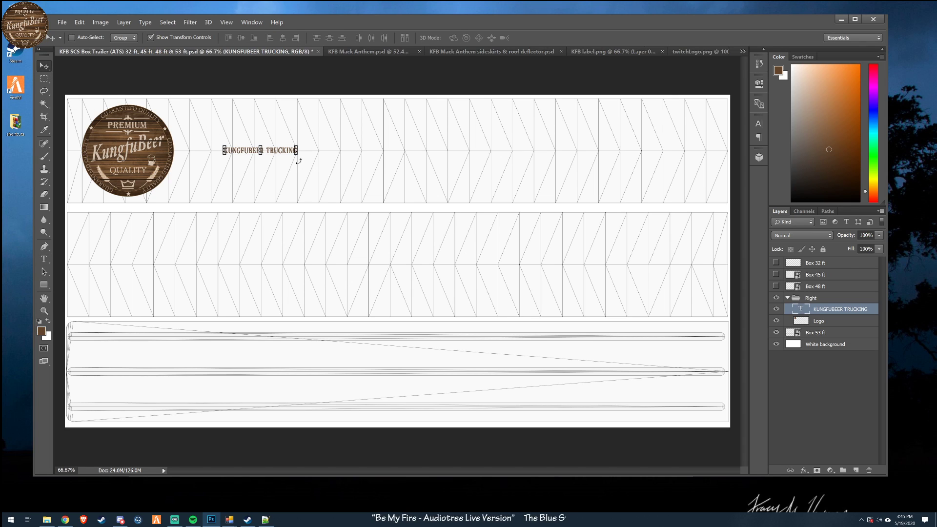
pyautogui.moveTo(299, 158); pyautogui.dragTo(563, 229)
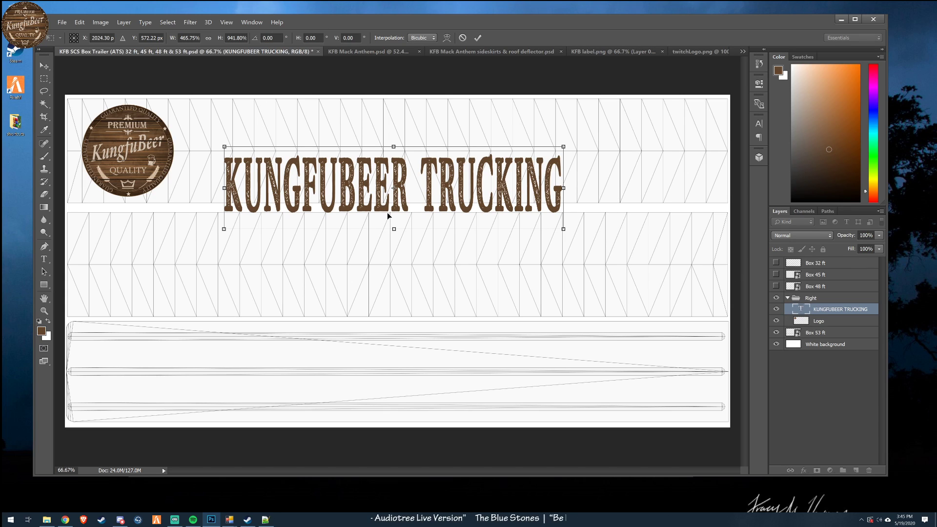
pyautogui.click(463, 37)
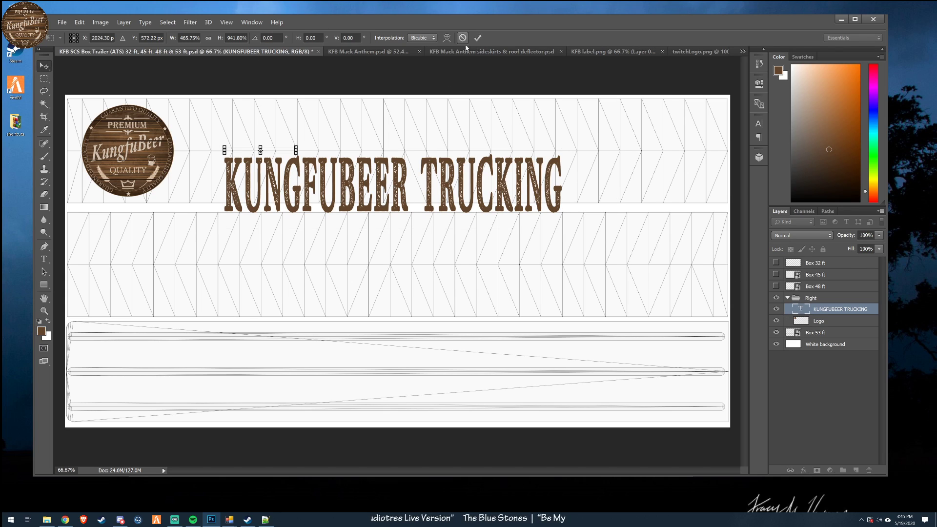
# - Set the font size of the KUNGFUBEER TRUCKING text to 72 pt
pyautogui.doubleClick(800, 309)
pyautogui.click(253, 38)
pyautogui.click(239, 150)
pyautogui.click(43, 66)
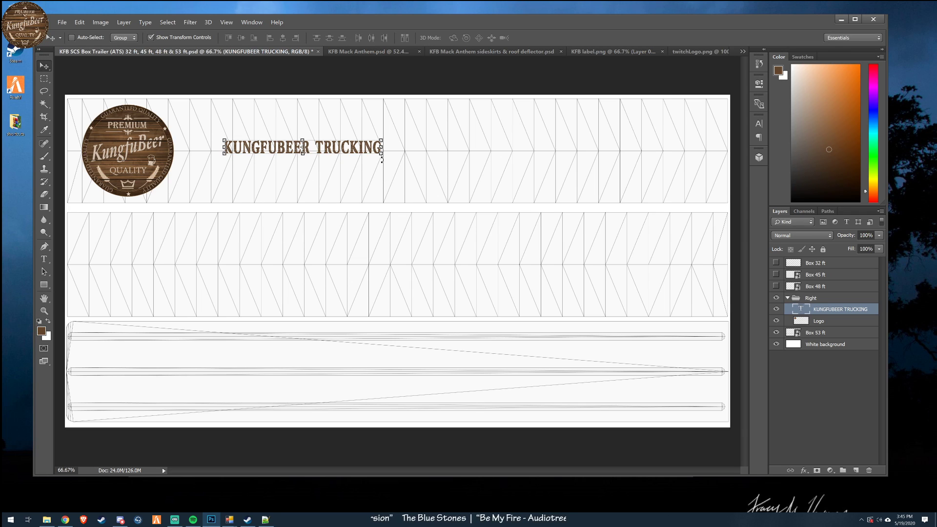
# - Scale up the KUNGFUBEER TRUCKING text without rotating it and move it close beside the logo at the panel's mid-height
pyautogui.moveTo(384, 157); pyautogui.dragTo(483, 149)
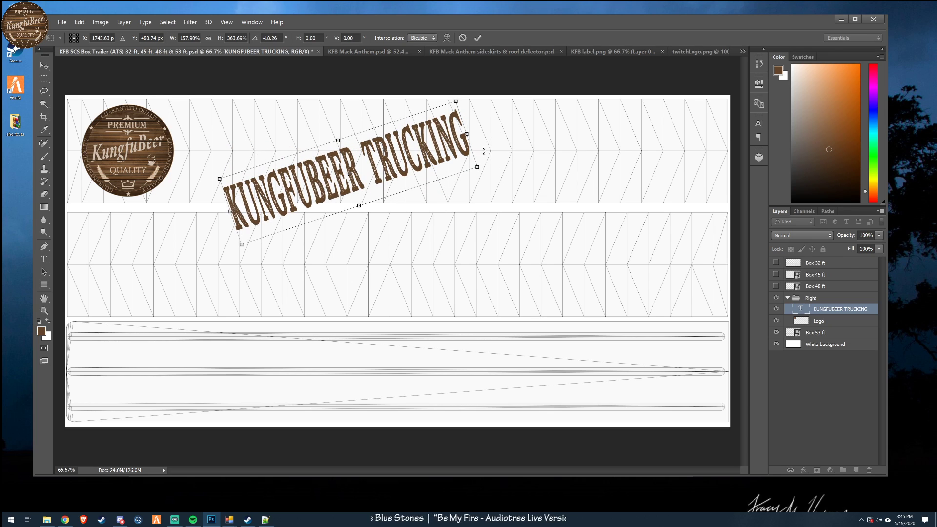
pyautogui.click(462, 38)
pyautogui.moveTo(381, 154); pyautogui.dragTo(513, 201)
pyautogui.click(478, 37)
pyautogui.moveTo(476, 285); pyautogui.dragTo(441, 267)
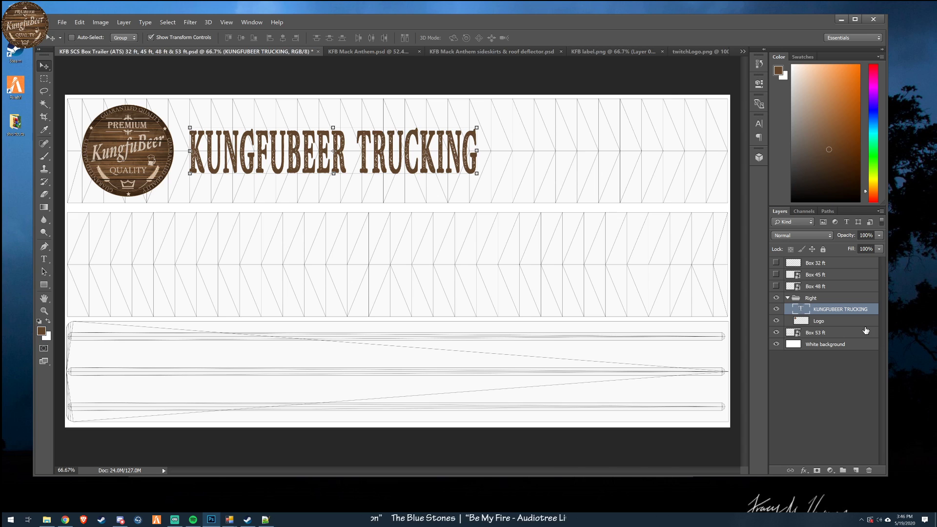
# - Move the whole Right group horizontally so the logo and lettering sit centred on the upper side panel
pyautogui.click(824, 299)
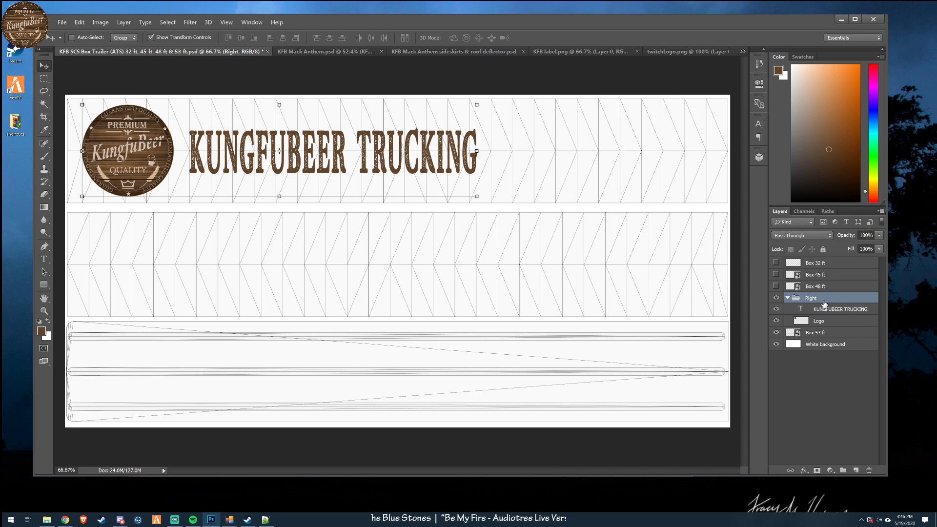
pyautogui.hotkey('shift', 'Right')
pyautogui.hotkey('shift', 'Right')
pyautogui.hotkey('shift', 'Right')
pyautogui.hotkey('shift', 'Right')
pyautogui.hotkey('shift', 'Right')
pyautogui.hotkey('shift', 'Right')
pyautogui.hotkey('shift', 'Right')
pyautogui.hotkey('shift', 'Right')
pyautogui.hotkey('shift', 'Right')
pyautogui.hotkey('shift', 'Right')
pyautogui.hotkey('shift', 'Right')
pyautogui.hotkey('shift', 'Right')
pyautogui.hotkey('shift', 'Right')
pyautogui.hotkey('shift', 'Right')
pyautogui.hotkey('shift', 'Right')
pyautogui.hotkey('shift', 'Right')
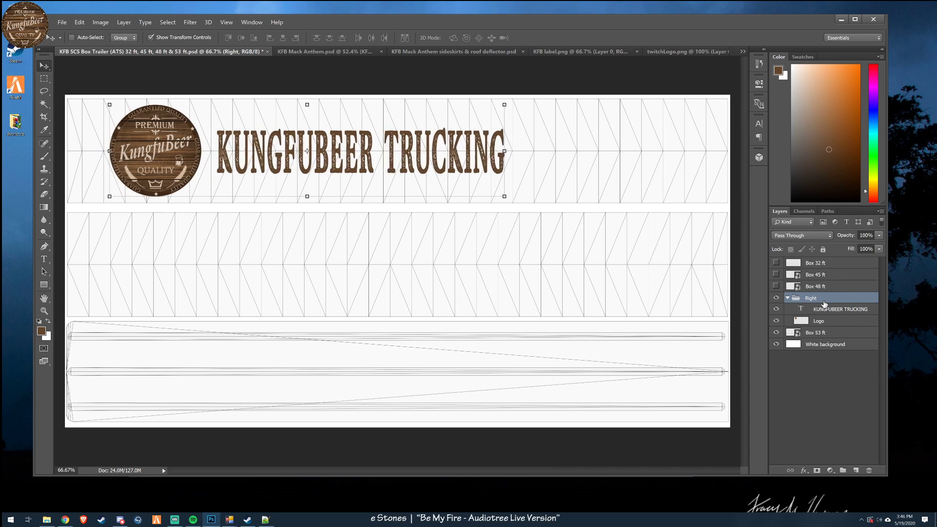
pyautogui.hotkey('shift', 'Right')
pyautogui.hotkey('shift', 'Right')
pyautogui.hotkey('shift', 'Right')
pyautogui.hotkey('shift', 'Right')
pyautogui.hotkey('shift', 'Right')
pyautogui.hotkey('shift', 'Right')
pyautogui.hotkey('shift', 'Right')
pyautogui.hotkey('shift', 'Right')
pyautogui.hotkey('shift', 'Right')
pyautogui.hotkey('shift', 'Right')
pyautogui.hotkey('shift', 'Right')
pyautogui.hotkey('shift', 'Right')
pyautogui.hotkey('shift', 'Right')
pyautogui.hotkey('shift', 'Right')
pyautogui.hotkey('shift', 'Right')
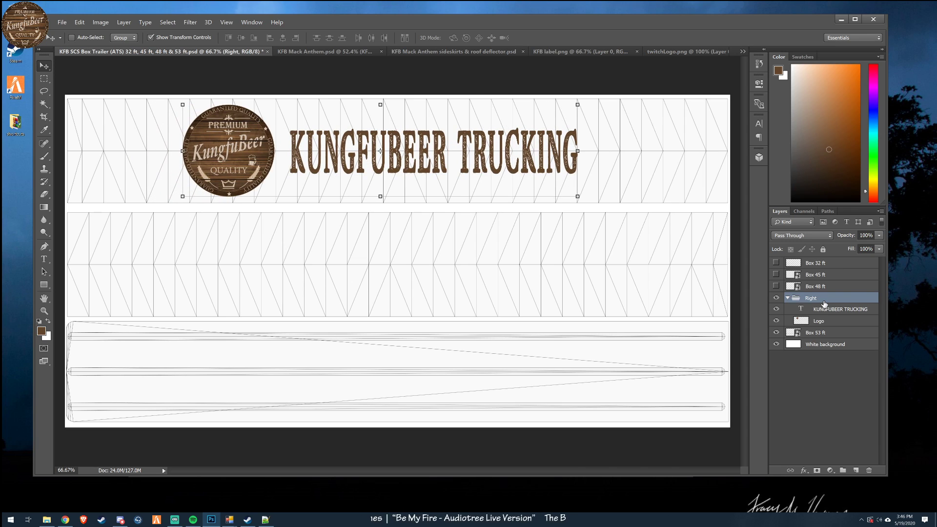
pyautogui.moveTo(444, 252)
pyautogui.mouseDown()
pyautogui.moveTo(495, 255)
pyautogui.moveTo(460, 250)
pyautogui.mouseUp()
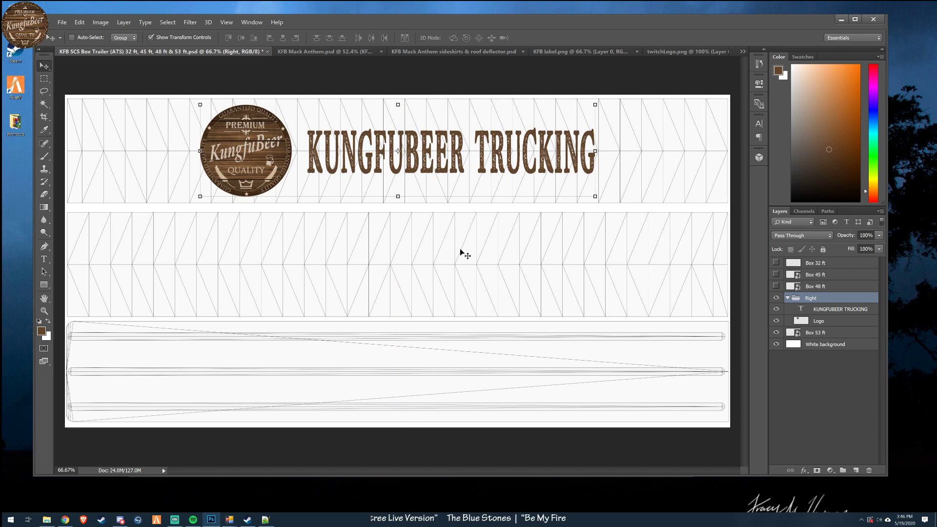
# - Add a new layer above the KUNGFUBEER TRUCKING text and start a text line beneath the lettering
pyautogui.click(825, 309)
pyautogui.click(857, 470)
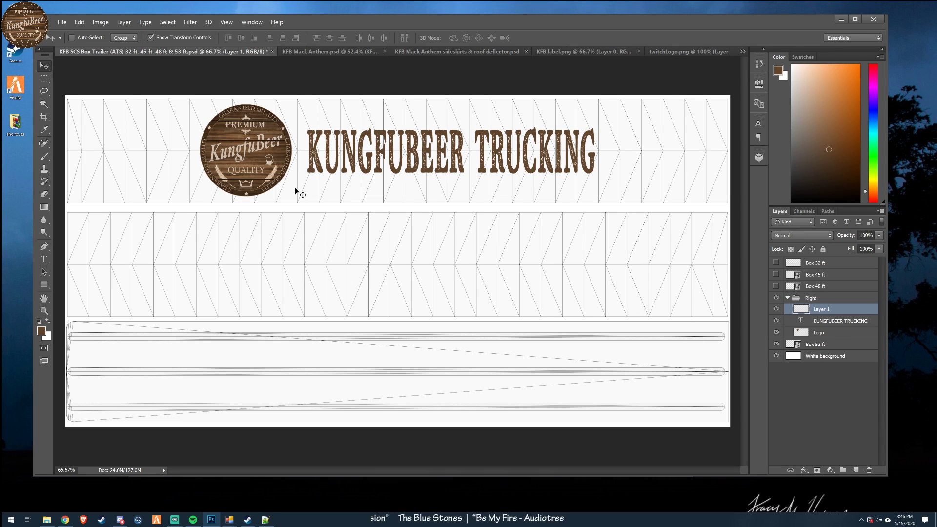
pyautogui.press('g')
pyautogui.click(44, 259)
pyautogui.click(361, 194)
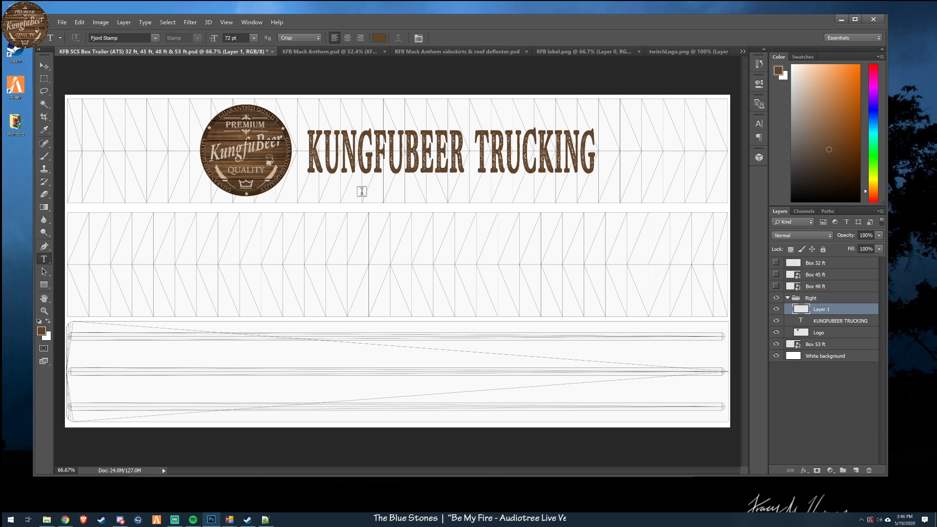
pyautogui.write('TWI')
pyautogui.press('BackSpace')
pyautogui.press('BackSpace')
pyautogui.press('BackSpace')
pyautogui.write('TWITCH.TV')
pyautogui.press('BackSpace')
pyautogui.press('BackSpace')
pyautogui.press('BackSpace')
pyautogui.press('BackSpace')
pyautogui.press('BackSpace')
pyautogui.press('BackSpace')
pyautogui.press('BackSpace')
pyautogui.press('BackSpace')
pyautogui.press('BackSpace')
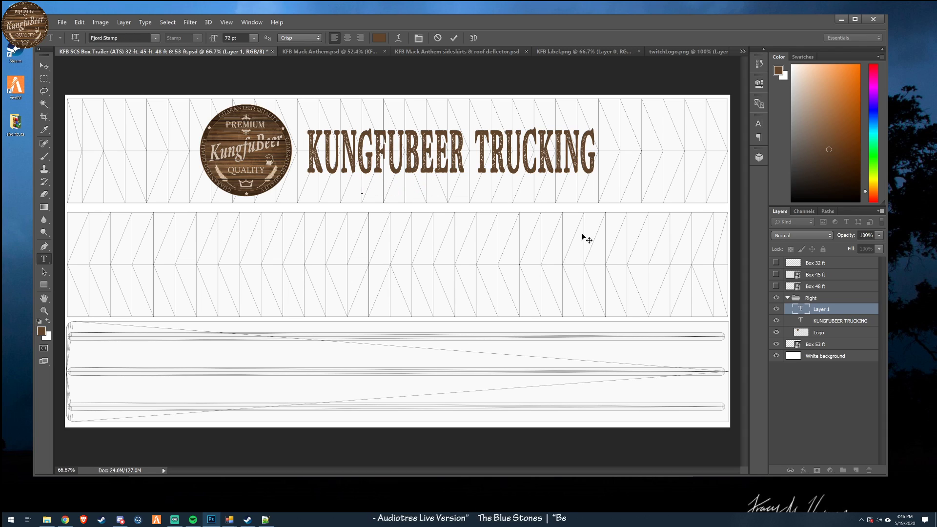
# - Enter twitchtv in the new text line beneath the KUNGFUBEER TRUCKING lettering
pyautogui.write('twit')
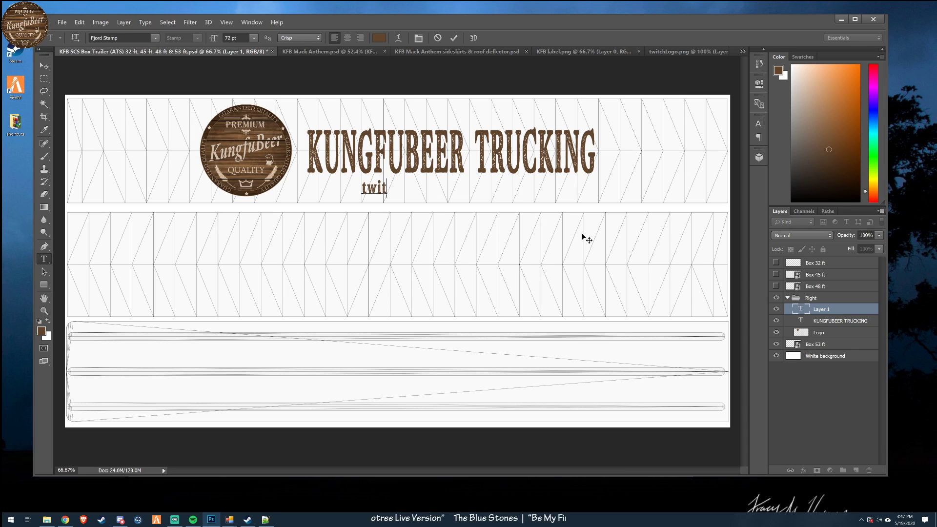
pyautogui.write('ch.tv')
pyautogui.press('BackSpace')
pyautogui.press('BackSpace')
pyautogui.write('tv')
pyautogui.press('BackSpace')
pyautogui.press('BackSpace')
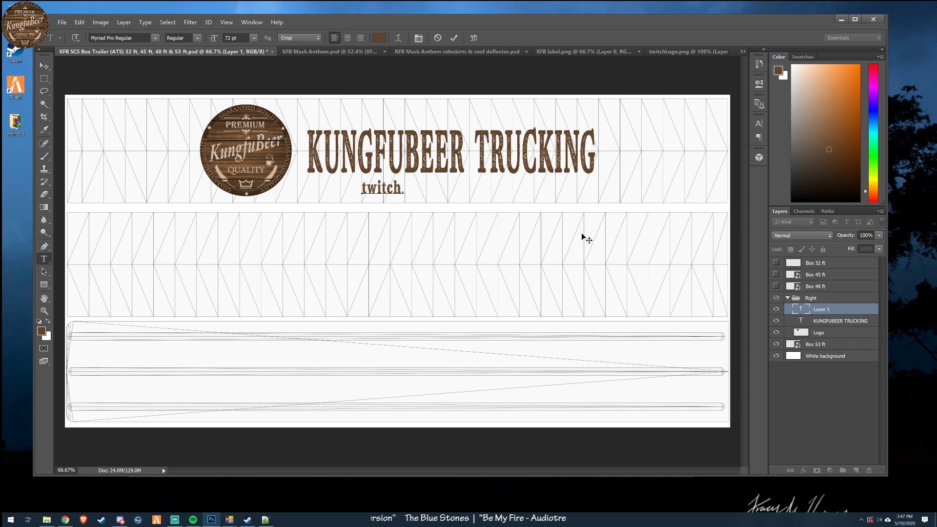
pyautogui.press('BackSpace')
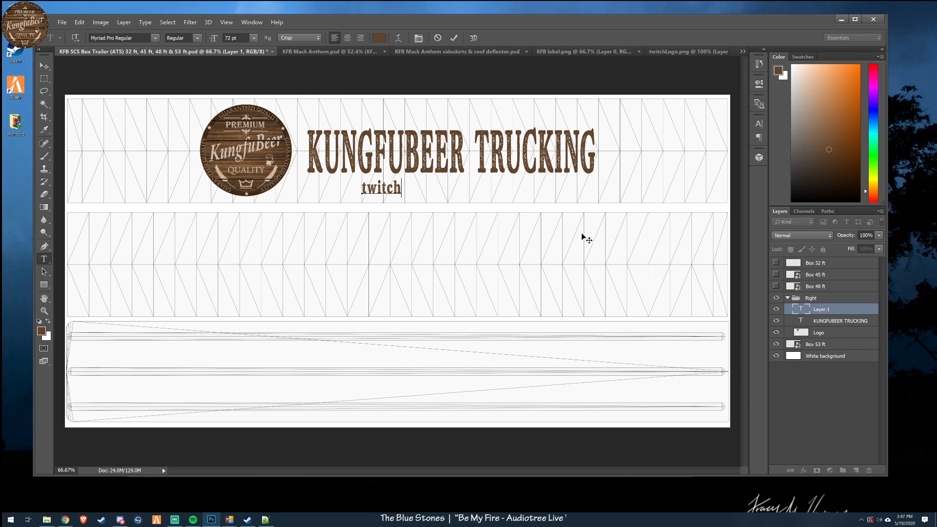
pyautogui.write('.tv')
pyautogui.press('BackSpace')
pyautogui.press('BackSpace')
pyautogui.press('BackSpace')
pyautogui.press('BackSpace')
pyautogui.write('tv')
pyautogui.press('BackSpace')
pyautogui.press('BackSpace')
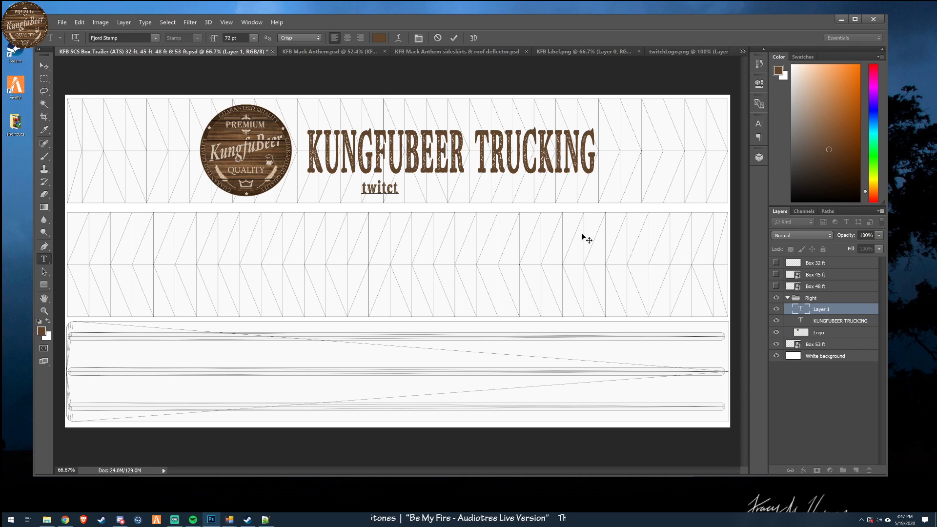
pyautogui.write('htv')
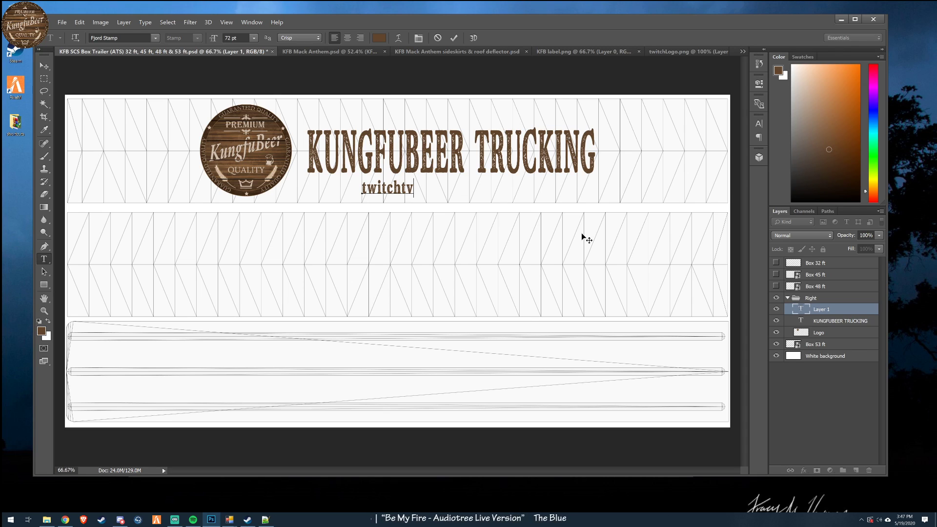
pyautogui.write('/')
# - Extend the text line beneath the lettering so it reads twitchtv.tv/kungbeer
pyautogui.press('BackSpace')
pyautogui.write('.kungbeer')
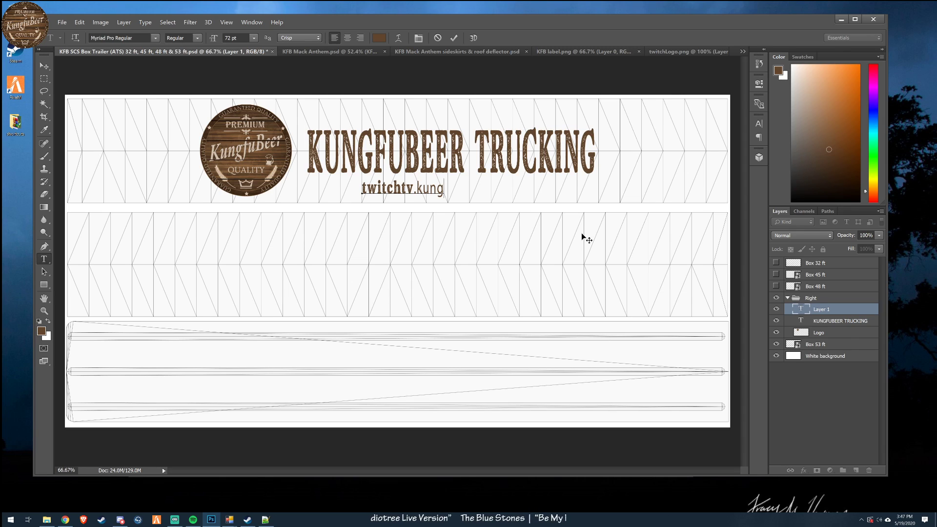
pyautogui.press('Left')
pyautogui.press('Left')
pyautogui.press('Left')
pyautogui.press('Left')
pyautogui.press('Left')
pyautogui.press('Left')
pyautogui.press('Left')
pyautogui.press('Left')
pyautogui.write('tv/')
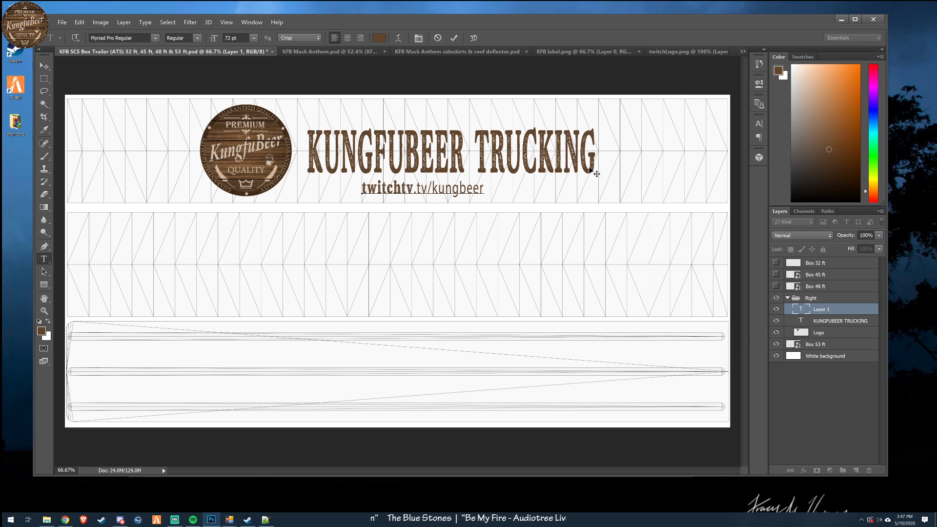
# - Apply the Fjord Stamp font to the whole twitchtv.tv/kungbeer text
pyautogui.doubleClick(803, 314)
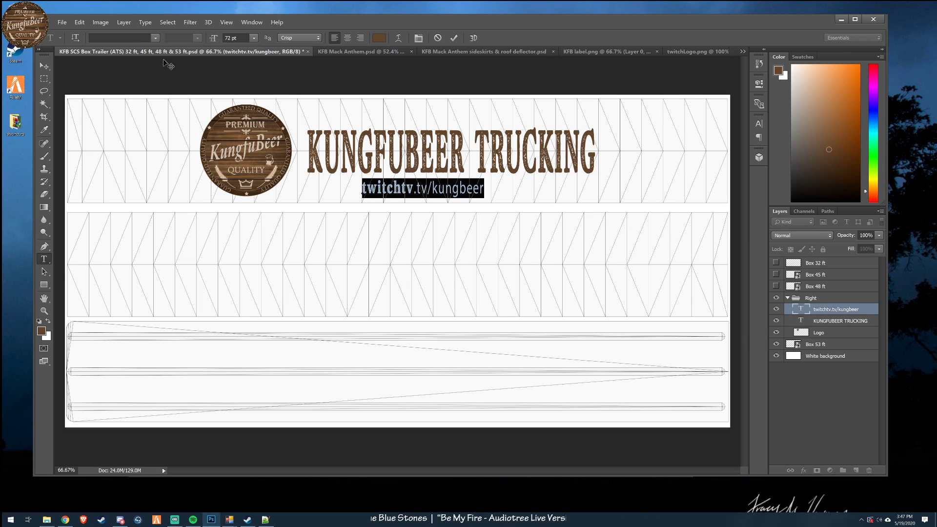
pyautogui.write('fj')
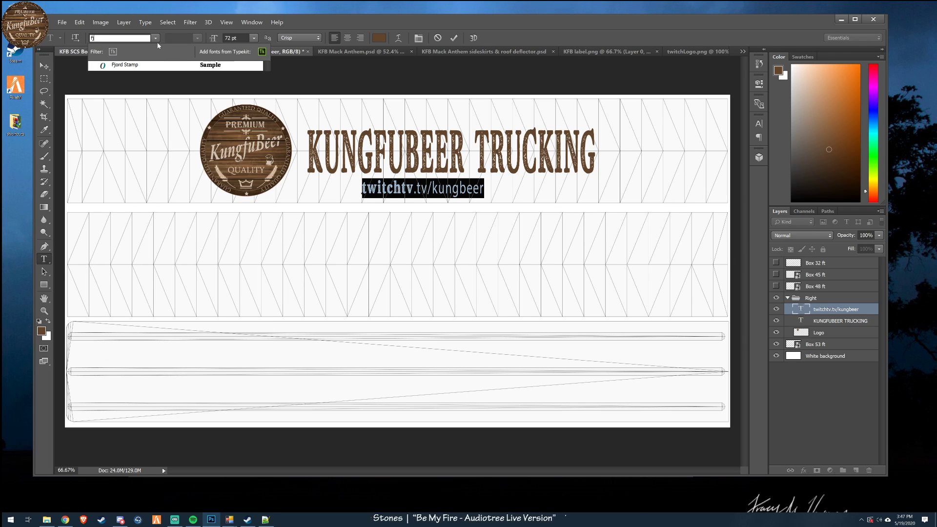
pyautogui.click(127, 65)
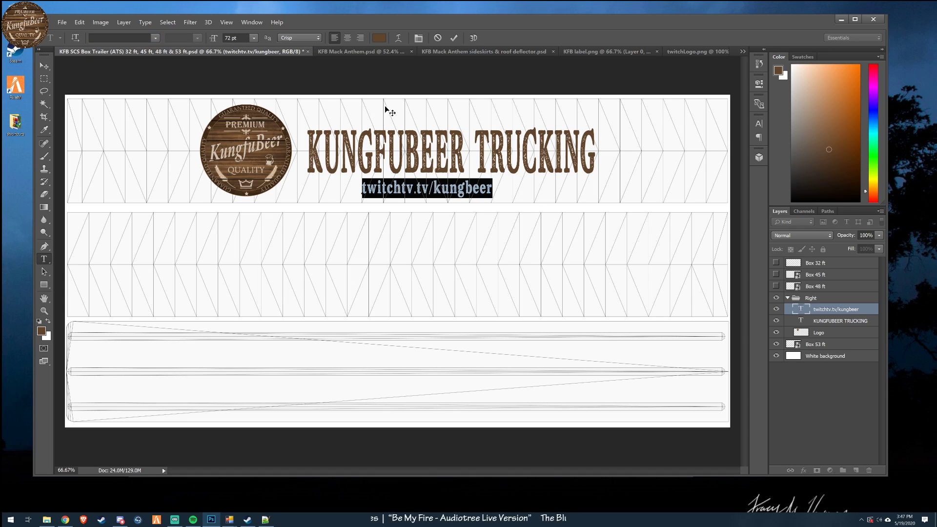
pyautogui.click(453, 38)
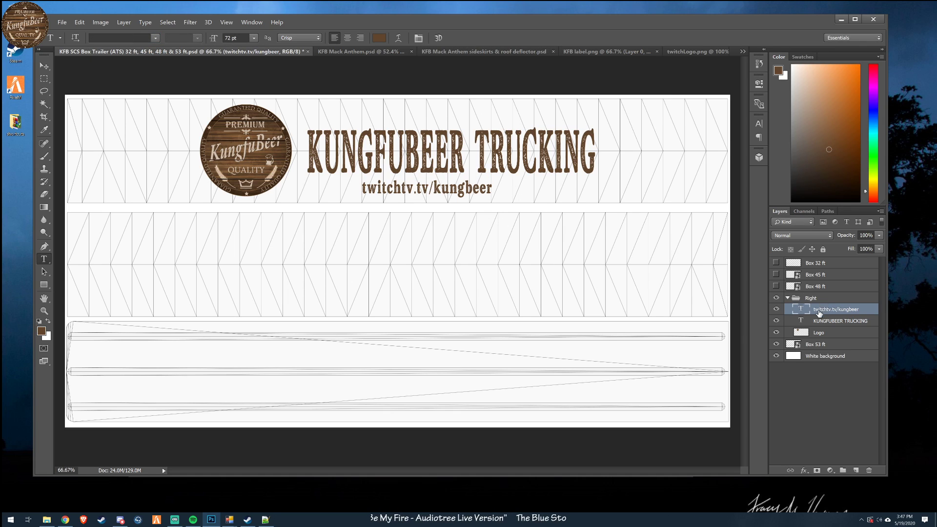
# - Insert the missing "fu" in the channel name so the text reads twitchtv.tv/kungfubeer
pyautogui.doubleClick(799, 310)
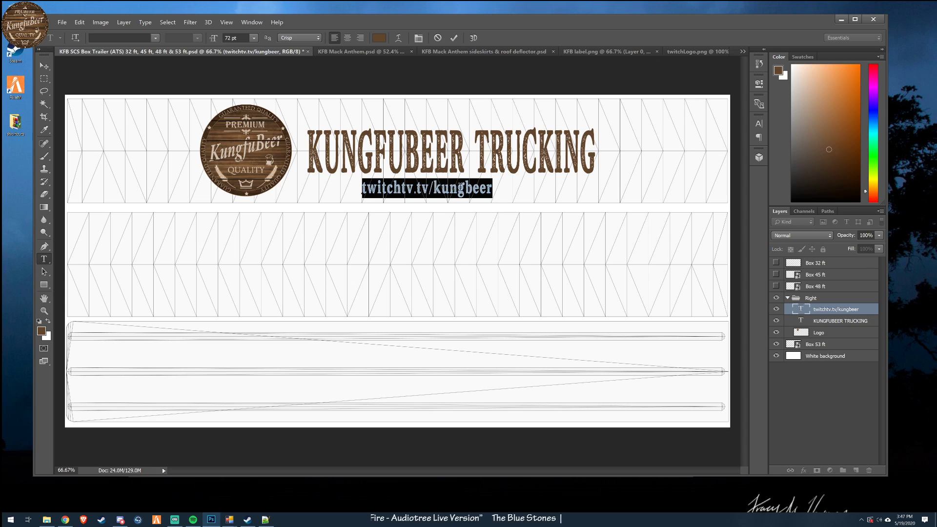
pyautogui.doubleClick(802, 311)
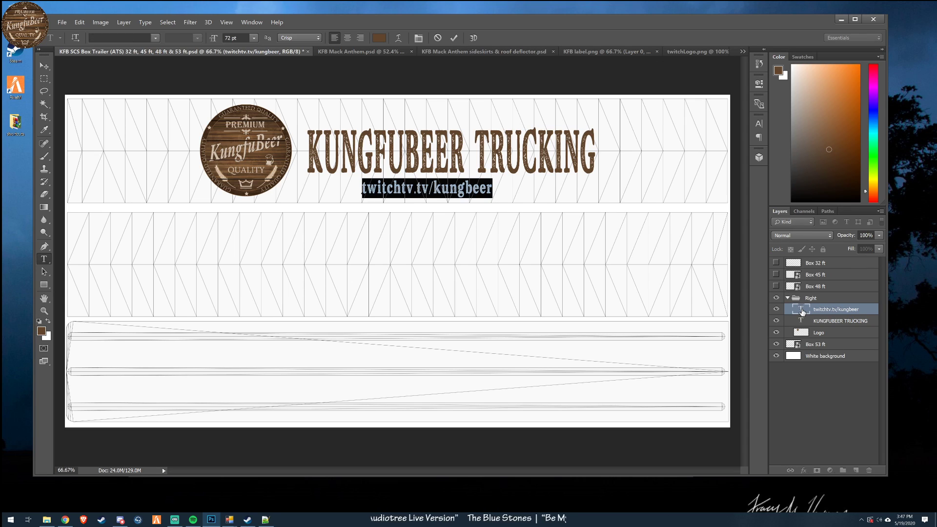
pyautogui.doubleClick(800, 311)
pyautogui.doubleClick(801, 312)
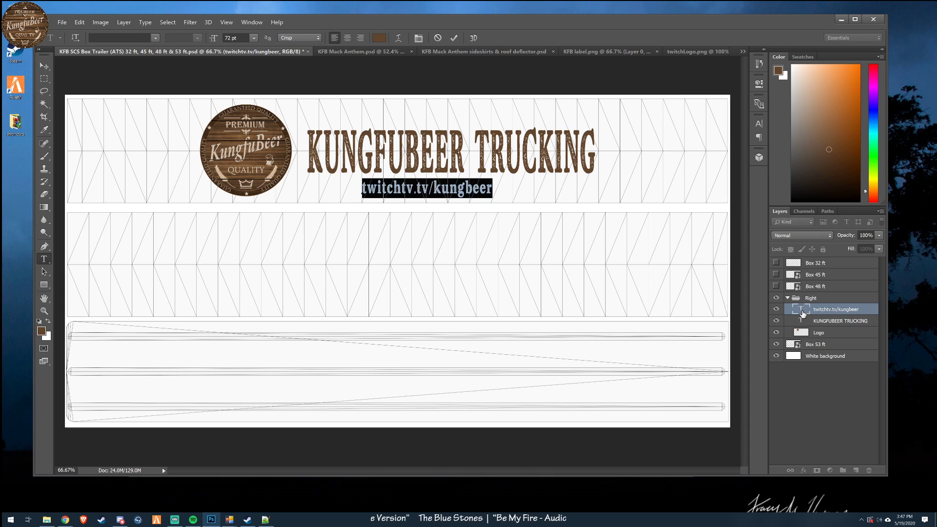
pyautogui.doubleClick(799, 311)
pyautogui.doubleClick(799, 311)
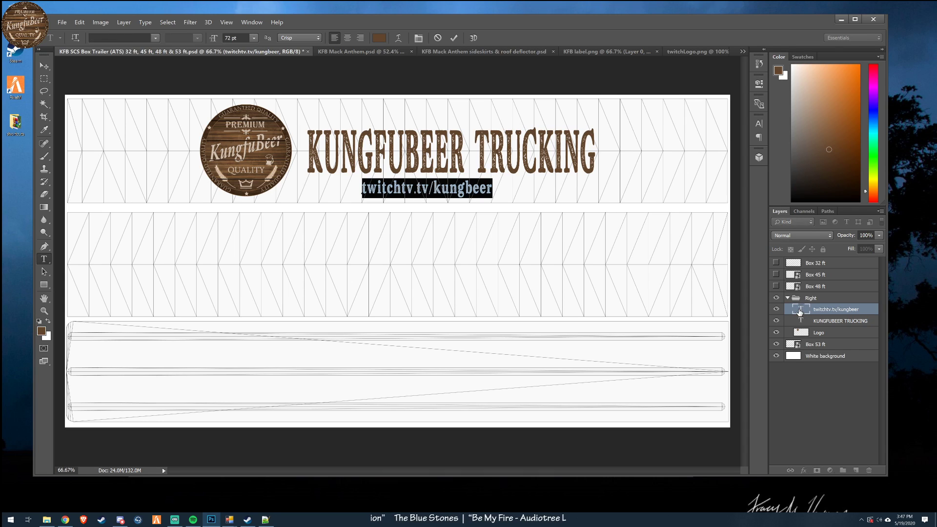
pyautogui.click(799, 311)
pyautogui.press('Left')
pyautogui.press('Left')
pyautogui.press('Left')
pyautogui.press('Left')
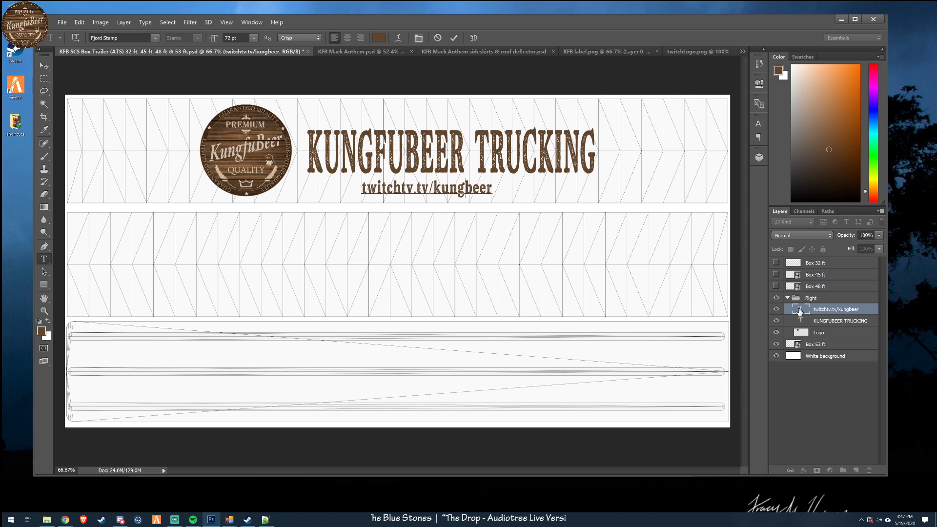
pyautogui.write('fu')
pyautogui.hotkey('ctrl', 'Return')
pyautogui.click(44, 67)
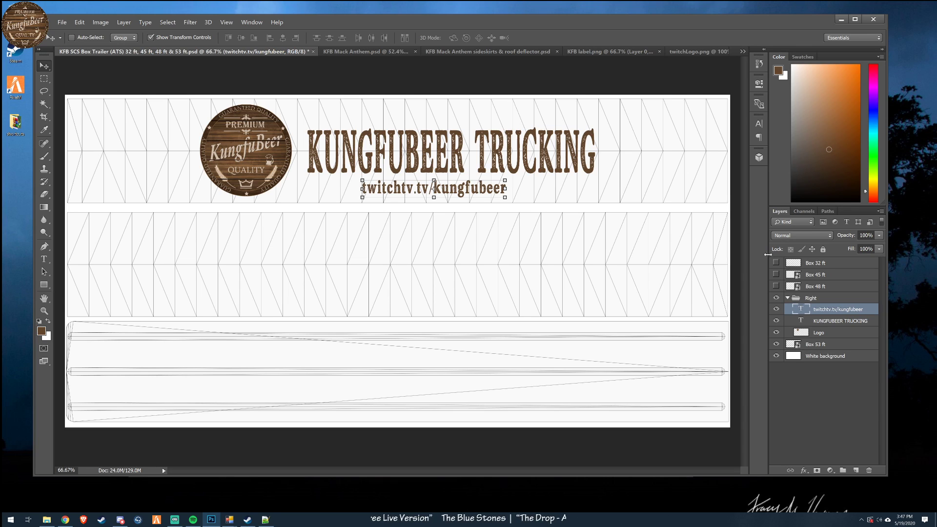
# - Delete the extra "tv" before the dot so the text reads twitch.tv/kungfubeer
pyautogui.doubleClick(798, 309)
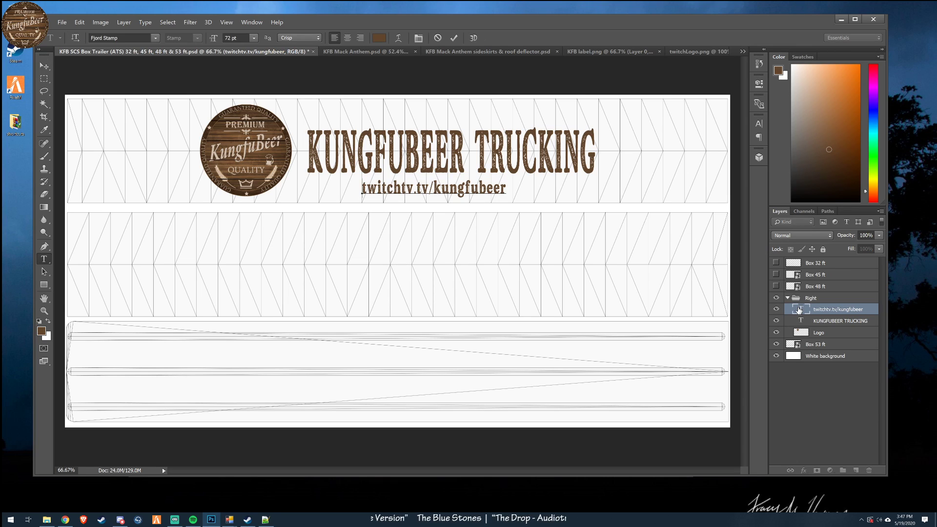
pyautogui.press('Right')
pyautogui.press('Right')
pyautogui.press('Right')
pyautogui.press('Right')
pyautogui.press('Right')
pyautogui.press('Right')
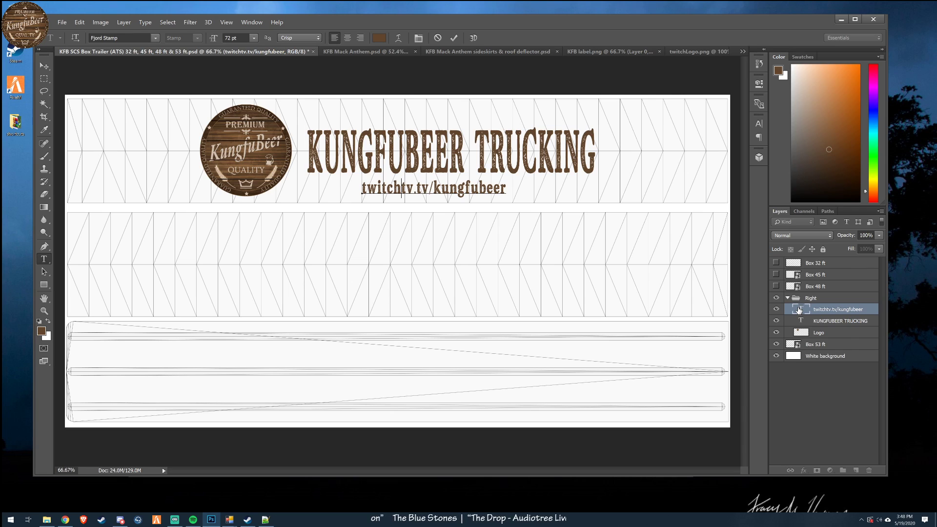
pyautogui.press('Delete')
pyautogui.press('Delete')
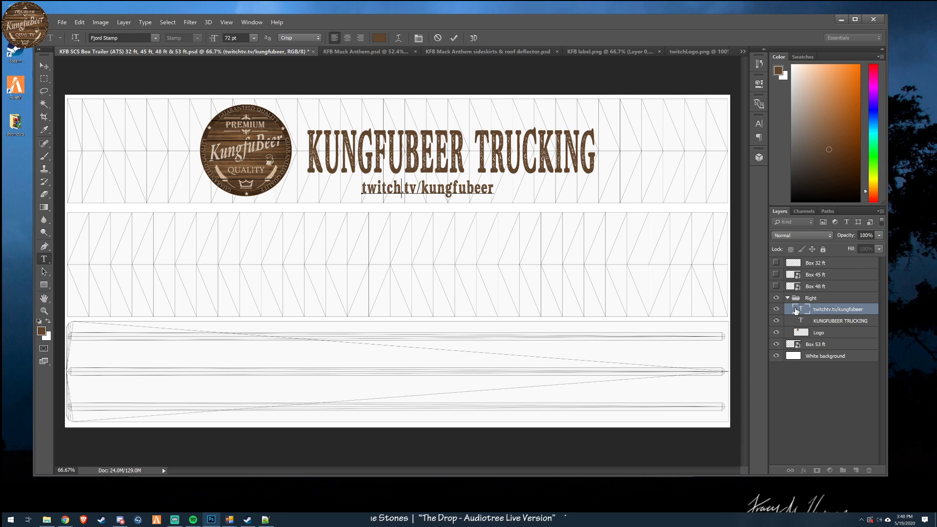
pyautogui.click(454, 37)
pyautogui.press('v')
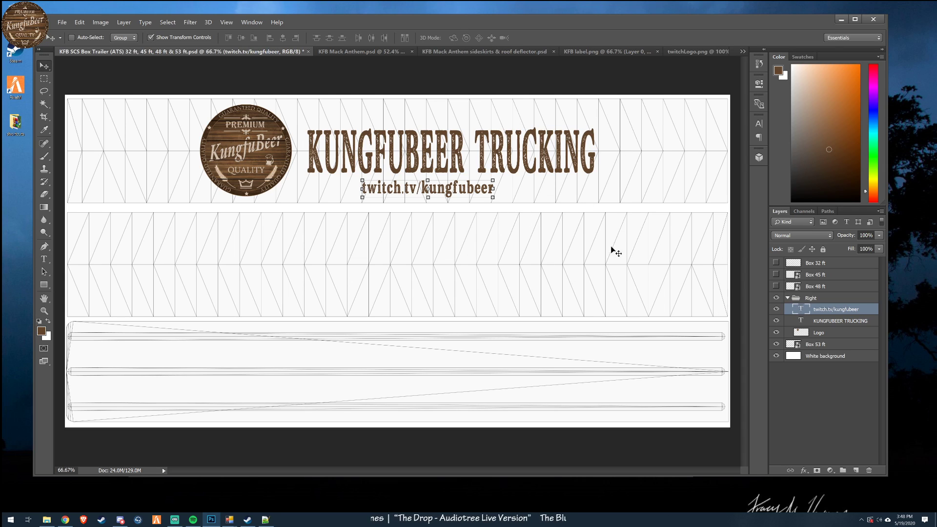
# - Scale the twitch.tv/kungfubeer text to about 78% width and 66% height and place it just beneath the word TRUCKING
pyautogui.moveTo(493, 197); pyautogui.dragTo(465, 192)
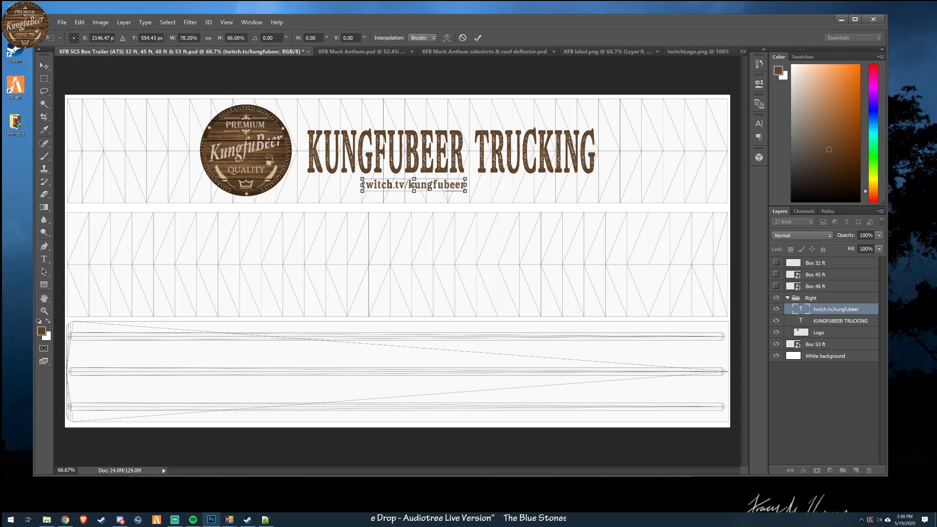
pyautogui.click(478, 37)
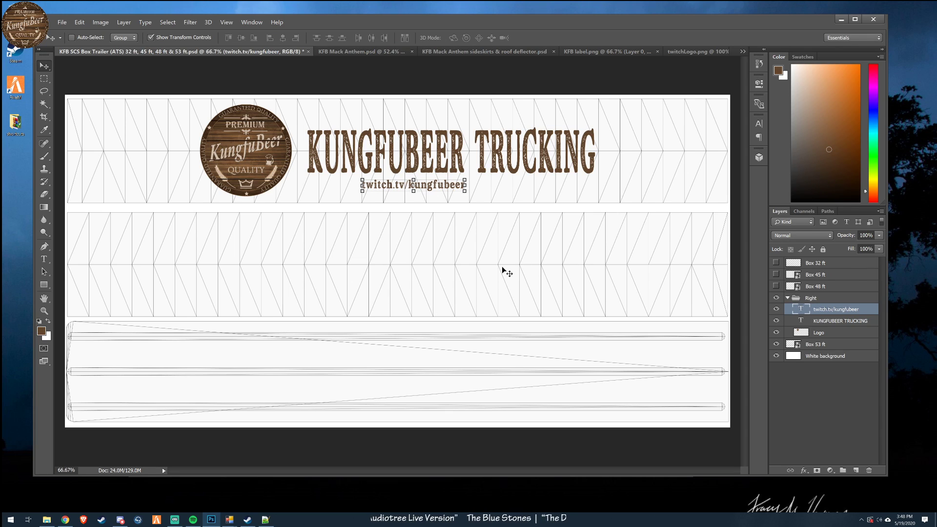
pyautogui.moveTo(432, 252); pyautogui.dragTo(552, 245)
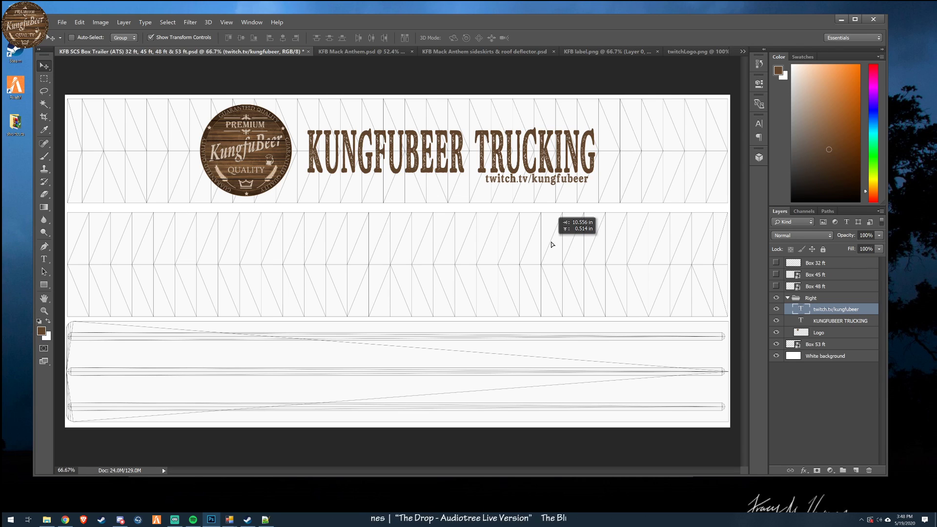
pyautogui.moveTo(551, 242); pyautogui.dragTo(551, 245)
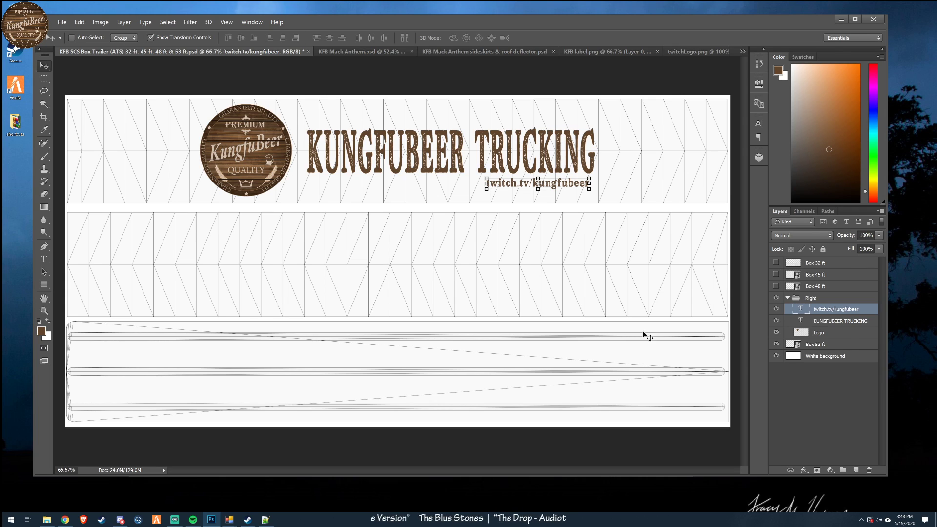
# - Collapse the Right group and duplicate it within the same document as a group named Left
pyautogui.click(787, 297)
pyautogui.rightClick(810, 299)
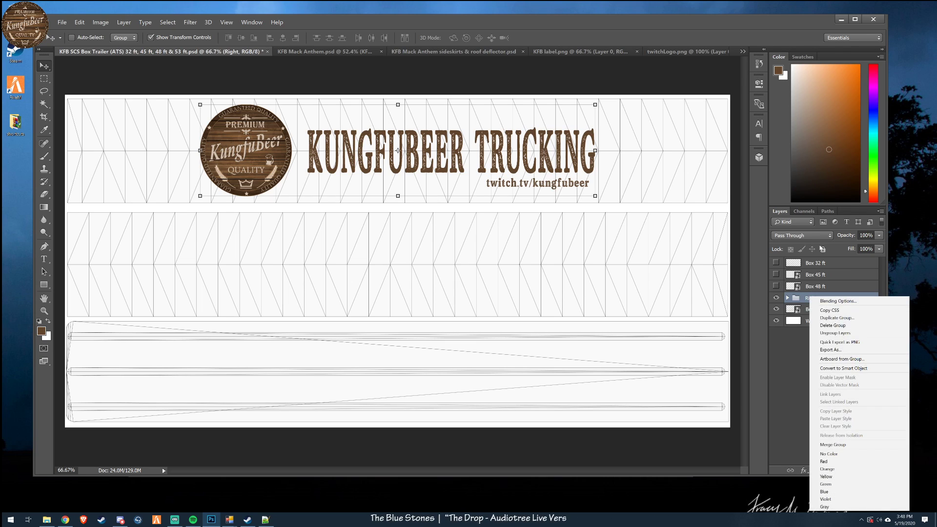
pyautogui.click(830, 318)
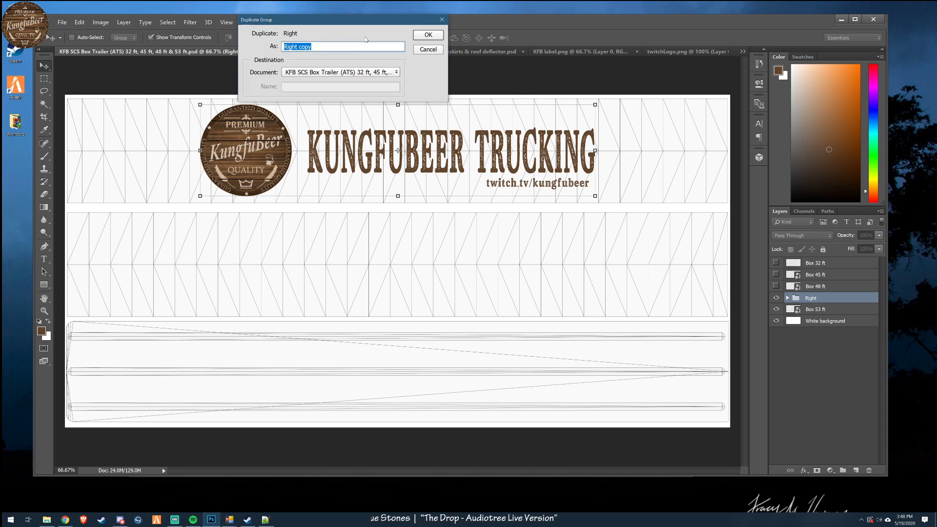
pyautogui.write('Left')
pyautogui.press('Return')
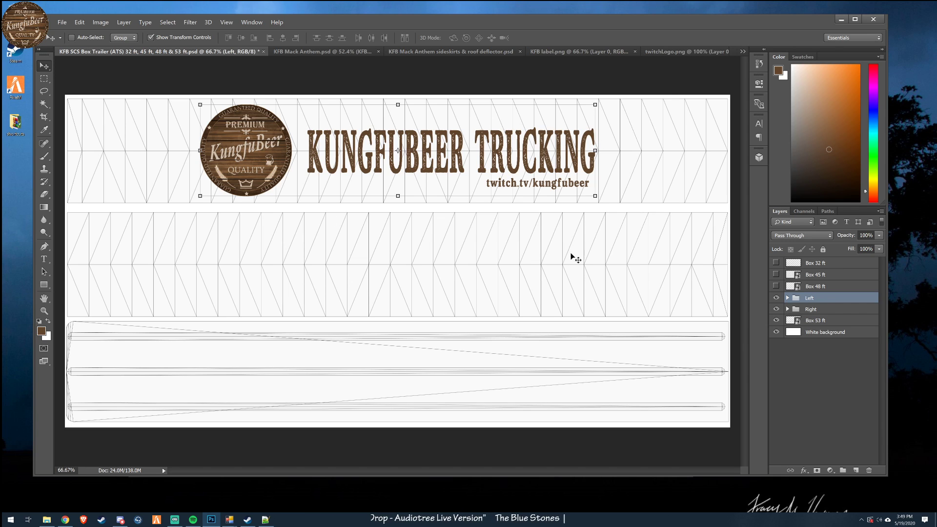
# - Move the Left group down onto the middle side panel and nudge it to the panel's vertical centre
pyautogui.moveTo(541, 256); pyautogui.dragTo(567, 399)
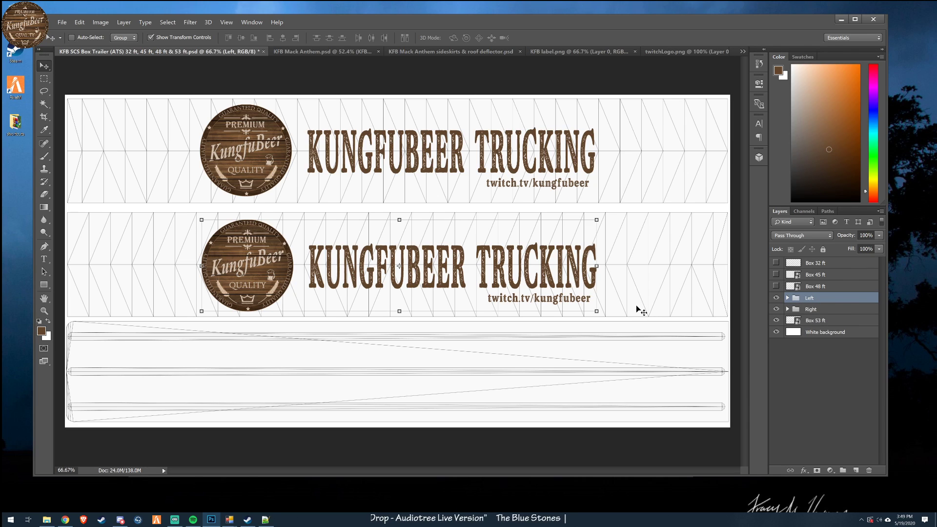
pyautogui.press('Up')
pyautogui.press('Up')
pyautogui.press('Up')
pyautogui.press('Up')
pyautogui.press('Up')
pyautogui.press('Up')
pyautogui.press('Up')
pyautogui.press('Down')
pyautogui.press('Down')
pyautogui.press('Down')
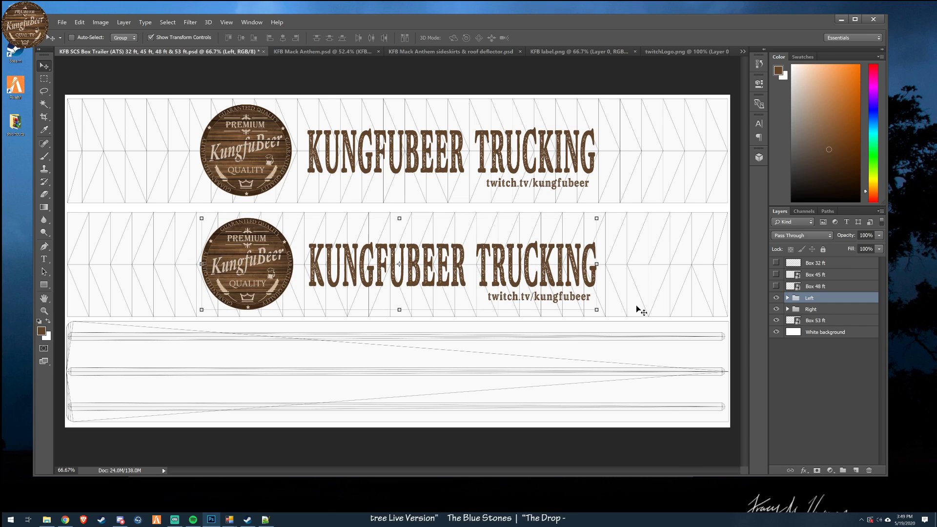
# - Move the Left group's logo horizontally to the TRUCKING end of the lettering, keeping it at the same height
pyautogui.click(788, 298)
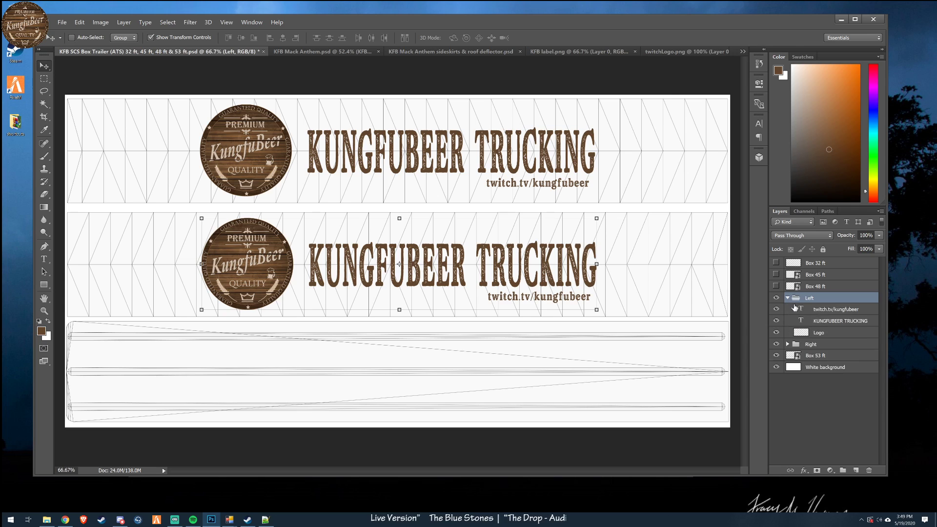
pyautogui.click(829, 334)
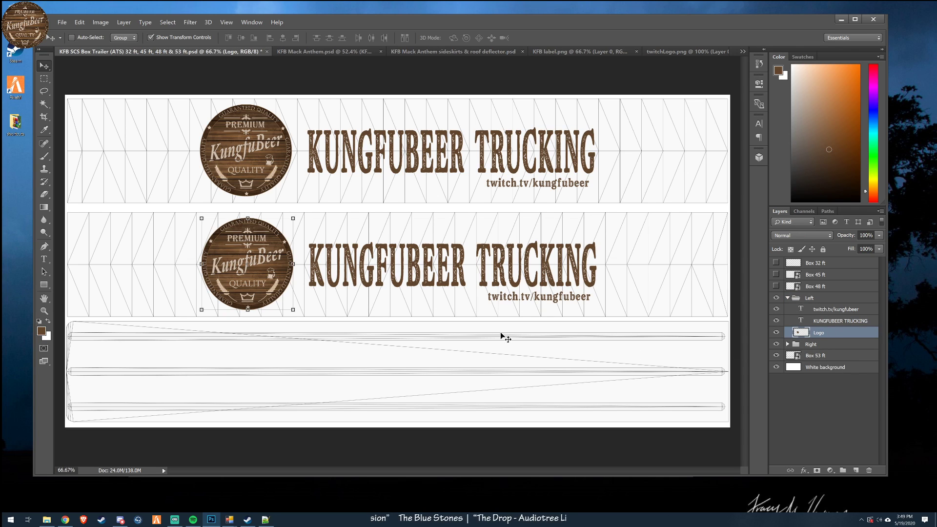
pyautogui.moveTo(342, 353); pyautogui.dragTo(635, 356)
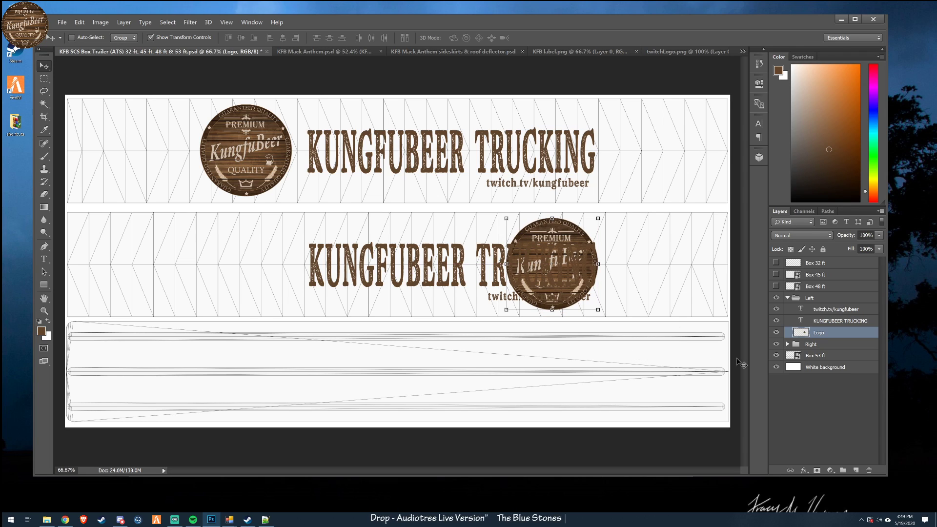
# - Move the Left group's twitch.tv/kungfubeer and KUNGFUBEER TRUCKING texts together to the left of the logo and nudge them slightly up
pyautogui.click(830, 309)
pyautogui.keyDown('shift'); pyautogui.click(829, 321); pyautogui.keyUp('shift')
pyautogui.moveTo(611, 377); pyautogui.dragTo(506, 368)
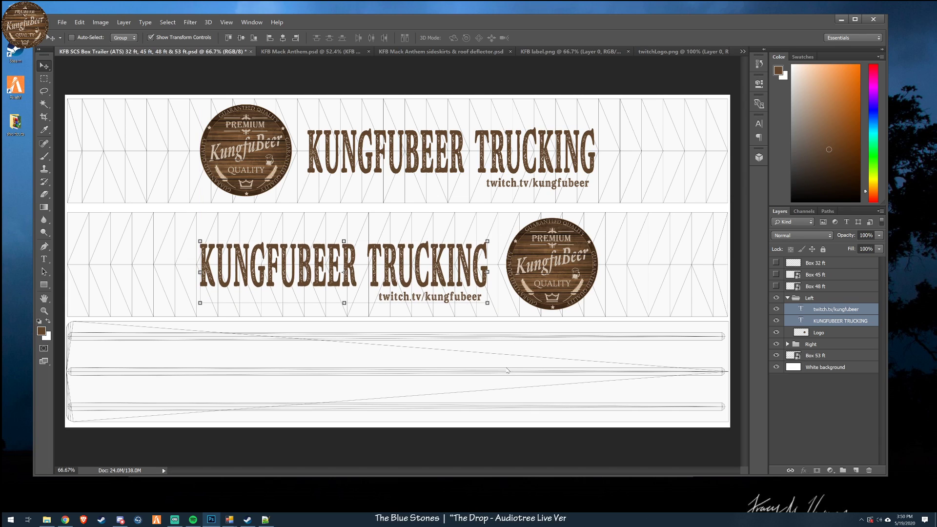
pyautogui.hotkey('shift', 'Up')
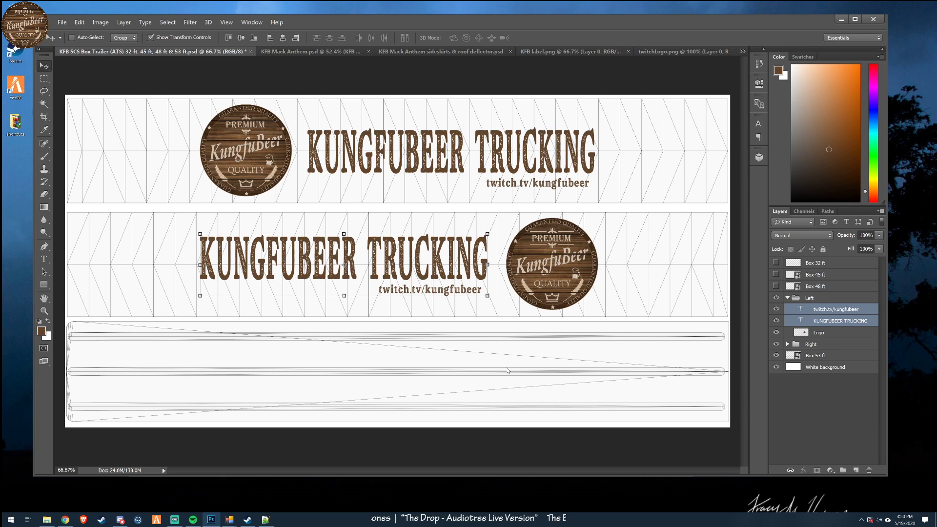
# - Nudge the Left group's two text layers down together to centre them vertically beside the logo
pyautogui.hotkey('shift', 'Down')
pyautogui.hotkey('shift', 'Down')
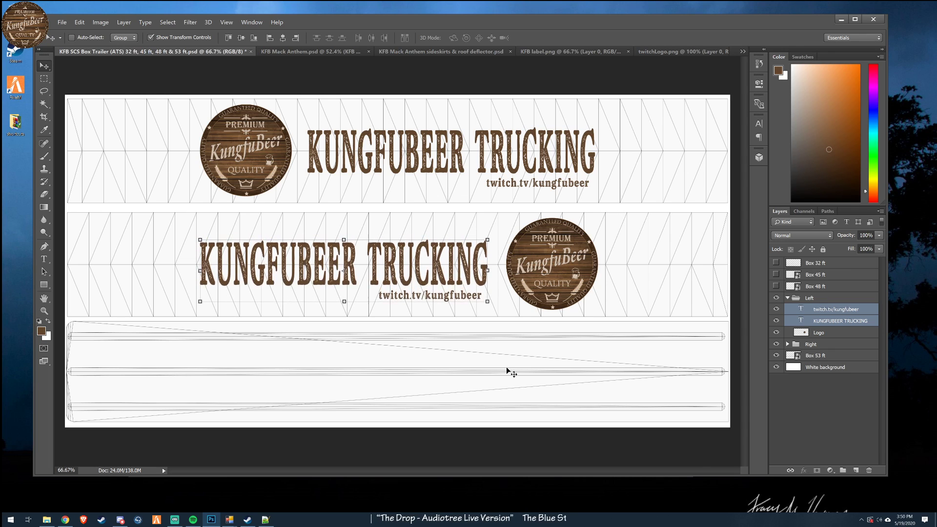
pyautogui.press('Down')
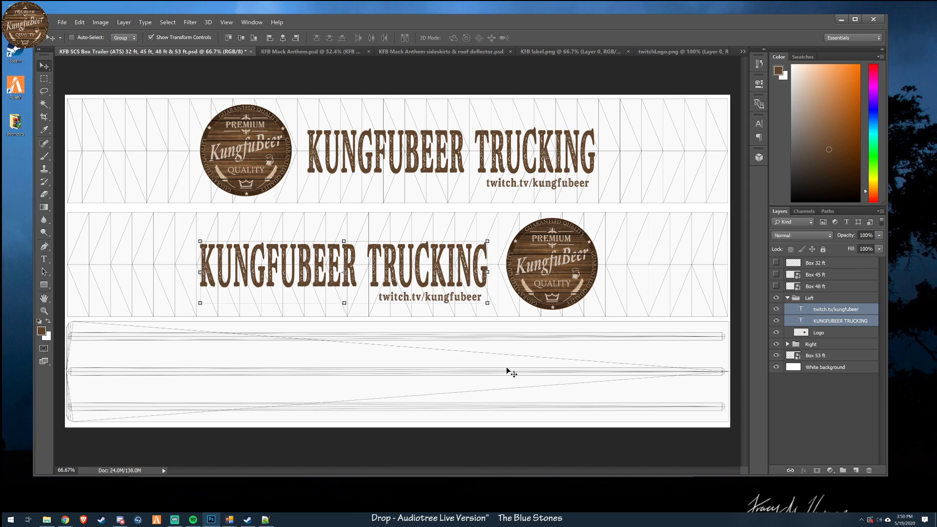
pyautogui.press('Up')
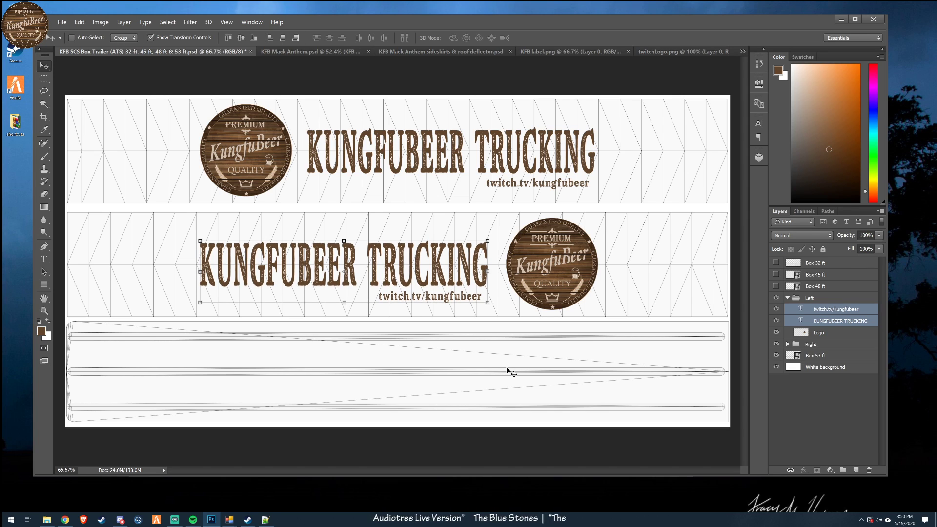
# - Move the Left group's twitch.tv/kungfubeer text beneath KUNGFUBEER, slightly indented, and shift the Right group's Twitch text slightly to the right
pyautogui.keyDown('ctrl'); pyautogui.click(841, 321); pyautogui.keyUp('ctrl')
pyautogui.moveTo(475, 350); pyautogui.dragTo(295, 349)
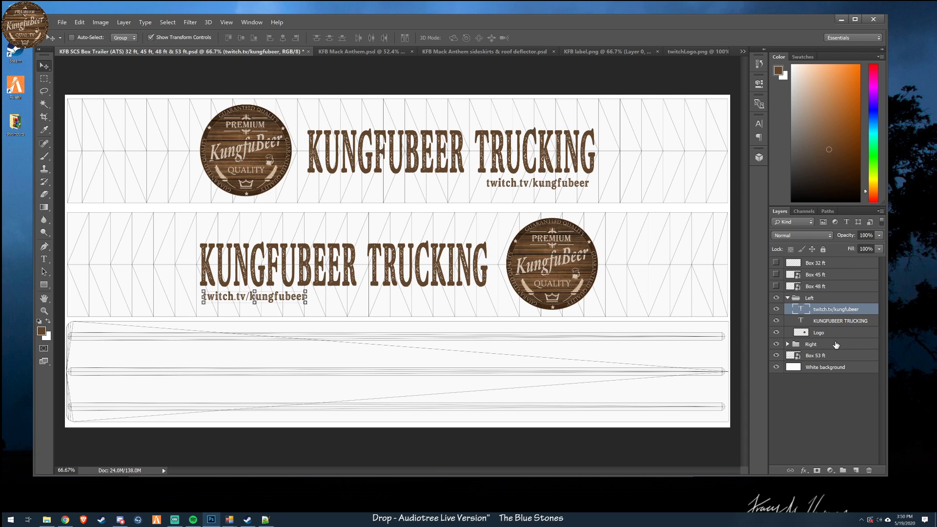
pyautogui.click(787, 344)
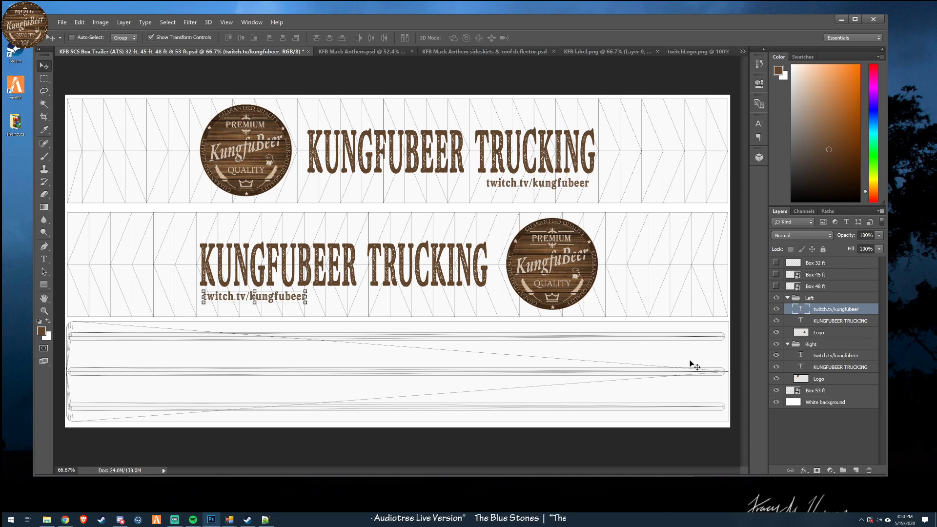
pyautogui.click(834, 356)
pyautogui.moveTo(625, 225)
pyautogui.mouseDown()
pyautogui.moveTo(638, 235)
pyautogui.moveTo(627, 227)
pyautogui.moveTo(640, 227)
pyautogui.moveTo(627, 226)
pyautogui.mouseUp()
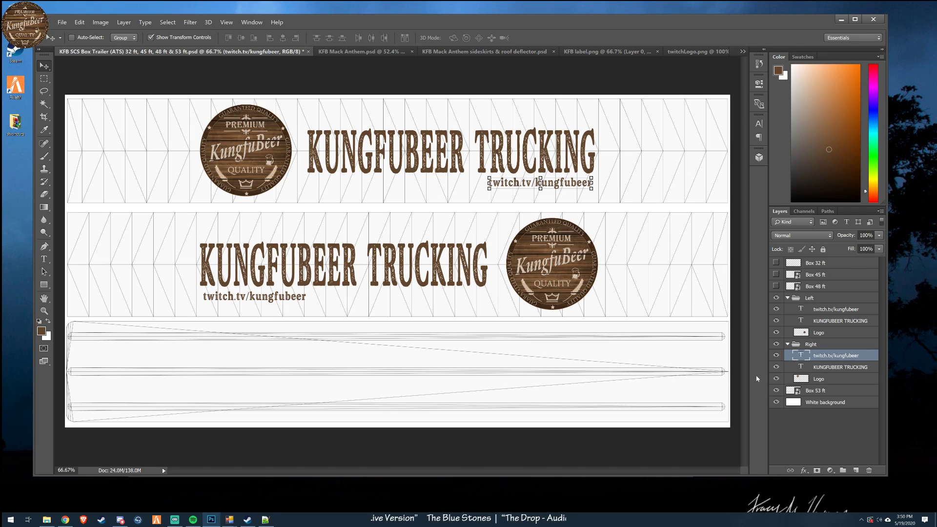
pyautogui.click(824, 311)
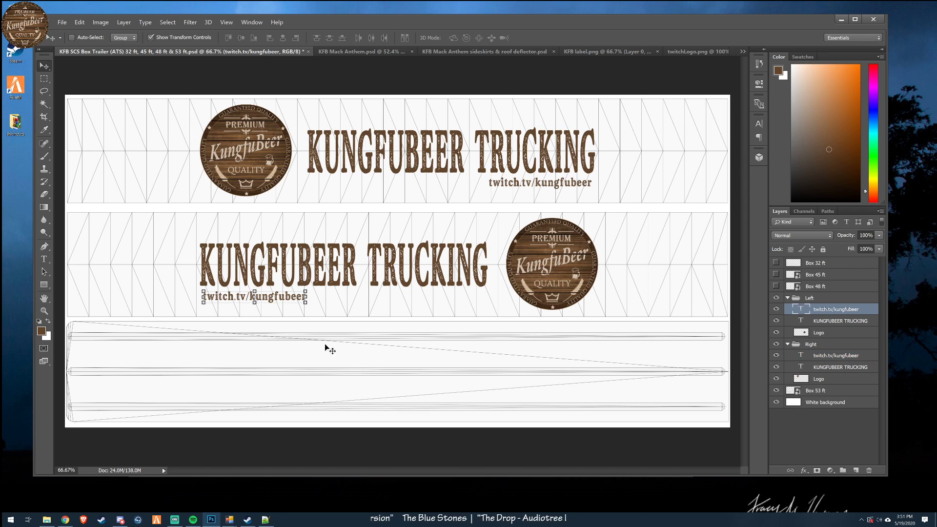
pyautogui.moveTo(316, 343); pyautogui.dragTo(331, 345)
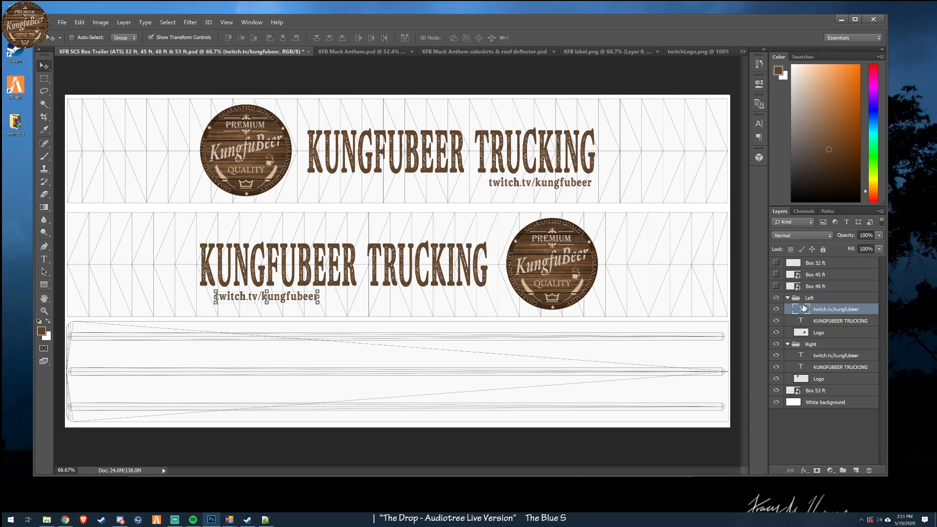
# - Collapse the Left and Right groups and hide the White background and Box 53 ft layers
pyautogui.click(787, 298)
pyautogui.click(787, 309)
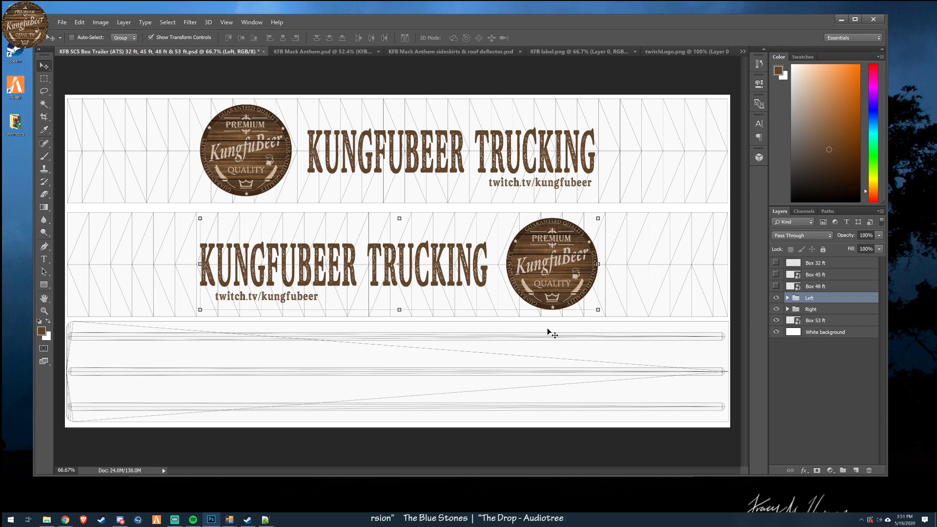
pyautogui.click(808, 311)
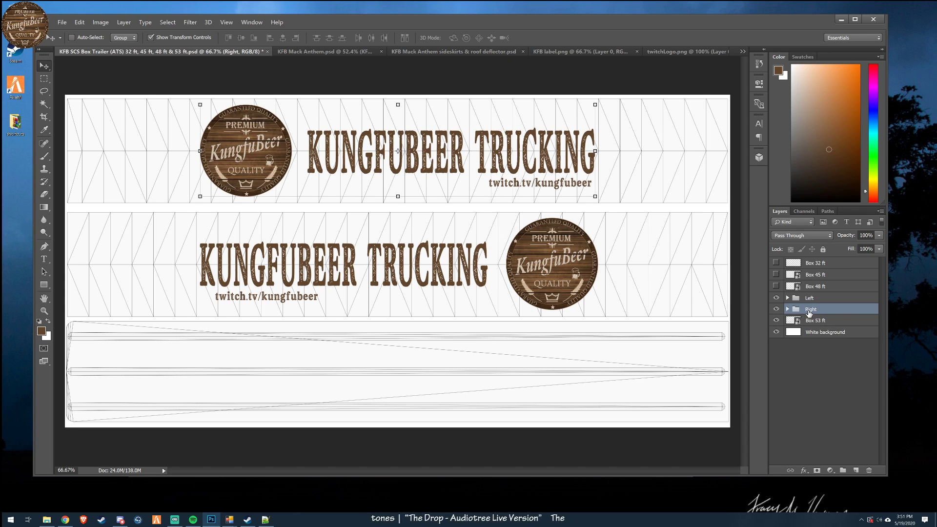
pyautogui.click(821, 299)
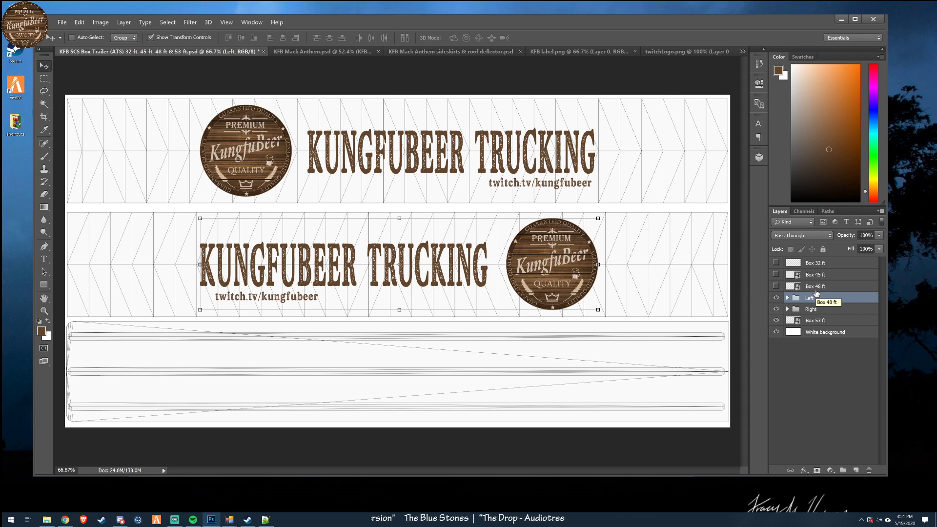
pyautogui.click(776, 332)
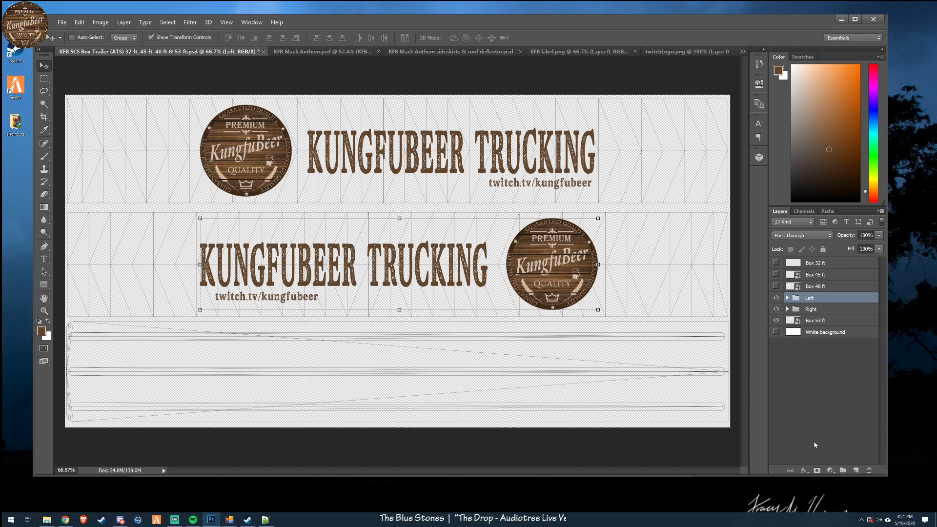
pyautogui.click(776, 320)
# - Start saving the artwork under a new file and browse to kungfubeer\vehicle\trailer_owned\upgrade\paintjob\scs_box\kfb_custom as the destination
pyautogui.click(62, 22)
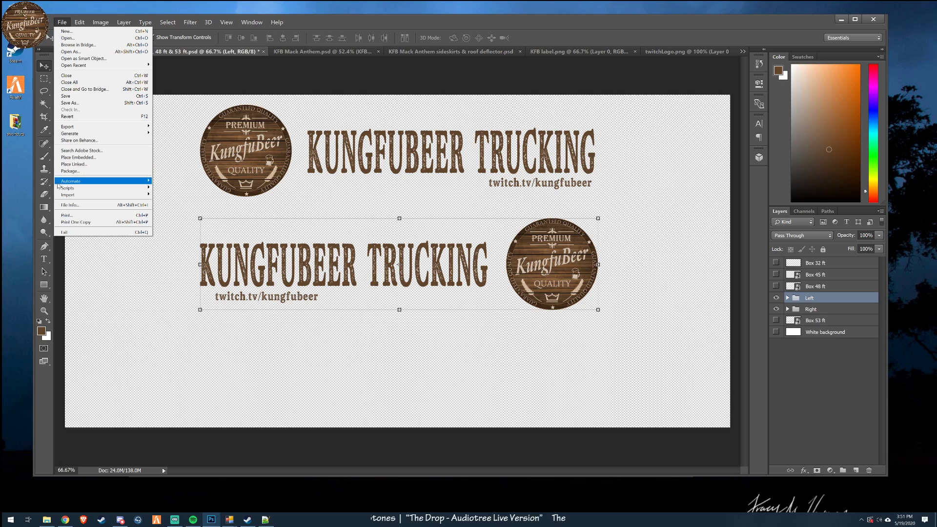
pyautogui.click(69, 103)
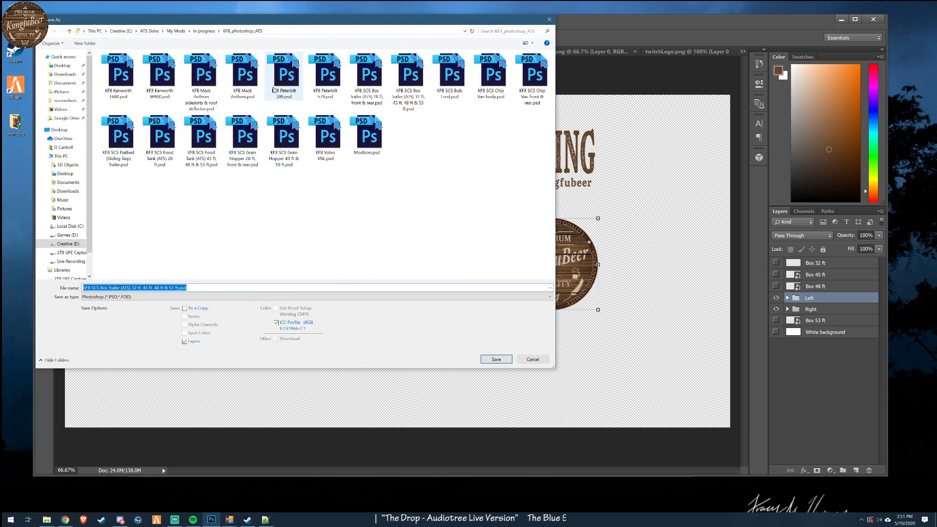
pyautogui.click(204, 31)
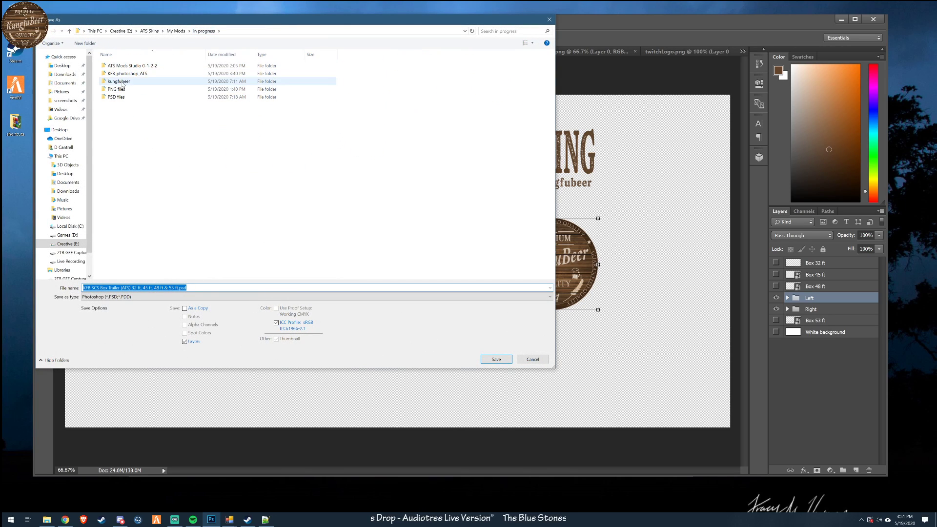
pyautogui.doubleClick(121, 82)
pyautogui.doubleClick(121, 82)
pyautogui.click(118, 70)
pyautogui.doubleClick(117, 69)
pyautogui.doubleClick(117, 70)
pyautogui.doubleClick(117, 69)
pyautogui.doubleClick(117, 69)
pyautogui.doubleClick(117, 69)
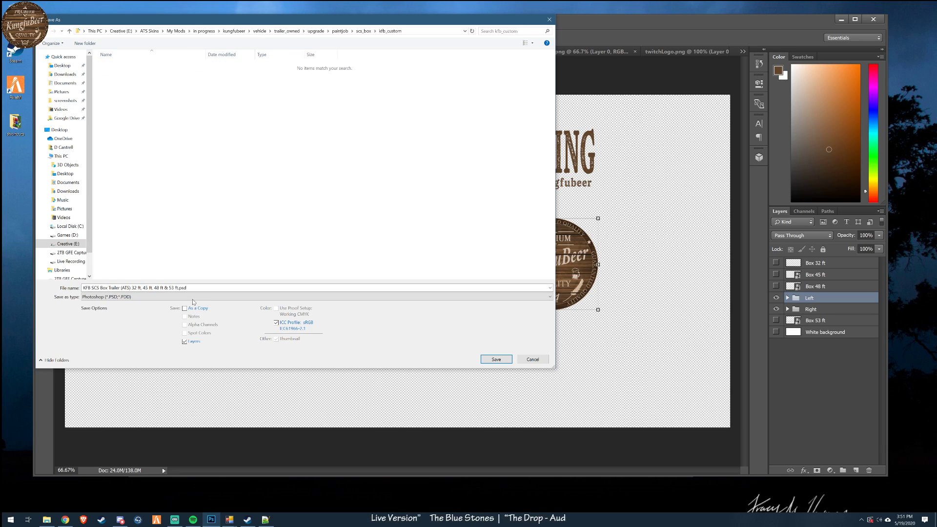
# - Save the artwork in D3D/DDS format over the existing box53.dds, with generated MIP maps
pyautogui.click(176, 297)
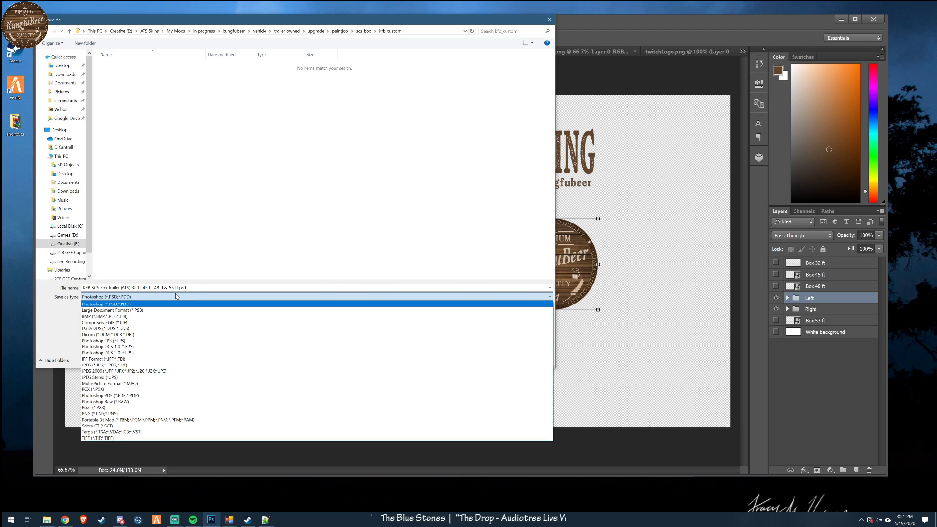
pyautogui.click(153, 330)
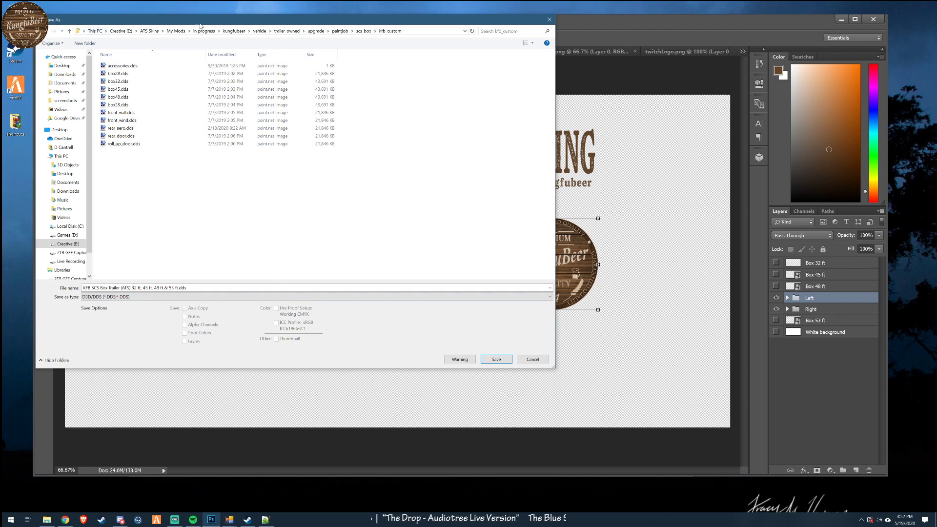
pyautogui.click(525, 43)
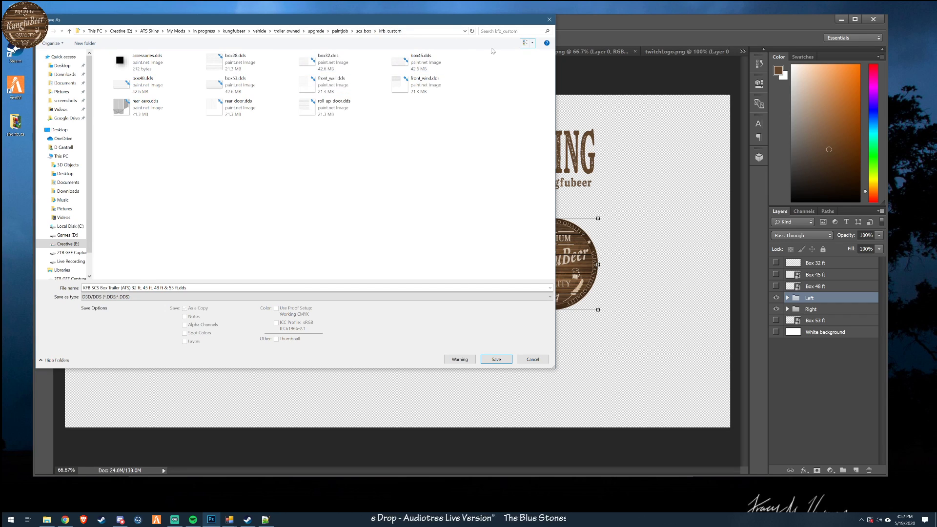
pyautogui.click(525, 43)
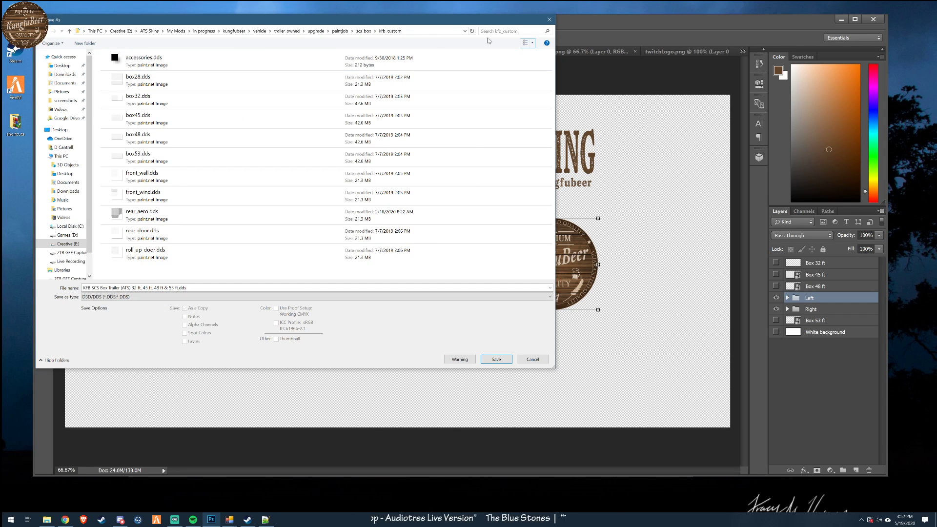
pyautogui.click(525, 43)
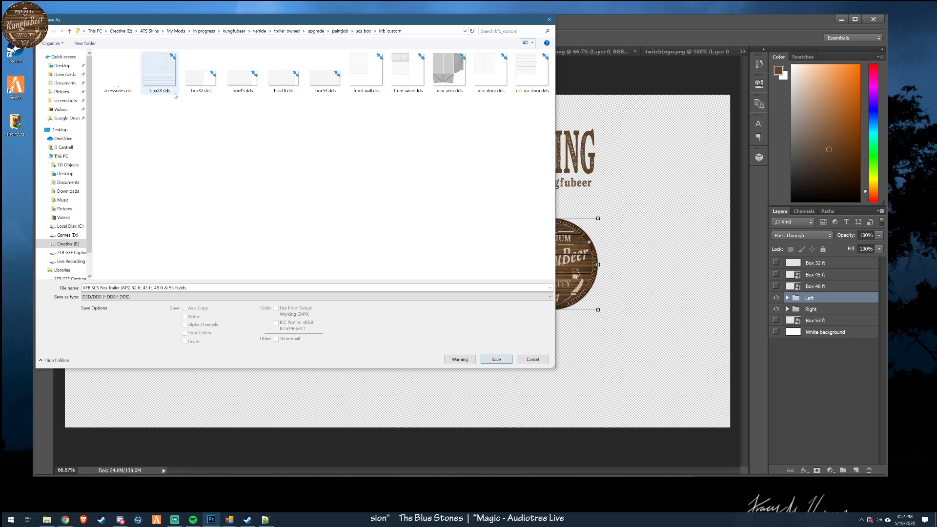
pyautogui.click(323, 86)
pyautogui.click(495, 359)
pyautogui.click(486, 262)
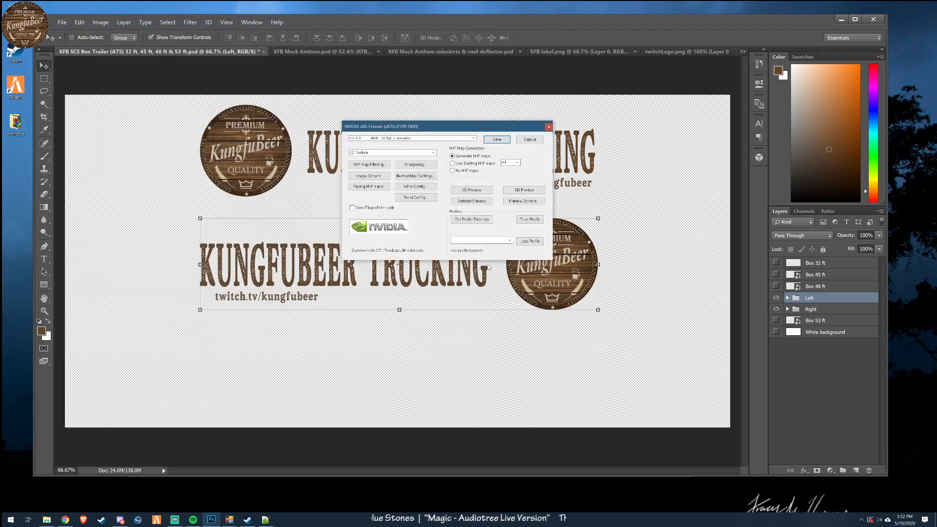
pyautogui.click(503, 139)
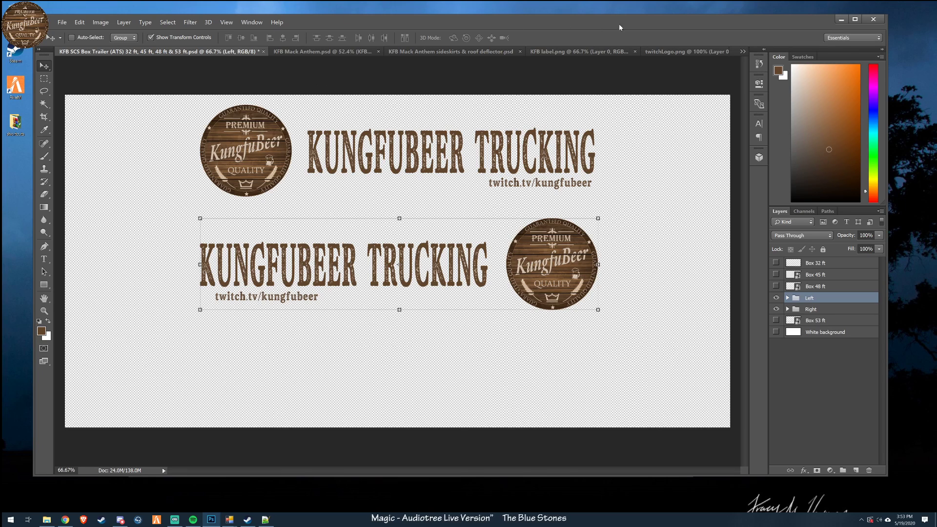
# - Switch to File Explorer and open the mod's kungfubeer\def\vehicle\trailer_owned\scs.box\paint_job folder
pyautogui.click(841, 20)
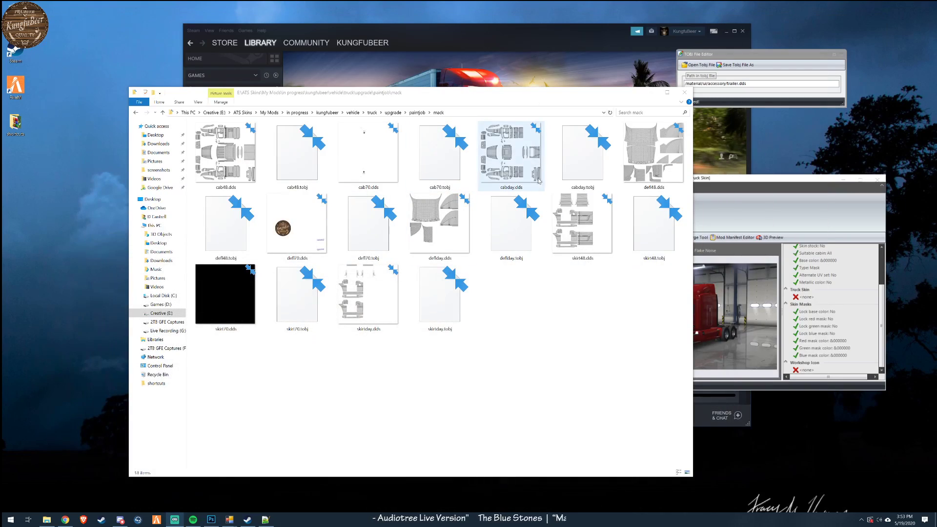
pyautogui.moveTo(488, 100); pyautogui.dragTo(444, 101)
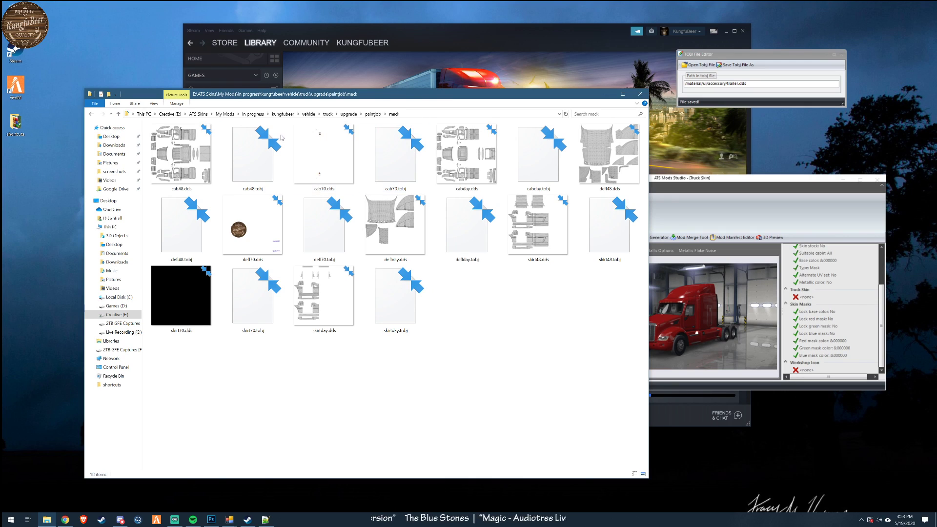
pyautogui.click(225, 114)
pyautogui.doubleClick(171, 176)
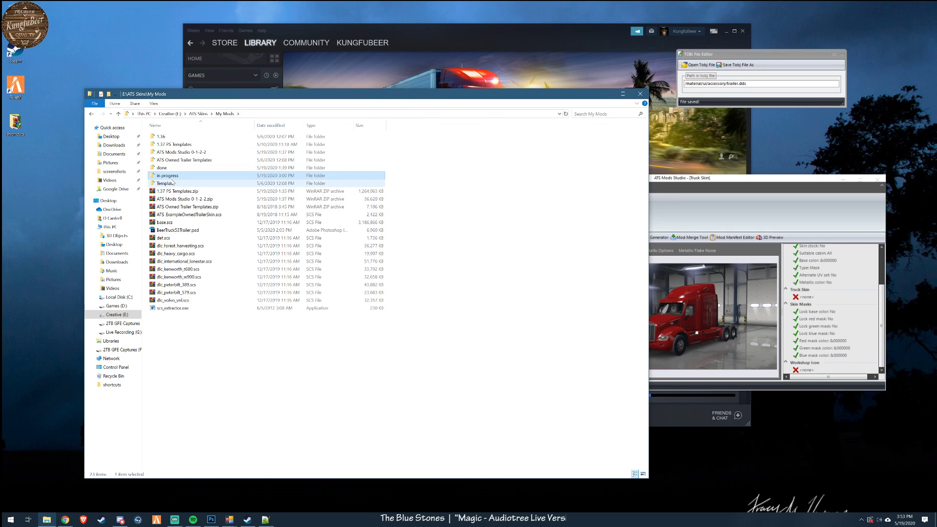
pyautogui.doubleClick(169, 152)
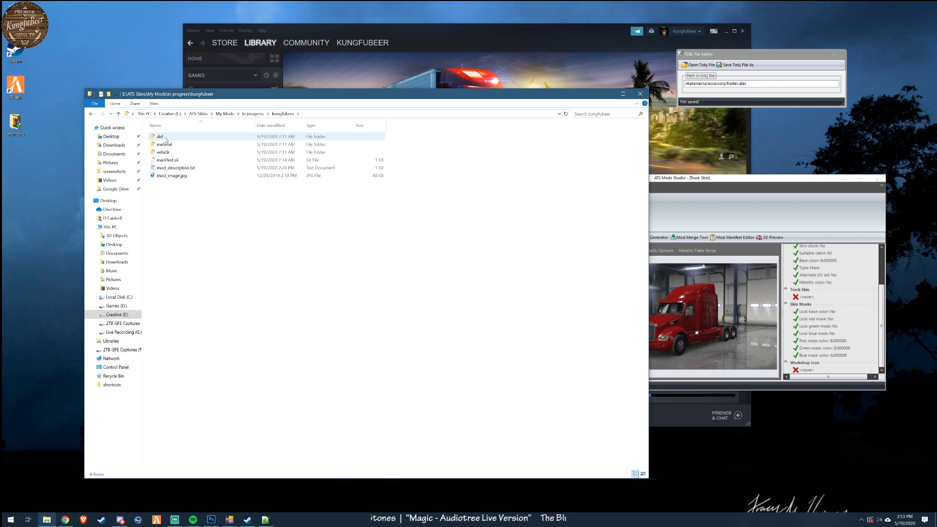
pyautogui.doubleClick(165, 138)
pyautogui.doubleClick(166, 137)
pyautogui.doubleClick(167, 137)
pyautogui.doubleClick(170, 137)
pyautogui.doubleClick(166, 137)
# - Open box.sii in Notepad++, select custom/ in the paint_job_mask path and move the editor window clear of the folder window
pyautogui.click(167, 145)
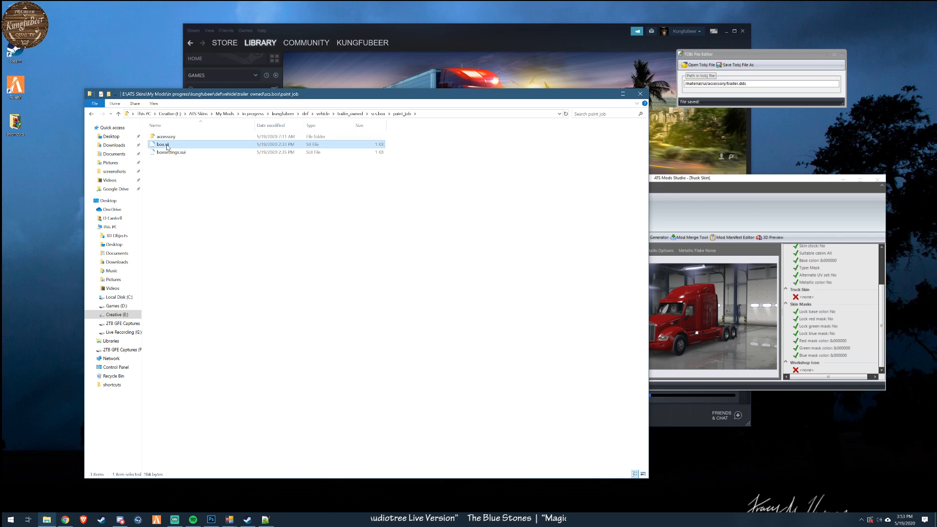
pyautogui.rightClick(167, 146)
pyautogui.click(181, 159)
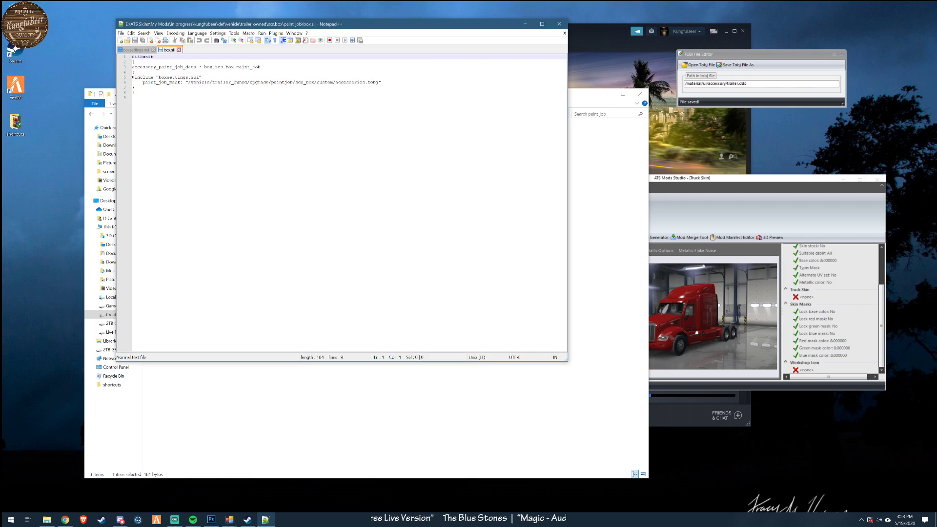
pyautogui.moveTo(317, 82); pyautogui.dragTo(335, 82)
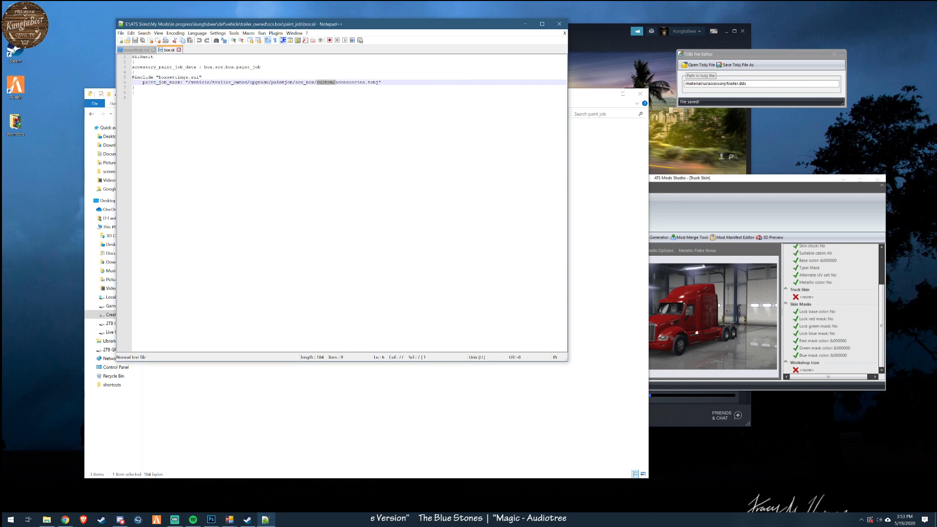
pyautogui.moveTo(371, 28); pyautogui.dragTo(575, 198)
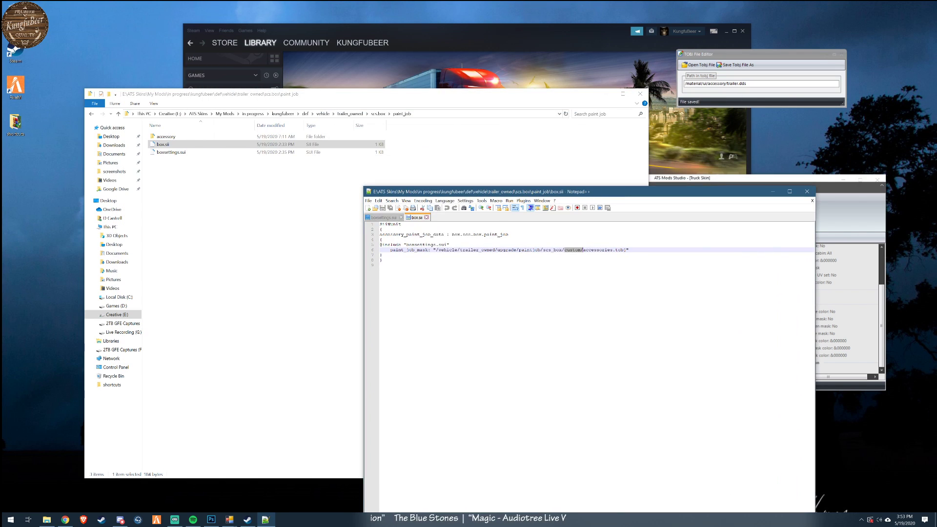
# - Browse to the mod's vehicle\trailer_owned\upgrade\paintjob\scs_box folder and check the custom paint job folder's name and contents
pyautogui.click(253, 113)
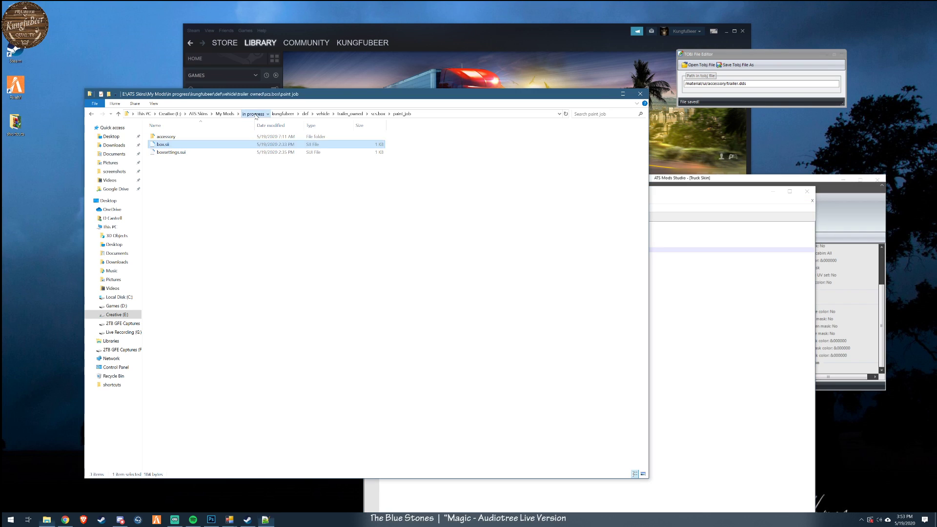
pyautogui.doubleClick(167, 152)
pyautogui.doubleClick(163, 152)
pyautogui.doubleClick(167, 137)
pyautogui.click(167, 140)
pyautogui.doubleClick(166, 138)
pyautogui.doubleClick(169, 139)
pyautogui.doubleClick(172, 140)
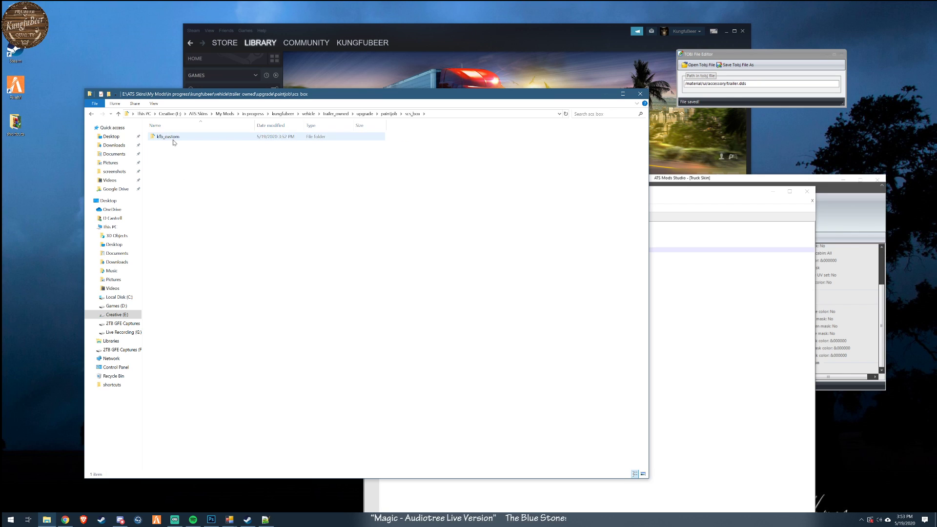
pyautogui.doubleClick(170, 138)
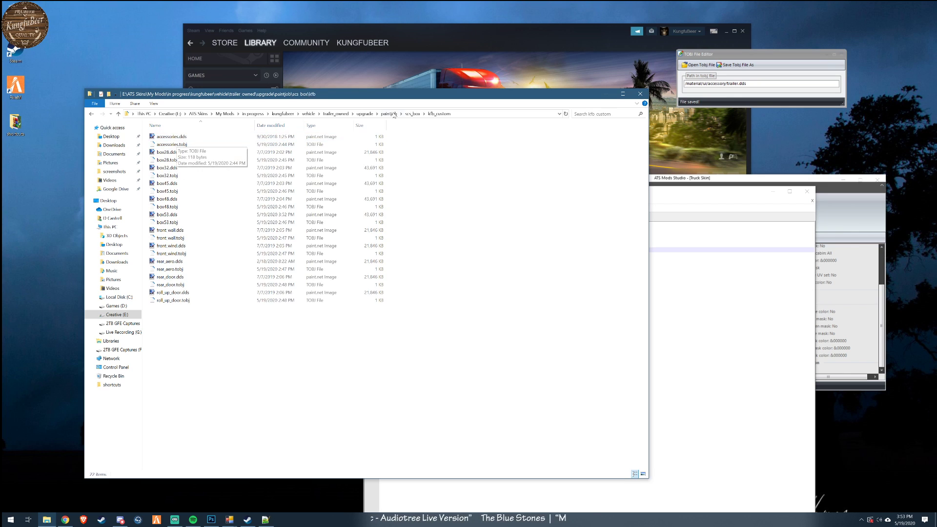
pyautogui.click(412, 113)
pyautogui.click(170, 137)
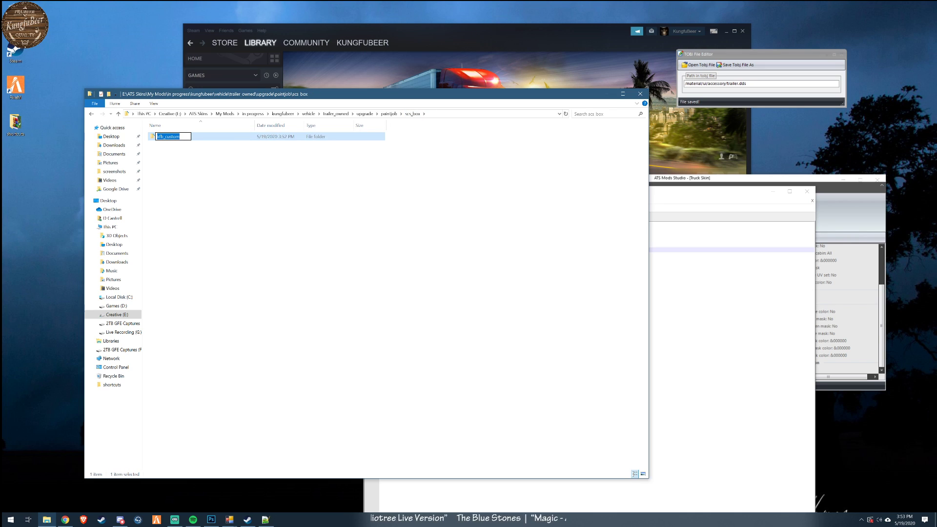
# - In box.sii, change the paint_job_mask folder from custom to kfb_custom and save the file
pyautogui.click(690, 221)
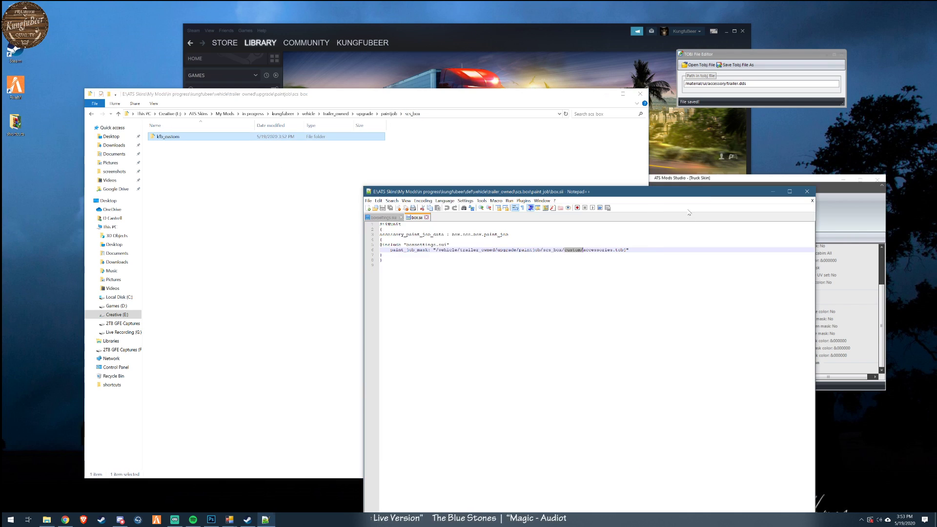
pyautogui.click(564, 250)
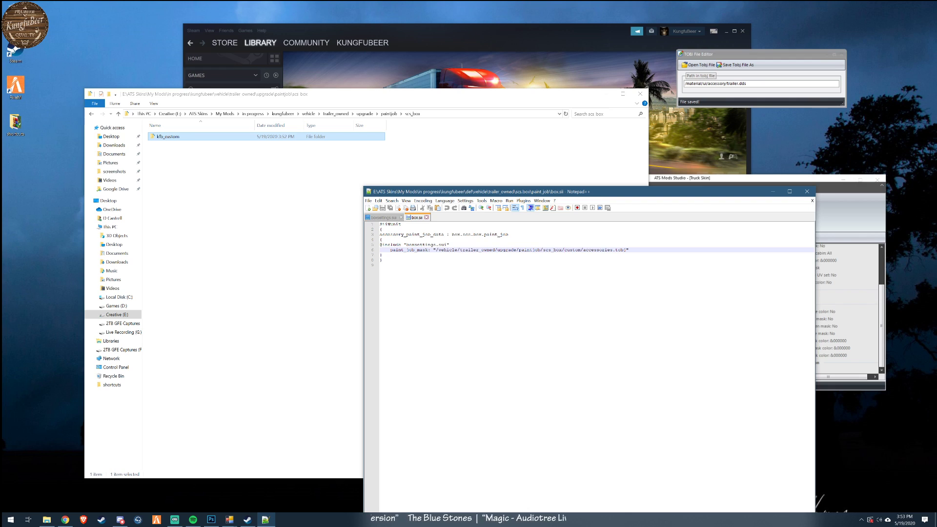
pyautogui.write('kfb_')
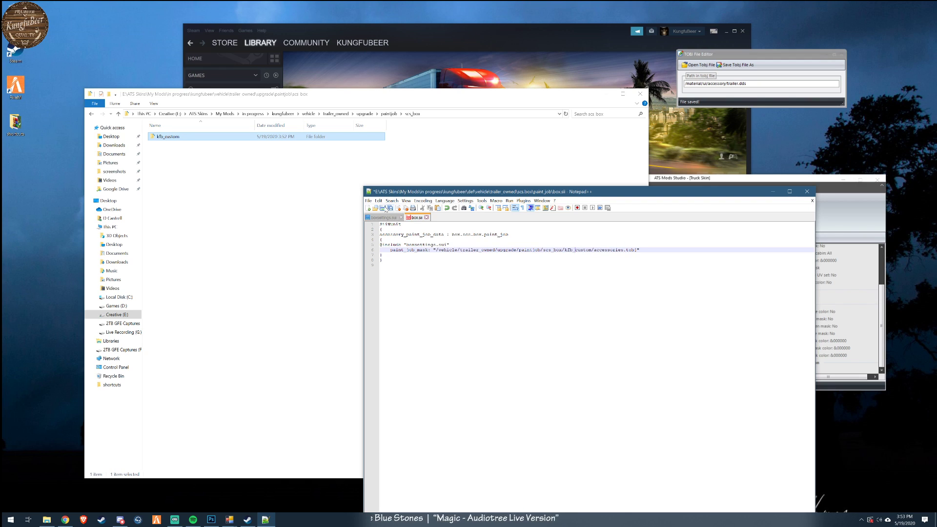
pyautogui.hotkey('ctrl', 's')
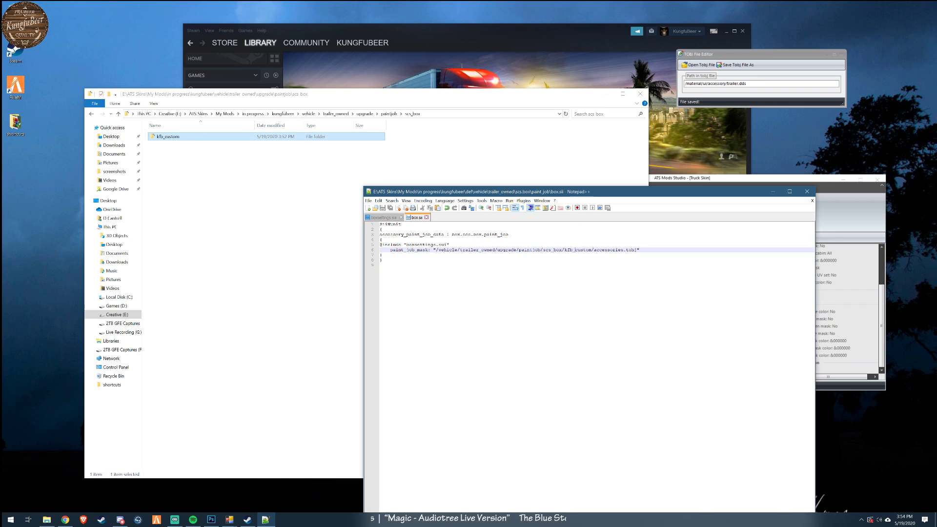
# - Return to the mod's def\vehicle\trailer_owned\scs.box\paint_job folder and open boxsettings.sui in Notepad++ to review its settings
pyautogui.click(316, 115)
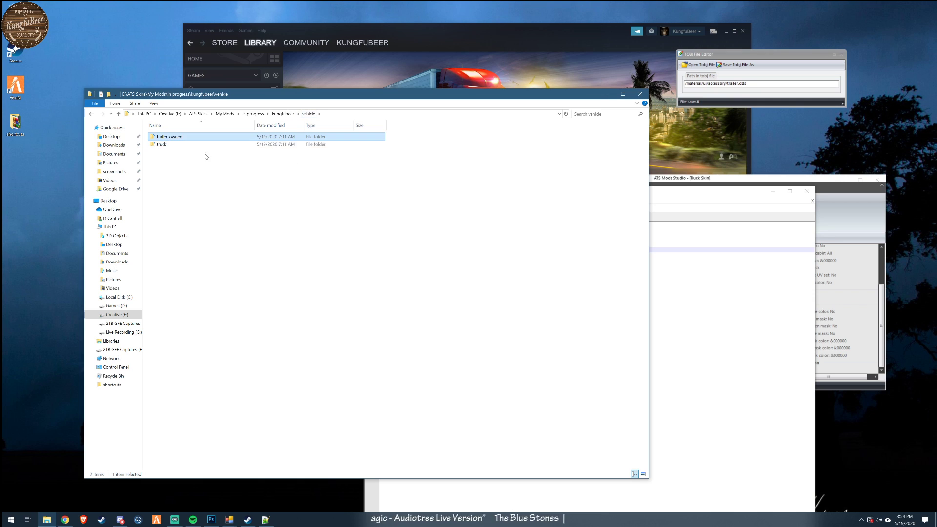
pyautogui.click(283, 114)
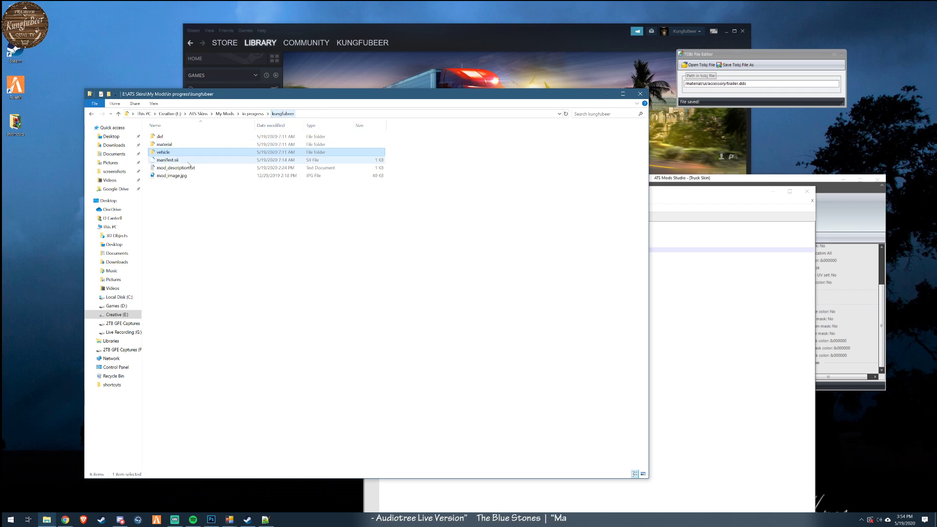
pyautogui.doubleClick(160, 136)
pyautogui.doubleClick(165, 138)
pyautogui.doubleClick(164, 137)
pyautogui.doubleClick(164, 137)
pyautogui.doubleClick(164, 138)
pyautogui.rightClick(162, 152)
pyautogui.click(194, 168)
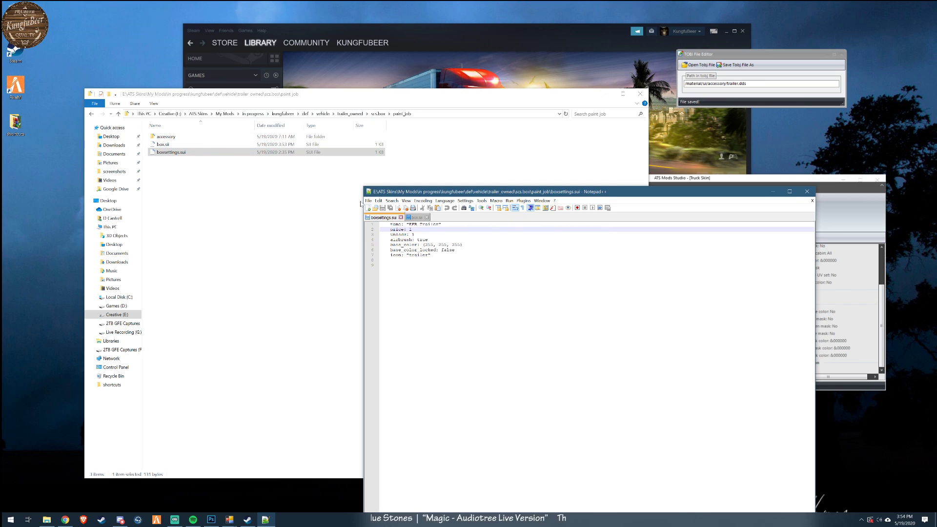
# - Open box.sii from the scs.box\paint_job\accessory folder in Notepad++
pyautogui.click(378, 114)
pyautogui.click(363, 115)
pyautogui.doubleClick(176, 138)
pyautogui.doubleClick(166, 137)
pyautogui.doubleClick(173, 138)
pyautogui.rightClick(170, 140)
pyautogui.click(186, 150)
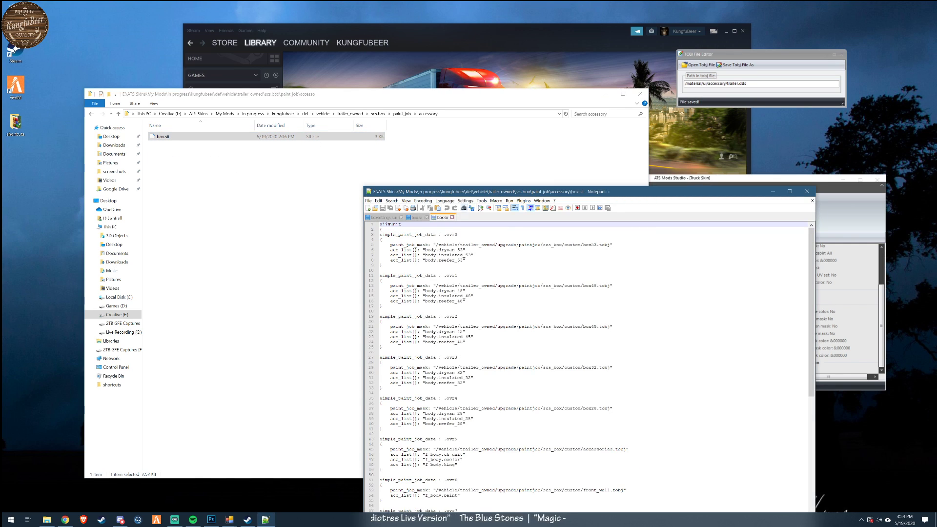
# - Replace every custom with kfb_custom in the accessory box.sii, save the file and review its remaining paths
pyautogui.click(392, 200)
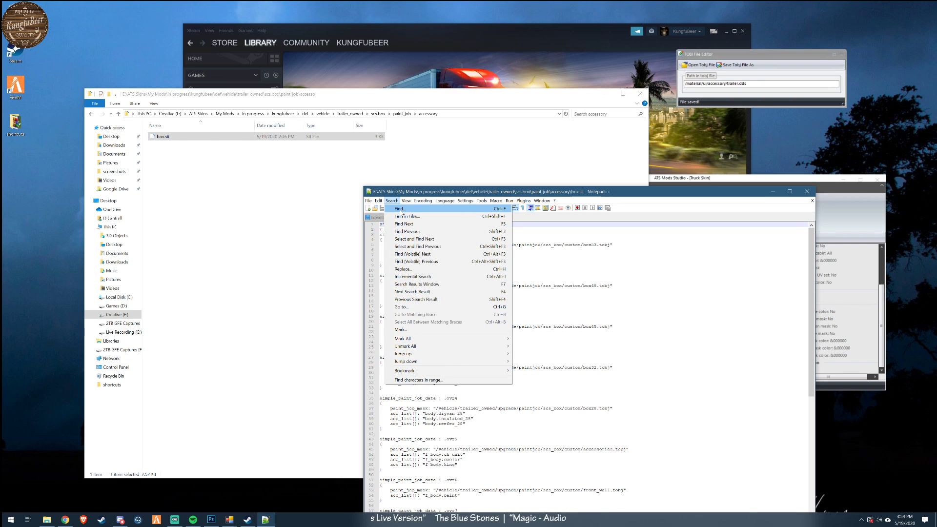
pyautogui.click(401, 210)
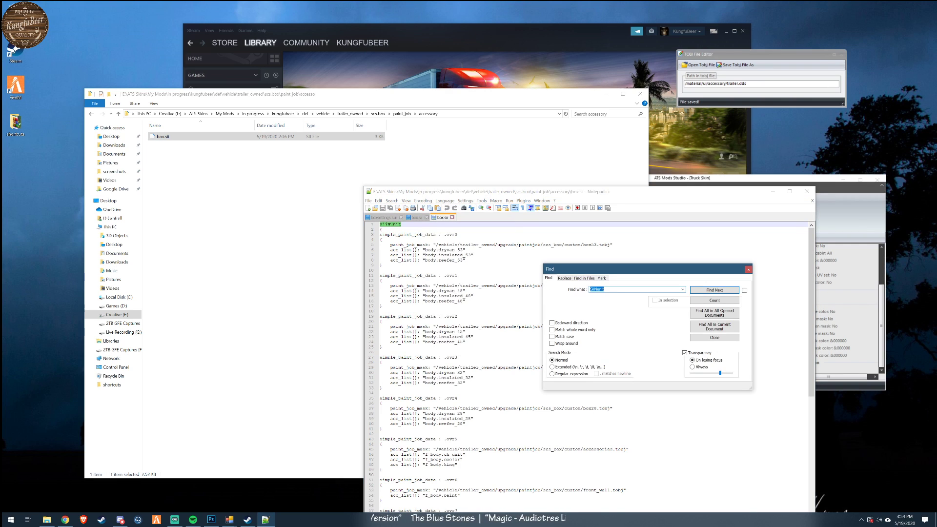
pyautogui.write('custom')
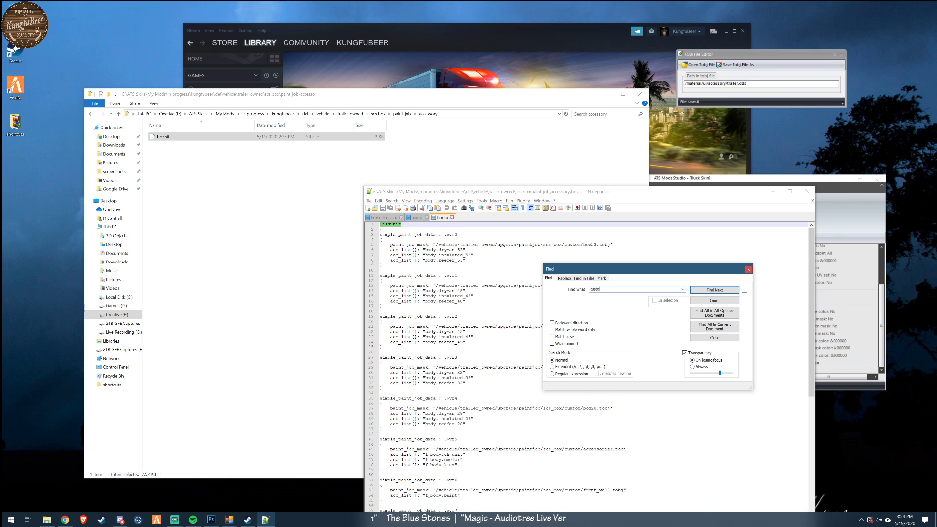
pyautogui.click(566, 279)
pyautogui.doubleClick(591, 299)
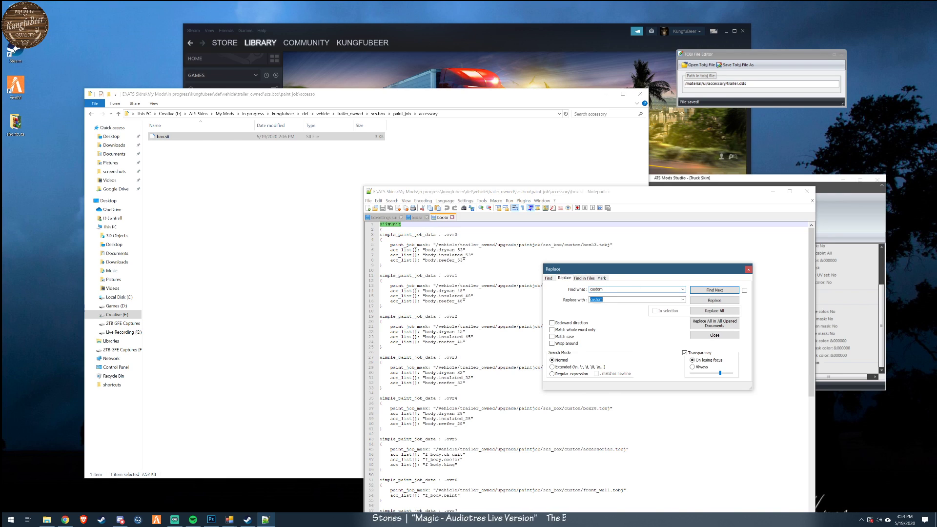
pyautogui.click(591, 300)
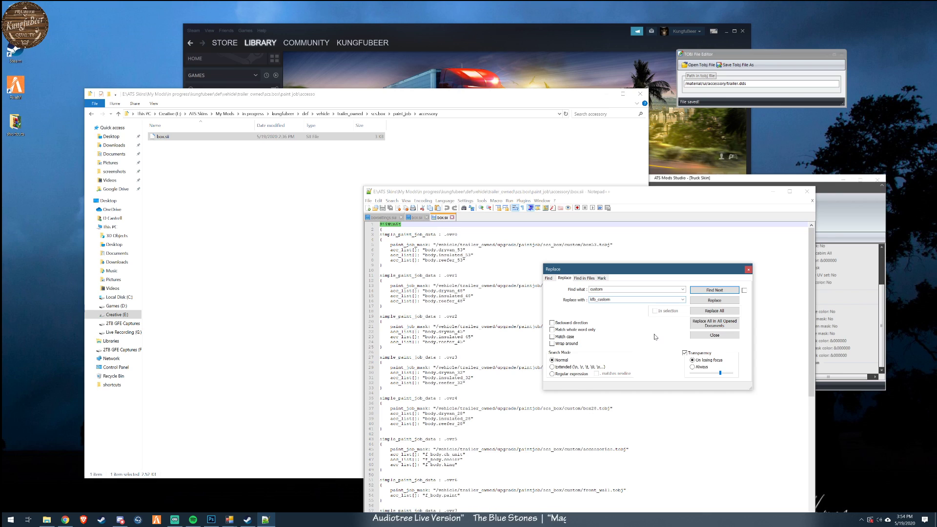
pyautogui.click(716, 312)
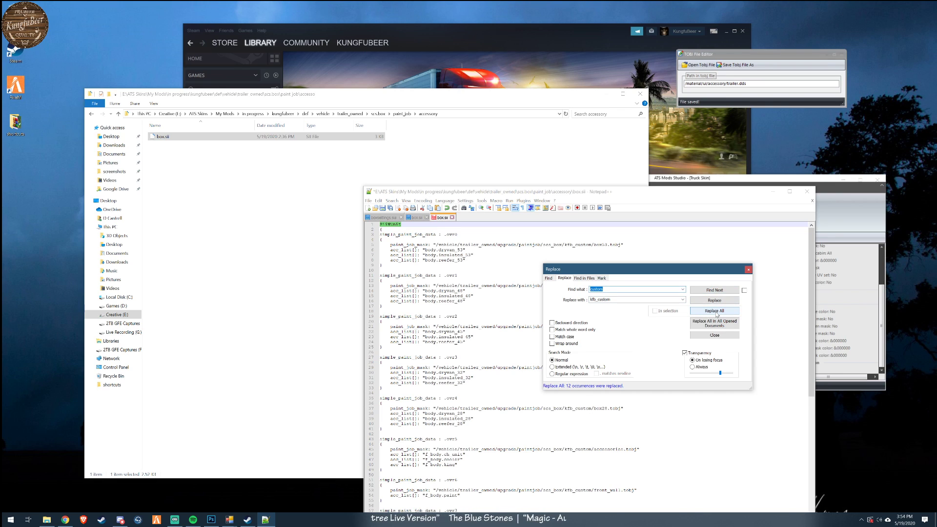
pyautogui.click(749, 270)
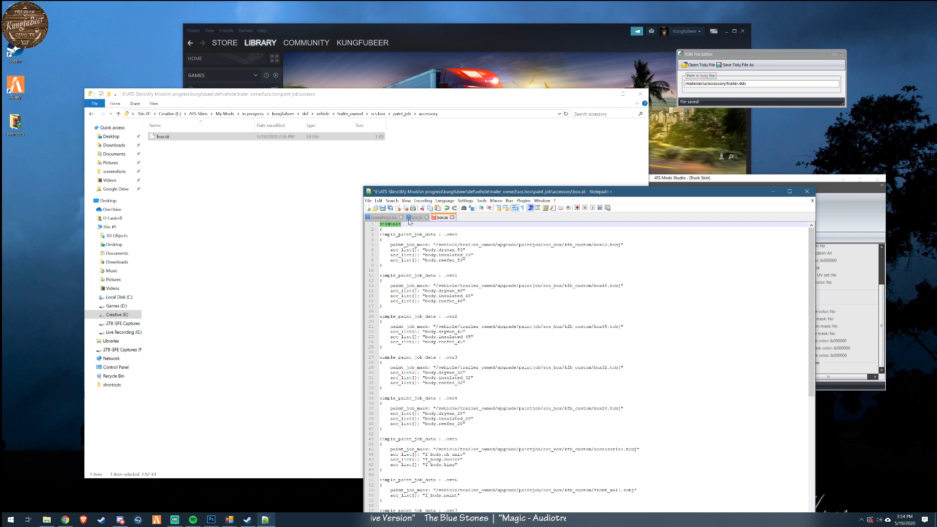
pyautogui.click(383, 208)
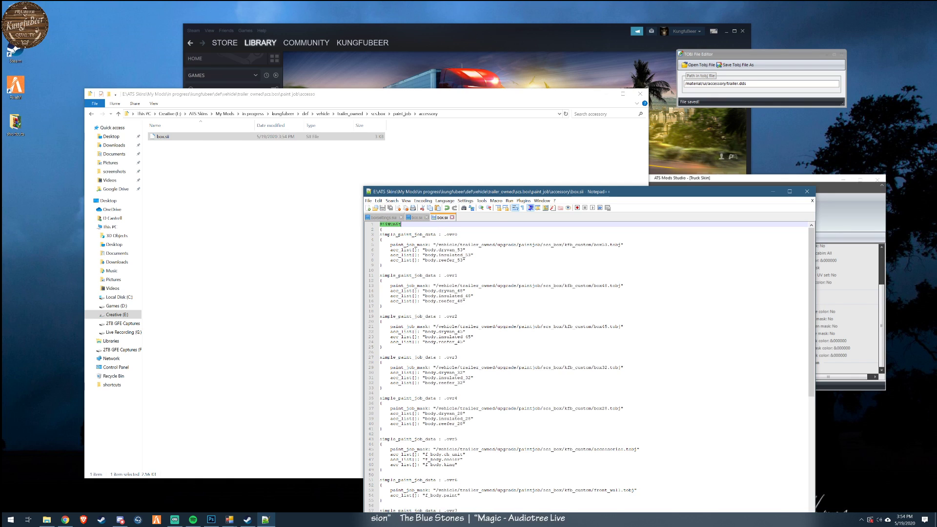
pyautogui.scroll(-13, 586, 366)
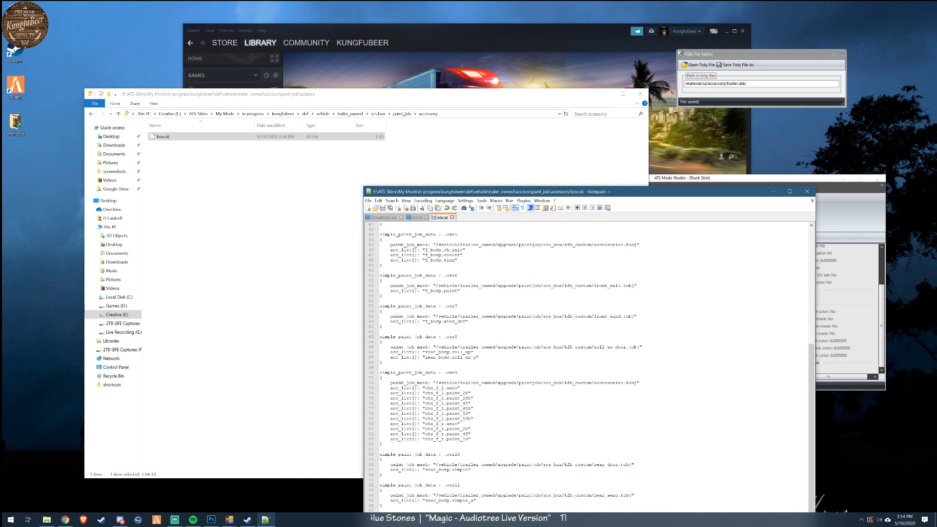
# - Browse to the mod's material\ui\accessory folder and open trailer.mat in Notepad++ to check its texture reference
pyautogui.click(397, 115)
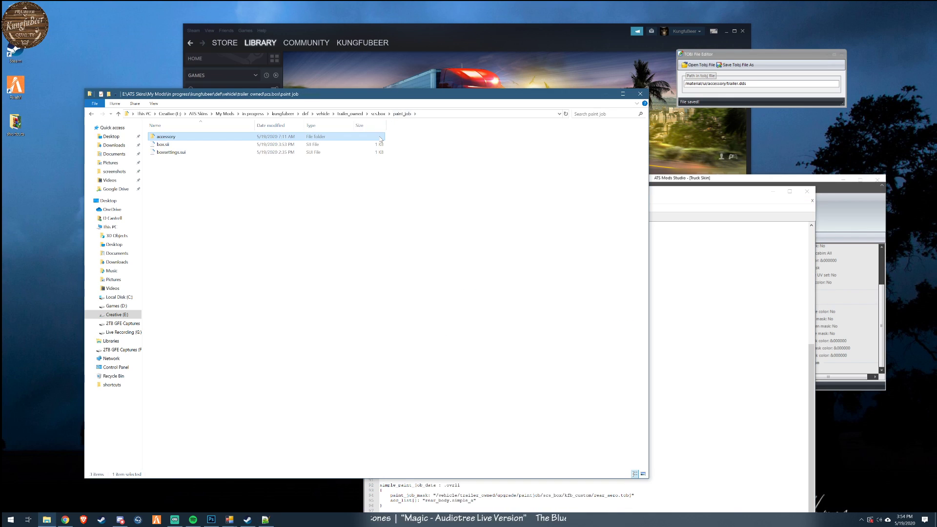
pyautogui.click(378, 113)
pyautogui.click(354, 114)
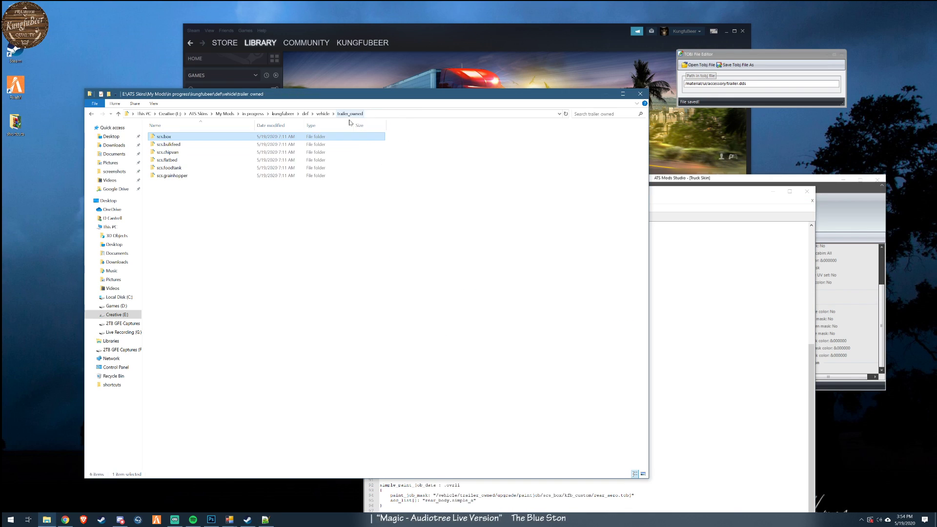
pyautogui.click(322, 113)
pyautogui.click(305, 113)
pyautogui.click(283, 113)
pyautogui.doubleClick(164, 144)
pyautogui.doubleClick(162, 137)
pyautogui.doubleClick(164, 137)
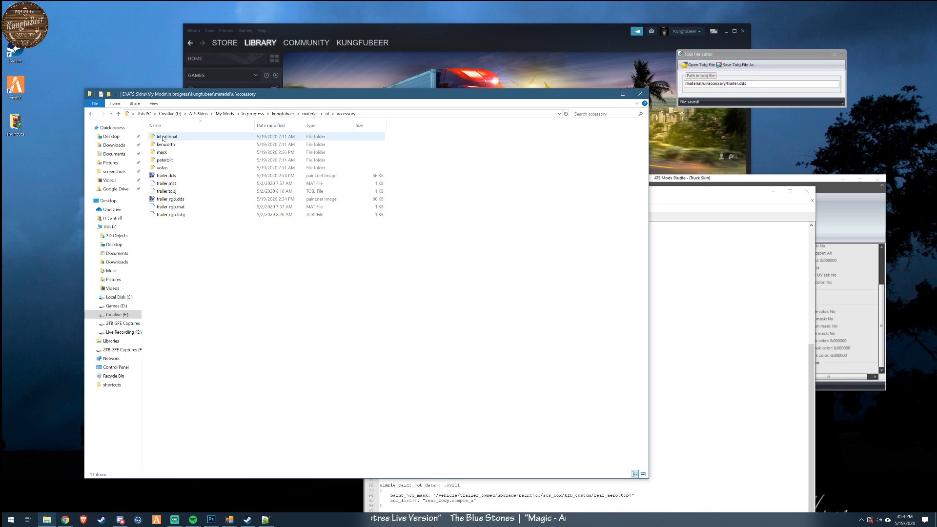
pyautogui.rightClick(176, 183)
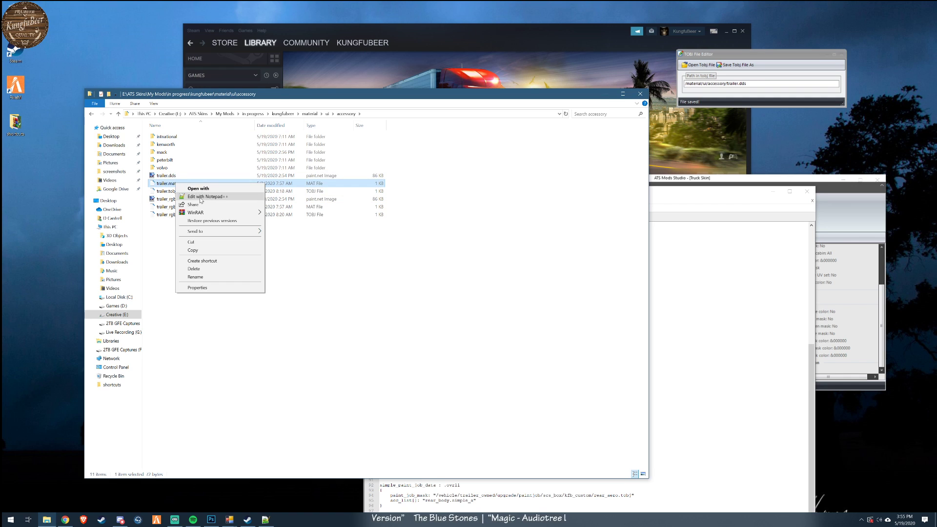
pyautogui.click(205, 197)
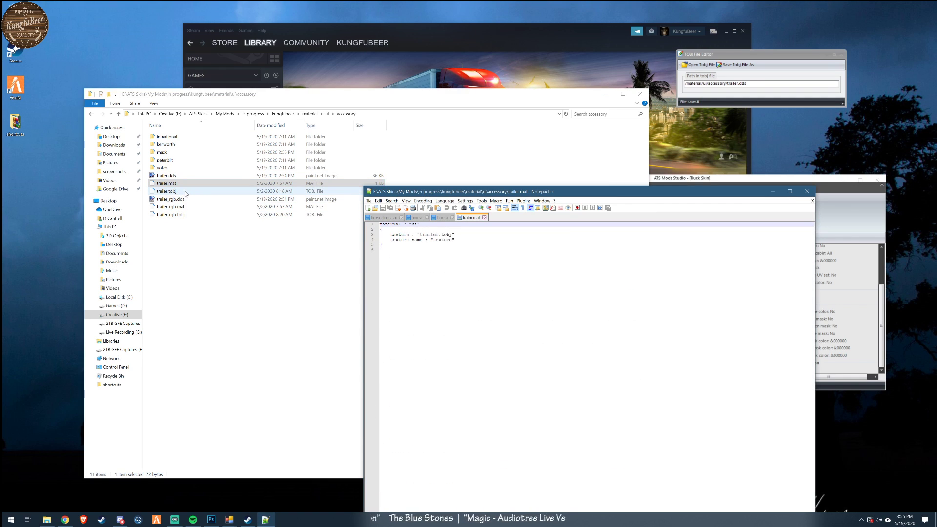
# - Open trailer.tobj from material\ui\accessory in the TOBJ File Editor to check its texture path
pyautogui.click(704, 67)
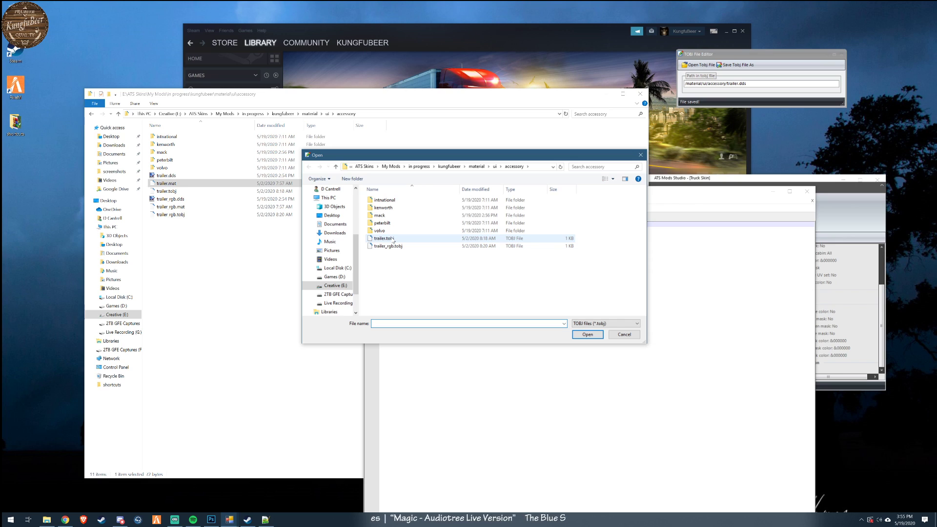
pyautogui.click(386, 239)
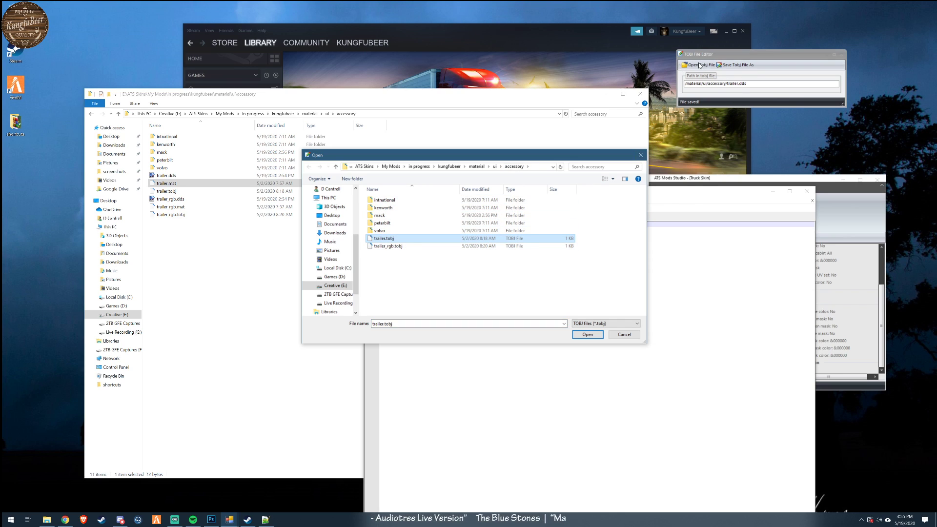
pyautogui.click(587, 334)
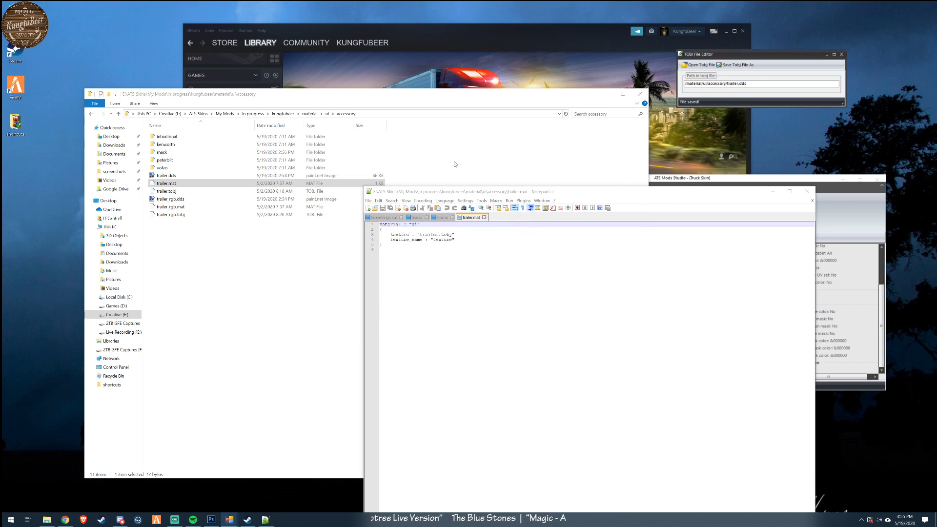
# - Look through the mod's root folder and its material\ui\accessory folder again in File Explorer
pyautogui.click(310, 114)
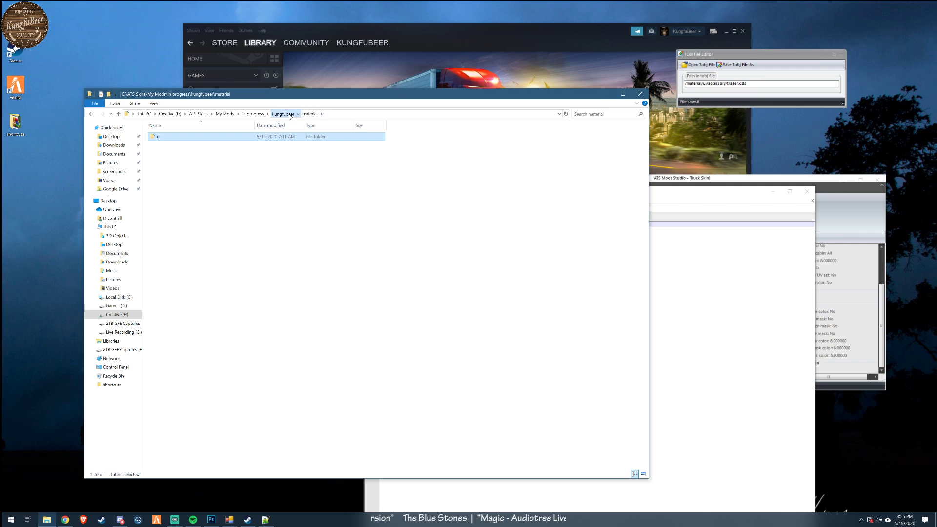
pyautogui.click(290, 115)
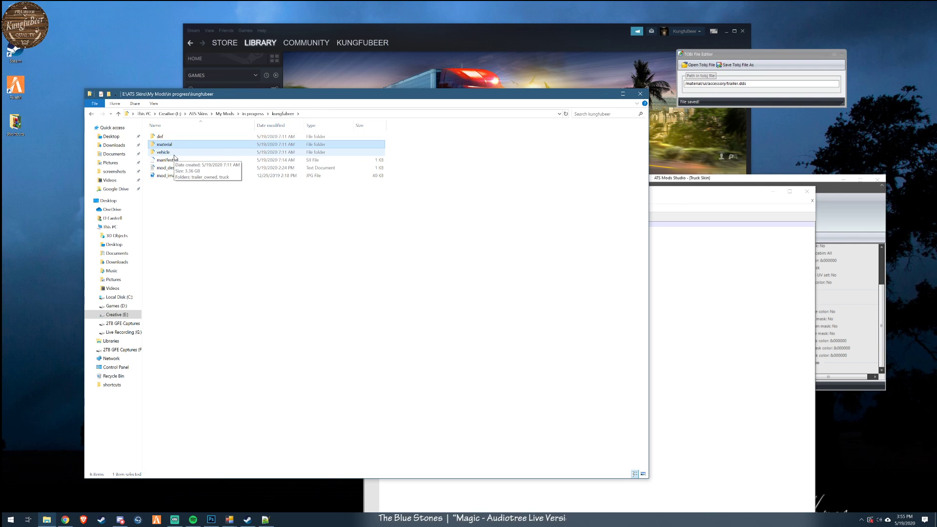
pyautogui.doubleClick(171, 145)
pyautogui.doubleClick(165, 139)
pyautogui.doubleClick(165, 139)
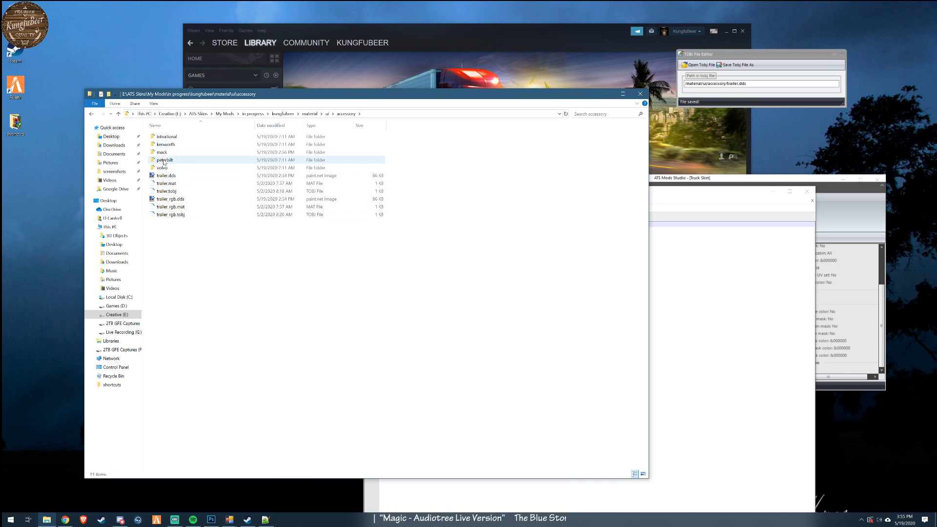
pyautogui.click(309, 113)
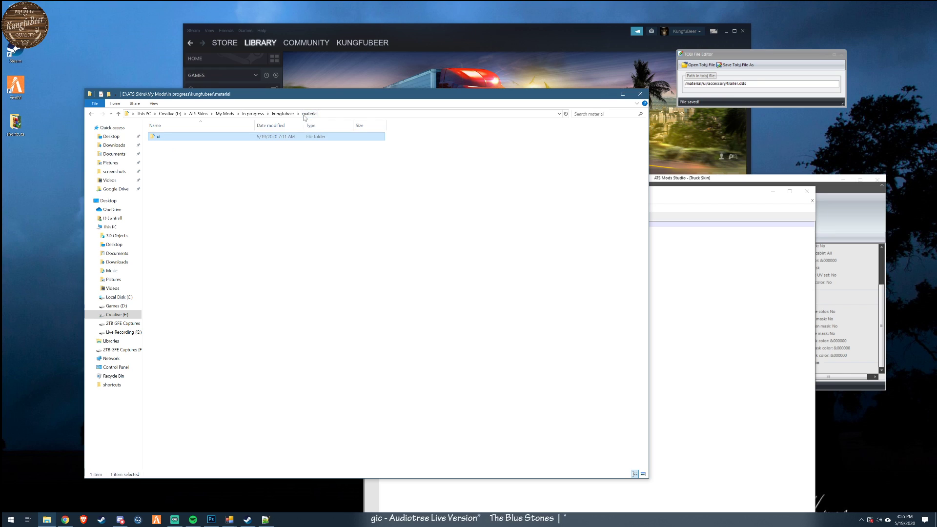
# - Check the def\vehicle\trailer_owned\scs.box\paint_job\accessory folder, ending in its parent paint_job folder
pyautogui.click(283, 113)
pyautogui.doubleClick(168, 139)
pyautogui.doubleClick(167, 138)
pyautogui.doubleClick(167, 138)
pyautogui.doubleClick(166, 138)
pyautogui.doubleClick(167, 138)
pyautogui.doubleClick(167, 138)
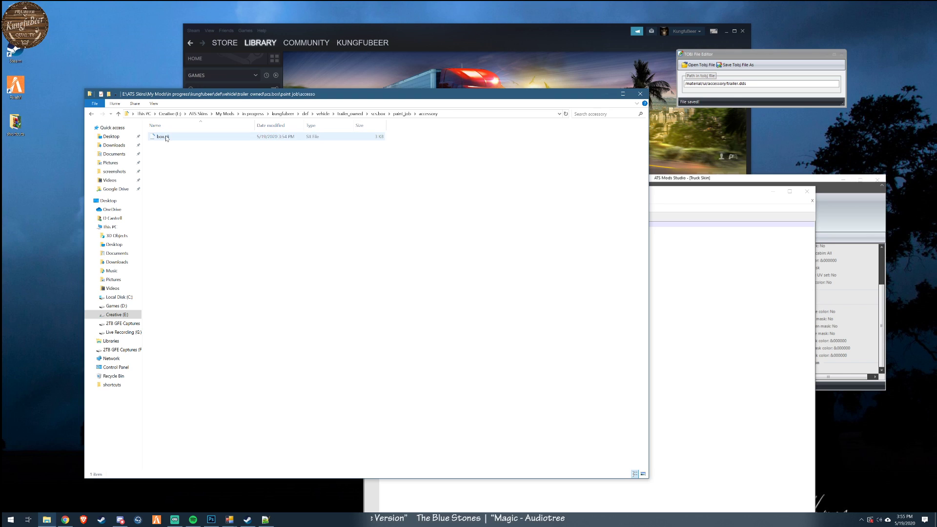
pyautogui.click(402, 115)
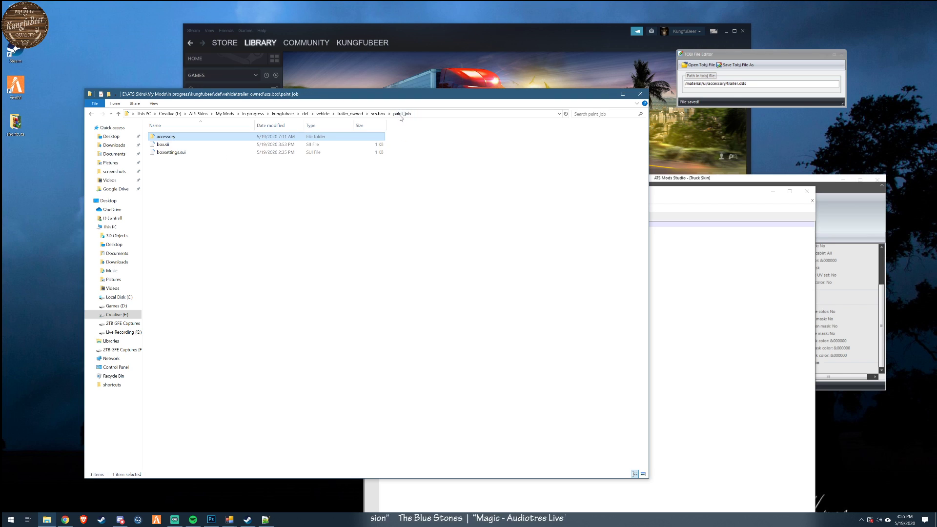
# - Open box.sii and boxsettings.sui from the paint_job folder in Notepad++ to check their paint job settings
pyautogui.rightClick(182, 148)
pyautogui.click(162, 145)
pyautogui.rightClick(162, 145)
pyautogui.click(183, 158)
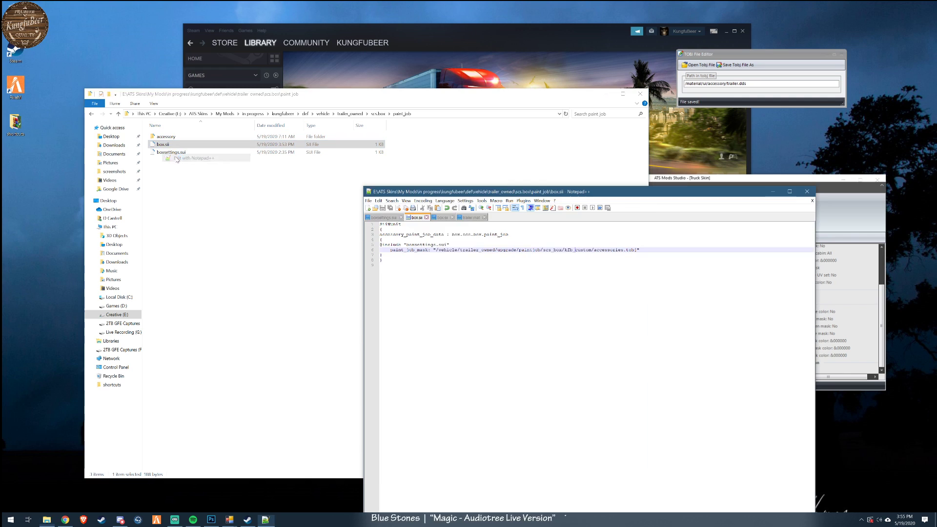
pyautogui.click(178, 152)
pyautogui.rightClick(178, 153)
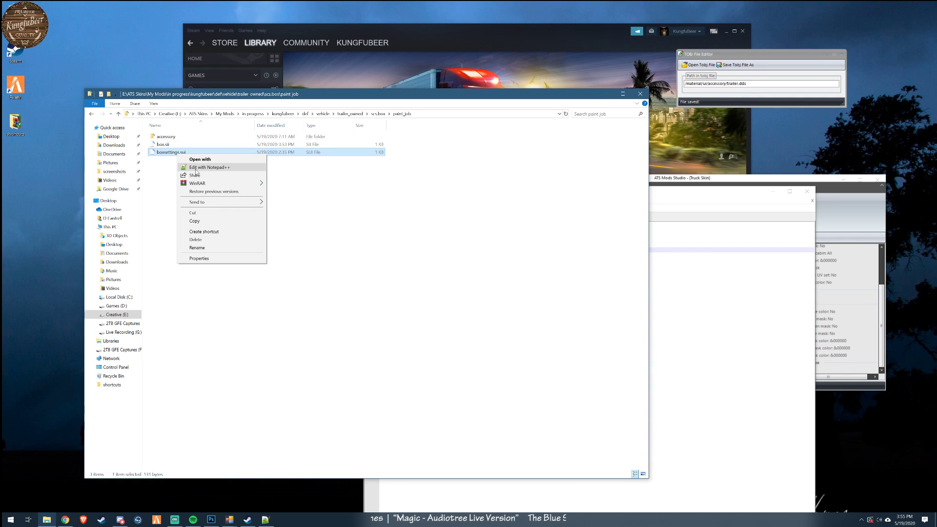
pyautogui.click(196, 168)
pyautogui.click(278, 251)
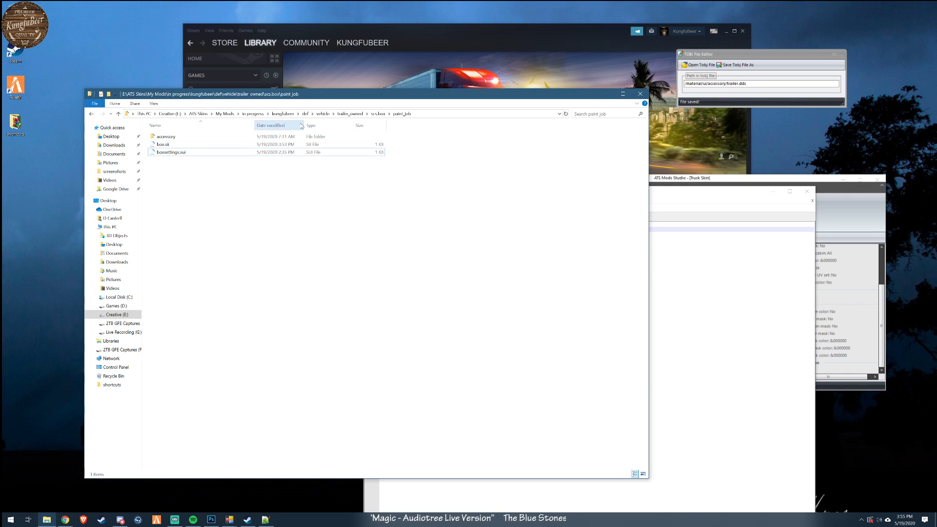
# - Browse to the mod's vehicle\trailer_owned\upgrade\paintjob\scs_box\kfb_custom folder in File Explorer to check its texture files
pyautogui.click(283, 113)
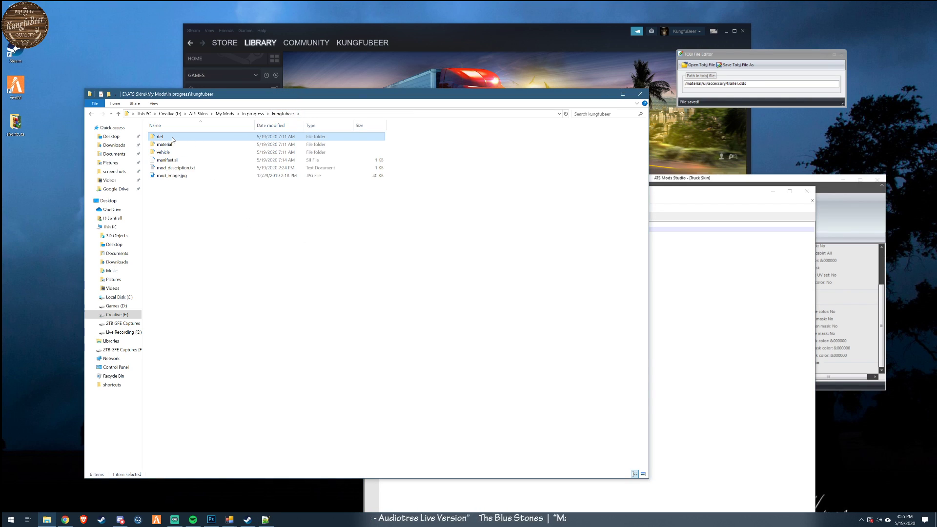
pyautogui.doubleClick(166, 152)
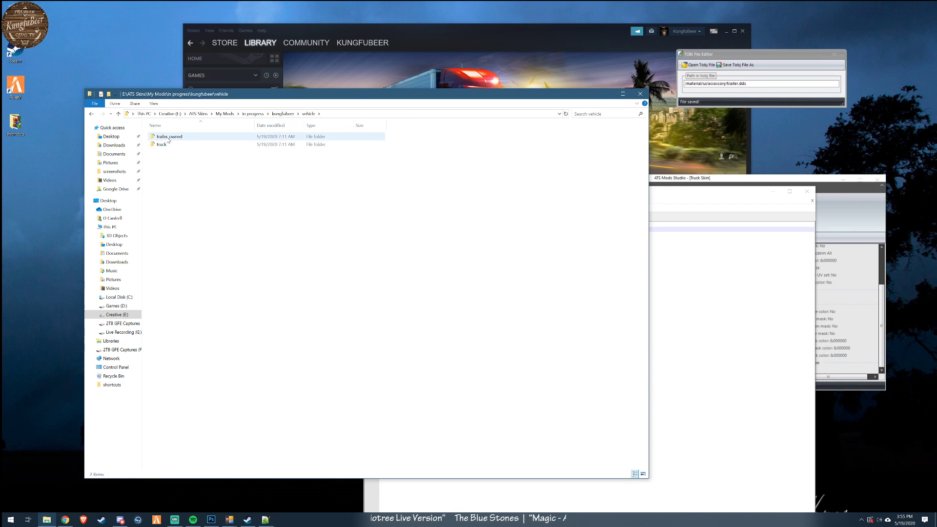
pyautogui.doubleClick(169, 138)
pyautogui.doubleClick(169, 138)
pyautogui.doubleClick(169, 138)
pyautogui.doubleClick(168, 138)
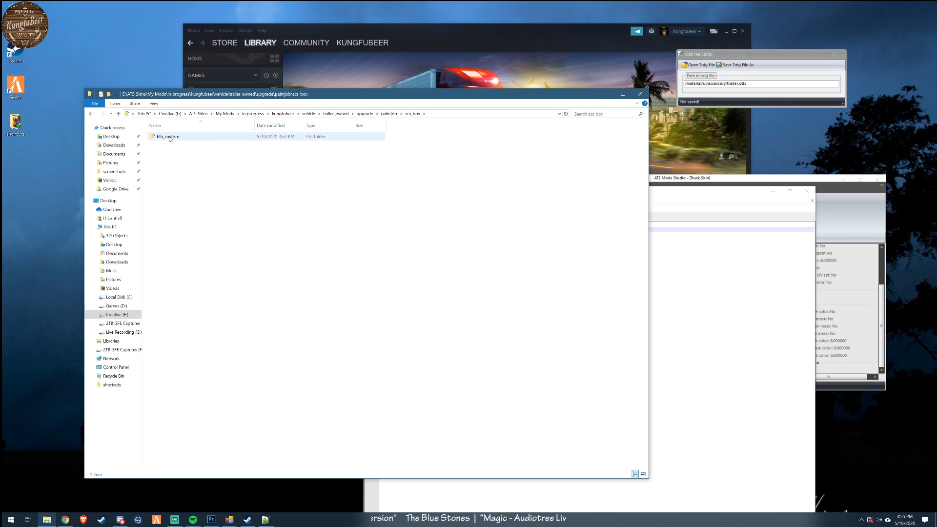
pyautogui.doubleClick(168, 137)
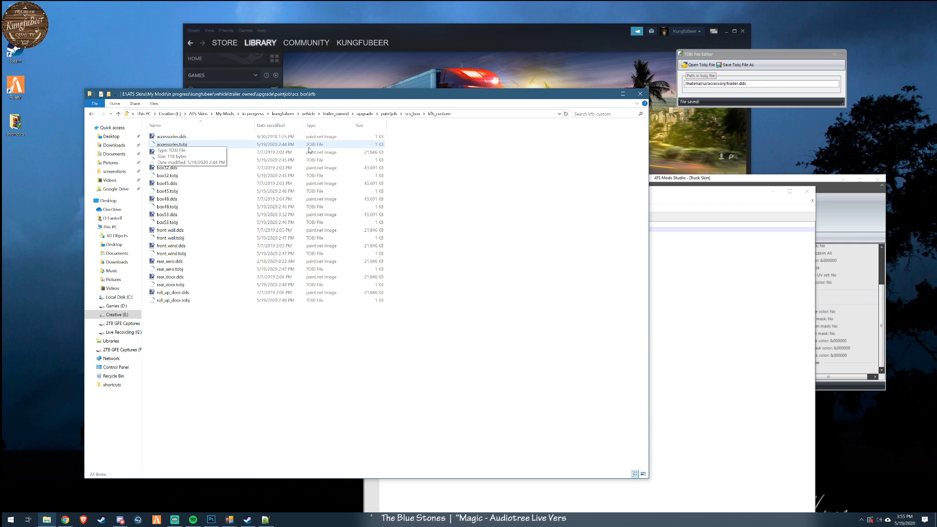
# - Open accessories.tobj from vehicle\trailer_owned\upgrade\paintjob\scs_box\kfb_custom in the TOBJ File Editor
pyautogui.click(697, 66)
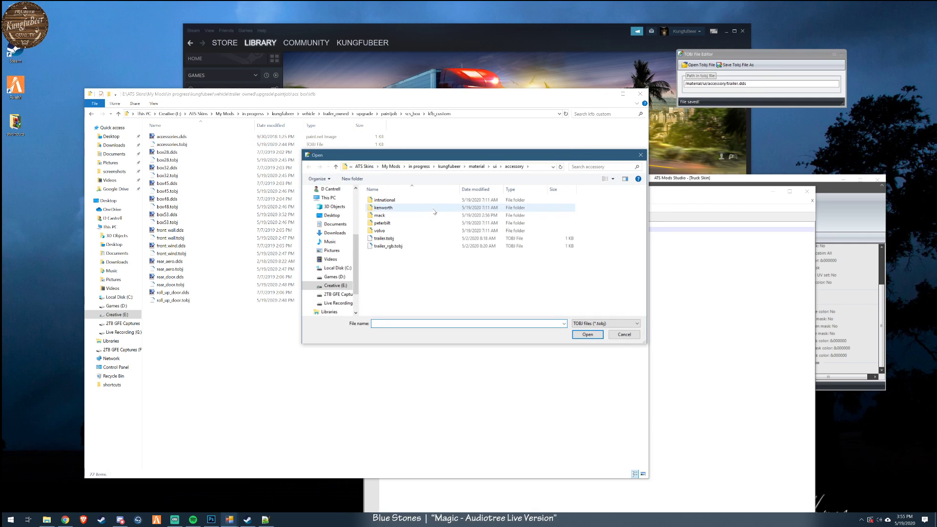
pyautogui.click(447, 167)
pyautogui.doubleClick(391, 207)
pyautogui.doubleClick(386, 199)
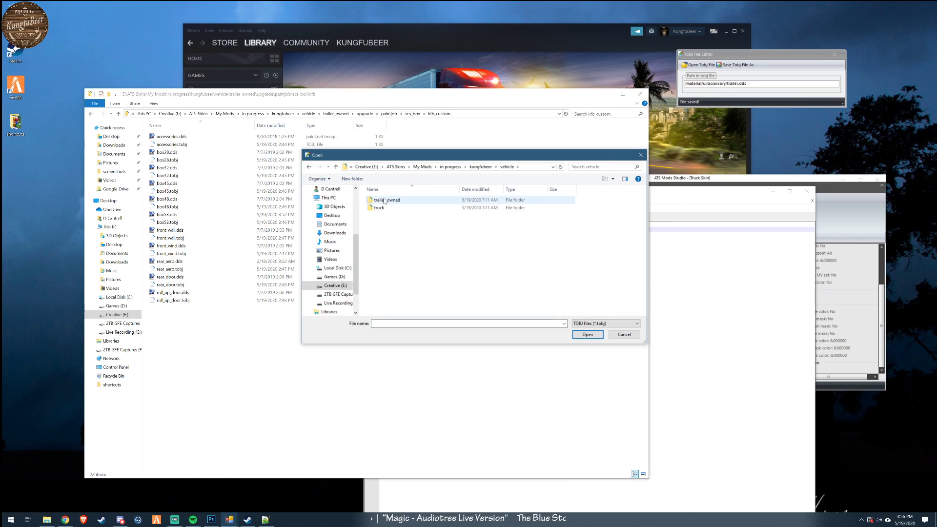
pyautogui.doubleClick(385, 200)
pyautogui.click(385, 200)
pyautogui.doubleClick(385, 200)
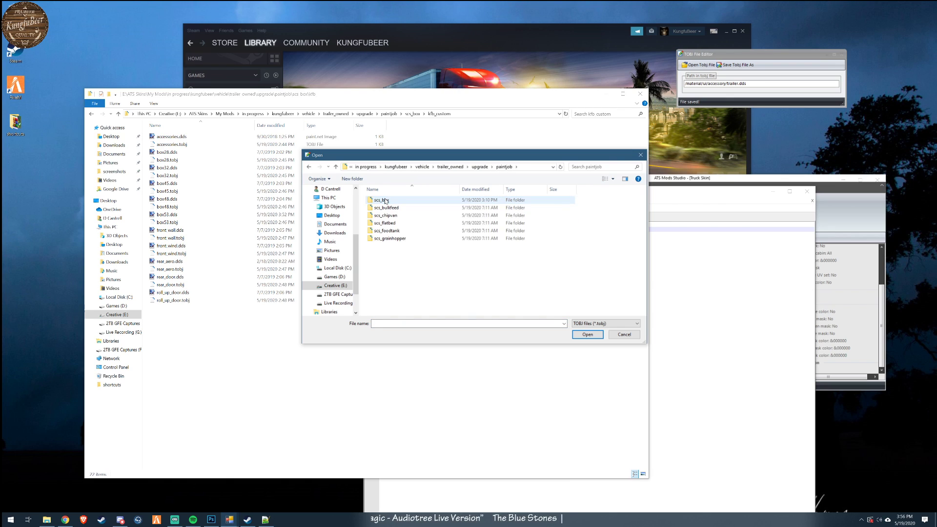
pyautogui.doubleClick(385, 201)
pyautogui.moveTo(448, 159); pyautogui.dragTo(648, 170)
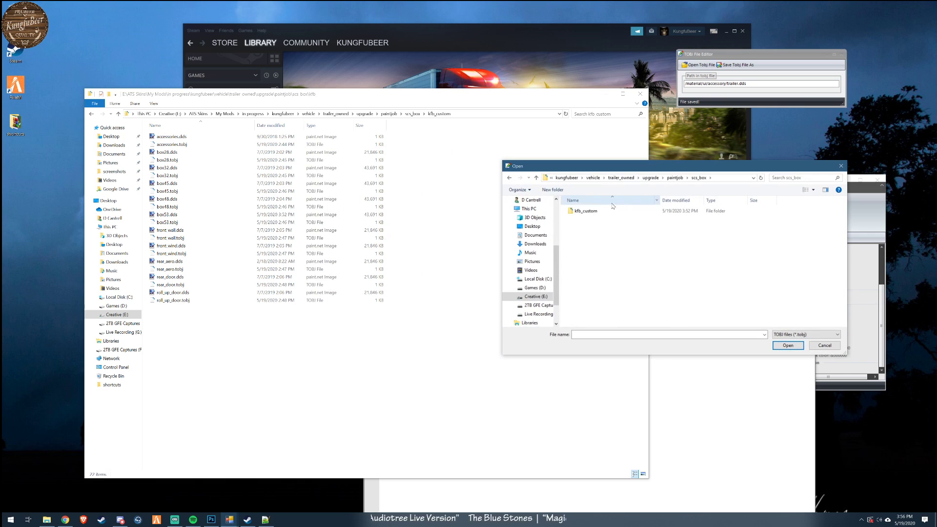
pyautogui.doubleClick(586, 211)
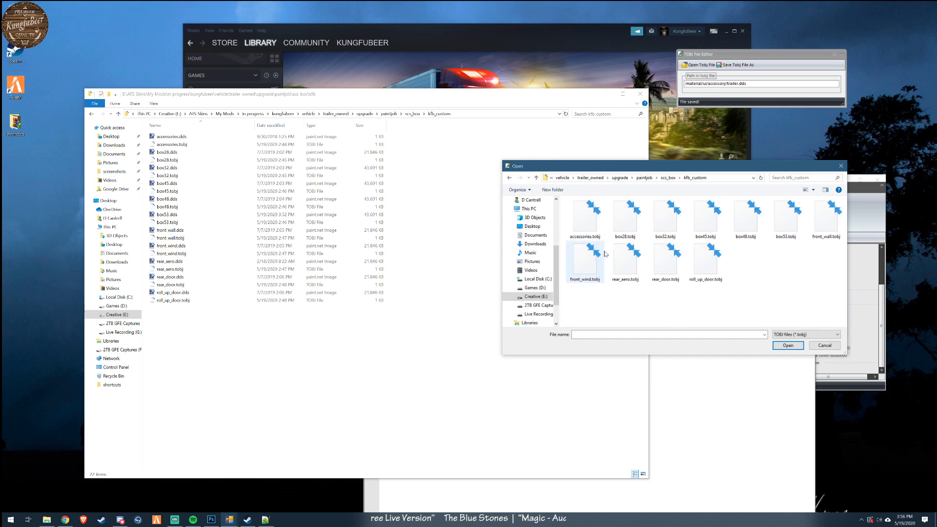
pyautogui.click(586, 222)
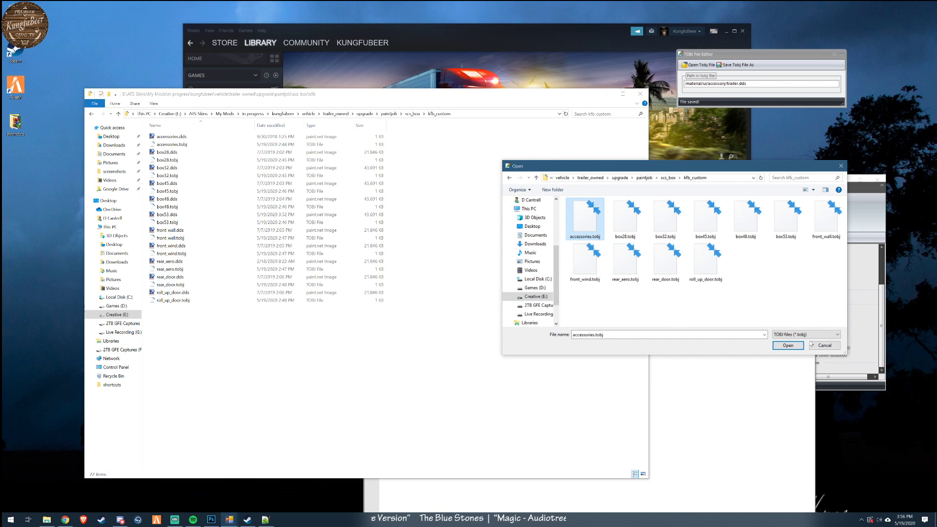
pyautogui.click(788, 346)
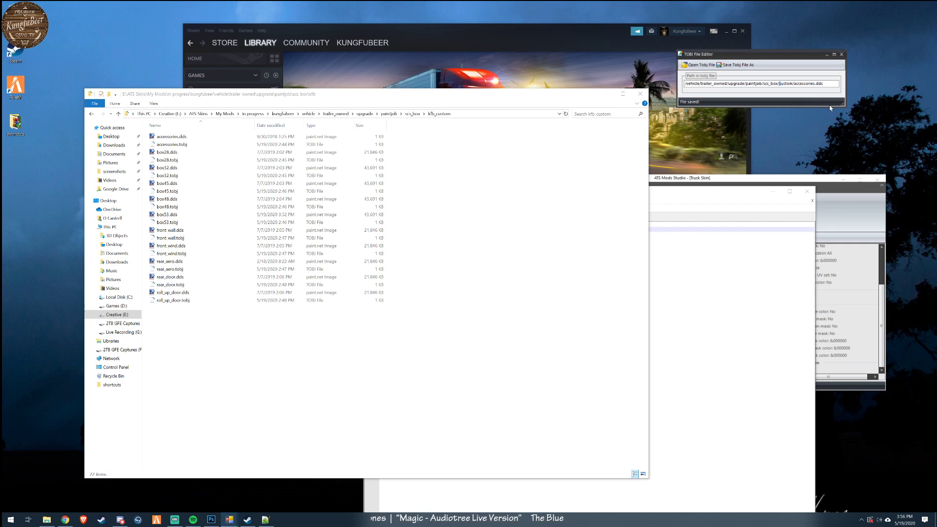
# - Set the texture path to /vehicle/trailer_owned/upgrade/paintjob/scs_box/kfb_custom/accessories.dds and save it over accessories.tobj
pyautogui.write('kfb_')
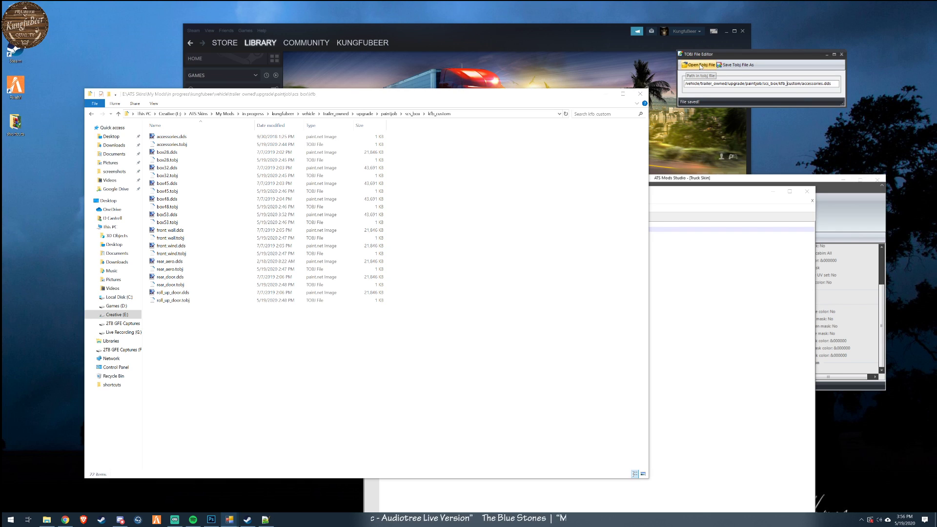
pyautogui.click(738, 65)
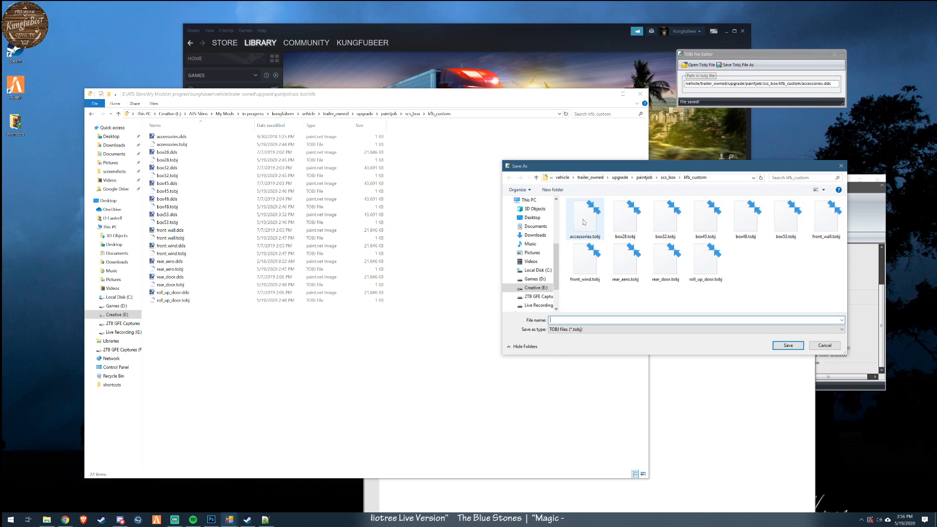
pyautogui.doubleClick(595, 209)
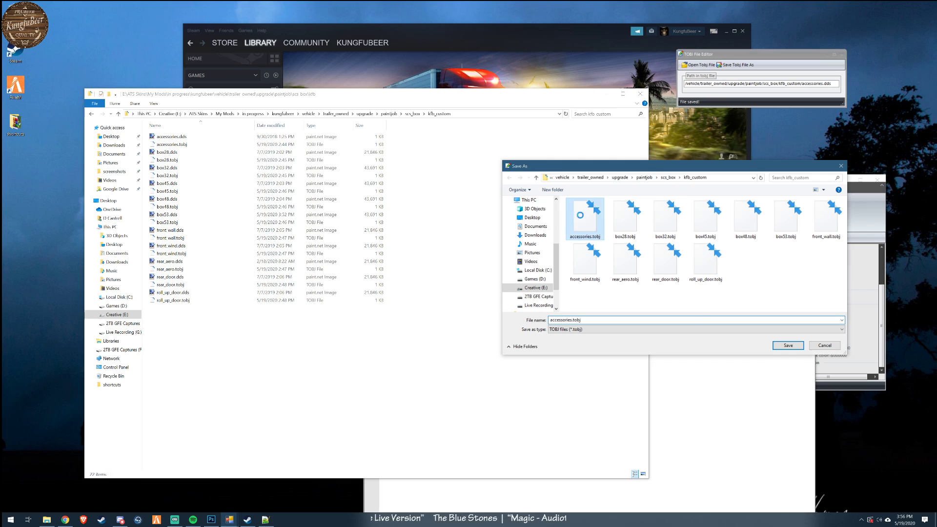
pyautogui.click(491, 264)
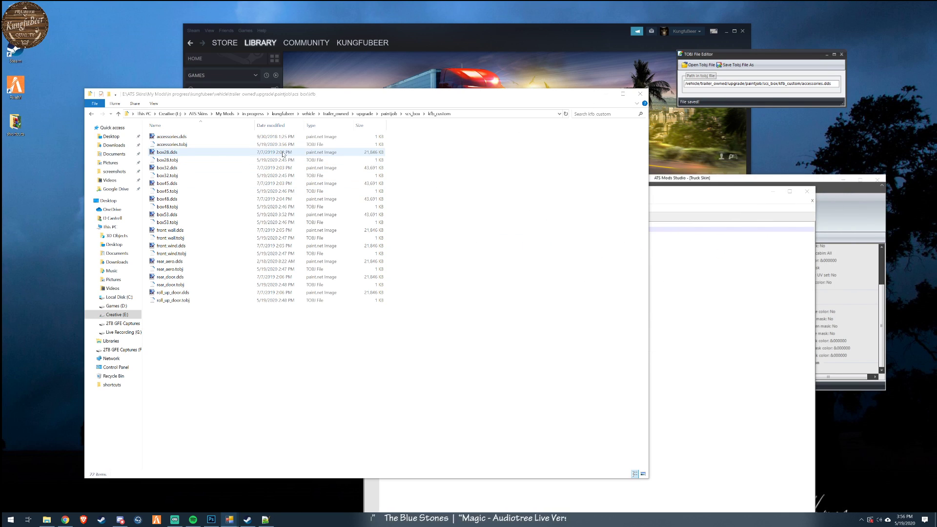
# - Bring up the kfb_custom folder's TOBJ files for opening in the TOBJ File Editor
pyautogui.click(700, 65)
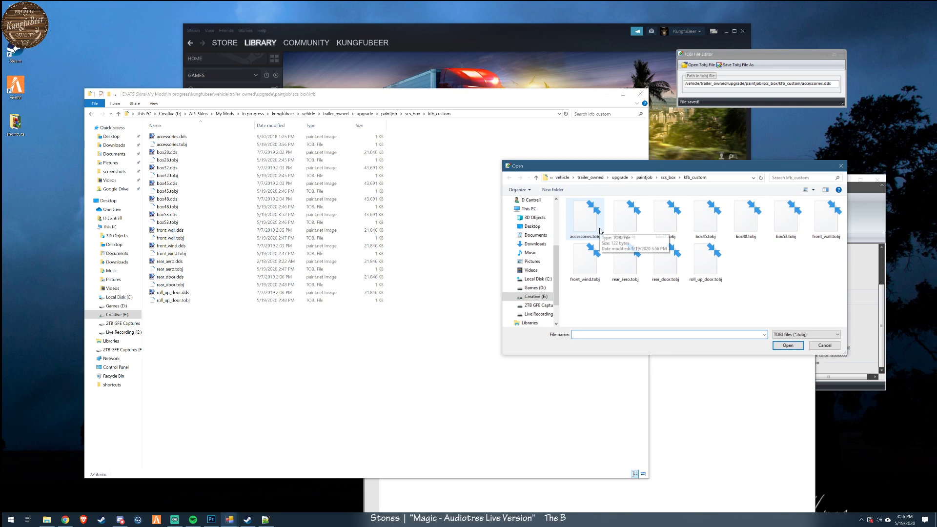
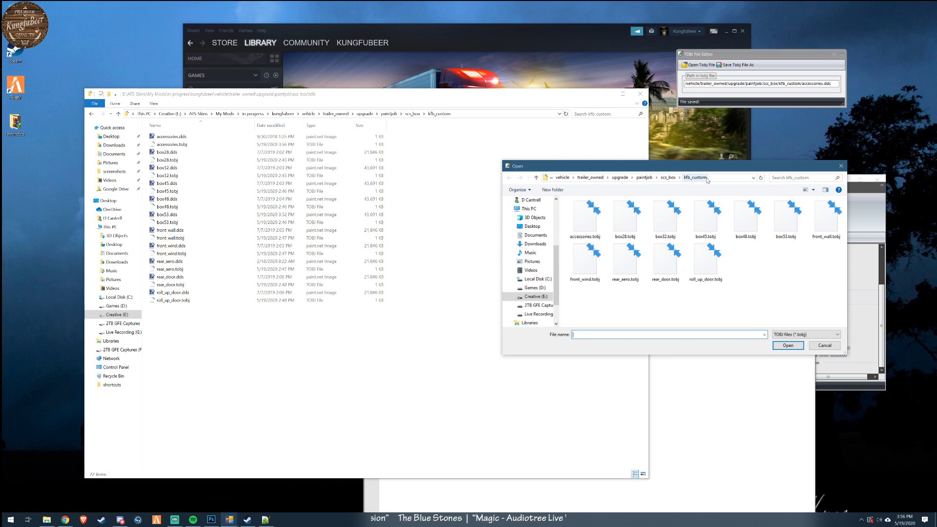
# - Open box28.tobj from the kfb_custom folder, set its texture path to /vehicle/trailer_owned/upgrade/paintjob/scs_box/kfb_custom/box28.dds, and save it over the original file
pyautogui.click(669, 178)
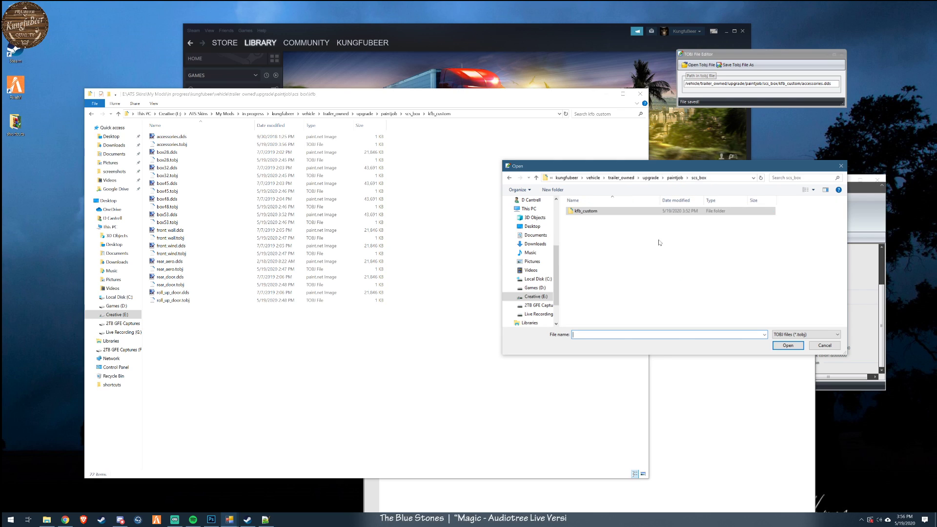
pyautogui.doubleClick(588, 211)
pyautogui.click(635, 223)
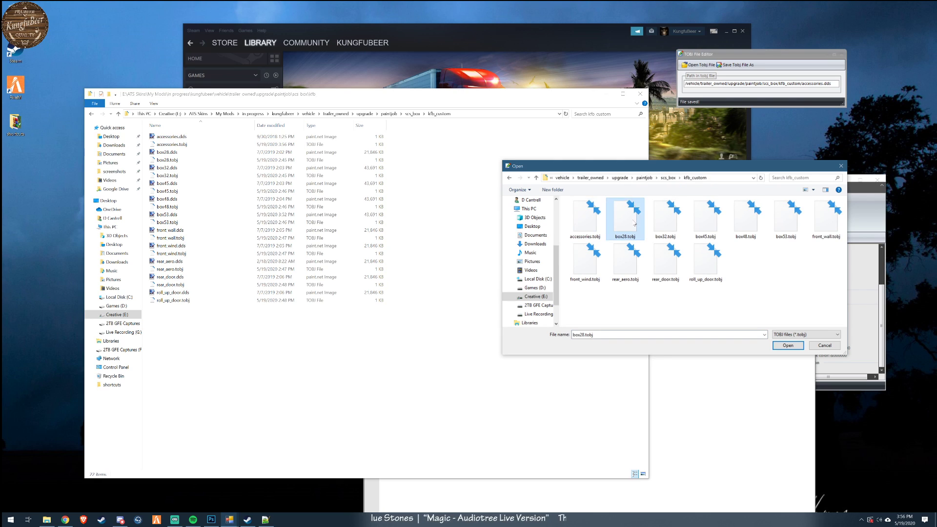
pyautogui.doubleClick(634, 223)
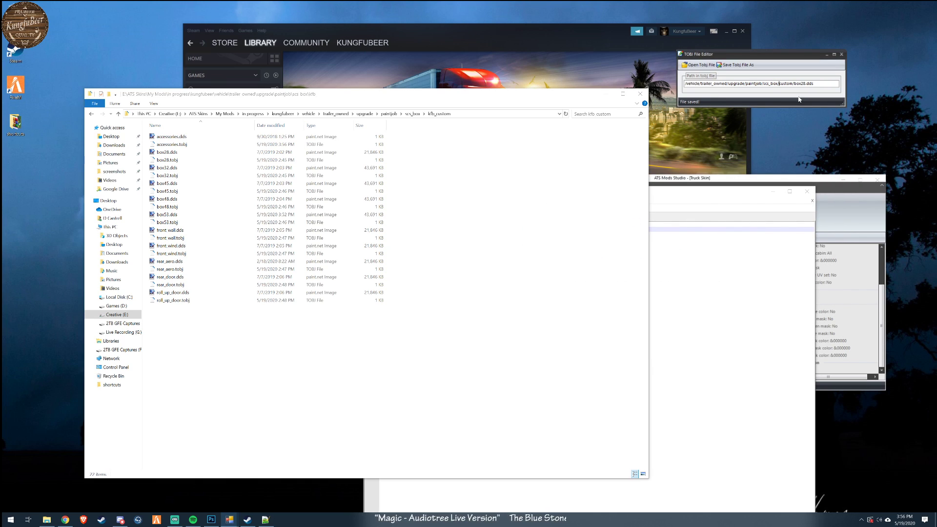
pyautogui.write('kfb_')
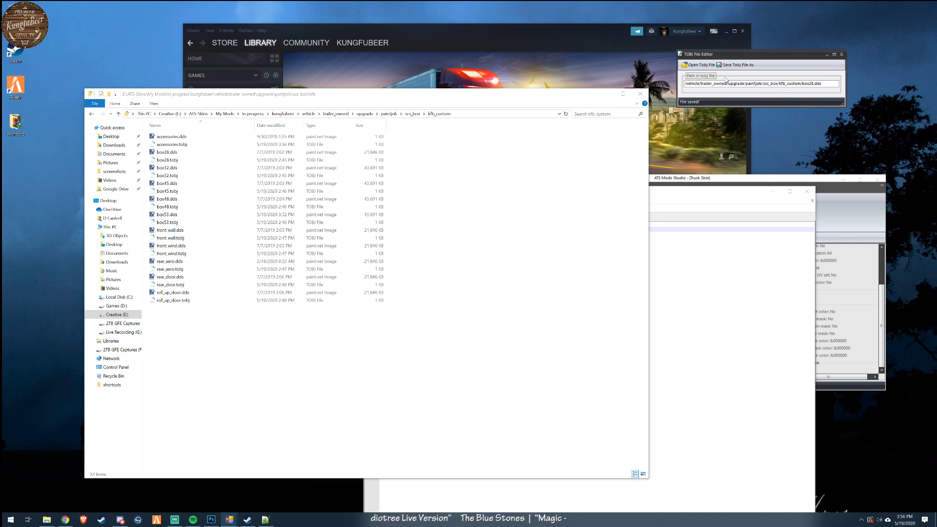
pyautogui.click(736, 65)
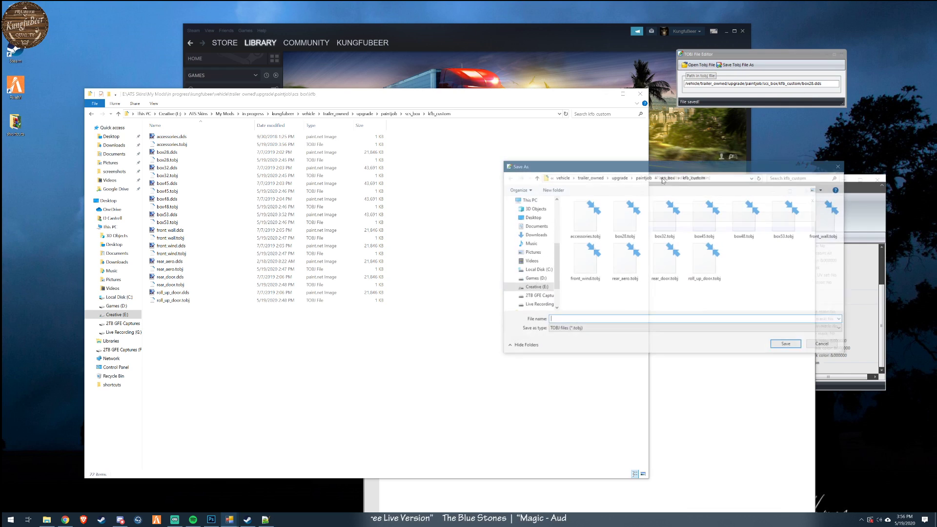
pyautogui.doubleClick(614, 233)
pyautogui.click(491, 264)
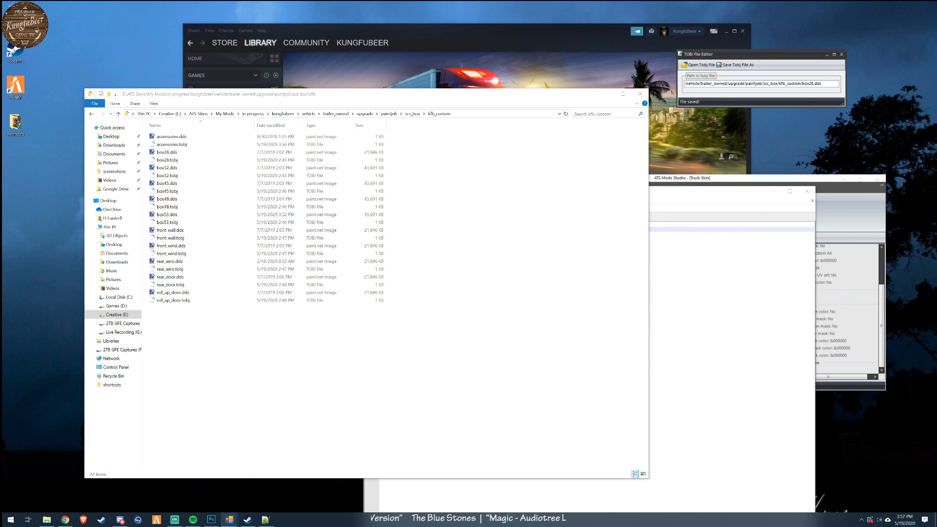
# - Correct the texture path in box32.tobj to /vehicle/trailer_owned/upgrade/paintjob/scs_box/kfb_custom/box32.dds and overwrite the file
pyautogui.click(698, 65)
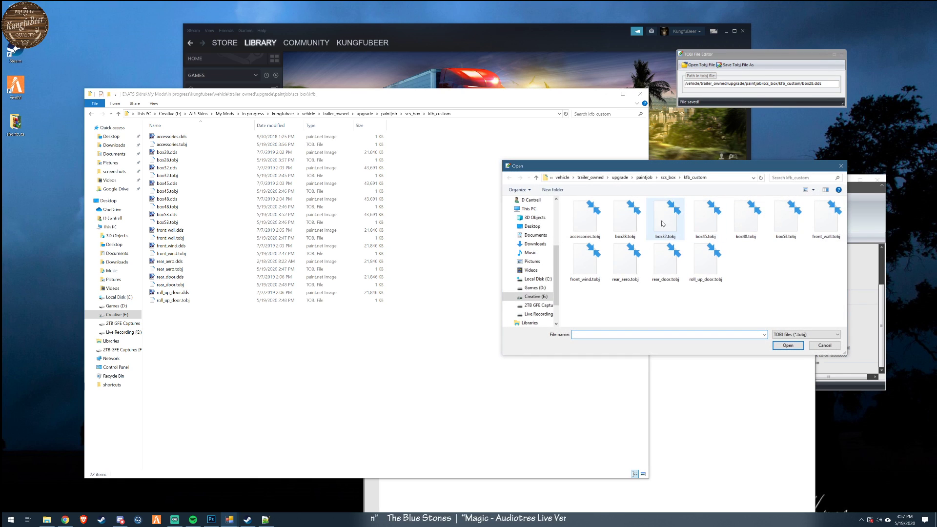
pyautogui.doubleClick(671, 224)
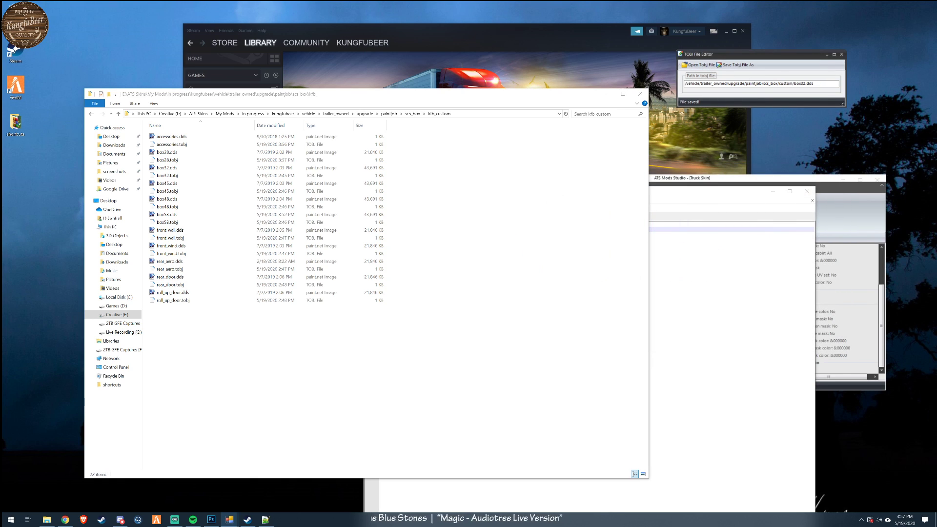
pyautogui.write('kfb_')
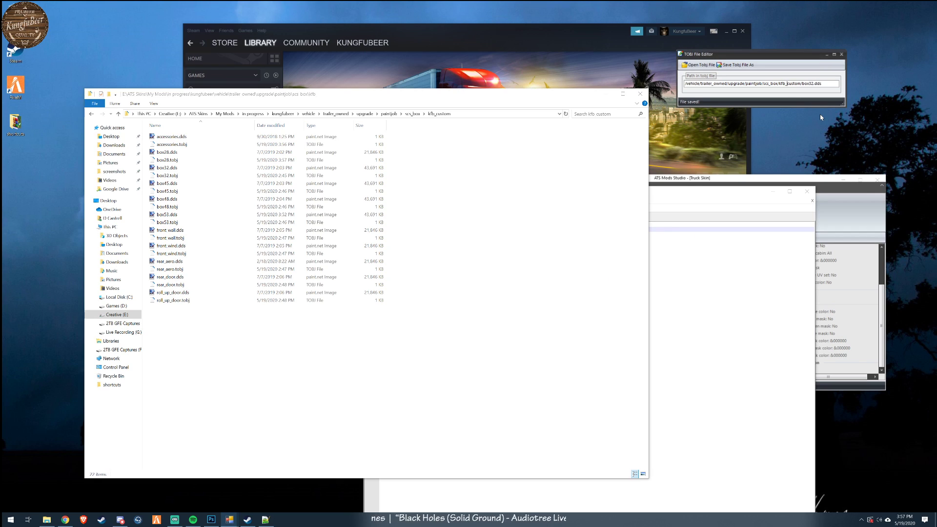
pyautogui.click(750, 68)
pyautogui.doubleClick(669, 222)
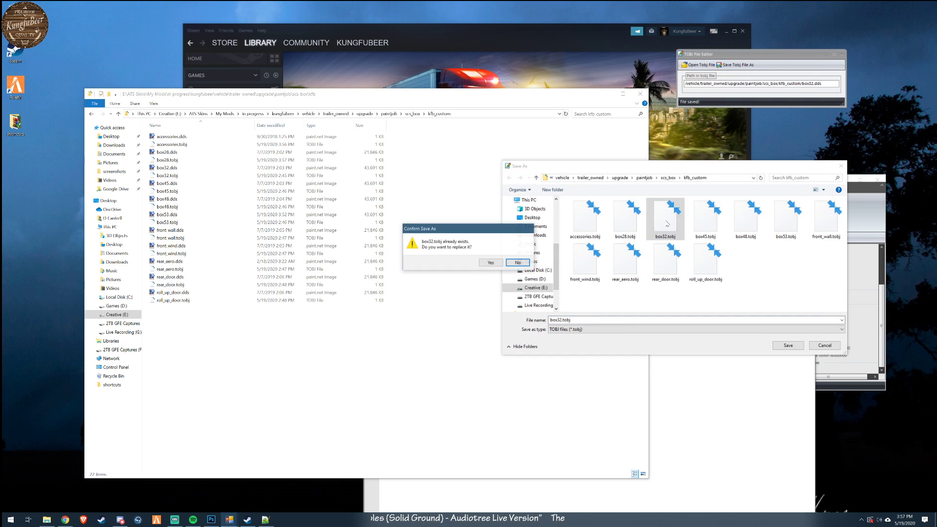
pyautogui.click(490, 263)
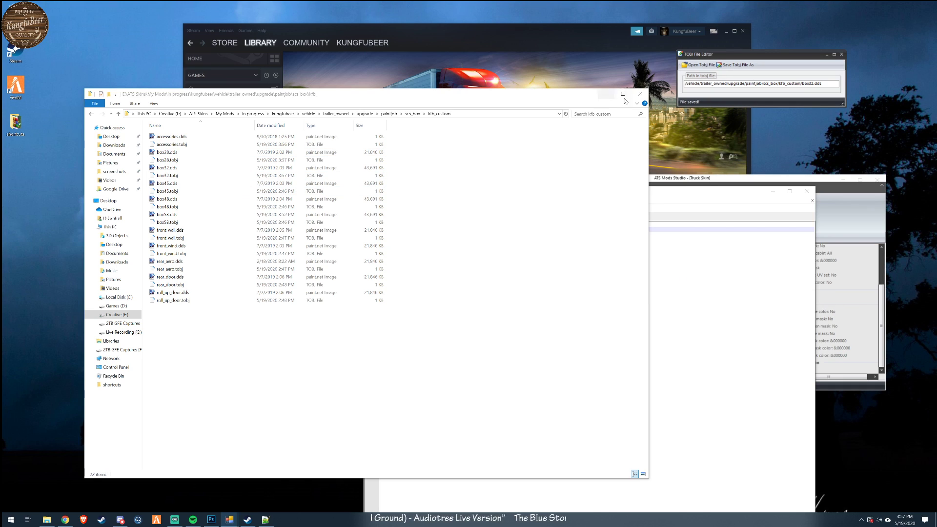
# - Correct the texture path in box45.tobj to /vehicle/trailer_owned/upgrade/paintjob/scs_box/kfb_custom/box45.dds and overwrite the file
pyautogui.click(699, 64)
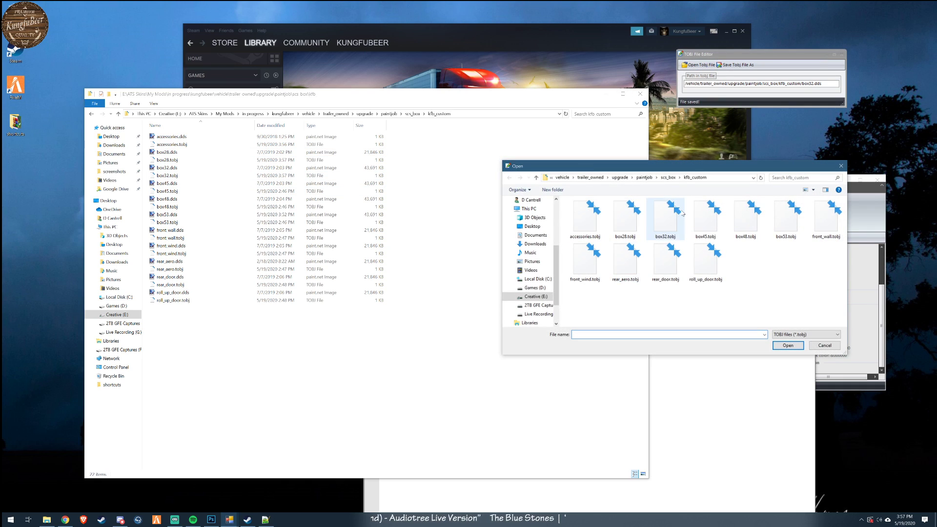
pyautogui.click(703, 221)
pyautogui.doubleClick(703, 221)
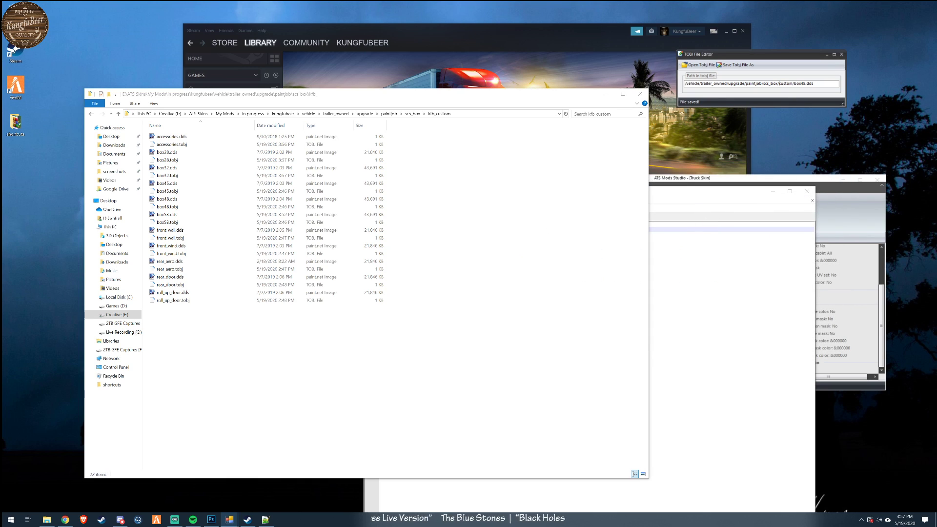
pyautogui.write('kfb_')
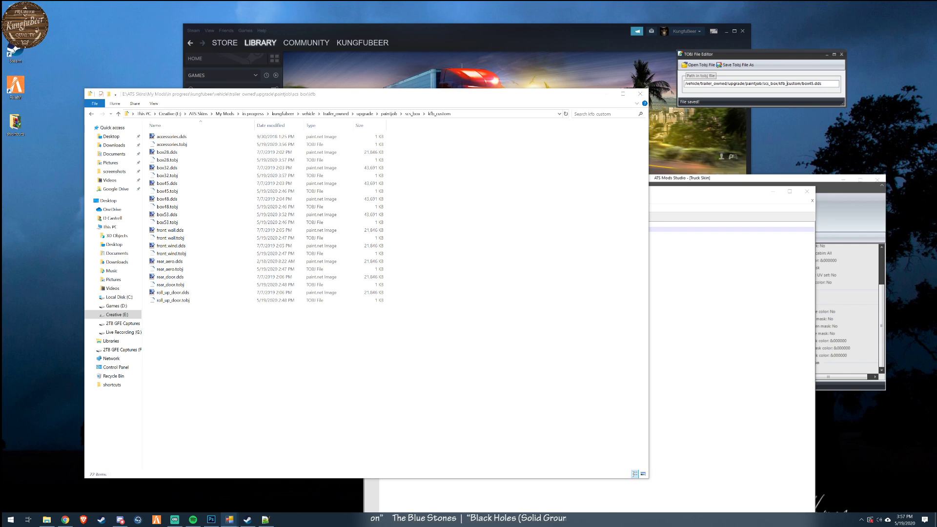
pyautogui.click(735, 65)
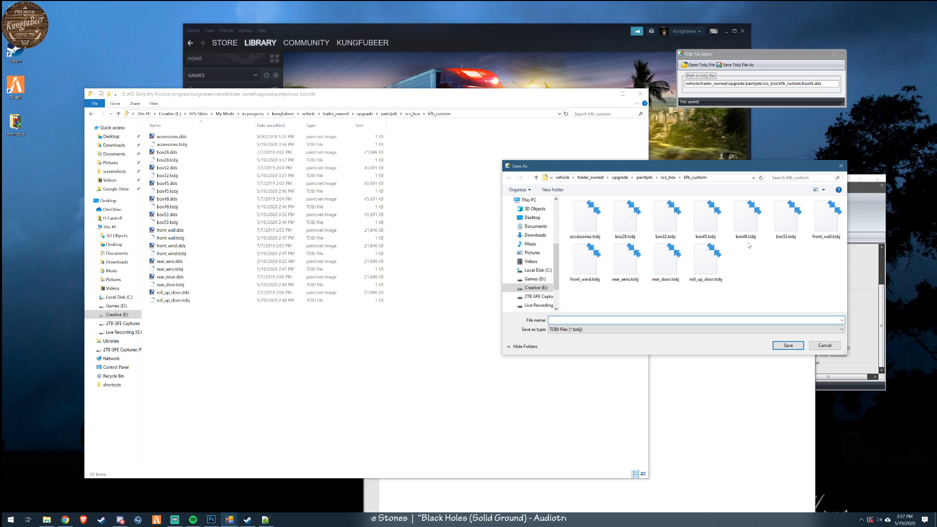
pyautogui.click(706, 216)
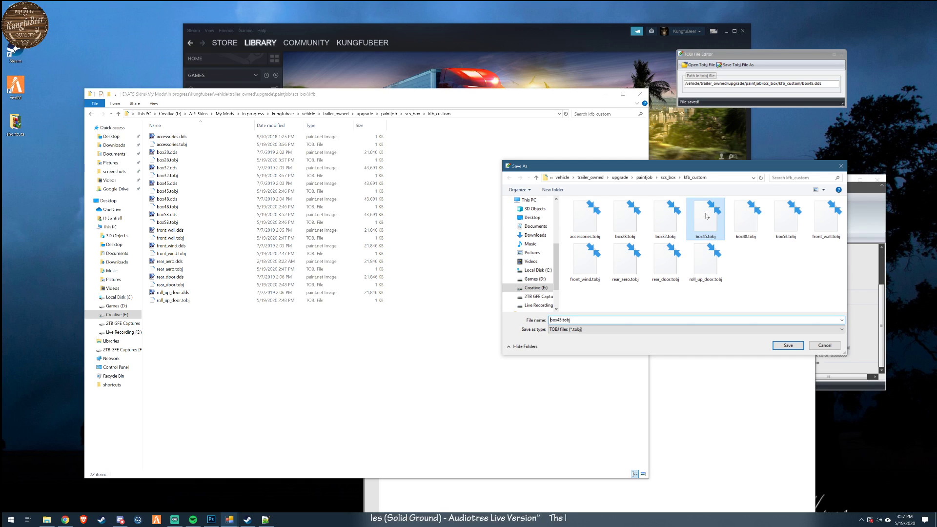
pyautogui.click(794, 349)
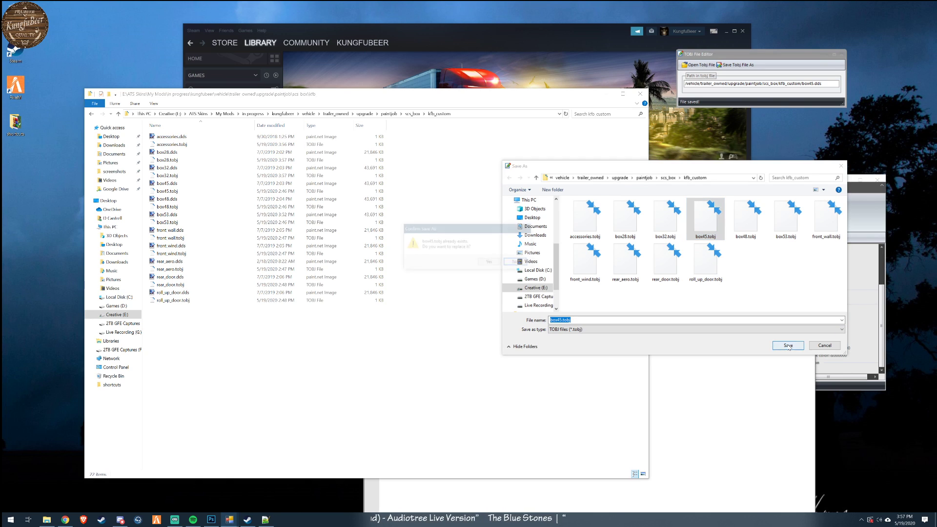
pyautogui.click(490, 264)
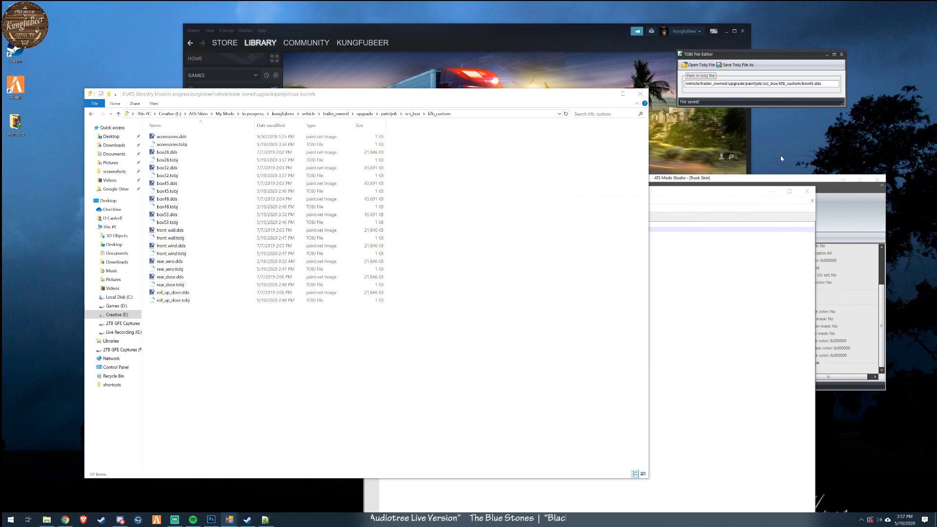
# - Correct the texture path in box48.tobj to /vehicle/trailer_owned/upgrade/paintjob/scs_box/kfb_custom/box48.dds and overwrite the file
pyautogui.click(699, 65)
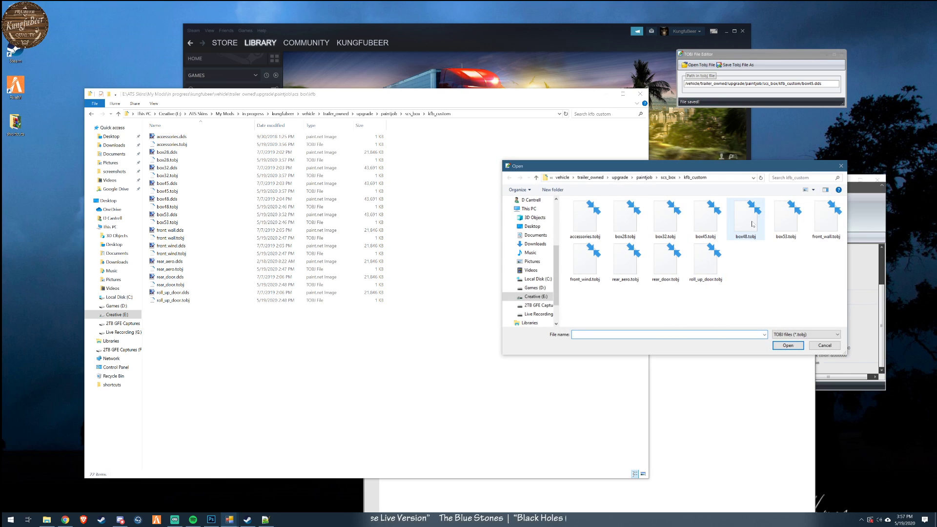
pyautogui.doubleClick(752, 223)
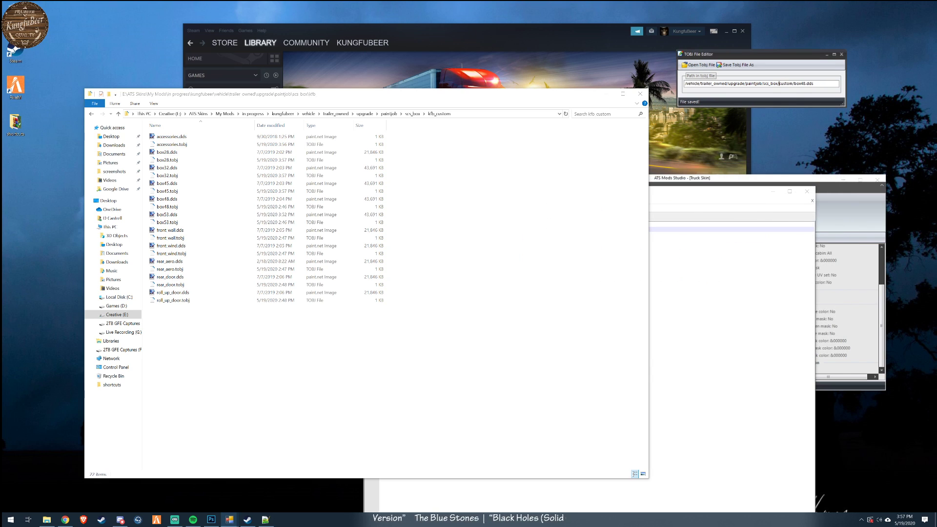
pyautogui.write('kfb_')
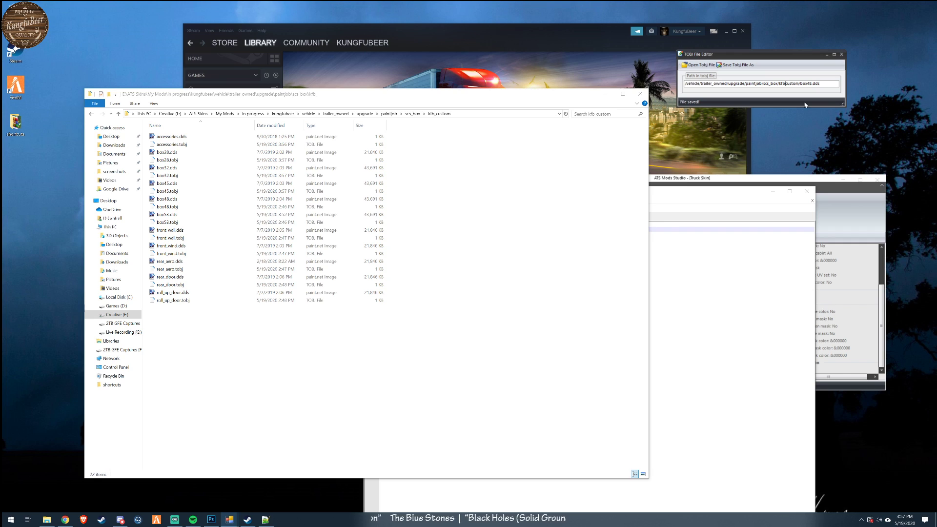
pyautogui.click(705, 67)
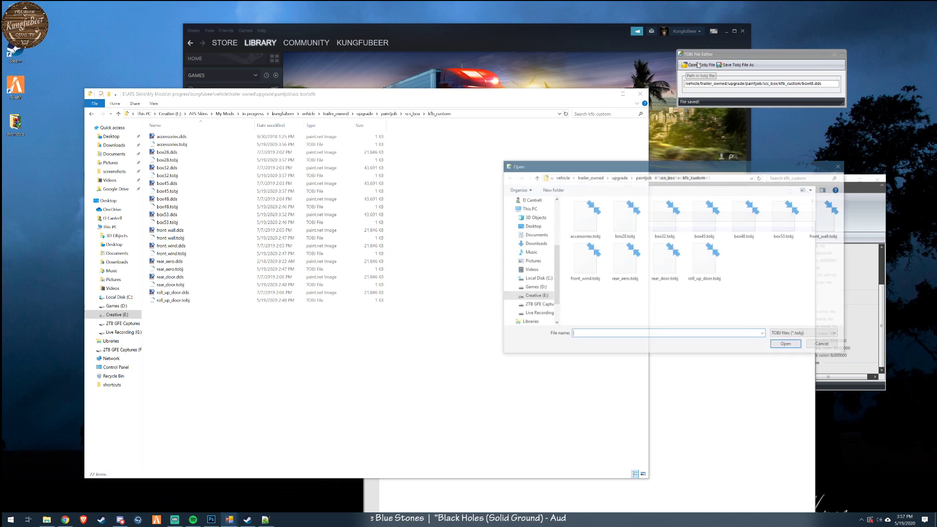
pyautogui.click(824, 345)
pyautogui.click(736, 66)
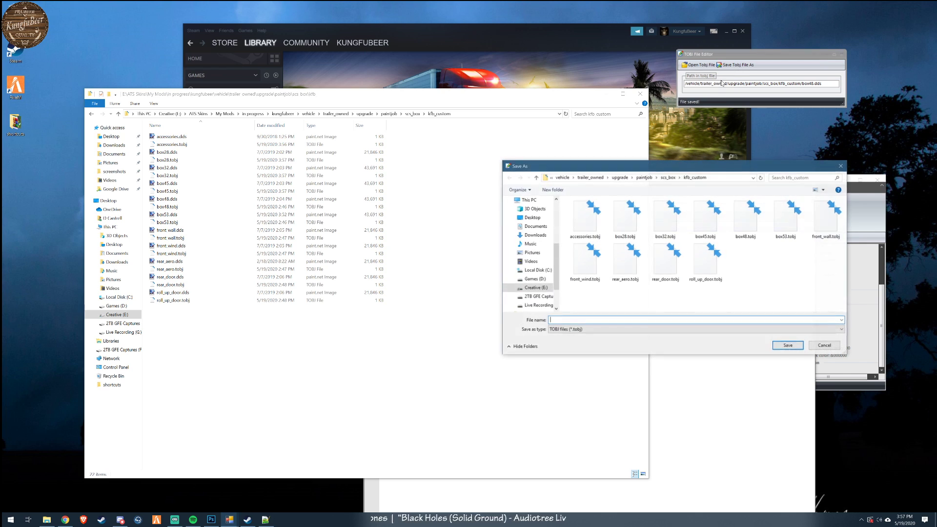
pyautogui.click(745, 221)
pyautogui.doubleClick(745, 222)
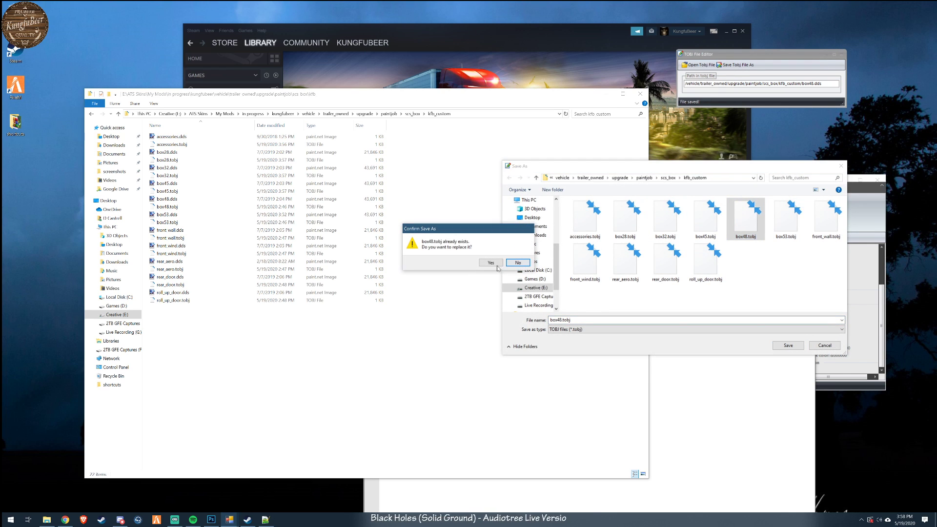
pyautogui.click(518, 263)
# - Correct the texture path in box53.tobj to /vehicle/trailer_owned/upgrade/paintjob/scs_box/kfb_custom/box53.dds and overwrite the file
pyautogui.click(699, 65)
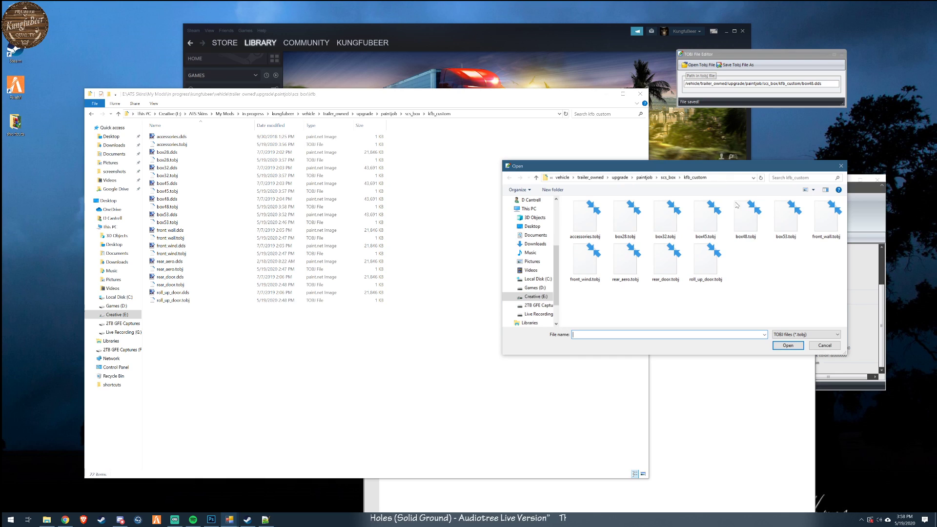
pyautogui.click(783, 223)
pyautogui.doubleClick(783, 223)
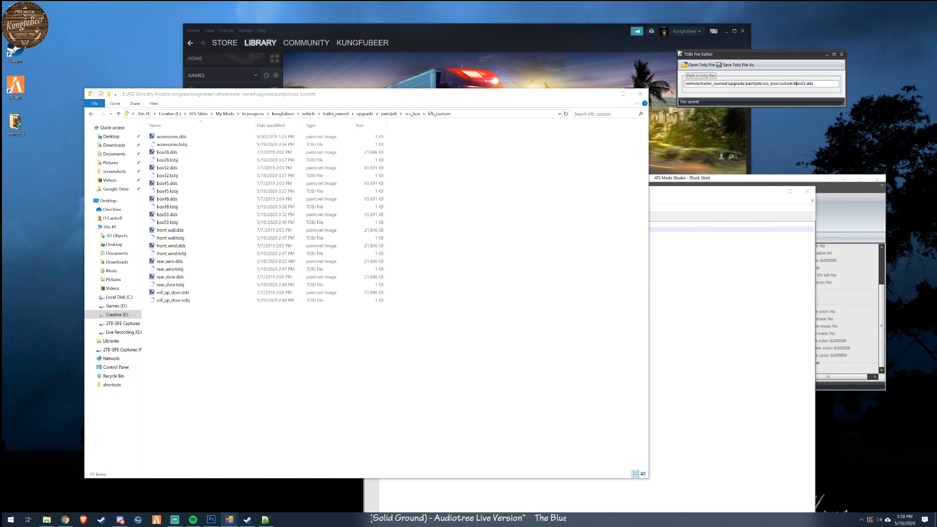
pyautogui.write('kfb_')
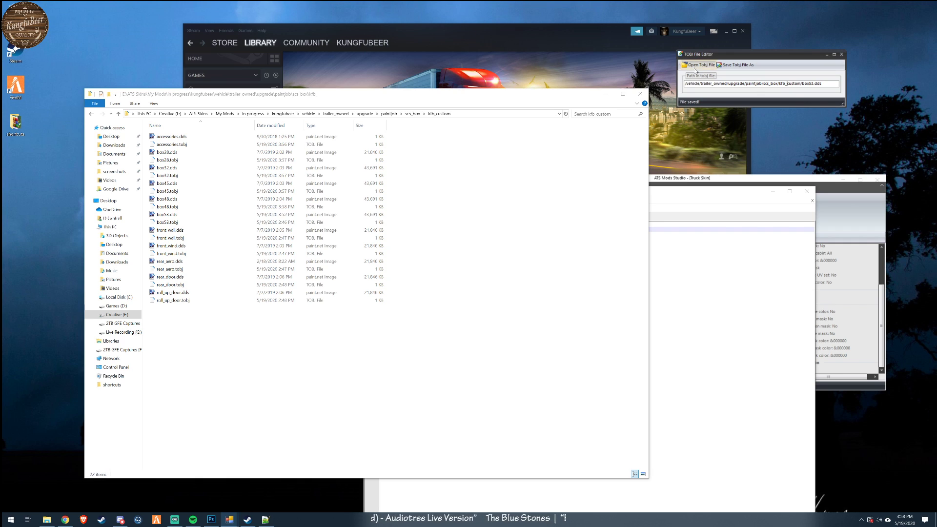
pyautogui.click(737, 65)
pyautogui.doubleClick(784, 222)
pyautogui.click(489, 262)
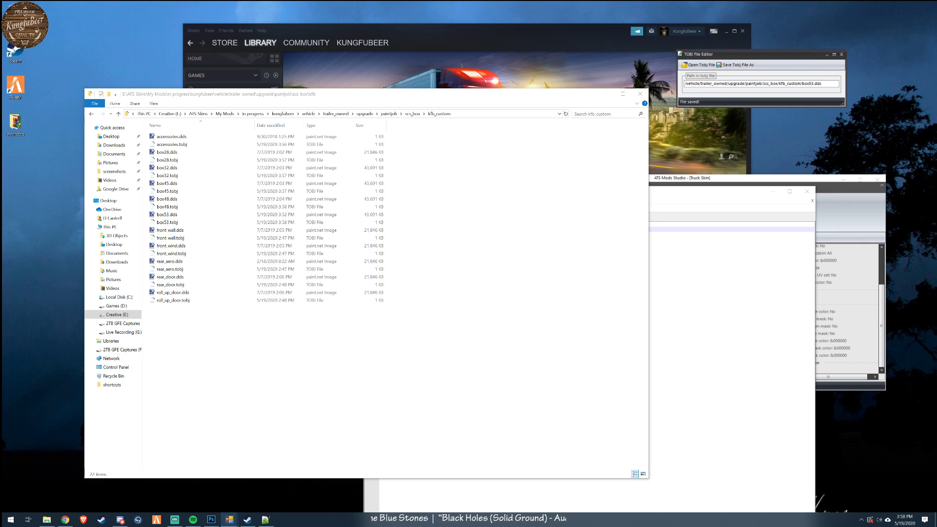
# - Correct the texture path in front_wall.tobj to /vehicle/trailer_owned/upgrade/paintjob/scs_box/kfb_custom/front_wall.dds and overwrite the file
pyautogui.click(703, 66)
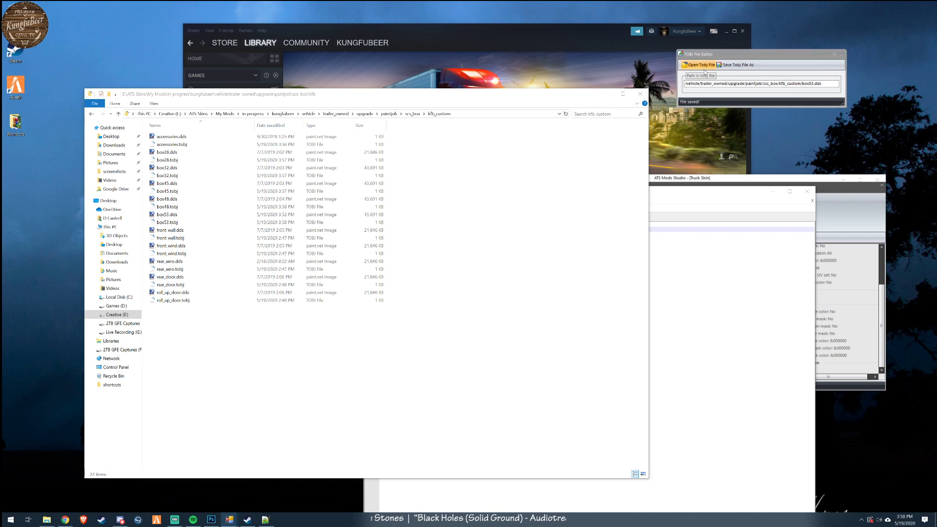
pyautogui.doubleClick(830, 226)
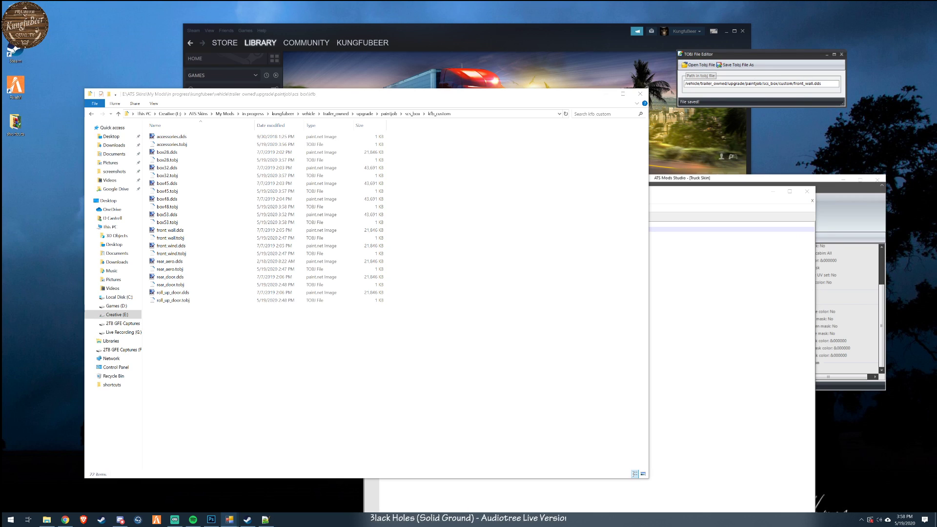
pyautogui.write('kfb_')
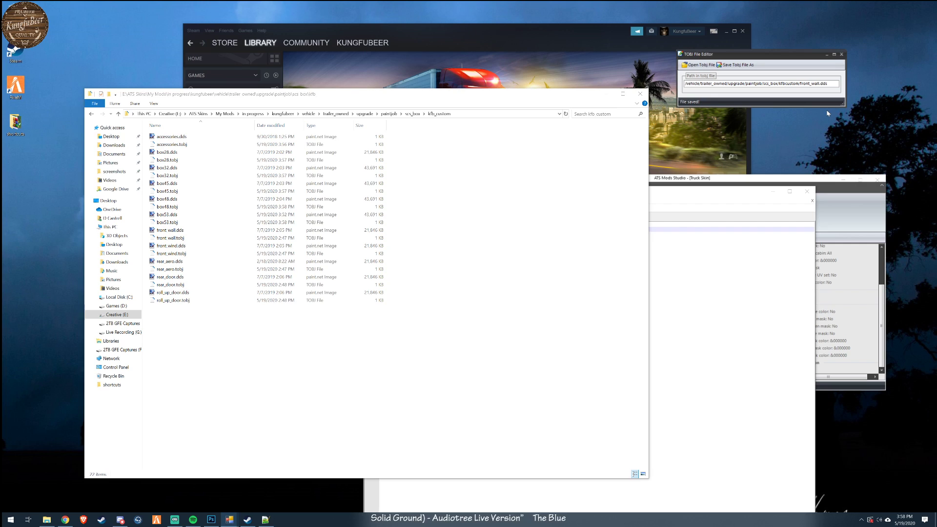
pyautogui.write('_')
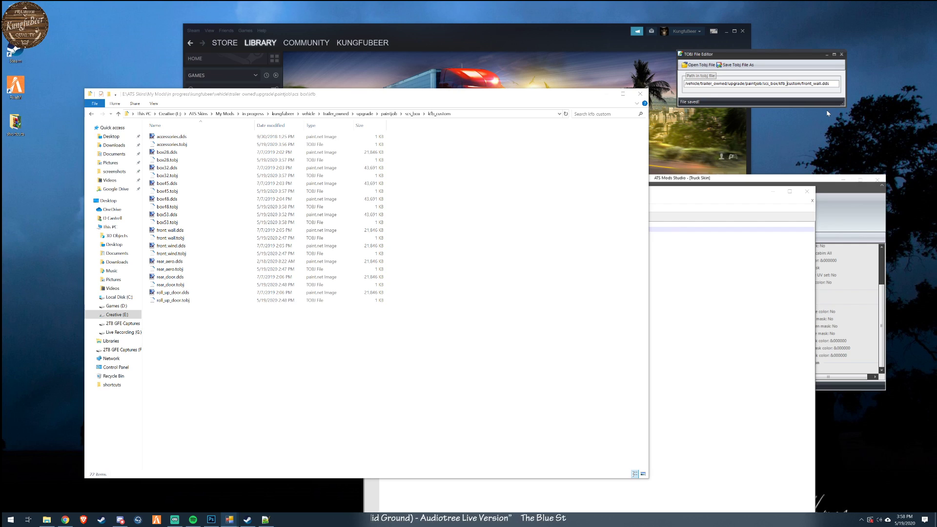
pyautogui.click(741, 66)
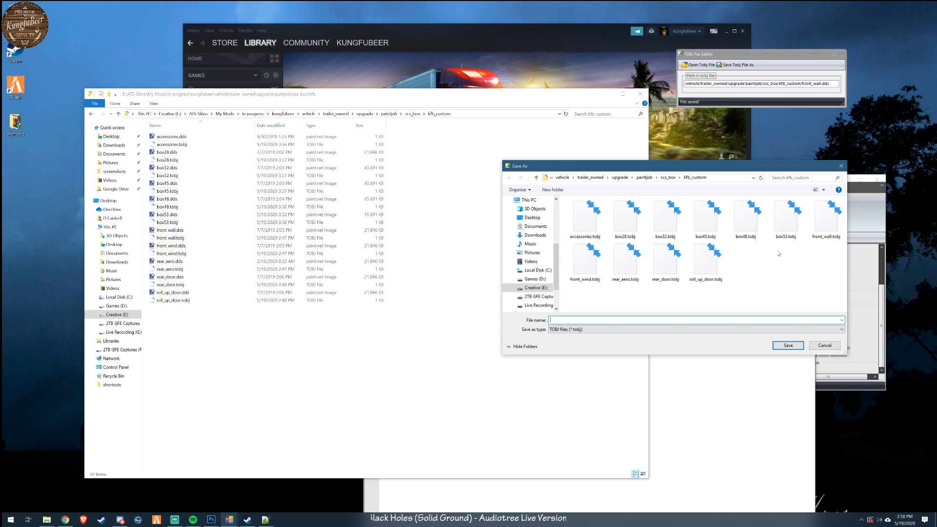
pyautogui.doubleClick(825, 219)
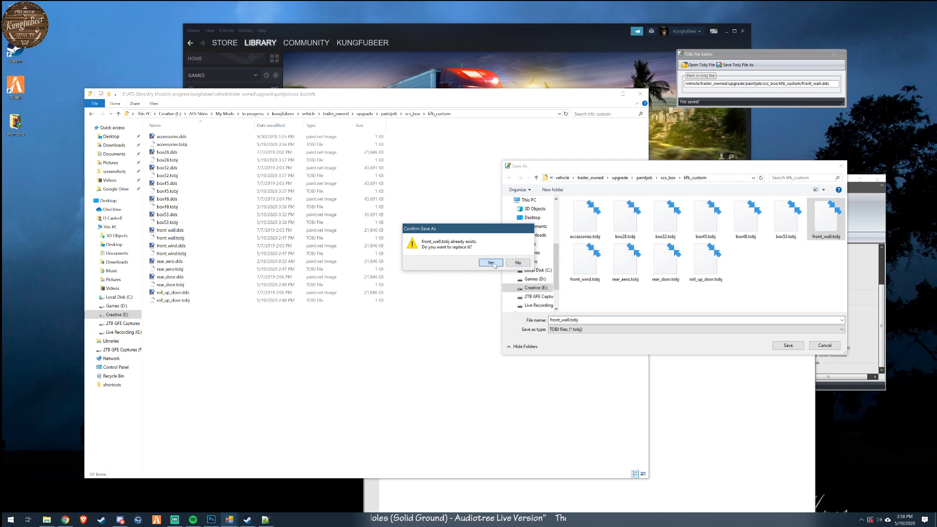
pyautogui.click(490, 262)
# - Correct the texture path in front_wind.tobj to /vehicle/trailer_owned/upgrade/paintjob/scs_box/kfb_custom/front_wind.dds and overwrite the file
pyautogui.click(698, 65)
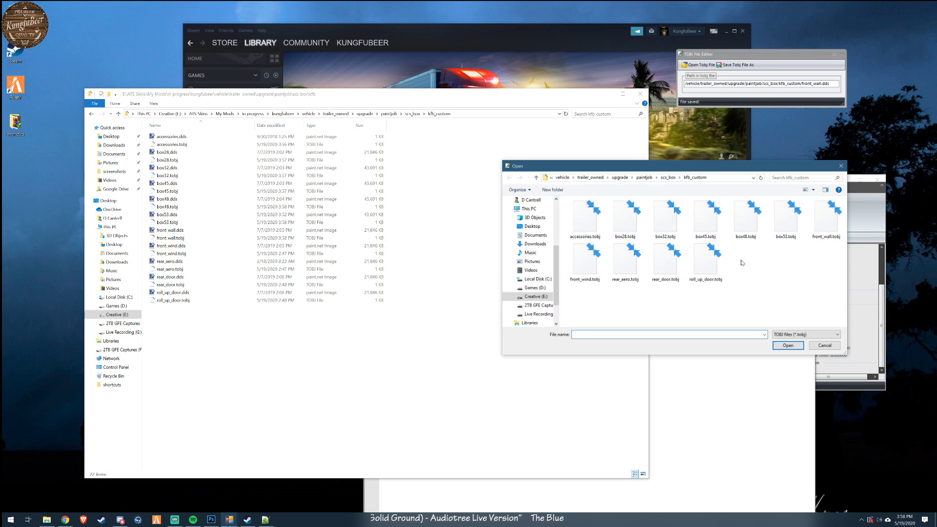
pyautogui.doubleClick(584, 262)
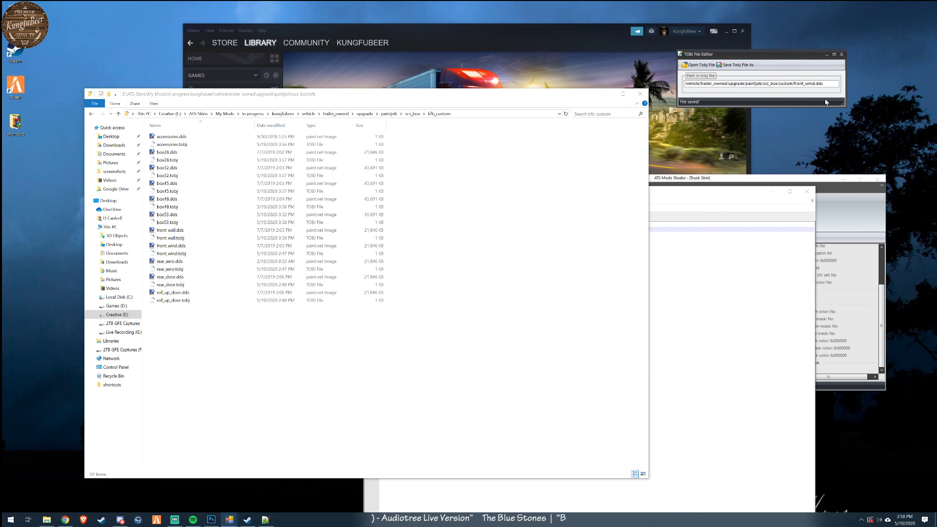
pyautogui.write('kfb_')
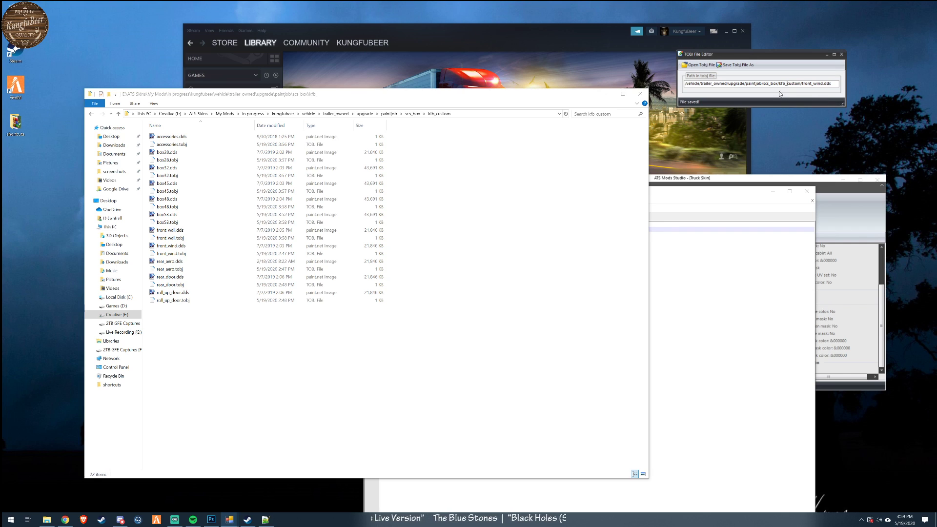
pyautogui.click(739, 65)
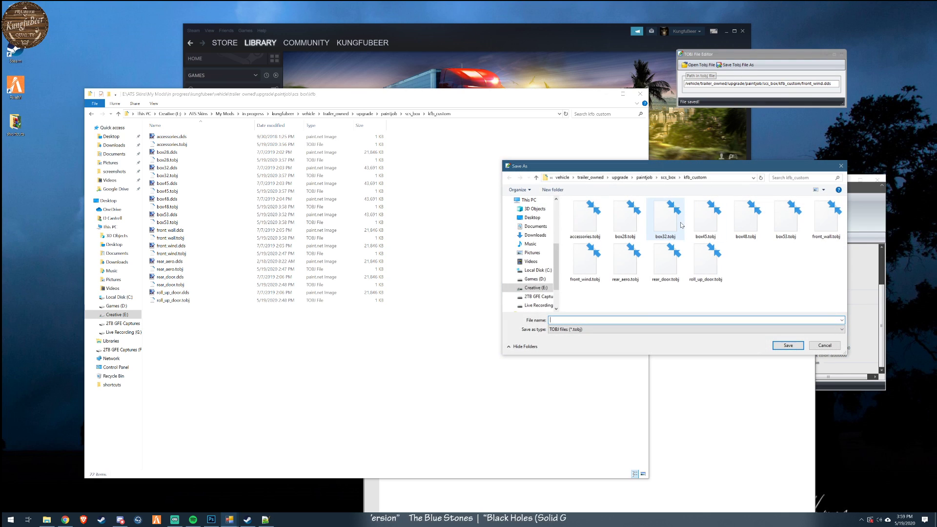
pyautogui.doubleClick(585, 266)
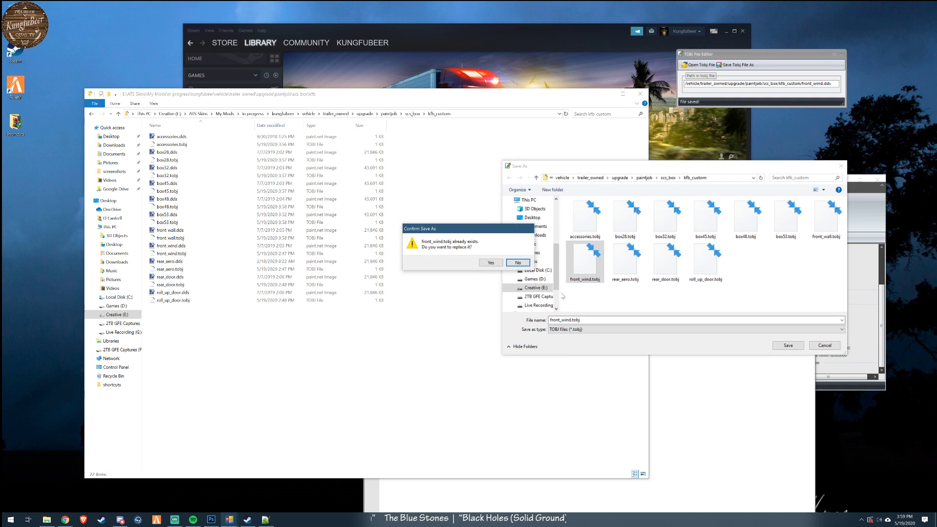
pyautogui.click(491, 263)
# - Correct the texture path in rear_aero.tobj to /vehicle/trailer_owned/upgrade/paintjob/scs_box/kfb_custom/rear_aero.dds and overwrite the file
pyautogui.click(699, 65)
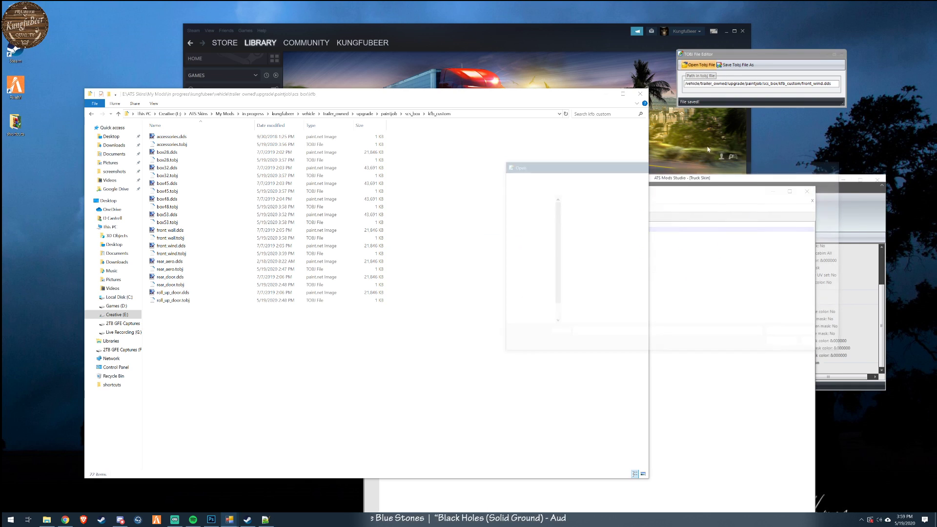
pyautogui.doubleClick(626, 262)
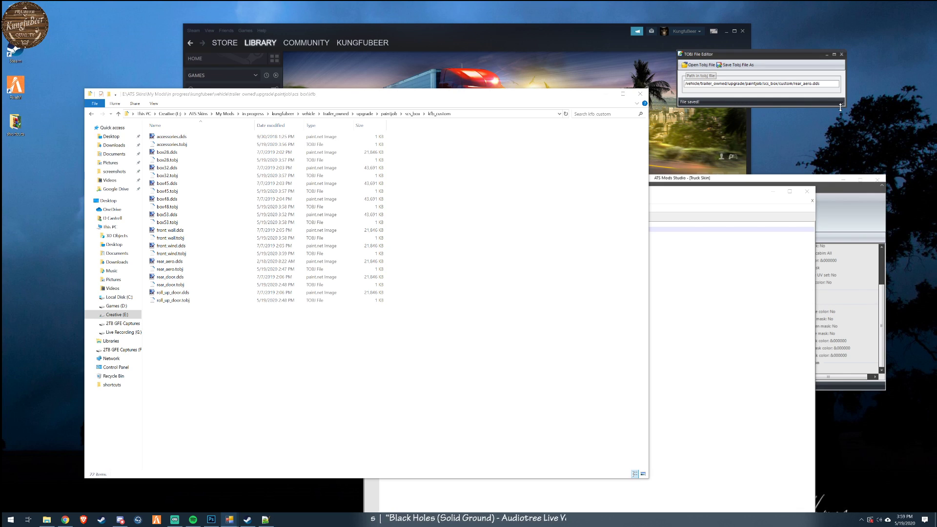
pyautogui.write('kfb_')
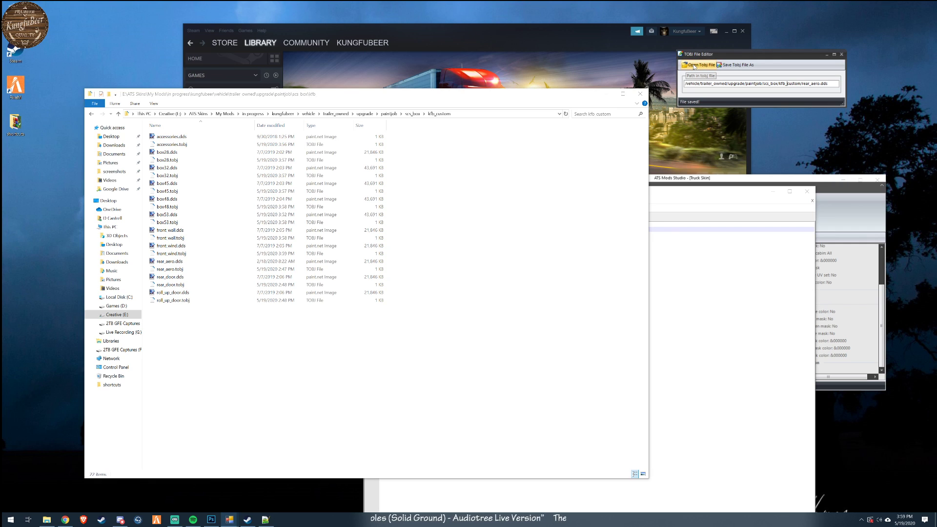
pyautogui.click(736, 64)
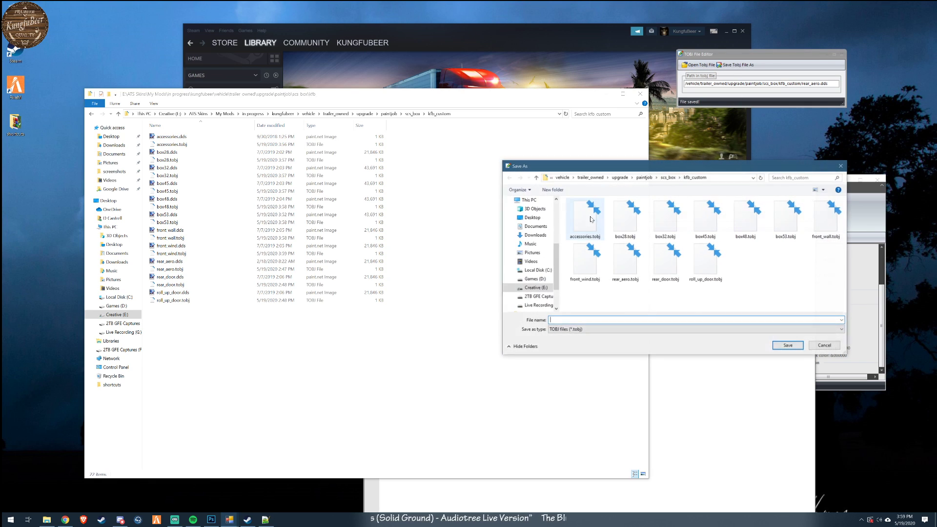
pyautogui.doubleClick(632, 262)
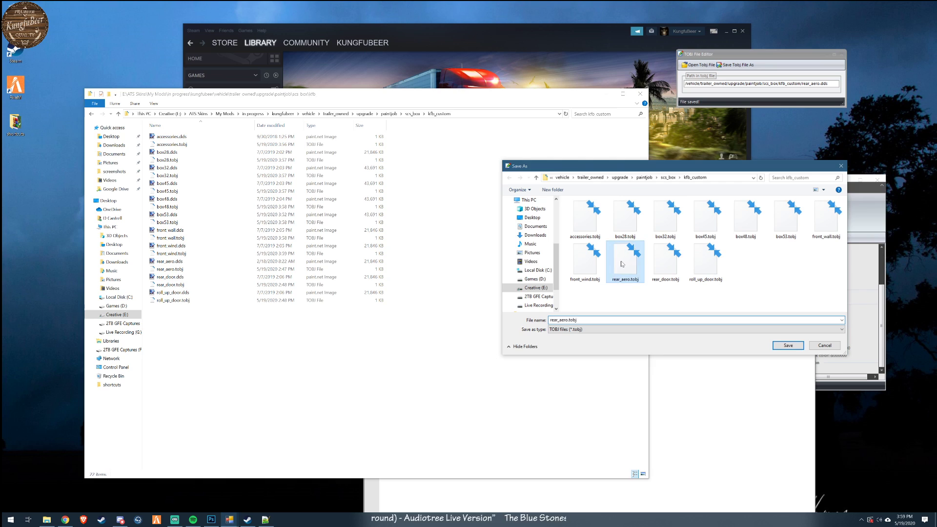
pyautogui.click(492, 263)
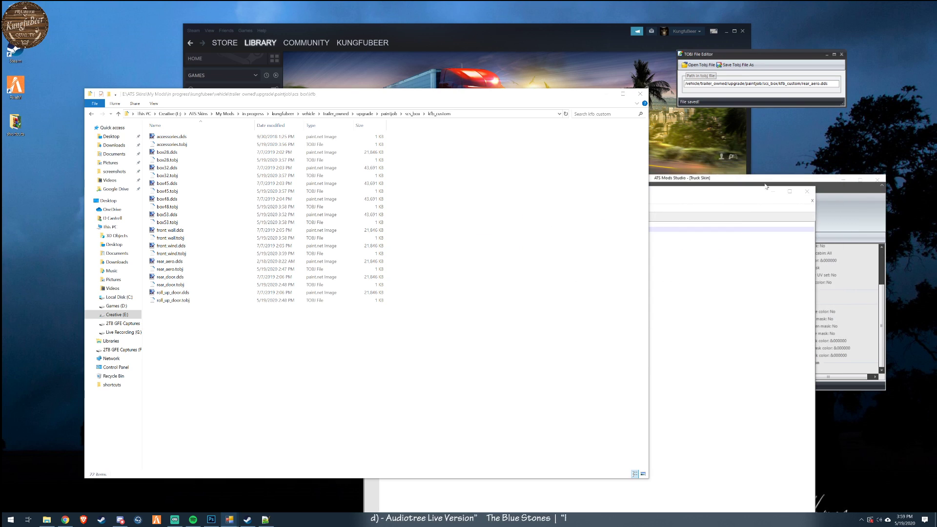
# - Correct the texture path in rear_door.tobj to /vehicle/trailer_owned/upgrade/paintjob/scs_box/kfb_custom/rear_door.dds and overwrite the file
pyautogui.click(699, 64)
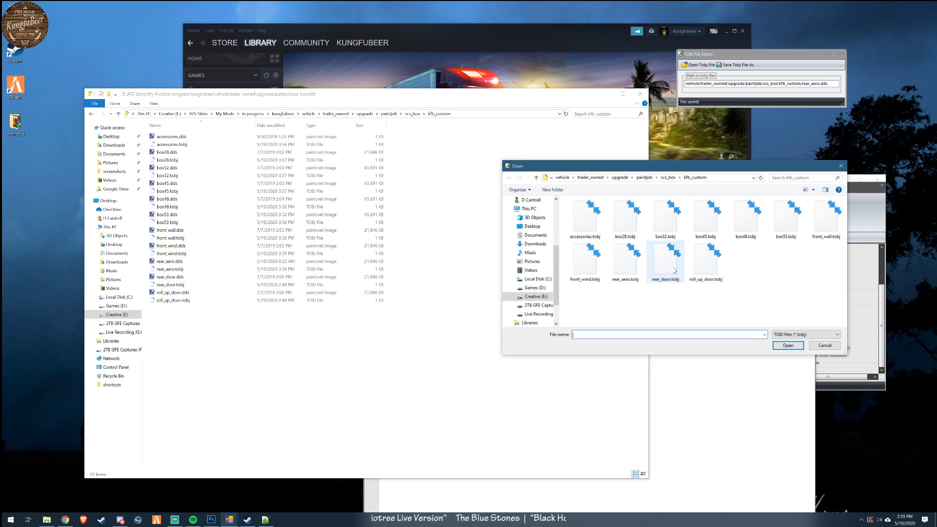
pyautogui.doubleClick(665, 266)
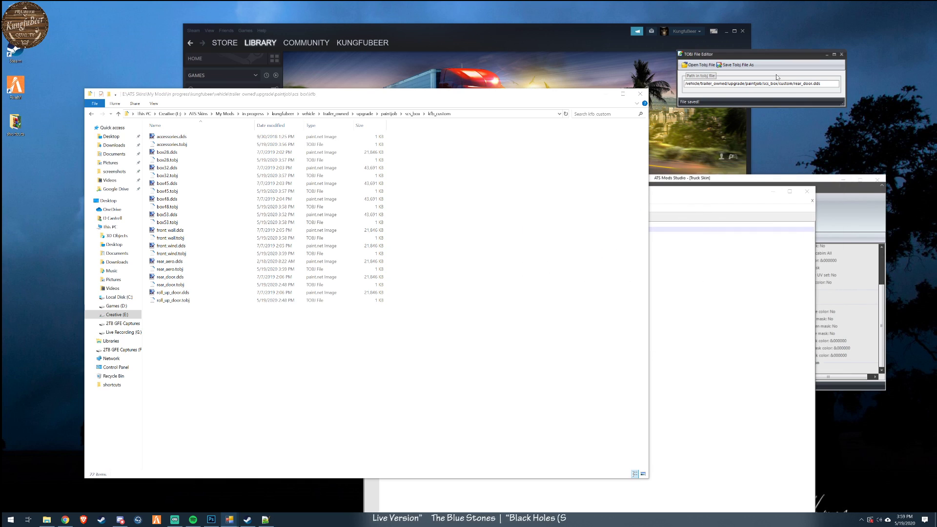
pyautogui.write('kfb_')
pyautogui.click(699, 65)
pyautogui.click(841, 166)
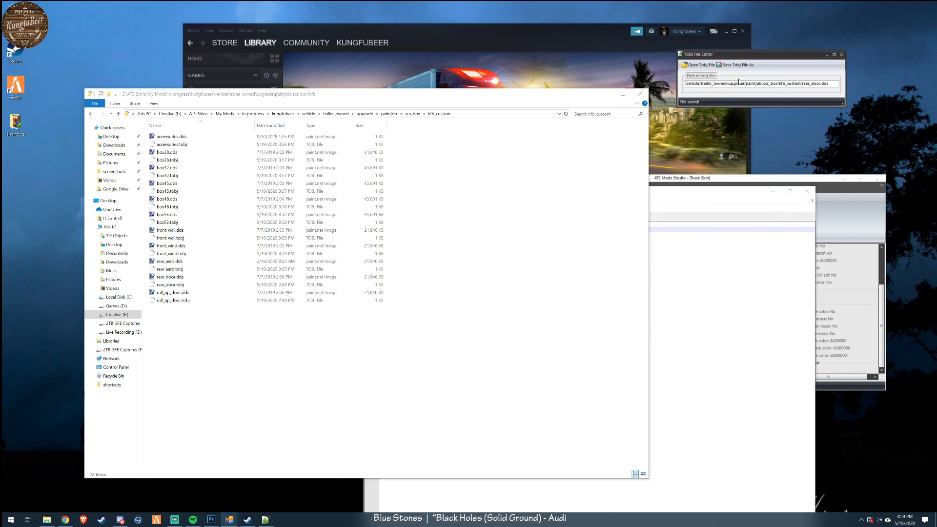
pyautogui.click(737, 65)
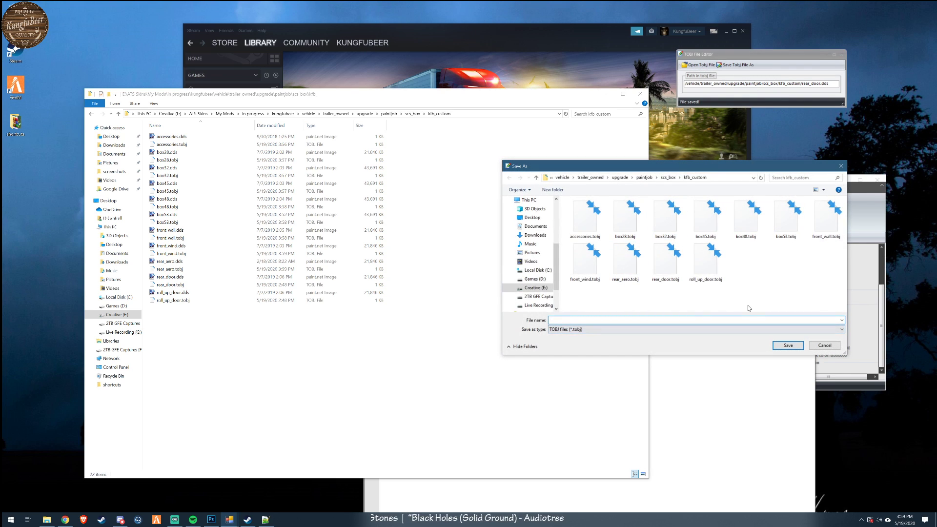
pyautogui.doubleClick(665, 273)
pyautogui.click(498, 264)
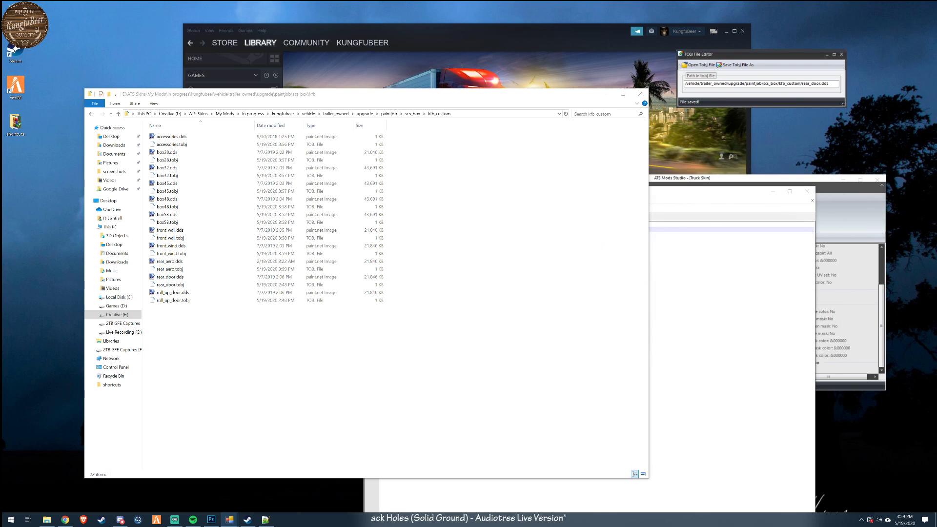
# - Check the texture paths stored in roll_up_door.tobj and the saved rear_door.tobj
pyautogui.click(700, 65)
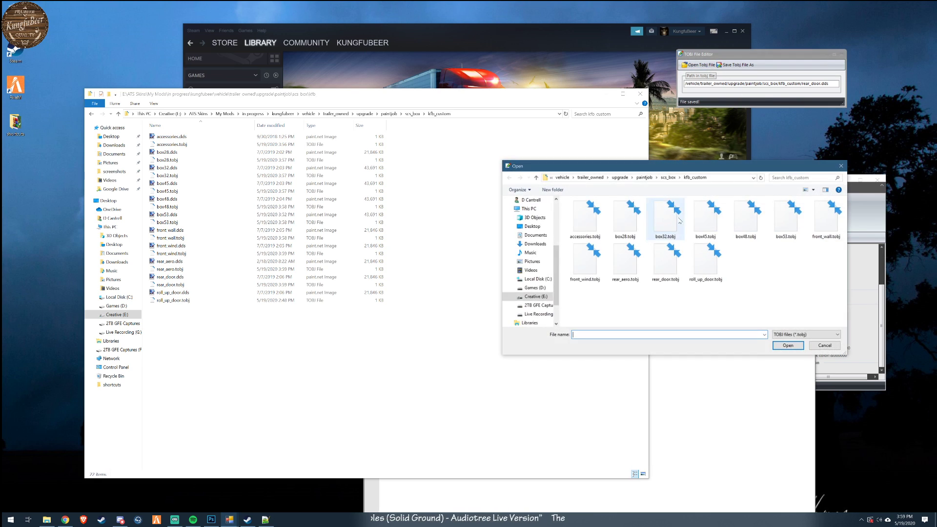
pyautogui.click(709, 264)
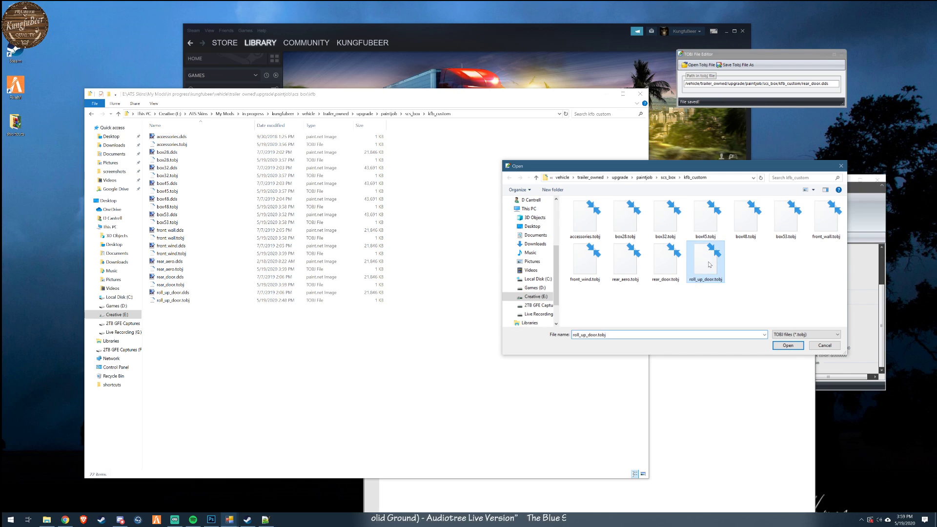
pyautogui.click(806, 86)
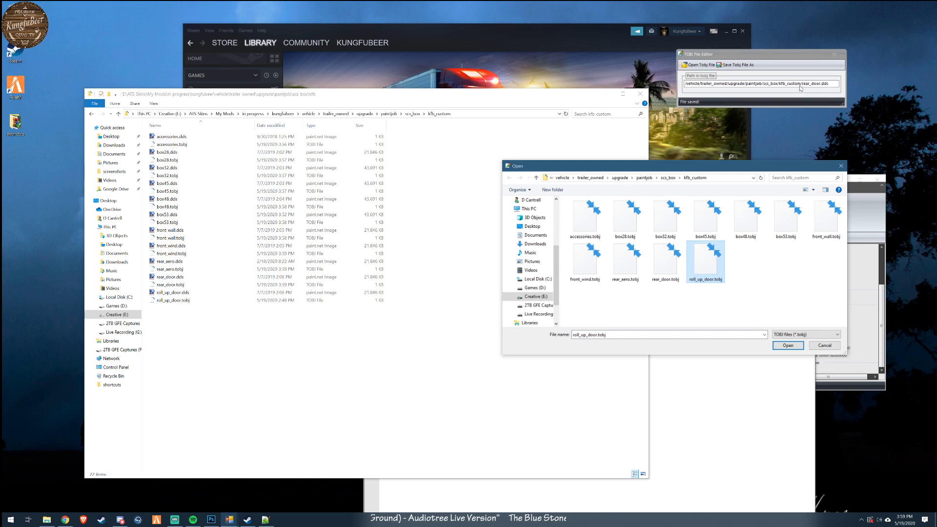
pyautogui.click(824, 346)
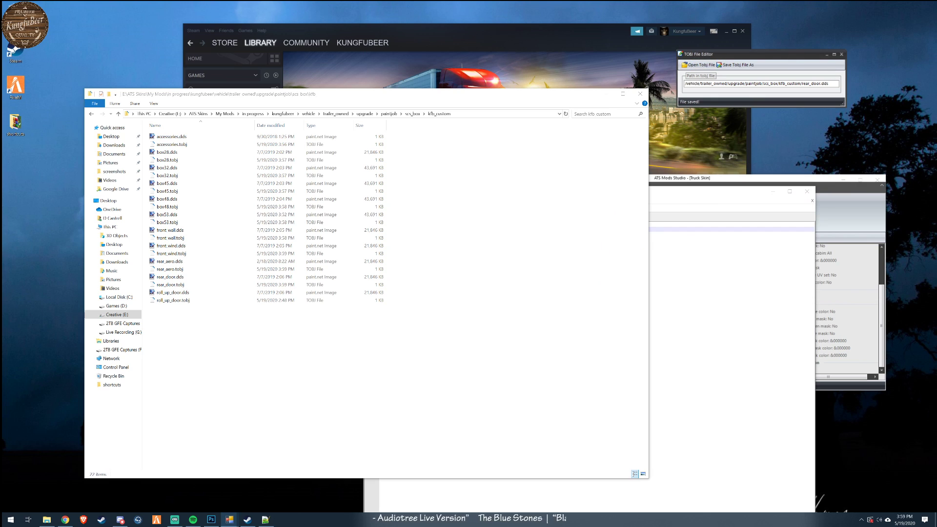
pyautogui.click(708, 66)
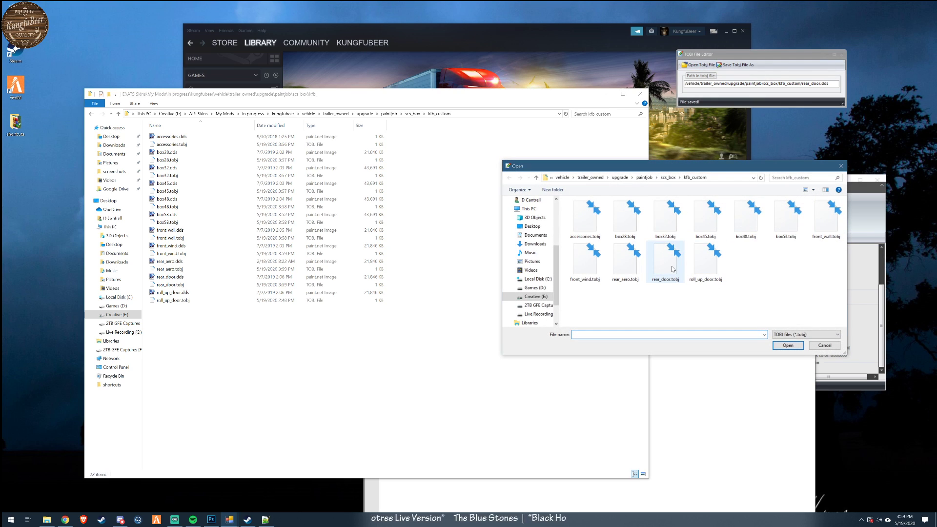
pyautogui.doubleClick(697, 270)
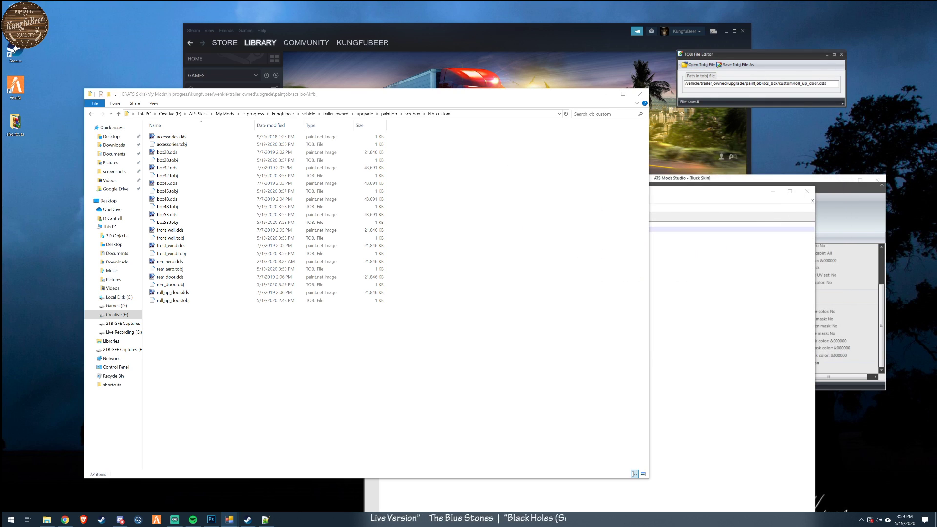
pyautogui.click(700, 65)
pyautogui.doubleClick(665, 262)
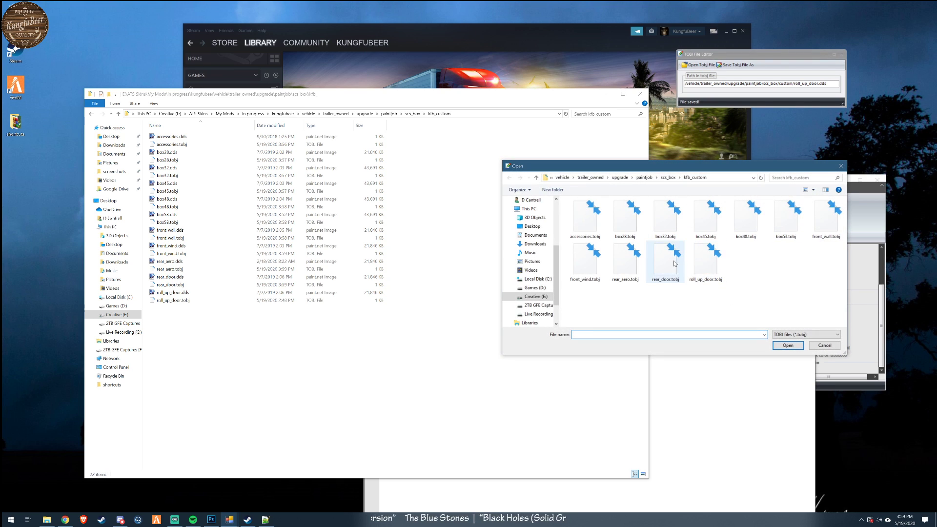
# - Correct the texture path in roll_up_door.tobj to /vehicle/trailer_owned/upgrade/paintjob/scs_box/kfb_custom/roll_up_door.dds and overwrite the file
pyautogui.click(700, 65)
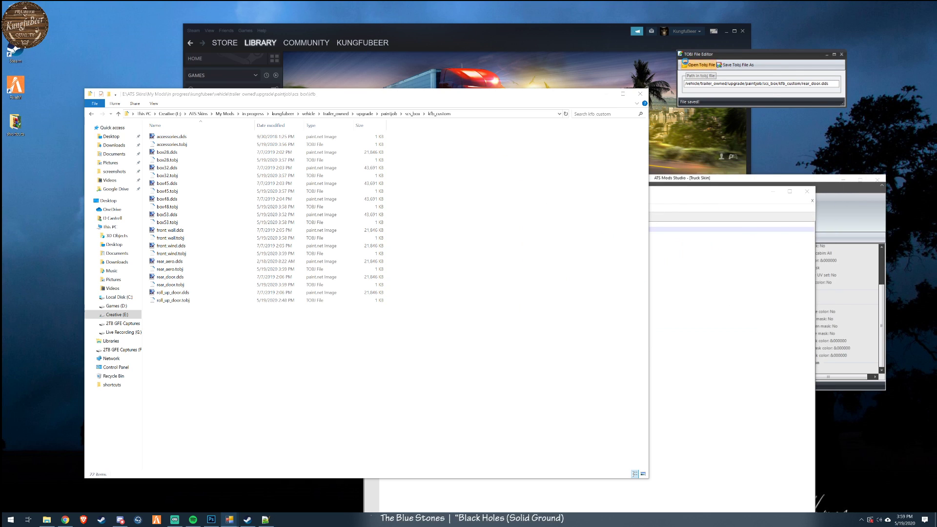
pyautogui.doubleClick(706, 263)
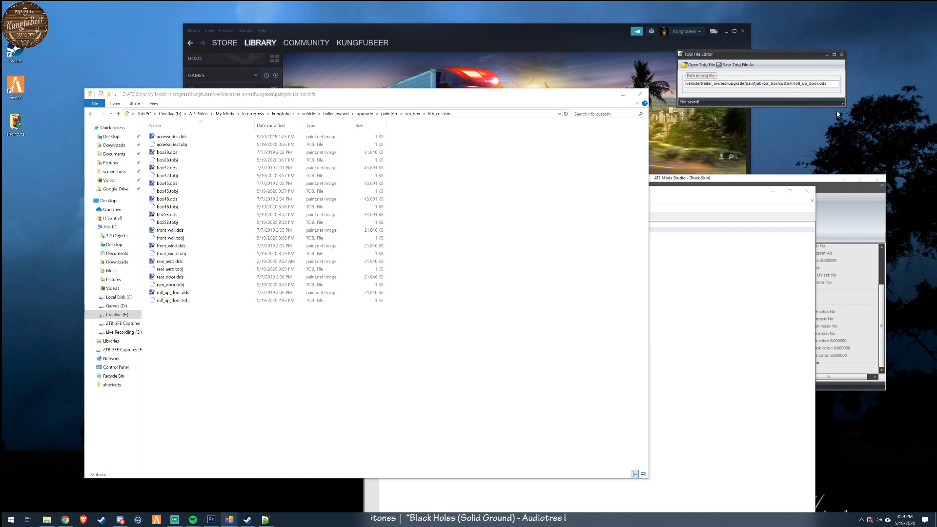
pyautogui.write('fb_k')
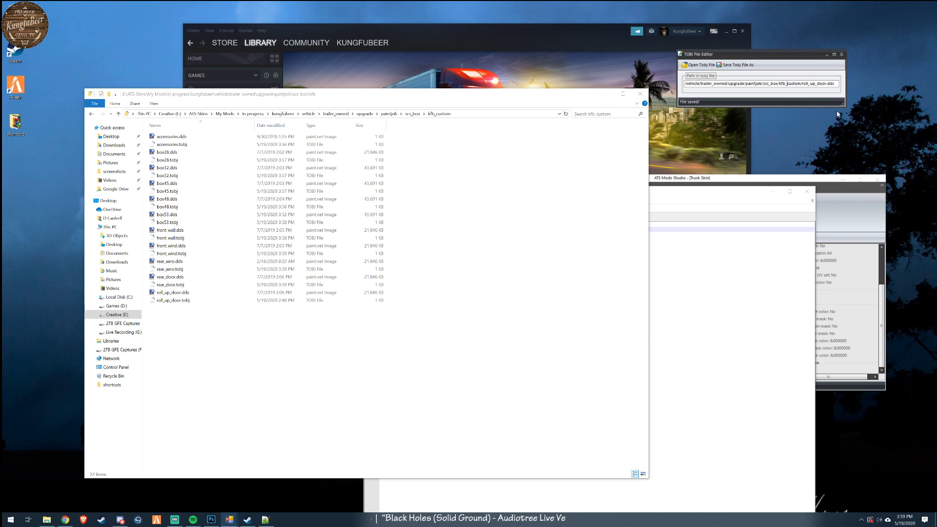
pyautogui.click(737, 65)
pyautogui.doubleClick(706, 266)
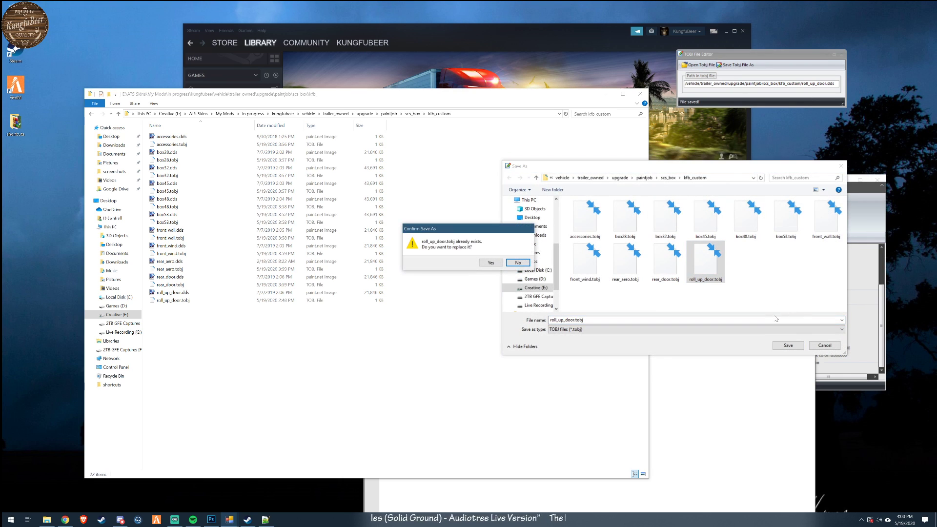
pyautogui.click(492, 263)
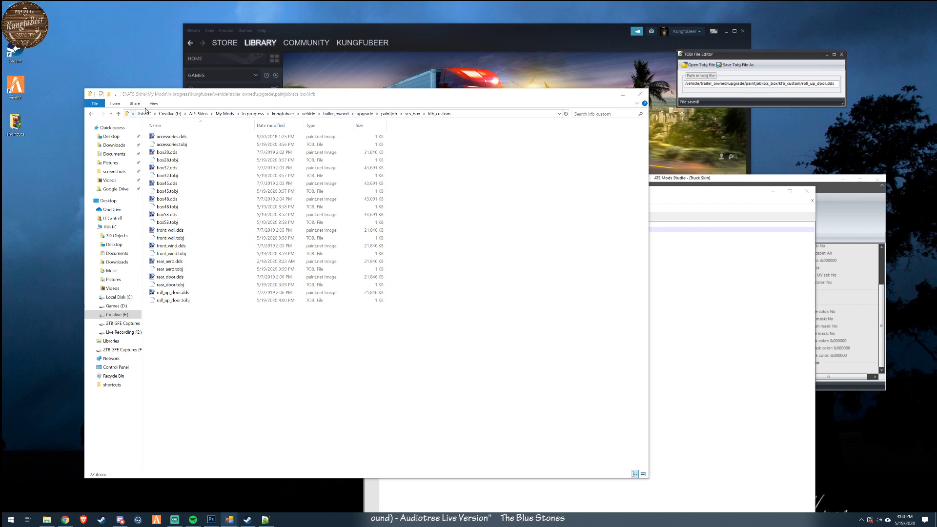
# - Show the files in the kfb_custom folder as large thumbnails
pyautogui.click(559, 113)
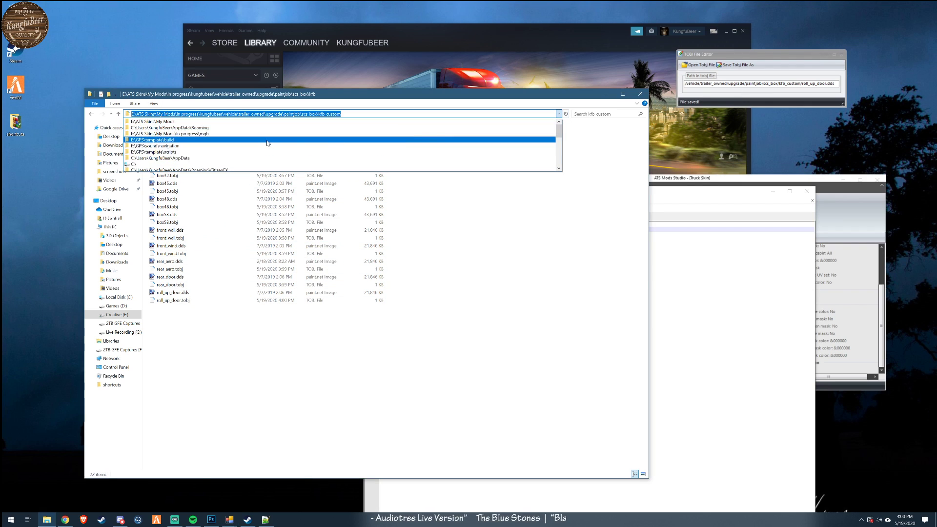
pyautogui.click(643, 131)
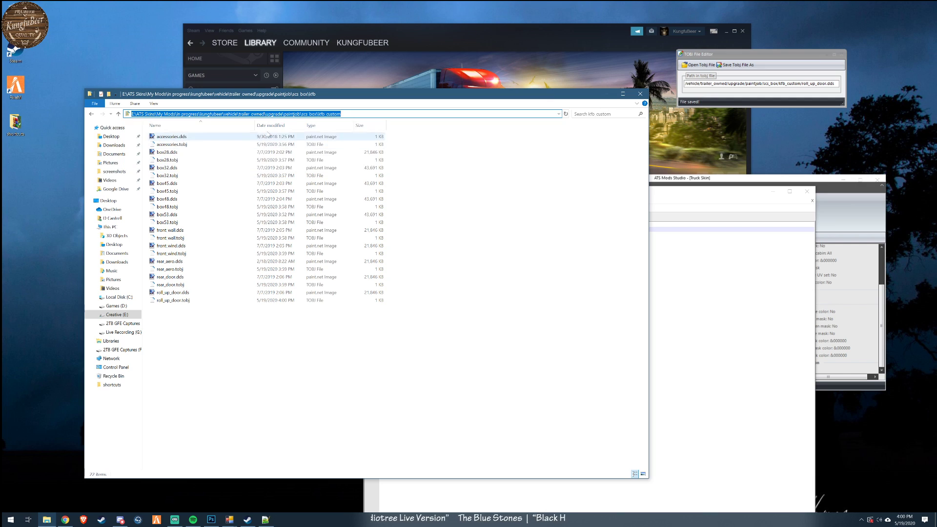
pyautogui.click(154, 103)
pyautogui.click(164, 114)
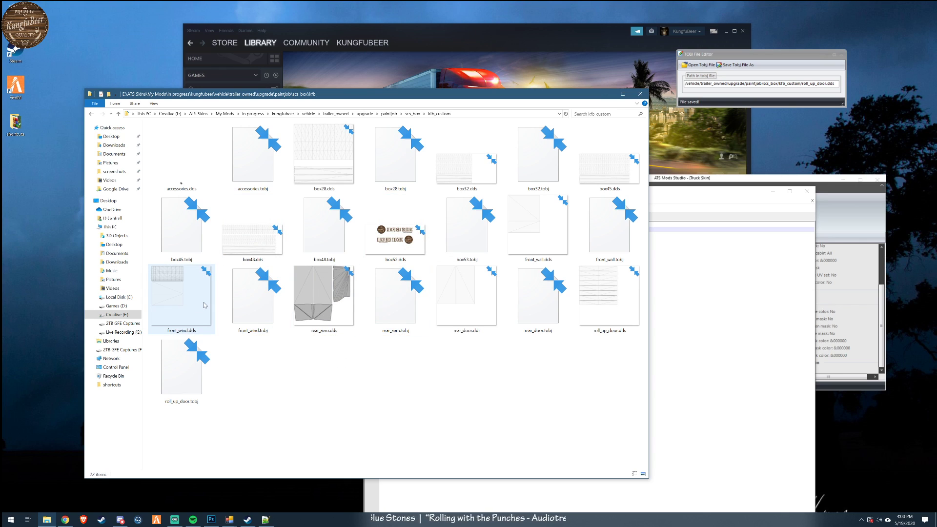
# - Switch to Photoshop and open Rear wind deflector.png from the SCS Box Trailer (ATS) folder inside PNG files
pyautogui.click(659, 189)
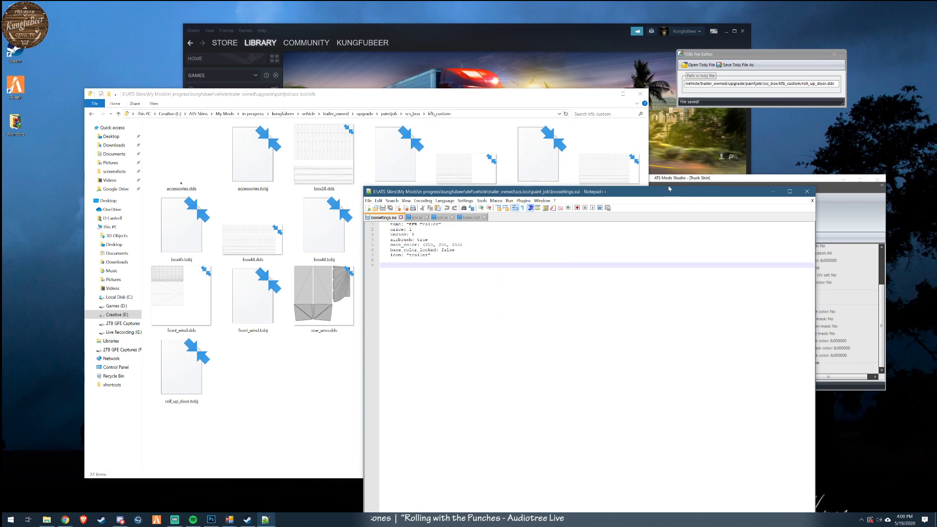
pyautogui.click(211, 520)
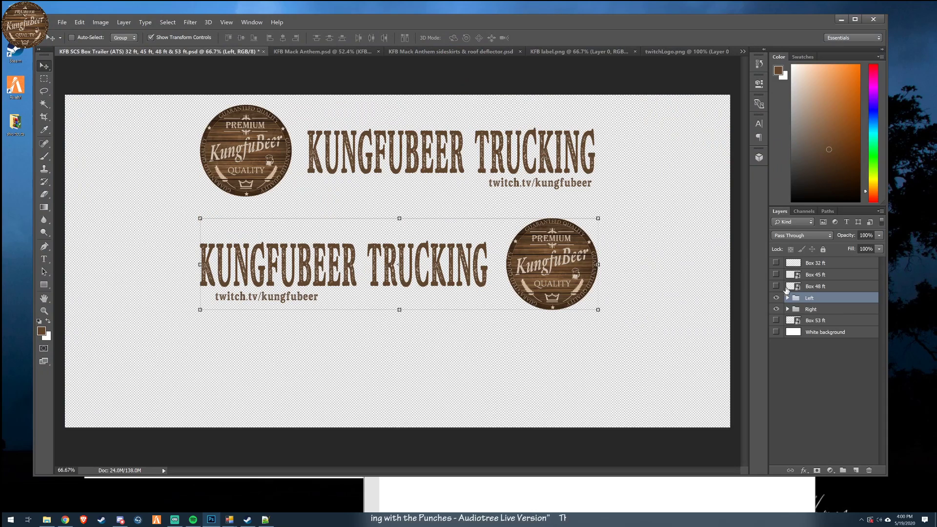
pyautogui.click(62, 22)
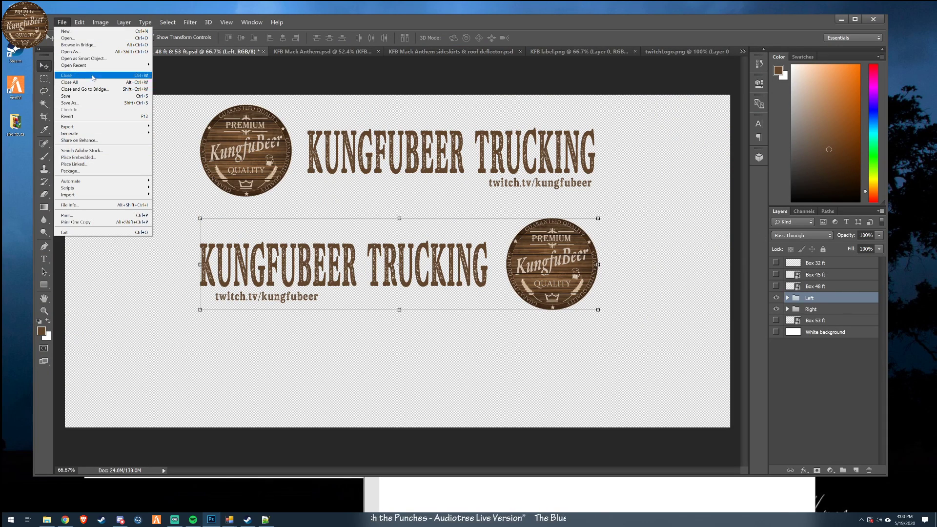
pyautogui.click(78, 39)
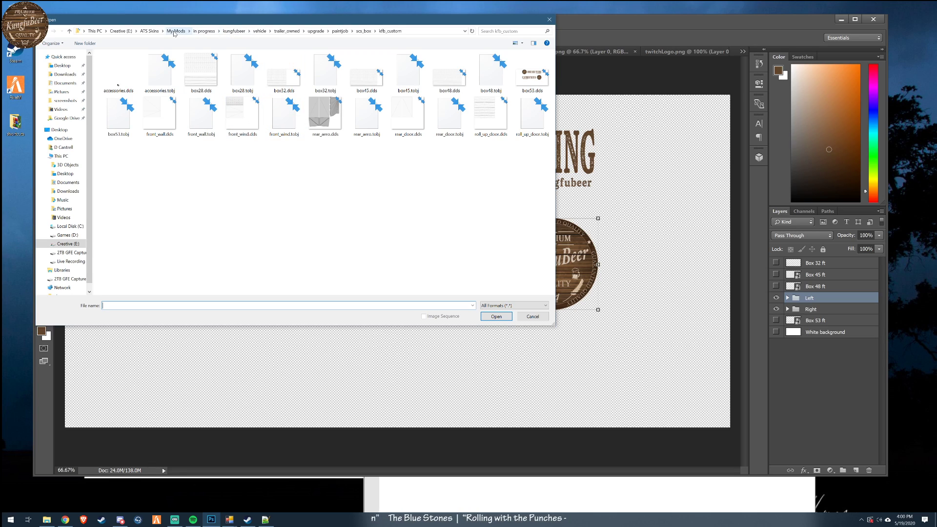
pyautogui.click(203, 32)
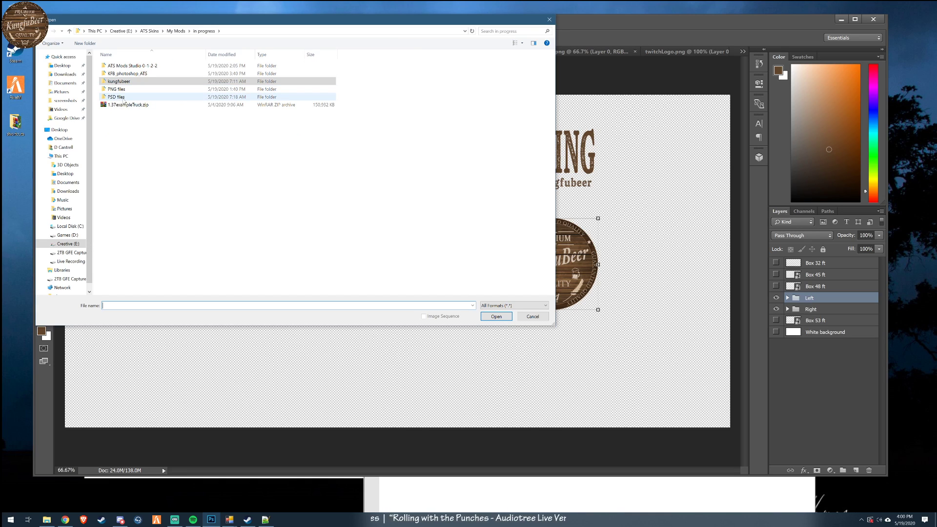
pyautogui.doubleClick(125, 73)
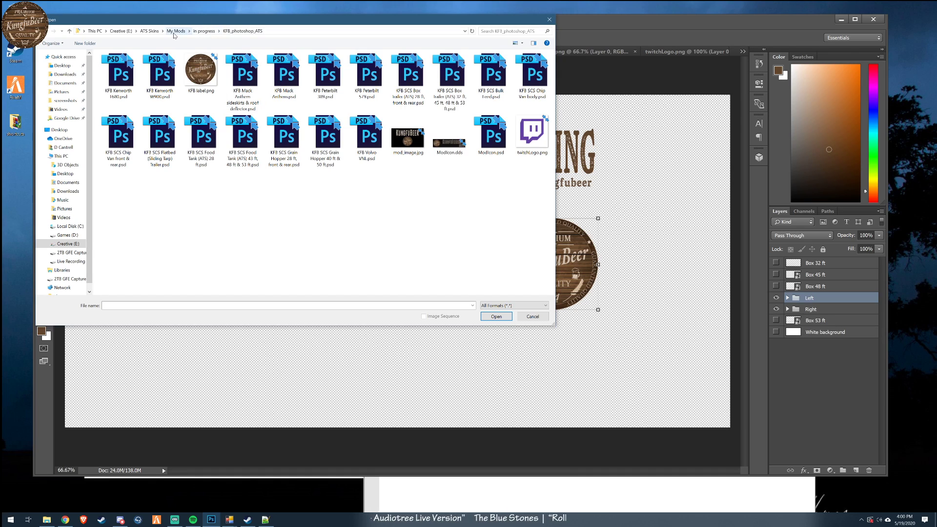
pyautogui.click(203, 32)
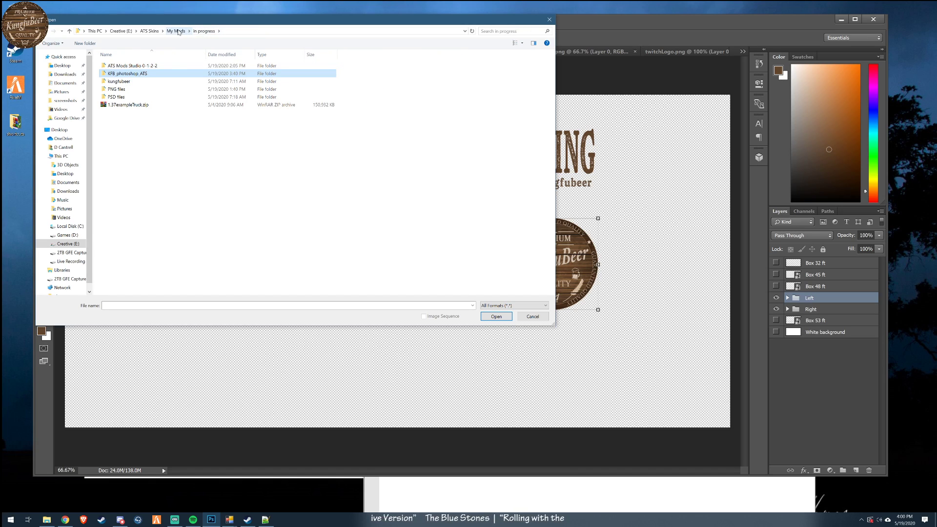
pyautogui.doubleClick(147, 97)
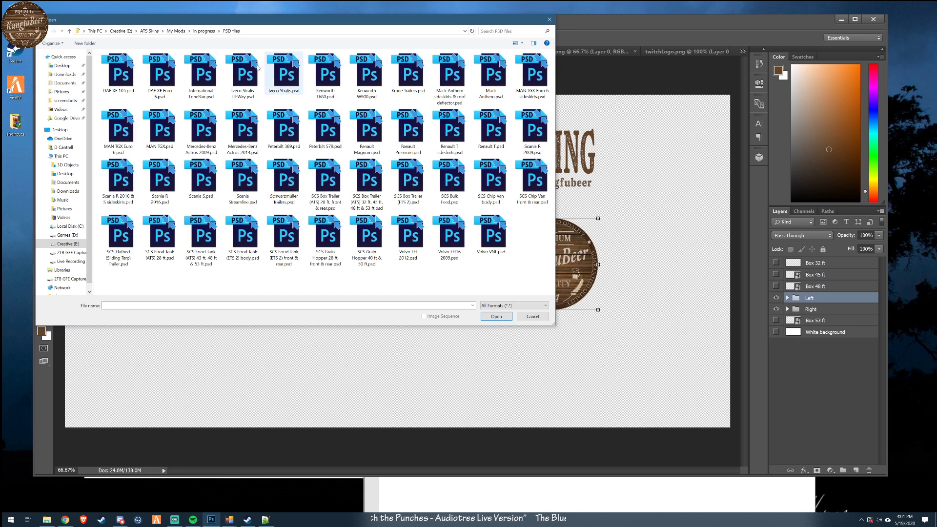
pyautogui.click(204, 30)
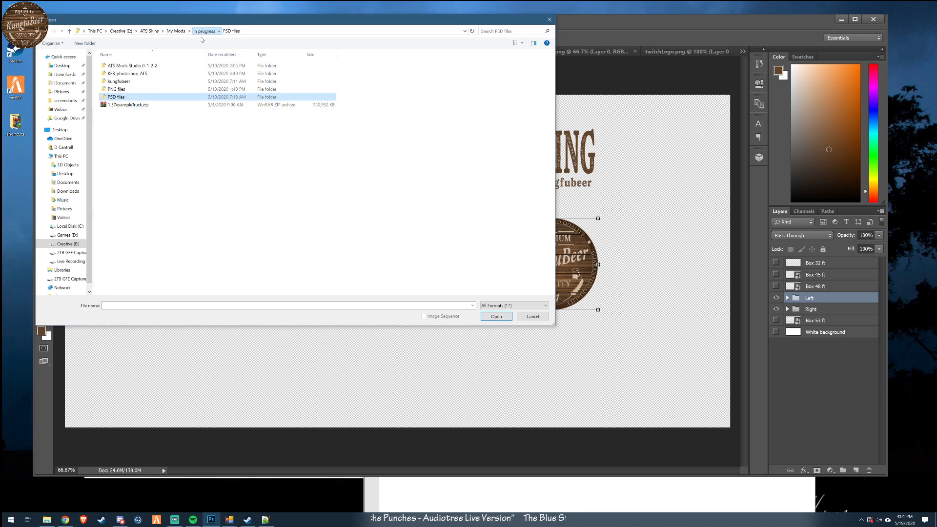
pyautogui.doubleClick(123, 90)
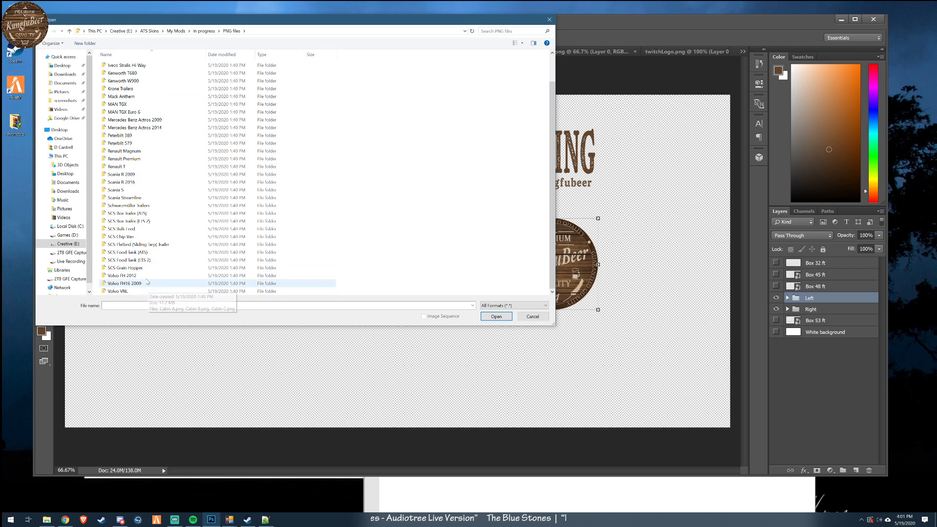
pyautogui.doubleClick(149, 214)
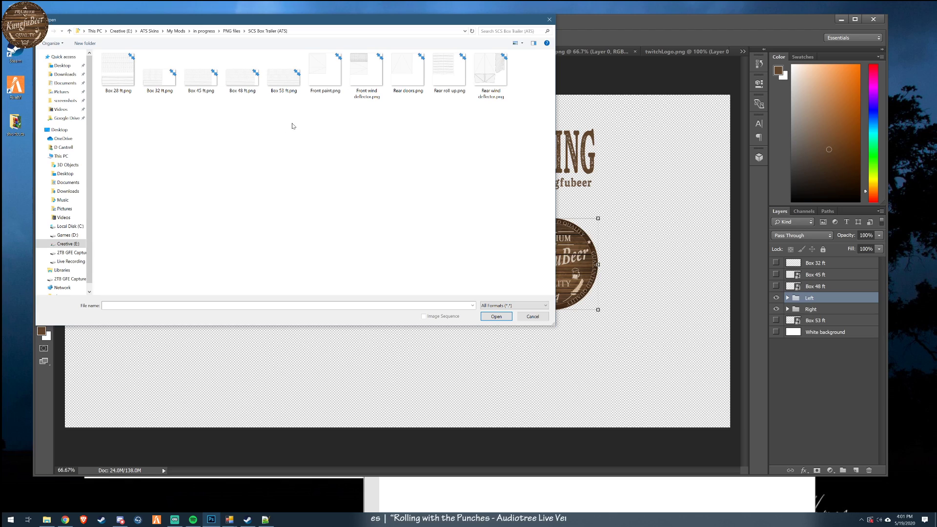
pyautogui.doubleClick(490, 81)
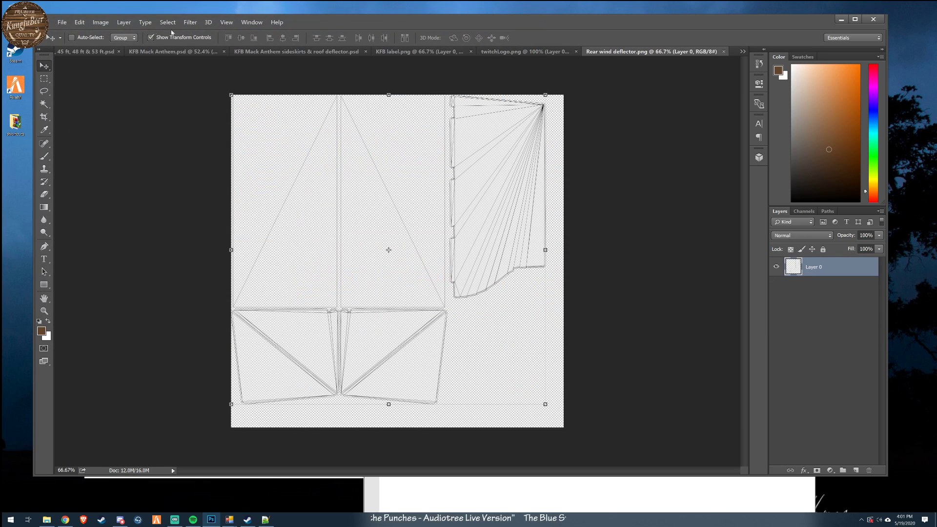
# - Open Front wind deflector.png and Rear roll-up.png from the SCS Box Trailer (ATS) folder
pyautogui.click(60, 23)
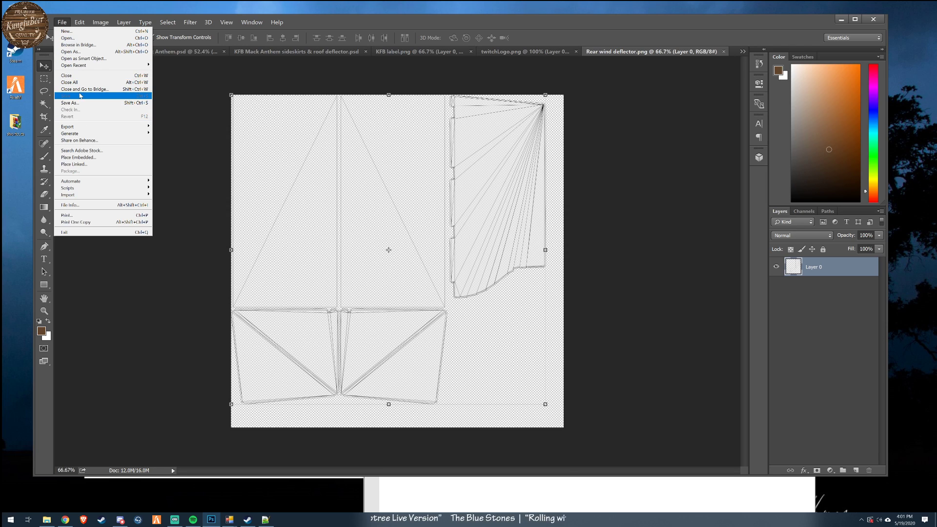
pyautogui.click(69, 38)
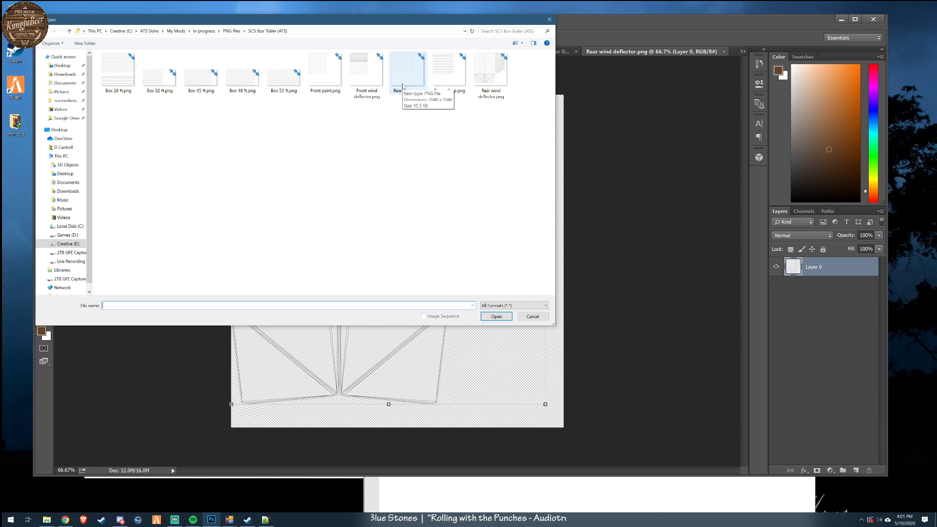
pyautogui.doubleClick(366, 73)
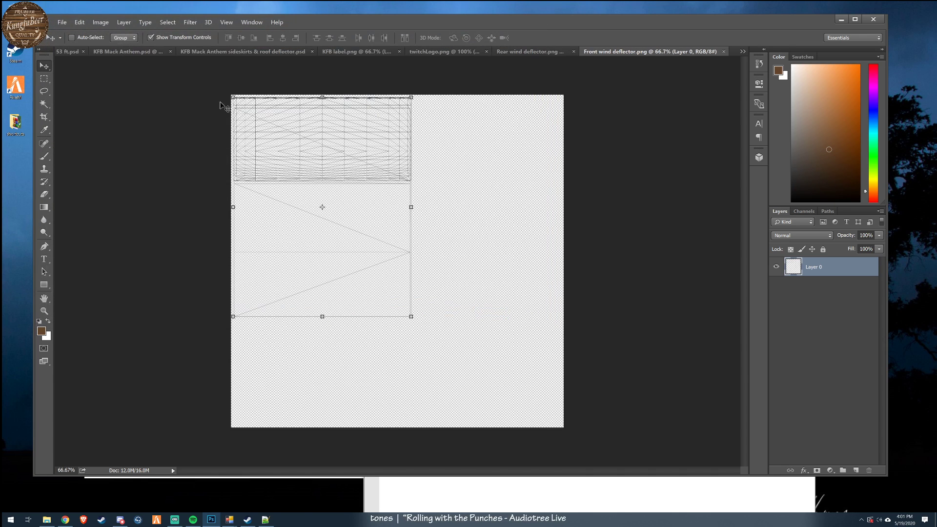
pyautogui.click(62, 22)
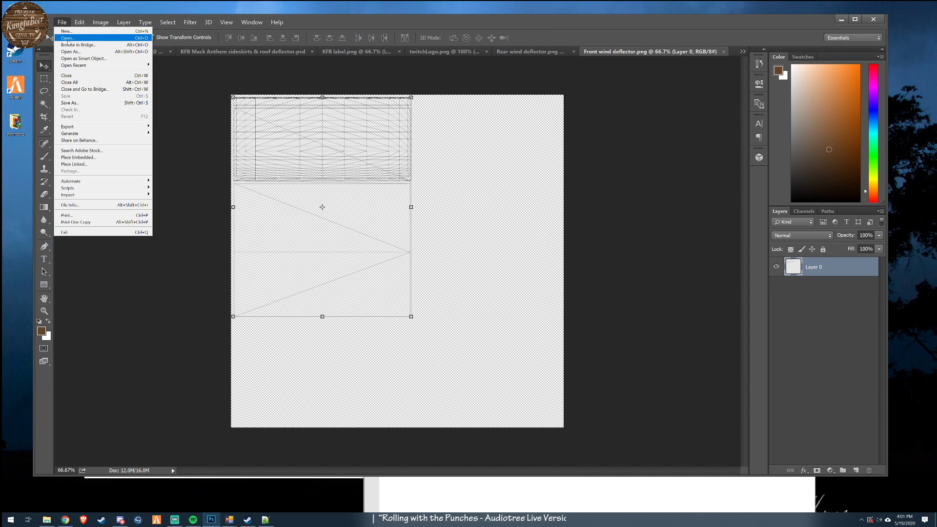
pyautogui.click(71, 37)
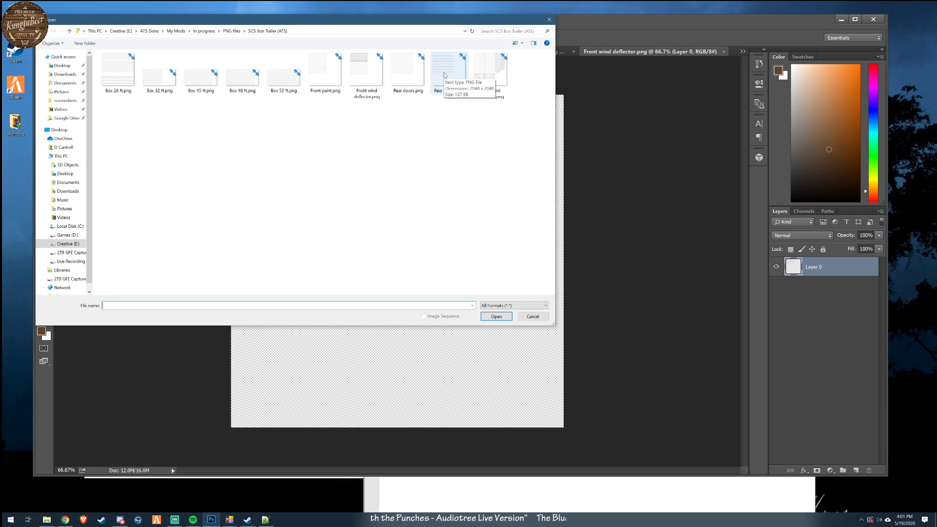
pyautogui.doubleClick(444, 74)
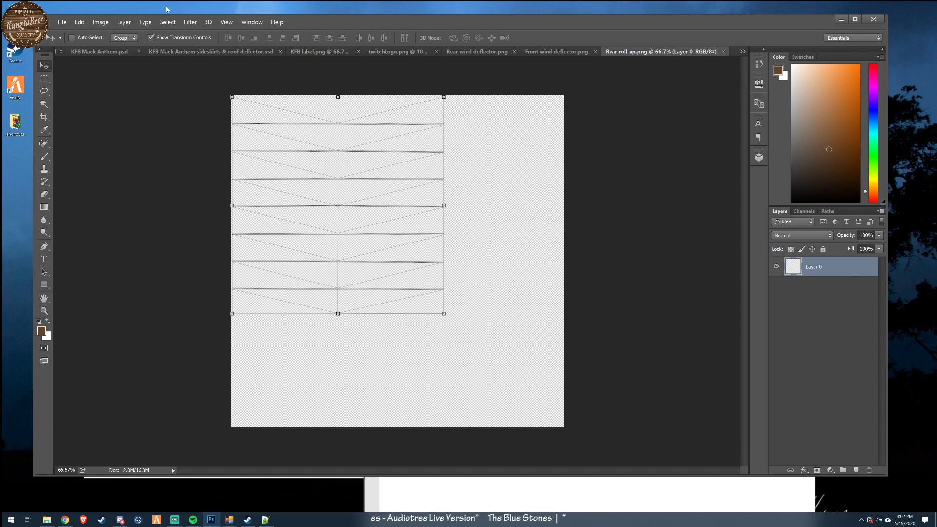
# - Close Rear wind deflector.png and return to the KFB SCS Box Trailer (ATS) 32 ft, 45 ft, 48 ft & 53 ft document
pyautogui.click(481, 52)
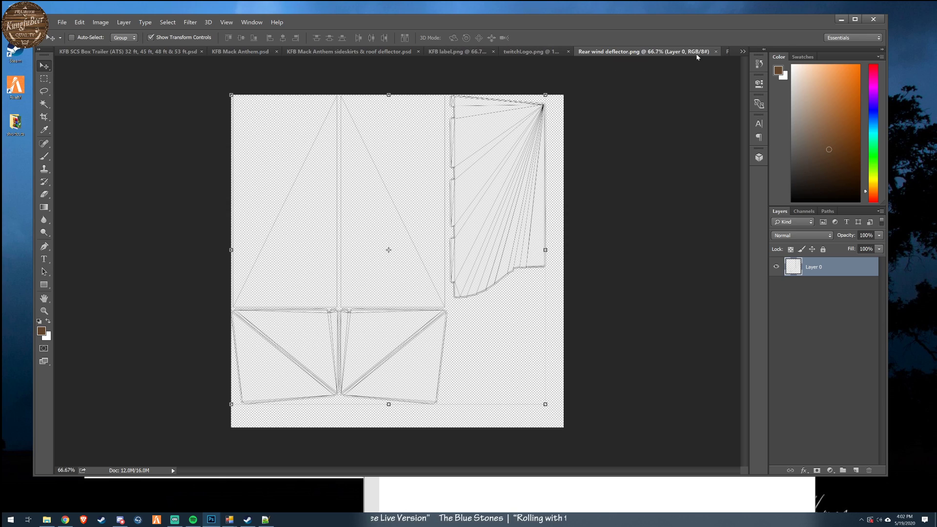
pyautogui.click(716, 52)
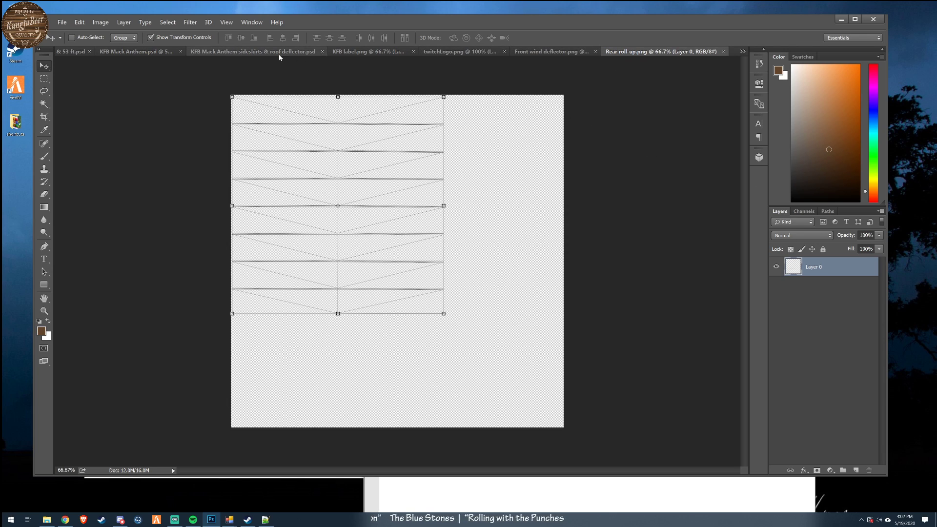
pyautogui.click(340, 52)
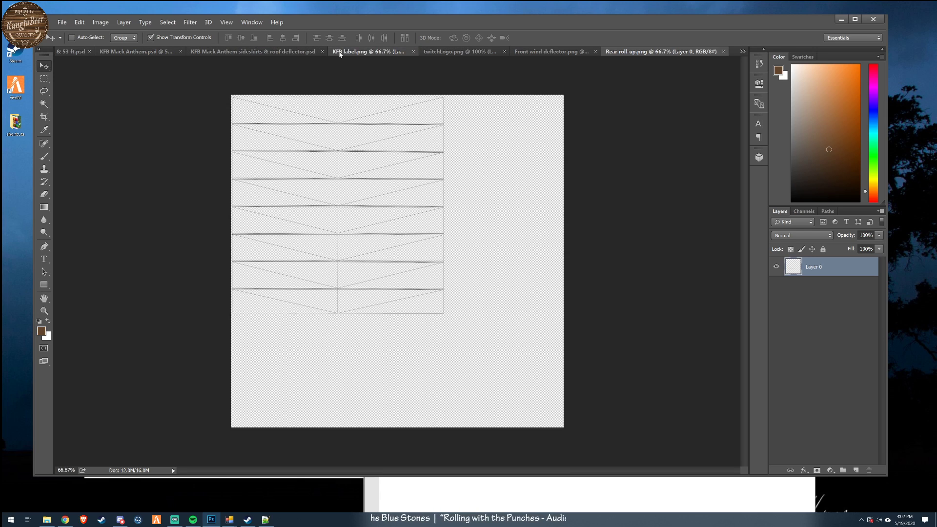
pyautogui.click(102, 51)
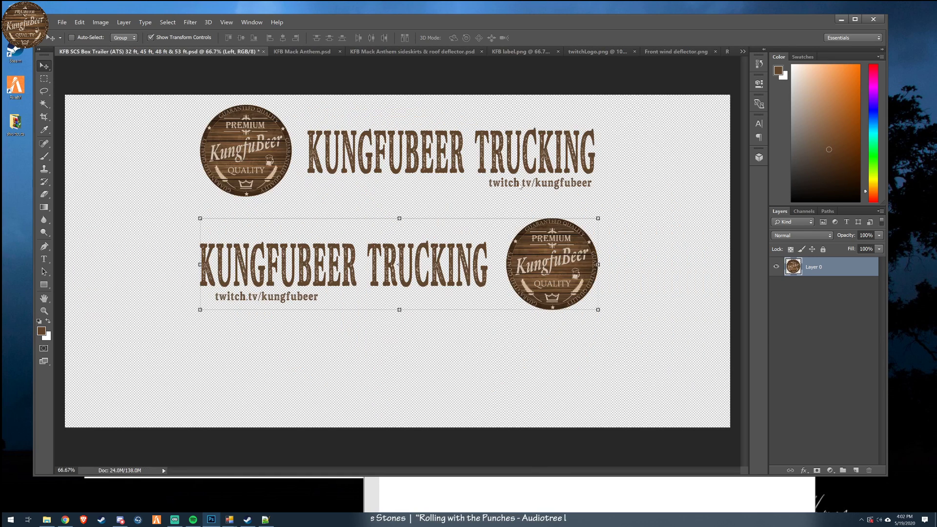
# - Duplicate the Left group into the Front wind deflector.png document
pyautogui.rightClick(809, 298)
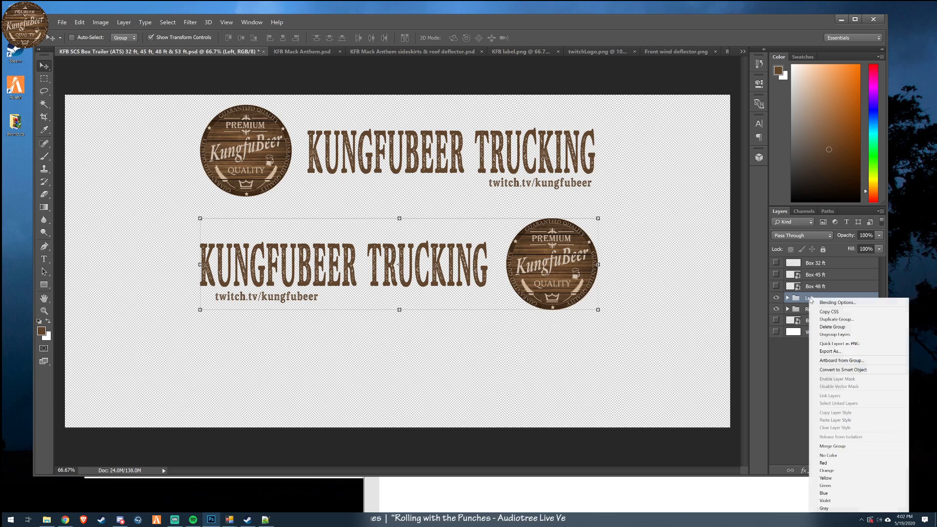
pyautogui.click(847, 320)
pyautogui.click(364, 72)
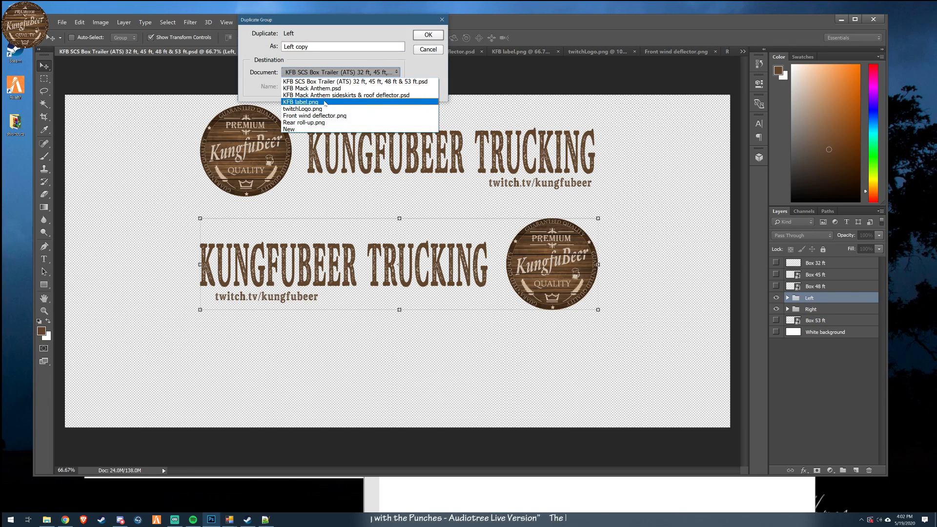
pyautogui.click(326, 115)
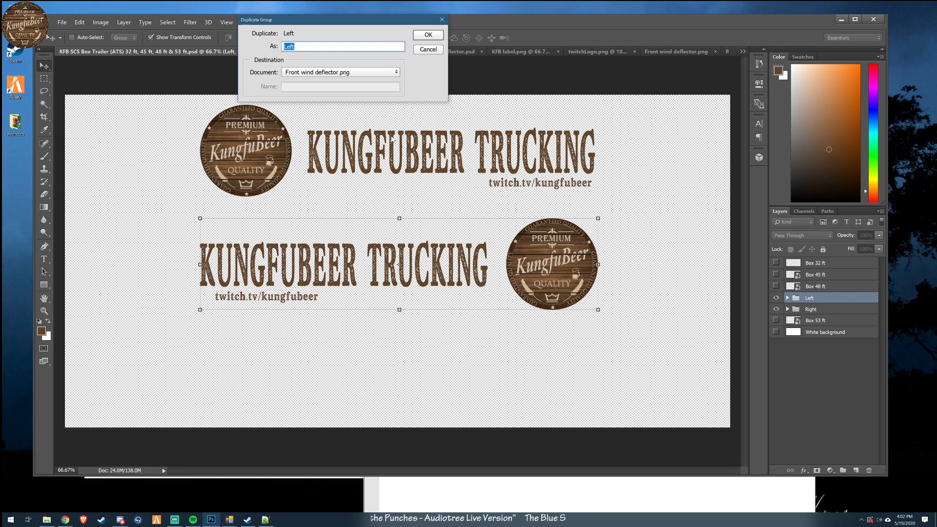
pyautogui.press('Return')
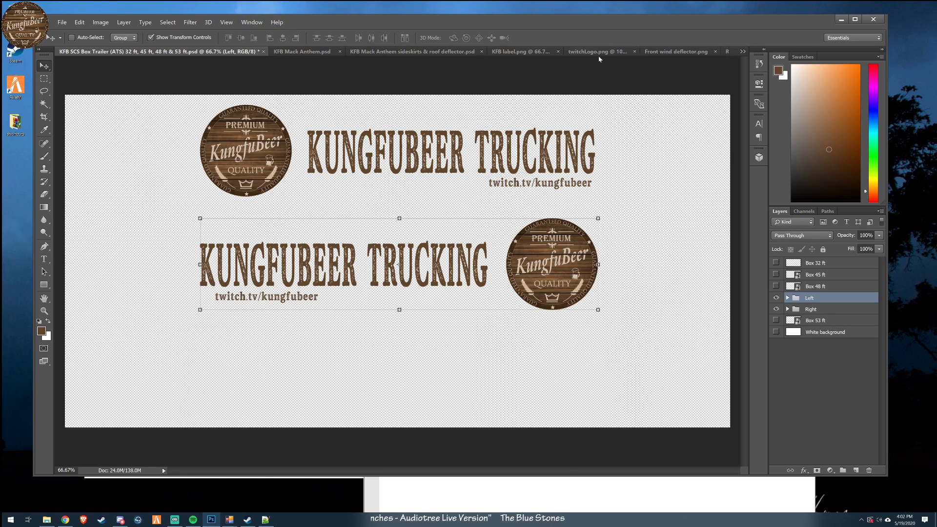
# - In Front wind deflector.png, move the Left group onto the template's upper panel and shrink it to fit roughly within its width
pyautogui.click(676, 51)
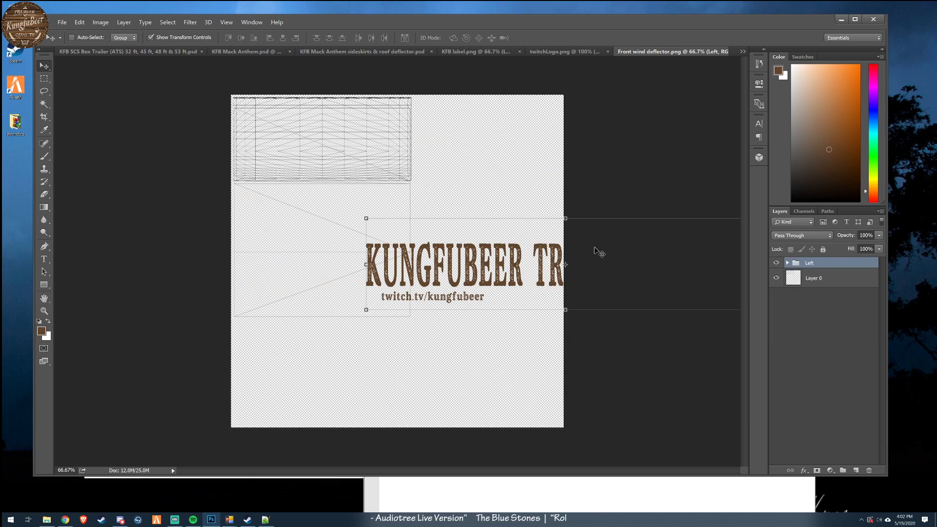
pyautogui.moveTo(695, 296); pyautogui.dragTo(563, 167)
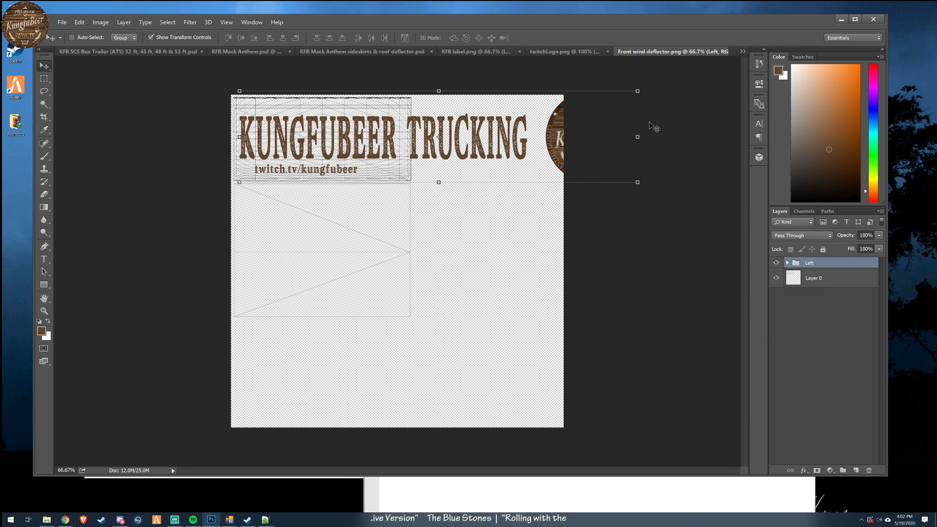
pyautogui.moveTo(636, 92); pyautogui.dragTo(411, 136)
pyautogui.moveTo(350, 159); pyautogui.dragTo(351, 133)
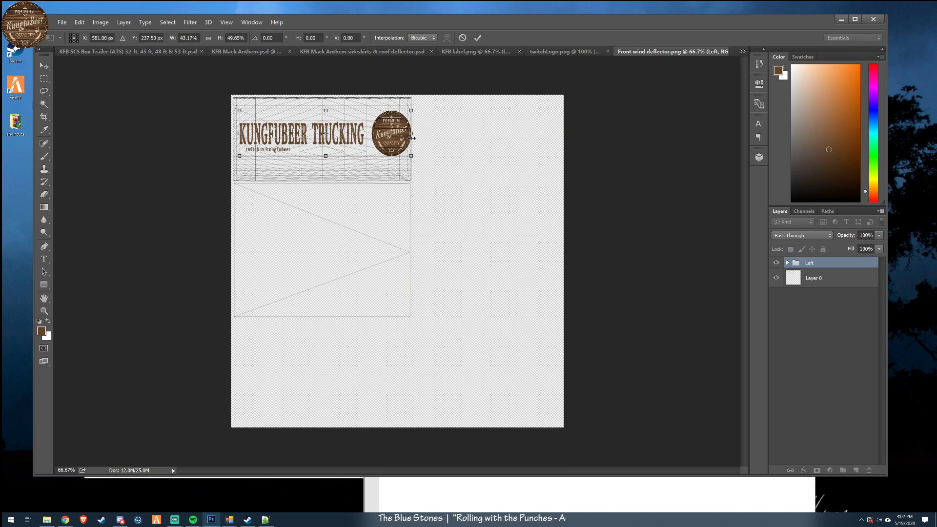
pyautogui.moveTo(413, 112); pyautogui.dragTo(399, 114)
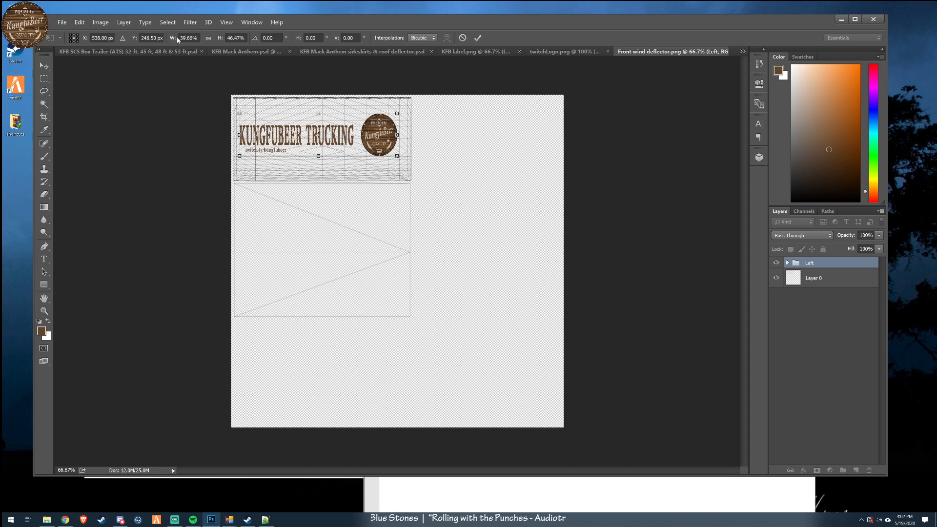
# - Scale the Left group to 40% width and 40% height and centre its lettering in the lower half of the upper panel
pyautogui.moveTo(193, 38); pyautogui.dragTo(179, 38)
pyautogui.write('40')
pyautogui.press('Tab')
pyautogui.write('40')
pyautogui.click(478, 37)
pyautogui.moveTo(444, 217); pyautogui.dragTo(476, 224)
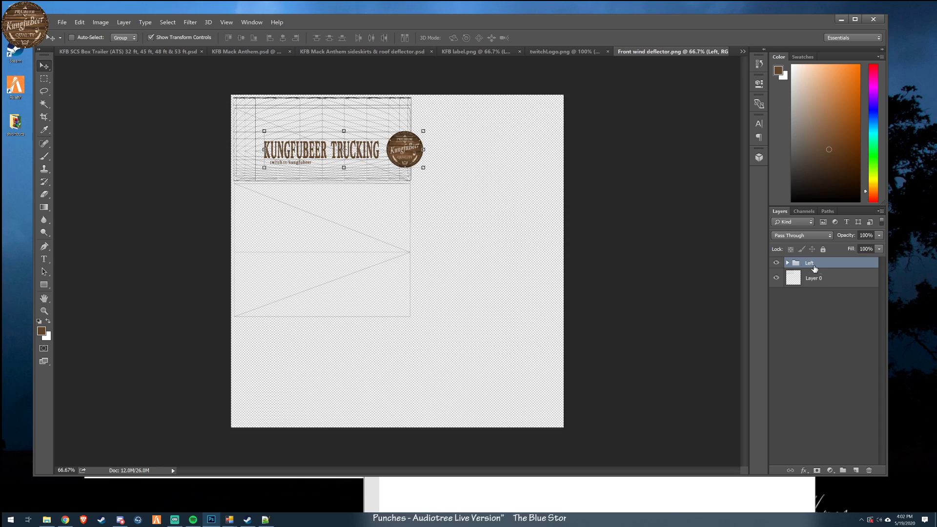
# - Centre the Logo layer of the Left group above the KUNGFUBEER TRUCKING text and nudge that text slightly down
pyautogui.click(788, 264)
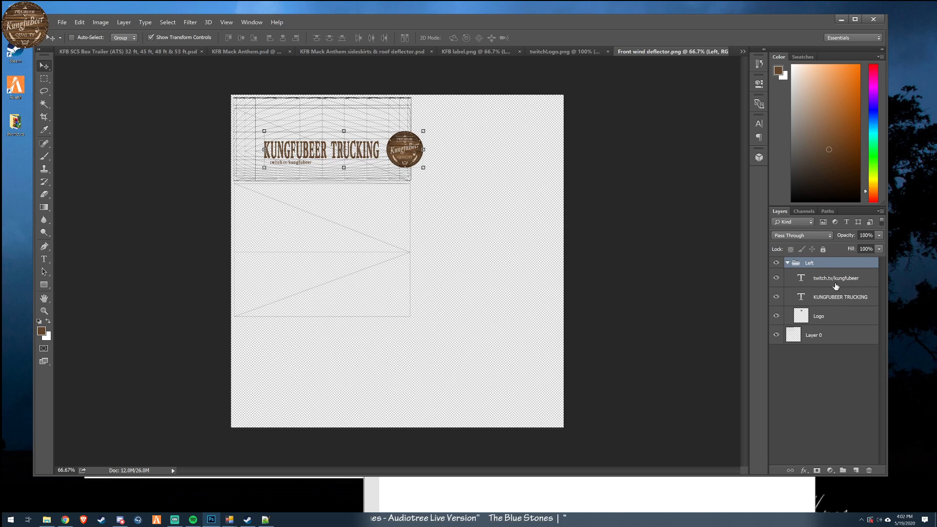
pyautogui.click(834, 279)
pyautogui.click(852, 297)
pyautogui.moveTo(633, 324); pyautogui.dragTo(628, 306)
pyautogui.moveTo(628, 321); pyautogui.dragTo(633, 323)
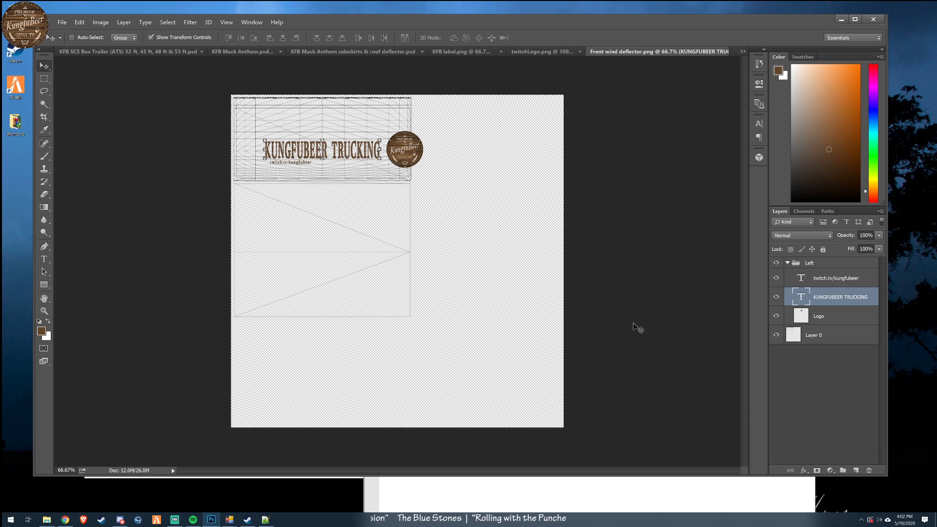
pyautogui.click(874, 312)
pyautogui.moveTo(614, 264); pyautogui.dragTo(532, 236)
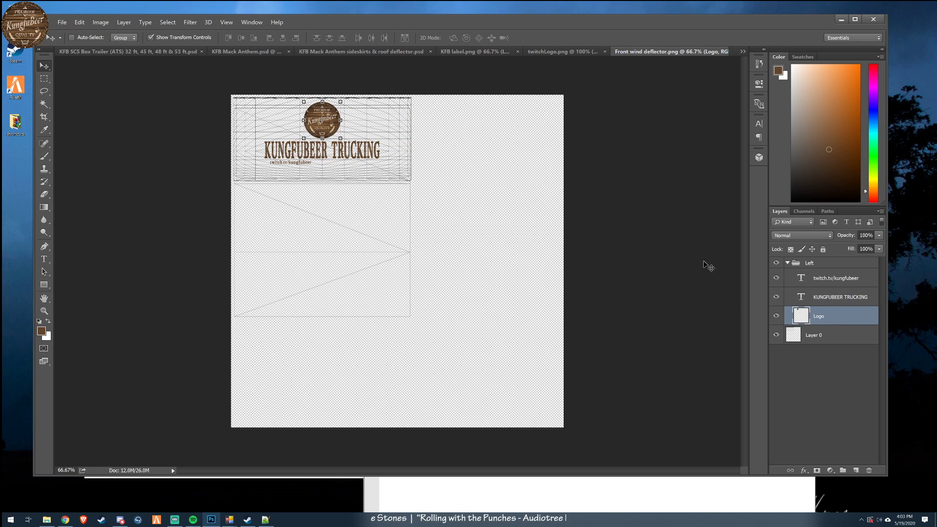
pyautogui.click(835, 299)
pyautogui.hotkey('shift', 'Down')
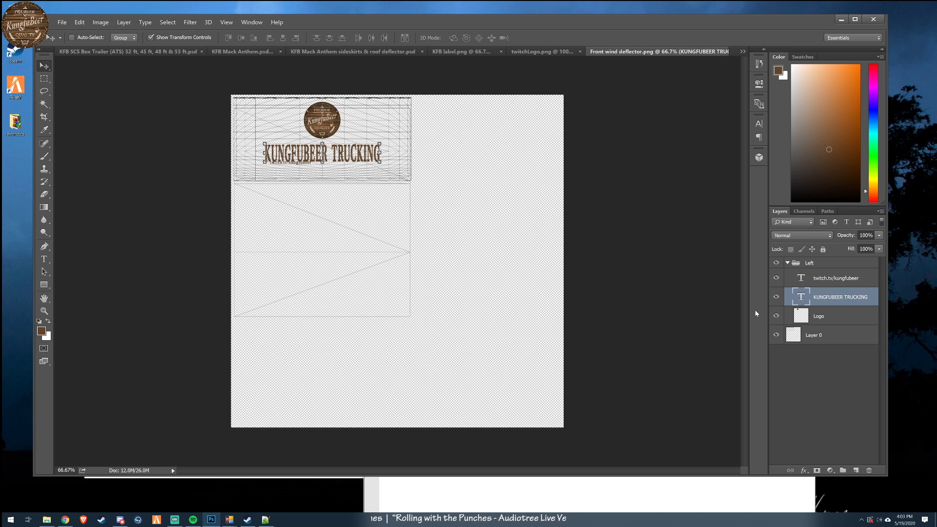
# - Nudge the KUNGFUBEER TRUCKING text slightly up and centre the twitch.tv/kungfubeer text beneath it
pyautogui.press('Up')
pyautogui.press('Up')
pyautogui.press('Up')
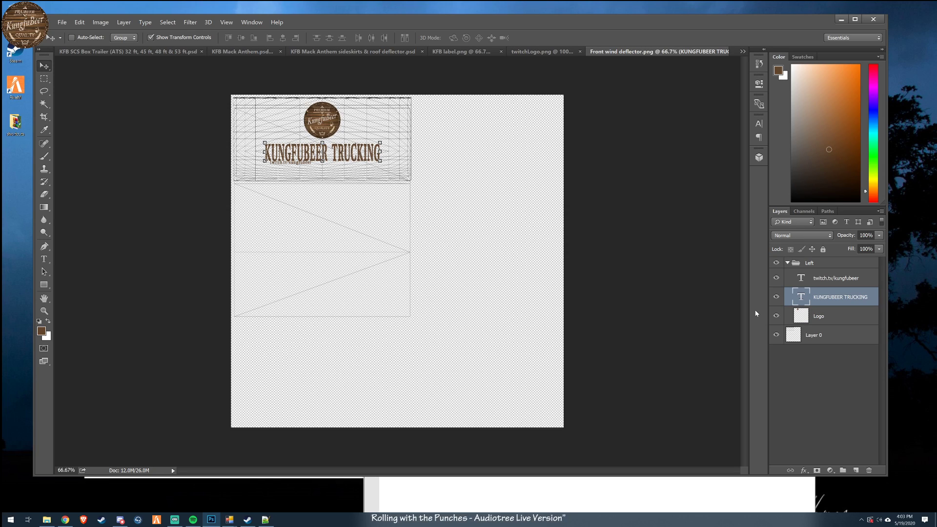
pyautogui.click(828, 285)
pyautogui.moveTo(483, 273); pyautogui.dragTo(520, 279)
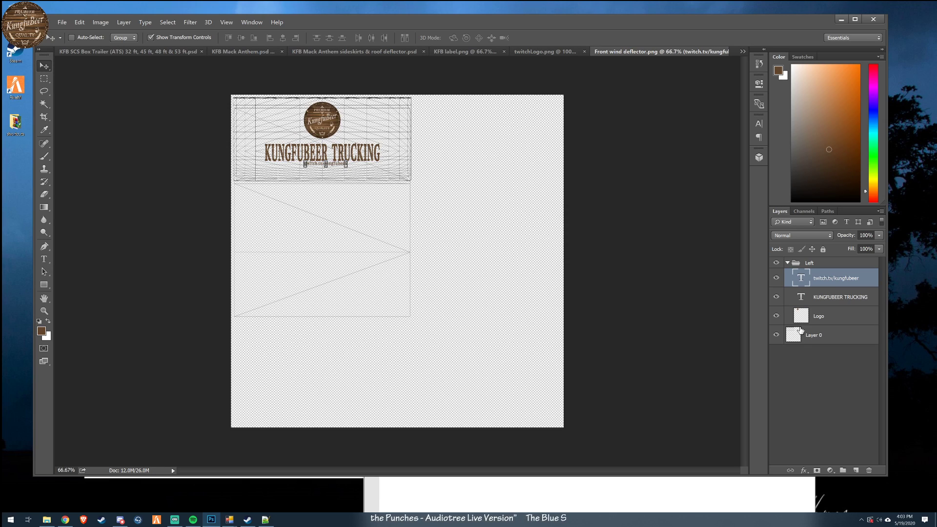
# - Hide the Layer 0 template and save the document as Front wind deflector.psd in the KFB_photoshop_ATS folder
pyautogui.click(776, 316)
pyautogui.click(776, 335)
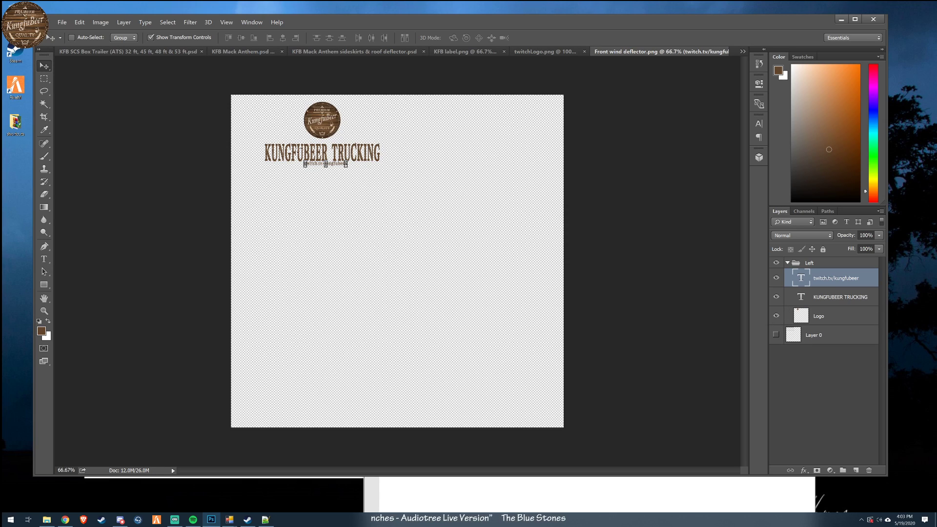
pyautogui.click(62, 22)
pyautogui.click(78, 102)
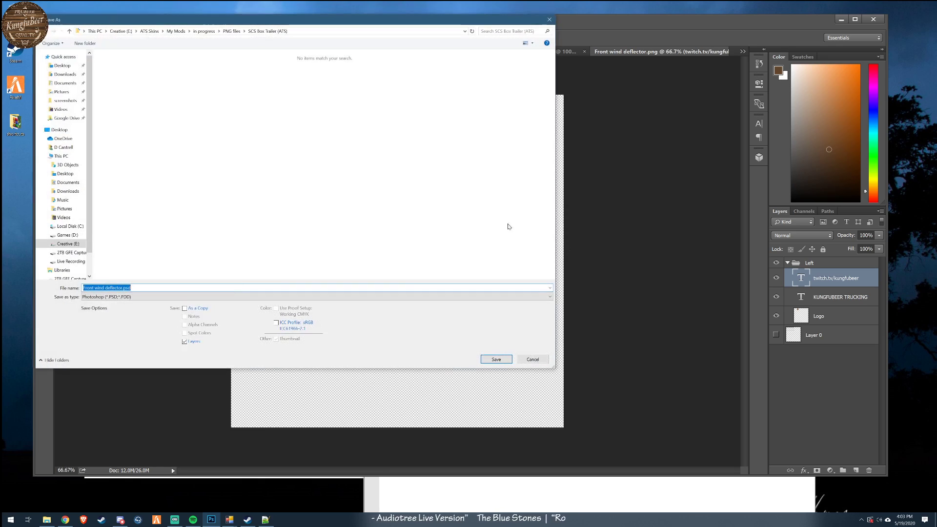
pyautogui.click(159, 298)
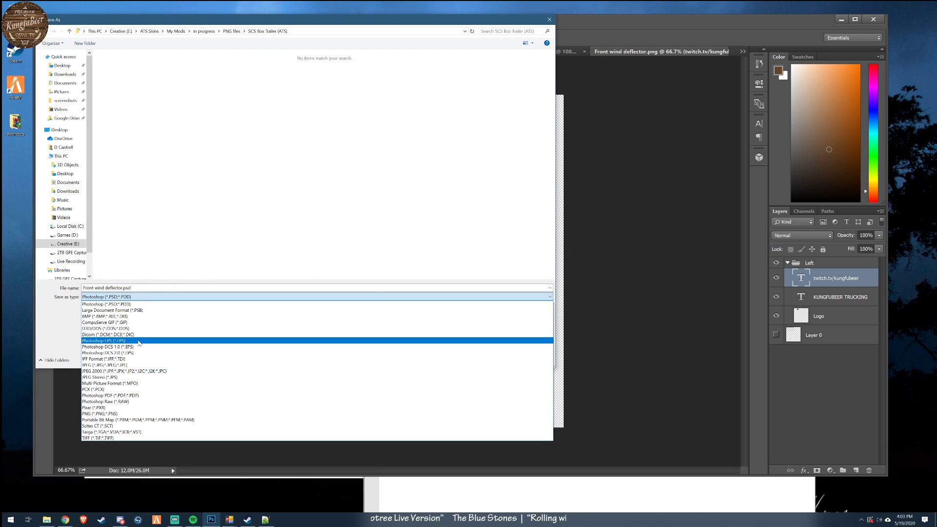
pyautogui.click(184, 35)
pyautogui.click(204, 32)
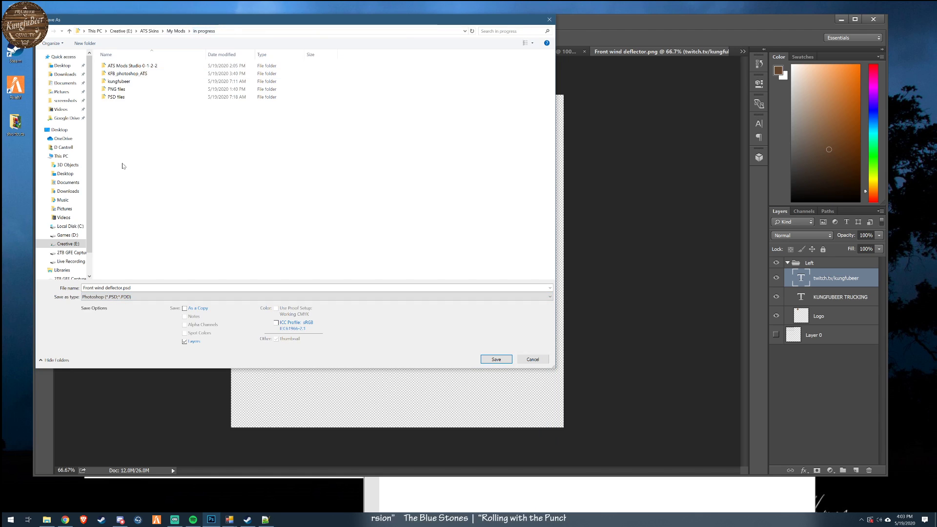
pyautogui.doubleClick(122, 73)
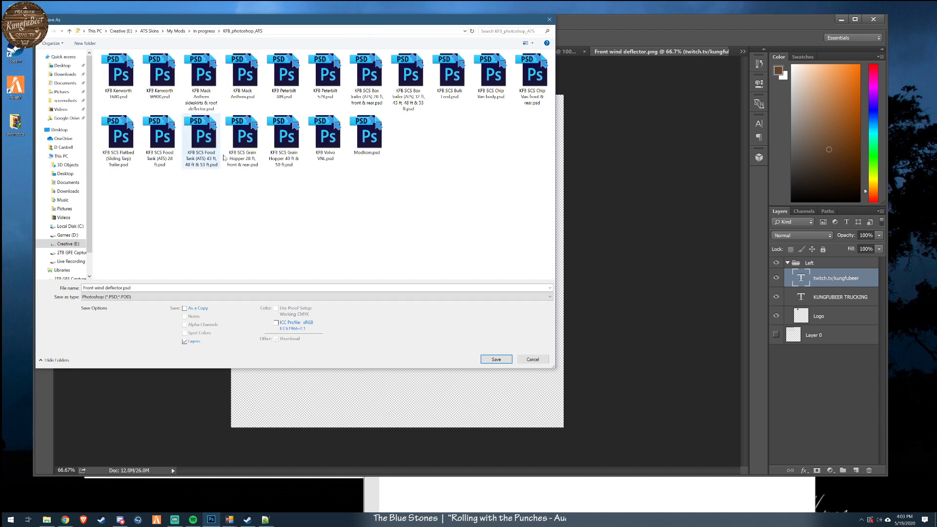
pyautogui.click(494, 360)
pyautogui.click(536, 119)
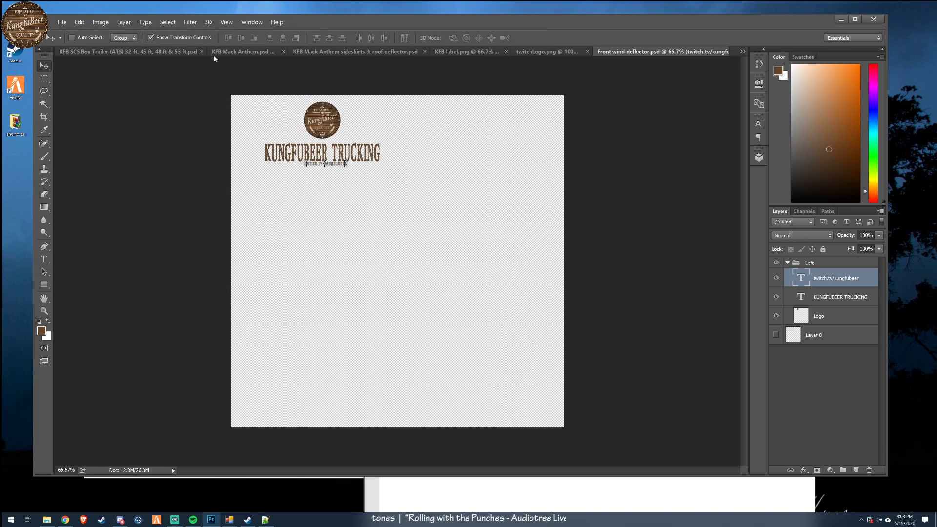
# - Start saving a D3D/DDS copy and browse to kungfubeer/vehicle/trailer_owned/upgrade/paintjob/scs_box/kfb_custom
pyautogui.click(62, 22)
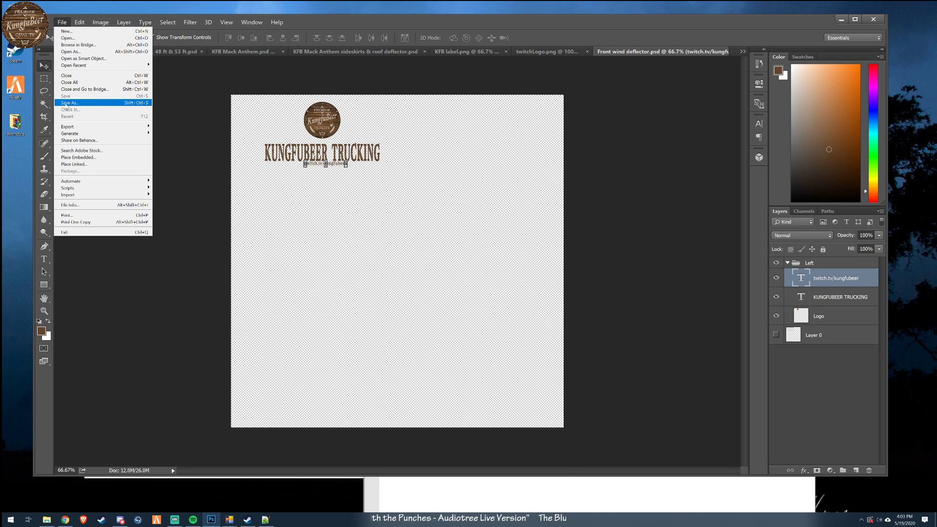
pyautogui.click(69, 103)
pyautogui.click(195, 296)
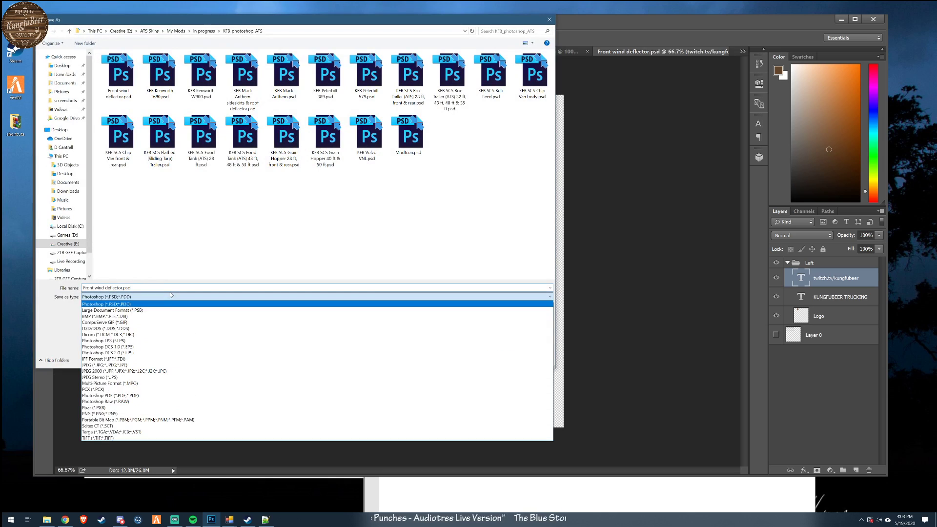
pyautogui.click(160, 329)
pyautogui.click(204, 31)
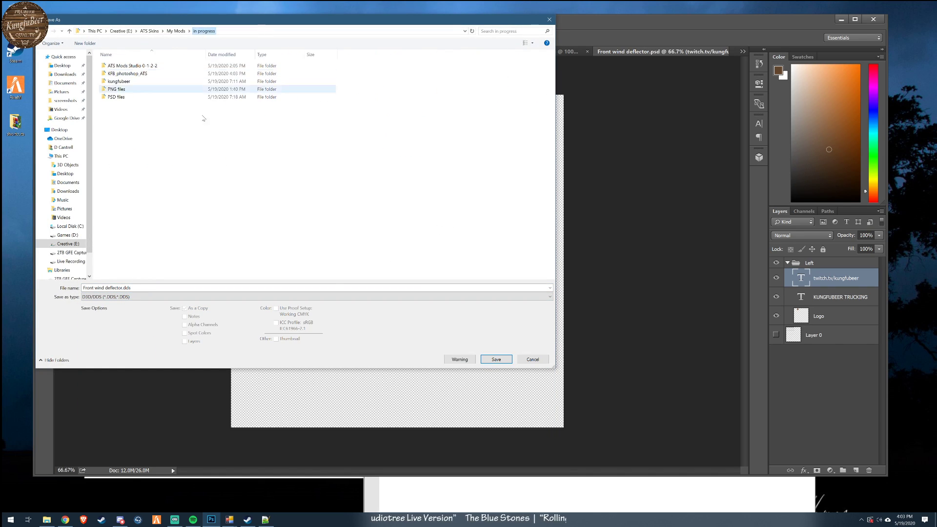
pyautogui.doubleClick(118, 81)
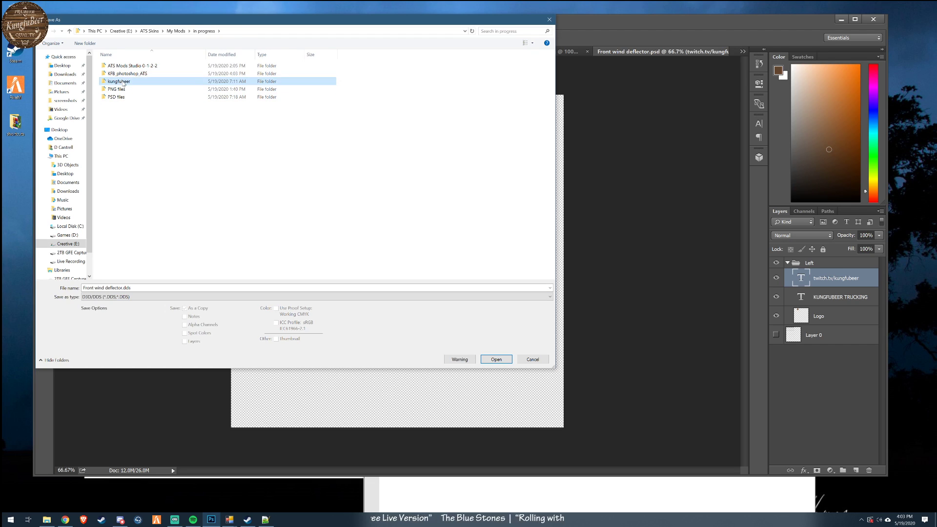
pyautogui.click(115, 82)
pyautogui.doubleClick(115, 82)
pyautogui.doubleClick(115, 66)
pyautogui.doubleClick(115, 67)
pyautogui.click(115, 68)
pyautogui.doubleClick(115, 66)
pyautogui.doubleClick(115, 66)
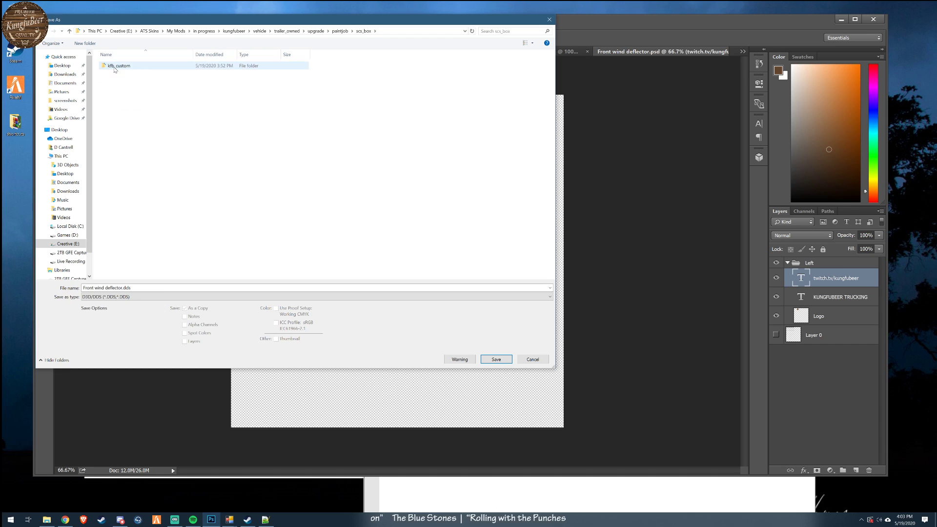
pyautogui.doubleClick(115, 66)
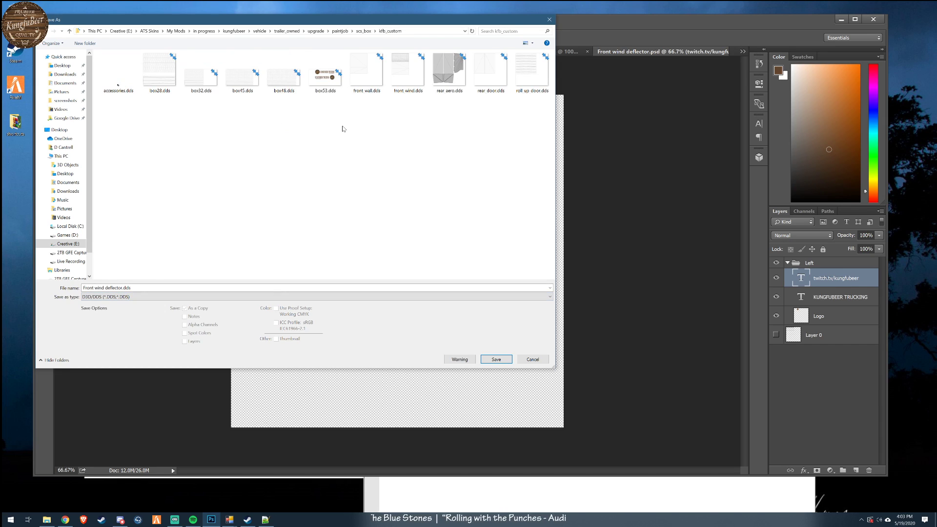
# - Overwrite front_wind.dds with the wind deflector artwork, keeping the offered NVIDIA DDS settings
pyautogui.doubleClick(406, 77)
pyautogui.click(486, 262)
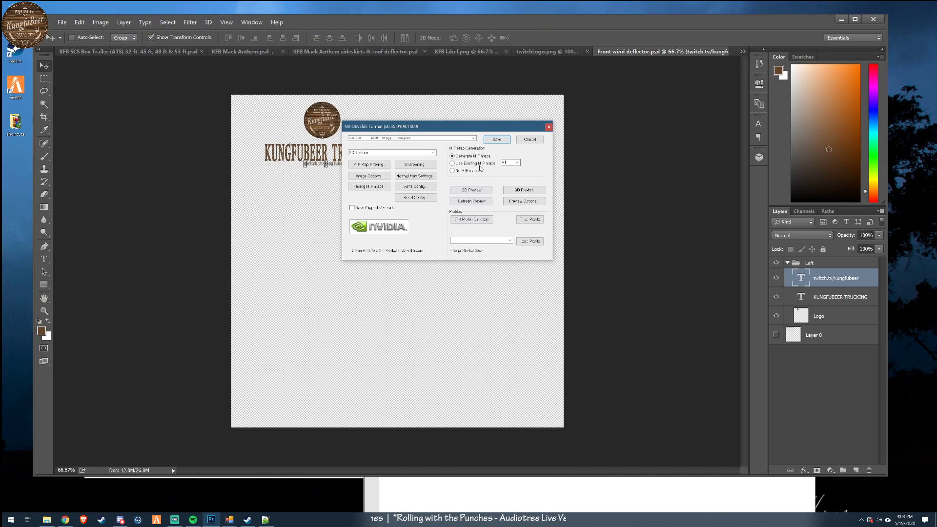
pyautogui.click(496, 139)
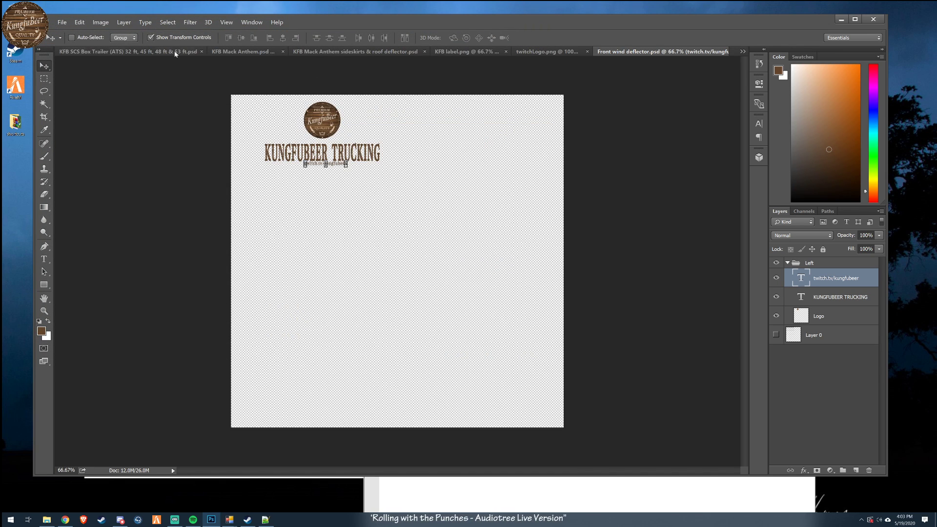
# - Start another save of the wind deflector document and browse to the scs_box/kfb_custom folder inside kungfubeer
pyautogui.click(62, 22)
pyautogui.click(88, 103)
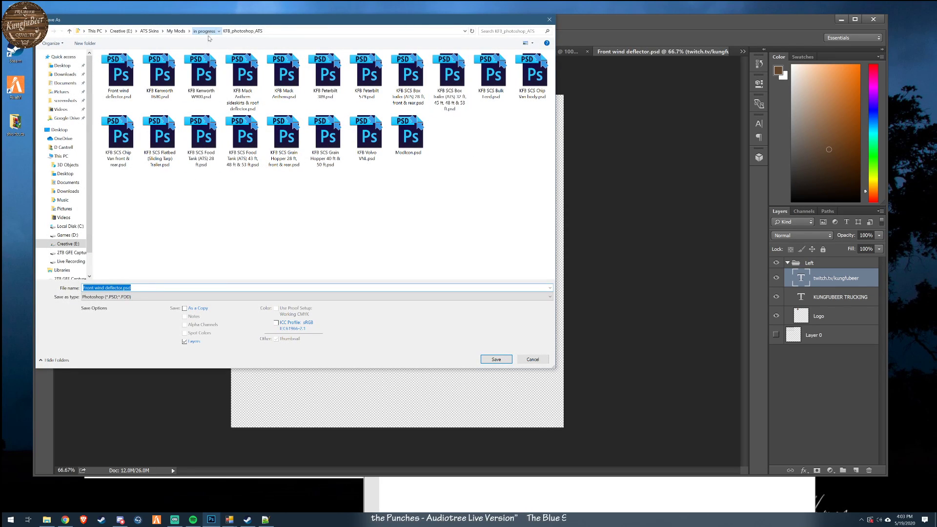
pyautogui.click(208, 32)
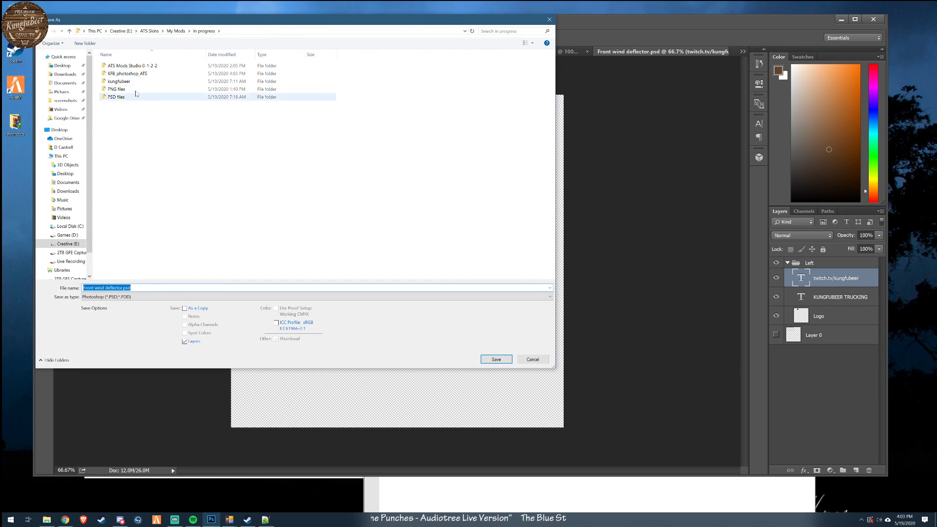
pyautogui.click(125, 82)
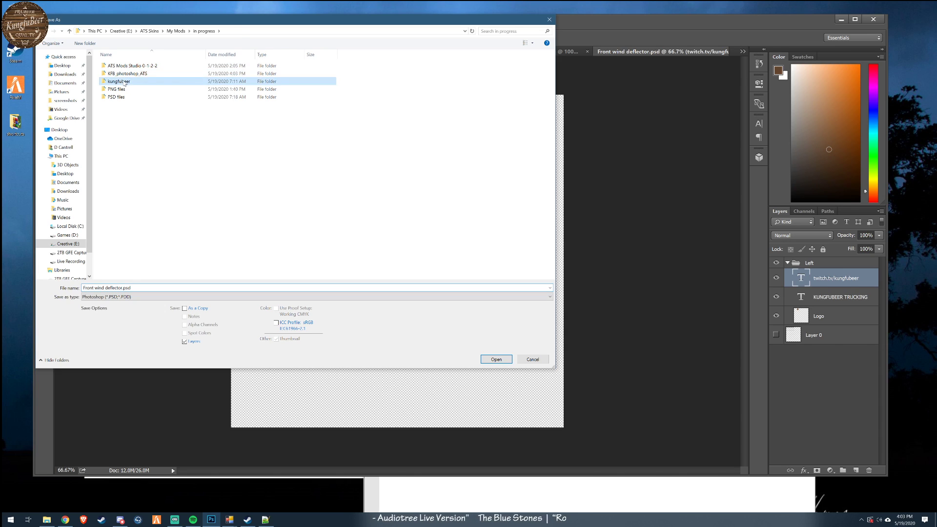
pyautogui.doubleClick(124, 82)
pyautogui.doubleClick(122, 81)
pyautogui.click(113, 68)
pyautogui.doubleClick(113, 66)
pyautogui.doubleClick(114, 66)
pyautogui.doubleClick(114, 66)
pyautogui.doubleClick(116, 67)
pyautogui.doubleClick(115, 66)
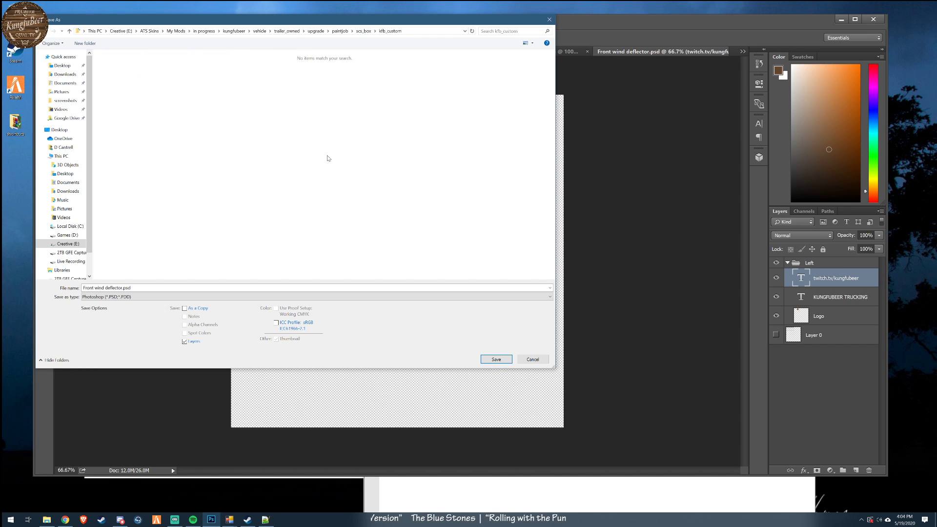
# - Save the artwork in D3D/DDS format over front_wall.dds, keeping the offered NVIDIA DDS settings
pyautogui.click(168, 299)
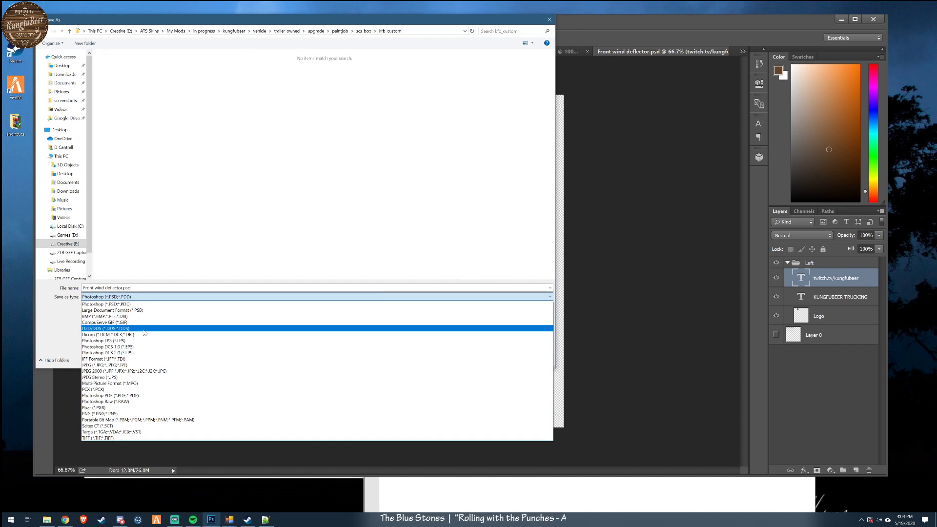
pyautogui.click(145, 329)
pyautogui.click(367, 72)
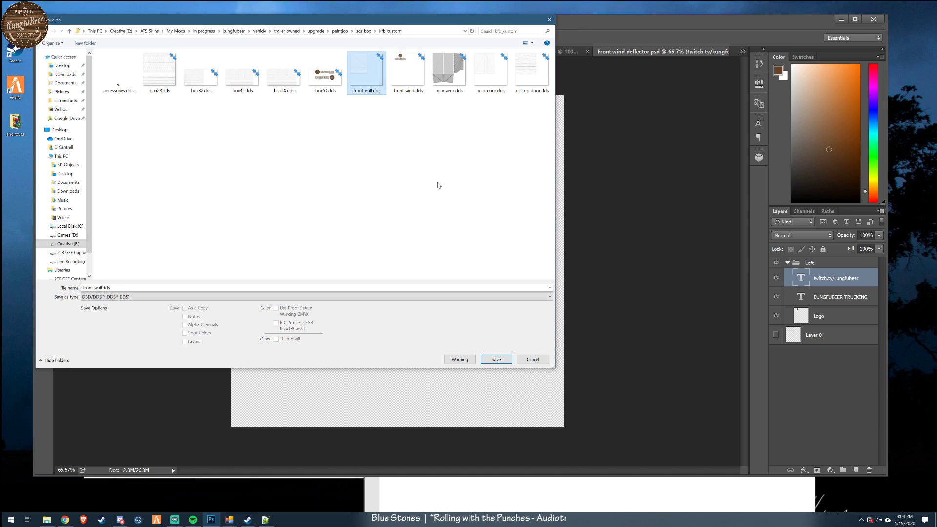
pyautogui.click(503, 361)
pyautogui.click(486, 261)
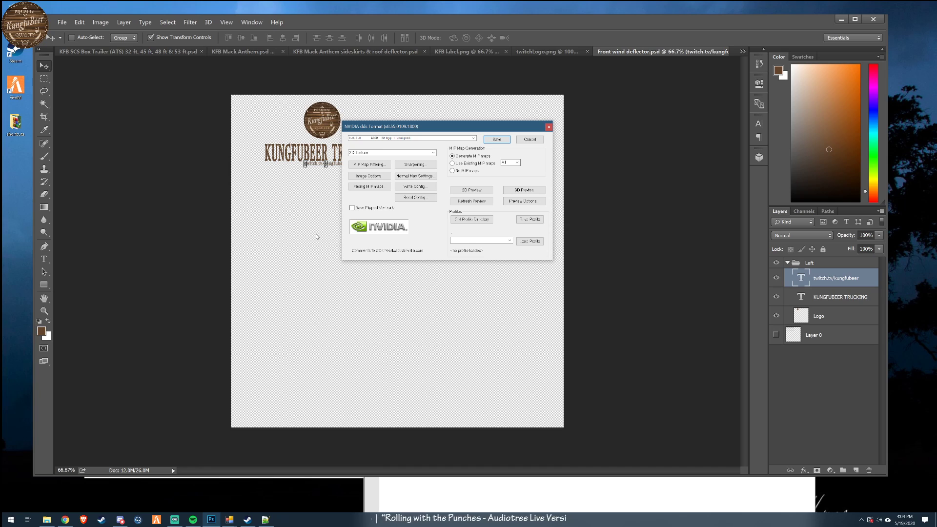
pyautogui.click(496, 139)
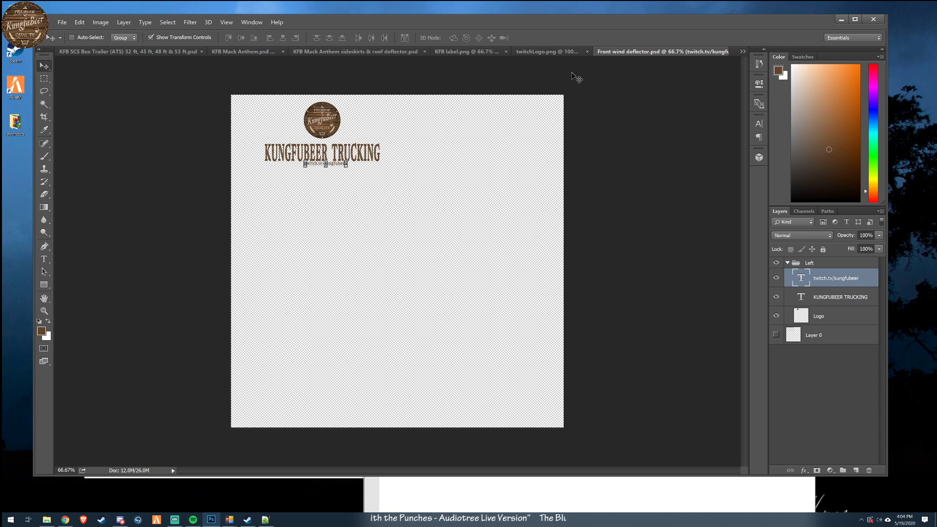
# - Look through the open documents for Rear roll-up.png and view its template
pyautogui.click(546, 54)
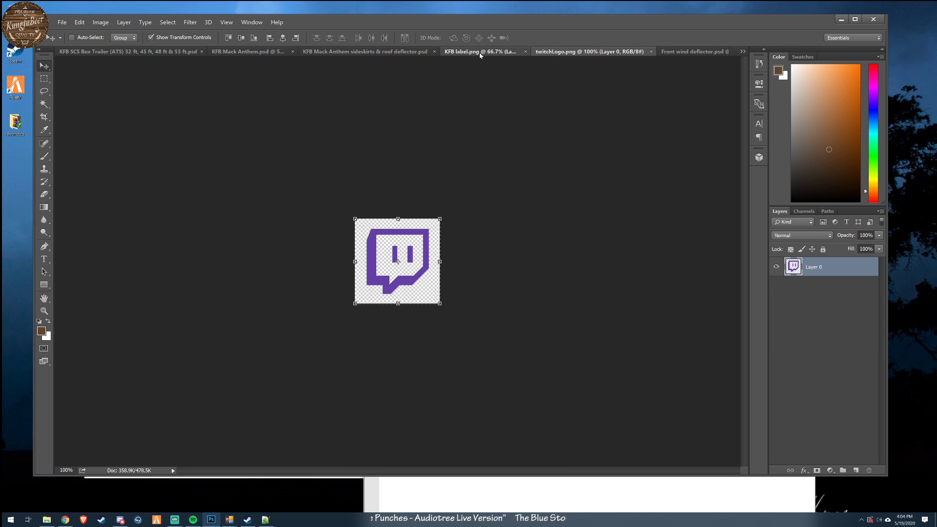
pyautogui.click(447, 51)
pyautogui.click(424, 50)
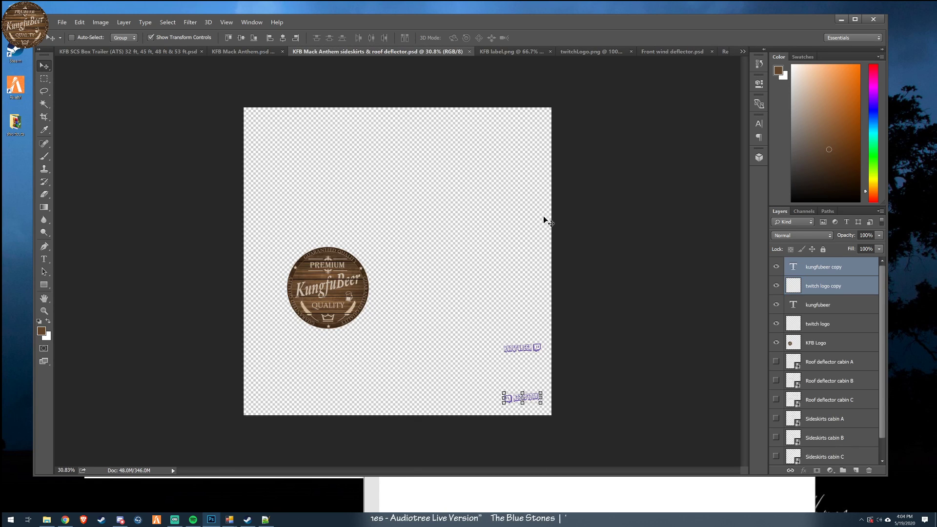
pyautogui.click(672, 52)
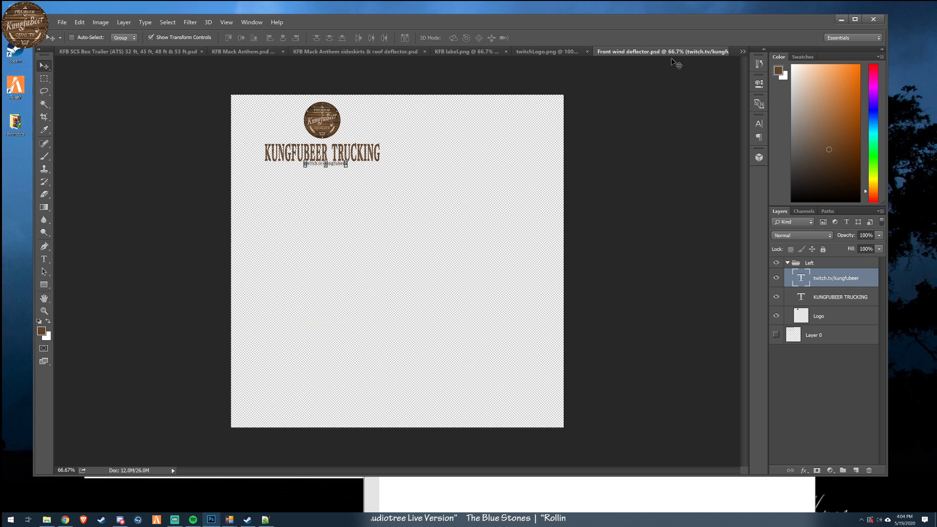
pyautogui.click(741, 53)
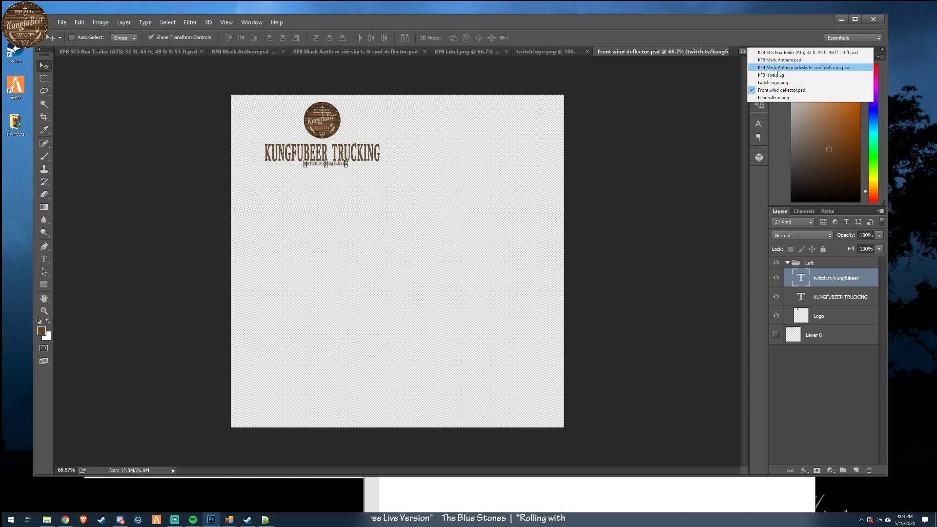
pyautogui.click(775, 99)
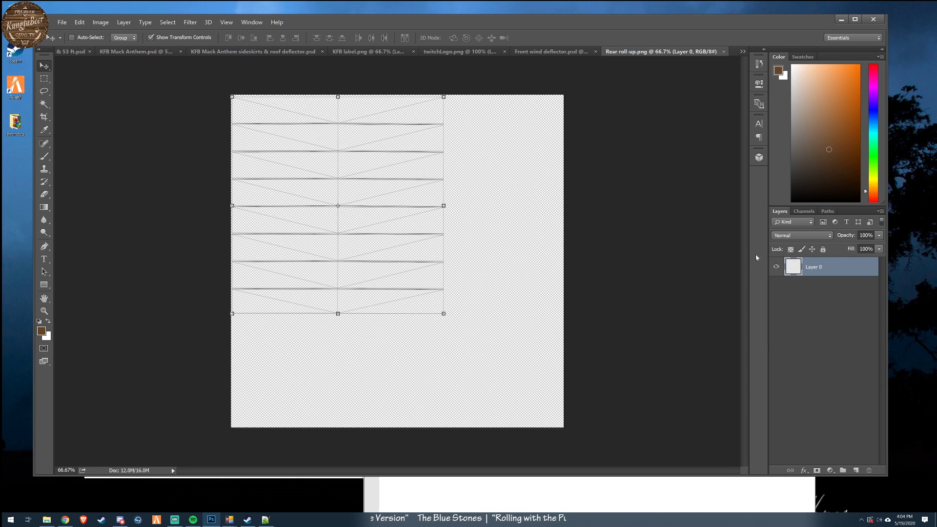
# - Duplicate the Left group from Front wind deflector.psd into the Rear roll-up.png document
pyautogui.click(550, 52)
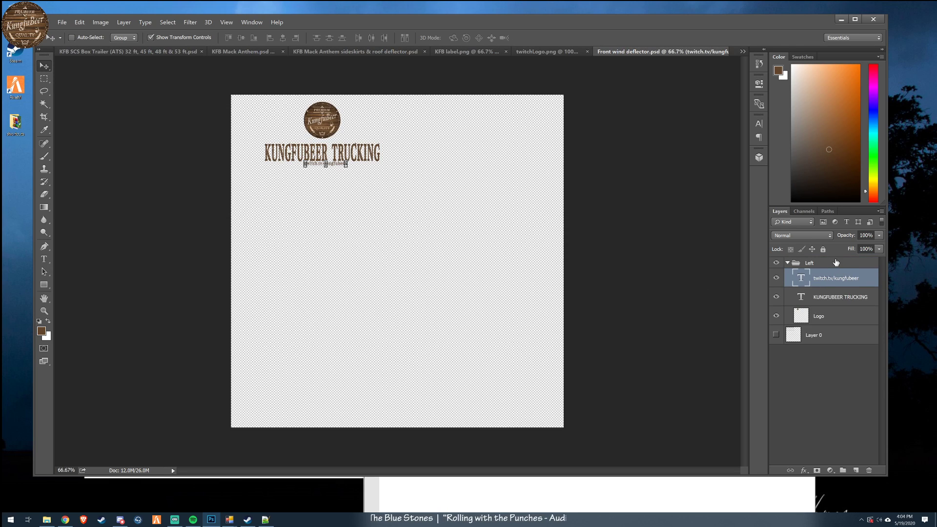
pyautogui.rightClick(836, 262)
pyautogui.click(861, 283)
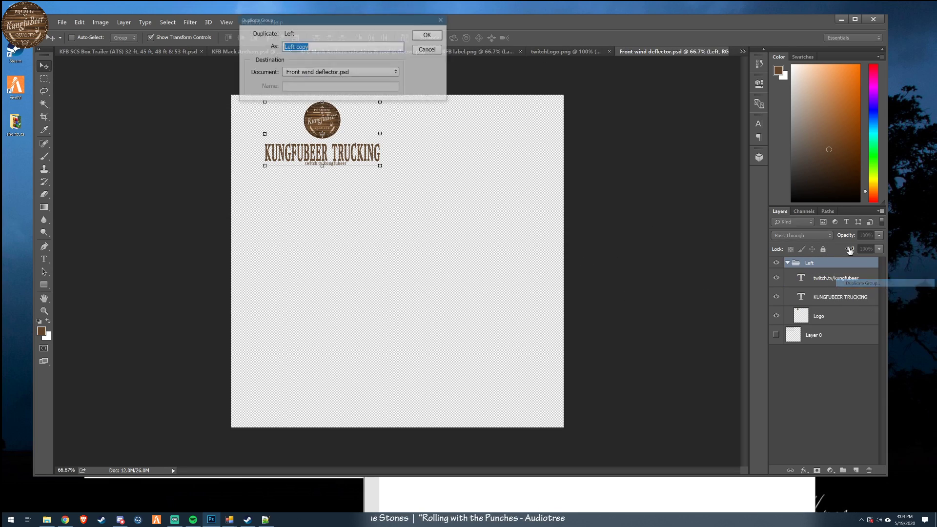
pyautogui.click(341, 72)
pyautogui.click(383, 120)
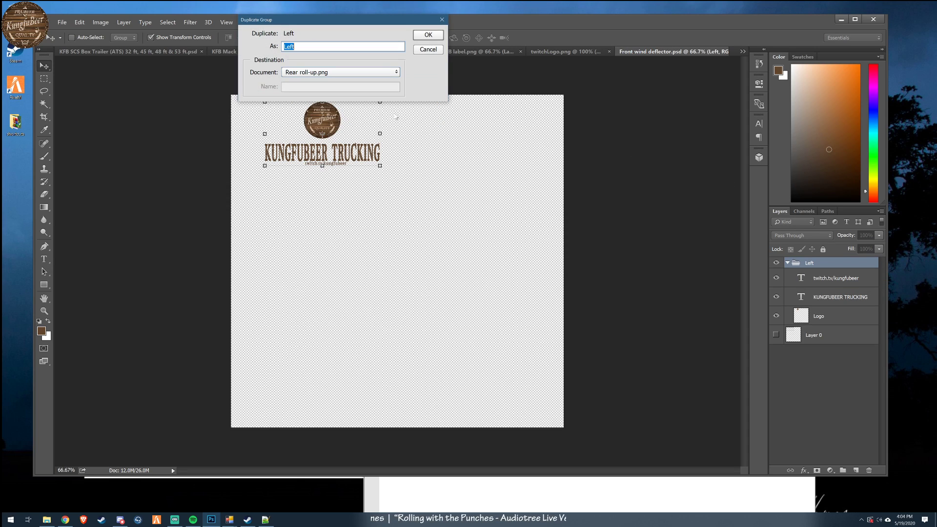
pyautogui.click(437, 39)
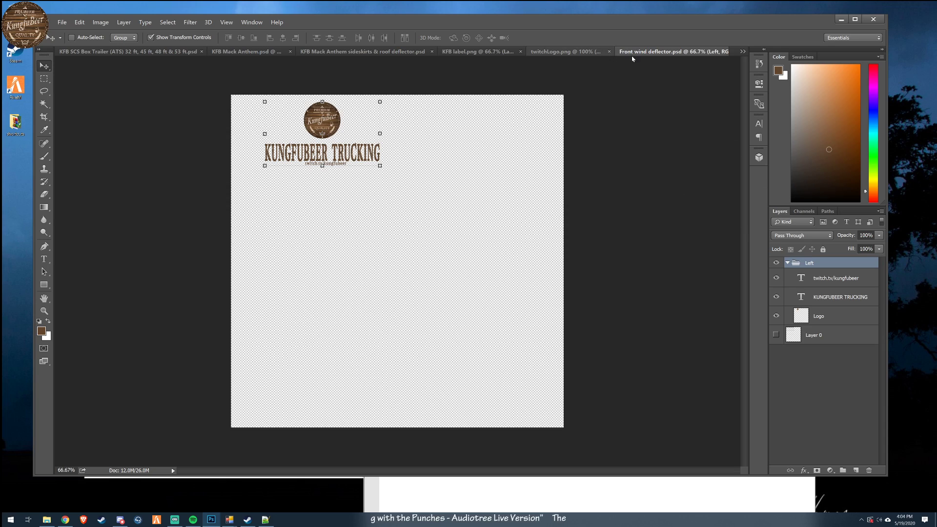
# - Bring the Rear roll-up.png document to the front
pyautogui.click(741, 51)
pyautogui.click(781, 89)
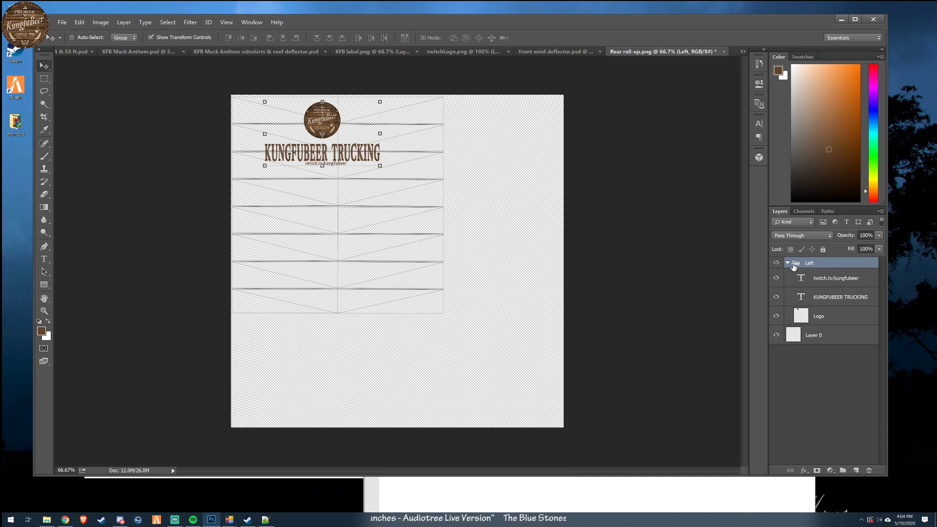
pyautogui.moveTo(381, 168); pyautogui.dragTo(499, 217)
pyautogui.moveTo(488, 105); pyautogui.dragTo(485, 95)
pyautogui.moveTo(267, 38); pyautogui.dragTo(330, 50)
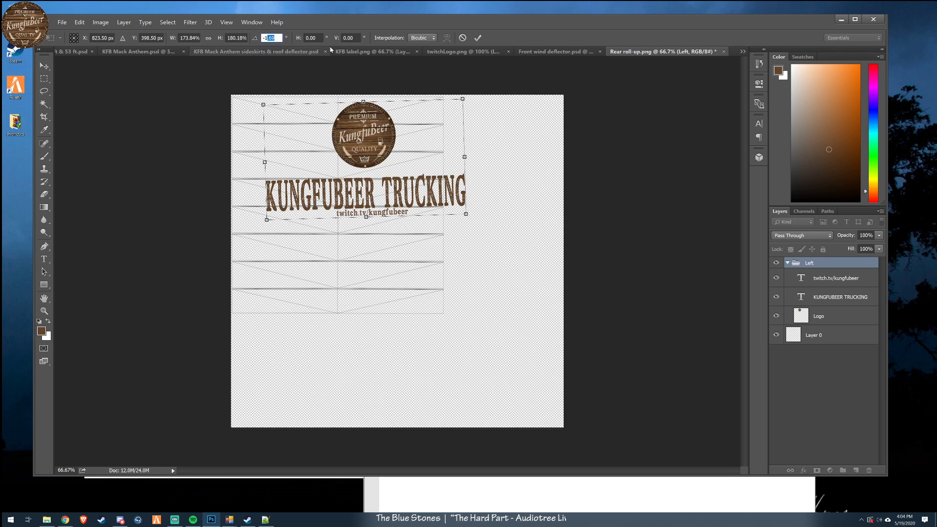
pyautogui.press('BackSpace')
pyautogui.press('BackSpace')
pyautogui.write('0')
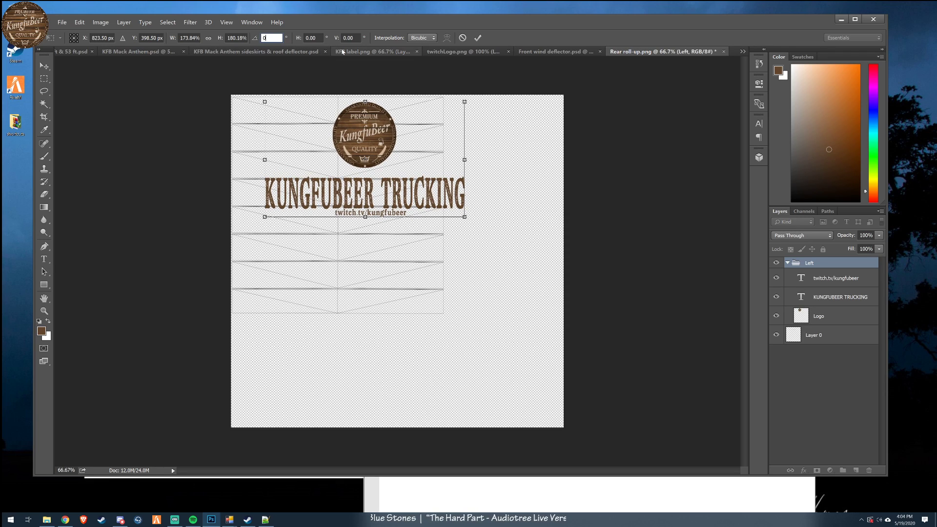
pyautogui.press('Return')
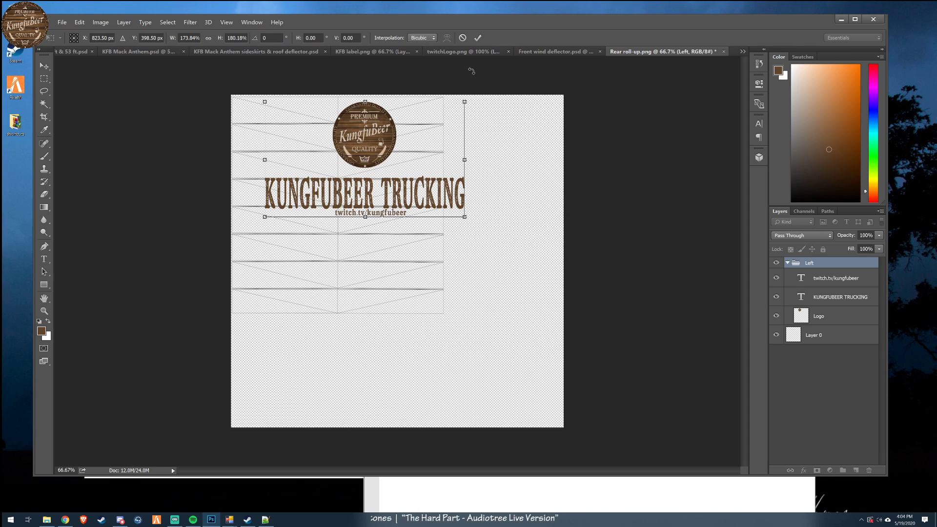
pyautogui.click(462, 38)
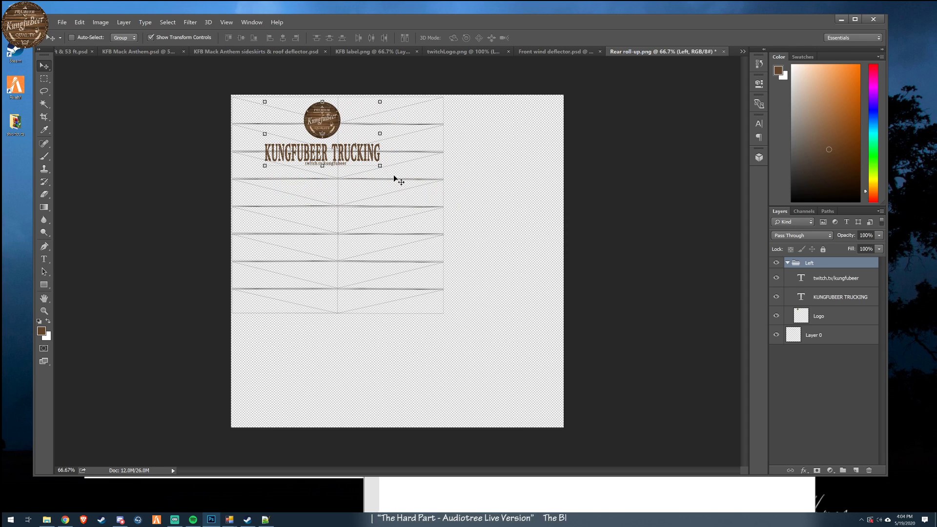
# - Enlarge the Left group to about 180% width and 205% height and centre it across the roll-up door template
pyautogui.moveTo(404, 187); pyautogui.dragTo(541, 341)
pyautogui.moveTo(495, 265); pyautogui.dragTo(447, 183)
pyautogui.moveTo(486, 115); pyautogui.dragTo(439, 137)
pyautogui.press('Right')
pyautogui.press('Right')
pyautogui.press('Right')
pyautogui.press('Right')
pyautogui.press('Right')
pyautogui.press('Right')
pyautogui.press('Right')
pyautogui.press('Right')
pyautogui.press('Right')
pyautogui.press('Right')
pyautogui.press('Right')
pyautogui.press('Right')
pyautogui.press('Right')
pyautogui.press('Right')
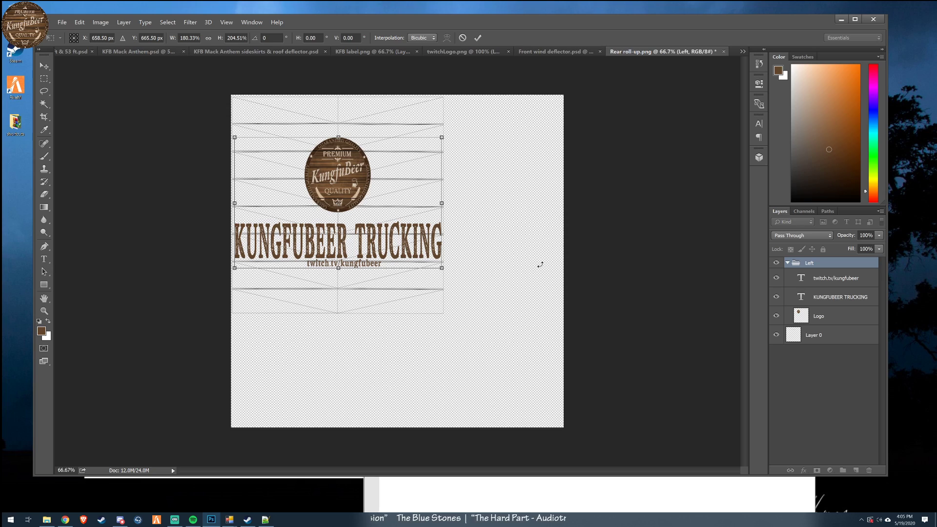
pyautogui.press('Left')
pyautogui.press('Left')
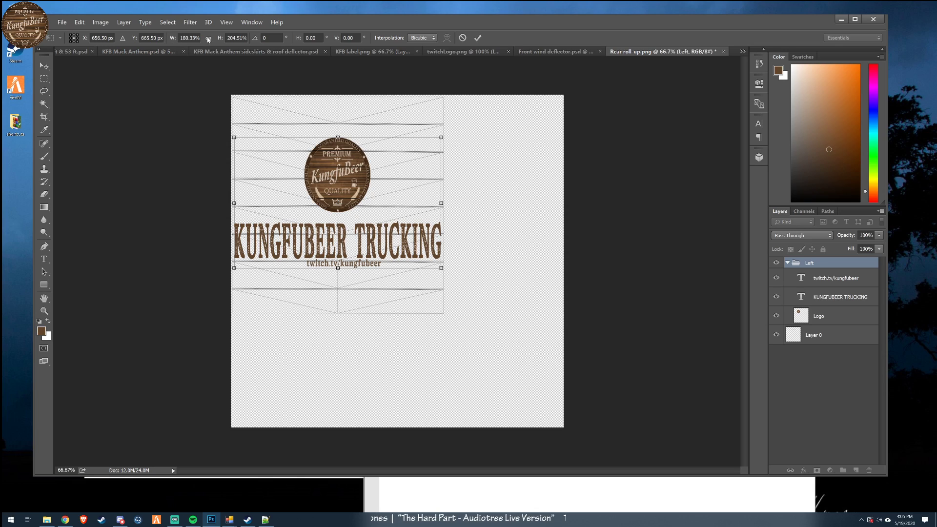
# - Set the Left group's transform height and width both to 180% and apply the transformation
pyautogui.click(236, 37)
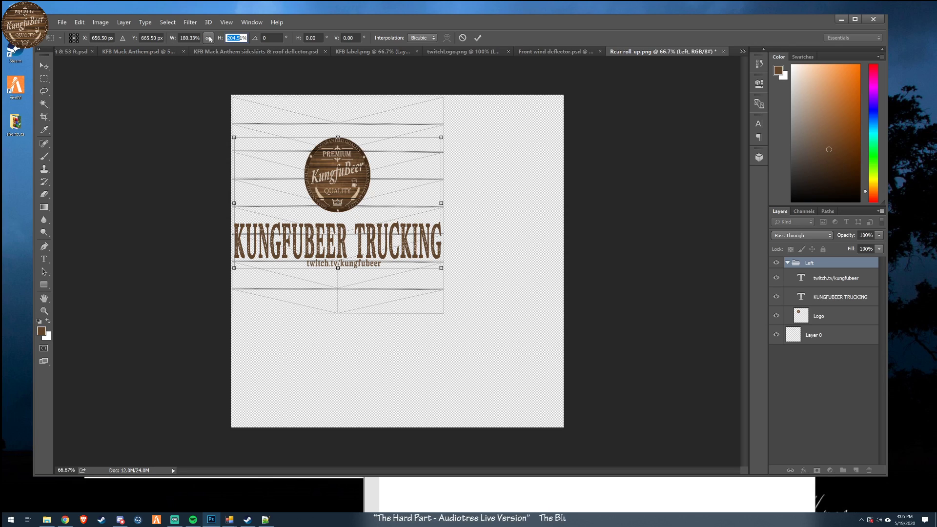
pyautogui.press('BackSpace')
pyautogui.write('180')
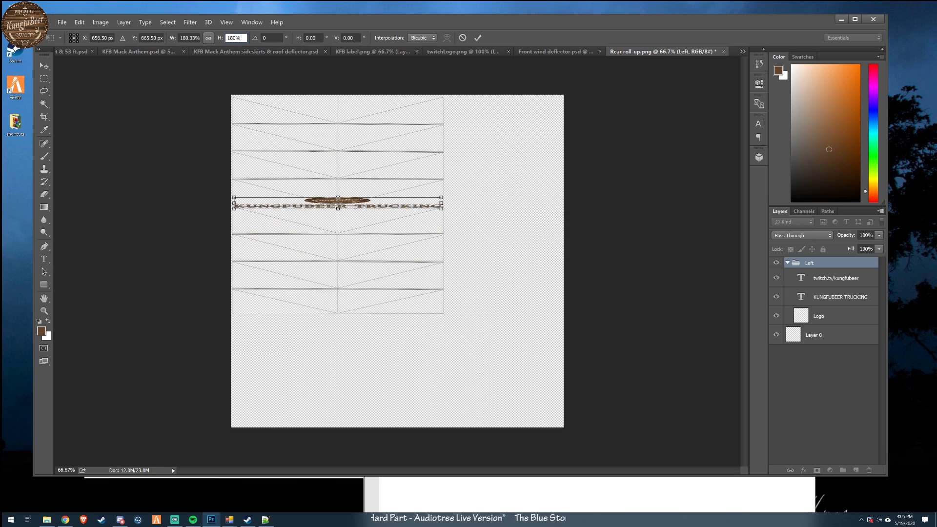
pyautogui.hotkey('shift', 'Tab')
pyautogui.press('BackSpace')
pyautogui.write('180')
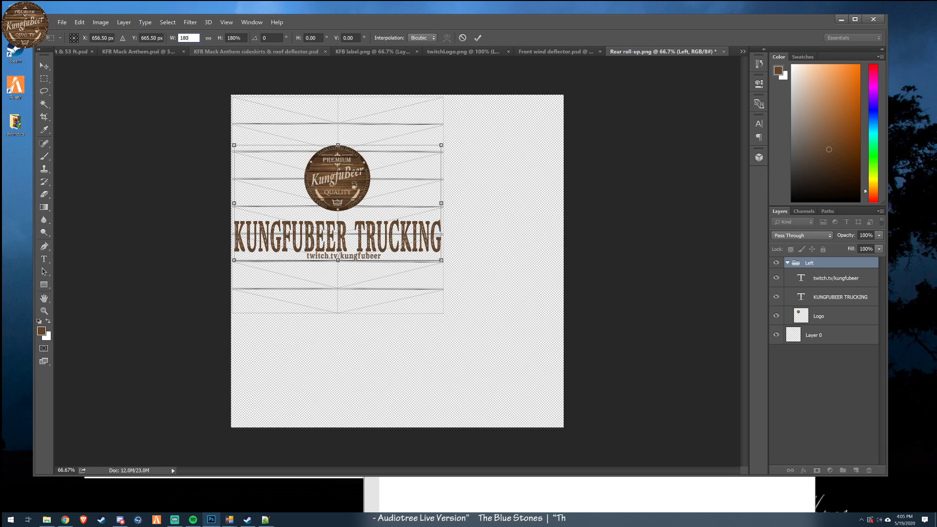
pyautogui.click(478, 38)
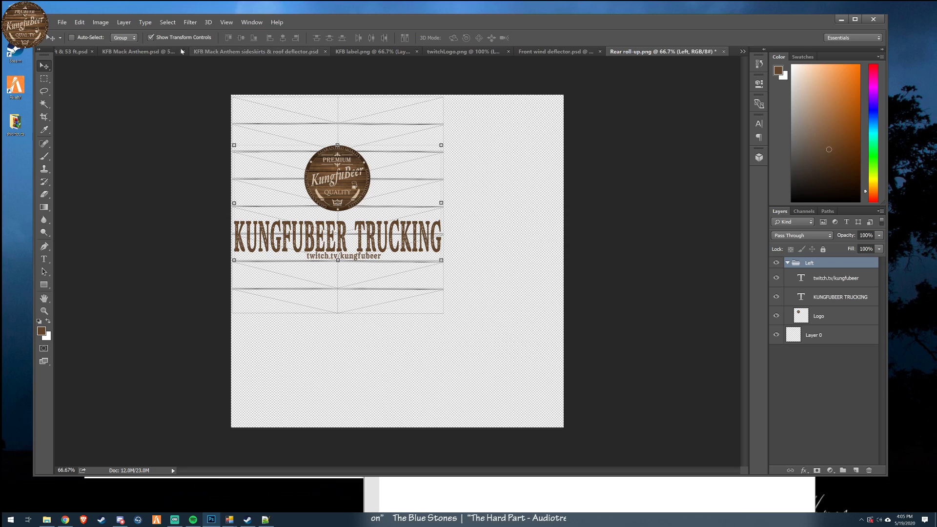
# - Hide the Layer 0 template and start saving the document in D3D/DDS format
pyautogui.click(775, 337)
pyautogui.click(62, 22)
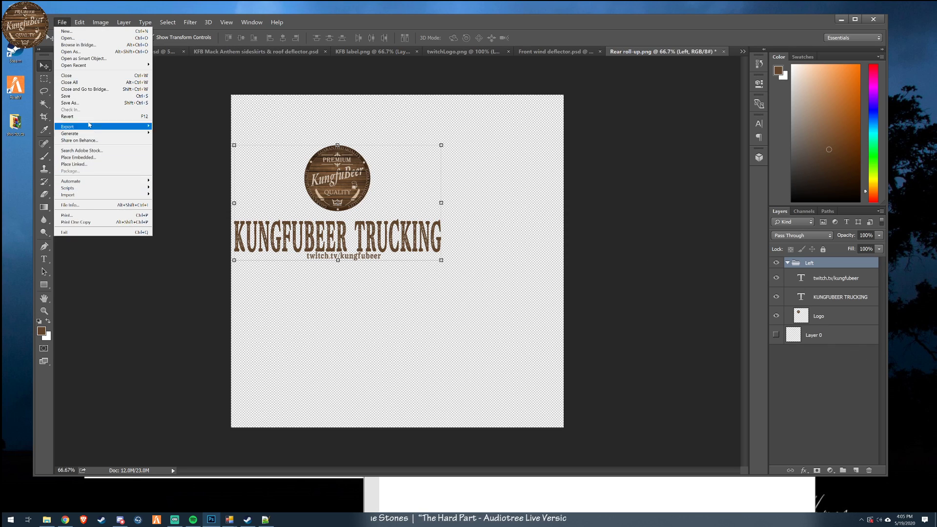
pyautogui.click(70, 102)
pyautogui.click(138, 297)
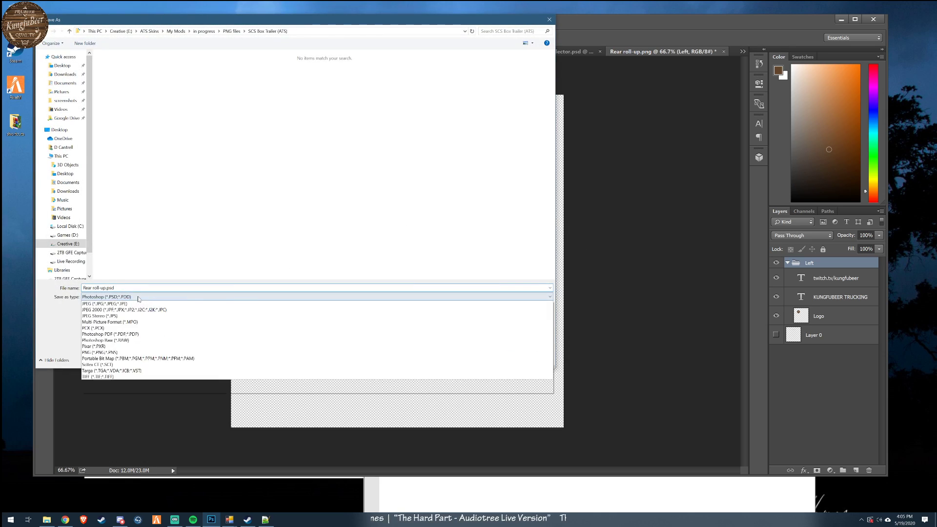
pyautogui.click(171, 328)
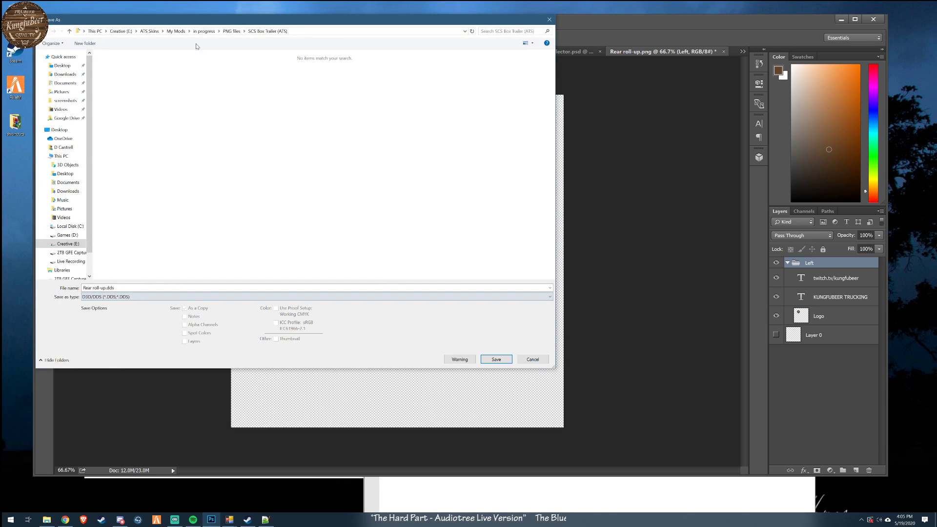
# - Save over rear_door.dds in kungfubeer's scs_box/kfb_custom folder, keeping the offered NVIDIA DDS settings
pyautogui.click(208, 31)
pyautogui.doubleClick(126, 82)
pyautogui.doubleClick(128, 82)
pyautogui.doubleClick(121, 66)
pyautogui.doubleClick(120, 66)
pyautogui.doubleClick(120, 66)
pyautogui.doubleClick(119, 66)
pyautogui.doubleClick(120, 66)
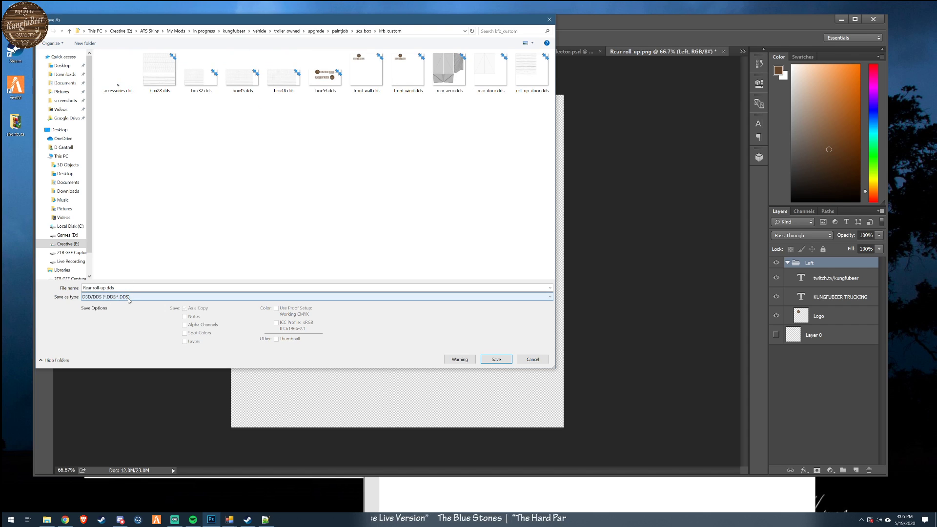
pyautogui.doubleClick(491, 74)
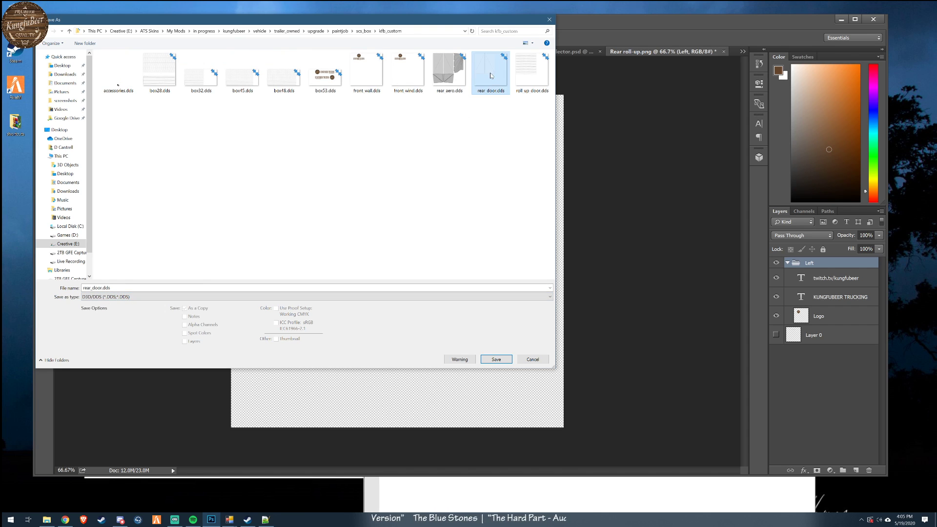
pyautogui.click(486, 262)
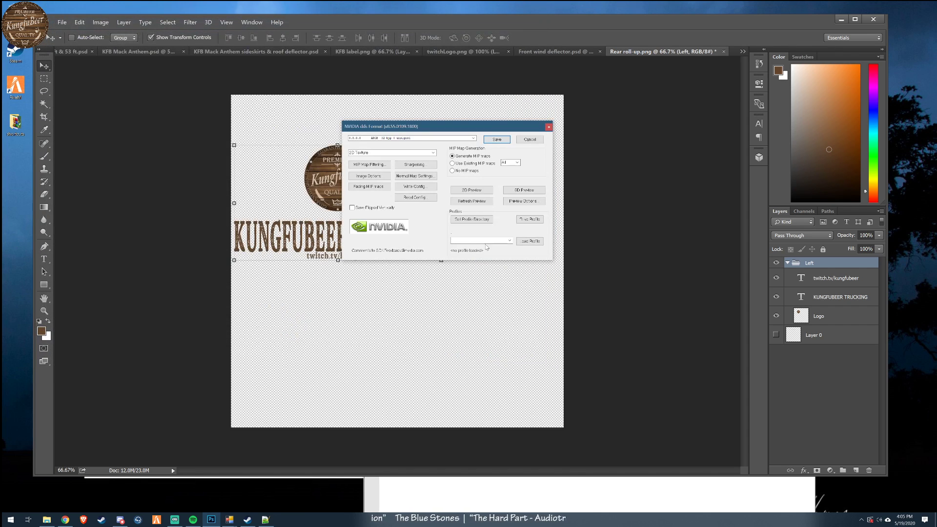
pyautogui.click(496, 140)
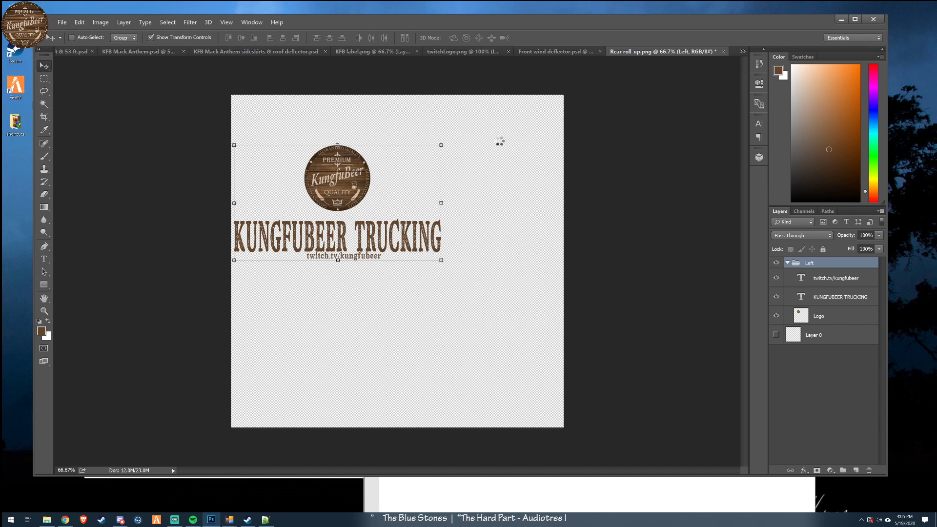
# - Switch to the kfb_custom folder in File Explorer, copy the roll_up_door file name and delete roll_up_door.dds
pyautogui.click(842, 20)
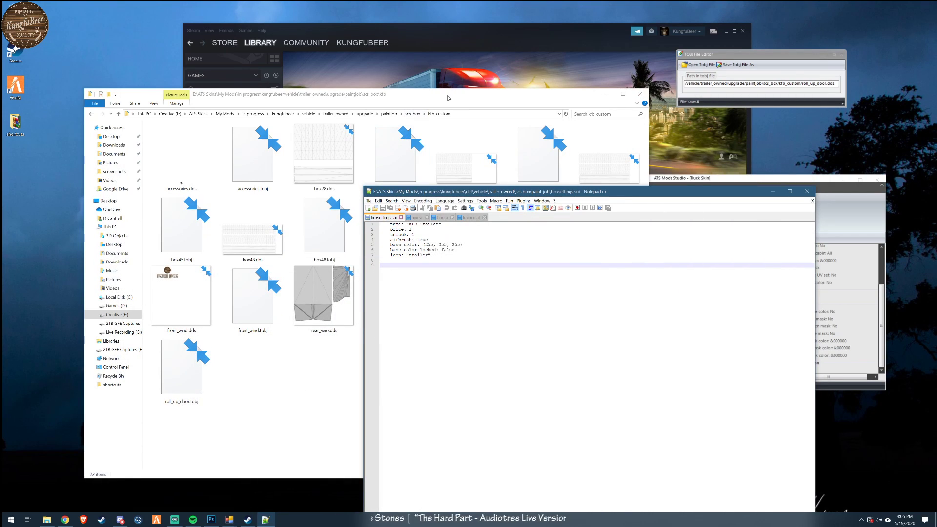
pyautogui.click(439, 114)
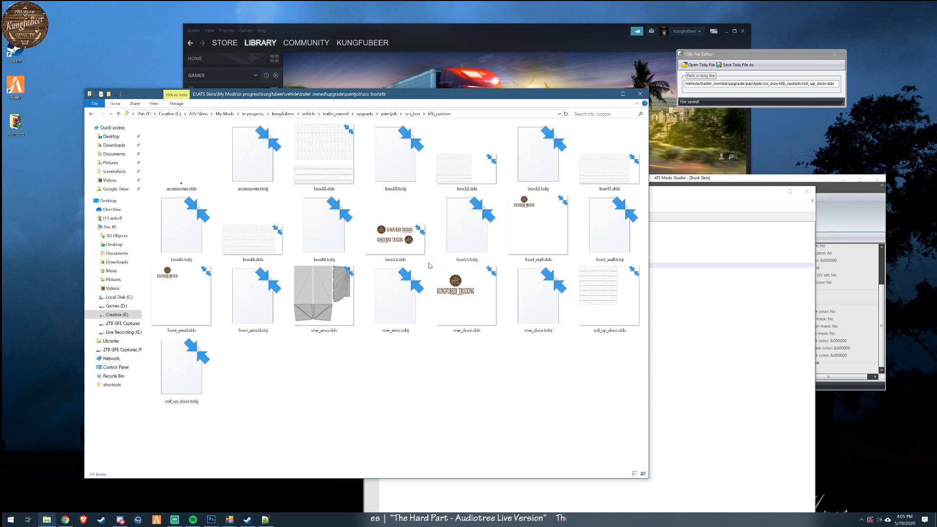
pyautogui.click(461, 299)
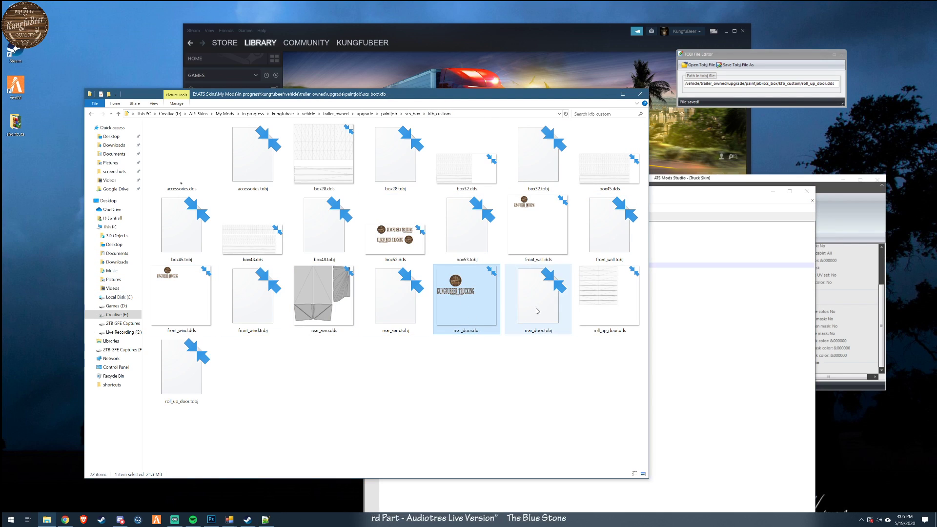
pyautogui.click(609, 332)
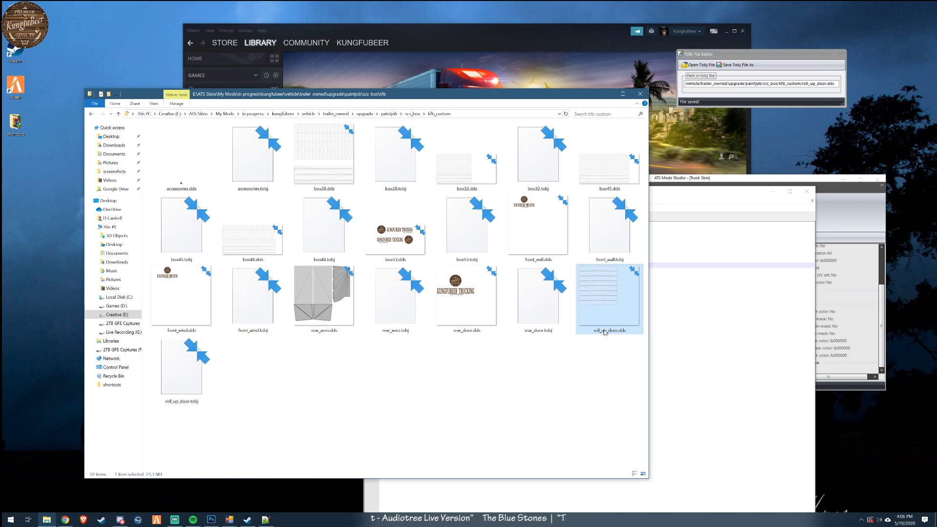
pyautogui.click(608, 334)
pyautogui.click(599, 372)
pyautogui.click(608, 302)
pyautogui.press('Delete')
# - Duplicate rear_door.dds in the same folder and rename the copy roll_up_door.dds
pyautogui.moveTo(469, 315); pyautogui.dragTo(469, 406)
pyautogui.click(490, 412)
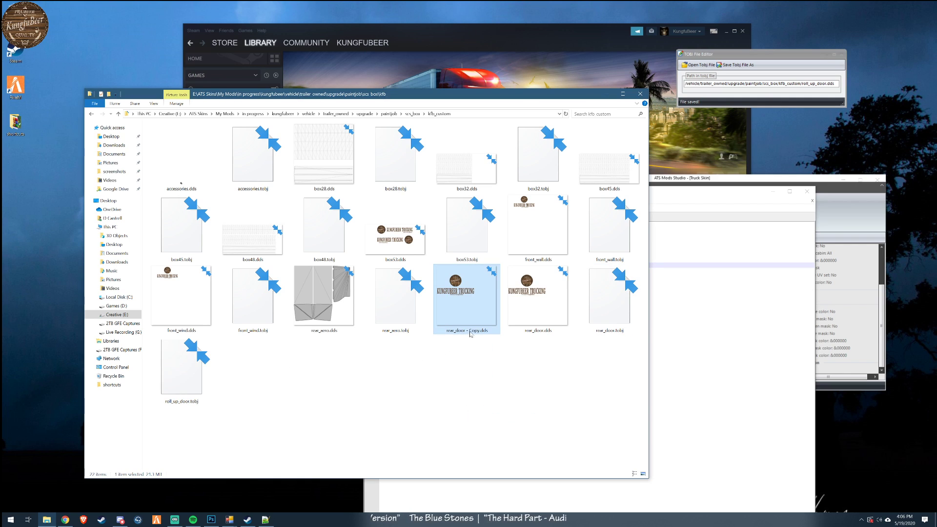
pyautogui.click(472, 332)
pyautogui.hotkey('ctrl', 'v')
pyautogui.click(511, 395)
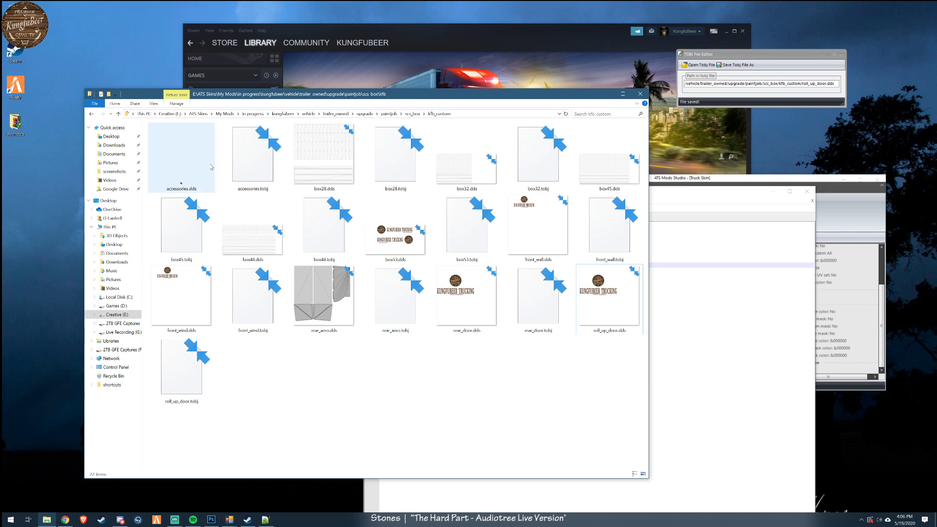
# - Close the kfb_custom folder, Notepad++ and ATS Mods Studio windows, and open a new File Explorer window
pyautogui.click(641, 94)
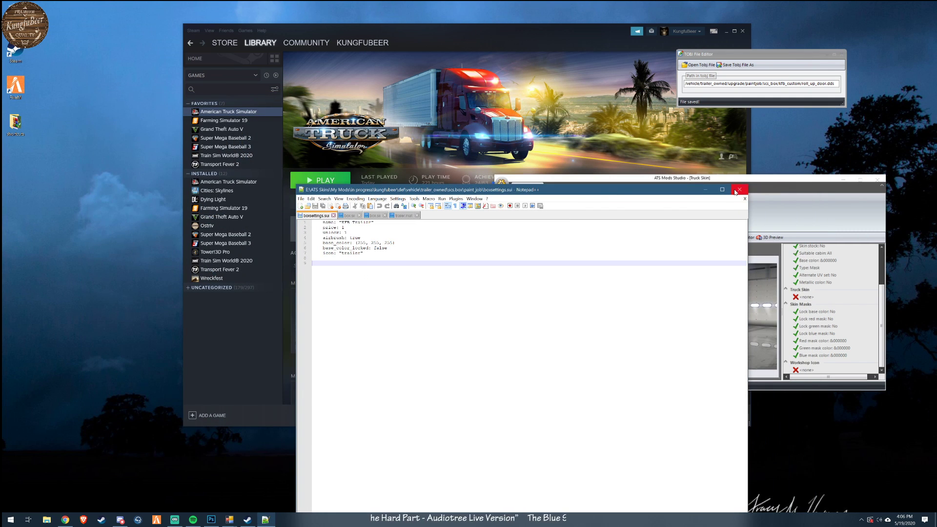
pyautogui.click(738, 190)
pyautogui.click(880, 178)
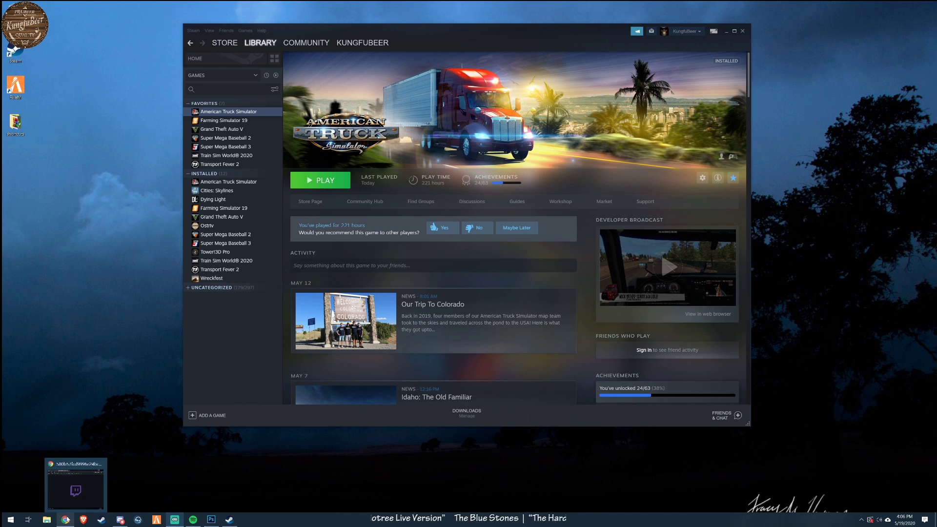
pyautogui.click(47, 519)
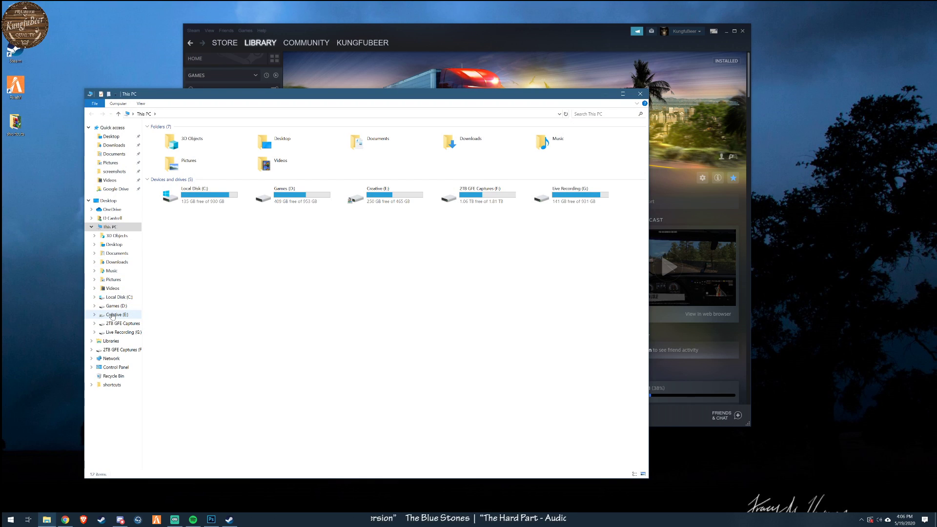
# - Return to Photoshop and save the artwork as Rear roll-up.psd in the in progress/KFB_photoshop_ATS folder, accepting the format options
pyautogui.click(211, 519)
pyautogui.click(62, 22)
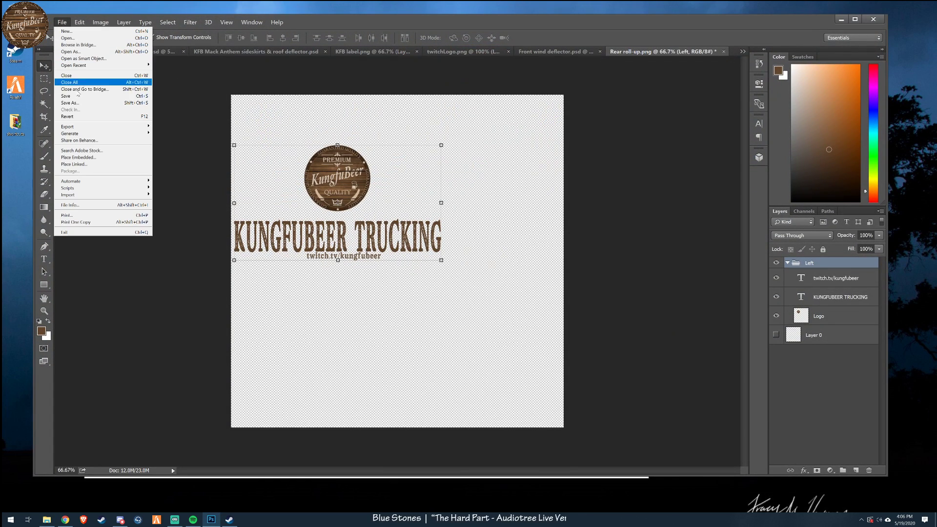
pyautogui.click(68, 101)
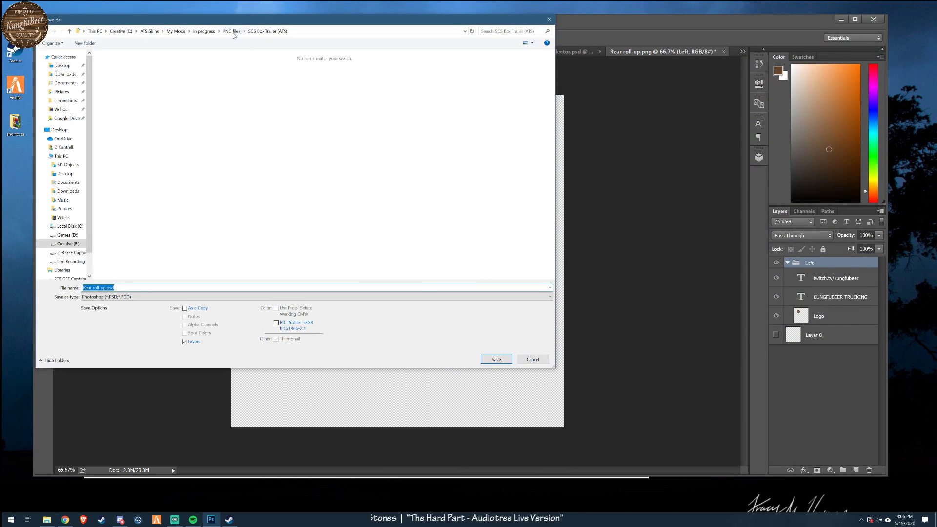
pyautogui.click(175, 30)
pyautogui.doubleClick(117, 104)
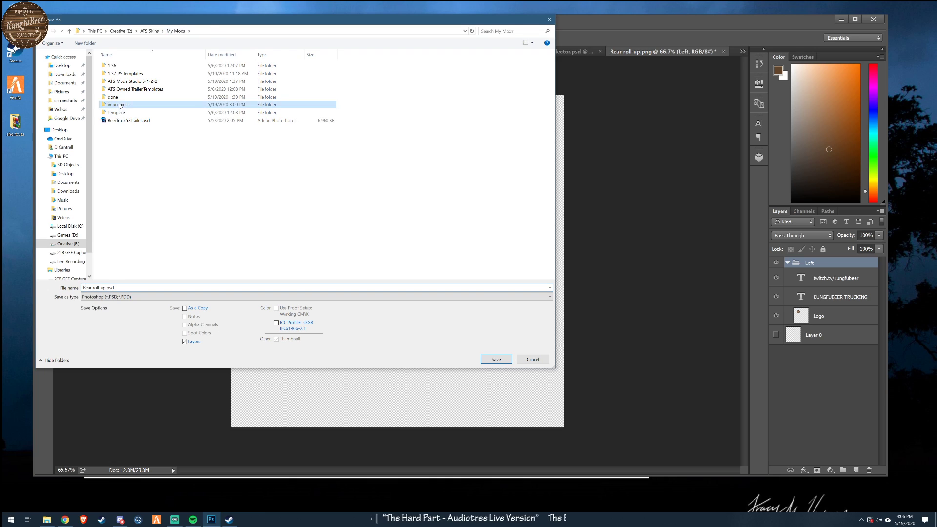
pyautogui.doubleClick(124, 73)
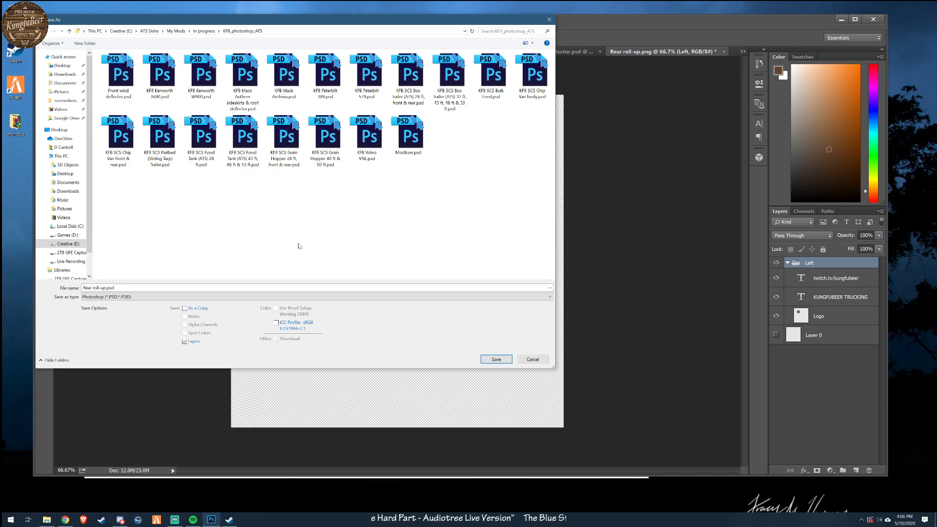
pyautogui.click(497, 359)
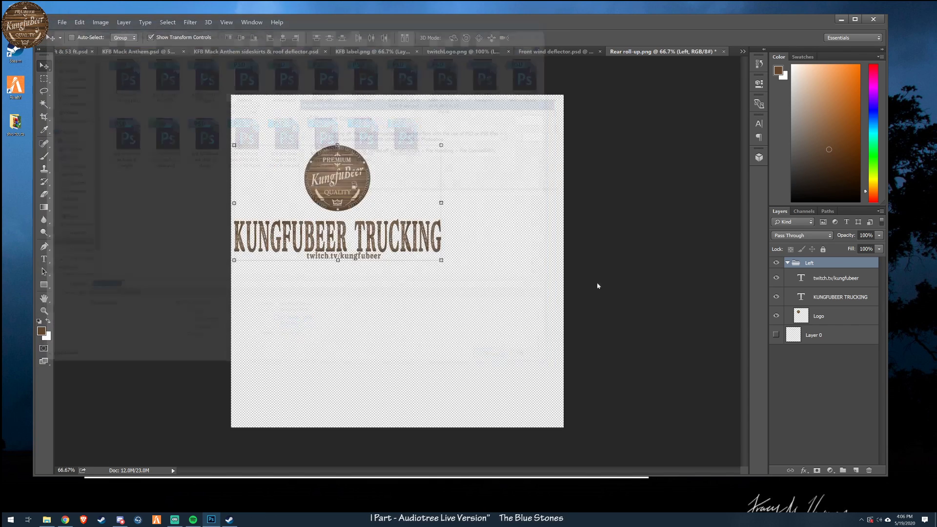
pyautogui.click(527, 120)
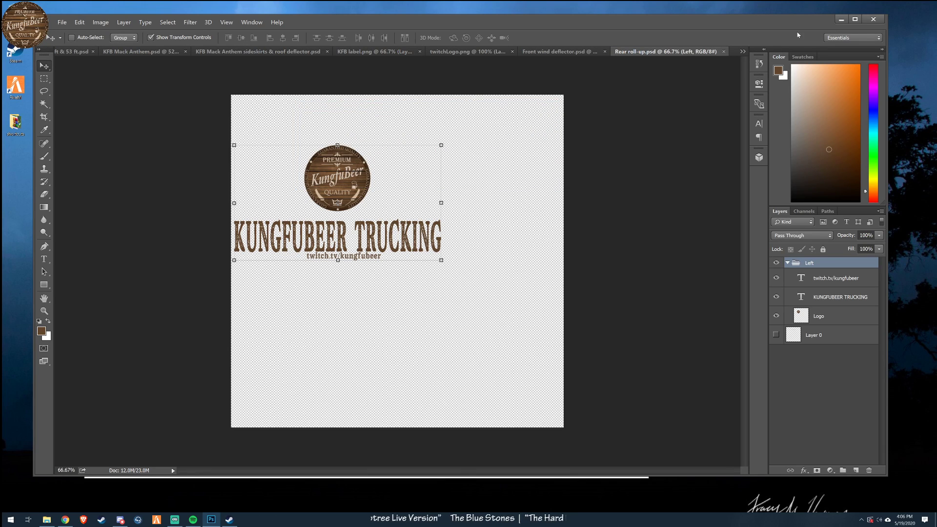
# - Minimize Photoshop and copy the kungfubeer folder from ATS Skins/My Mods/in progress on the Creative (E:) drive in File Explorer
pyautogui.click(842, 21)
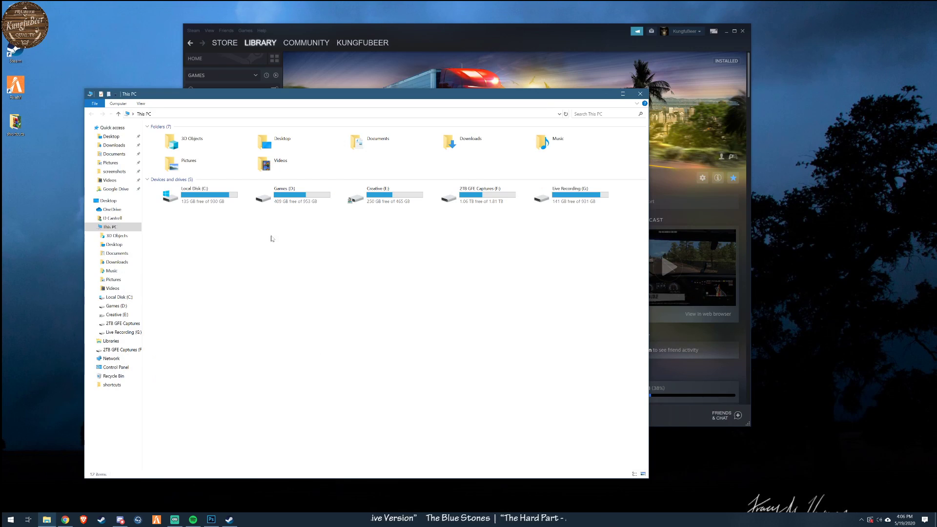
pyautogui.doubleClick(371, 195)
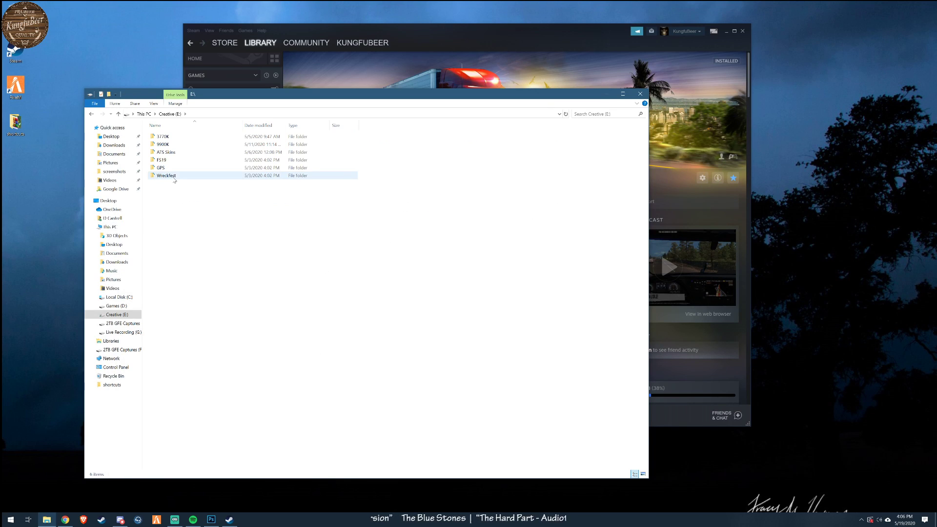
pyautogui.doubleClick(167, 154)
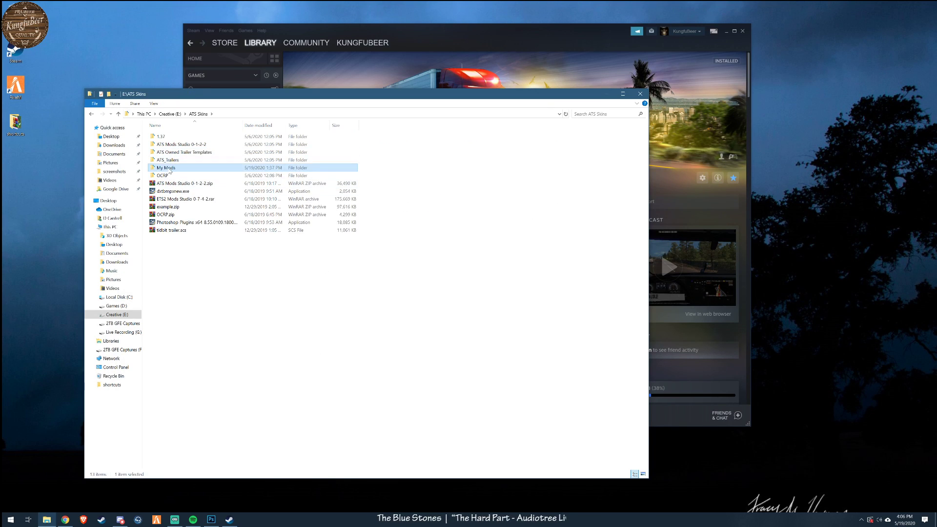
pyautogui.doubleClick(166, 168)
pyautogui.doubleClick(167, 176)
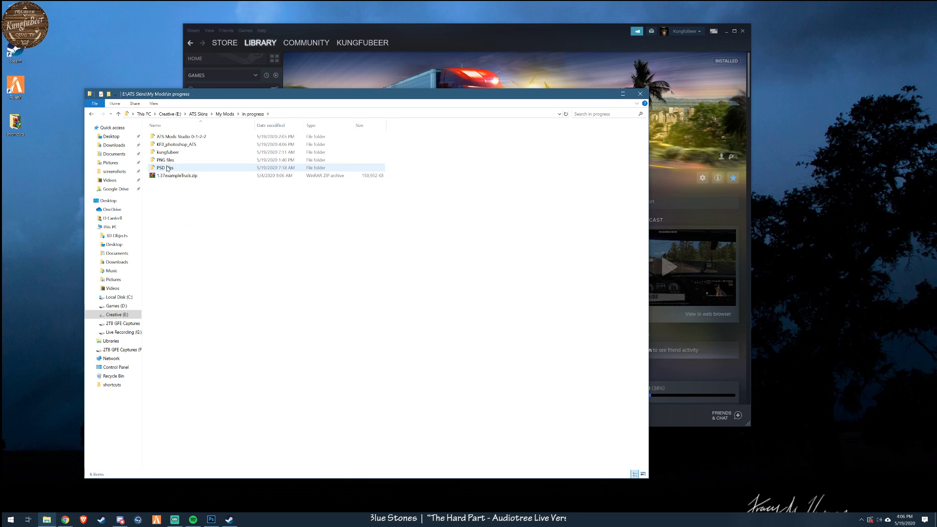
pyautogui.doubleClick(166, 154)
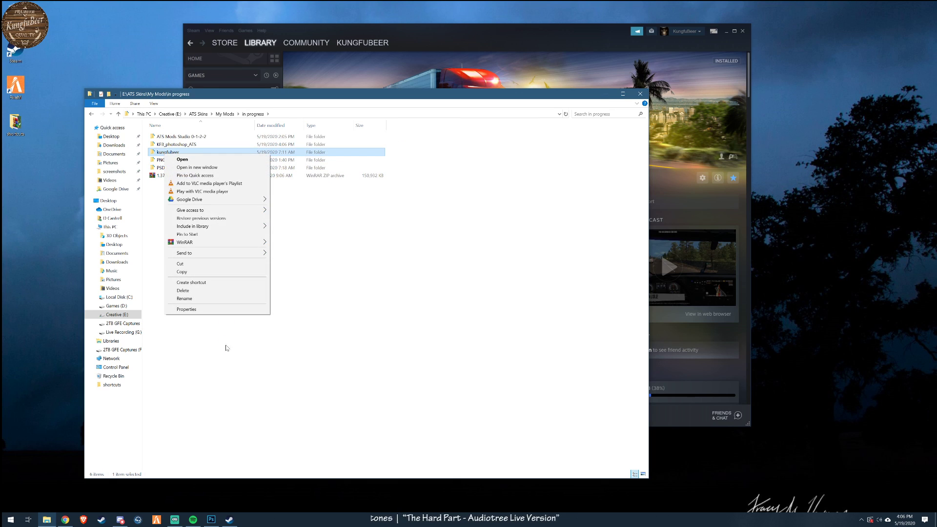
pyautogui.click(215, 272)
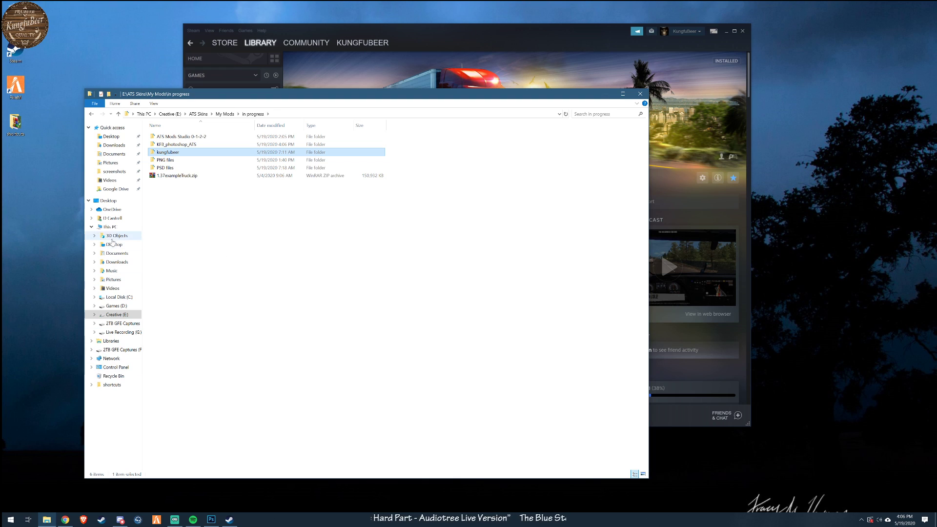
# - Paste the copied kungfubeer folder into the Documents/American Truck Simulator/mod folder
pyautogui.click(114, 155)
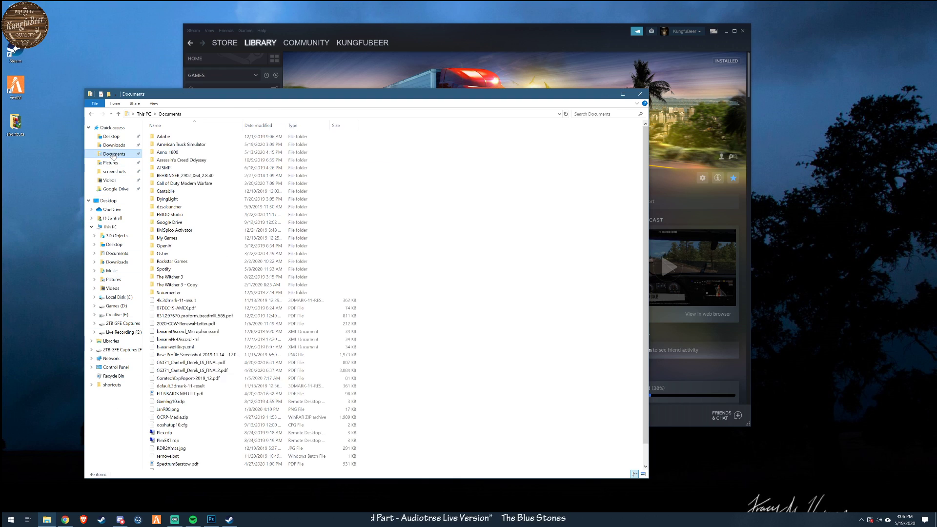
pyautogui.doubleClick(176, 144)
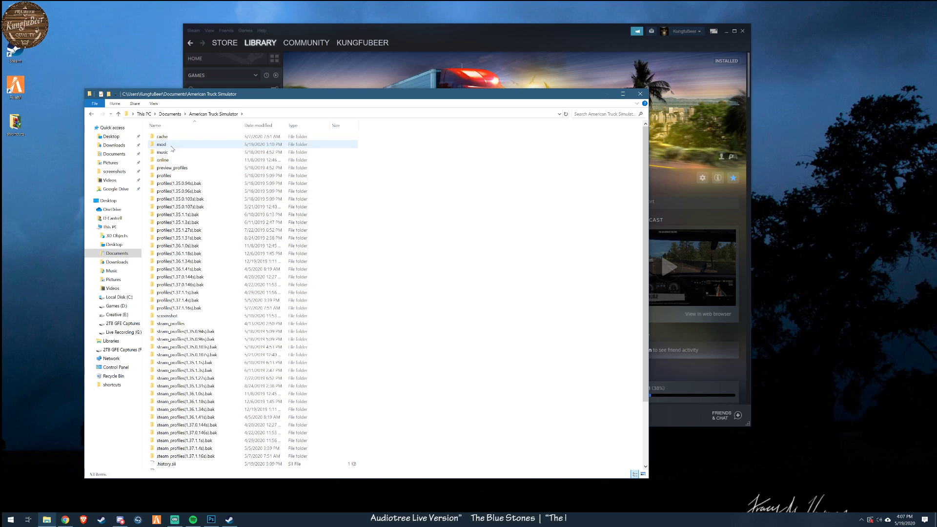
pyautogui.doubleClick(161, 144)
pyautogui.rightClick(236, 393)
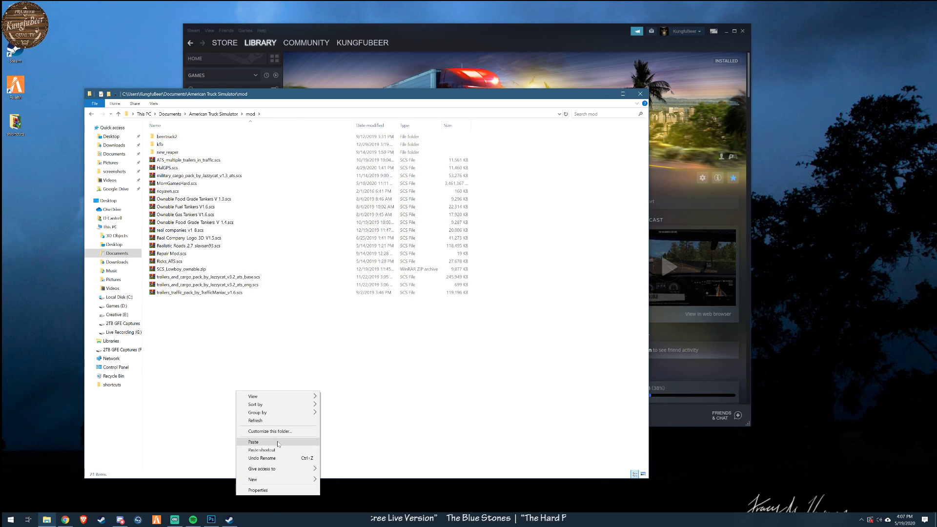
pyautogui.click(275, 443)
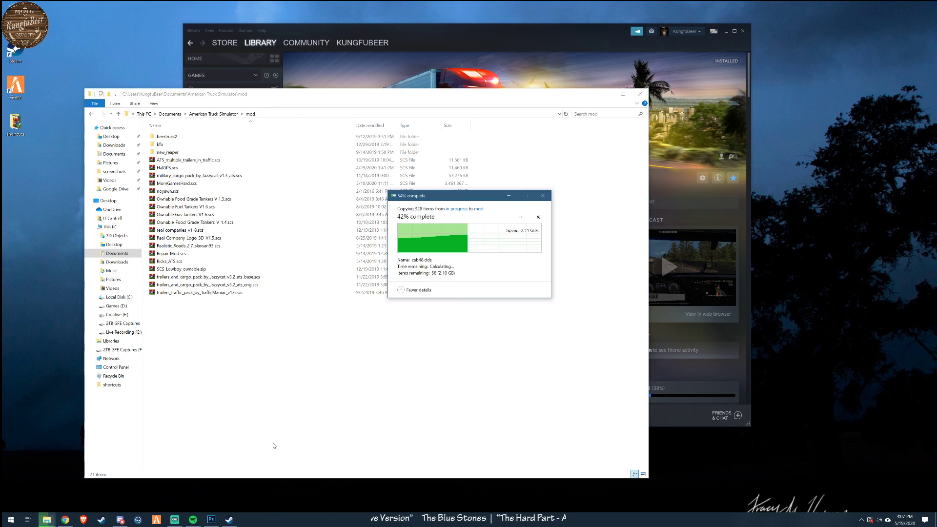
# - Switch to Steam and launch American Truck Simulator
pyautogui.click(520, 30)
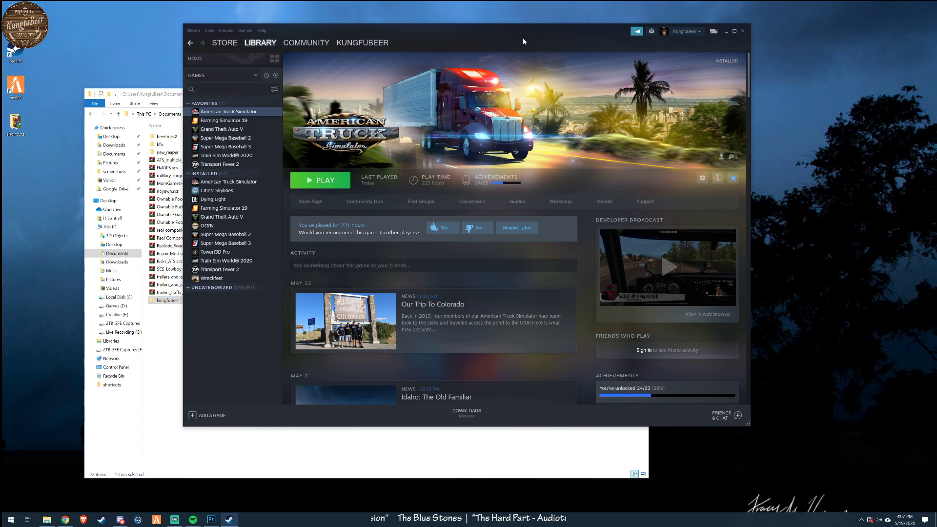
pyautogui.click(328, 184)
pyautogui.click(481, 292)
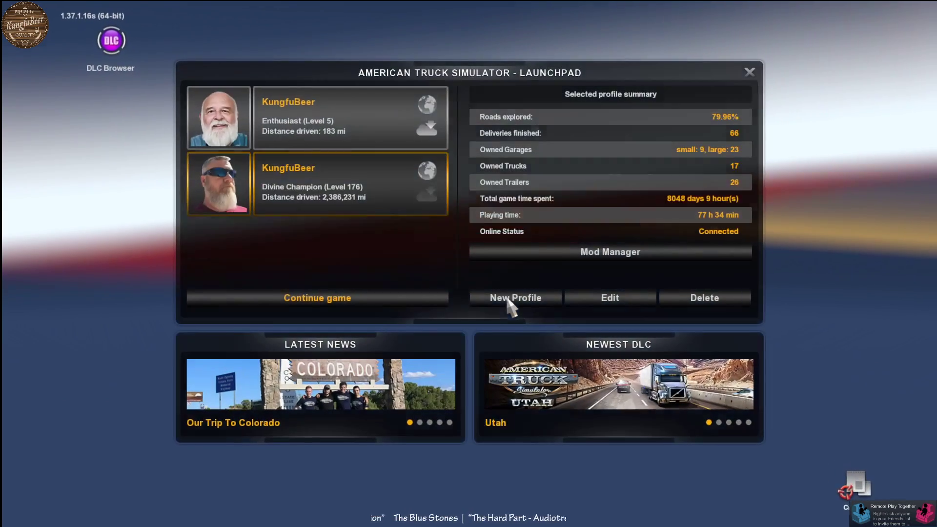
# - Deactivate the MomGamesHard mod in the Mod Manager, keeping kungfubeer active, and confirm the changes
pyautogui.click(579, 255)
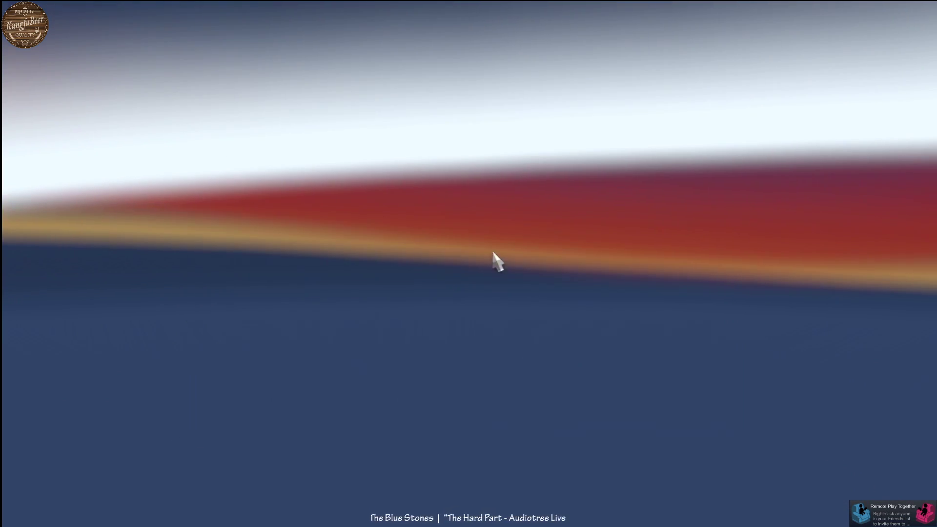
pyautogui.click(185, 188)
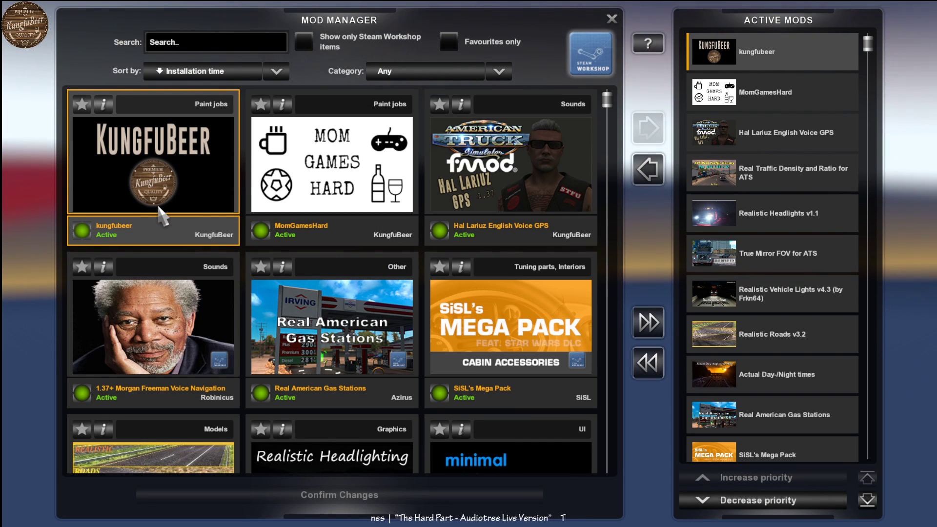
pyautogui.doubleClick(266, 236)
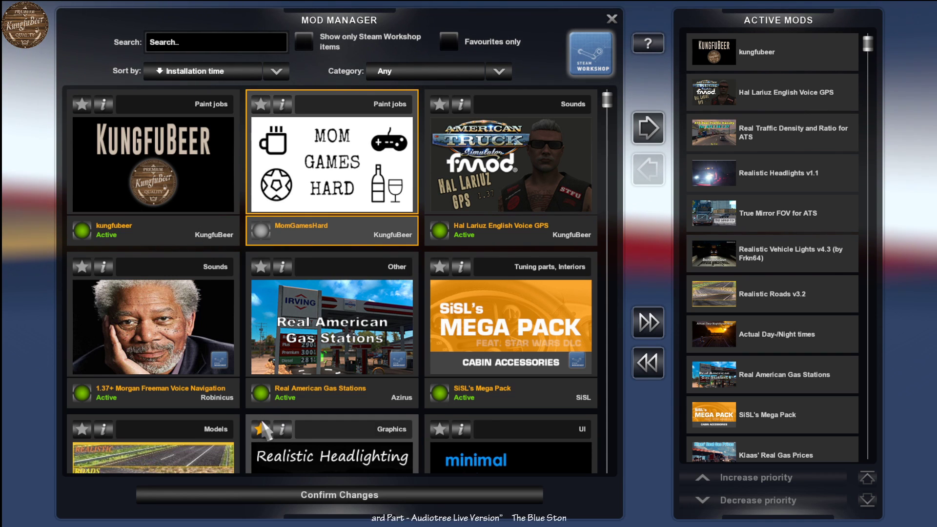
pyautogui.click(328, 497)
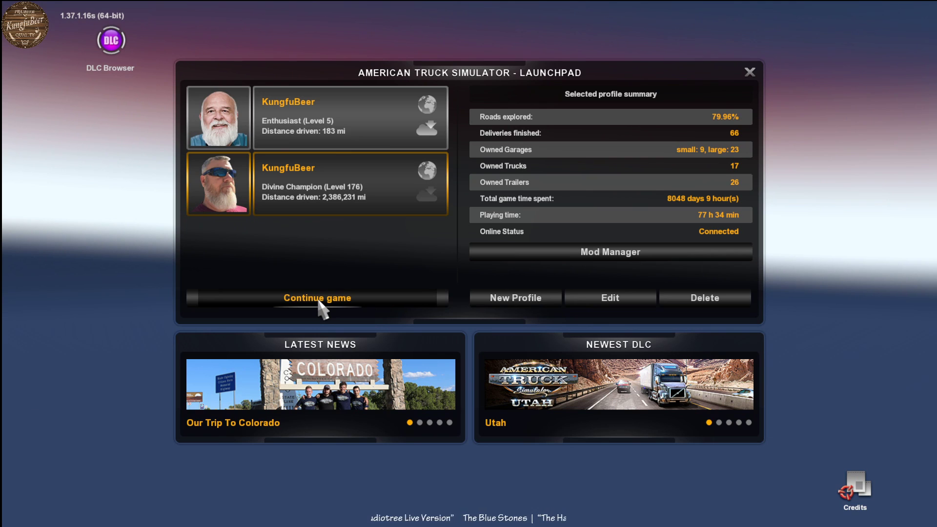
# - Continue the selected profile and load its latest autosave despite the missing mod dependency
pyautogui.click(319, 299)
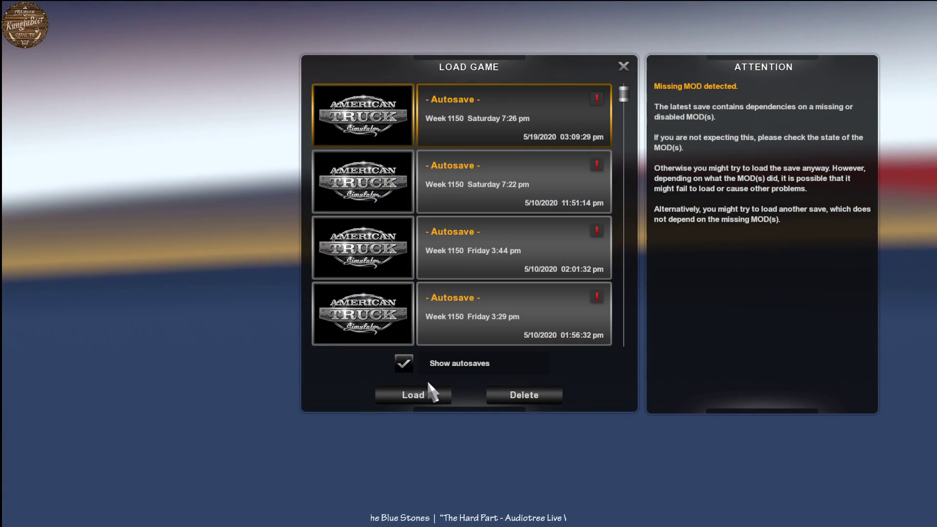
pyautogui.click(438, 395)
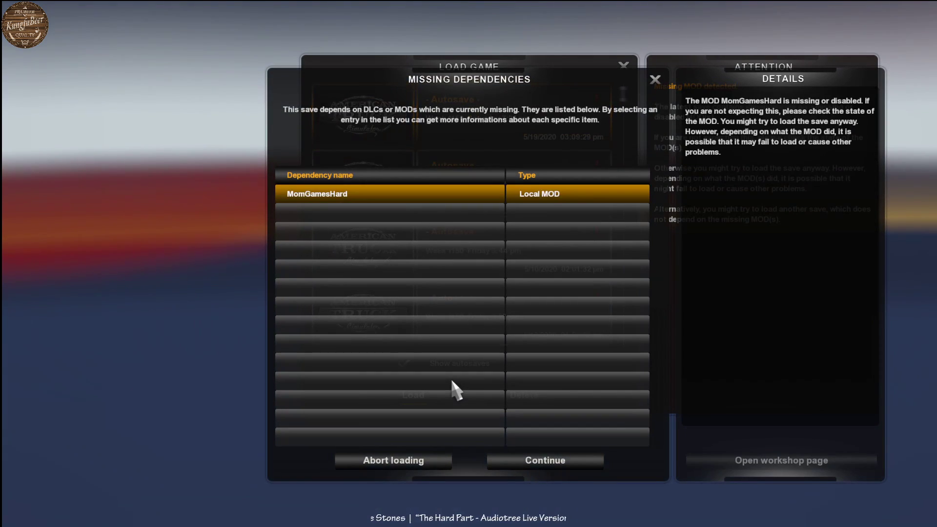
pyautogui.click(548, 466)
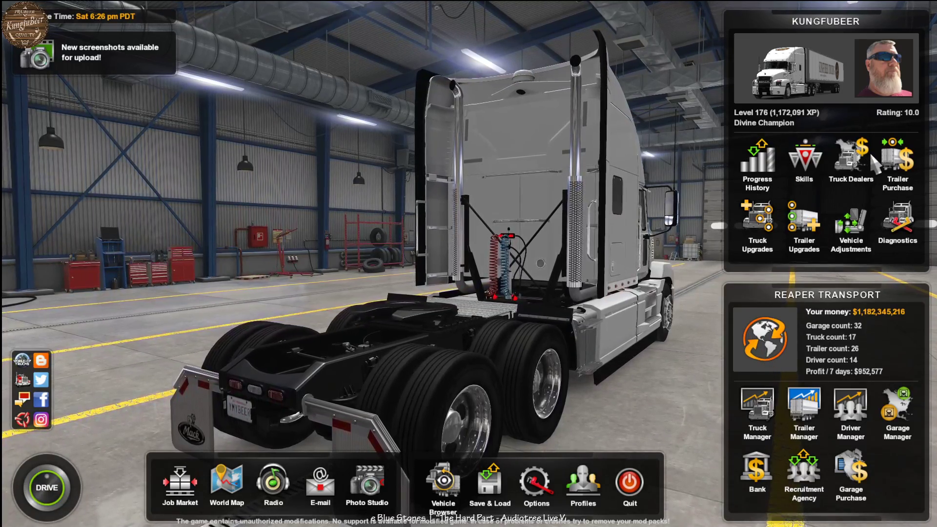
pyautogui.click(852, 162)
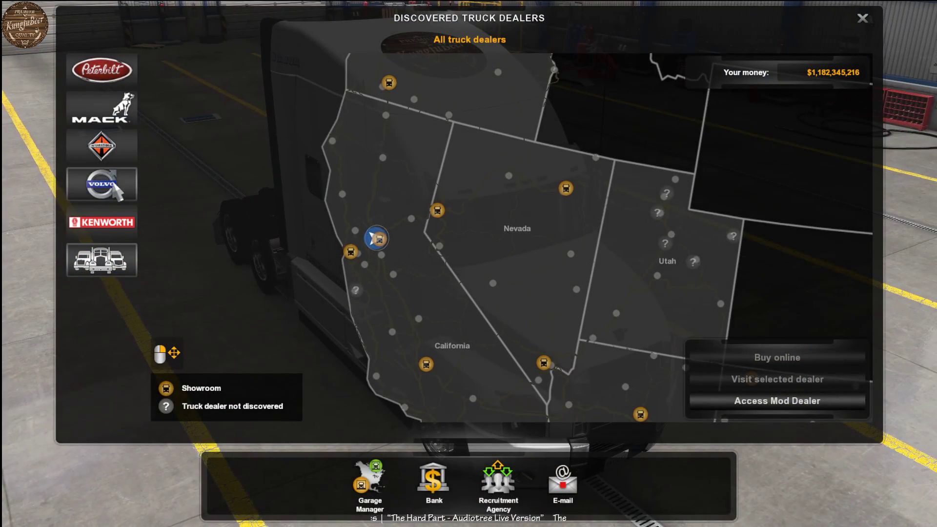
pyautogui.click(102, 107)
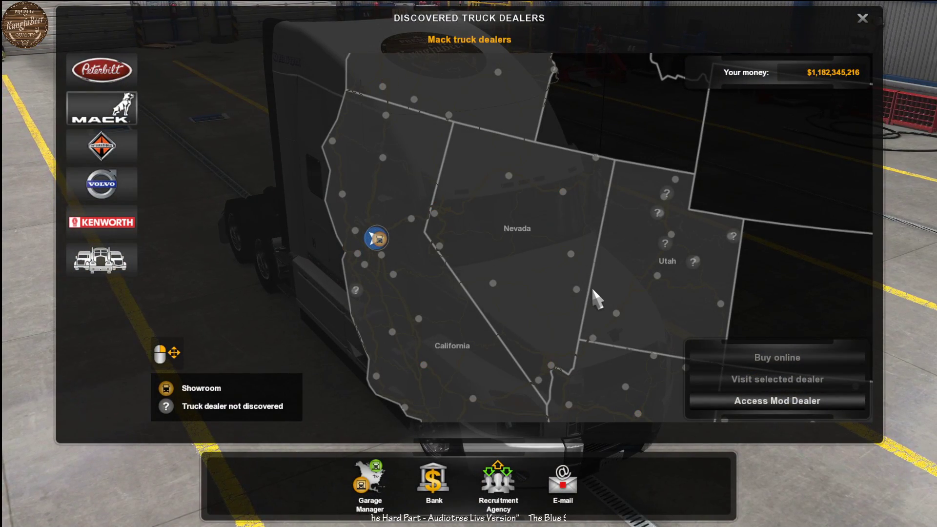
pyautogui.press('Escape')
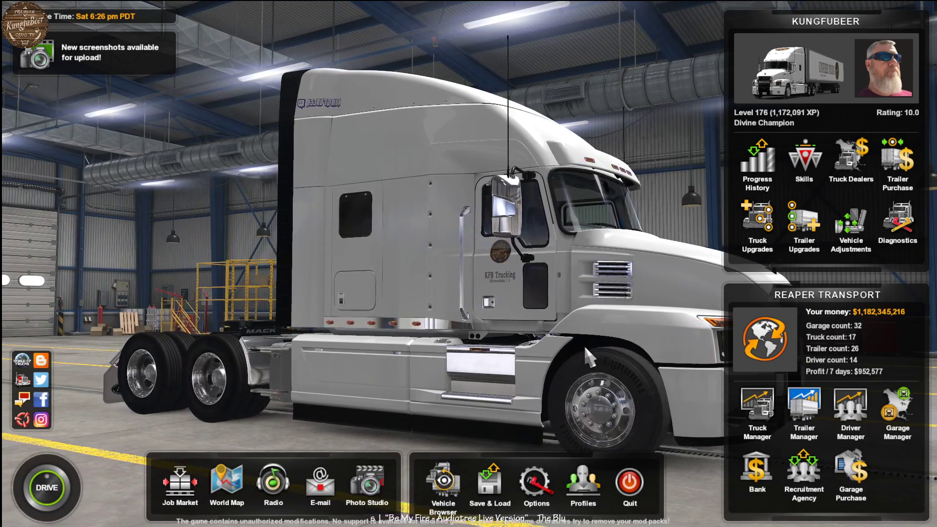
# - Choose the Dry Van from the standard trailers for purchase and open its configuration for customizing
pyautogui.click(897, 164)
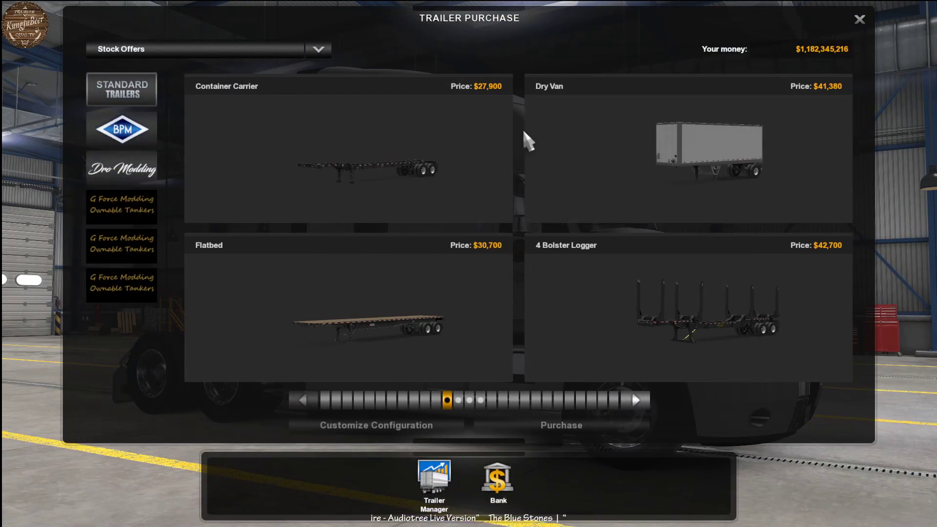
pyautogui.scroll(-1, 631, 195)
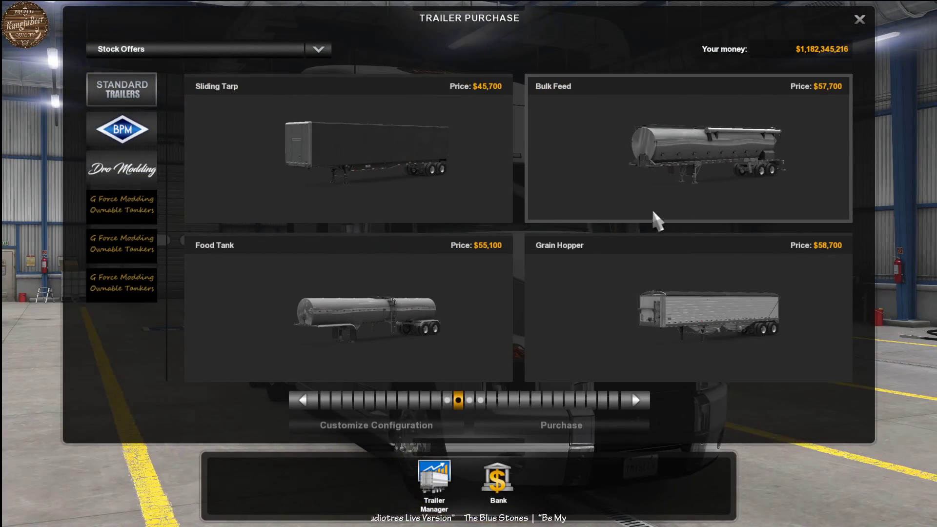
pyautogui.moveTo(703, 210)
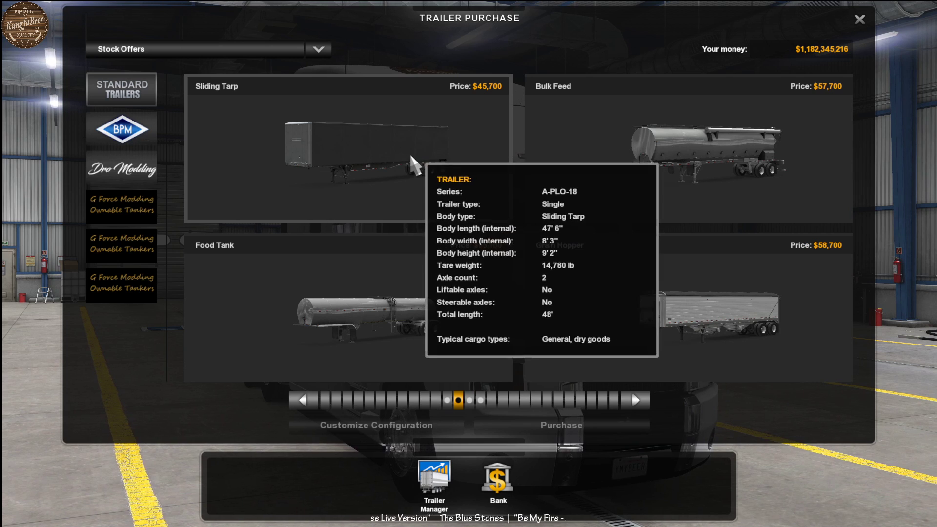
pyautogui.scroll(2, 619, 184)
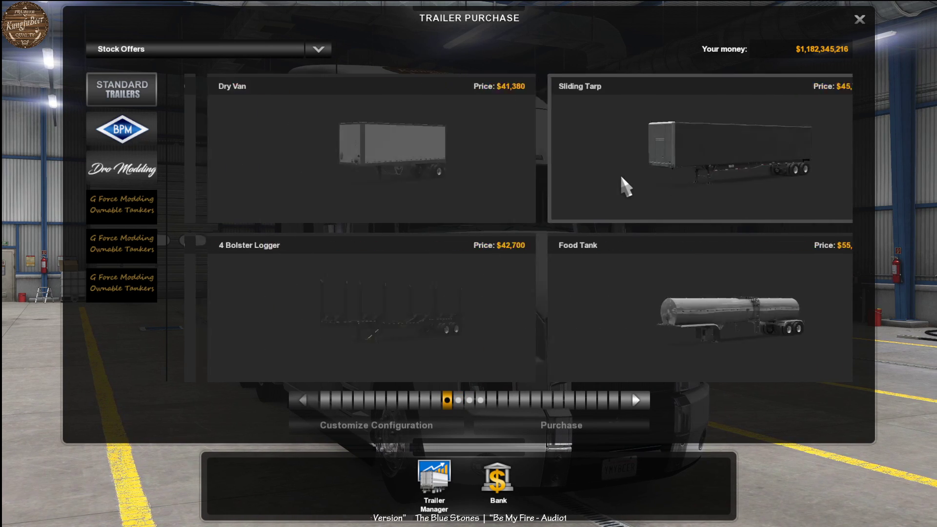
pyautogui.moveTo(621, 181)
pyautogui.click(627, 161)
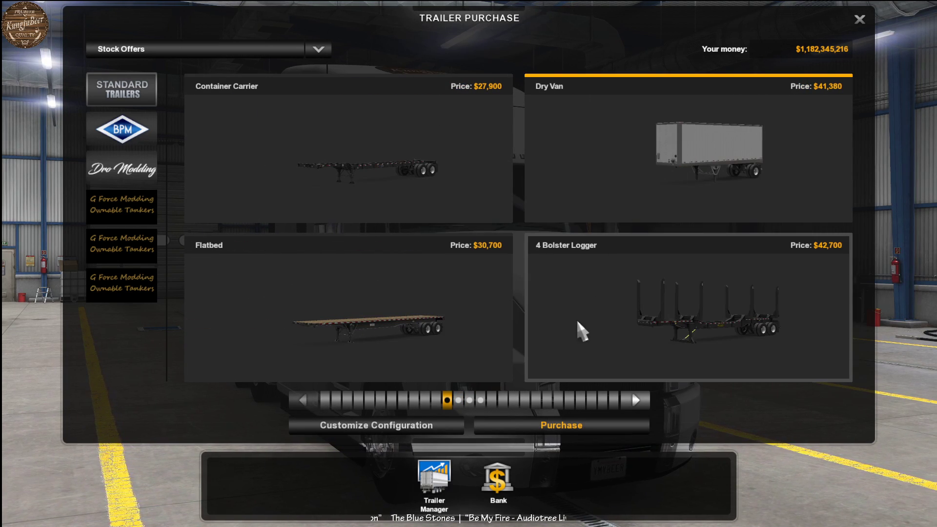
pyautogui.click(394, 425)
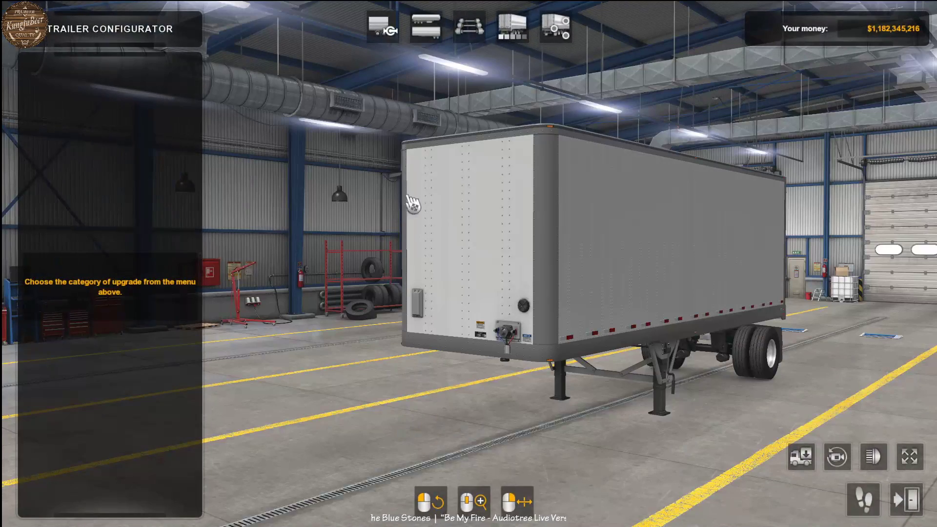
# - Set the trailer's body to Insulated, leaving its chain type as Single
pyautogui.click(555, 27)
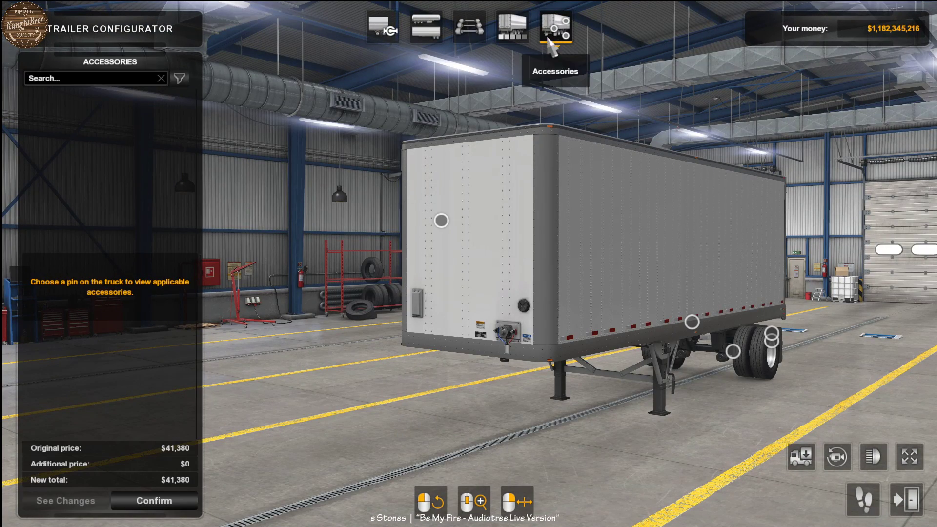
pyautogui.click(426, 29)
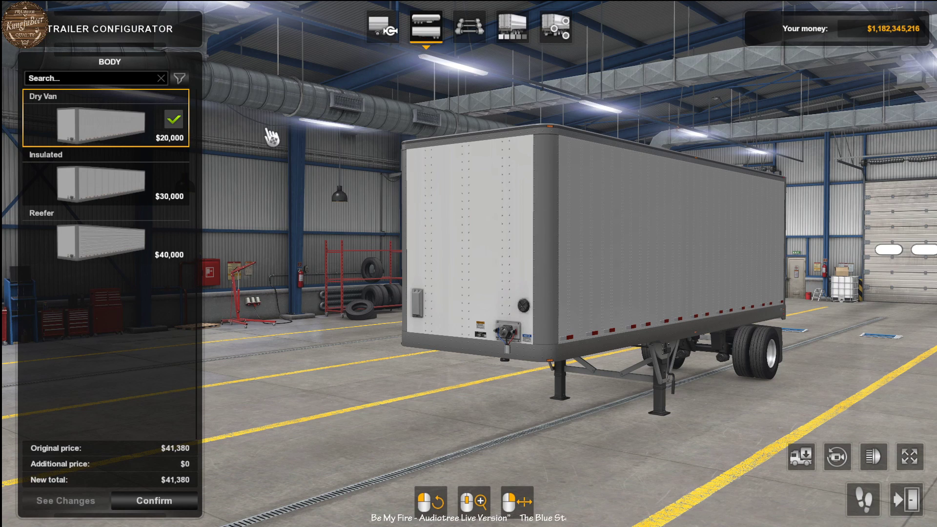
pyautogui.click(115, 196)
pyautogui.click(383, 27)
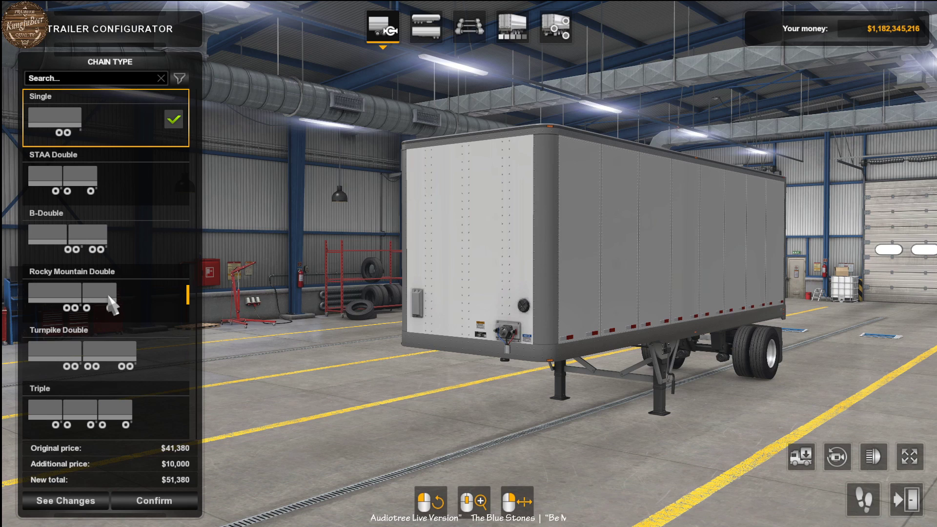
pyautogui.click(425, 30)
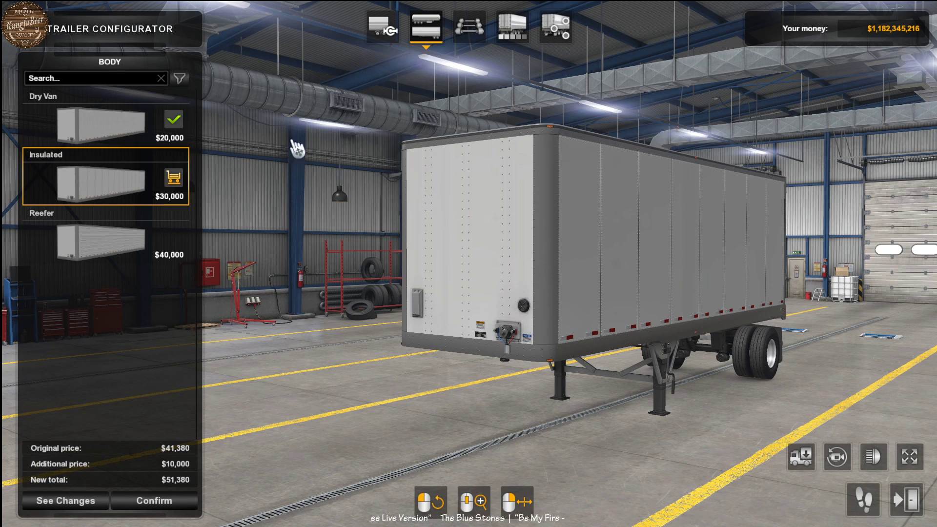
# - Set the trailer's chassis to 53 feet, Sliding Tandem, Front
pyautogui.click(467, 30)
pyautogui.scroll(-5, 96, 358)
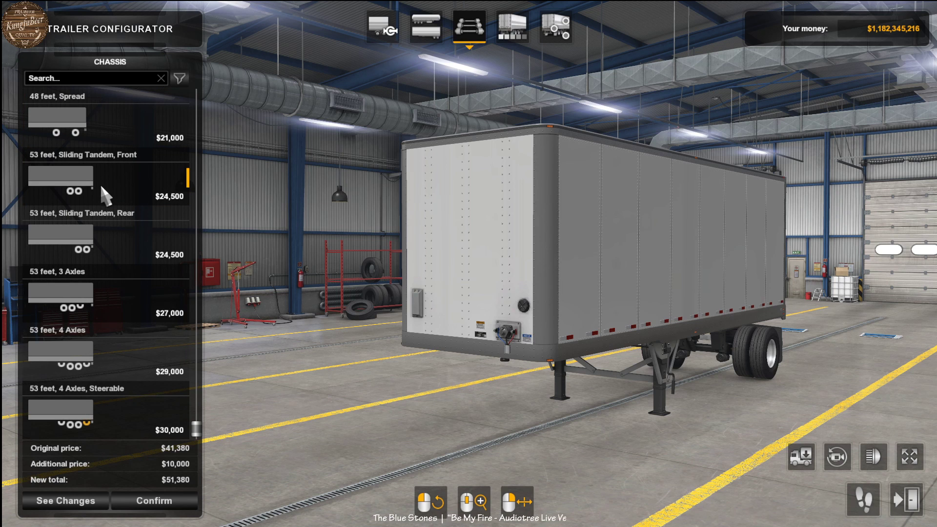
pyautogui.click(105, 198)
pyautogui.scroll(4, 432, 260)
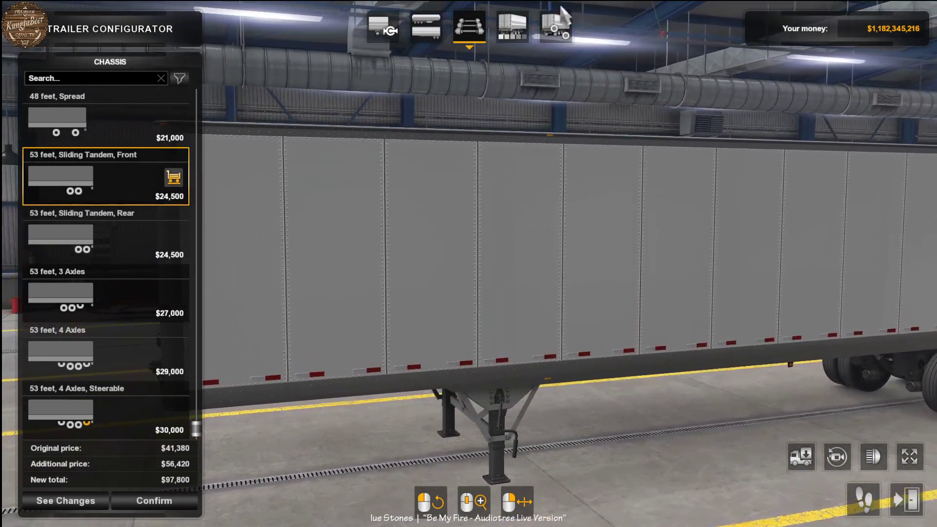
# - Apply the KFB Trailer paint job with the KungfuBeerski Mods thumbnail and inspect the trailer's side, rear and front
pyautogui.click(556, 27)
pyautogui.click(513, 35)
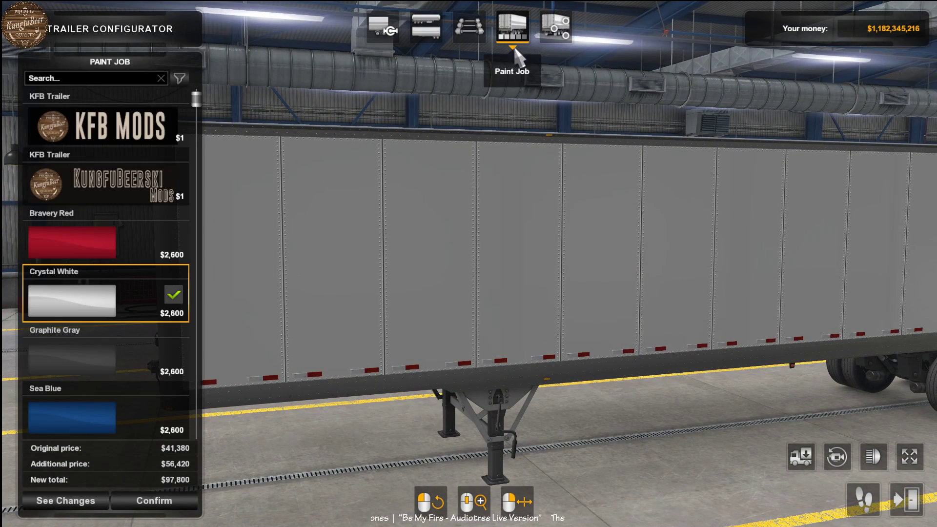
pyautogui.click(117, 192)
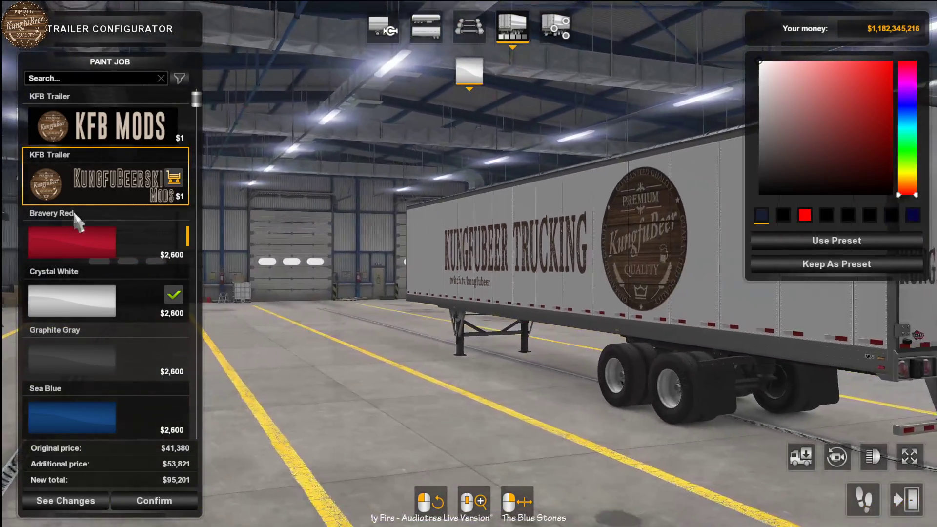
pyautogui.click(132, 135)
pyautogui.moveTo(335, 234); pyautogui.dragTo(305, 210)
pyautogui.click(128, 182)
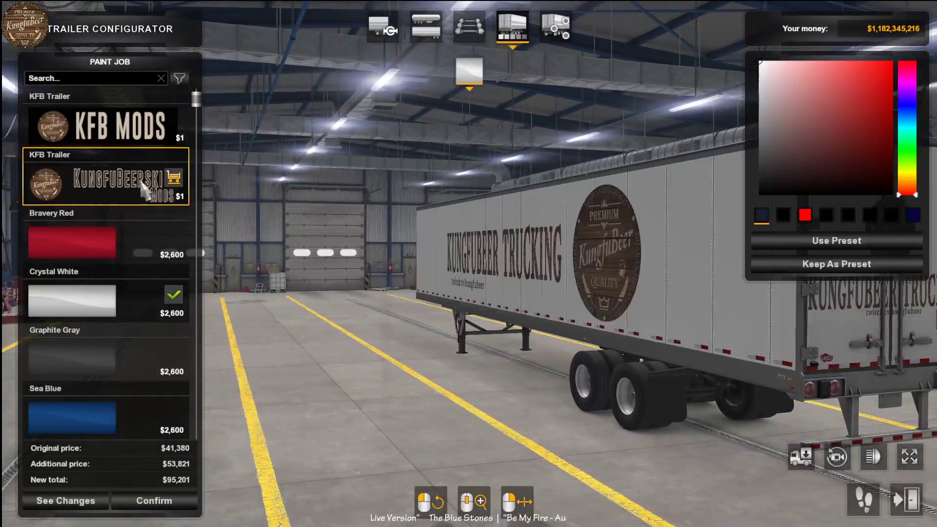
pyautogui.scroll(6, 490, 243)
pyautogui.moveTo(489, 243); pyautogui.dragTo(674, 247)
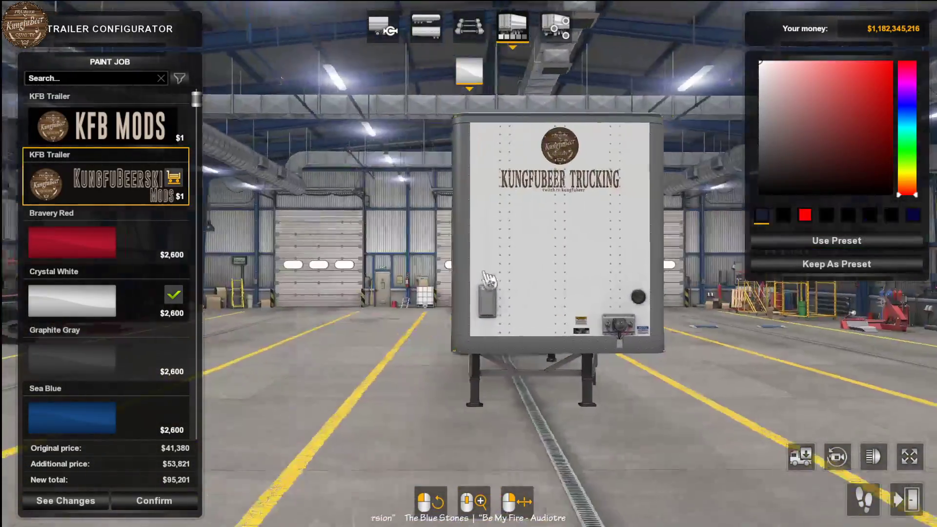
pyautogui.moveTo(562, 230); pyautogui.dragTo(439, 244)
# - Fit the Wind Deflector accessory to the trailer front and check how the skin looks on it
pyautogui.click(556, 29)
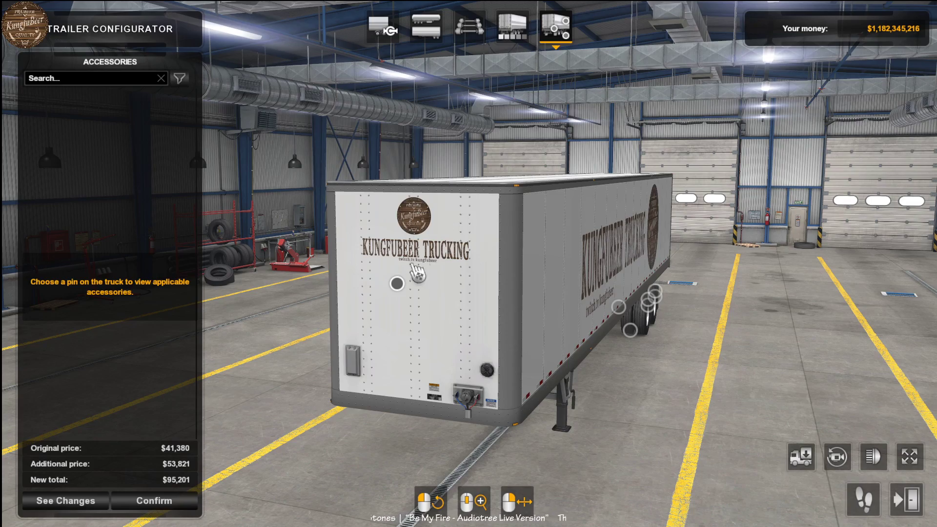
pyautogui.click(397, 283)
pyautogui.click(93, 183)
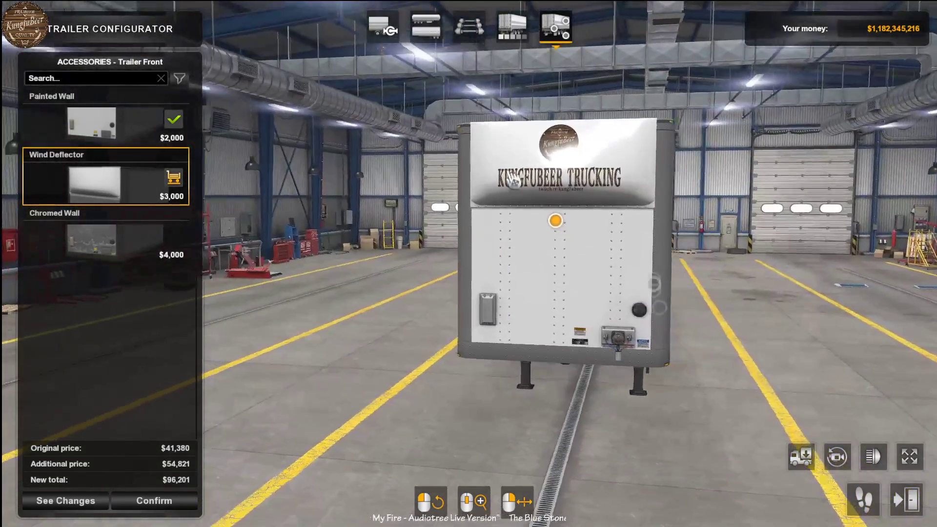
pyautogui.moveTo(583, 194); pyautogui.dragTo(486, 195)
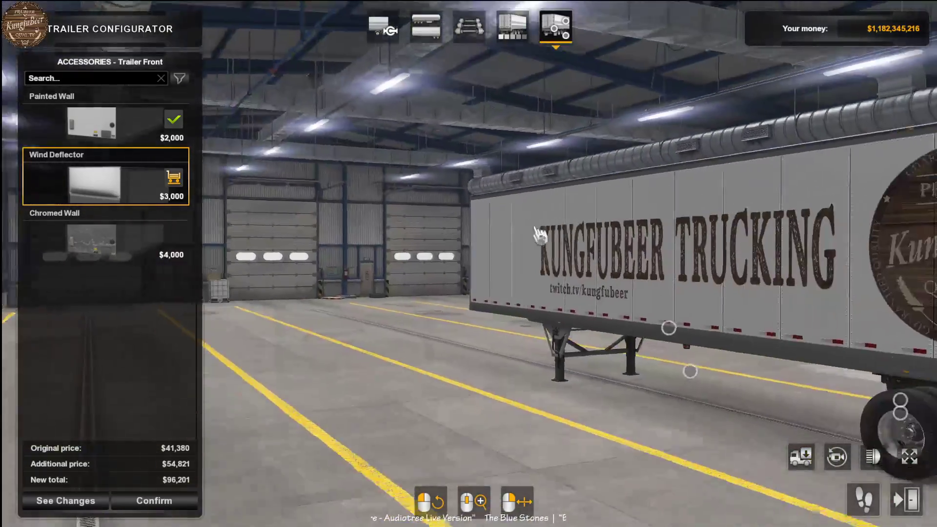
# - Try the Roll Up Door and the Standard Door, Wind Deflector on the trailer rear and inspect the skin
pyautogui.moveTo(672, 265); pyautogui.dragTo(552, 305)
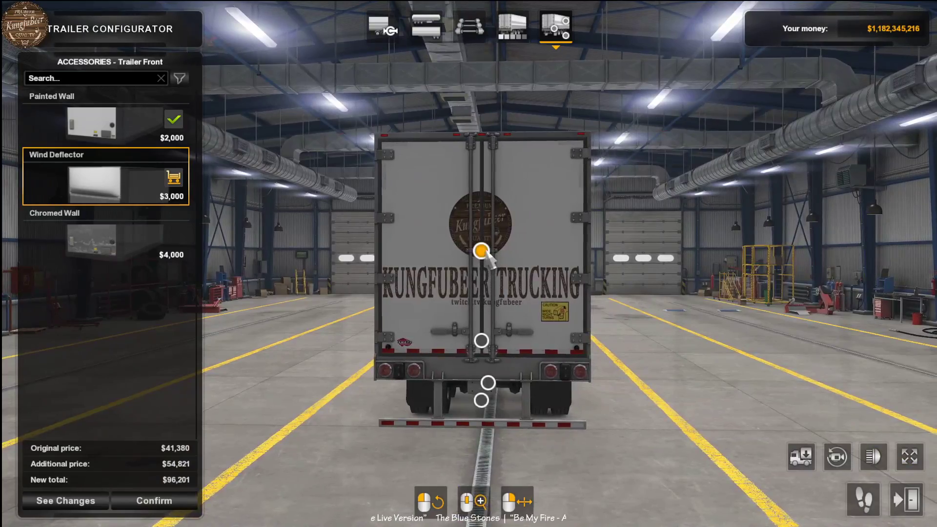
pyautogui.click(486, 254)
pyautogui.click(70, 238)
pyautogui.moveTo(391, 286); pyautogui.dragTo(260, 226)
pyautogui.click(122, 193)
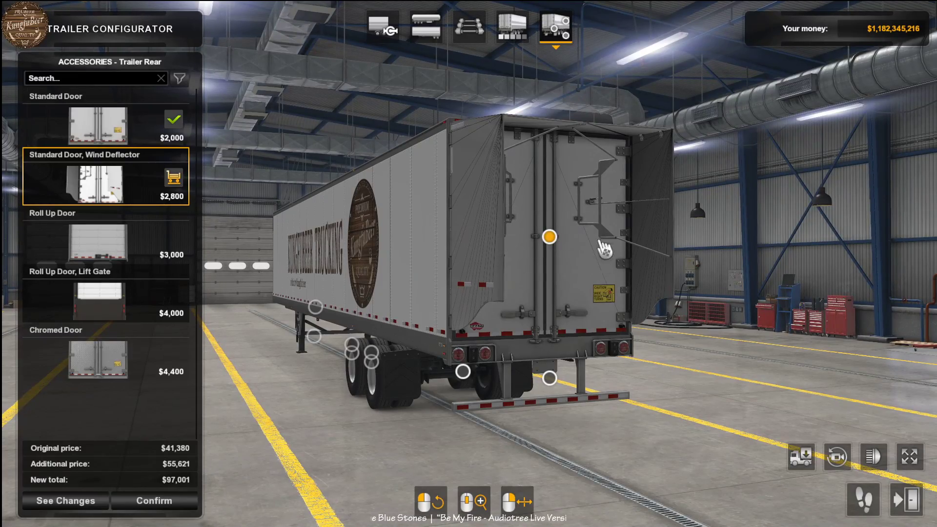
pyautogui.moveTo(521, 201); pyautogui.dragTo(602, 293)
pyautogui.moveTo(493, 147); pyautogui.dragTo(556, 176)
# - Compare the skin on the Roll Up Door, Lift Gate and the plain Roll Up Door at the trailer rear
pyautogui.click(175, 313)
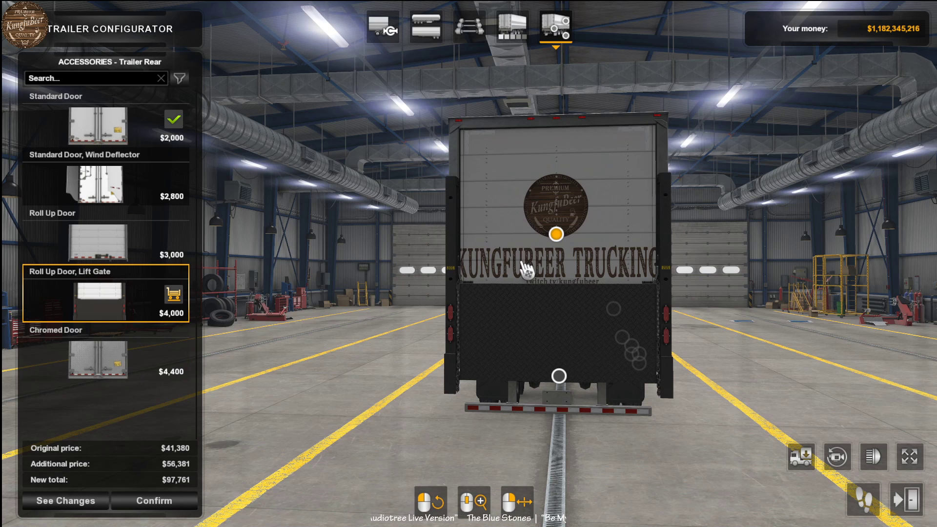
pyautogui.click(89, 238)
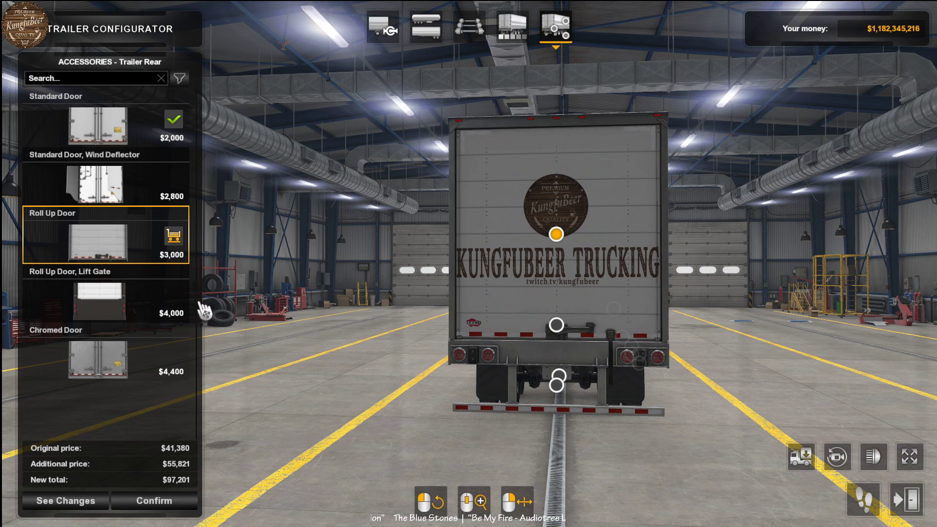
pyautogui.click(110, 317)
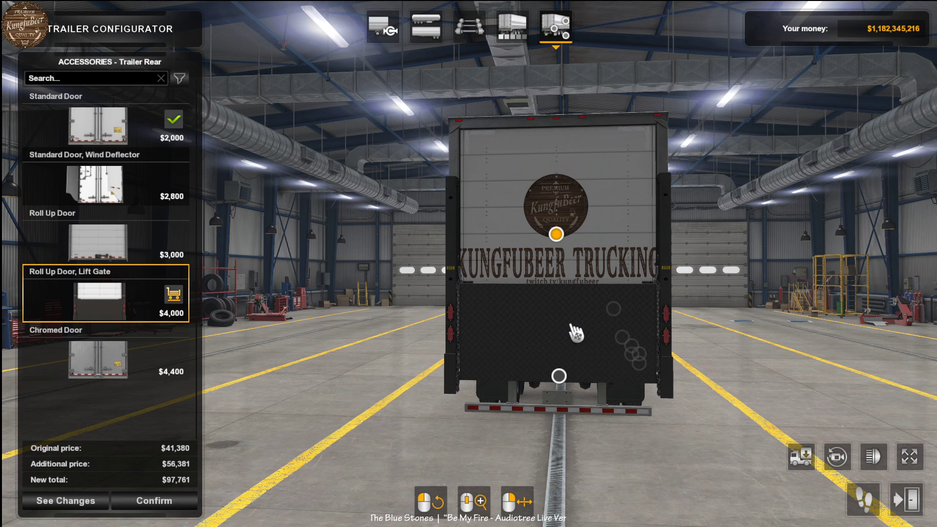
pyautogui.moveTo(553, 294); pyautogui.dragTo(849, 239)
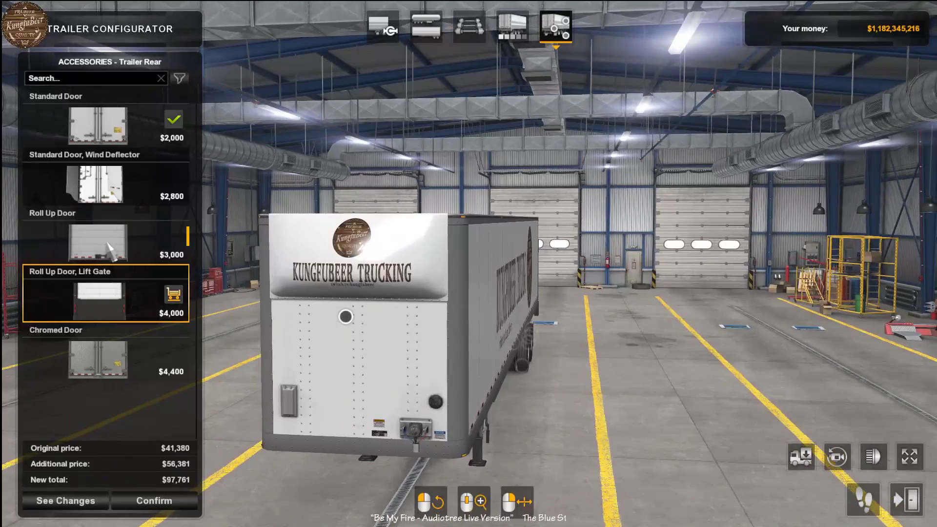
pyautogui.click(162, 248)
pyautogui.moveTo(358, 278); pyautogui.dragTo(724, 290)
# - Set the trailer rear back to Standard Door and fit the Exclusive rear bumper
pyautogui.click(137, 124)
pyautogui.moveTo(412, 265); pyautogui.dragTo(393, 246)
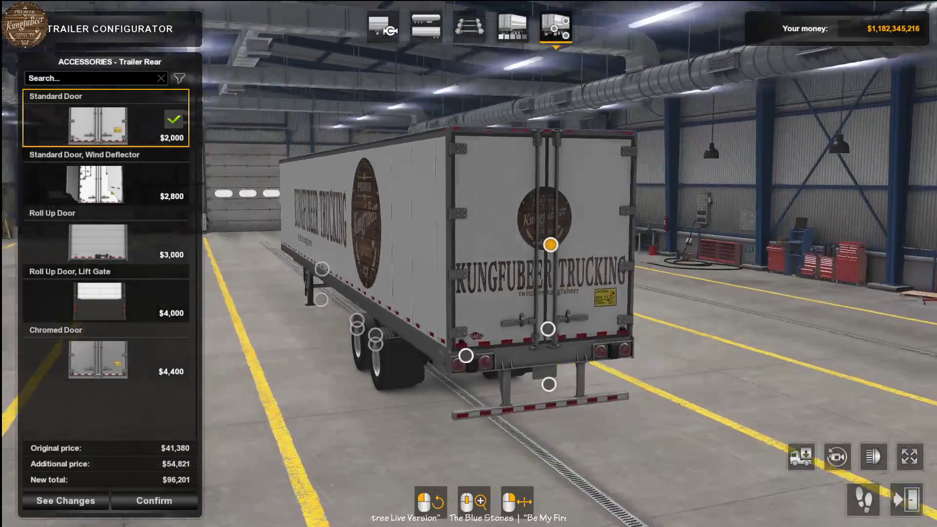
pyautogui.click(554, 331)
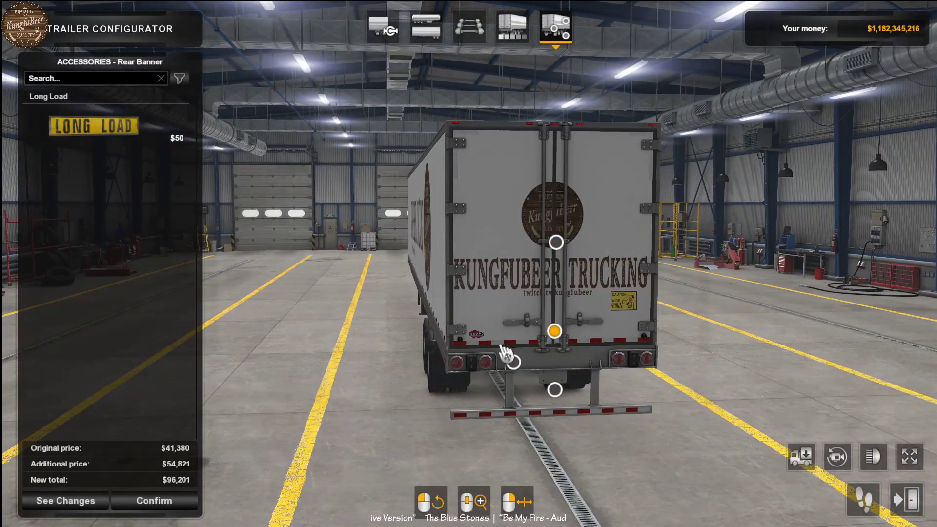
pyautogui.moveTo(232, 235); pyautogui.dragTo(571, 266)
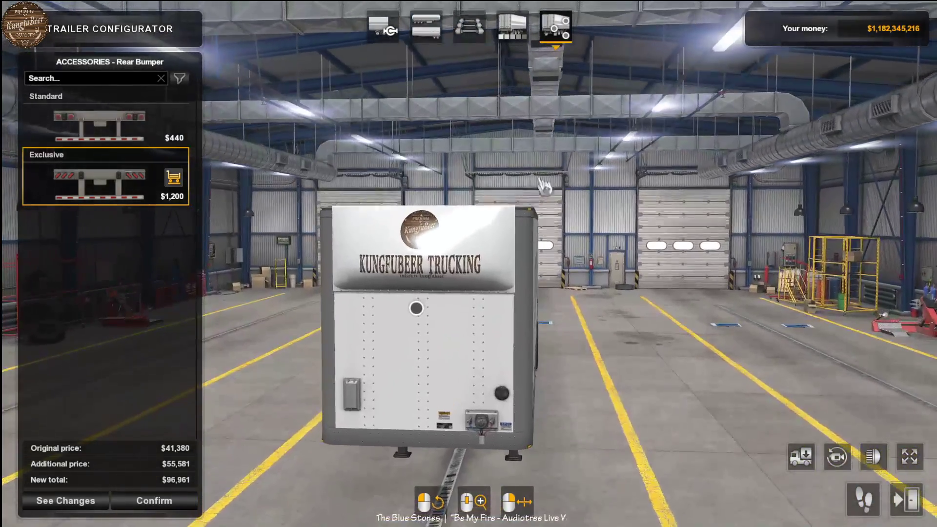
# - Try a dark blue base colour on the KFB Trailer paint job and inspect the trailer
pyautogui.click(512, 25)
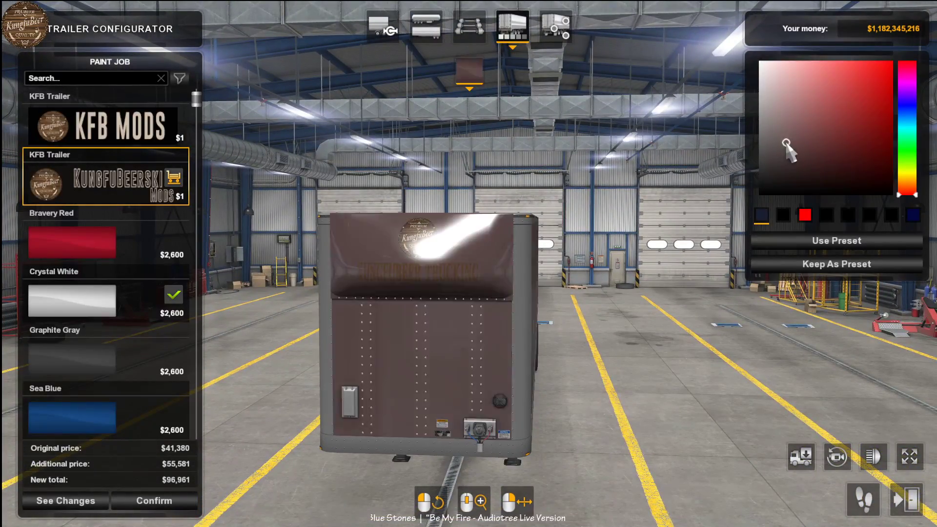
pyautogui.moveTo(861, 92); pyautogui.dragTo(867, 92)
pyautogui.moveTo(683, 215)
pyautogui.mouseDown()
pyautogui.moveTo(469, 226)
pyautogui.moveTo(698, 215)
pyautogui.mouseUp()
pyautogui.click(818, 157)
pyautogui.moveTo(907, 118); pyautogui.dragTo(910, 107)
pyautogui.moveTo(684, 214)
pyautogui.mouseDown()
pyautogui.moveTo(527, 224)
pyautogui.moveTo(576, 235)
pyautogui.moveTo(763, 341)
pyautogui.moveTo(810, 337)
pyautogui.moveTo(830, 219)
pyautogui.mouseUp()
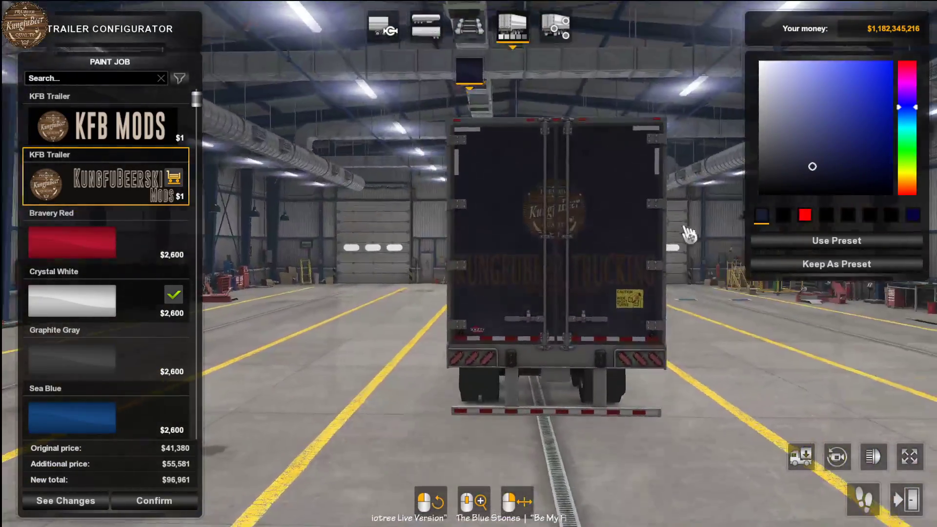
# - Try an olive-yellow base colour on the paint job and inspect the logos and lettering around the trailer
pyautogui.click(858, 116)
pyautogui.click(909, 174)
pyautogui.moveTo(909, 175)
pyautogui.mouseDown()
pyautogui.moveTo(912, 164)
pyautogui.moveTo(912, 183)
pyautogui.moveTo(911, 172)
pyautogui.mouseUp()
pyautogui.moveTo(683, 220); pyautogui.dragTo(840, 225)
pyautogui.moveTo(352, 261); pyautogui.dragTo(447, 260)
pyautogui.moveTo(273, 264); pyautogui.dragTo(412, 266)
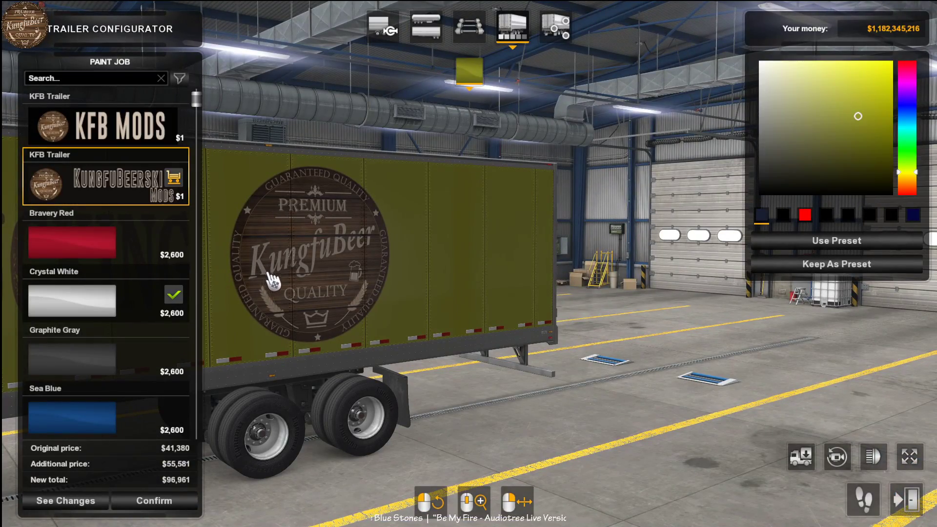
pyautogui.moveTo(287, 264); pyautogui.dragTo(526, 267)
pyautogui.moveTo(455, 311); pyautogui.dragTo(434, 305)
pyautogui.moveTo(600, 263); pyautogui.dragTo(349, 251)
pyautogui.moveTo(488, 254)
pyautogui.mouseDown()
pyautogui.moveTo(420, 255)
pyautogui.moveTo(732, 210)
pyautogui.mouseUp()
# - Try a dark red and a black base colour on the paint job, inspect the trailer, and keep the pending modifications
pyautogui.moveTo(911, 125)
pyautogui.mouseDown()
pyautogui.moveTo(911, 108)
pyautogui.moveTo(911, 192)
pyautogui.mouseUp()
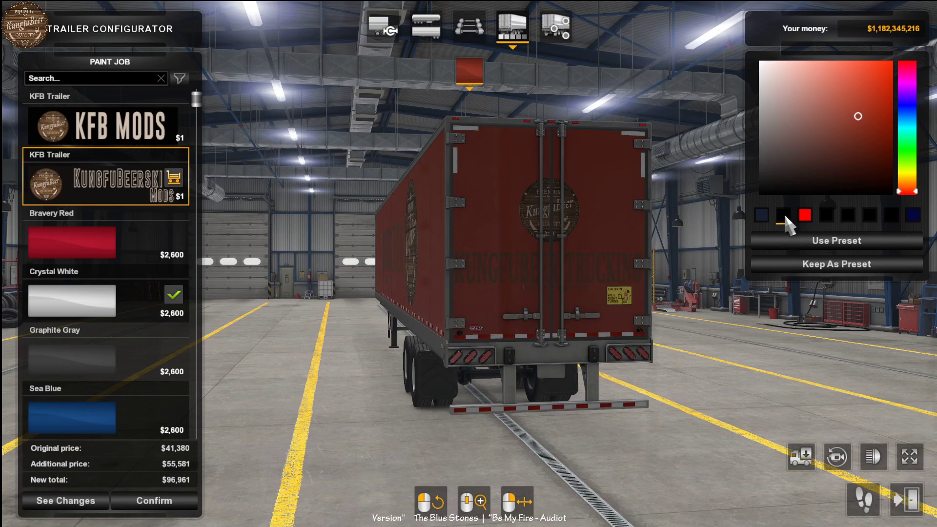
pyautogui.moveTo(738, 191); pyautogui.dragTo(717, 207)
pyautogui.moveTo(518, 224)
pyautogui.mouseDown()
pyautogui.moveTo(777, 193)
pyautogui.moveTo(935, 198)
pyautogui.mouseUp()
pyautogui.moveTo(488, 234); pyautogui.dragTo(839, 234)
pyautogui.moveTo(684, 293); pyautogui.dragTo(575, 293)
pyautogui.moveTo(425, 169); pyautogui.dragTo(601, 193)
pyautogui.moveTo(476, 200); pyautogui.dragTo(349, 222)
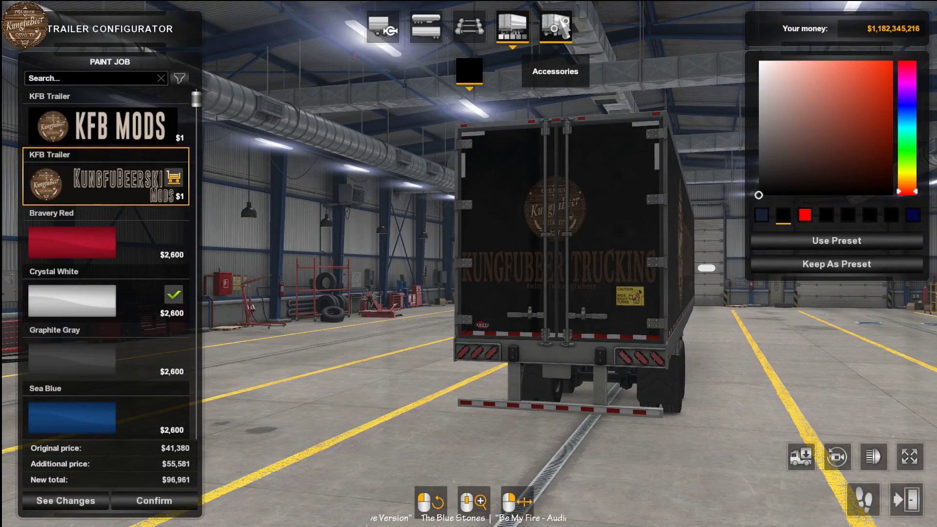
pyautogui.moveTo(542, 181); pyautogui.dragTo(379, 210)
pyautogui.moveTo(425, 280)
pyautogui.mouseDown()
pyautogui.moveTo(386, 281)
pyautogui.moveTo(412, 292)
pyautogui.mouseUp()
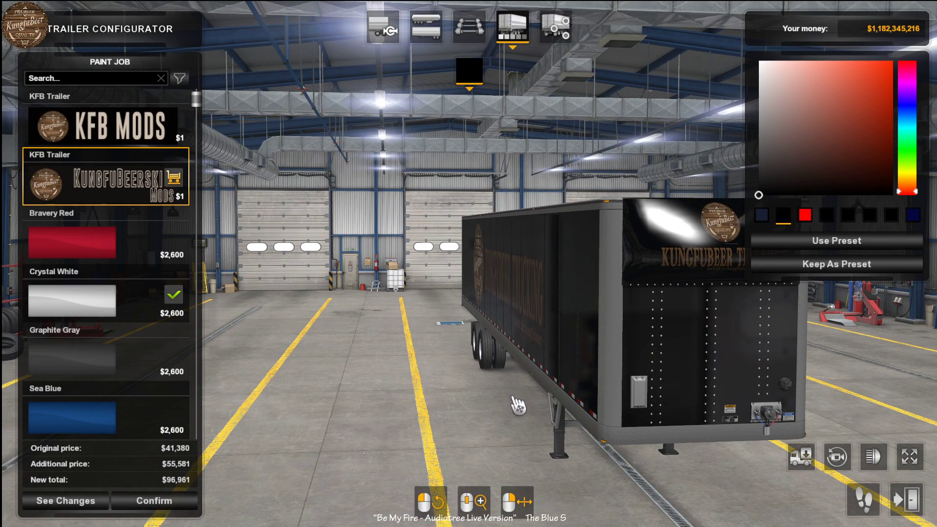
pyautogui.press('Escape')
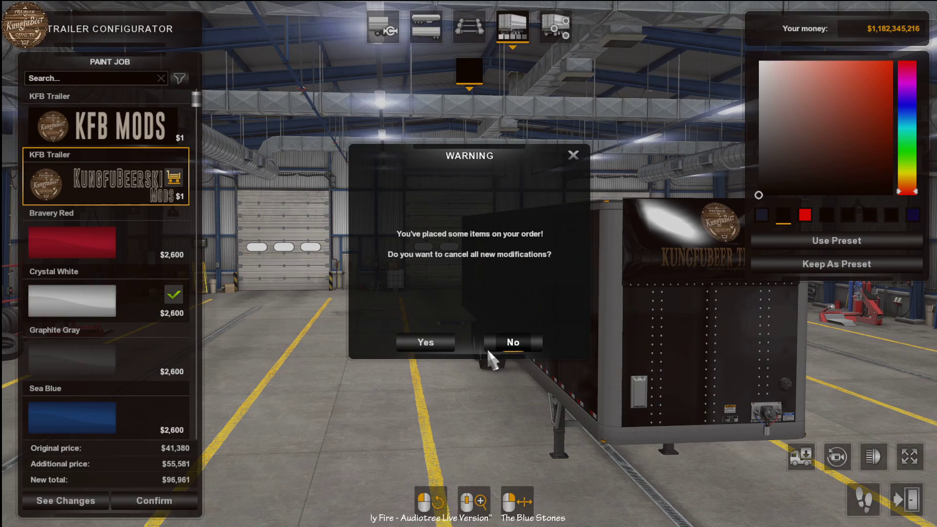
pyautogui.click(512, 343)
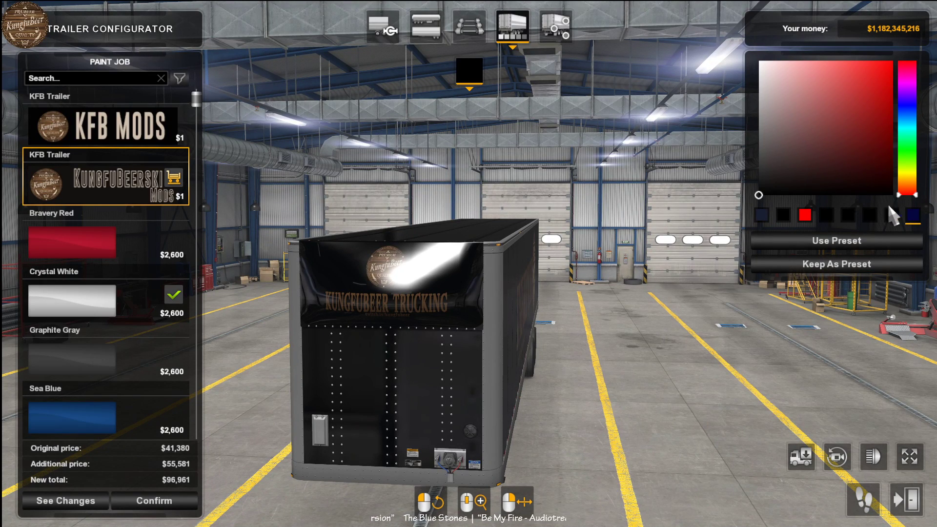
# - Set the paint job's base colour to bright red and inspect the trailer with it
pyautogui.click(849, 119)
pyautogui.moveTo(869, 100)
pyautogui.mouseDown()
pyautogui.moveTo(891, 132)
pyautogui.moveTo(867, 85)
pyautogui.mouseUp()
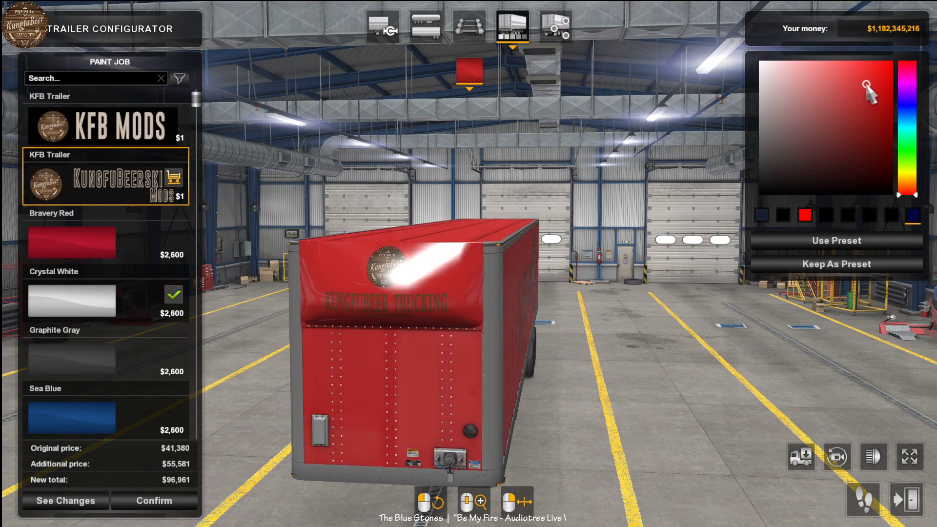
pyautogui.moveTo(674, 175); pyautogui.dragTo(722, 180)
pyautogui.moveTo(498, 244); pyautogui.dragTo(561, 288)
pyautogui.moveTo(372, 242); pyautogui.dragTo(542, 259)
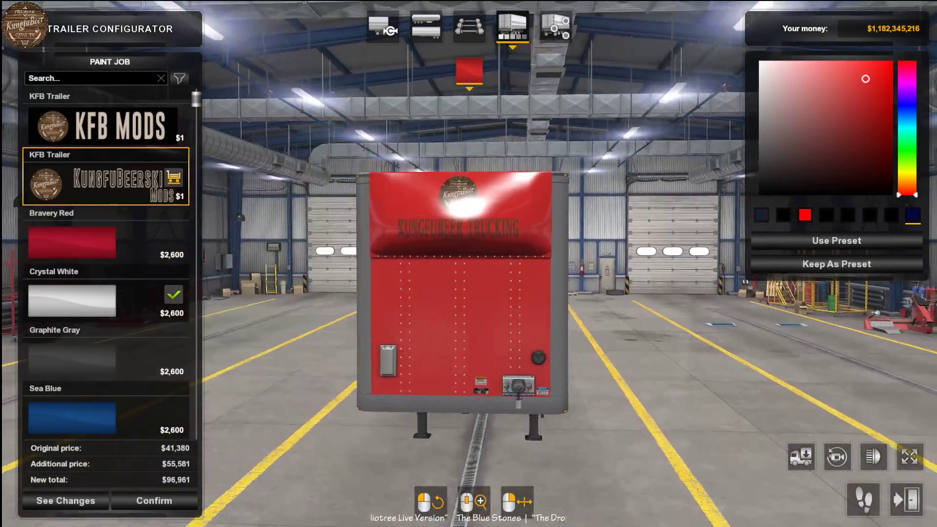